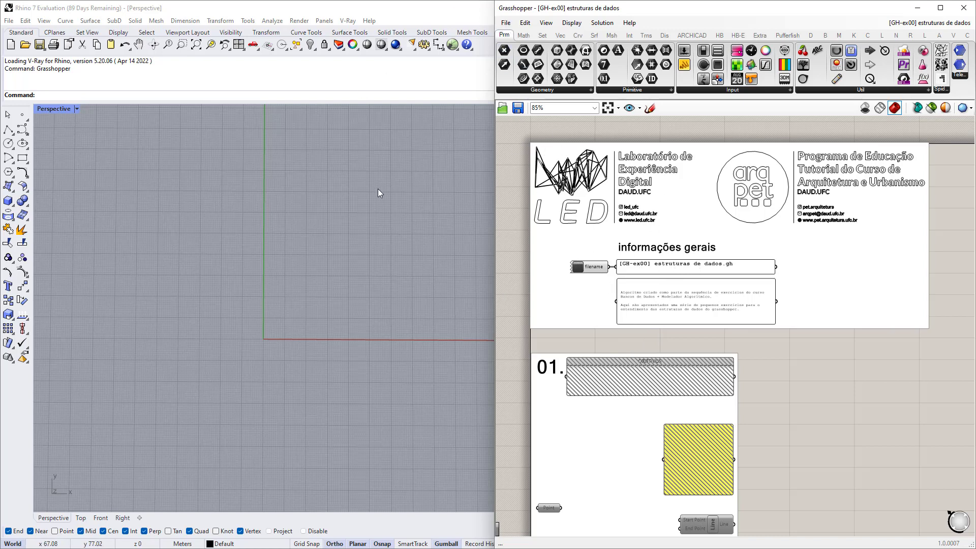
left_click(506, 23)
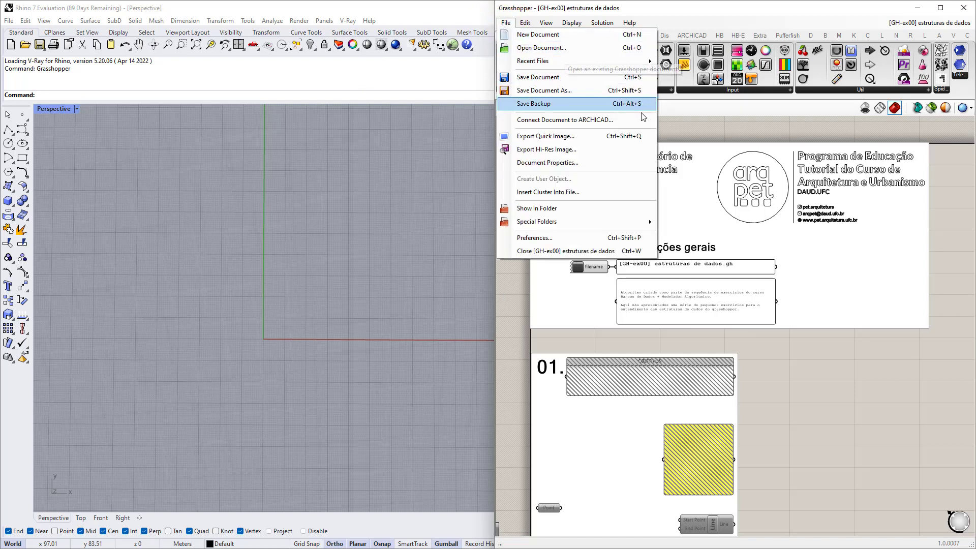
left_click(768, 127)
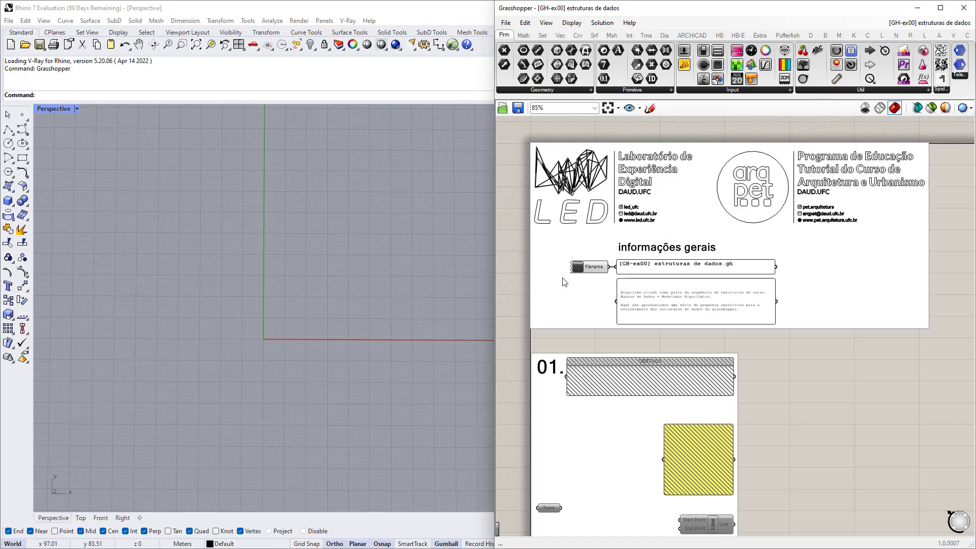
Look through the numbered exercise groups on the Grasshopper canvas, from the general information block down to exercise 05
scroll(577, 227, "down", 3)
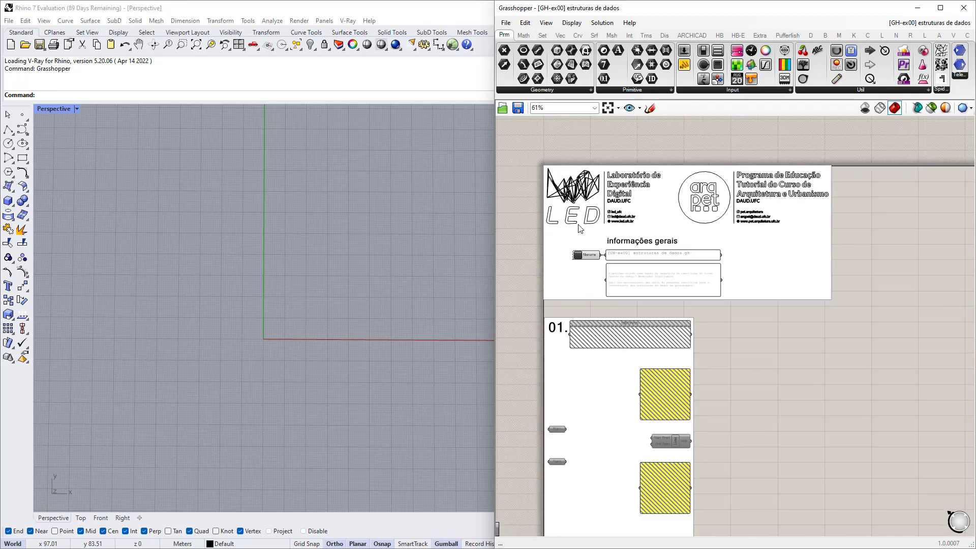
right_click_drag(701, 350, 697, 223)
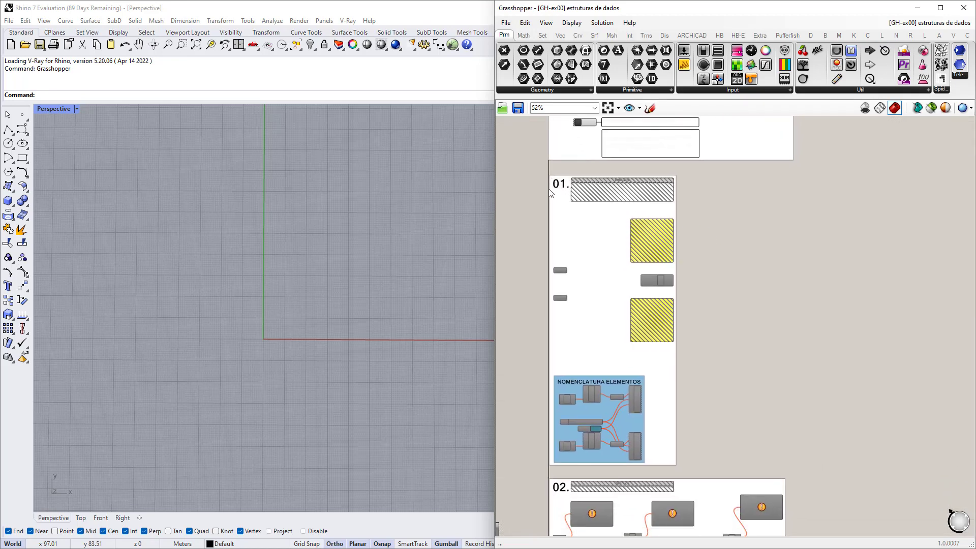
right_click_drag(559, 355, 572, 181)
right_click_drag(563, 333, 563, 208)
scroll(544, 255, "down", 3)
right_click_drag(554, 378, 547, 181)
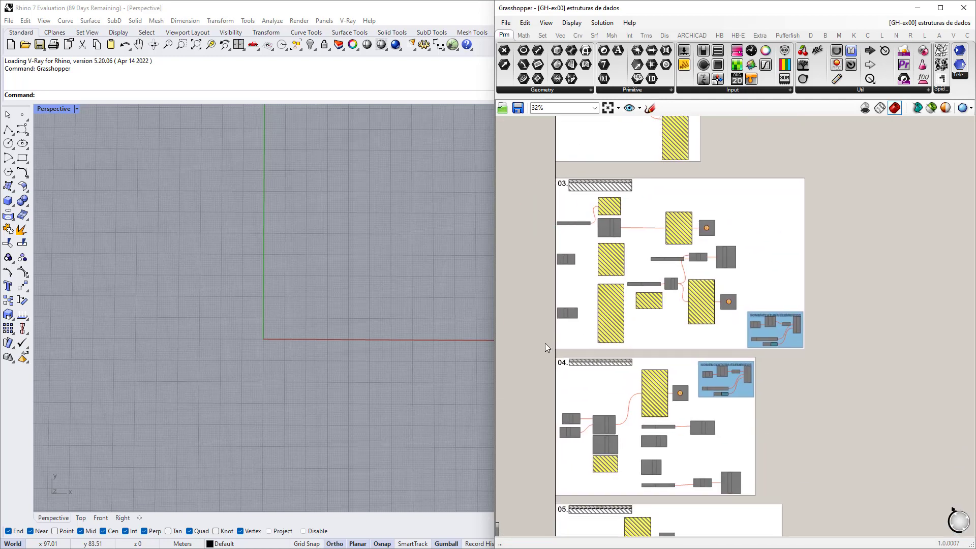
right_click_drag(542, 362, 535, 331)
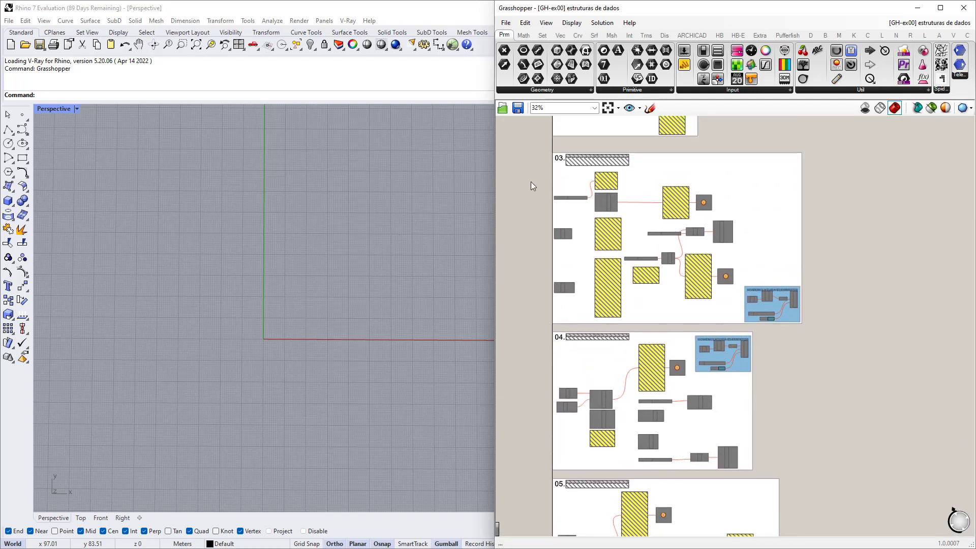
right_click_drag(534, 187, 541, 315)
right_click_drag(540, 203, 547, 181)
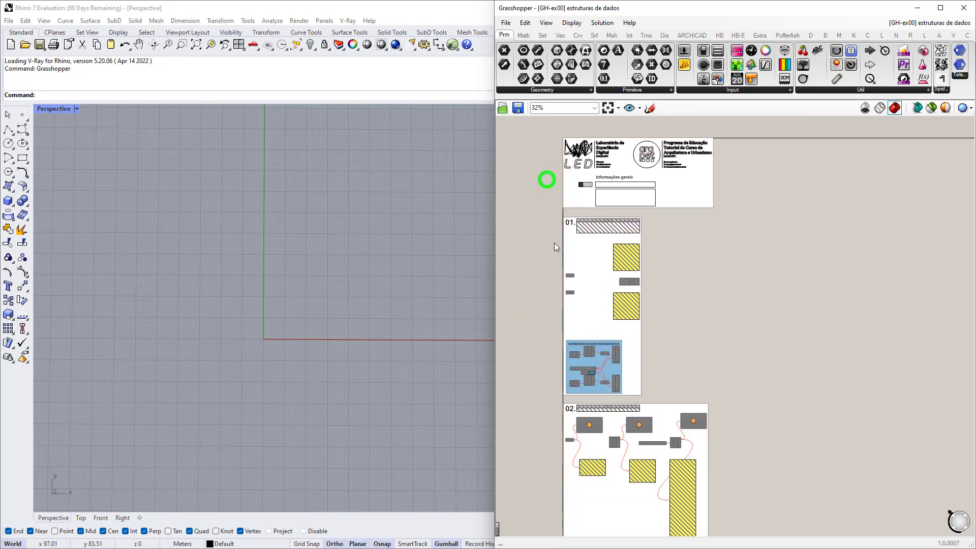
Examine exercise 01 up close: the NOMENCLATURA ELEMENTOS group, the Point and Line components, and the OBJETIVOS panel
scroll(566, 297, "up", 2)
scroll(583, 413, "up", 2)
scroll(583, 414, "up", 4)
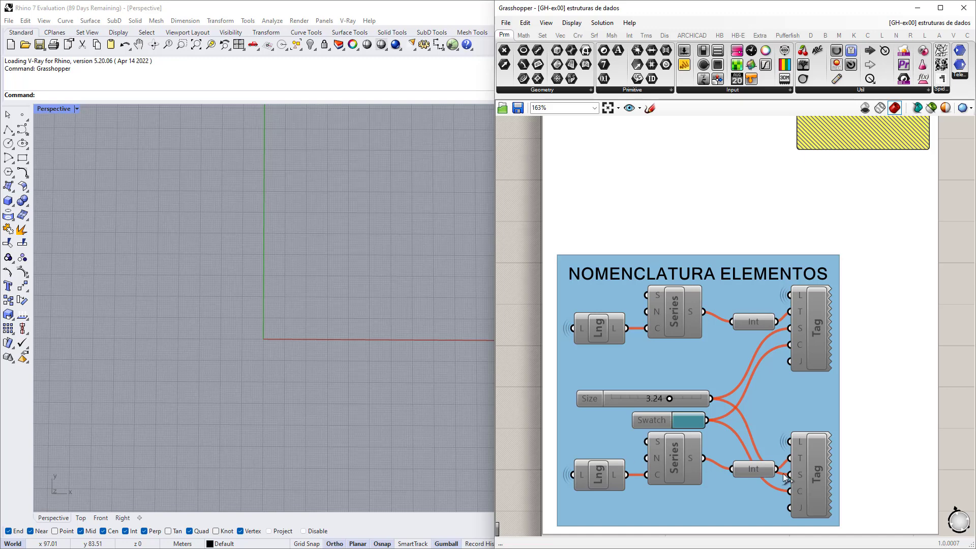
right_click_drag(718, 248, 694, 520)
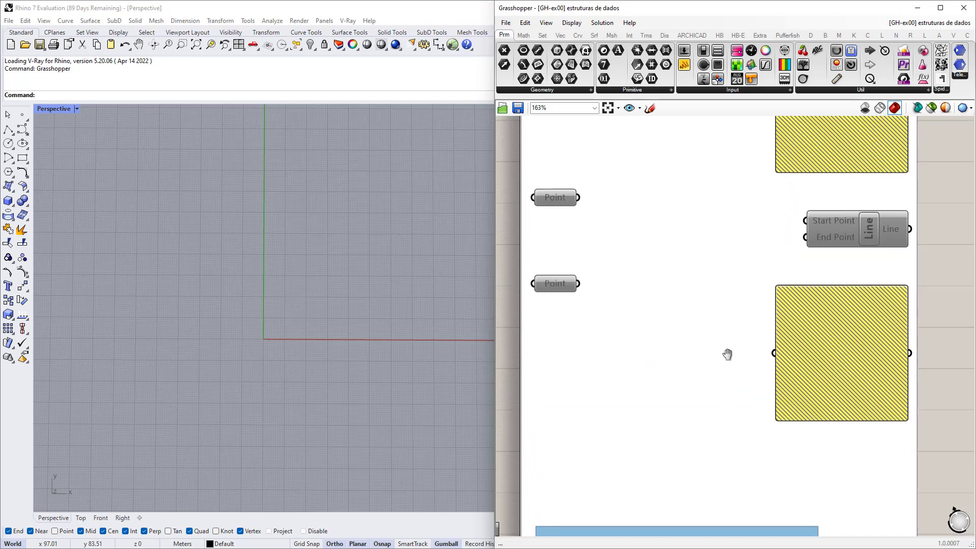
right_click_drag(680, 208, 702, 305)
right_click_drag(671, 211, 704, 322)
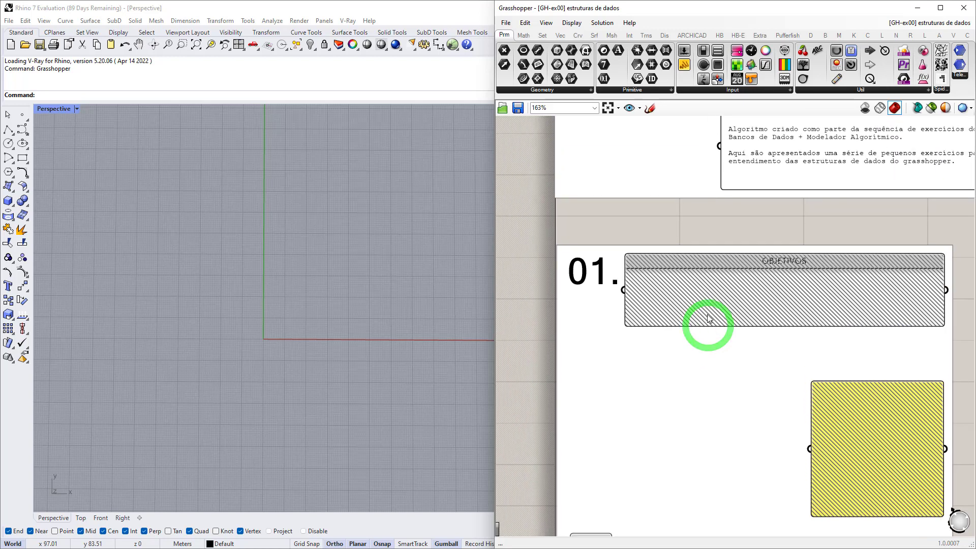
Survey the whole sequence of exercise groups on the canvas to see how the definition is organised
scroll(602, 218, "down", 3)
scroll(602, 217, "down", 3)
right_click_drag(604, 292, 598, 212)
right_click_drag(630, 366, 626, 330)
scroll(626, 330, "down", 5)
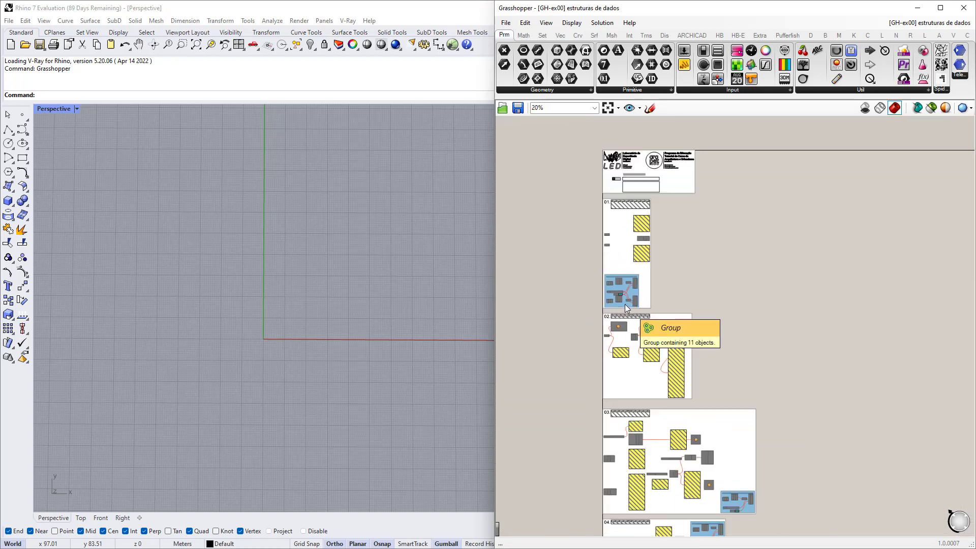
right_click_drag(653, 430, 652, 310)
right_click_drag(652, 434, 638, 324)
right_click_drag(666, 278, 663, 400)
right_click_drag(657, 229, 649, 348)
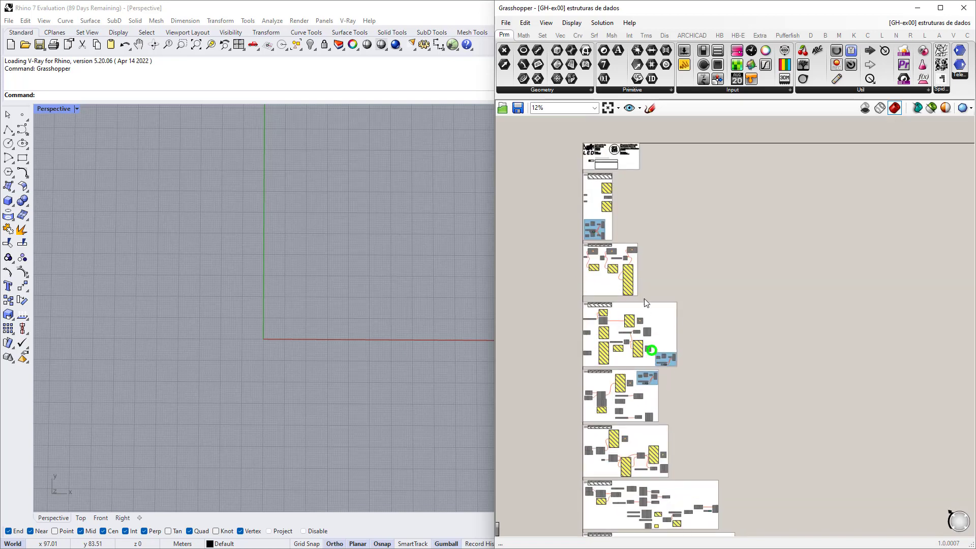
Enable all the disabled components inside the exercise 01 group, including its NOMENCLATURA ELEMENTOS subgroup
scroll(569, 201, "up", 5)
right_click_drag(583, 194, 582, 276)
scroll(584, 257, "up", 3)
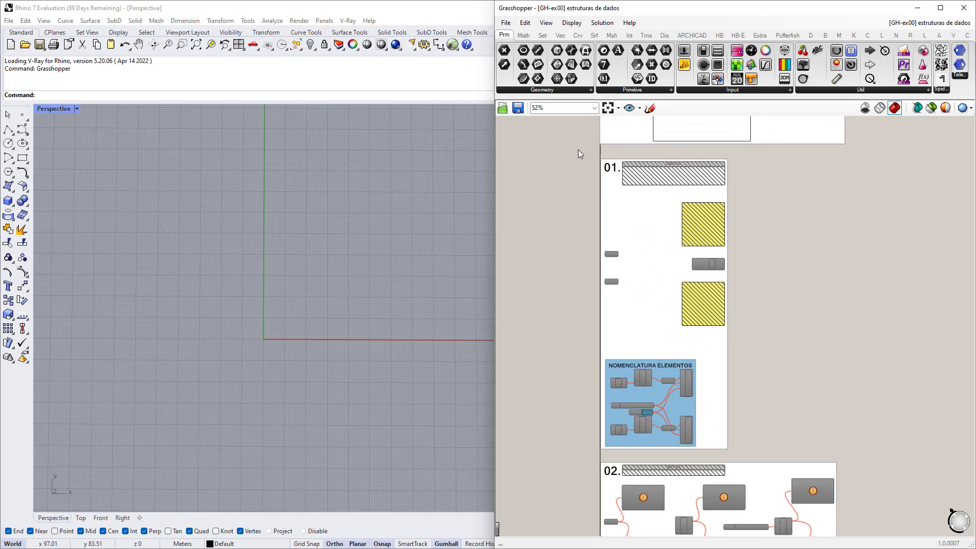
left_click_drag(609, 197, 764, 457)
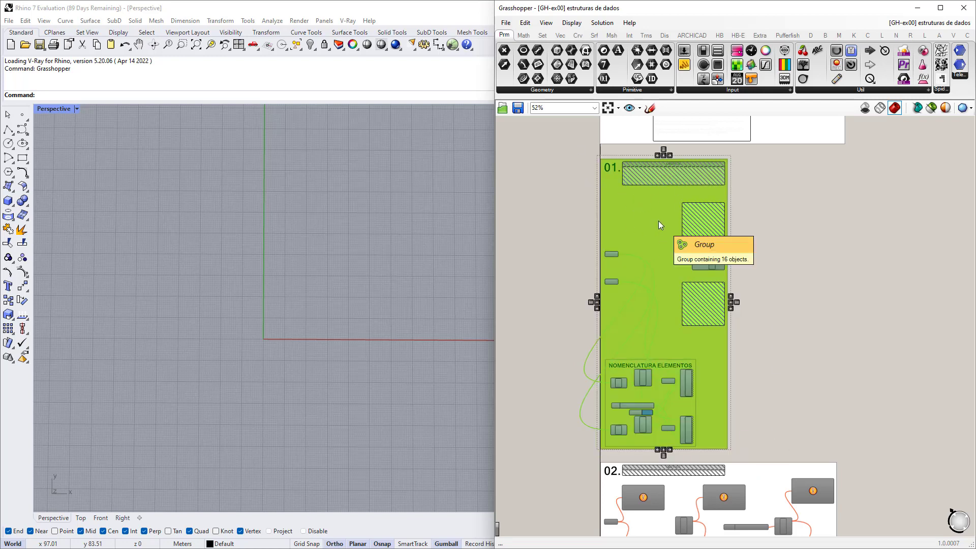
key("space")
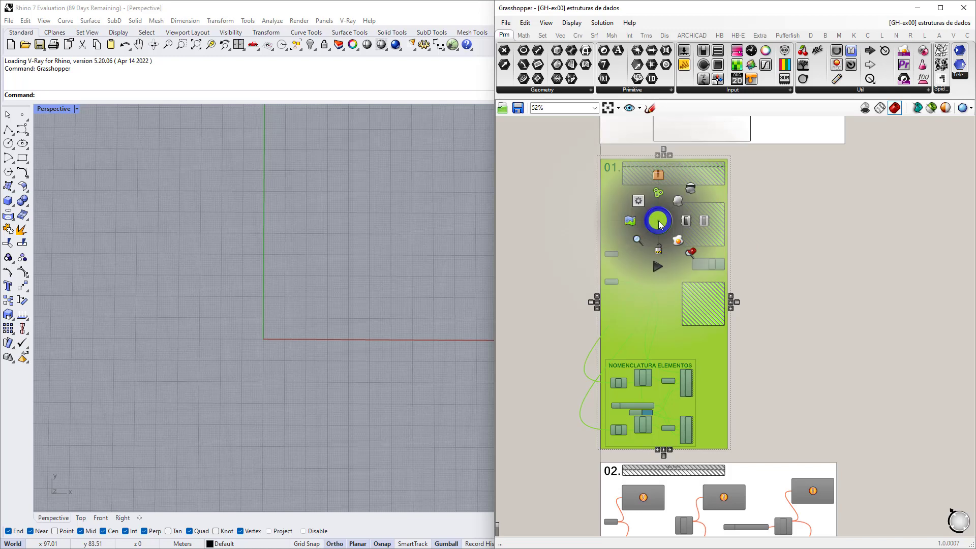
left_click(686, 222)
left_click(752, 321)
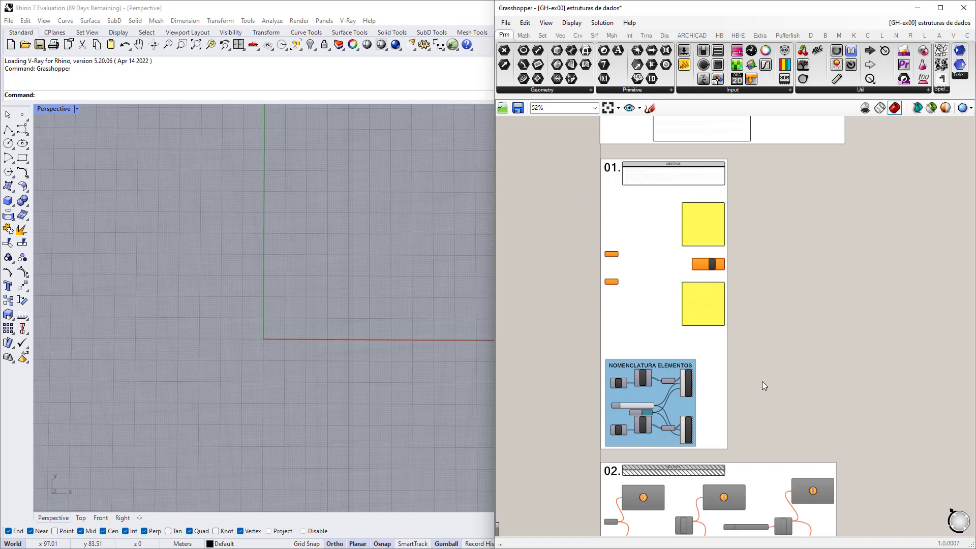
Compare the enabled exercise 01 with the exercises below it, and inspect its objectives, Point parameters and Line component
right_click_drag(781, 414, 767, 231)
right_click_drag(649, 453, 666, 351)
right_click_drag(696, 401, 695, 400)
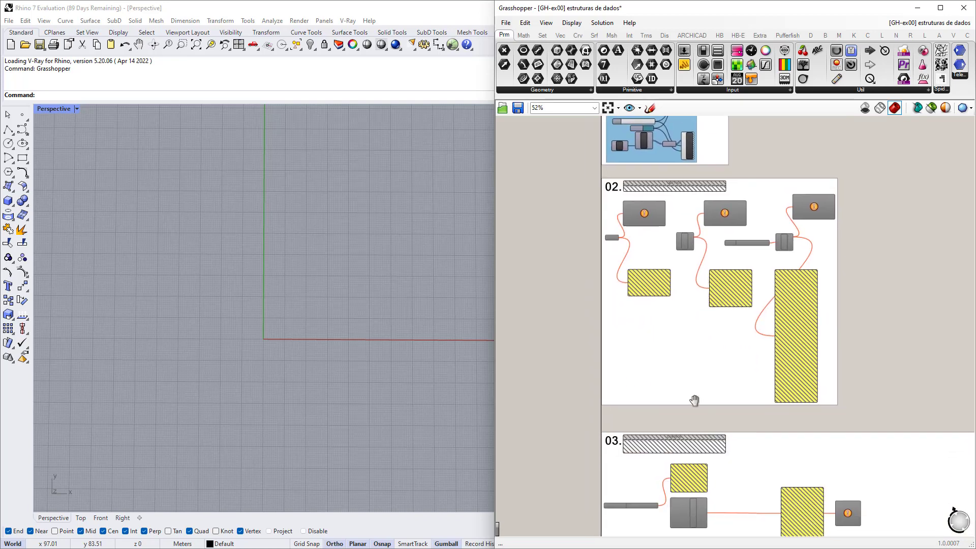
scroll(737, 339, "down", 2)
scroll(706, 374, "down", 4)
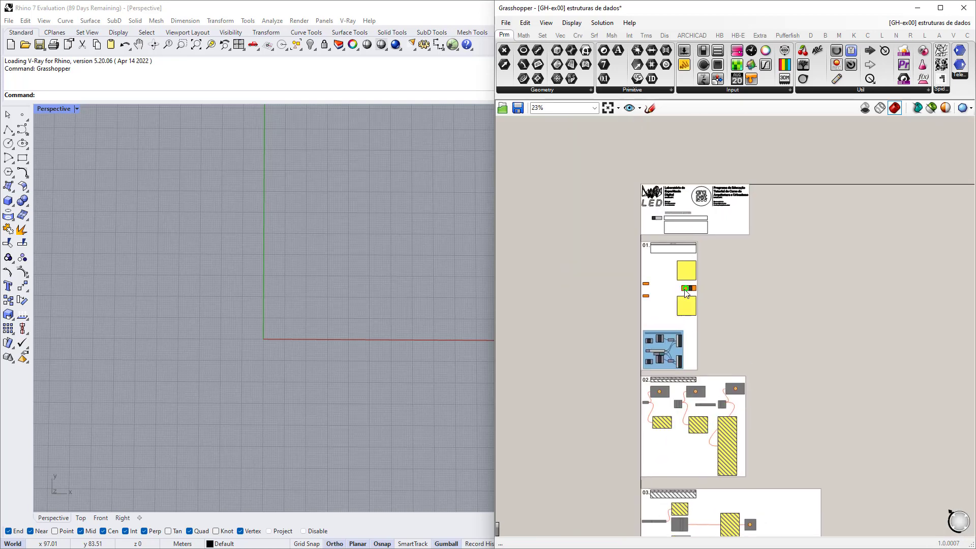
scroll(685, 290, "up", 6)
right_click_drag(610, 254, 676, 312)
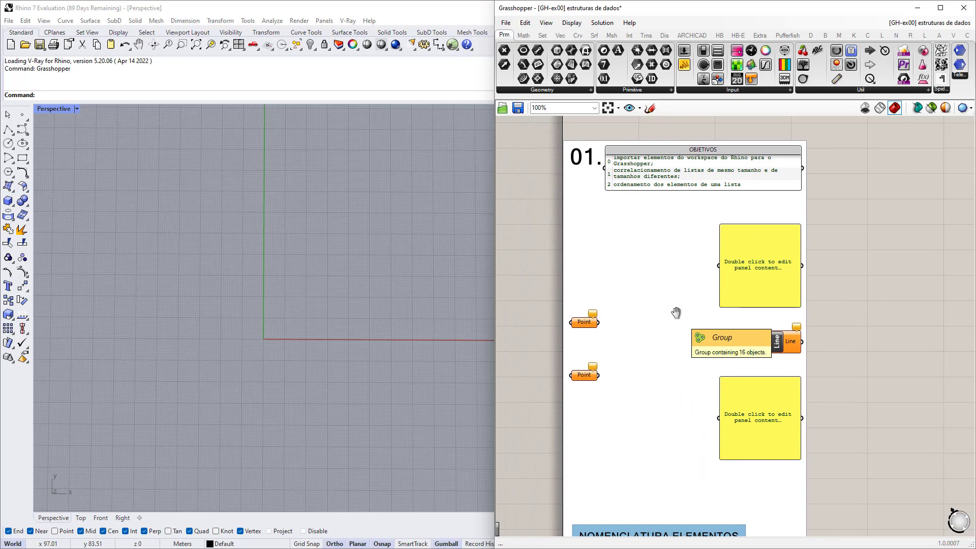
scroll(651, 349, "up", 3)
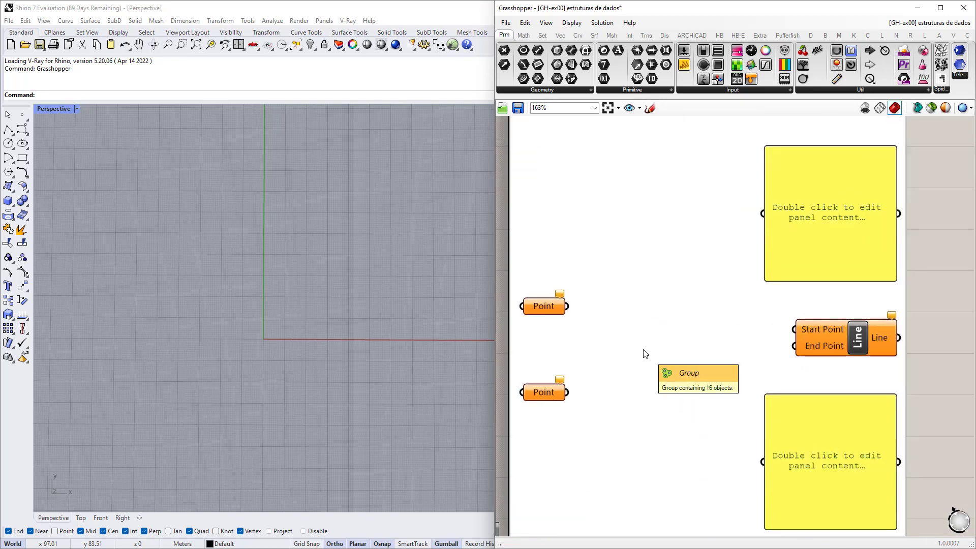
scroll(849, 327, "up", 7)
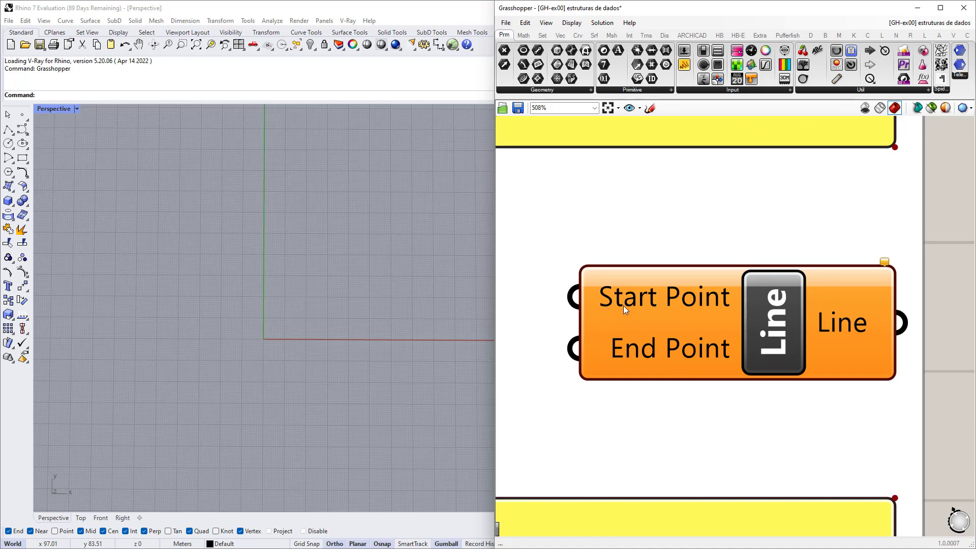
scroll(755, 352, "down", 7)
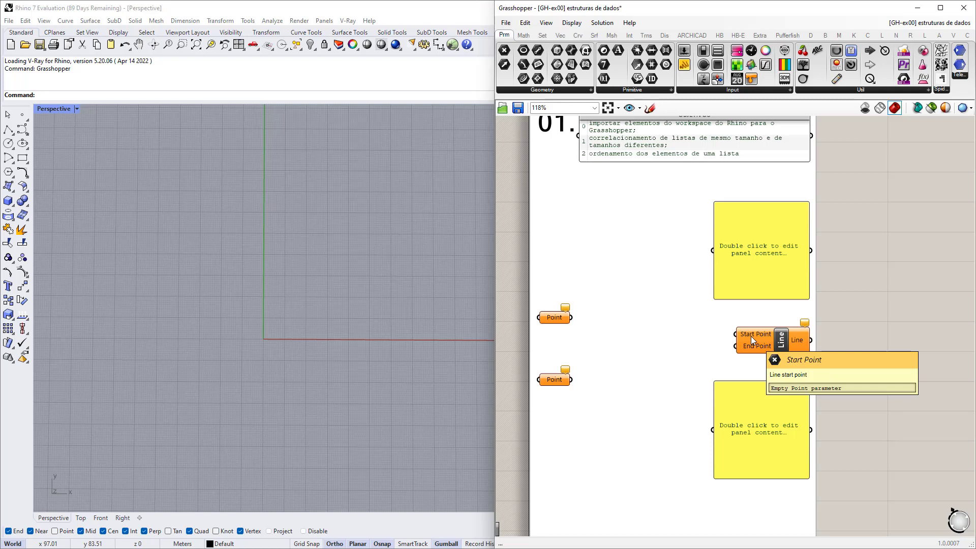
Locate exercise 01's Line component in the component palette
right_click_drag(774, 355, 754, 331)
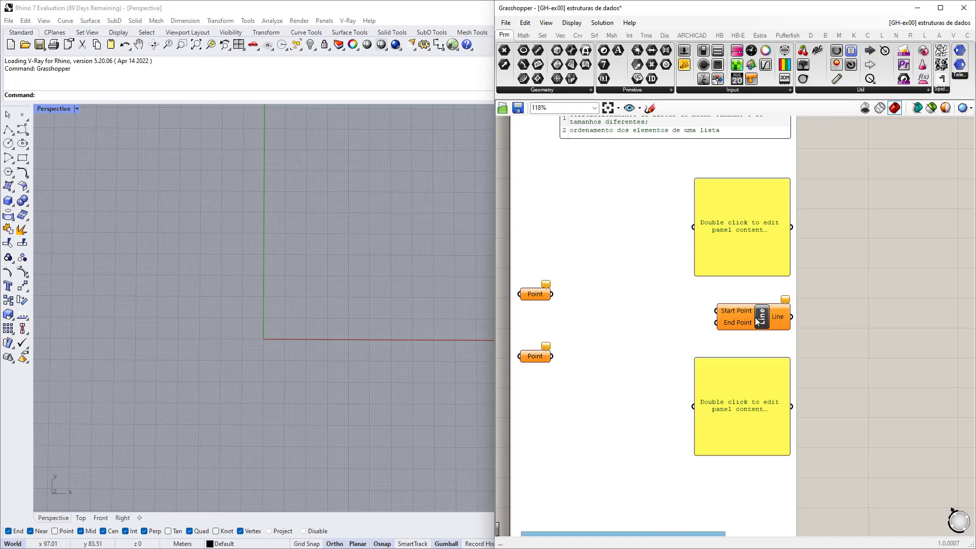
scroll(758, 320, "up", 1)
key("ctrl+shift")
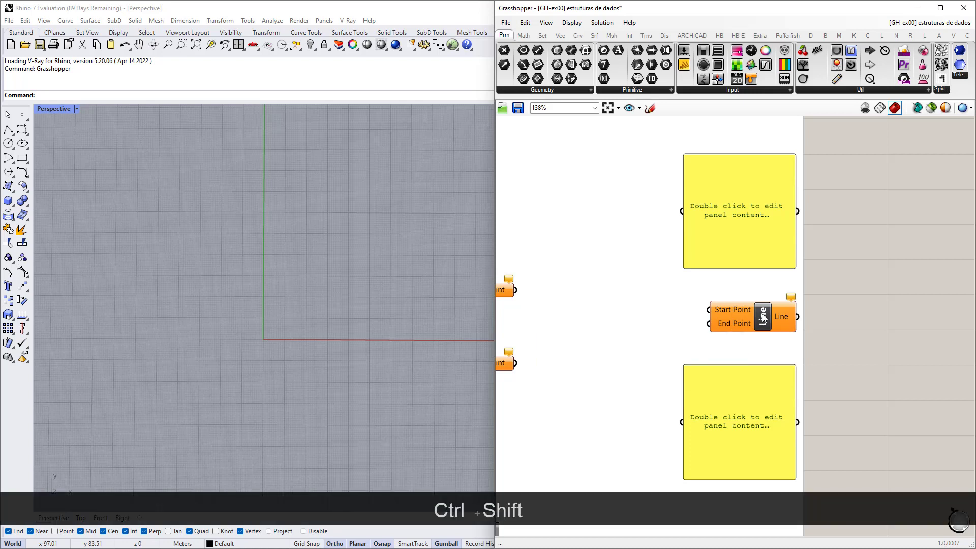
left_click(763, 318)
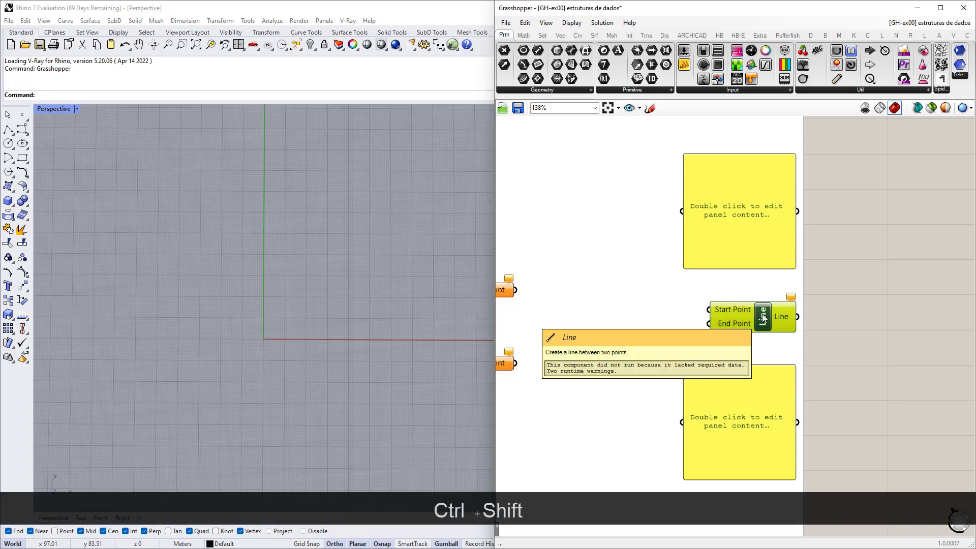
key("ctrl+alt")
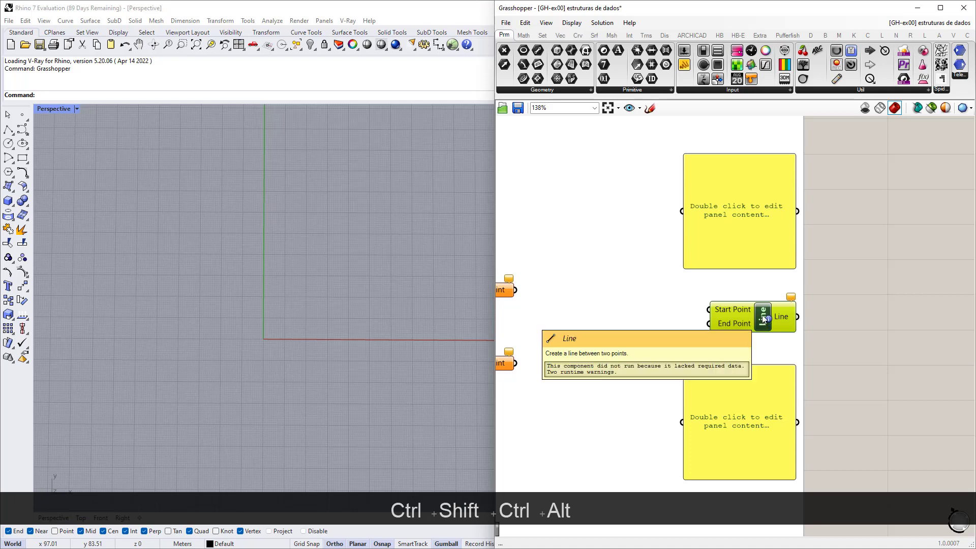
key("ctrl+alt")
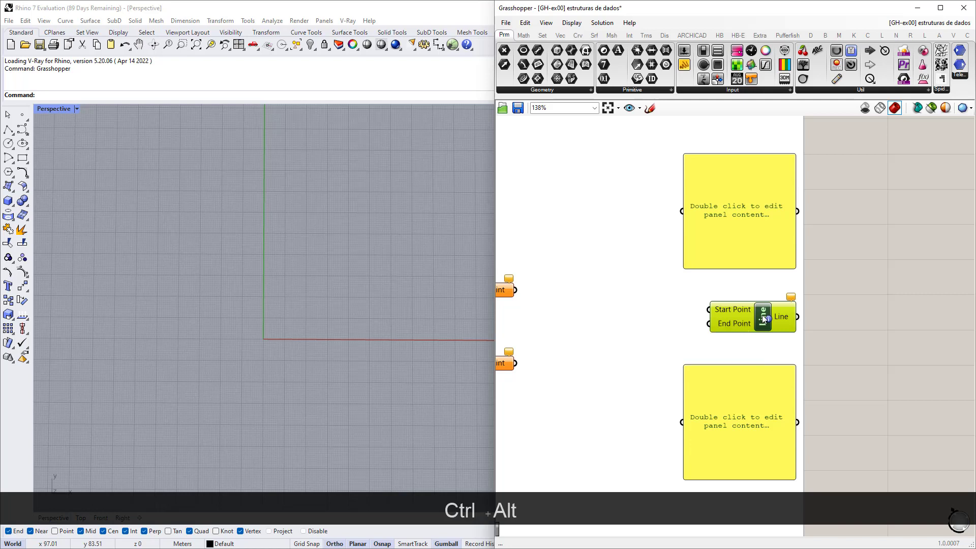
left_click(765, 319, "ctrl+alt")
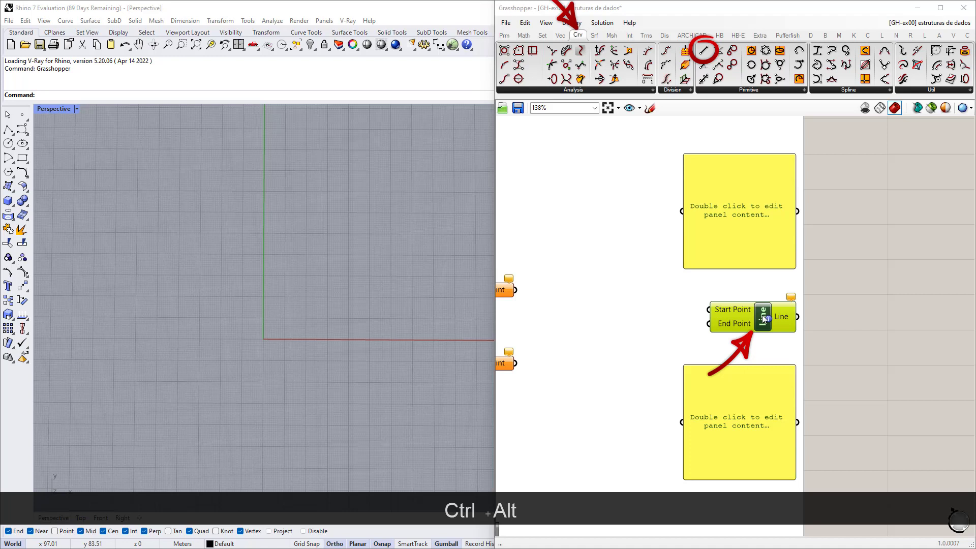
Locate the upper Point parameter and the upper yellow panel of exercise 01 in the component palette, and clear the selection
right_click_drag(606, 307, 709, 297)
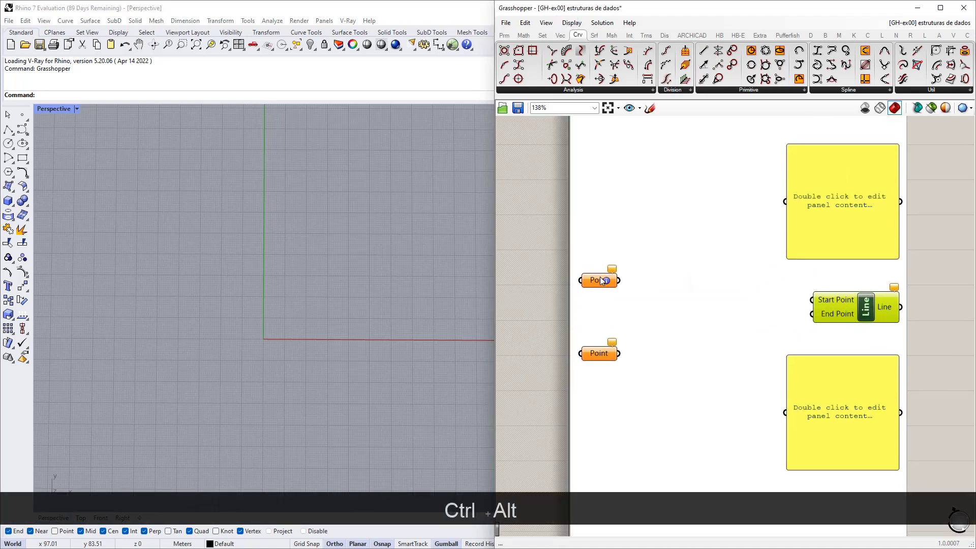
left_click(603, 282, "ctrl+alt")
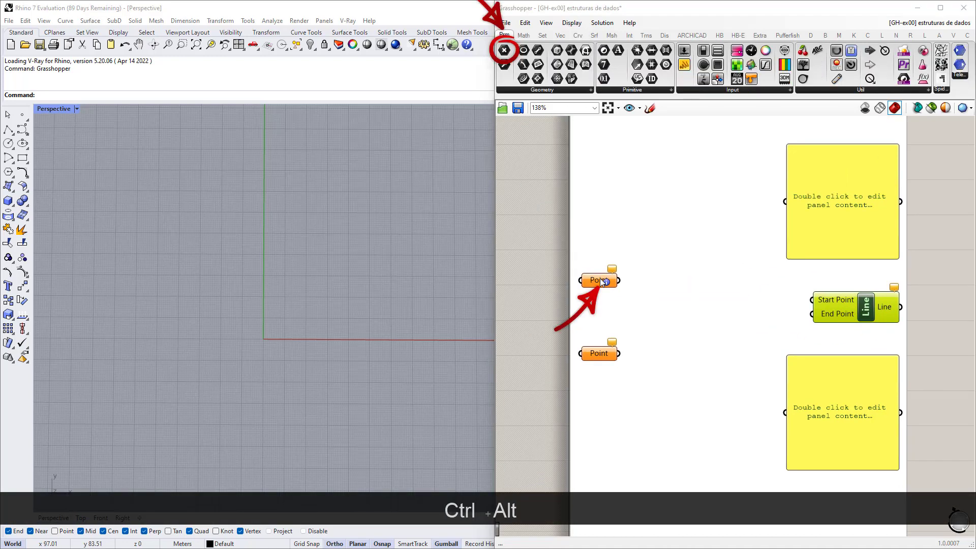
left_click(848, 212, "ctrl+alt")
left_click(542, 276)
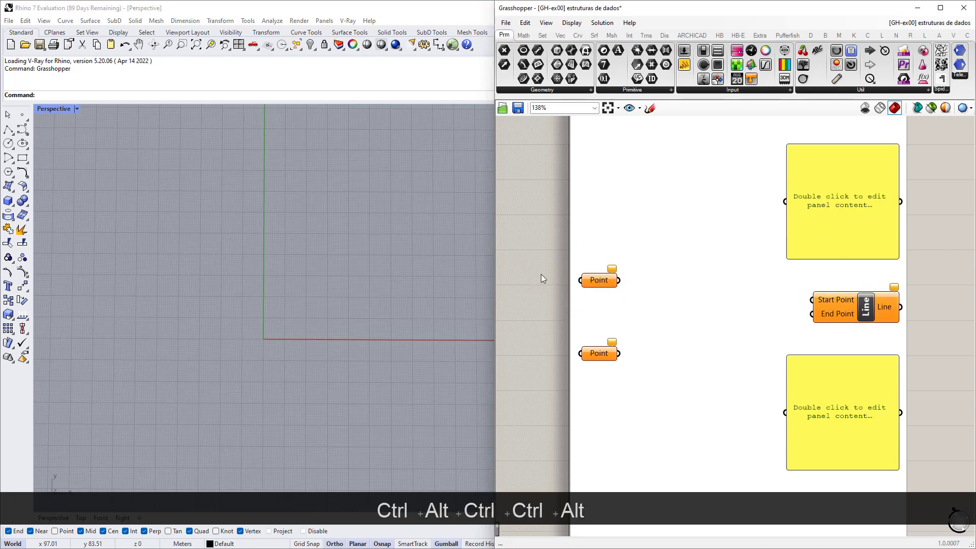
Examine the Start Point and End Point inputs and the Line output of exercise 01's Line component
scroll(545, 273, "down", 3)
right_click_drag(596, 263, 634, 294)
scroll(700, 328, "up", 2)
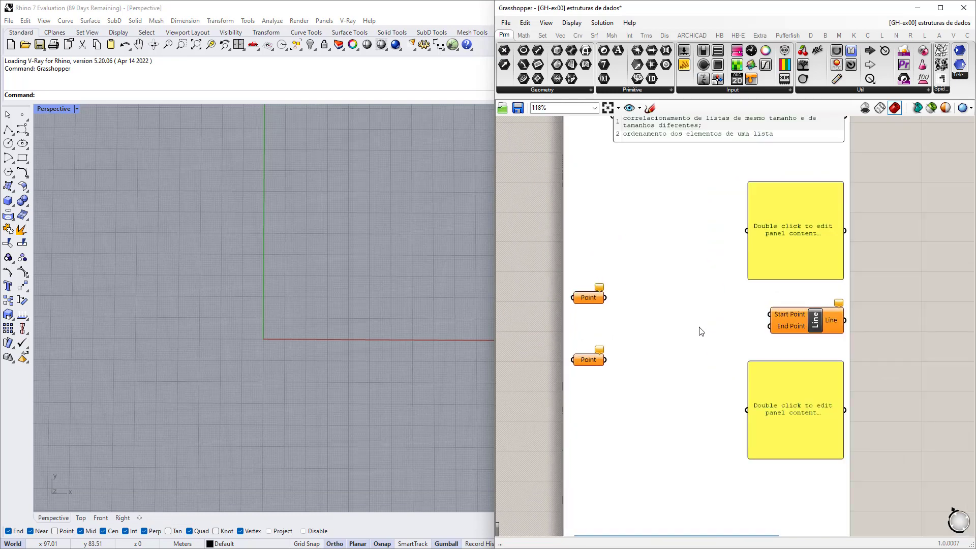
scroll(799, 323, "up", 5)
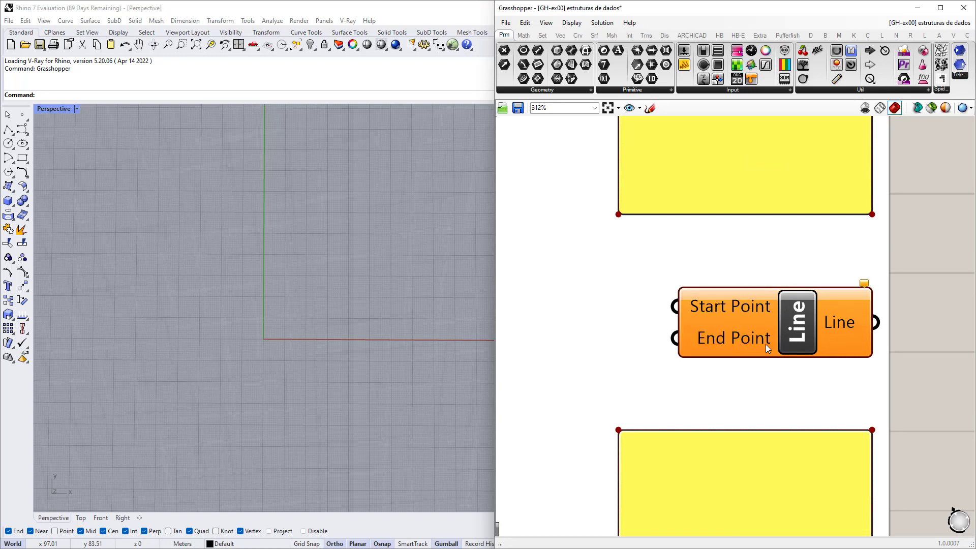
scroll(704, 336, "down", 1)
scroll(715, 332, "up", 1)
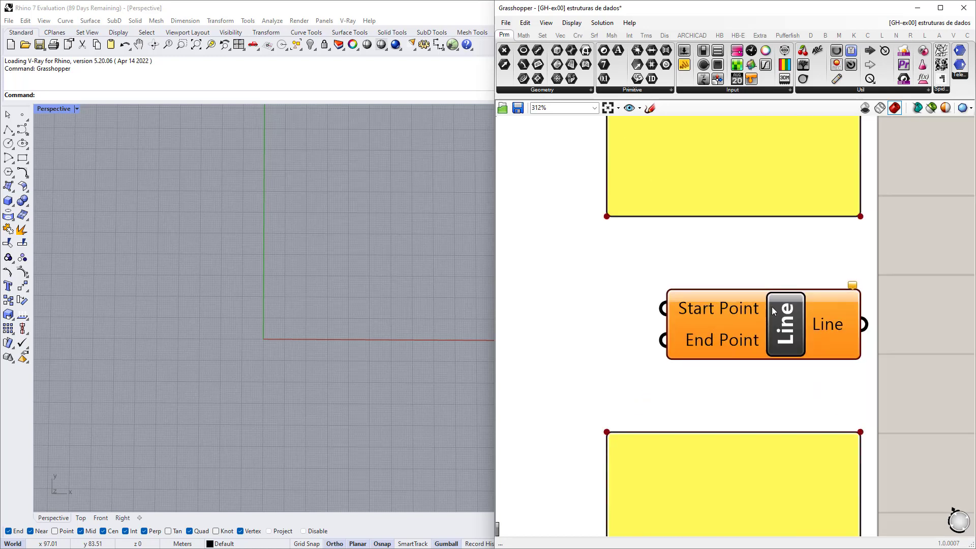
scroll(672, 332, "up", 1)
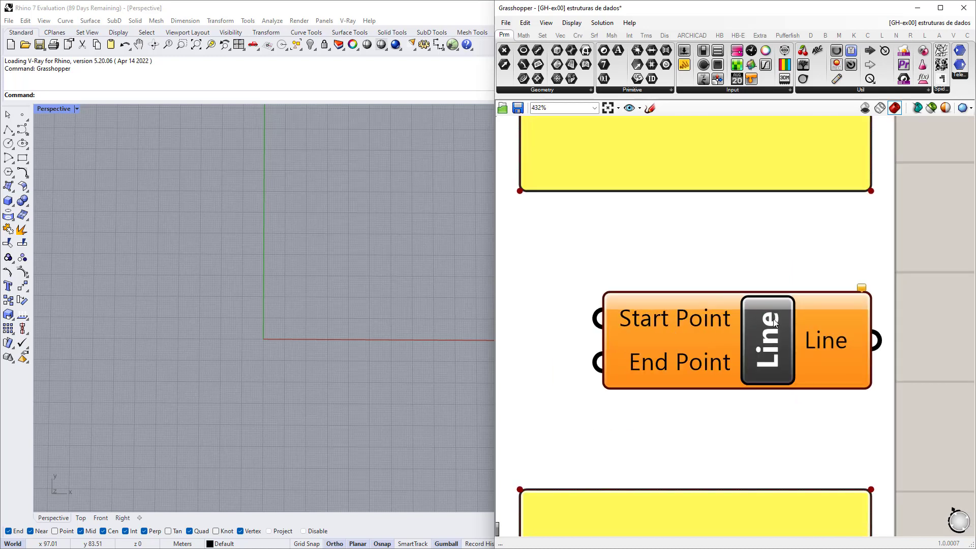
Switch the component labels to abbreviations to compare them, and restore the full names
left_click(572, 25)
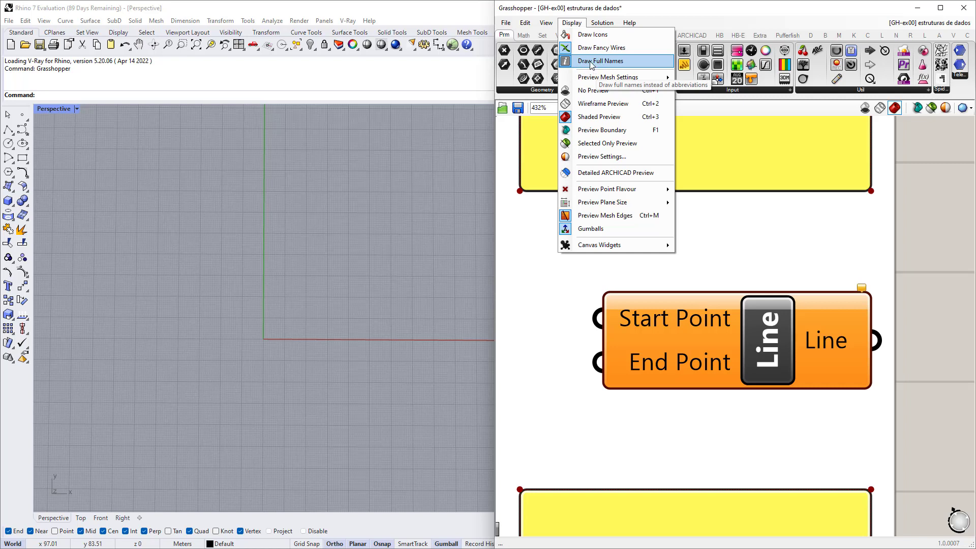
left_click(592, 63)
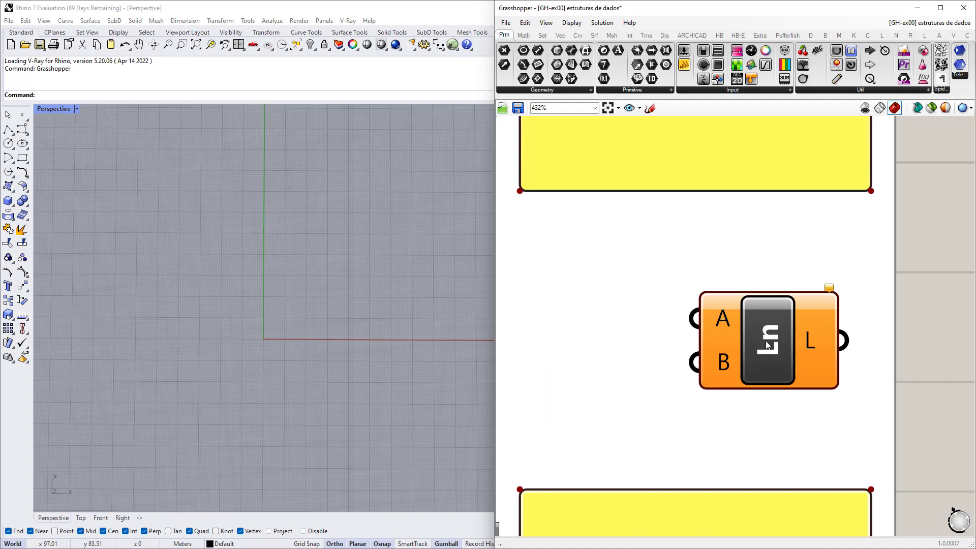
left_click(572, 23)
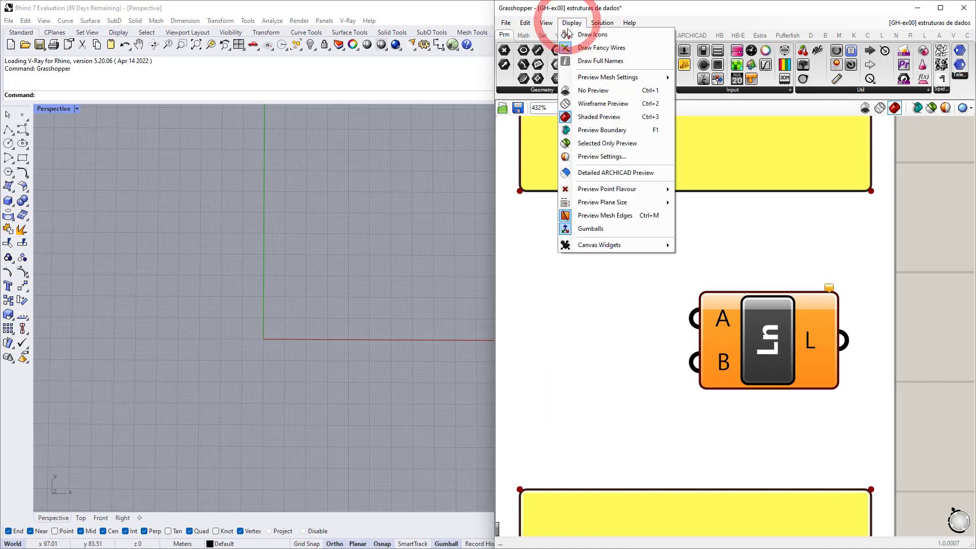
left_click(590, 62)
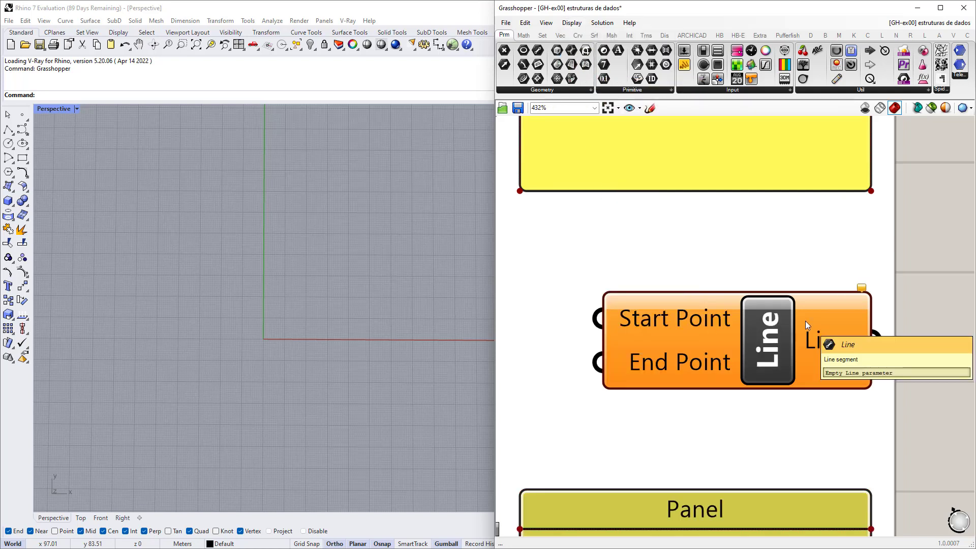
Show the components as icons to compare the Line component's appearance, and return to text labels
left_click(574, 23)
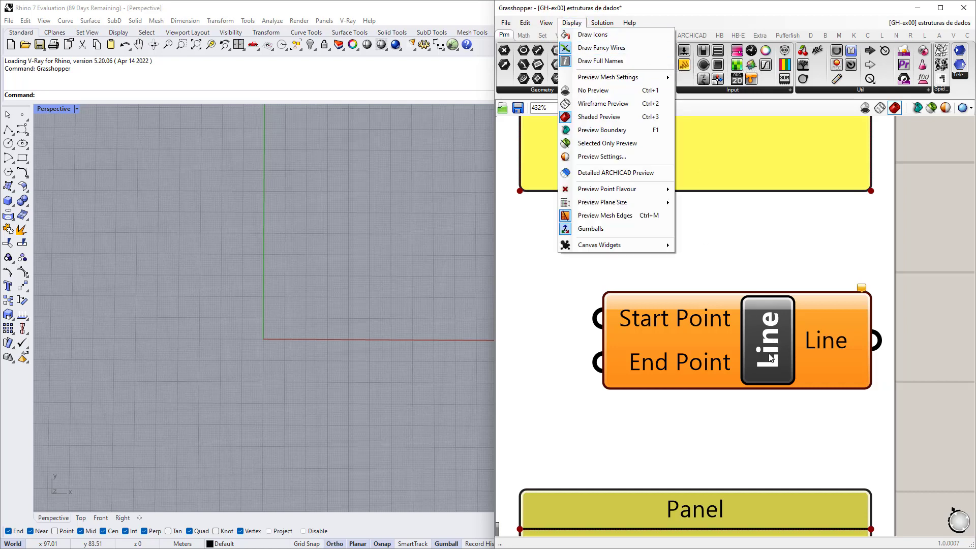
left_click(600, 34)
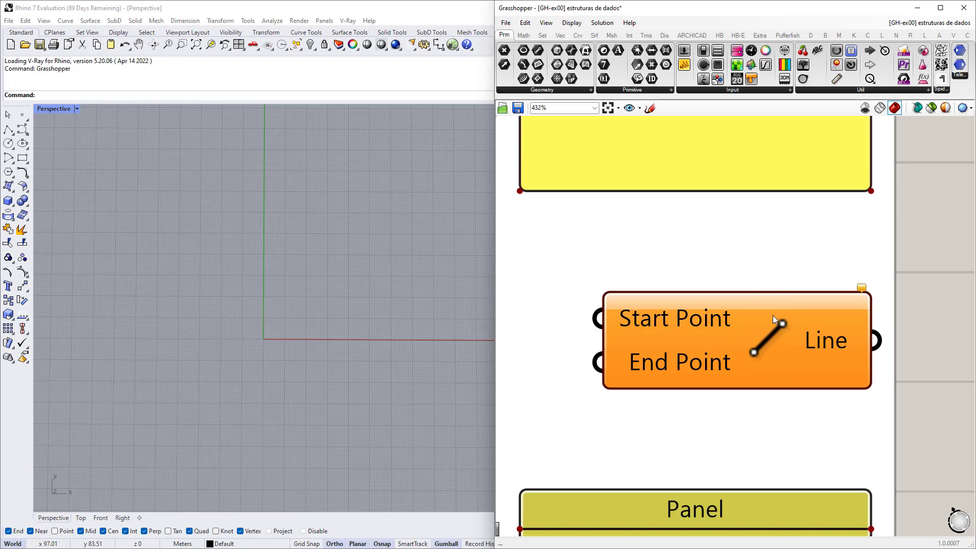
mouse_move(766, 382)
left_click(572, 23)
left_click(590, 35)
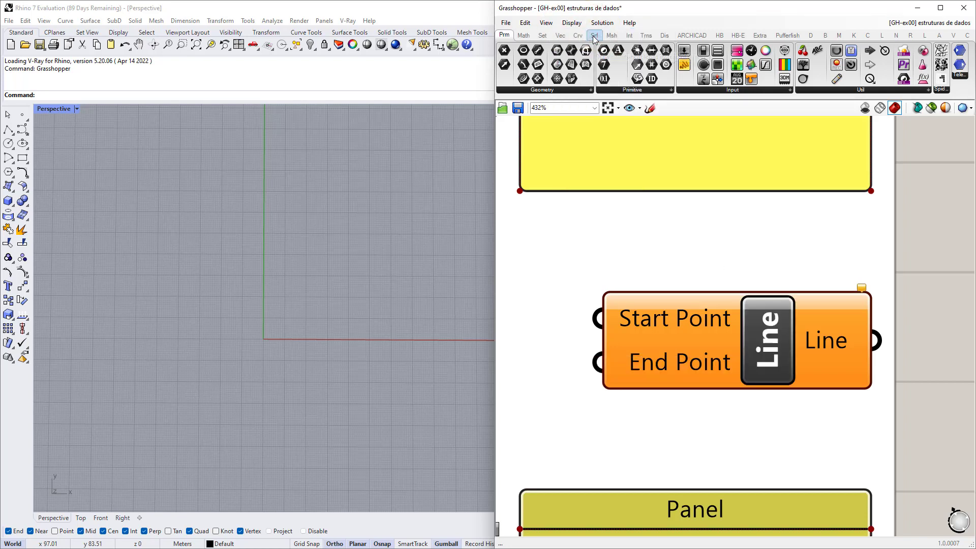
Examine exercise 01's layout of panels and Line component, and inspect its two empty Point parameters
scroll(807, 310, "down", 6)
scroll(805, 325, "up", 4)
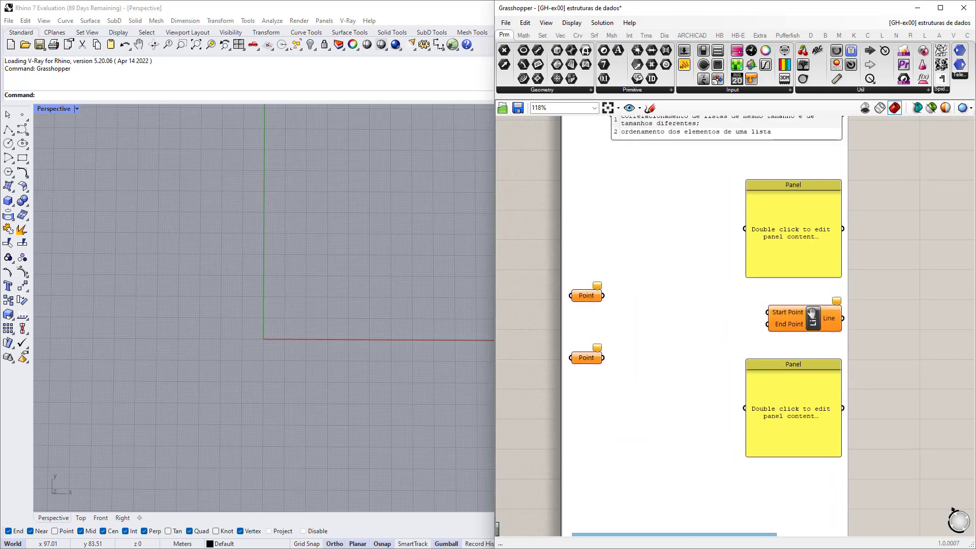
right_click_drag(806, 325, 853, 326)
scroll(853, 326, "down", 2)
mouse_move(744, 321)
right_mouse_down()
mouse_move(769, 323)
mouse_move(735, 324)
right_mouse_up()
scroll(742, 323, "down", 2)
scroll(734, 325, "up", 3)
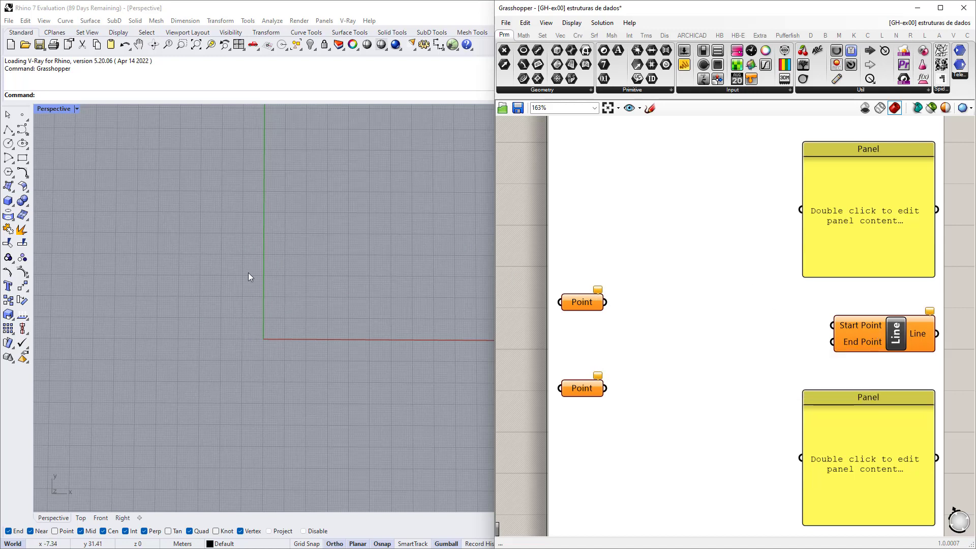
scroll(596, 347, "up", 3)
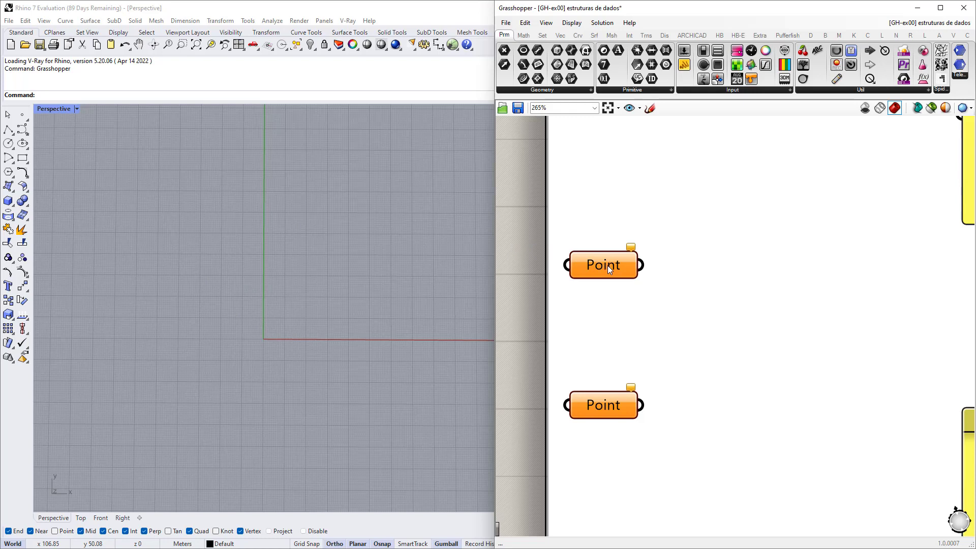
scroll(608, 265, "up", 5)
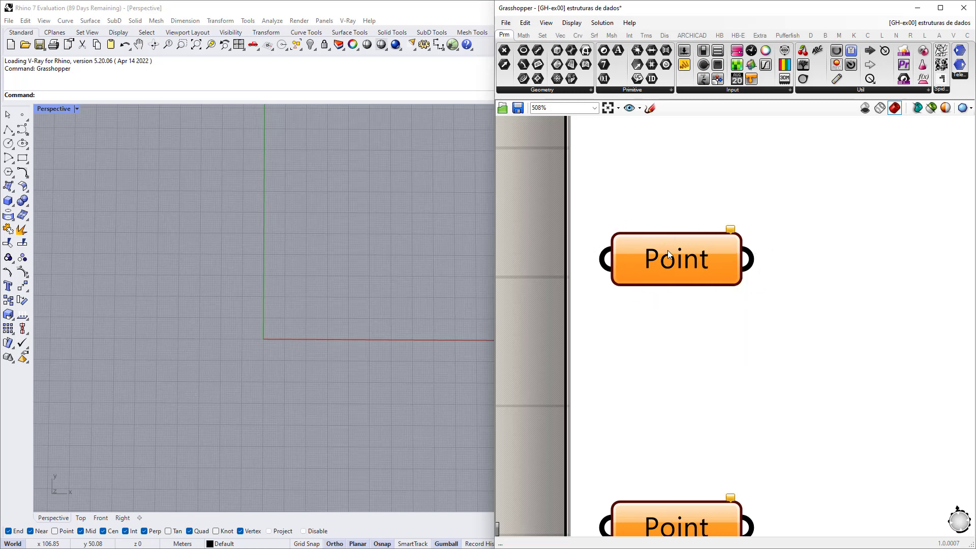
mouse_move(669, 255)
Place a Point parameter from the Geometry parameters beneath exercise 01's upper Point parameter, and delete it
left_click(591, 90)
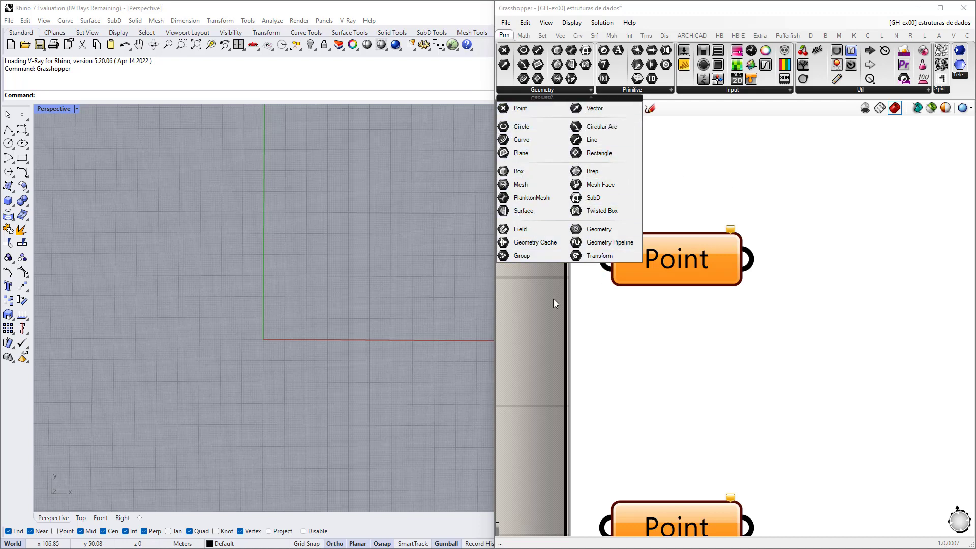
left_click_drag(519, 109, 678, 343)
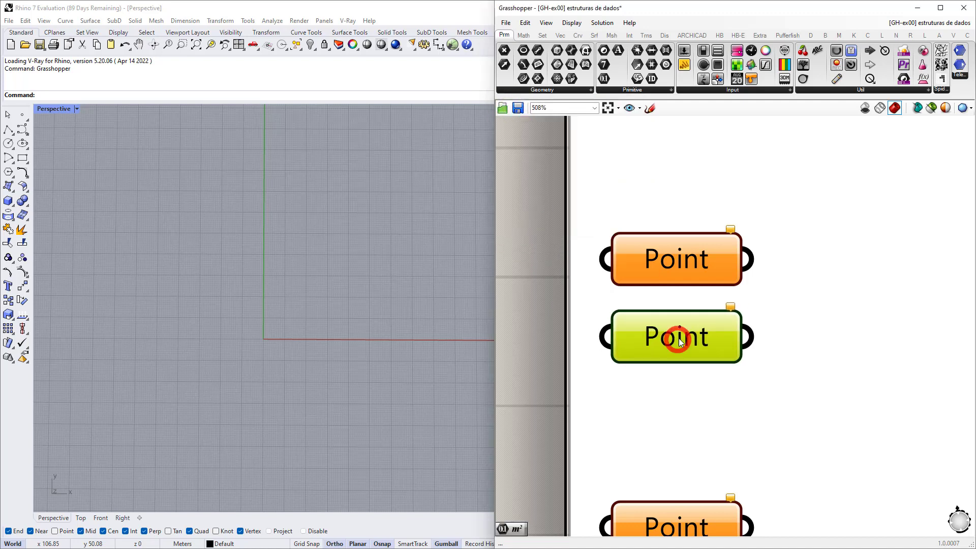
key("Delete")
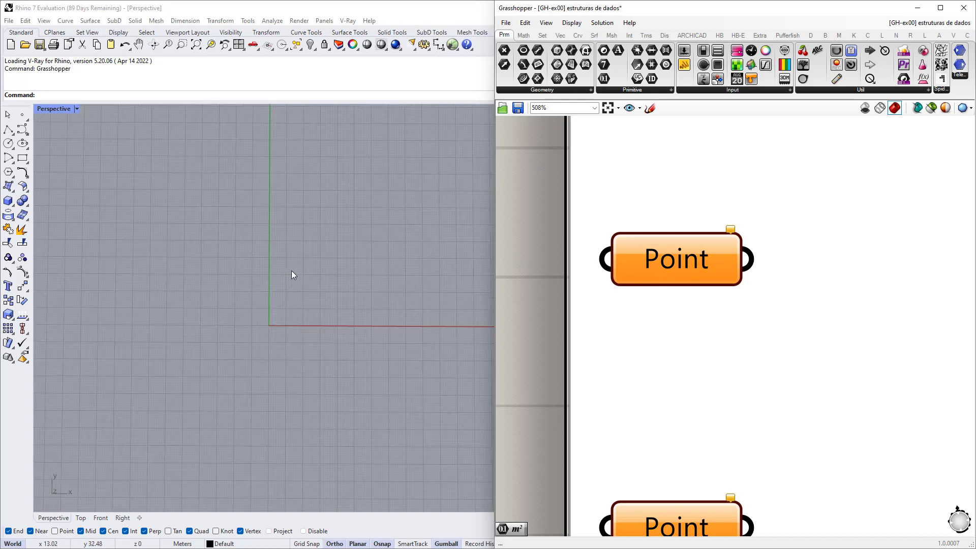
Draw two point objects in Rhino, the first at about x -35, y 39 and the second across the Y axis
left_click(22, 116)
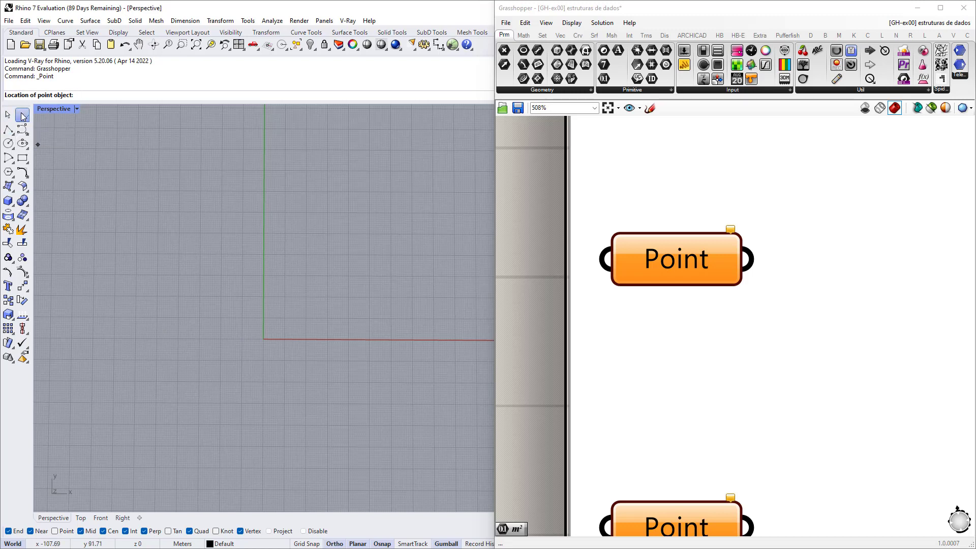
left_click(21, 117)
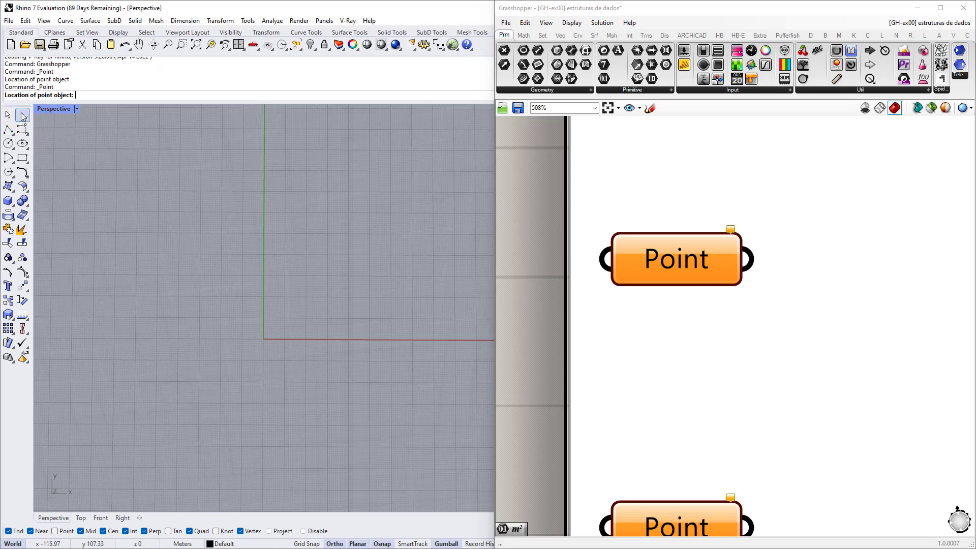
left_click(190, 255)
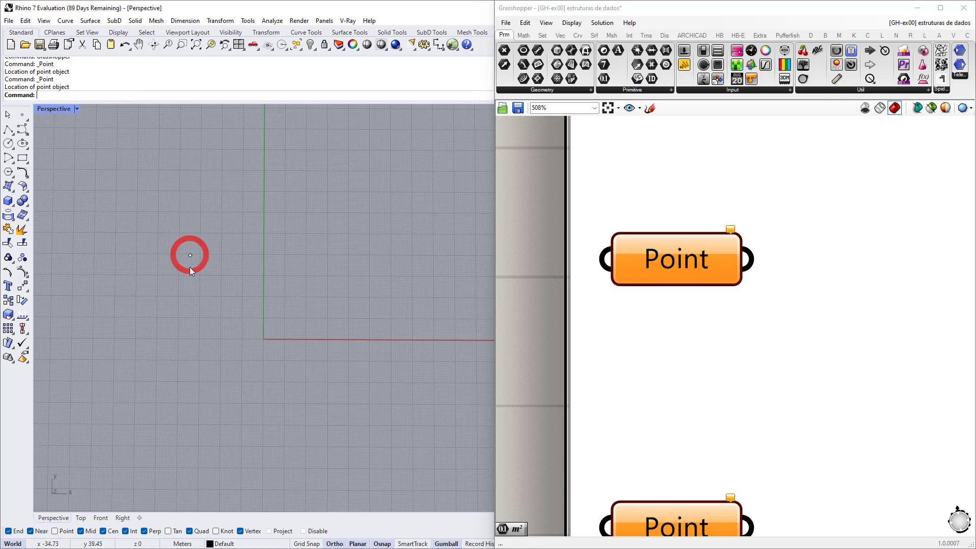
left_click(22, 116)
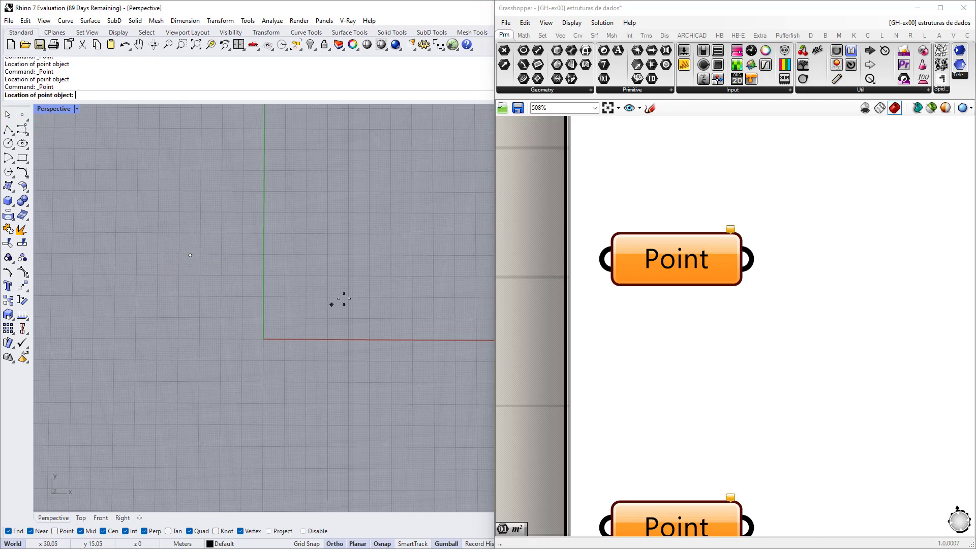
left_click(351, 256)
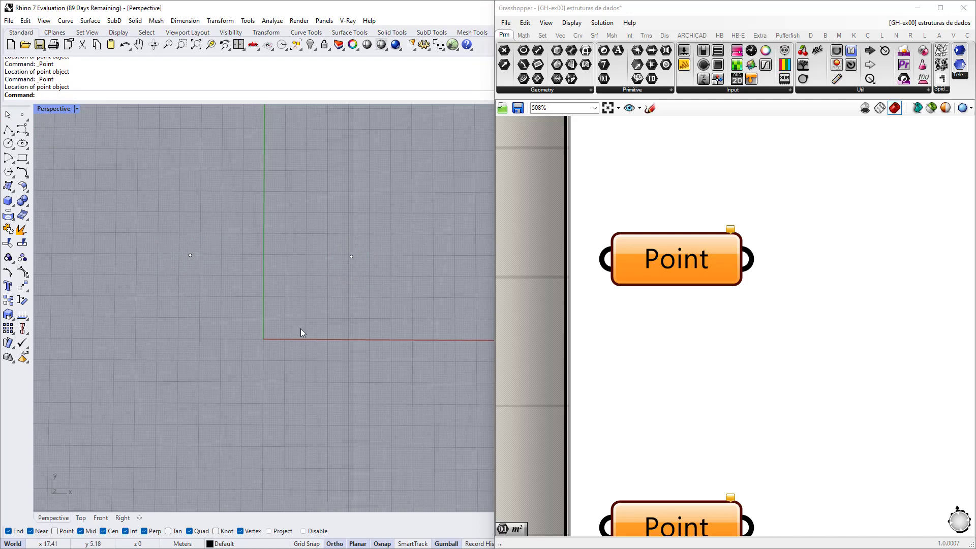
Reference the Rhino point on the negative X side in exercise 01's upper Point parameter using Set one Point
scroll(323, 272, "down", 8)
scroll(592, 253, "down", 5)
right_click_drag(630, 344, 628, 294)
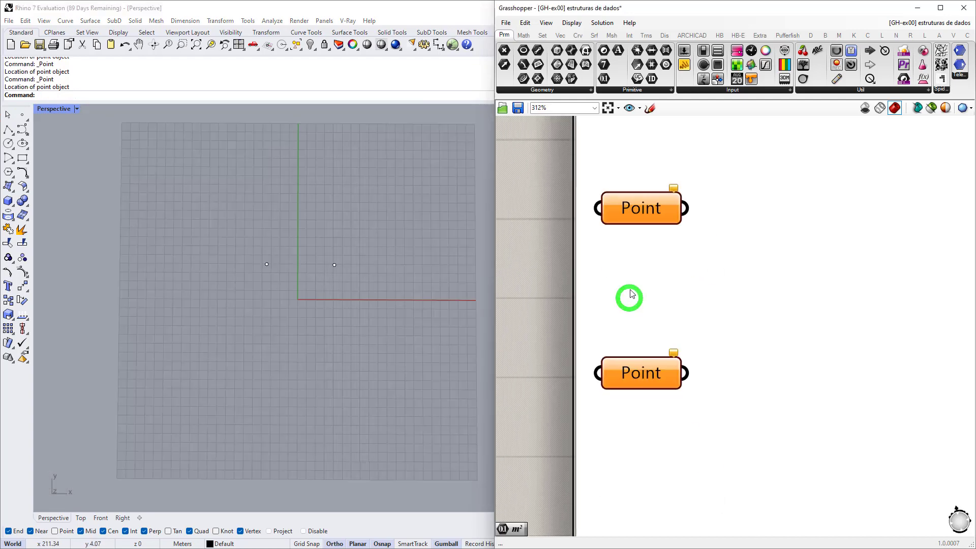
scroll(628, 291, "up", 5)
scroll(330, 265, "up", 2)
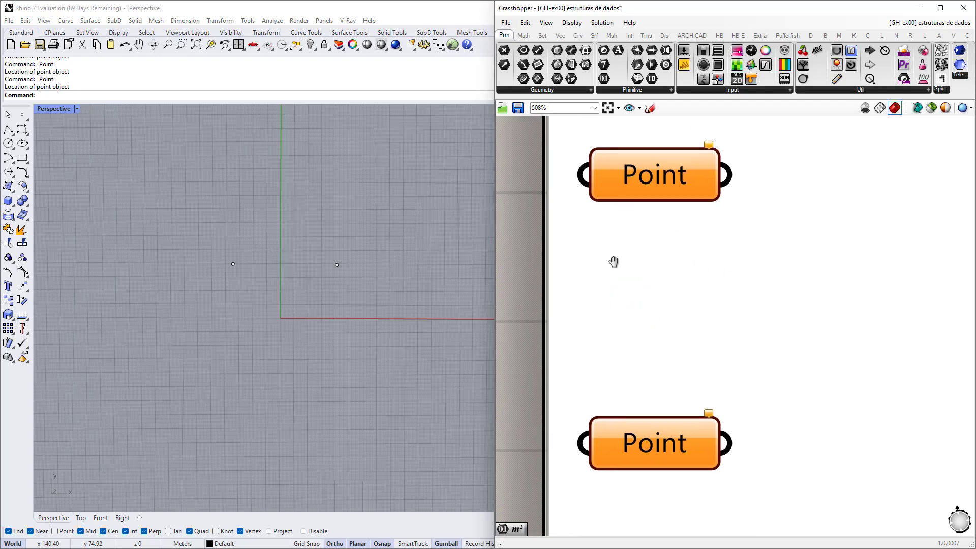
right_click_drag(607, 238, 614, 263)
left_click(656, 184)
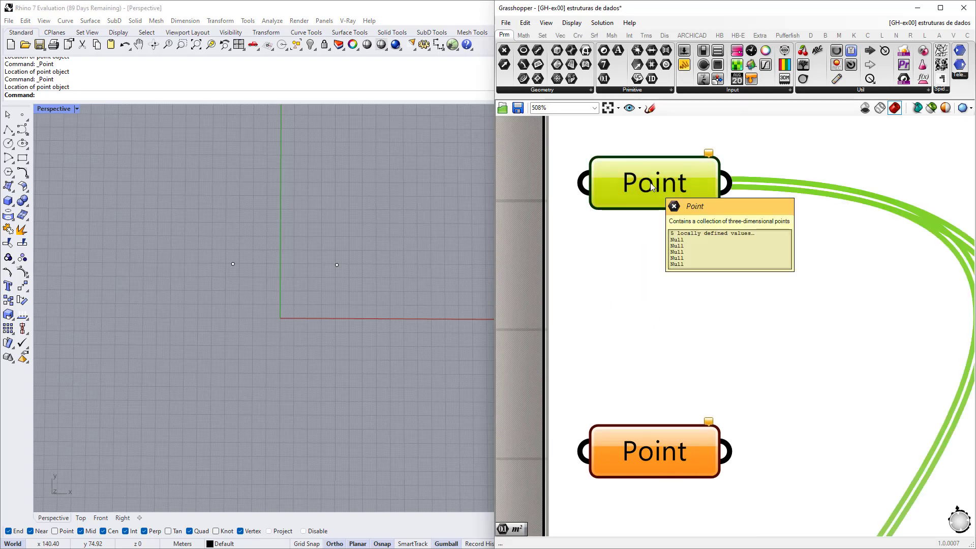
right_click(652, 186)
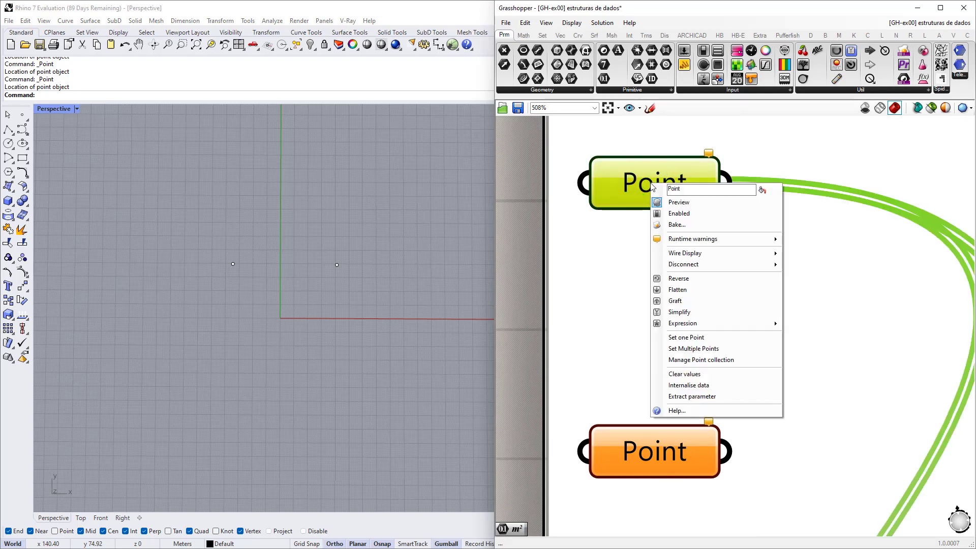
left_click(687, 338)
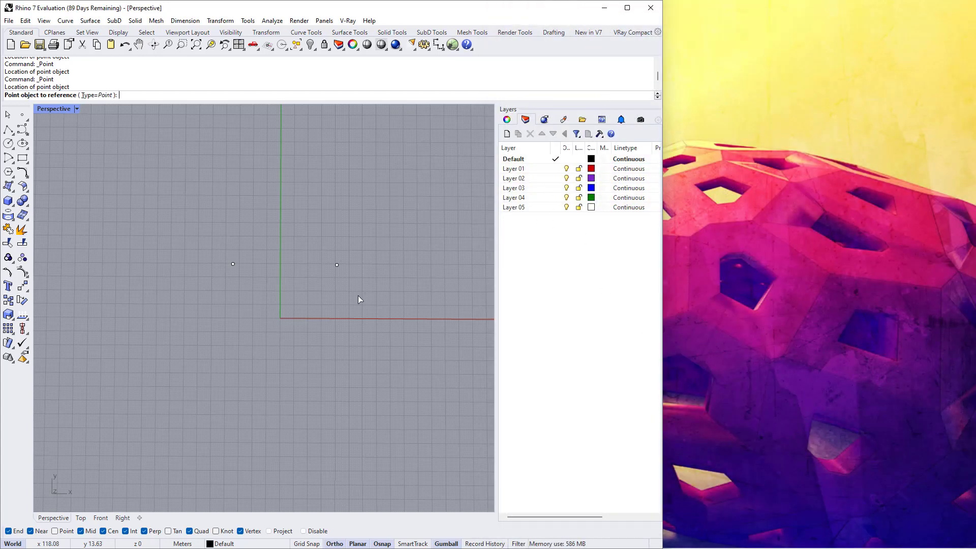
left_click(232, 264)
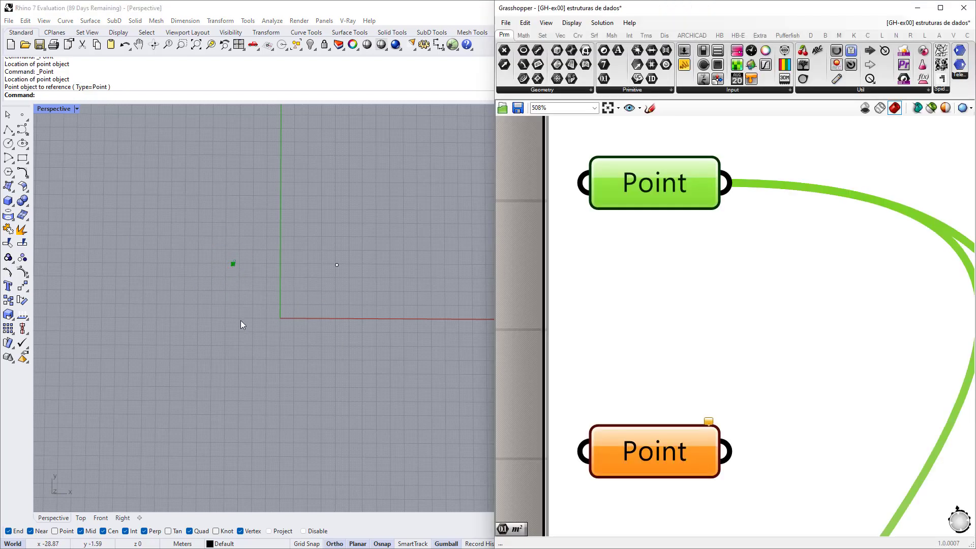
Examine the referenced point's index tag and its preview colour with the upper Point parameter selected and deselected
scroll(226, 264, "up", 5)
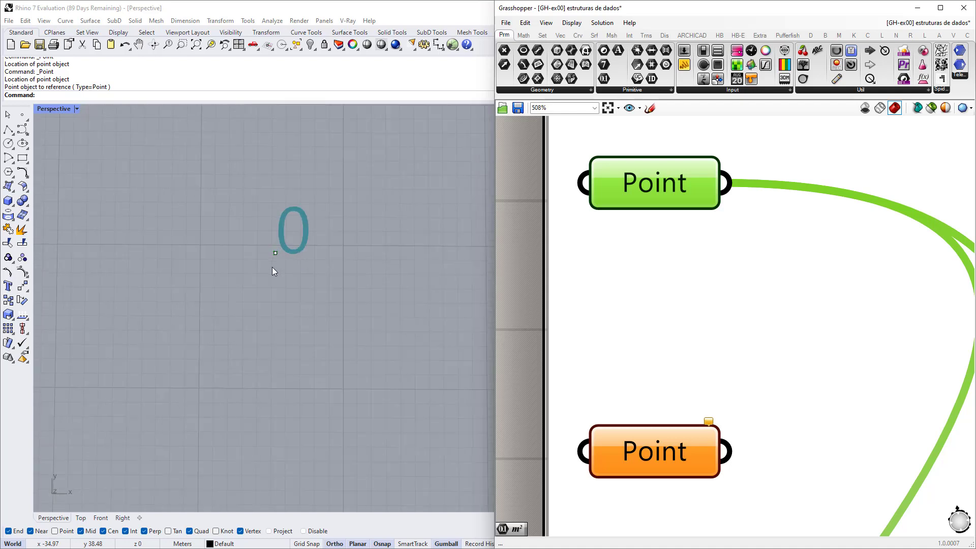
scroll(273, 268, "up", 5)
scroll(229, 270, "down", 3)
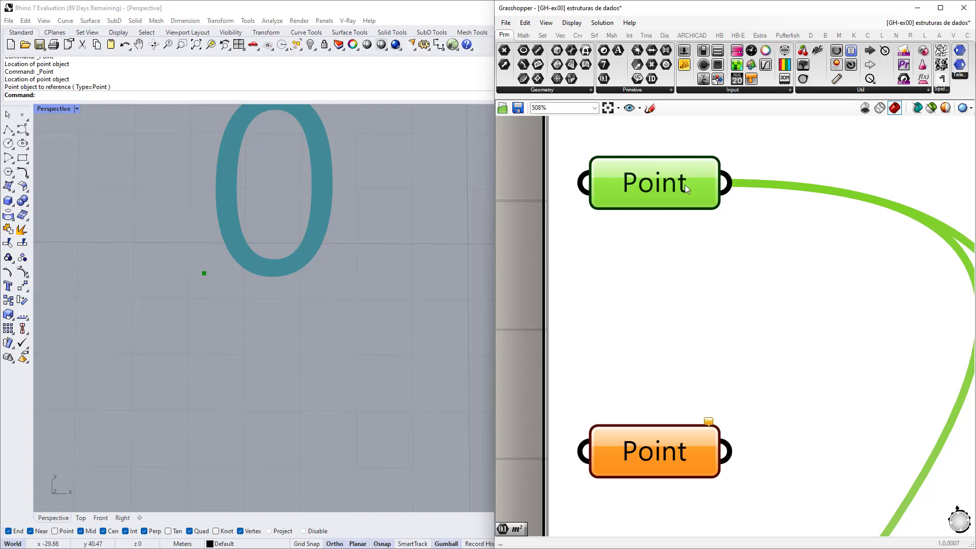
scroll(685, 185, "down", 2)
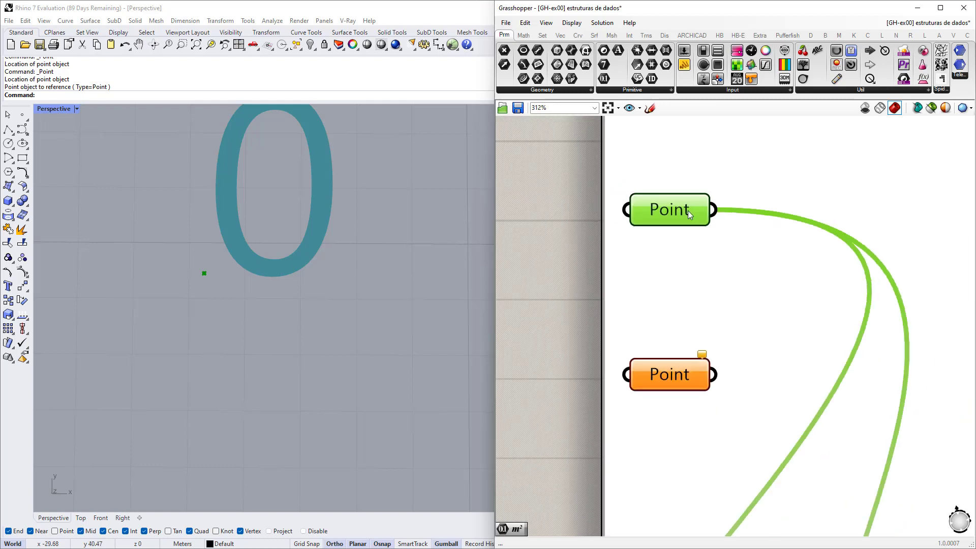
left_click(552, 244)
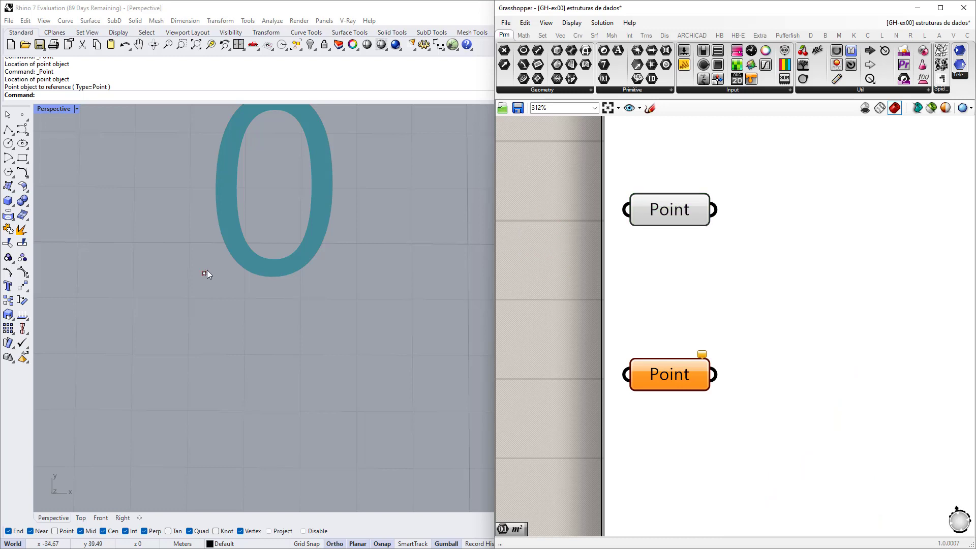
Reference the Rhino point on the positive X side in exercise 01's lower Point parameter using Set one Point
scroll(186, 300, "down", 5)
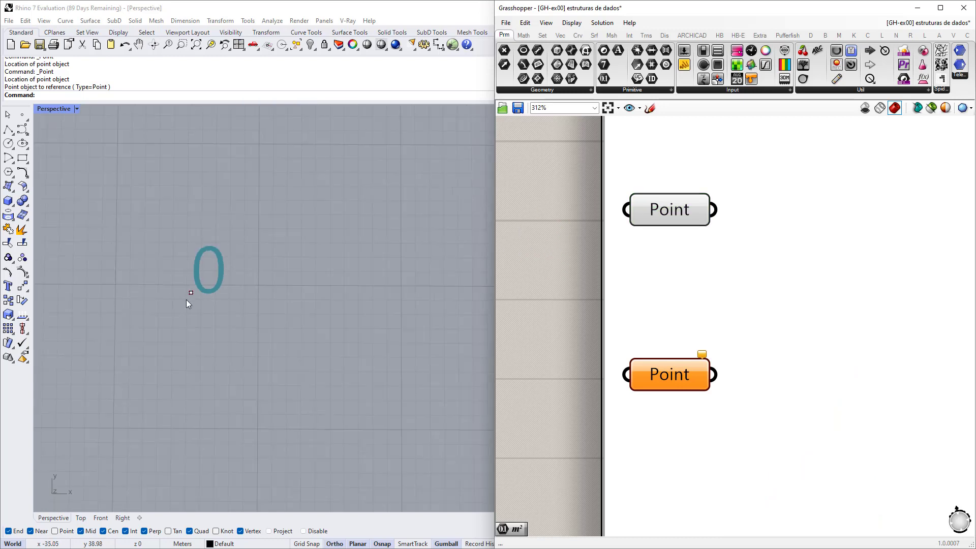
right_click_drag(652, 417, 661, 368)
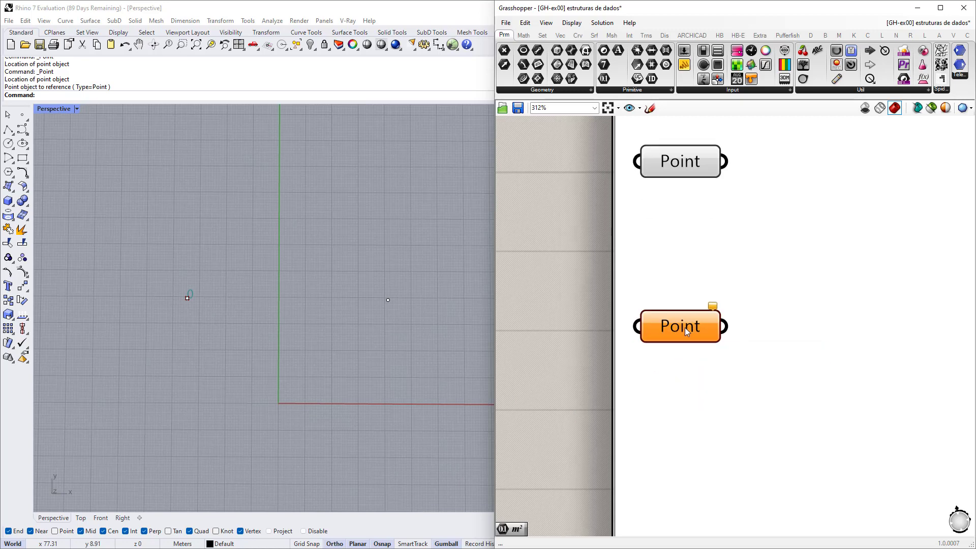
right_click(686, 330)
left_click(720, 469)
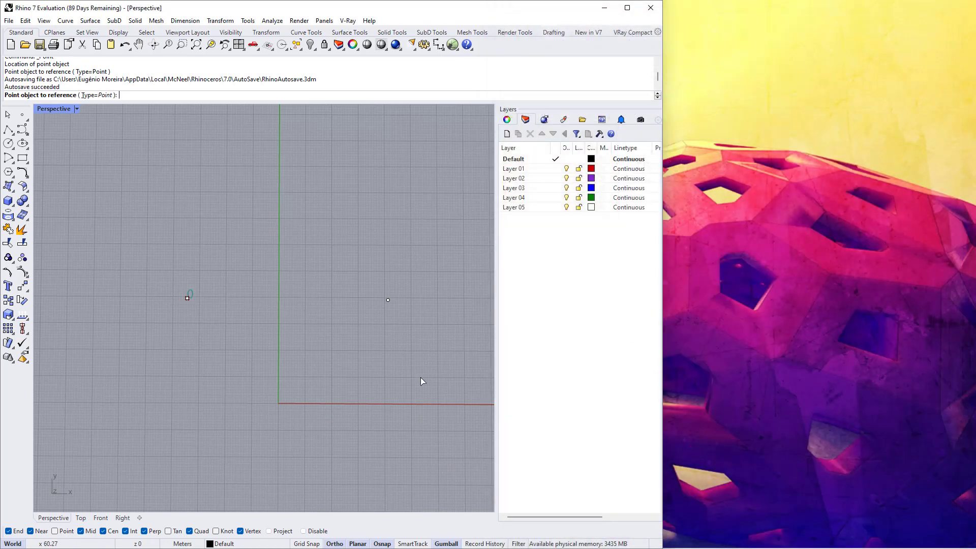
left_click(387, 300)
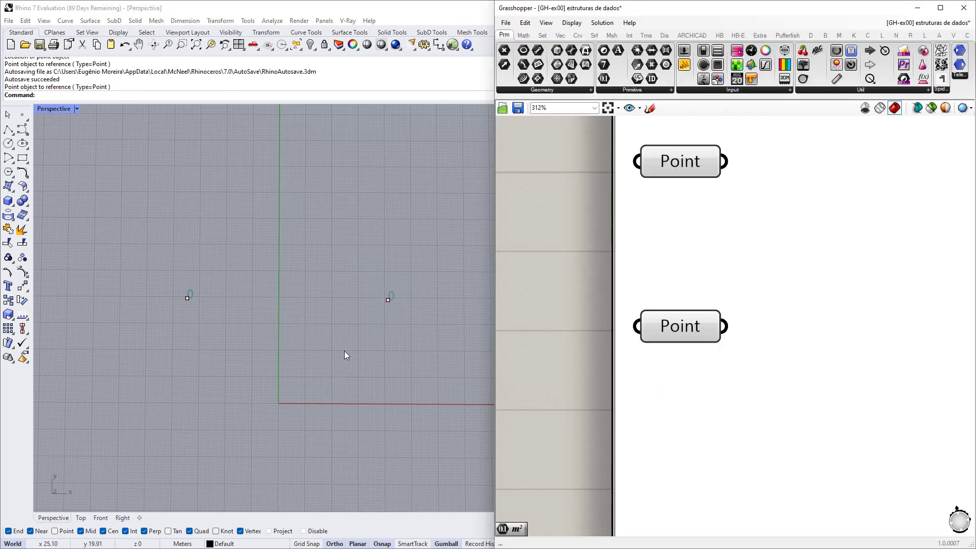
Examine the NOMENCLATURA ELEMENTOS group and the index tags it places beside the two Rhino points
scroll(199, 303, "up", 2)
scroll(145, 308, "down", 2)
scroll(579, 275, "down", 5)
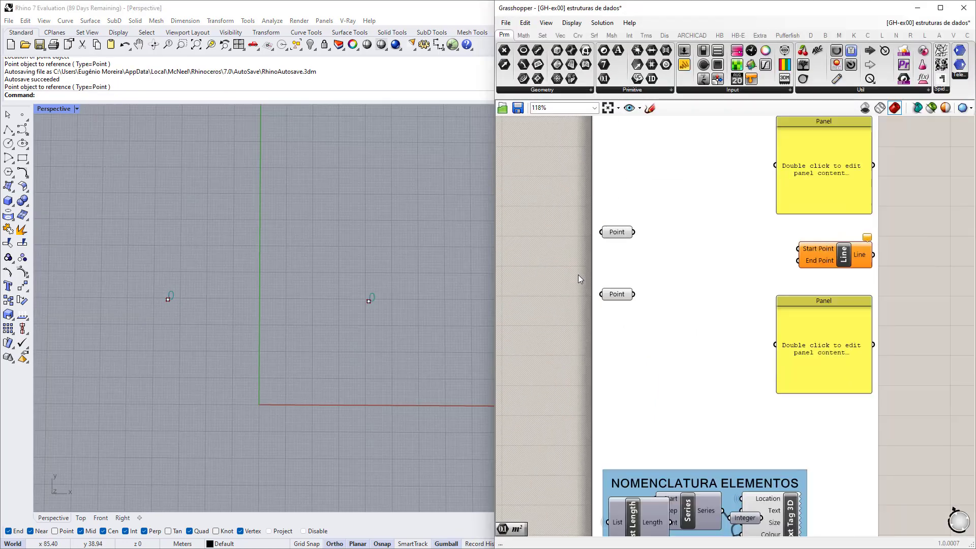
scroll(608, 345, "up", 2)
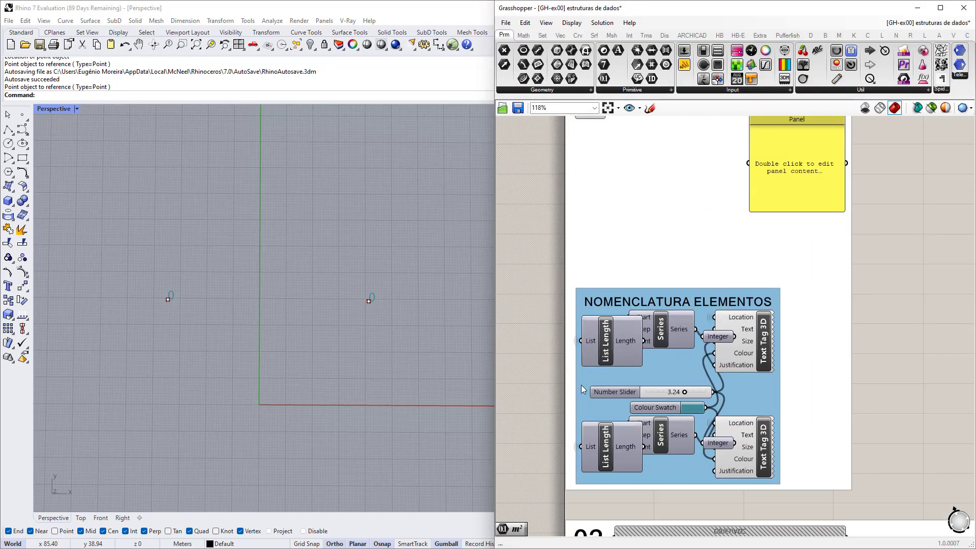
right_click_drag(652, 376, 667, 280)
scroll(664, 278, "down", 3)
scroll(669, 277, "up", 4)
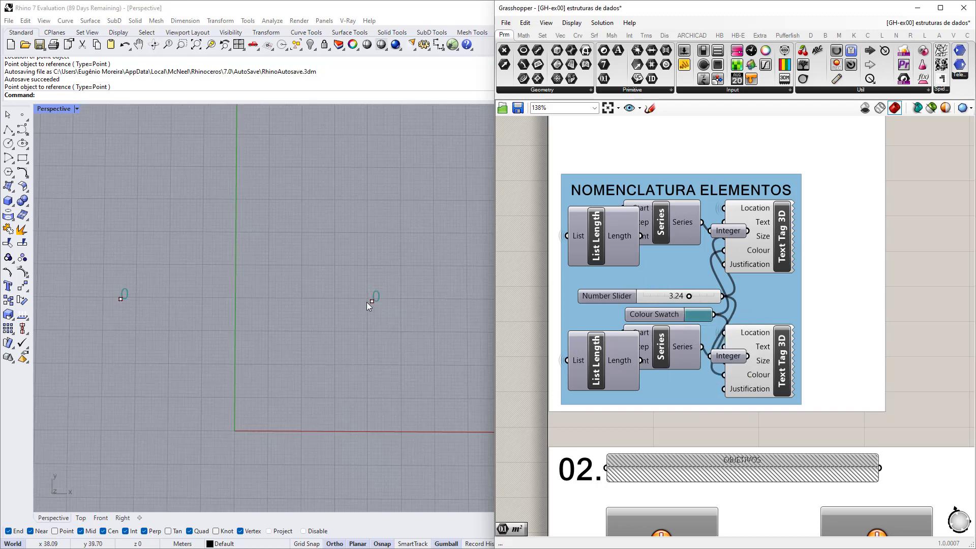
scroll(371, 301, "up", 5)
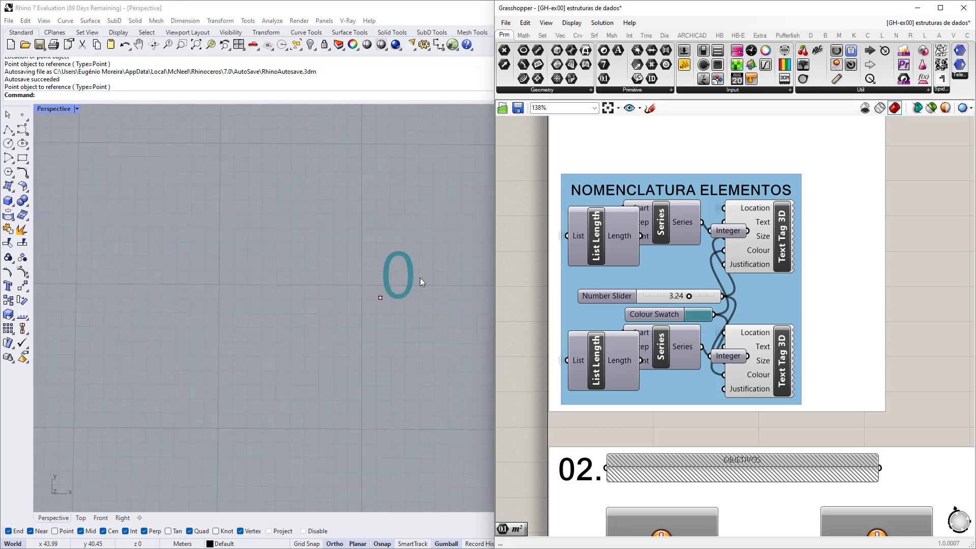
scroll(421, 308, "down", 5)
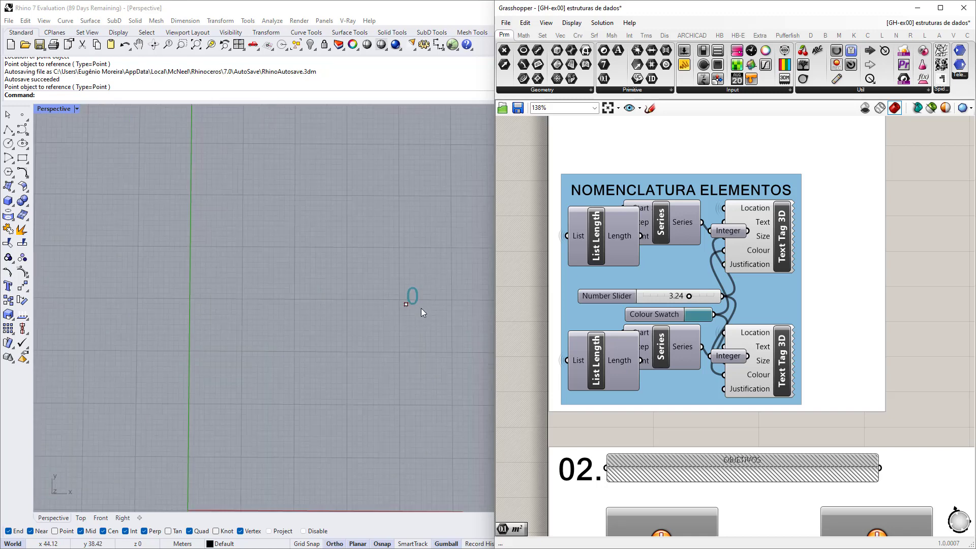
scroll(593, 356, "down", 3)
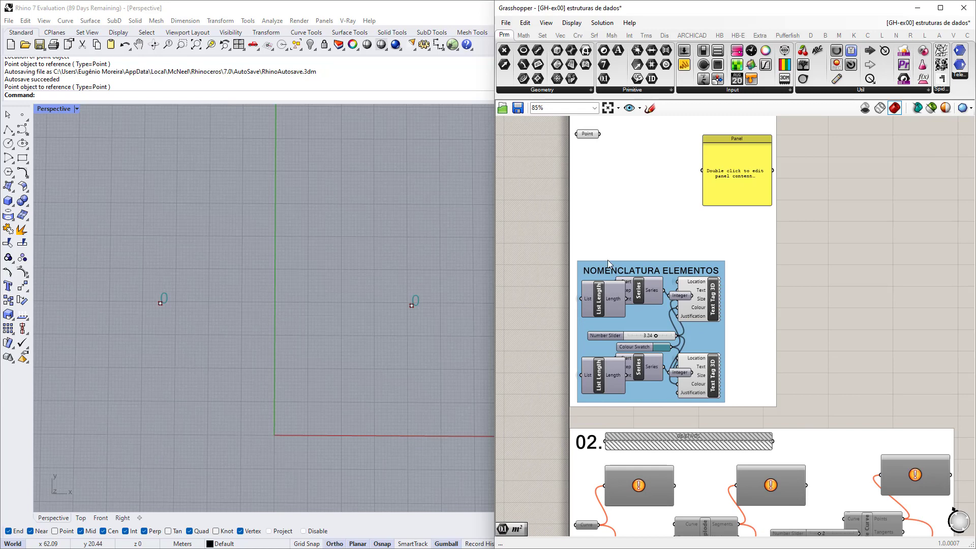
right_click_drag(610, 225, 624, 253)
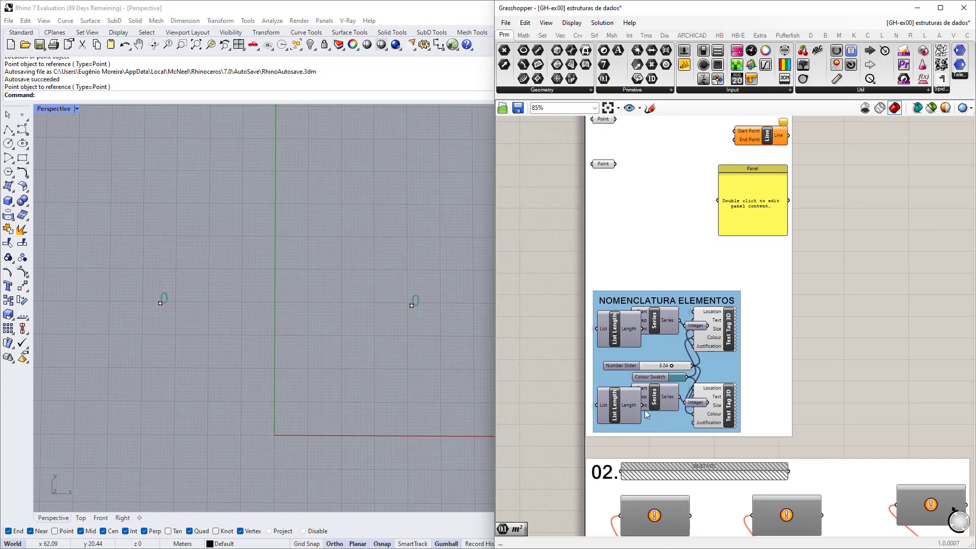
scroll(707, 257, "up", 2)
scroll(675, 223, "up", 2)
right_click_drag(675, 223, 658, 272)
scroll(642, 274, "up", 2)
scroll(643, 276, "down", 1)
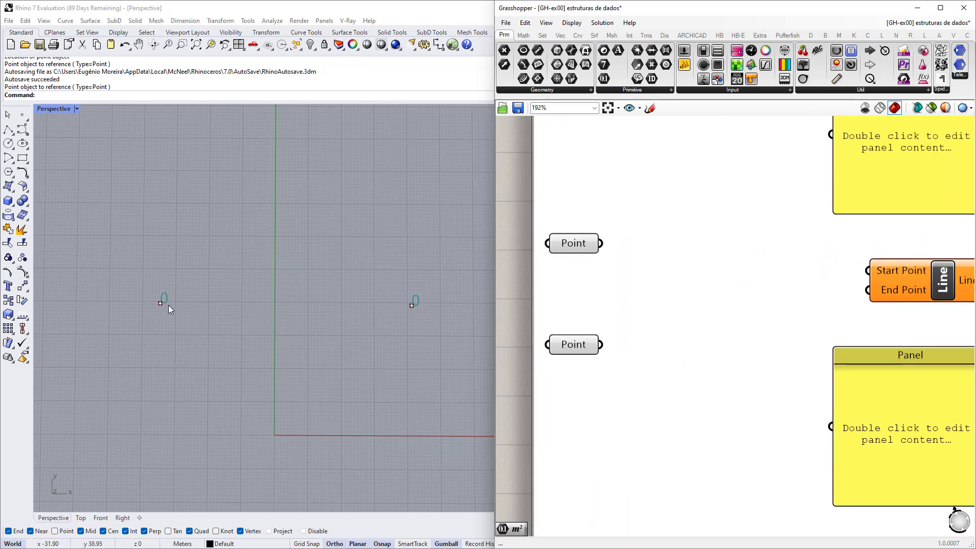
Reduce the index tag size to 2.57 with the Number Slider in the NOMENCLATURA ELEMENTOS group
scroll(137, 305, "down", 1)
scroll(356, 305, "up", 10)
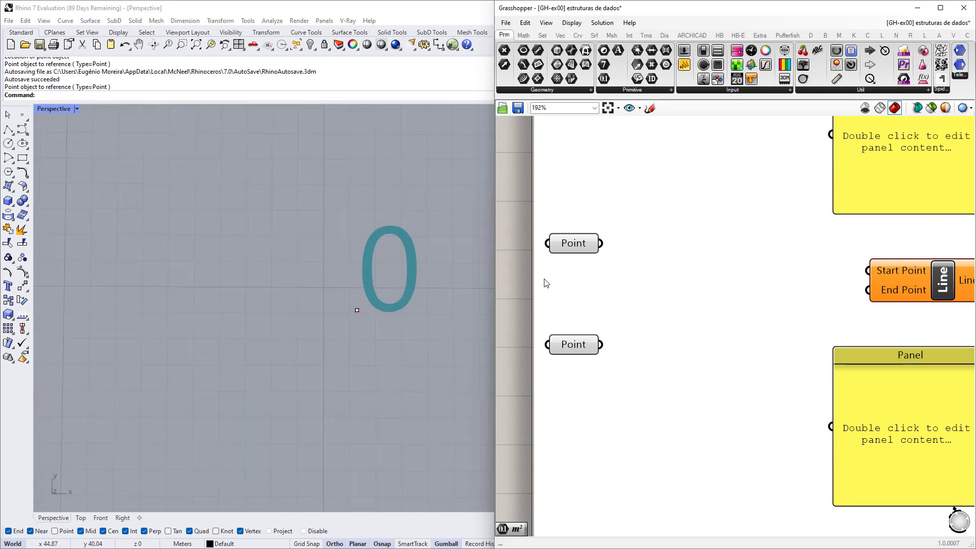
scroll(560, 283, "down", 3)
scroll(690, 345, "up", 5)
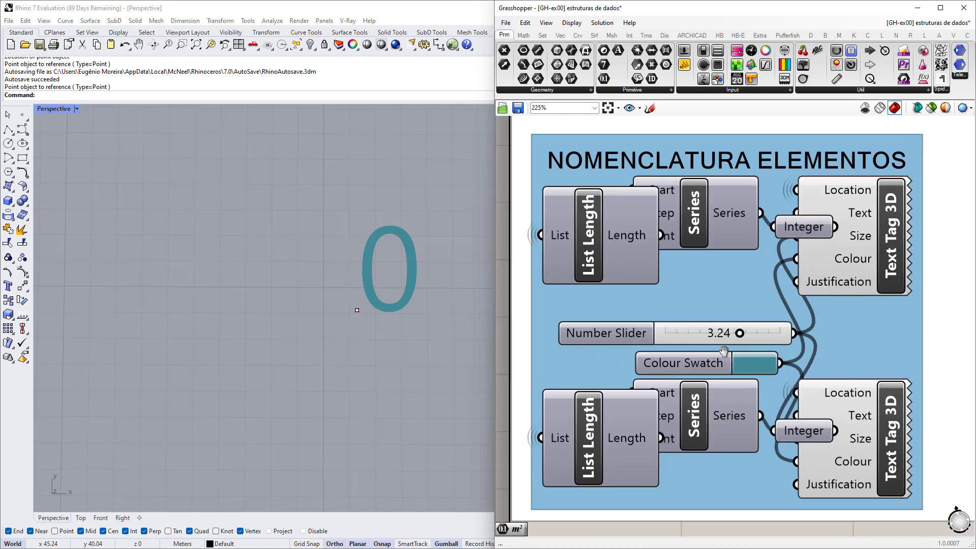
mouse_move(752, 343)
left_mouse_down()
mouse_move(722, 343)
mouse_move(748, 342)
mouse_move(728, 343)
mouse_move(740, 339)
left_mouse_up()
scroll(361, 287, "down", 5)
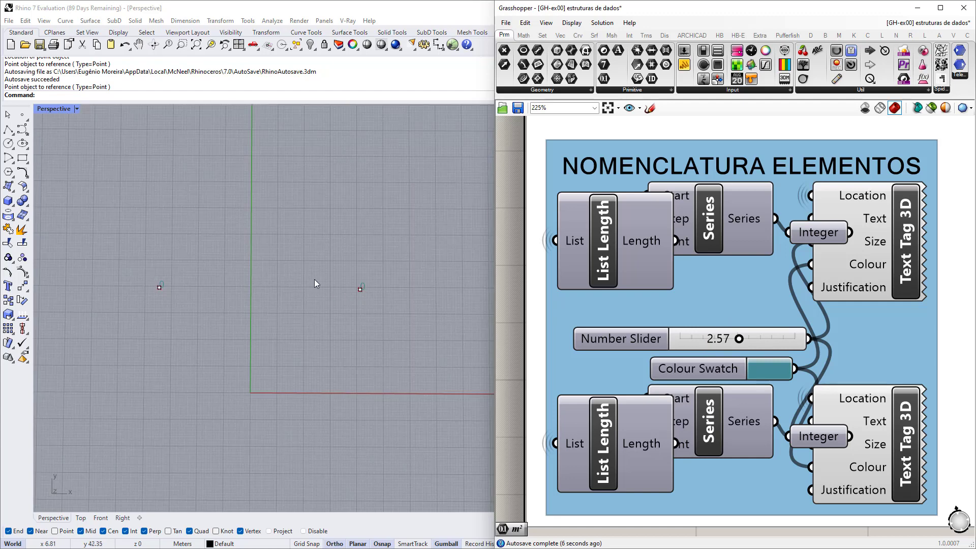
Move the Rhino point on the positive X side along the X axis with the Gumball, placing it close beside the other point
left_click_drag(327, 272, 395, 318)
scroll(382, 300, "up", 3)
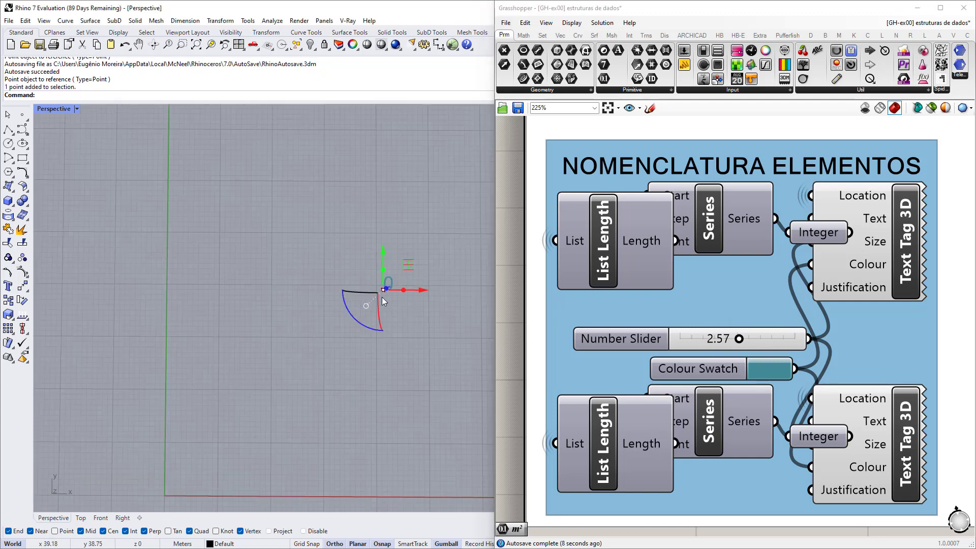
scroll(396, 306, "down", 4)
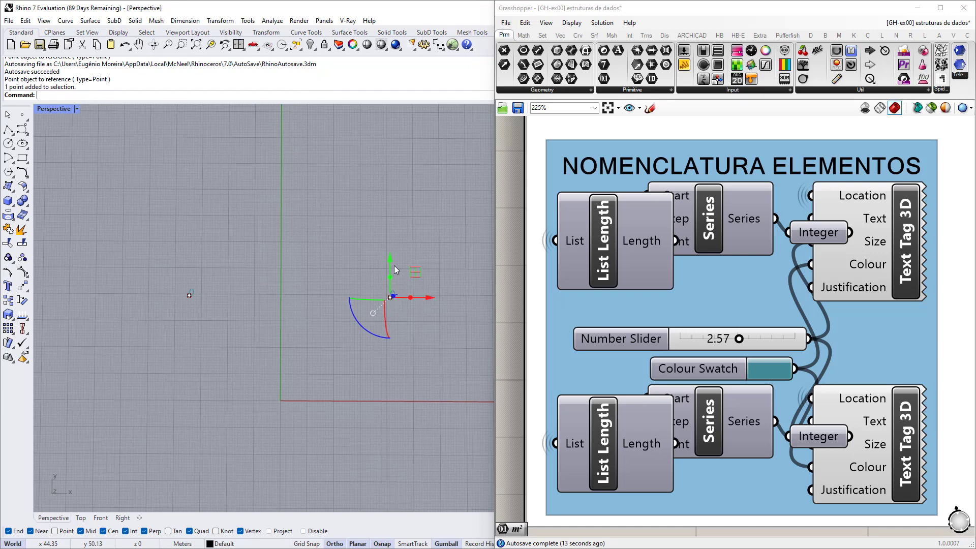
left_click(447, 544)
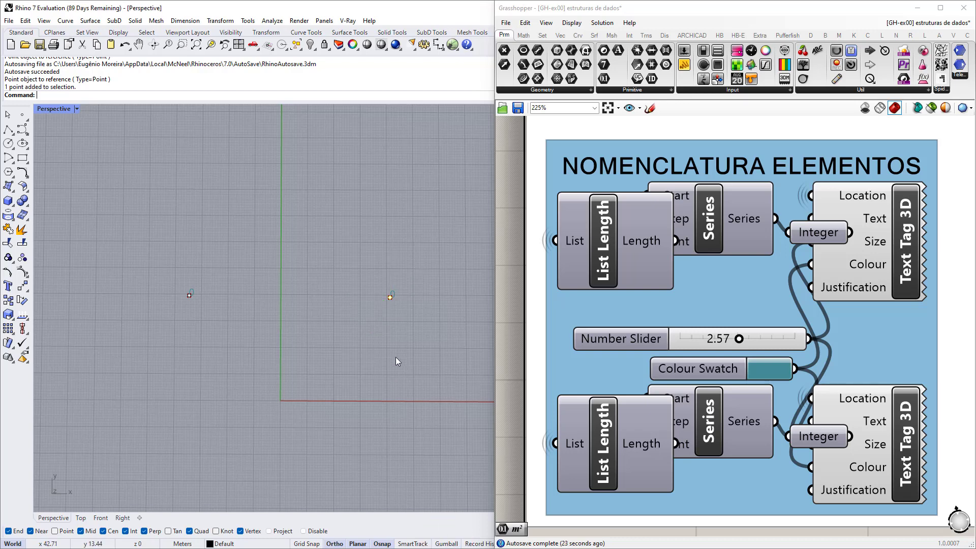
left_click(452, 544)
left_click_drag(354, 270, 408, 313)
left_click_drag(416, 273, 235, 272)
Deselect the moved point and compare the index tags of the two neighbouring Rhino points at close range
scroll(187, 293, "up", 10)
scroll(351, 331, "down", 6)
scroll(321, 342, "up", 9)
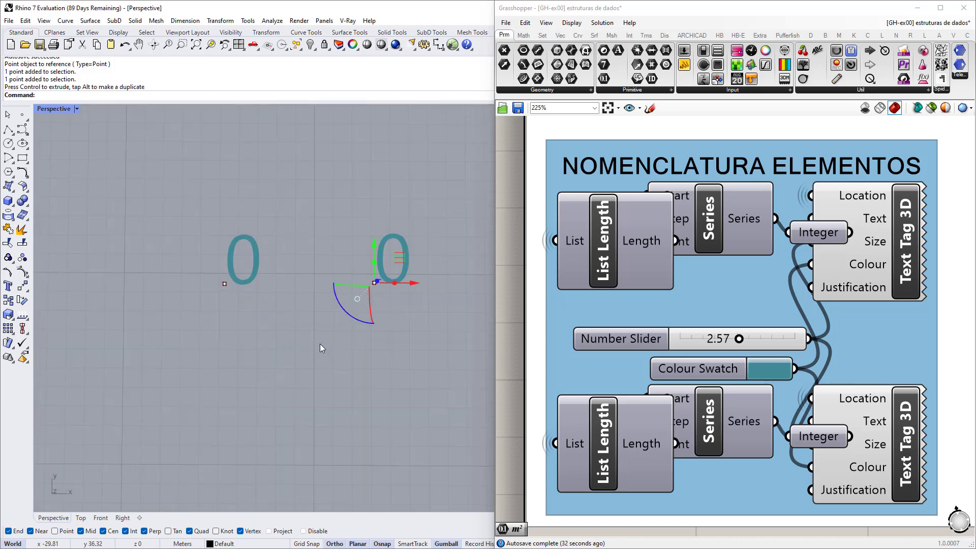
scroll(299, 347, "down", 3)
scroll(298, 347, "up", 3)
left_click(280, 343)
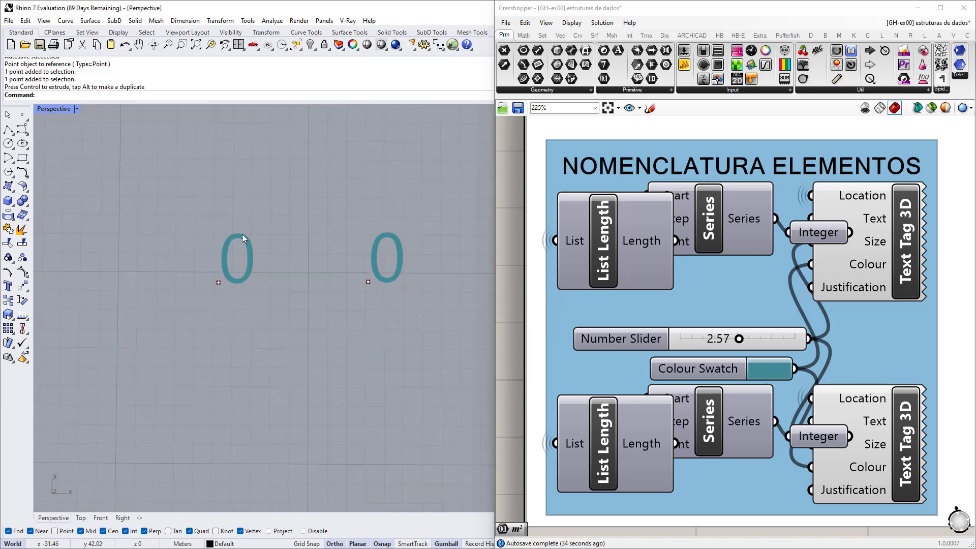
scroll(239, 267, "up", 3)
scroll(288, 319, "down", 3)
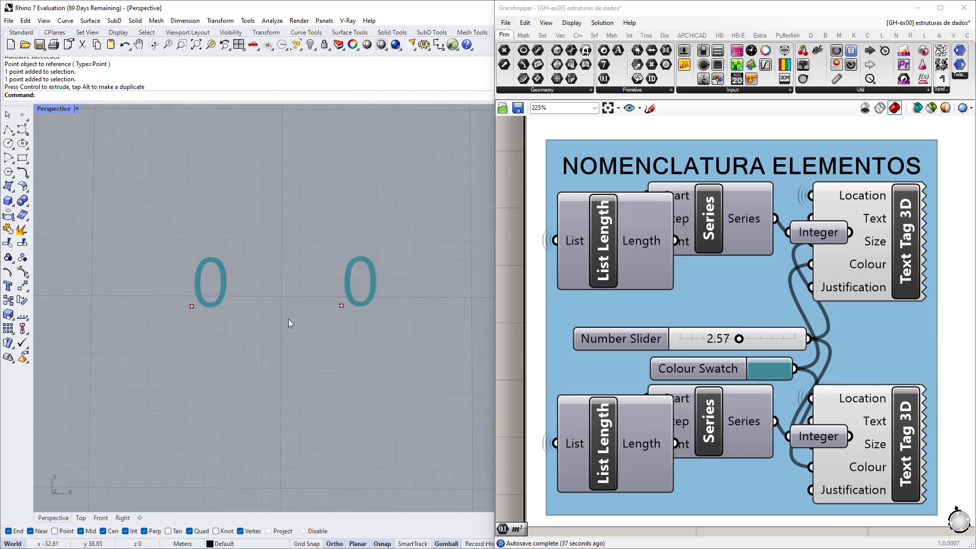
scroll(310, 385, "up", 3)
mouse_move(310, 385)
right_mouse_down()
mouse_move(306, 338)
mouse_move(308, 377)
right_mouse_up()
scroll(624, 386, "down", 3)
scroll(641, 371, "down", 2)
scroll(665, 353, "up", 5)
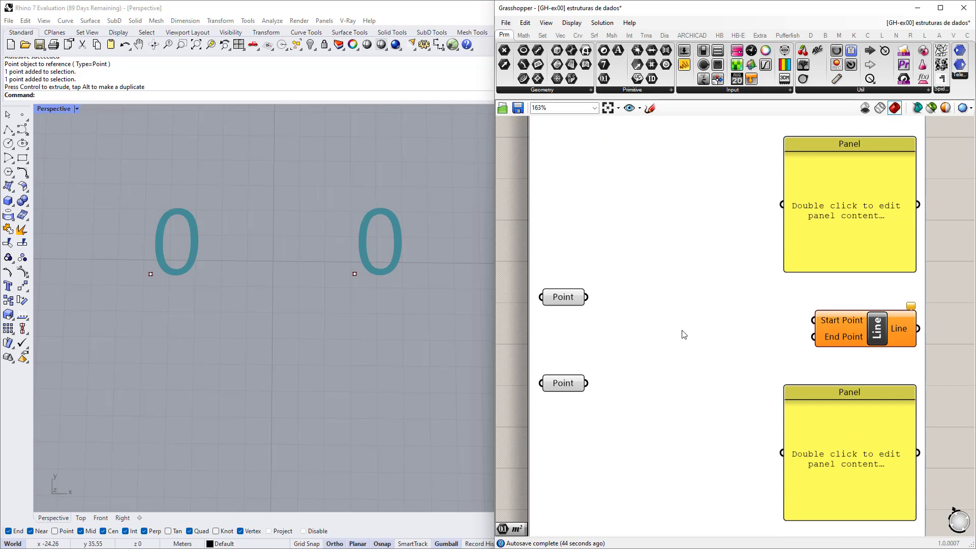
Connect the upper Point parameter to the Line's Start Point and the lower one to its End Point, then check each component's preview
left_click_drag(586, 297, 812, 320)
left_click_drag(587, 384, 814, 337)
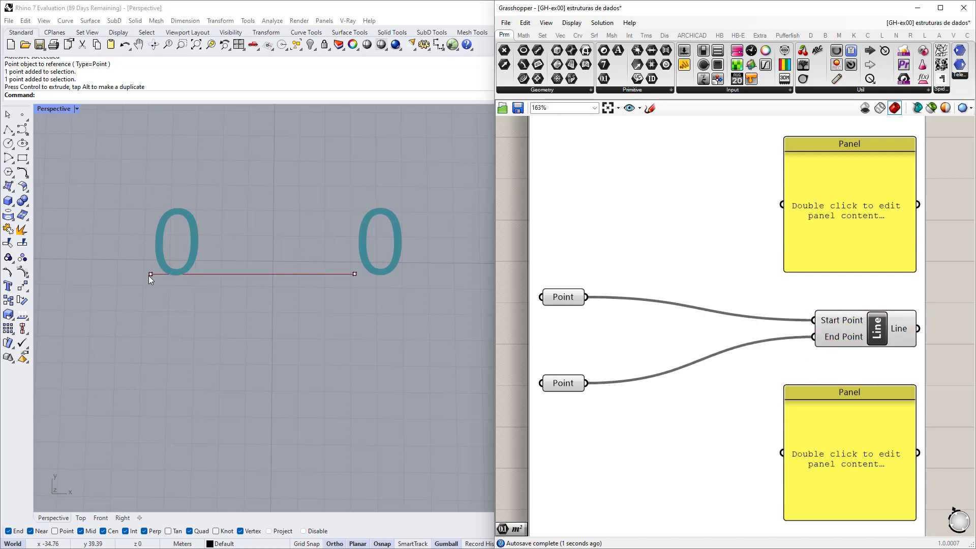
left_click(878, 331)
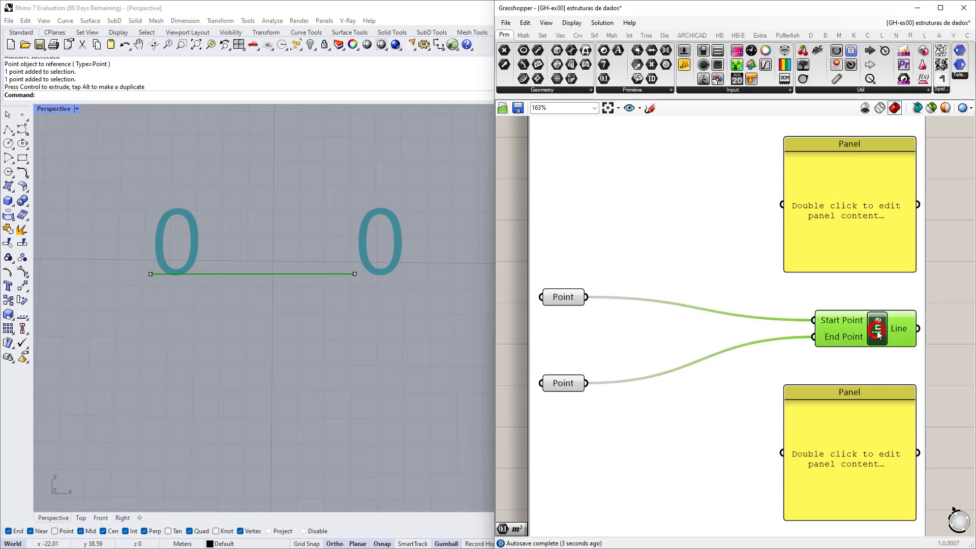
left_click(942, 352)
right_click_drag(131, 274, 141, 281, "shift")
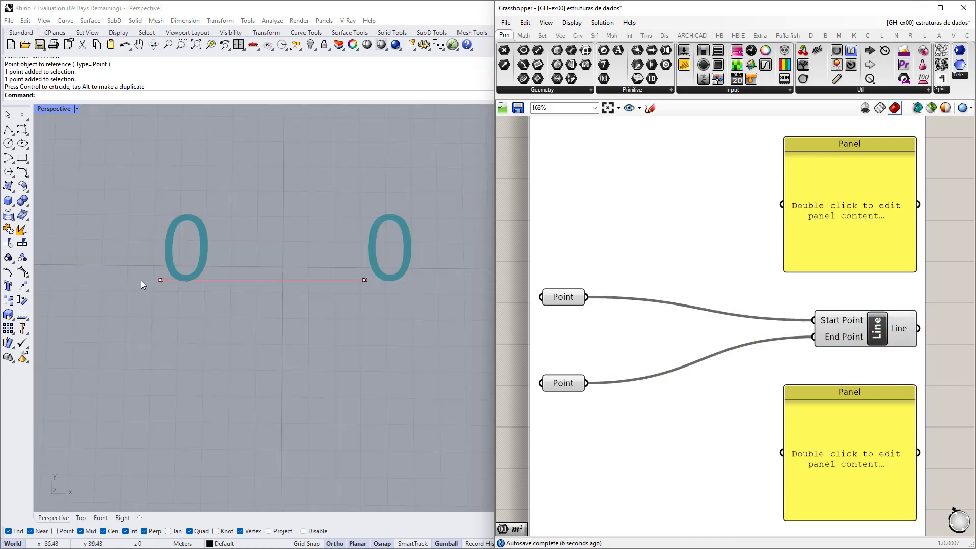
left_click(563, 297)
left_click(563, 384)
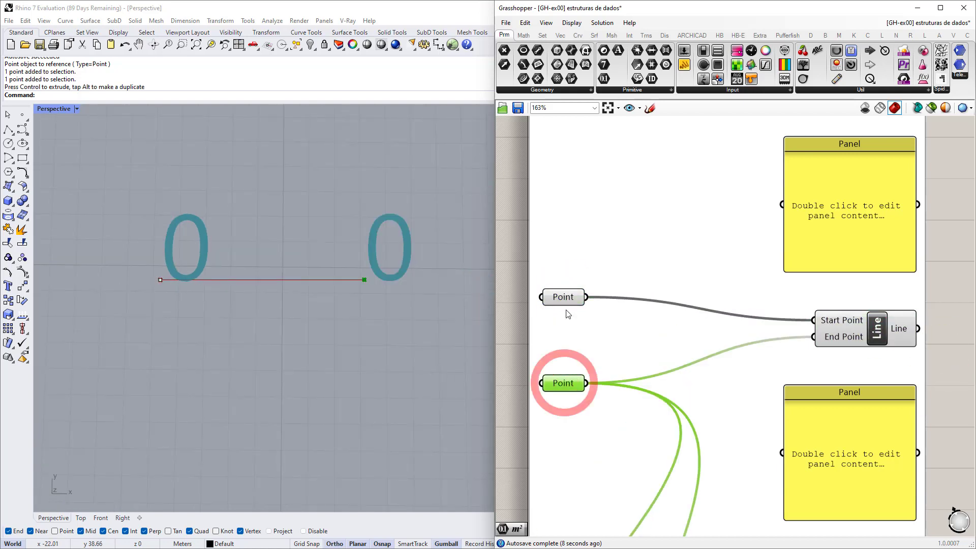
Move the Rhino point referenced as the line's end point freely within the construction plane to test the line's update
left_click(427, 329)
left_click(392, 340)
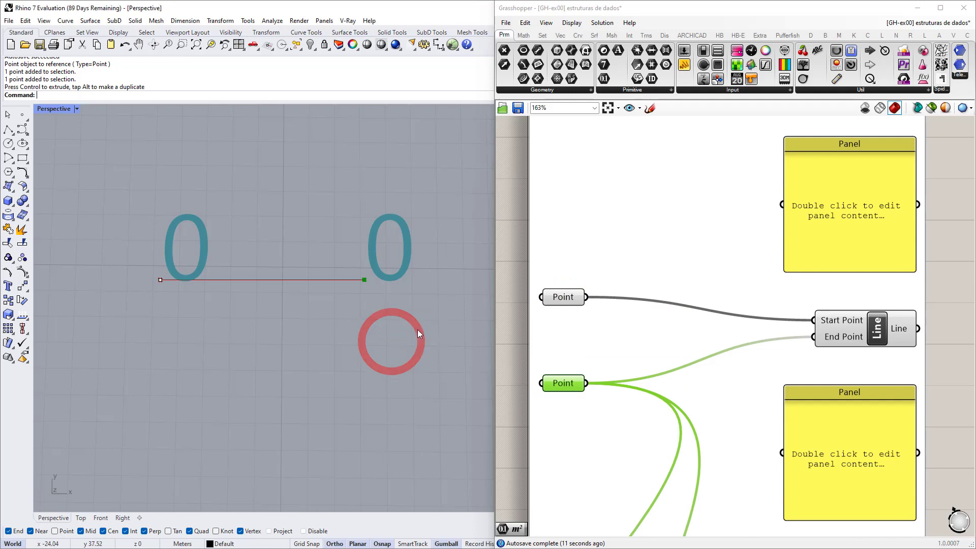
left_click_drag(358, 276, 386, 297)
left_click_drag(390, 255, 414, 267)
scroll(482, 281, "down", 3)
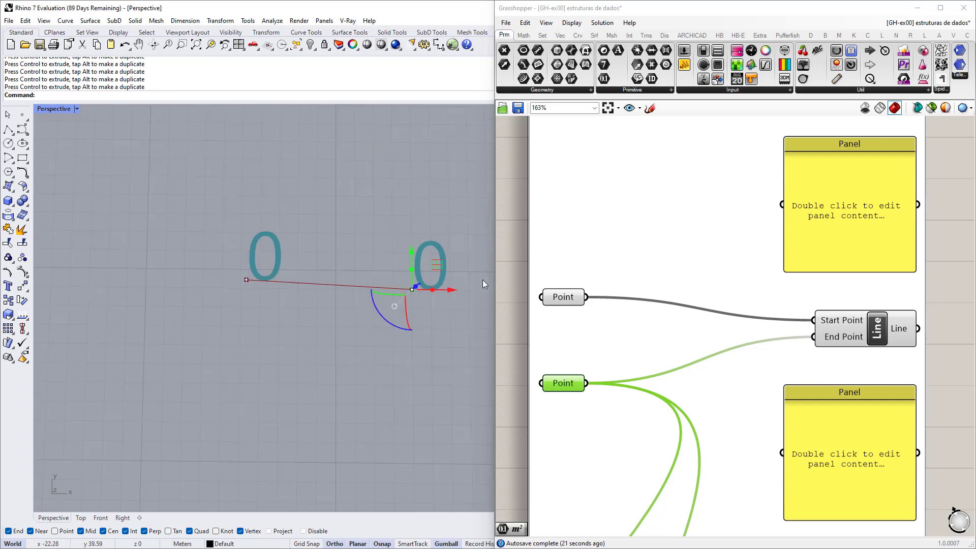
scroll(389, 258, "up", 3)
right_click_drag(370, 259, 277, 266, "shift")
scroll(796, 270, "down", 3)
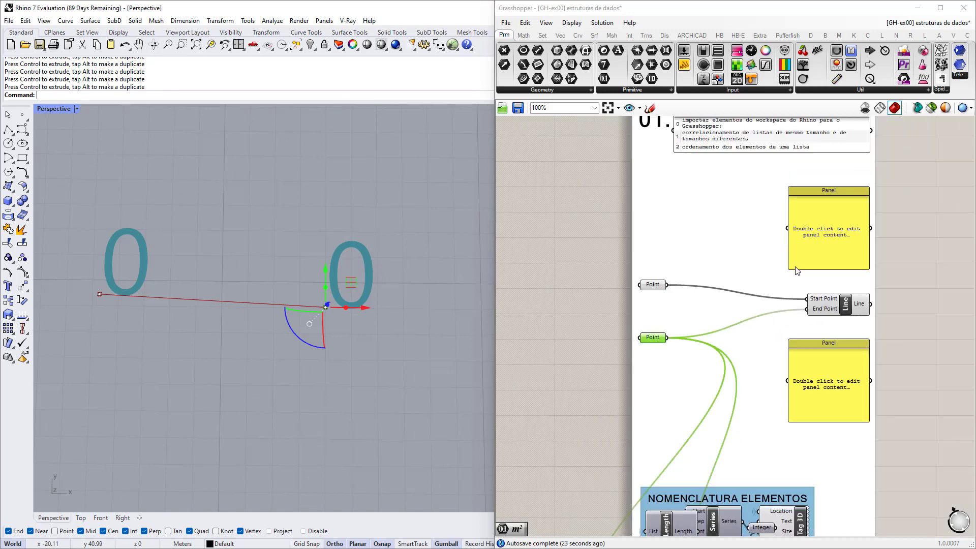
Connect the upper Point parameter to the upper Panel and examine the item index and branch path it lists
scroll(836, 246, "up", 4)
scroll(844, 160, "up", 4)
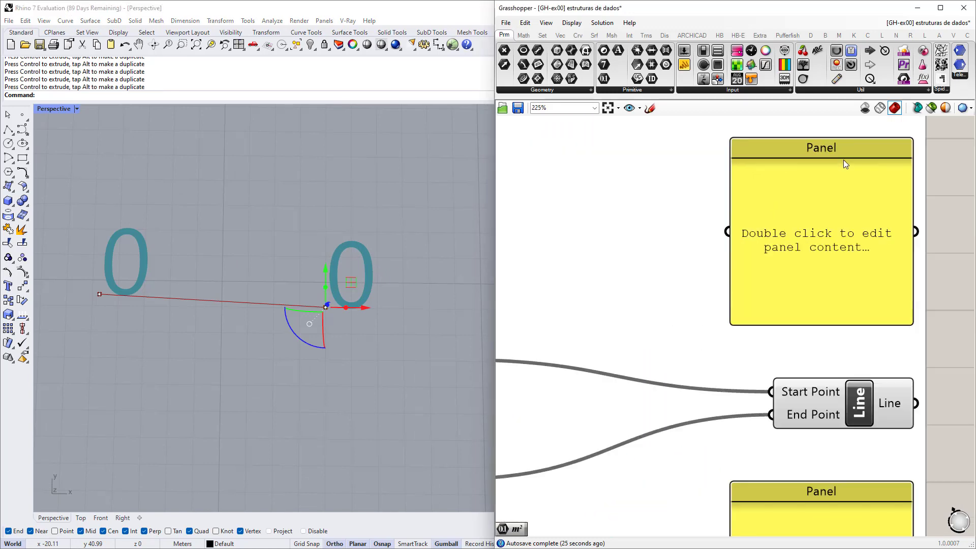
scroll(782, 263, "down", 3)
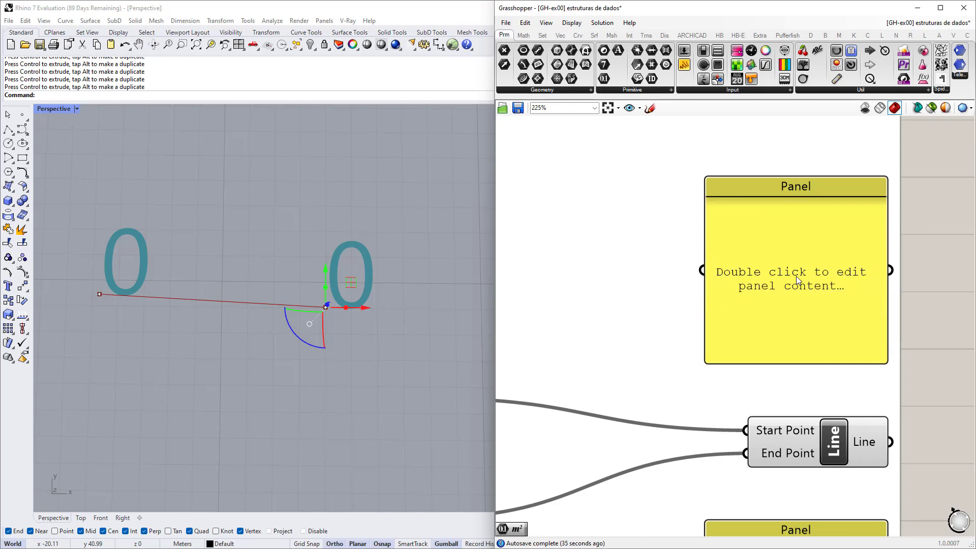
scroll(807, 276, "down", 2)
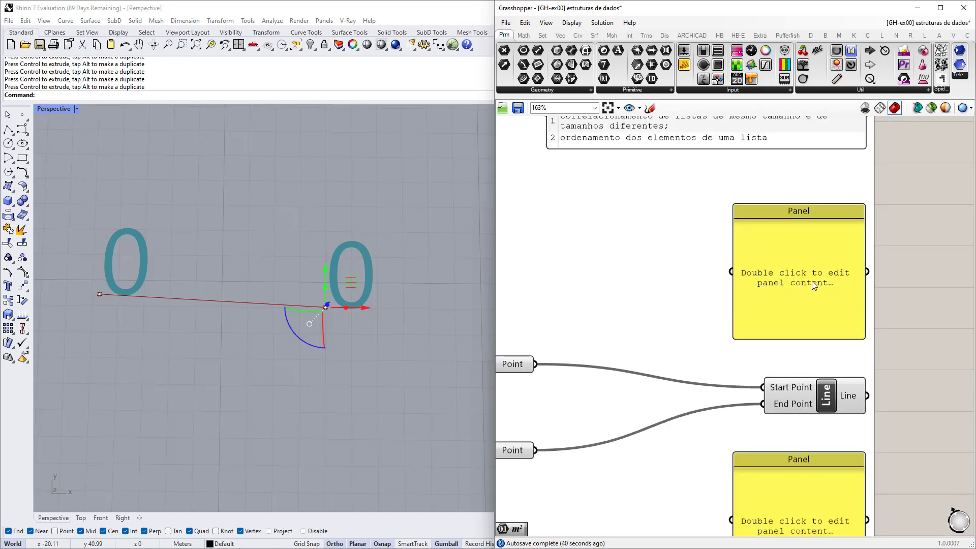
right_click_drag(589, 346, 650, 329)
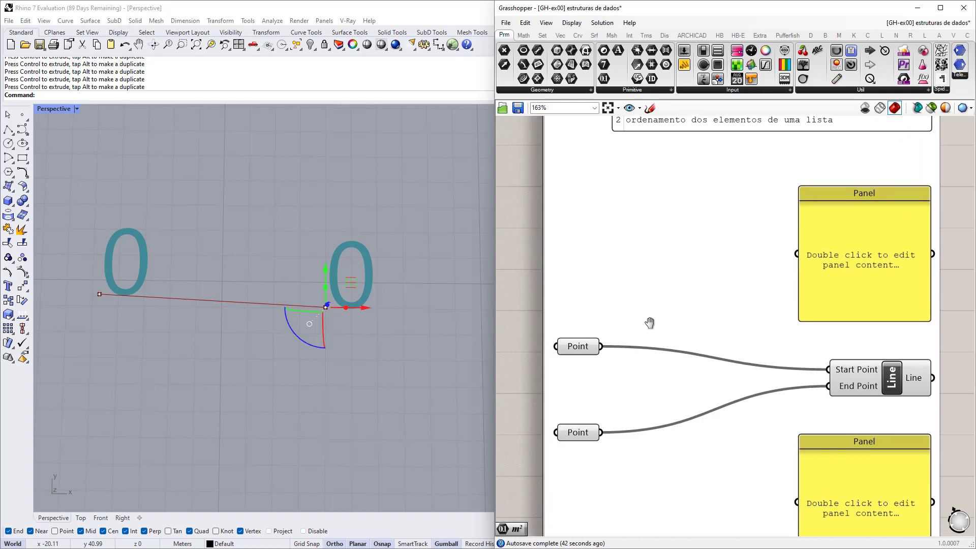
left_click_drag(597, 347, 793, 254)
scroll(767, 316, "up", 3)
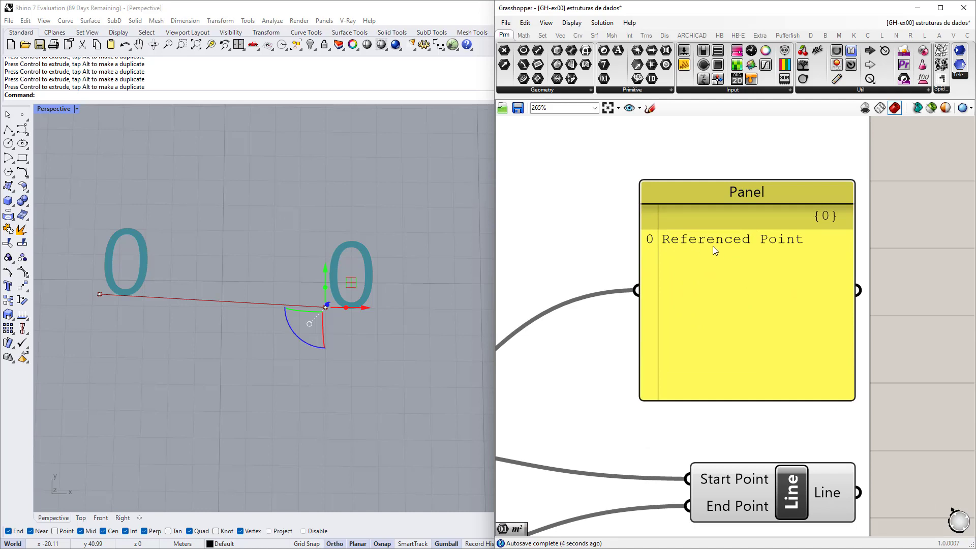
scroll(662, 232, "up", 3)
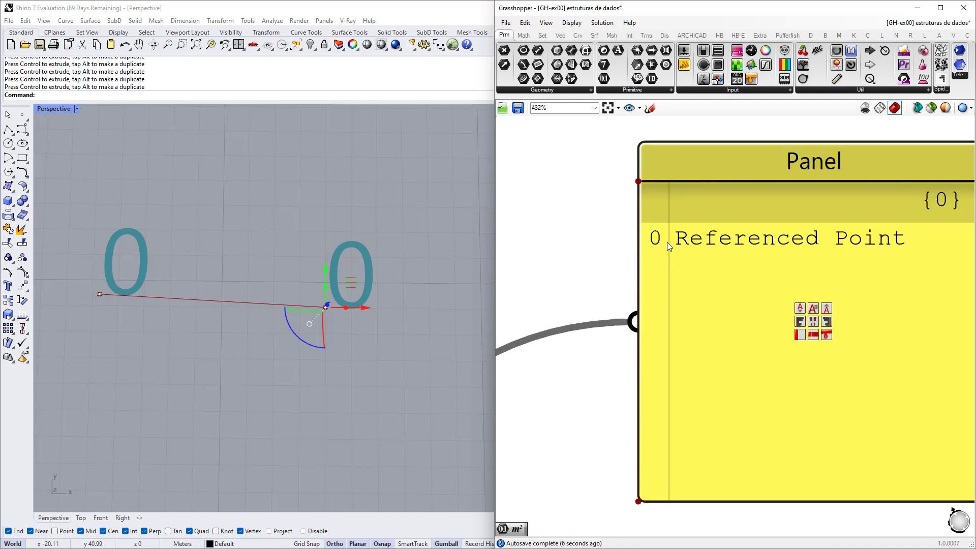
scroll(602, 274, "down", 3)
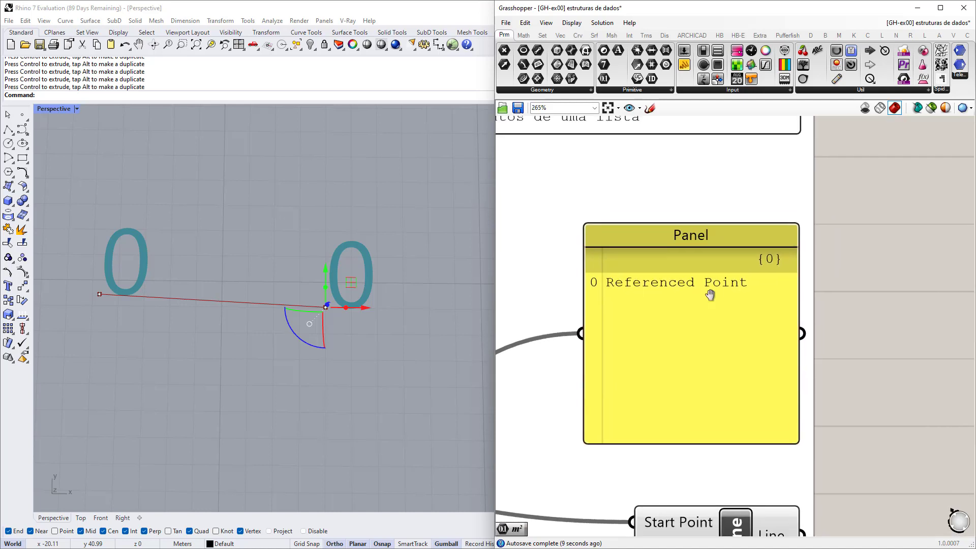
scroll(776, 277, "up", 3)
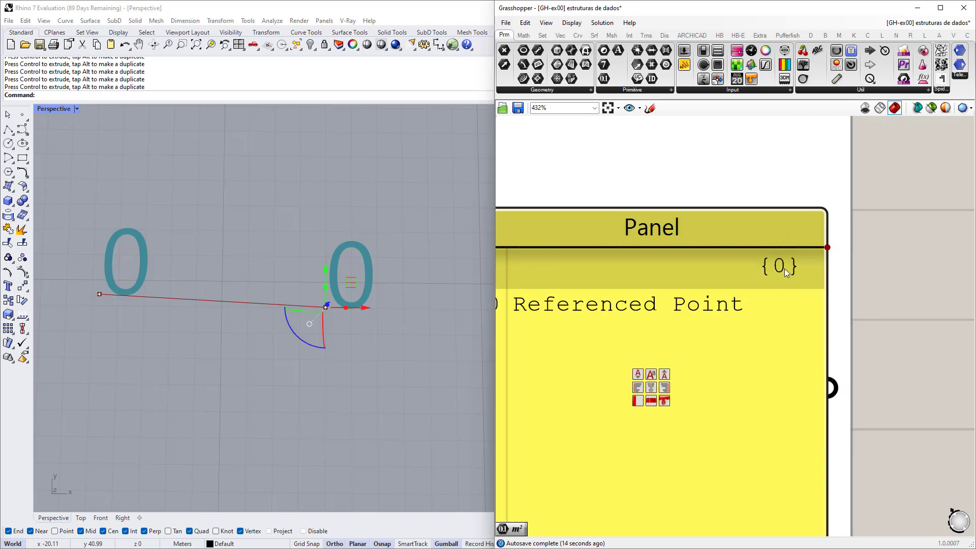
scroll(785, 269, "down", 4)
right_click_drag(742, 338, 790, 288)
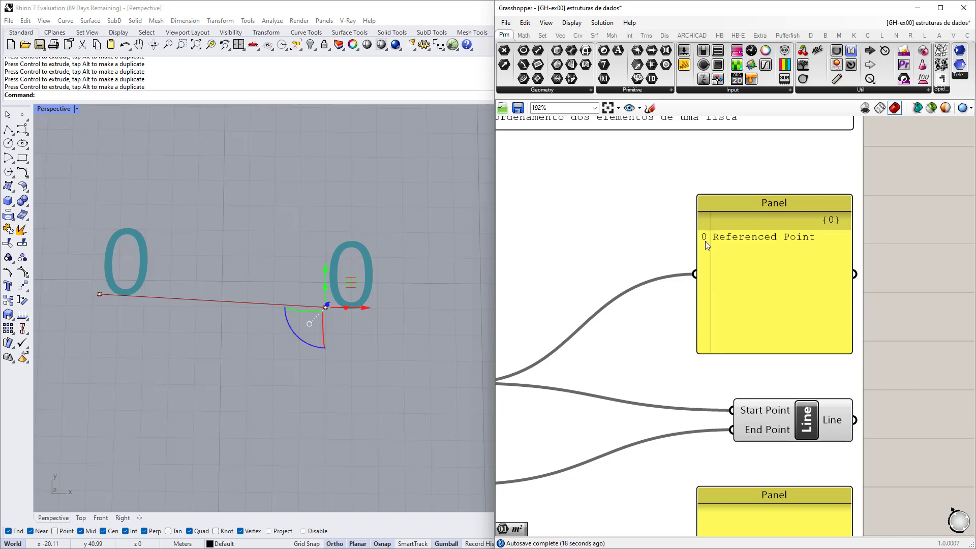
Connect the lower Point parameter to the lower Panel to list its data
scroll(725, 242, "down", 2)
left_click_drag(580, 359, 746, 419)
scroll(802, 444, "up", 3)
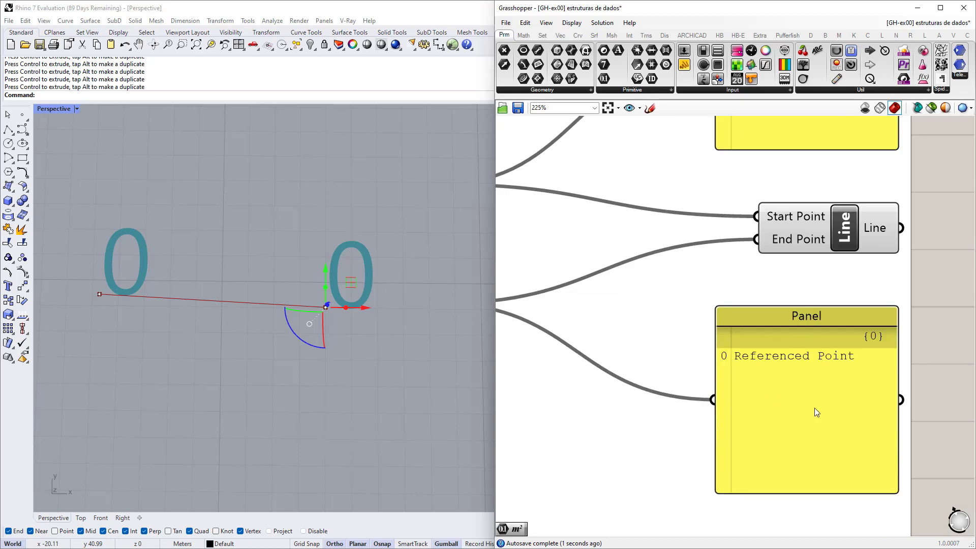
Place three Rhino points in a column below the line's start point
scroll(814, 412, "down", 3)
left_click(386, 355)
scroll(395, 289, "down", 3)
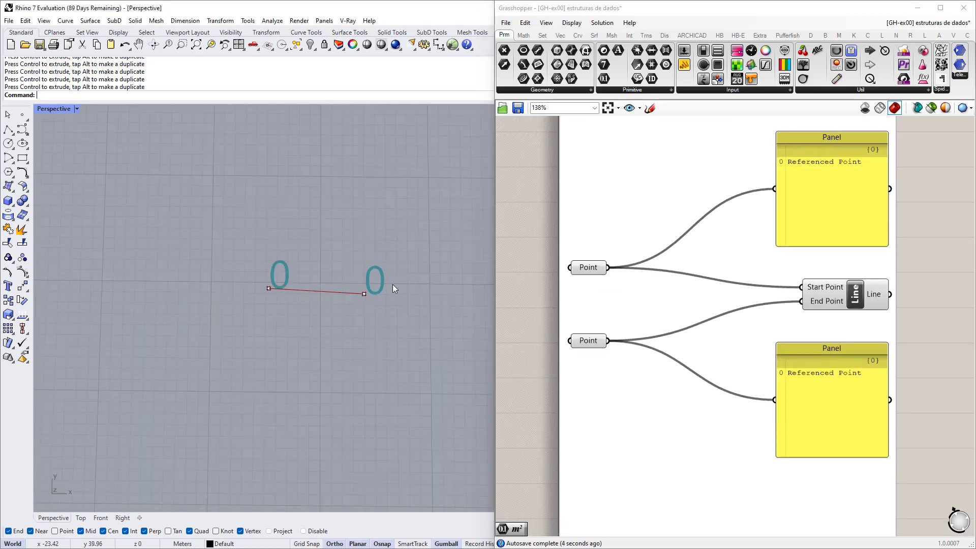
scroll(380, 295, "up", 2)
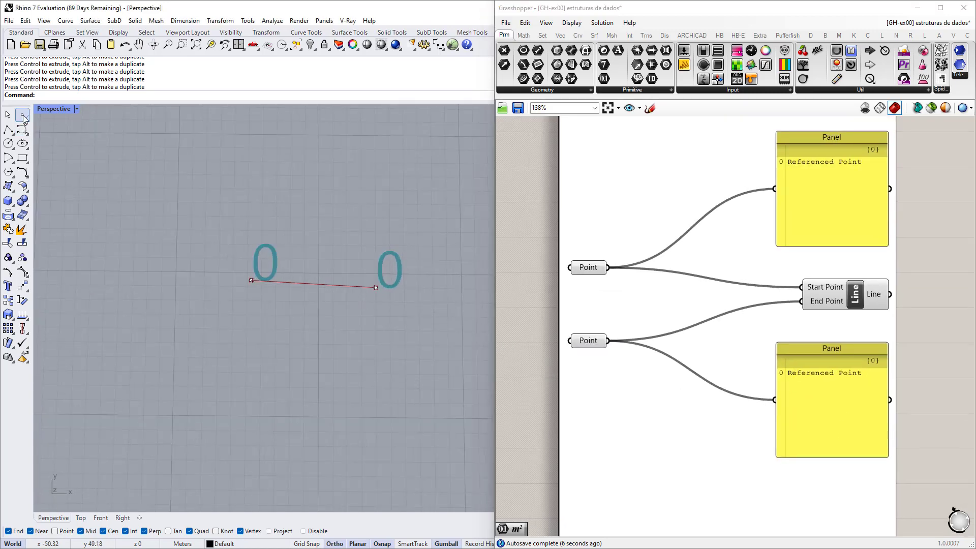
left_click(23, 117)
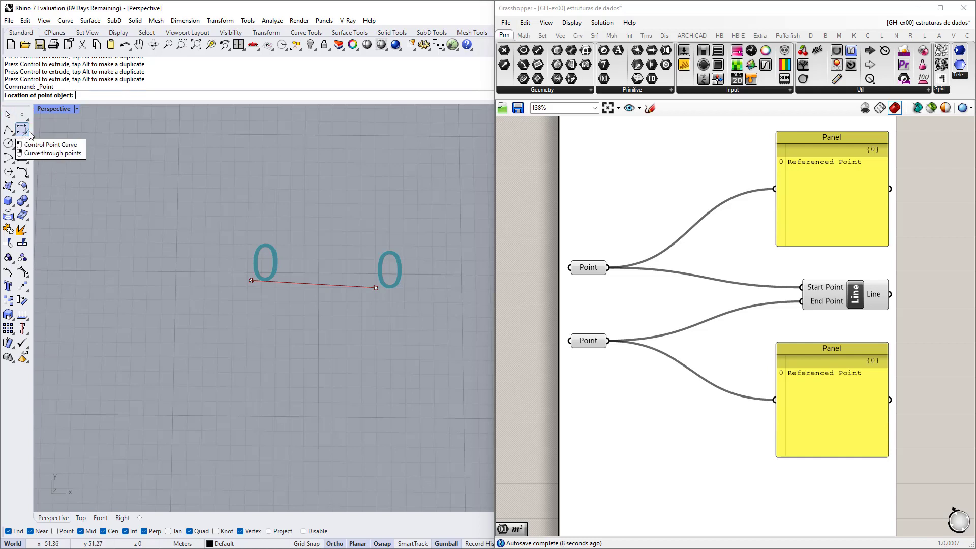
left_click(250, 309)
key("Return")
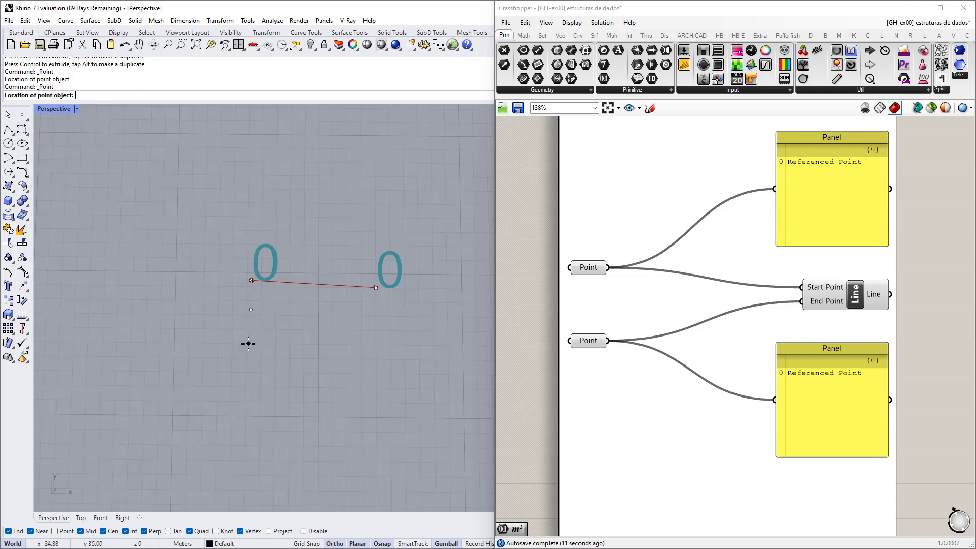
left_click(251, 338)
key("Return")
left_click(252, 375)
key("Return")
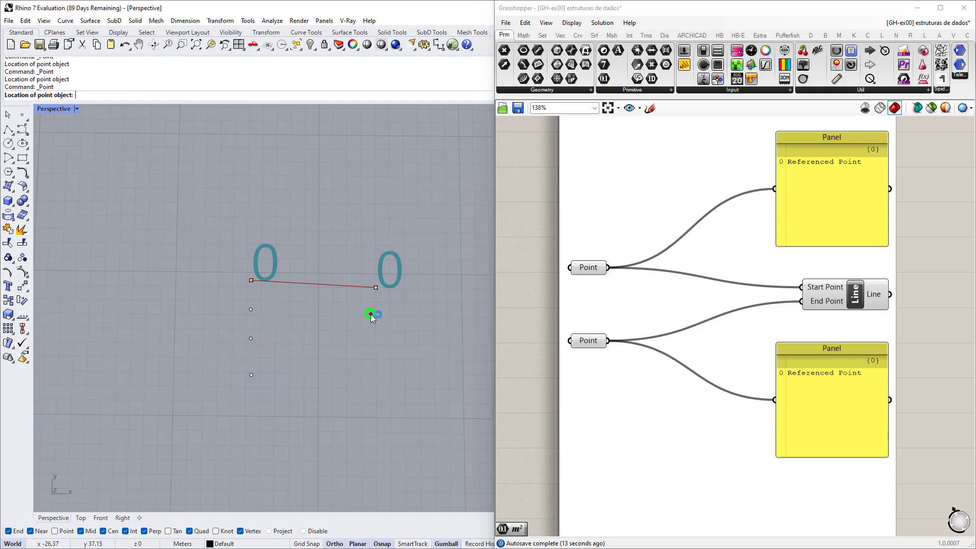
Place three Rhino points in a column below the line's end point
left_click(374, 309)
key("Return")
left_click(374, 335)
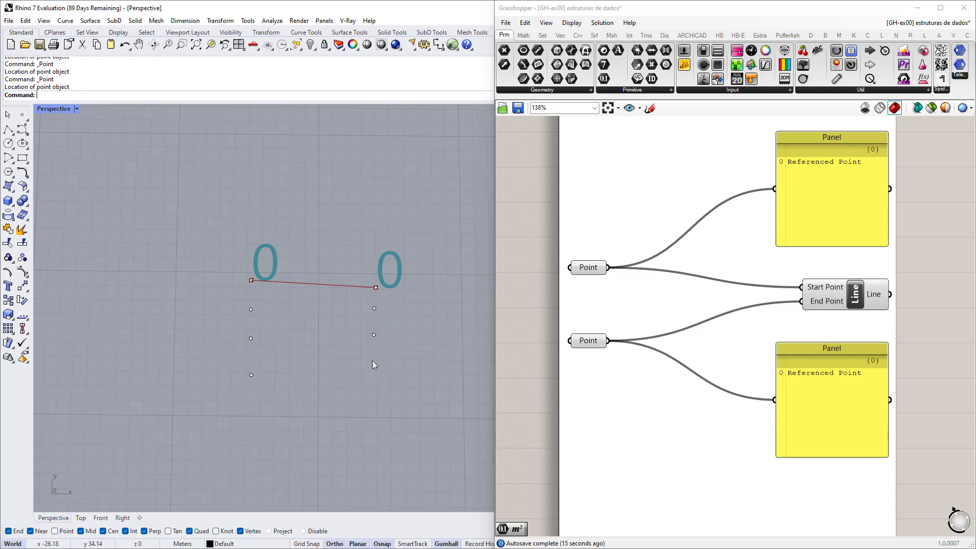
right_click(372, 377)
left_click(374, 379)
scroll(333, 334, "up", 3)
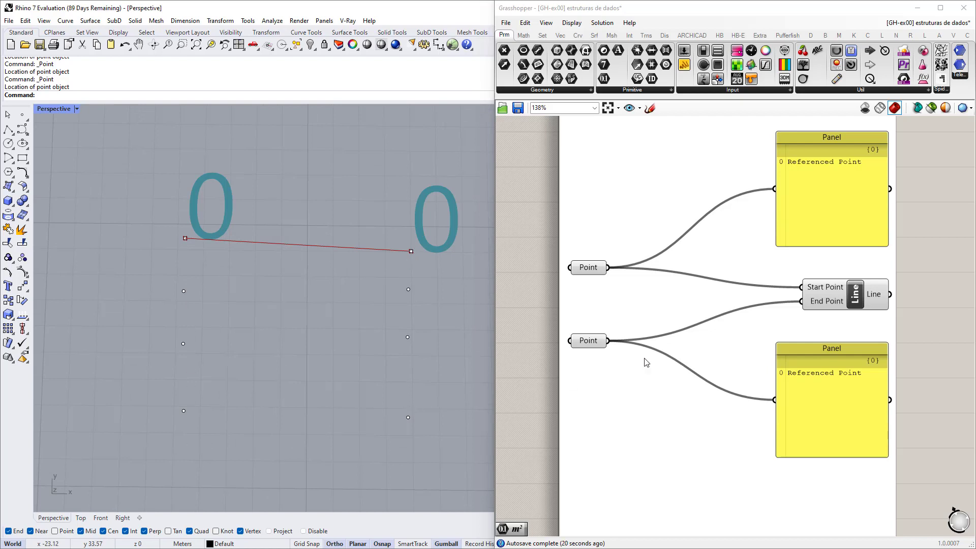
Clear the stored values from both the upper and the lower Point parameters
scroll(644, 358, "down", 2)
scroll(585, 311, "up", 3)
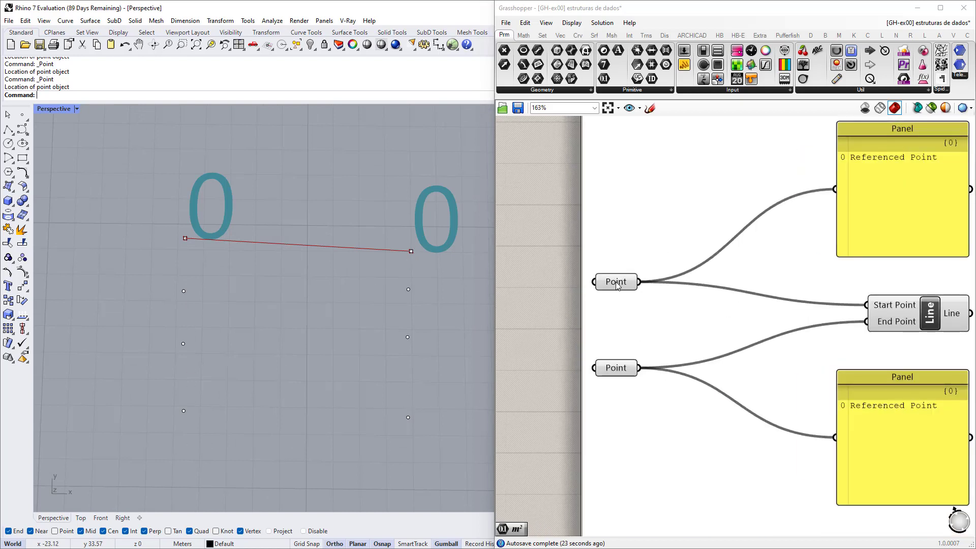
right_click(617, 285)
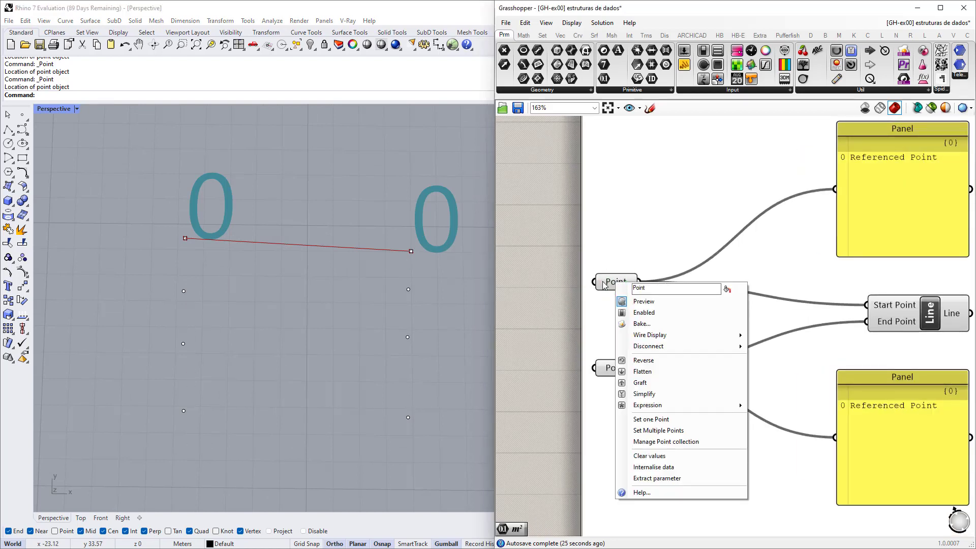
left_click(652, 456)
right_click(609, 368)
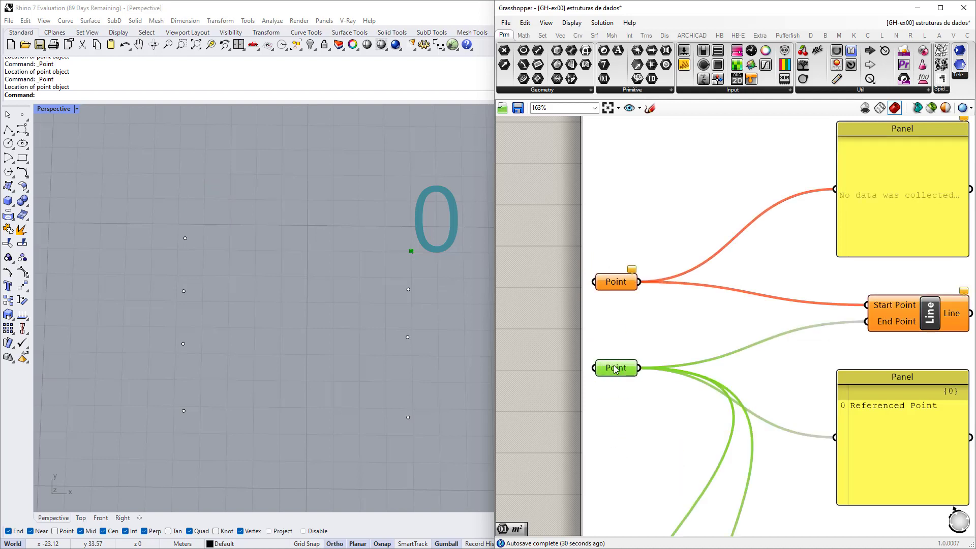
left_click(647, 505)
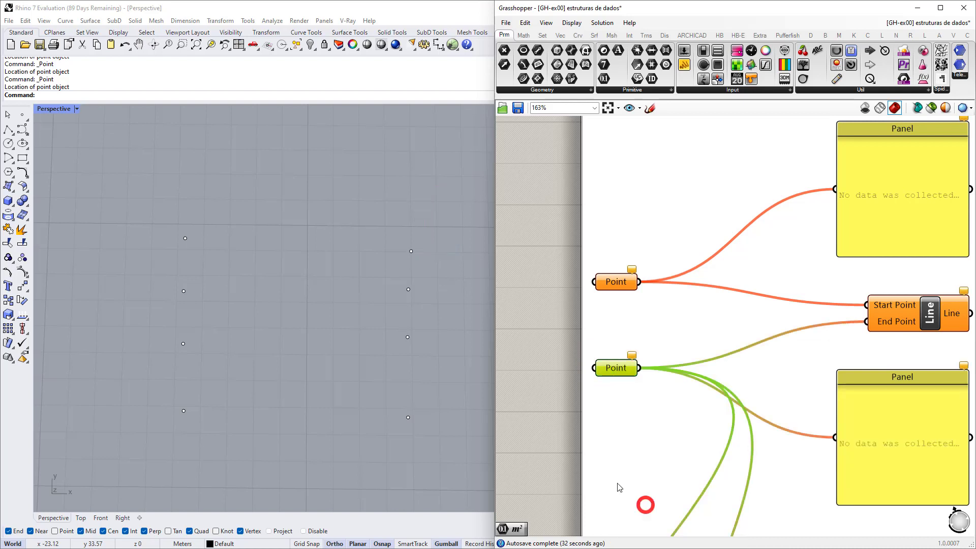
left_click(547, 324)
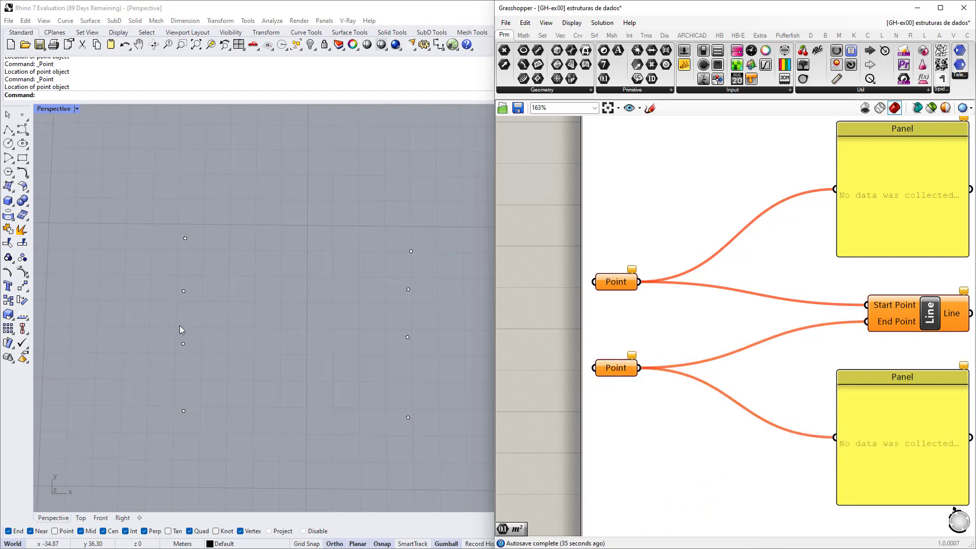
Reference the four Rhino points of the start column, from top to bottom, in the upper Point parameter as multiple points
right_click(616, 285)
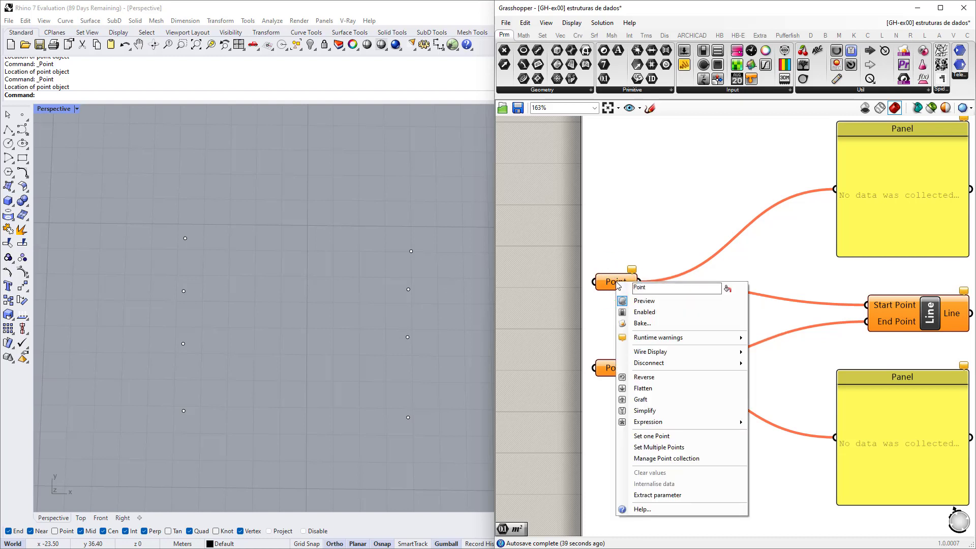
left_click(693, 448)
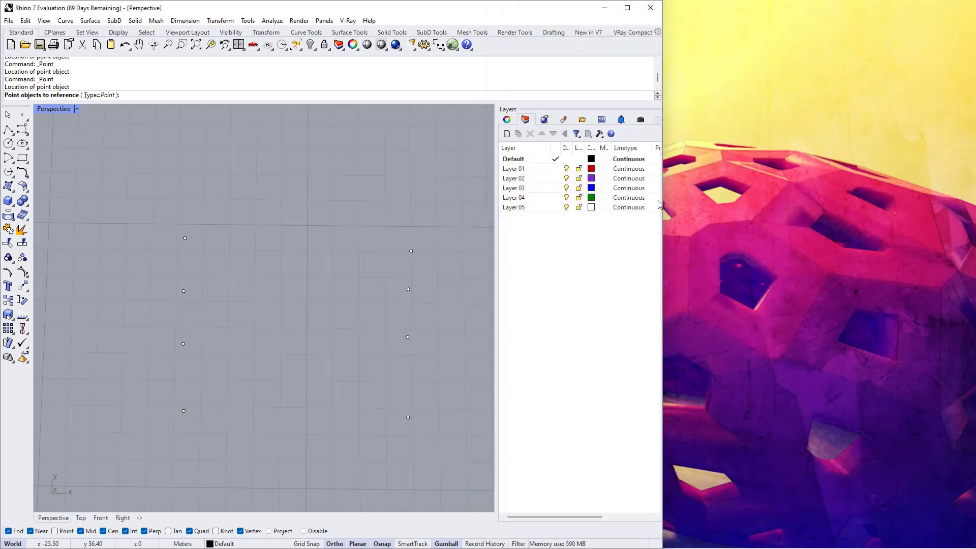
left_click(185, 238)
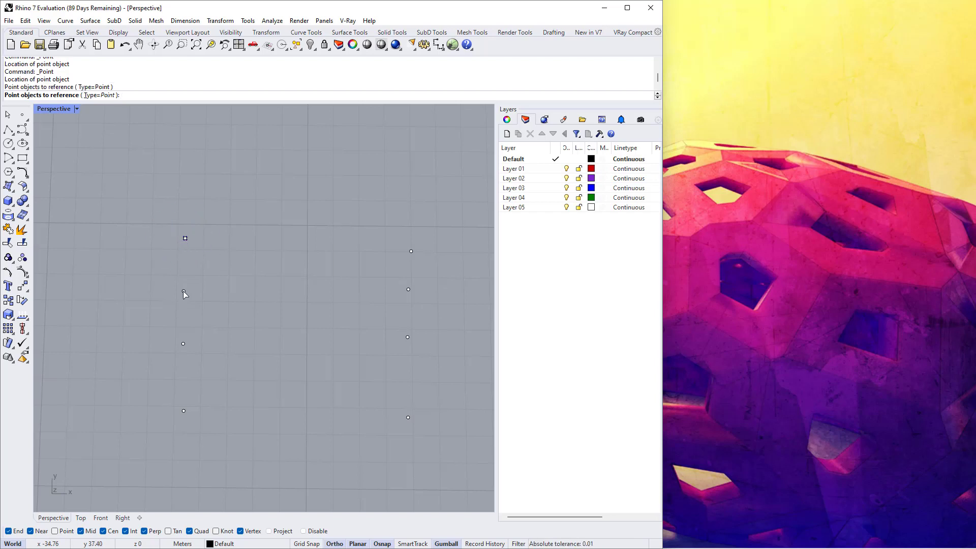
left_click(183, 291)
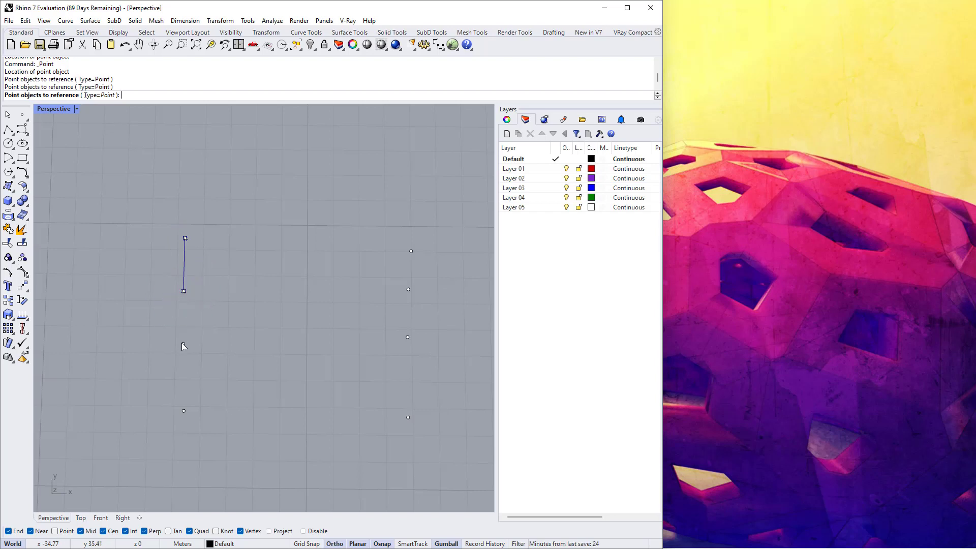
left_click(183, 344)
left_click(183, 411)
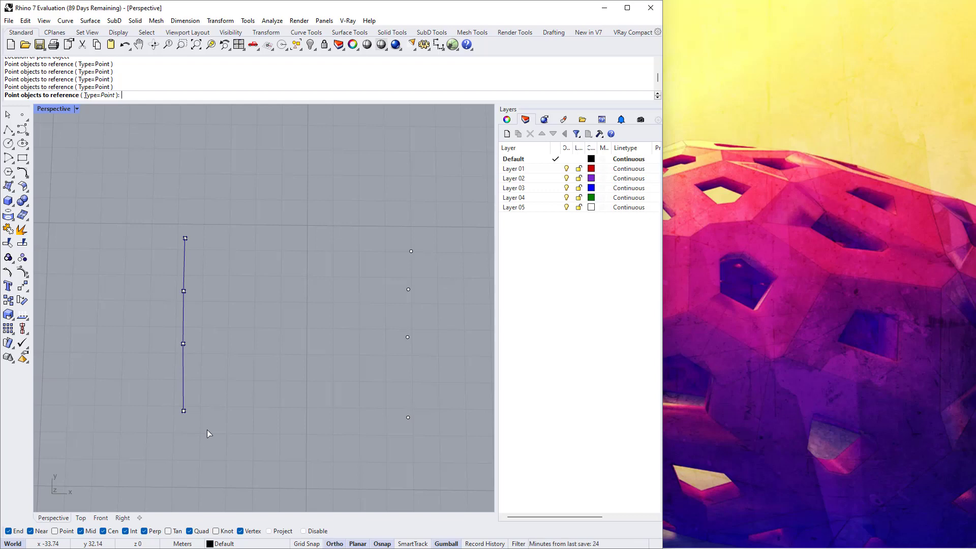
key("Return")
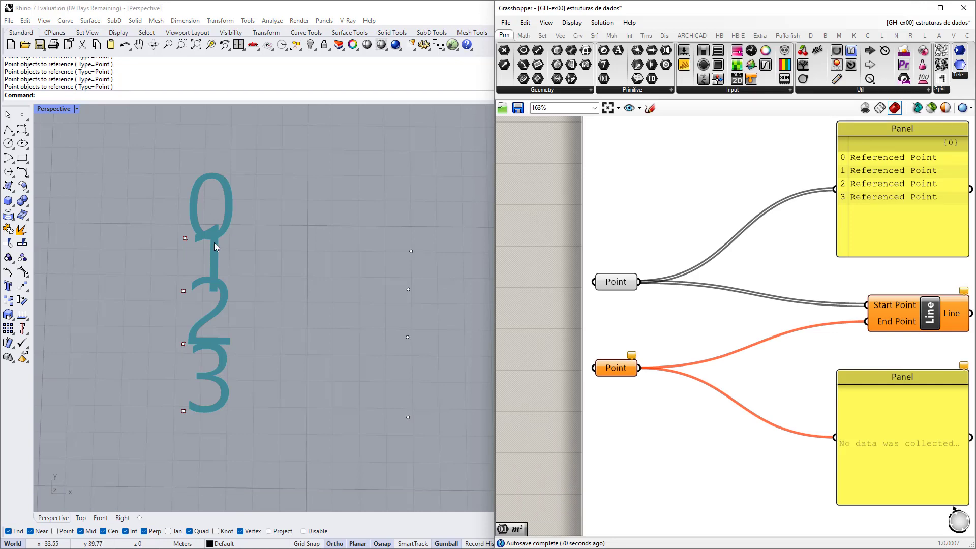
Reduce the size of the index labels to 1.28 with the Number Slider in the blue element-naming group
scroll(631, 277, "down", 3)
scroll(653, 382, "up", 10)
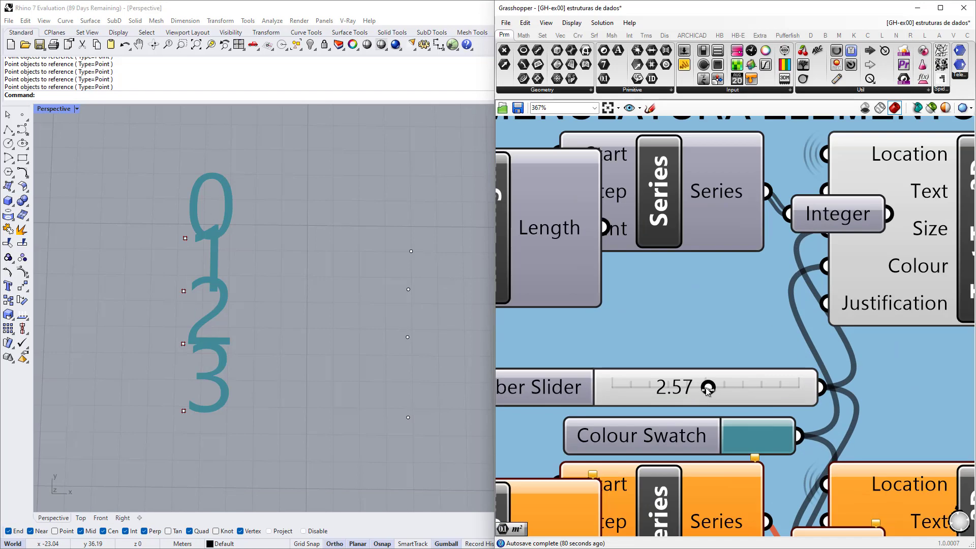
left_click_drag(710, 385, 659, 402)
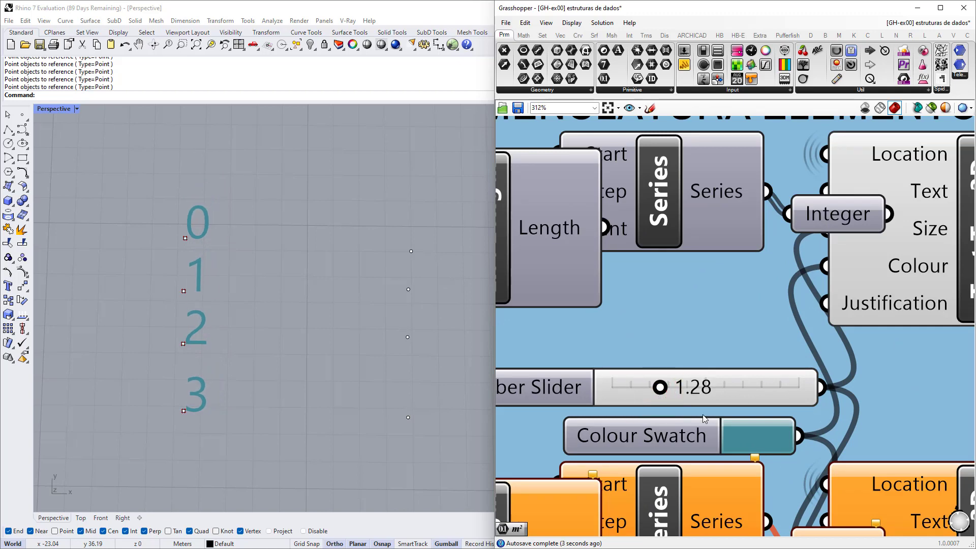
Reference the four Rhino points of the end column, from top to bottom, in the lower Point parameter as multiple points
scroll(703, 414, "down", 7)
right_click_drag(731, 272, 725, 383)
scroll(678, 290, "up", 3)
right_click_drag(677, 285, 654, 306)
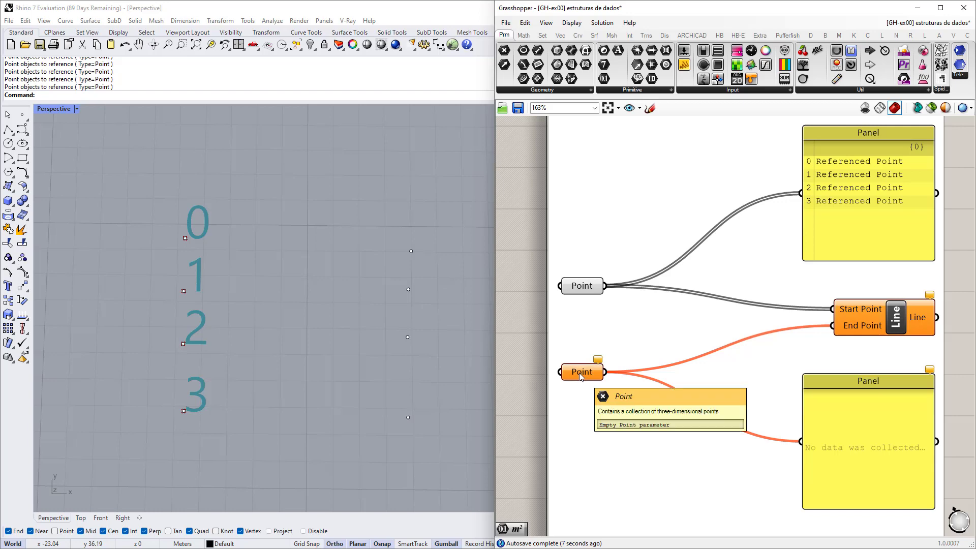
right_click(581, 373)
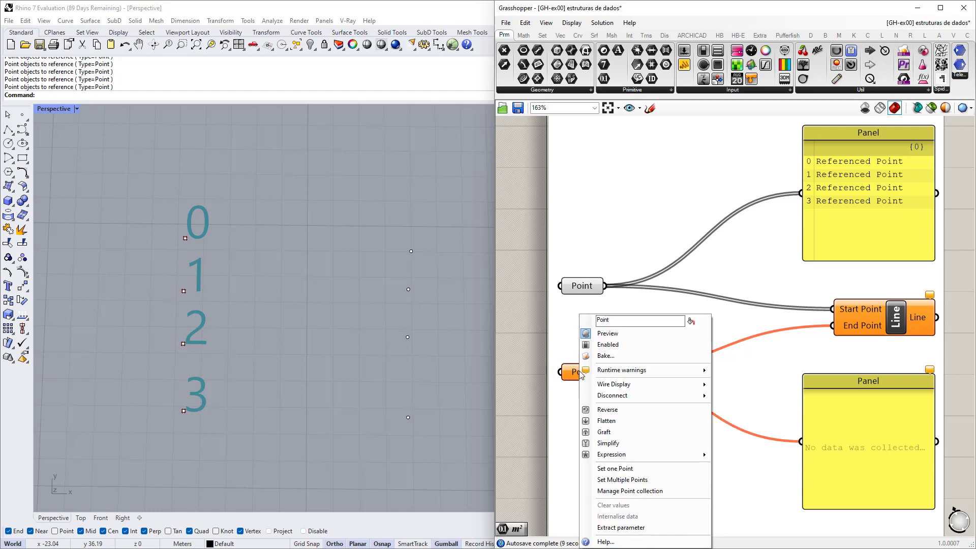
left_click(631, 480)
left_click(411, 251)
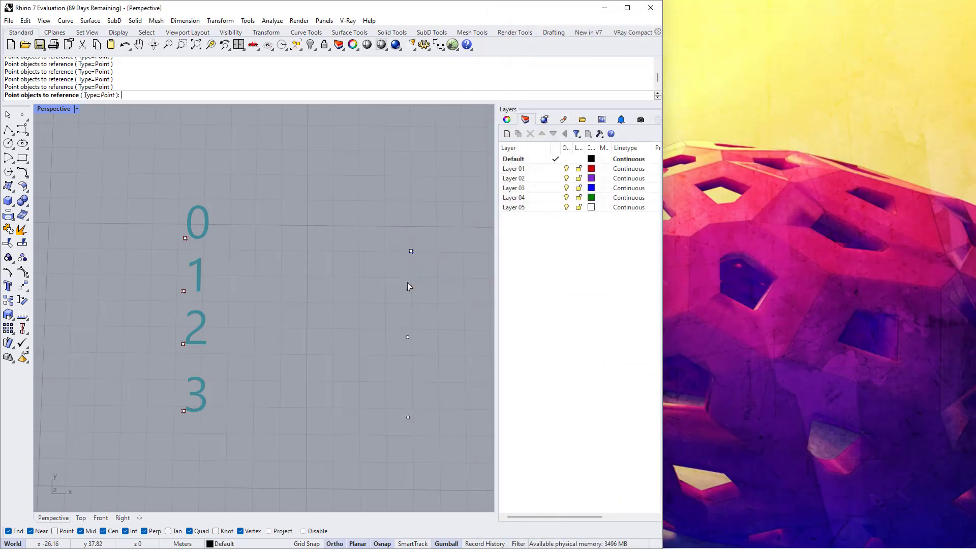
left_click(408, 289)
left_click(408, 337)
left_click(408, 417)
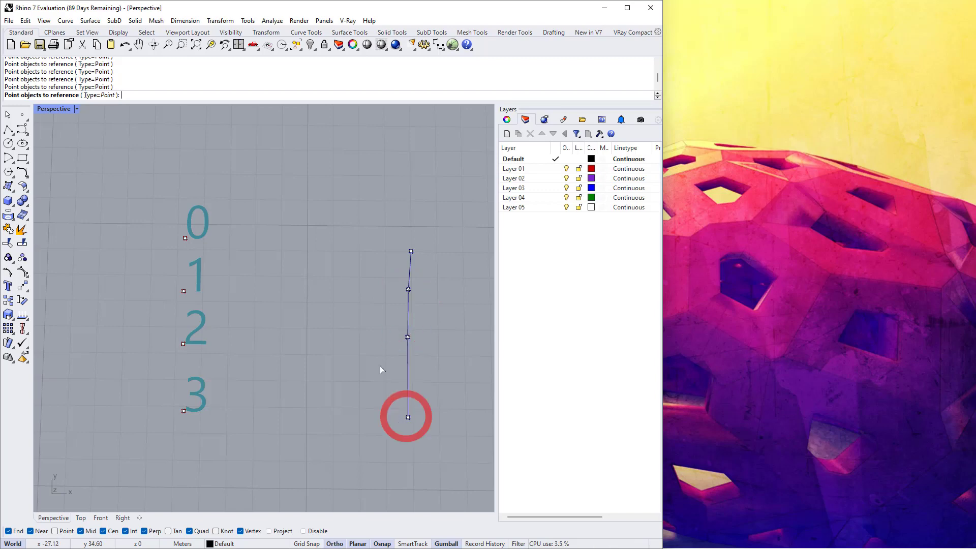
key("Return")
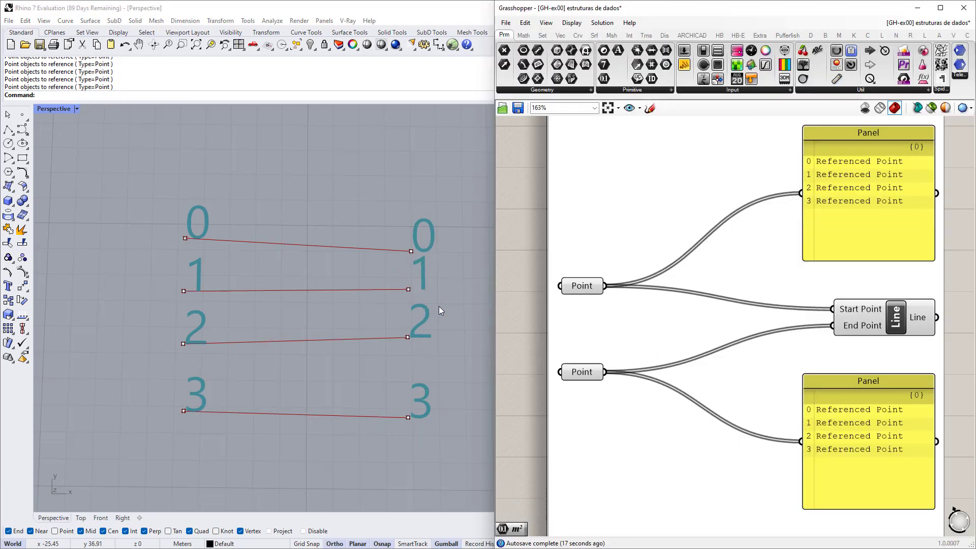
Compare the item indices in the two Panels with how the lines pair the start and end points
right_click_drag(890, 326, 845, 326)
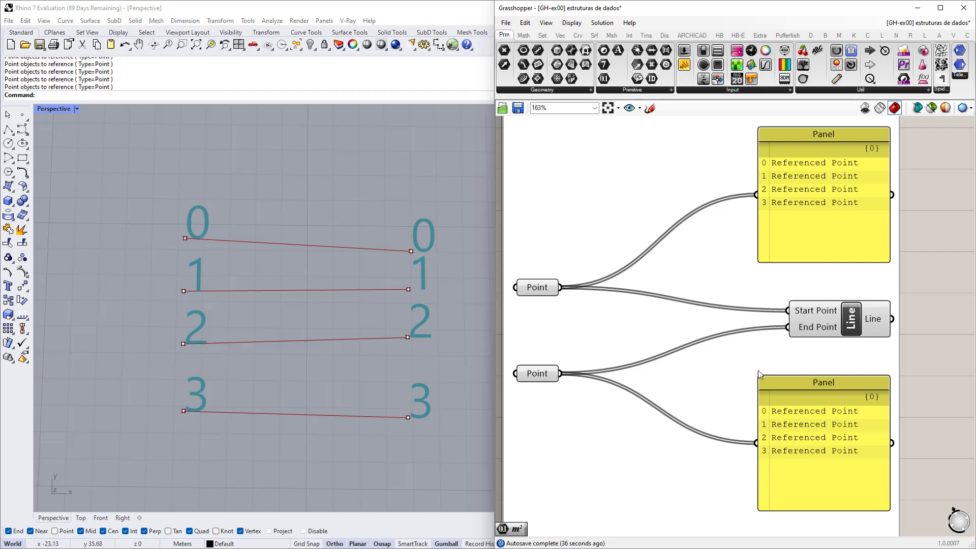
scroll(778, 161, "up", 1)
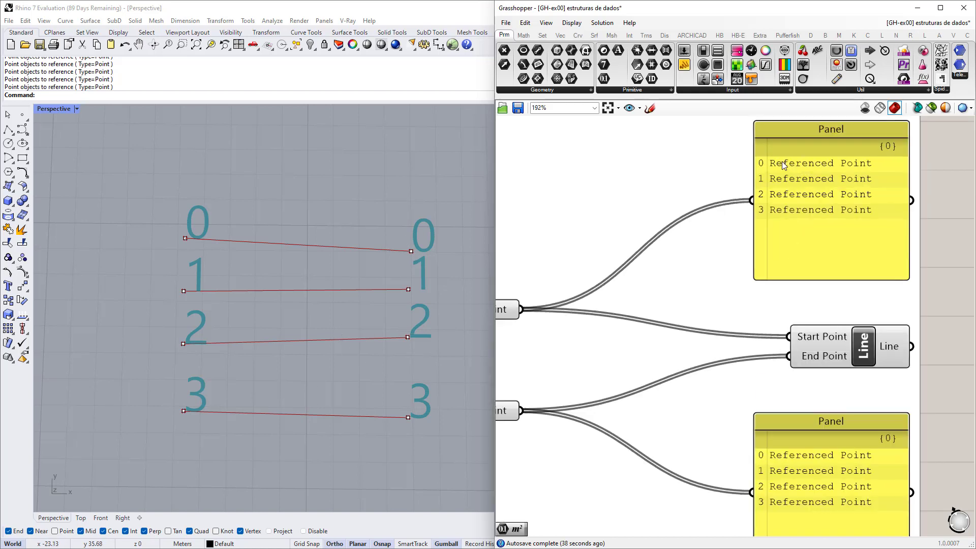
right_click_drag(791, 398, 783, 328)
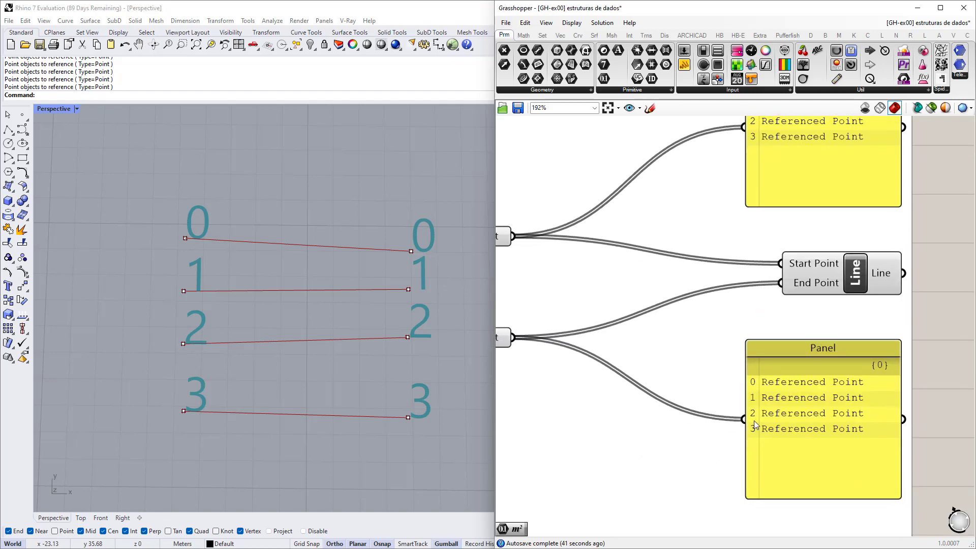
scroll(755, 420, "down", 3)
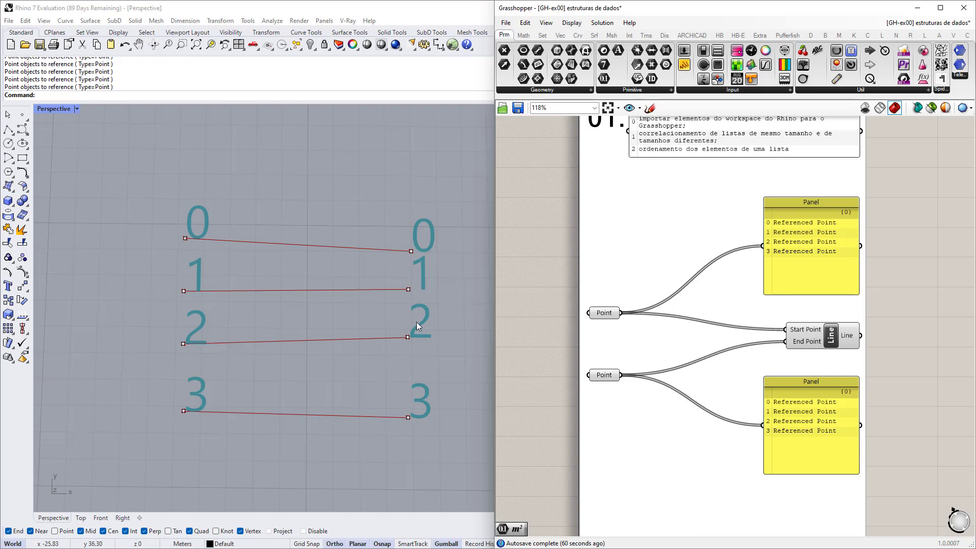
scroll(412, 300, "up", 3)
scroll(414, 295, "down", 2)
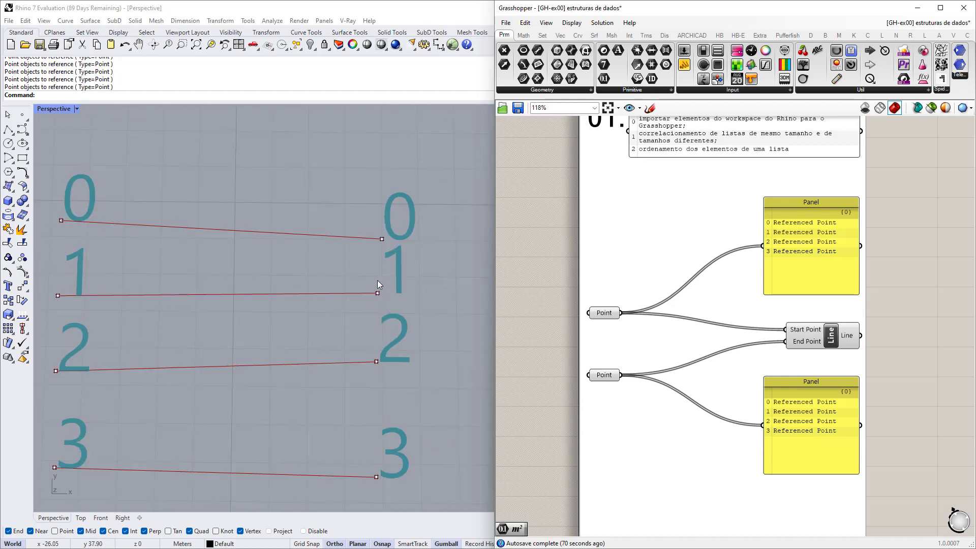
scroll(382, 301, "down", 2)
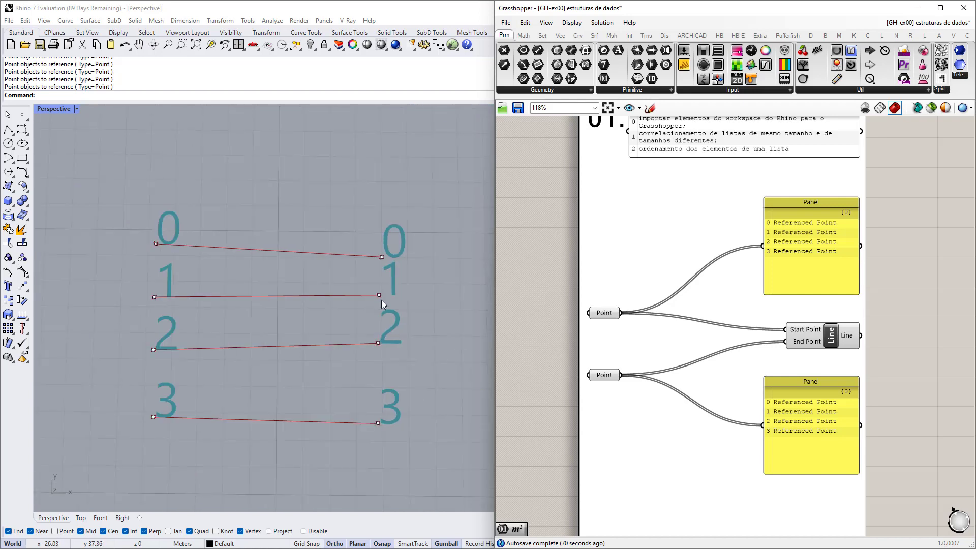
Move end point 1 above end point 0, and end point 2 up to just below end point 0
left_click(379, 294)
left_click_drag(403, 268, 401, 176)
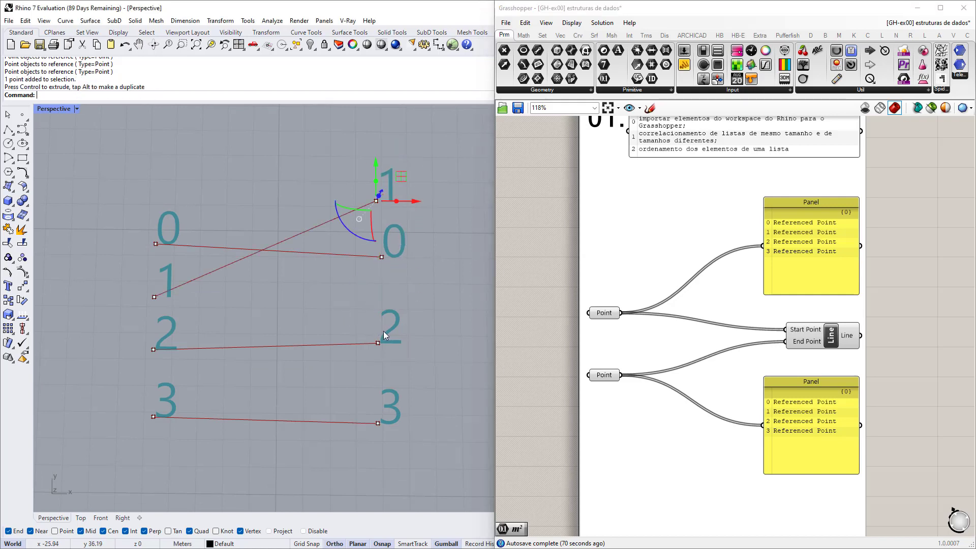
left_click_drag(378, 344, 383, 257)
Move end point 0 straight down to a position between end points 2 and 3
scroll(395, 238, "up", 9)
scroll(334, 256, "down", 5)
left_click_drag(319, 259, 360, 288)
scroll(361, 270, "down", 6)
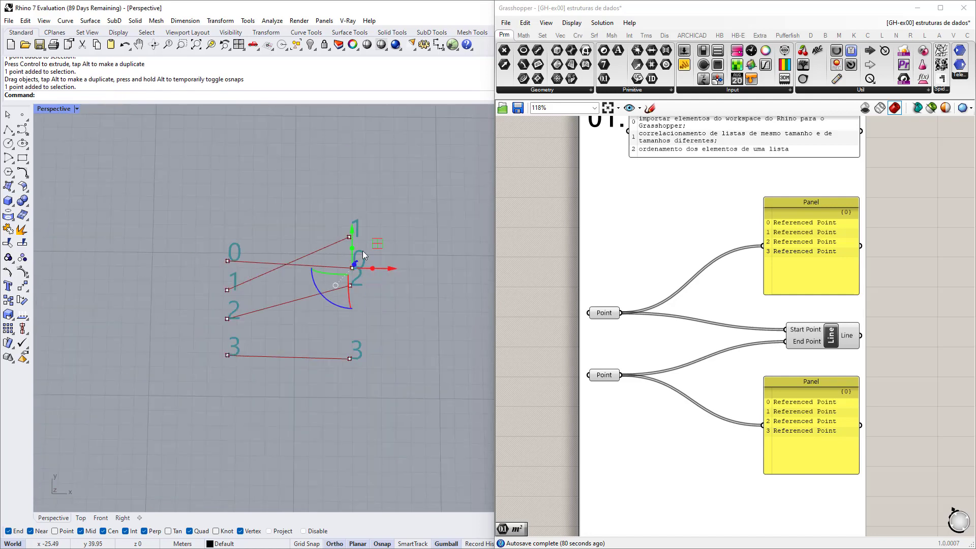
left_click_drag(383, 241, 380, 295)
scroll(348, 354, "up", 9)
Move end point 3 across to the far side of the start point column and examine the resulting line
left_click_drag(343, 361, 371, 382)
scroll(372, 383, "down", 6)
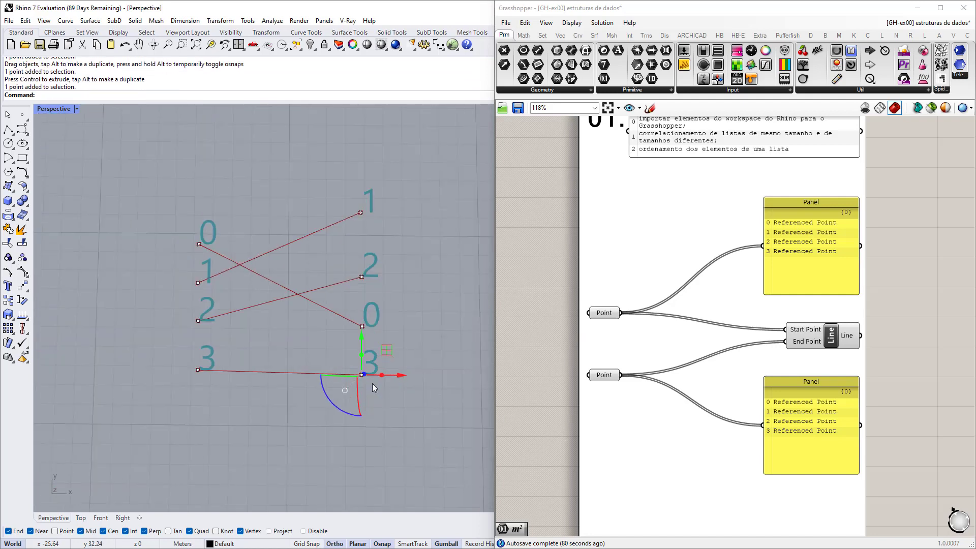
left_click_drag(387, 350, 188, 310)
left_click(384, 365)
scroll(376, 337, "down", 3)
scroll(361, 295, "up", 6)
scroll(423, 320, "down", 6)
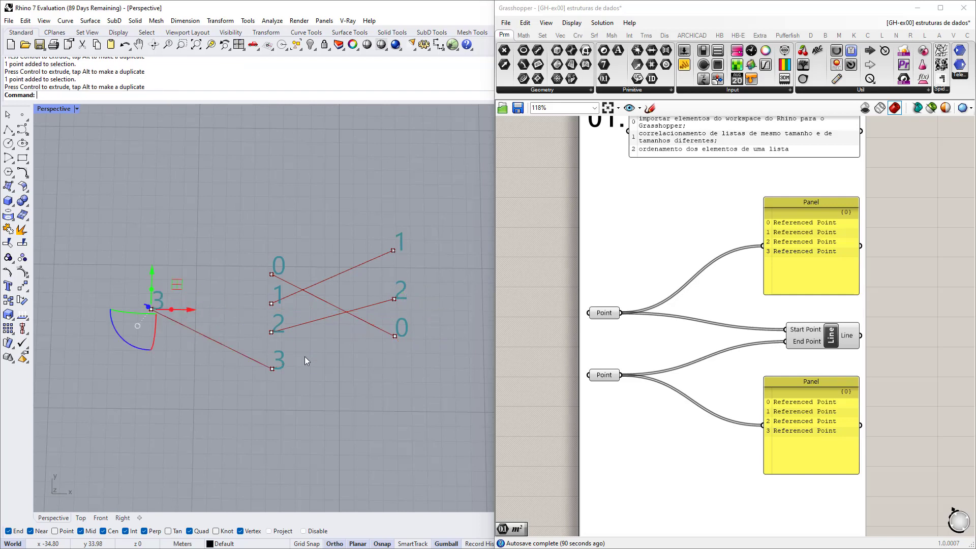
Move end point 0 across to the far side of the start point column and down below start point 3
scroll(370, 339, "up", 6)
left_click(420, 331)
scroll(447, 368, "down", 3)
left_click_drag(471, 348, 319, 357)
left_click_drag(277, 311, 273, 377)
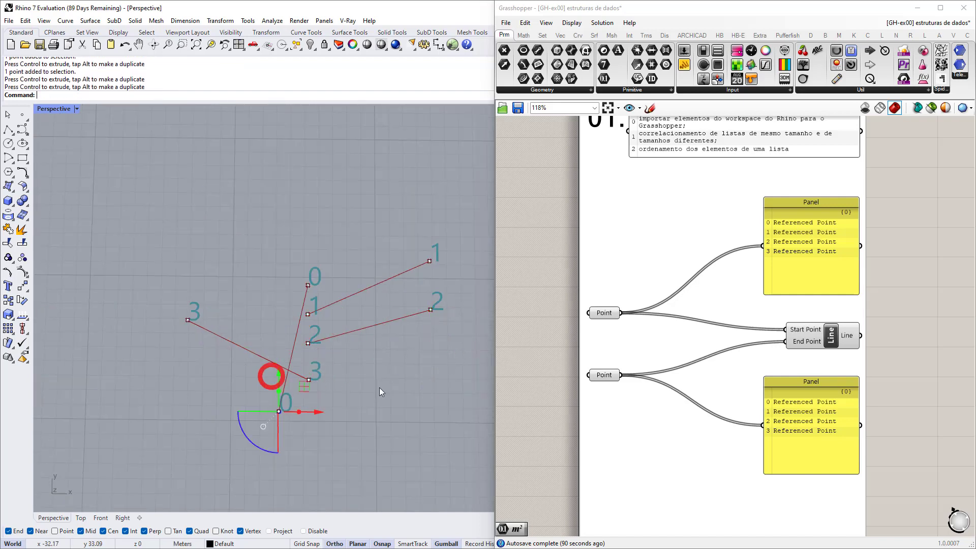
left_click(379, 387)
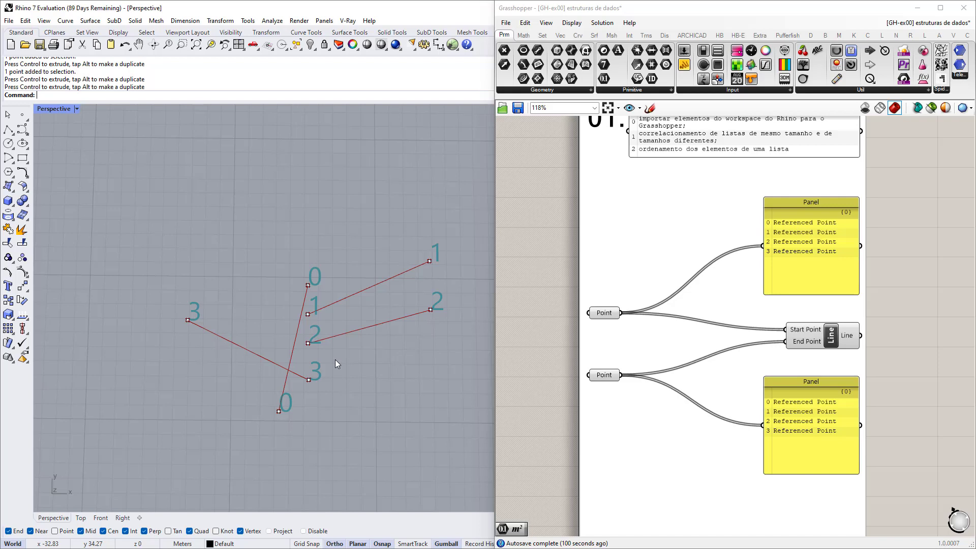
Undo the end point moves back to the original order, with each end point opposite its matching start point, and clear the selection
key("ctrl+z")
key("ctrl+z")
key("ctrl+z")
key("ctrl+z")
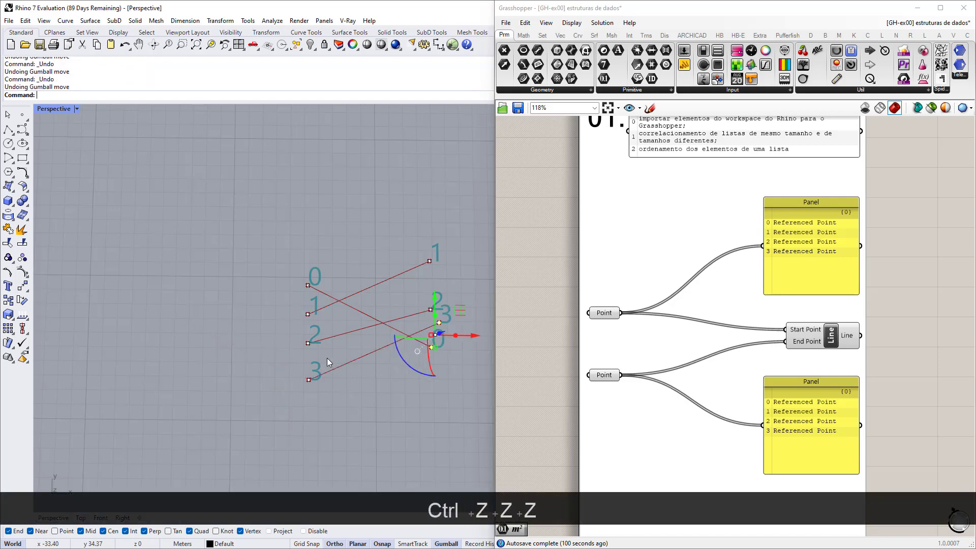
key("ctrl+z")
key("ctrl+z")
key("ctrl+z")
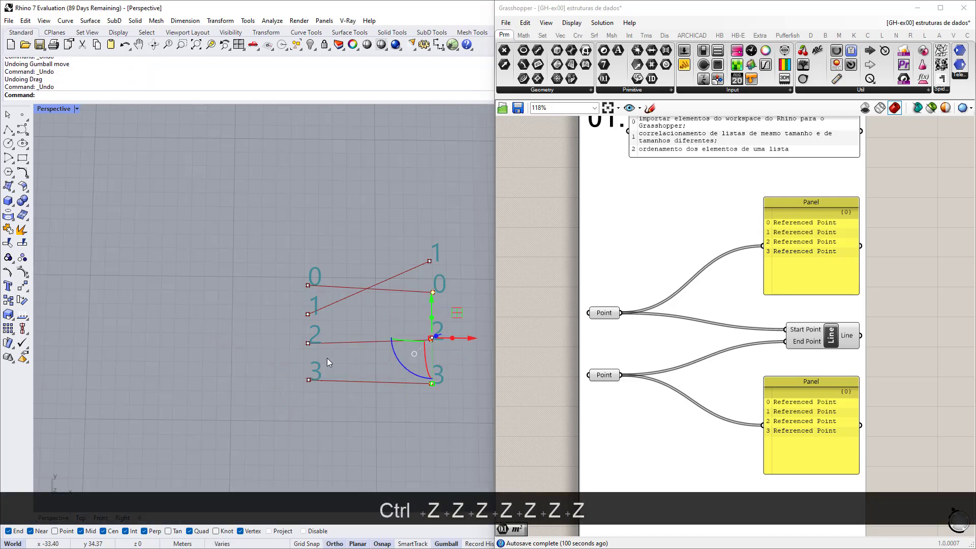
left_click(366, 411)
Add four more points in a column below end point 3
right_click_drag(475, 436, 355, 350)
scroll(356, 350, "up", 6)
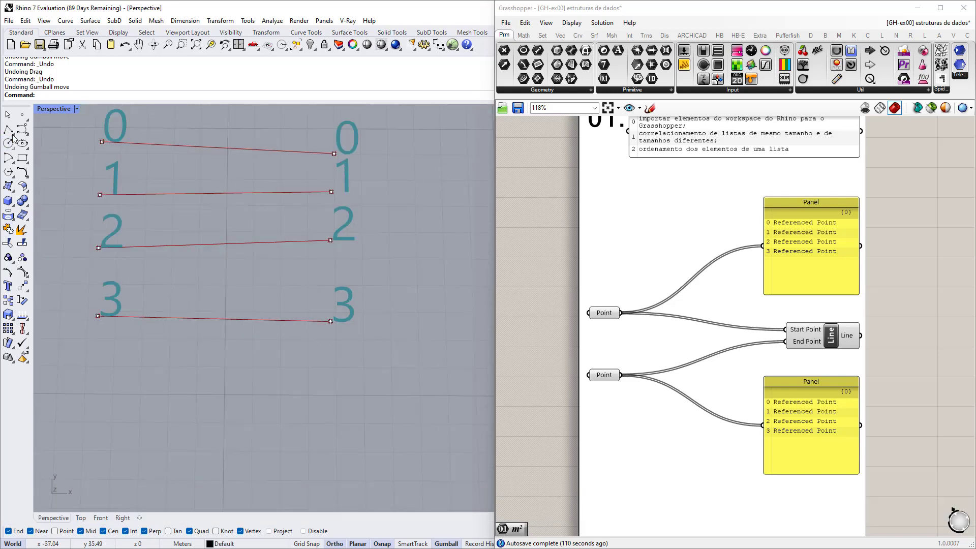
left_click(22, 117)
left_click(333, 370)
right_click(327, 421)
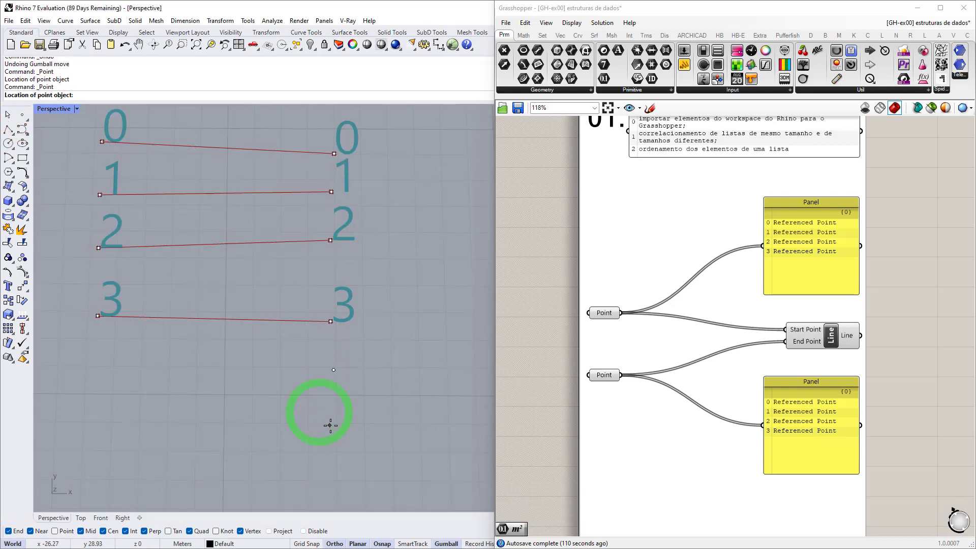
left_click(334, 431)
right_click(325, 461)
left_click(334, 479)
scroll(340, 318, "down", 8)
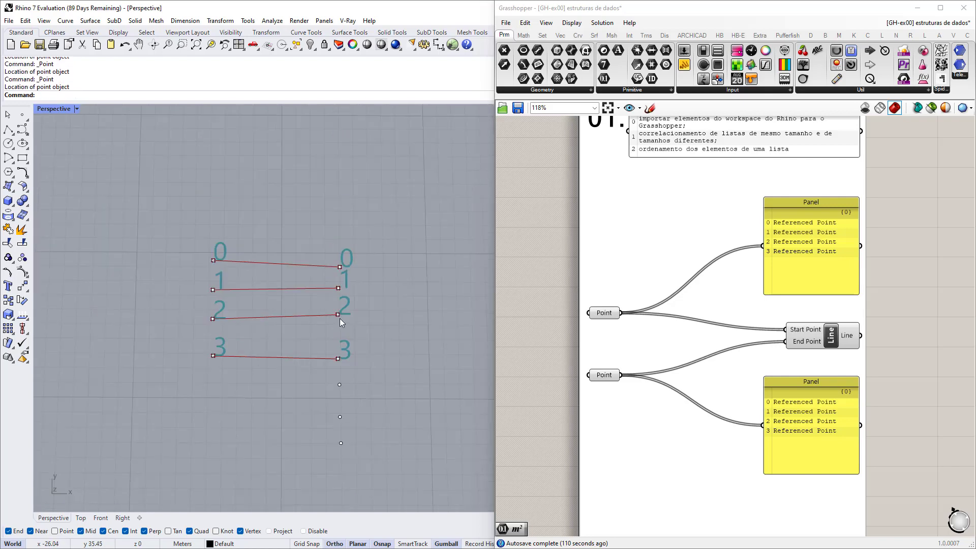
scroll(346, 363, "up", 5)
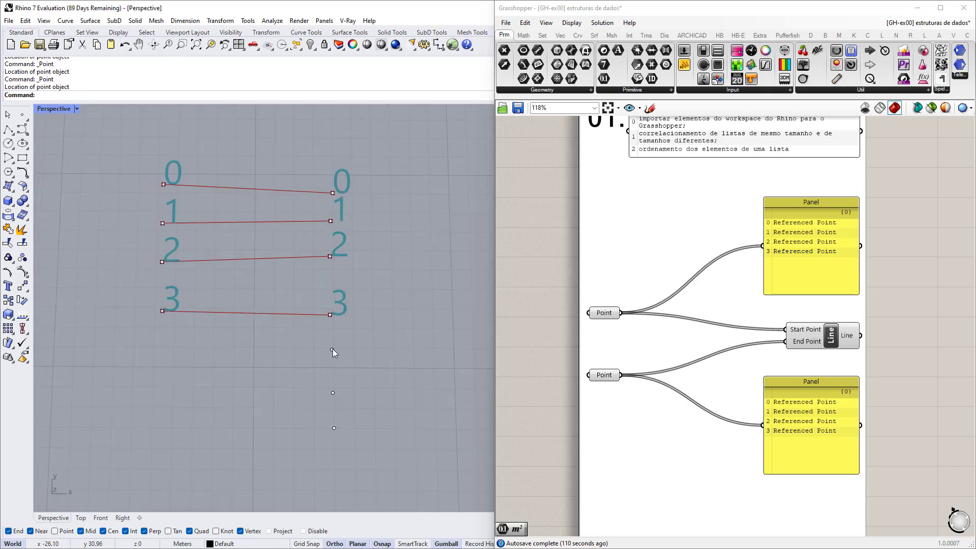
right_click(334, 449)
left_click(334, 463)
scroll(383, 341, "down", 3)
scroll(358, 340, "up", 3)
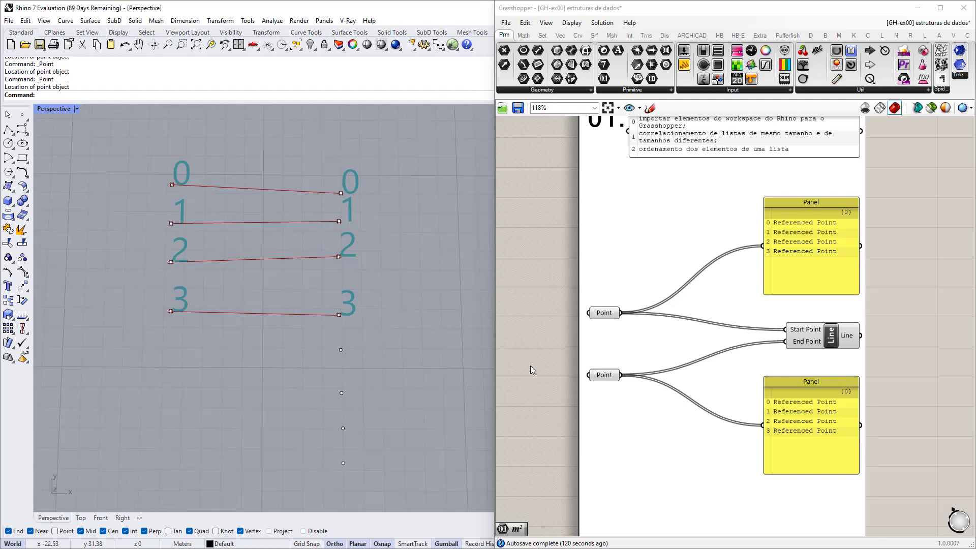
Clear the referenced points from the Point parameter that feeds the Line's End Point input
left_click(604, 375)
right_click(604, 375)
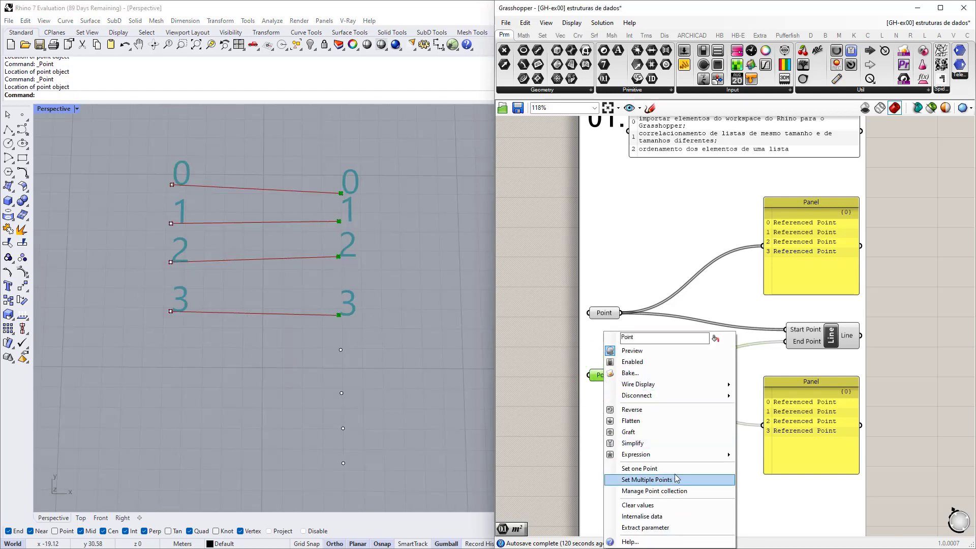
left_click(638, 505)
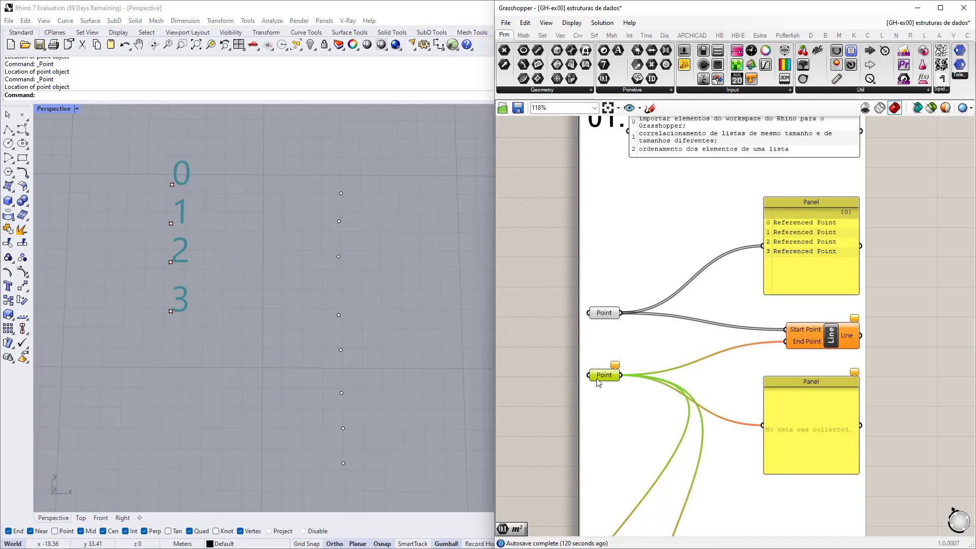
Reference all eight points of the end column, from top to bottom, in the emptied Point parameter
right_click(601, 313)
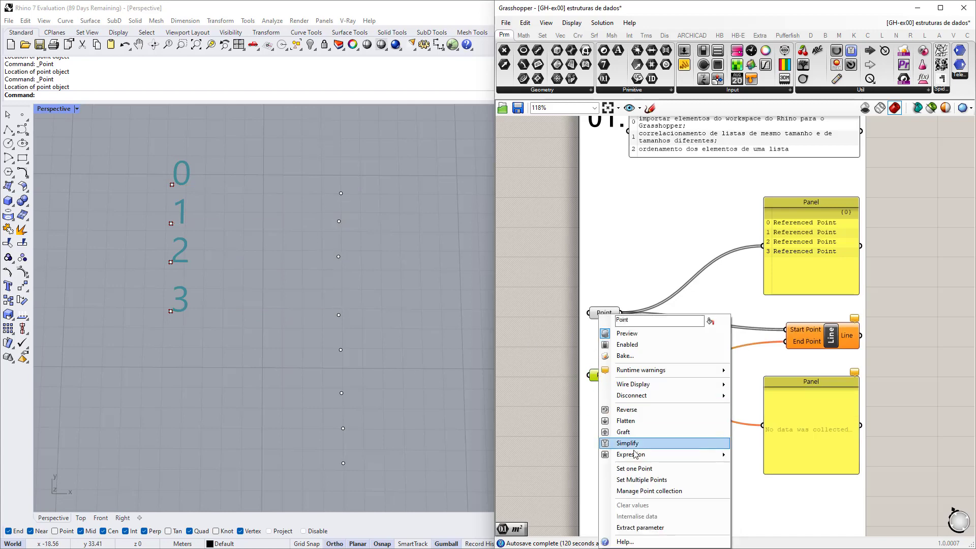
left_click(647, 481)
left_click(341, 195)
left_click(339, 221)
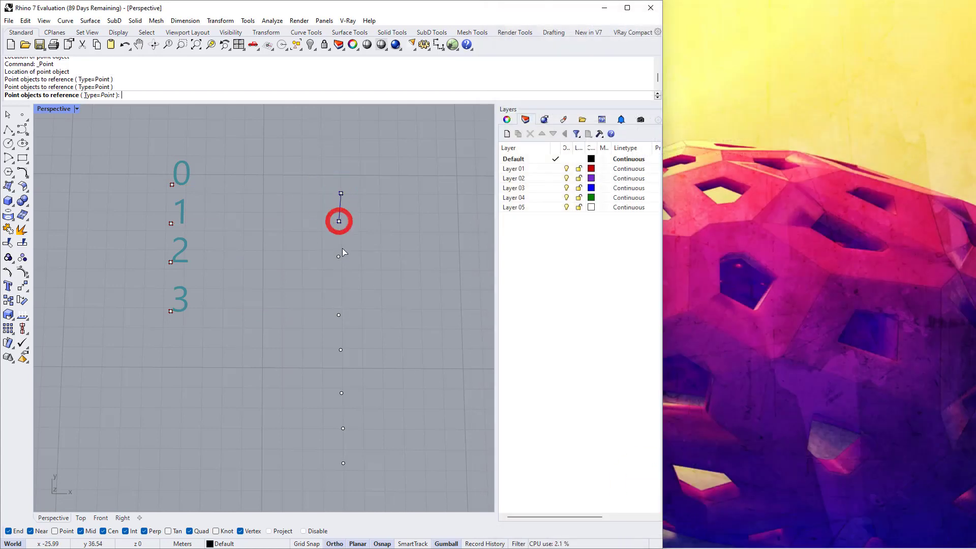
left_click(338, 256)
left_click(338, 315)
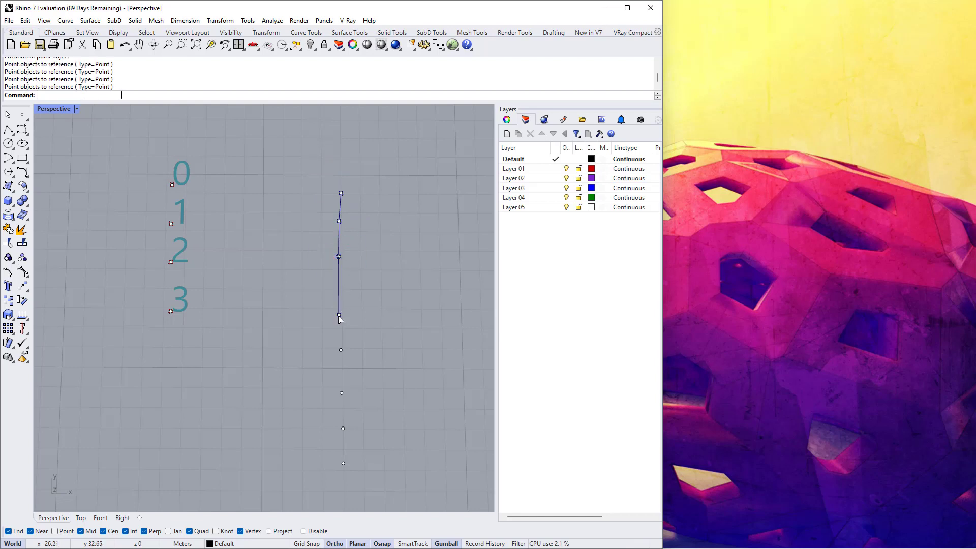
left_click(340, 350)
left_click(341, 393)
left_click(342, 430)
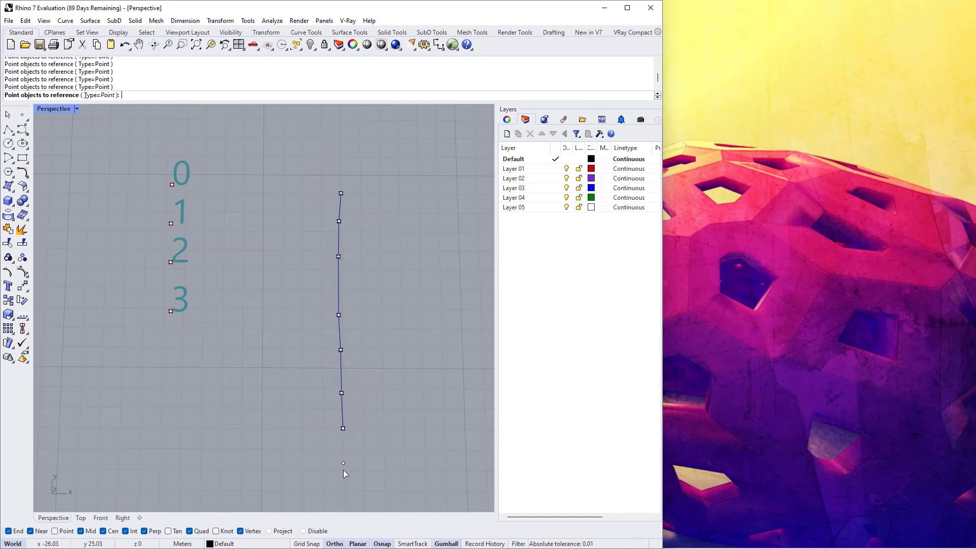
left_click(343, 463)
key("Return")
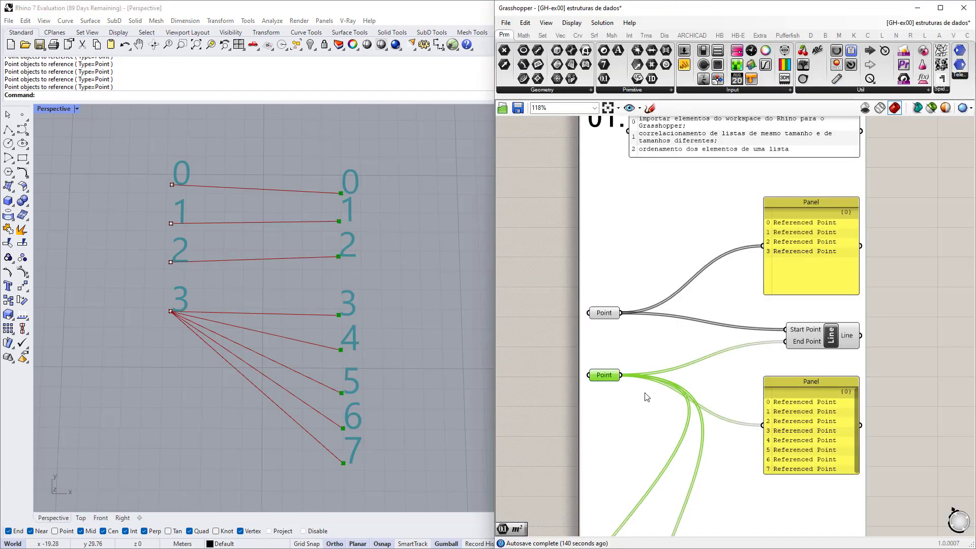
Compare the item indices in the two Panels with the lines connecting the four start points and eight end points
scroll(836, 455, "up", 1)
right_click_drag(836, 458, 801, 391)
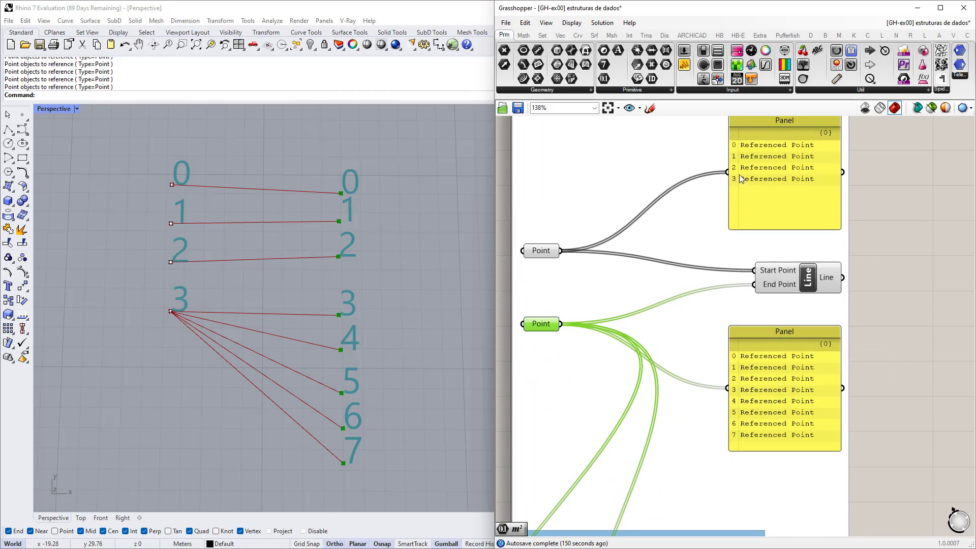
scroll(164, 311, "up", 4)
scroll(164, 307, "up", 4)
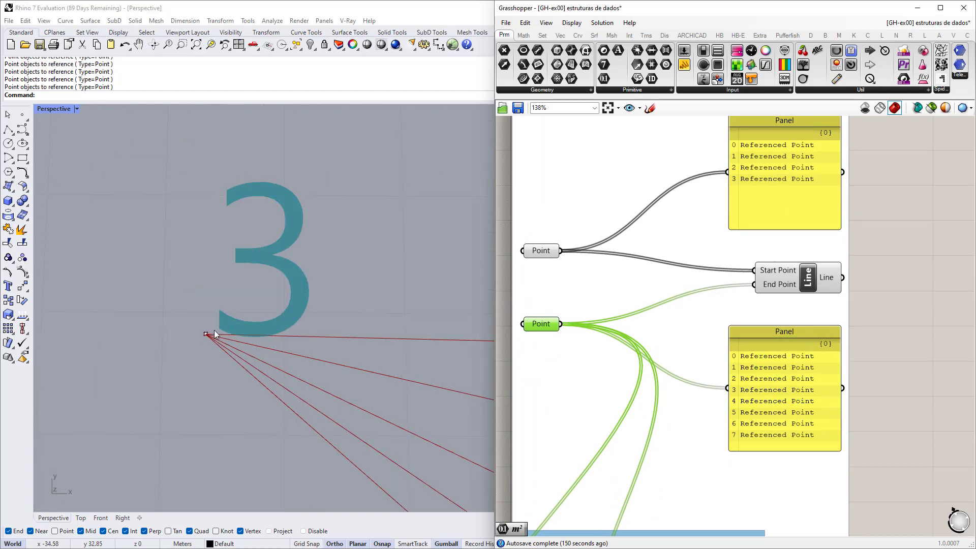
scroll(169, 351, "down", 8)
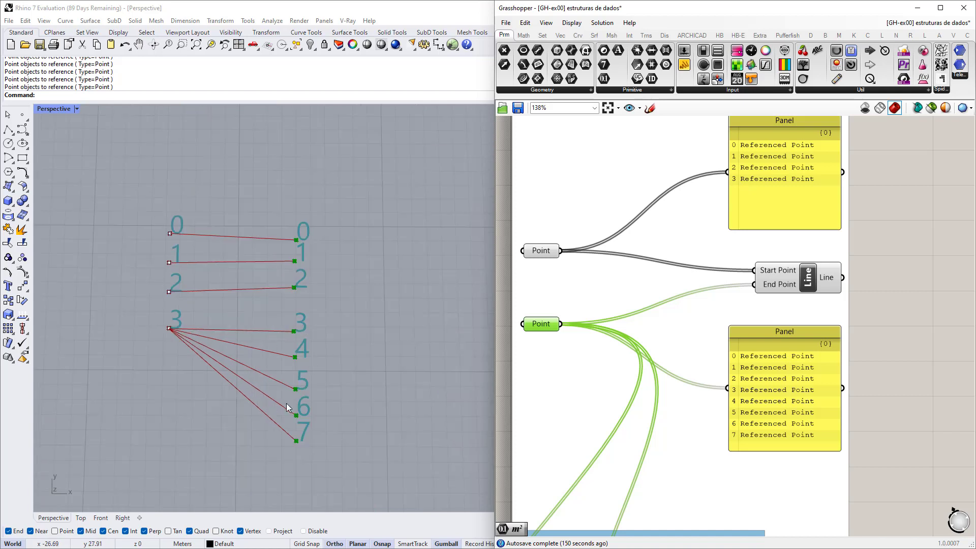
scroll(286, 397, "up", 1)
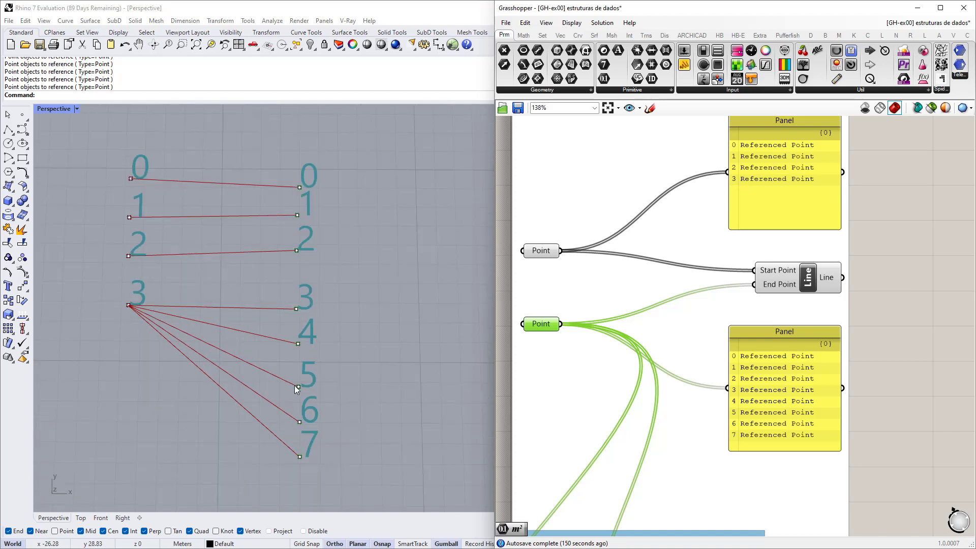
scroll(614, 270, "down", 4)
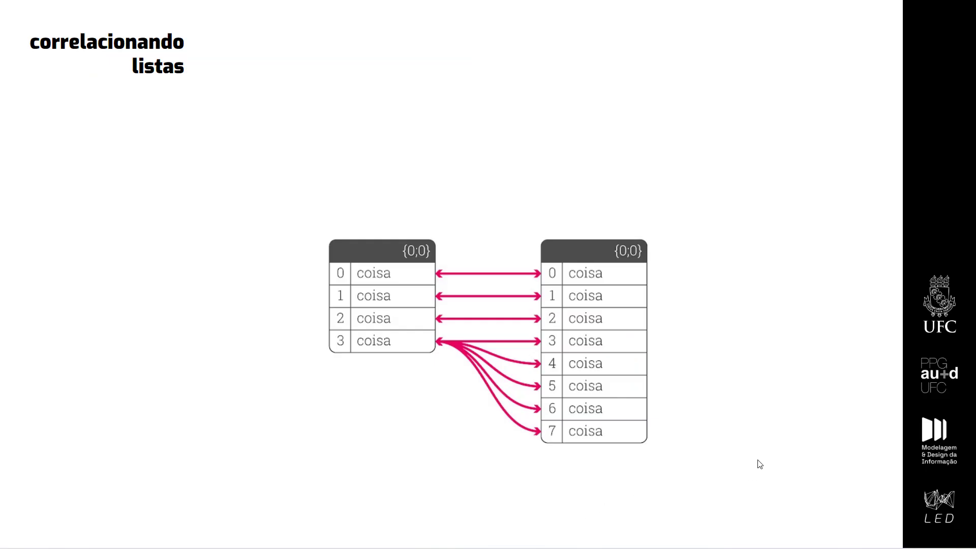
left_click(758, 460)
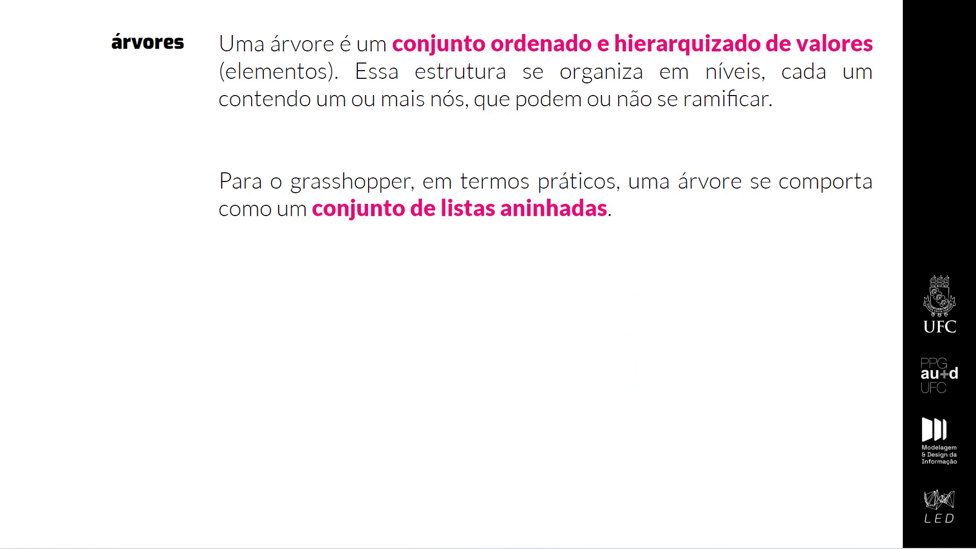
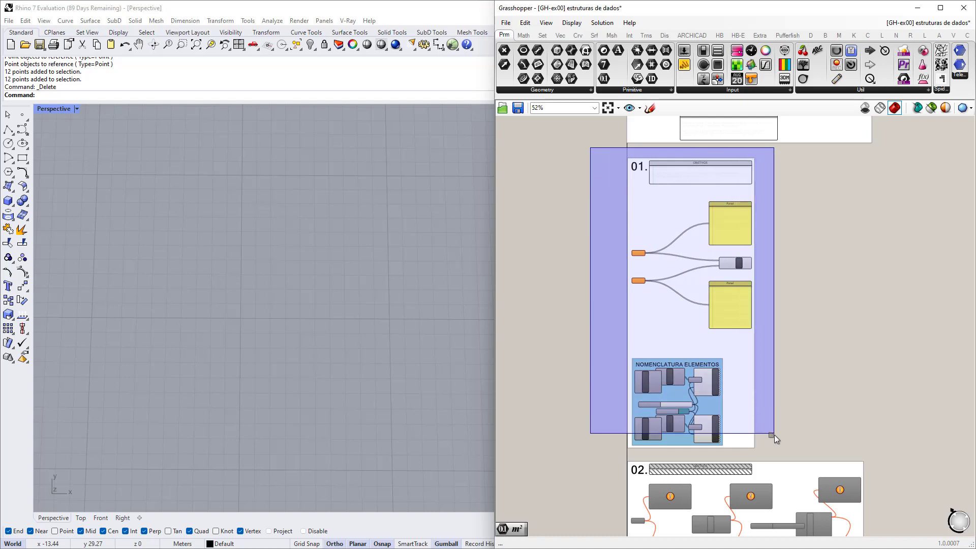
Disable all components in the exercise 01 group
middle_click(667, 282)
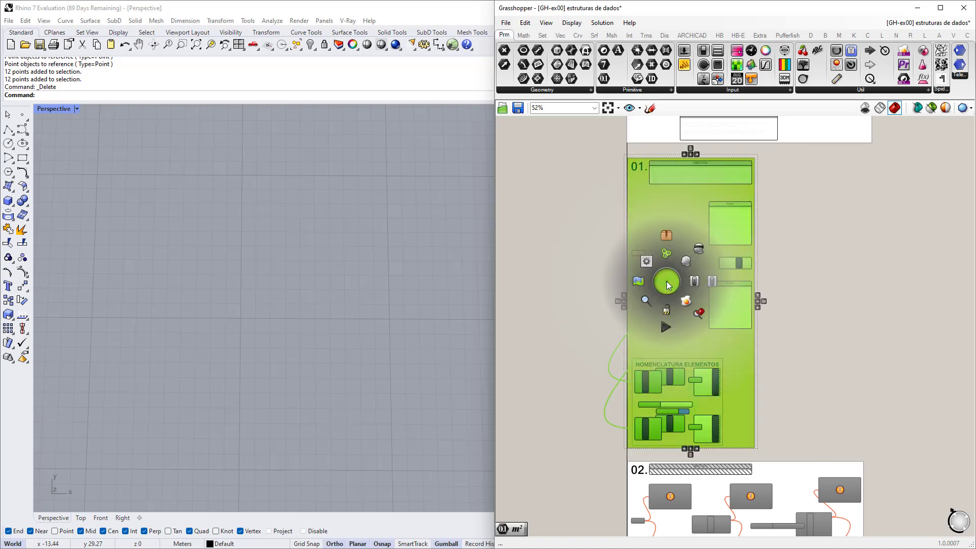
left_click(713, 282)
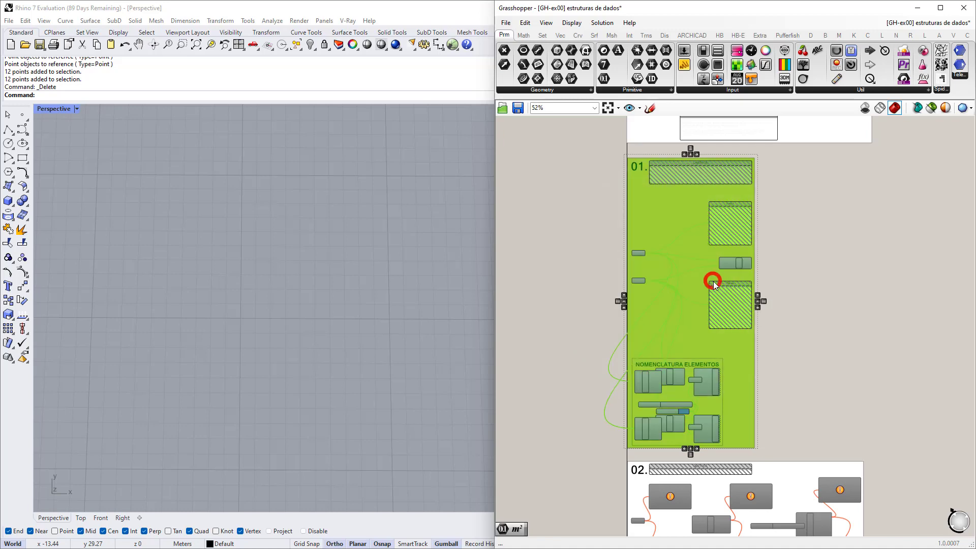
Select the whole exercise 02 group and enable its components
right_click_drag(626, 433, 579, 177)
scroll(538, 261, "up", 2)
right_click_drag(563, 280, 542, 279)
scroll(526, 252, "down", 1)
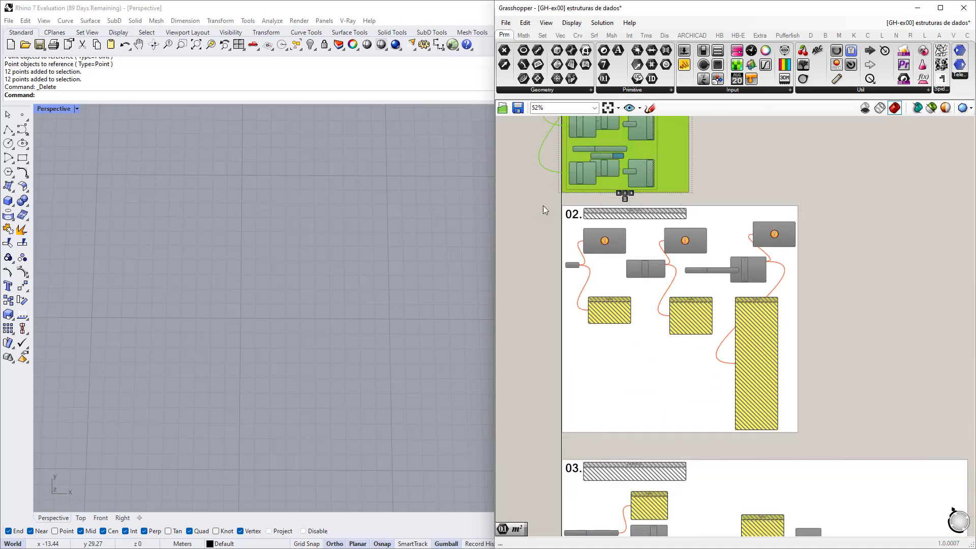
left_click_drag(543, 195, 859, 448)
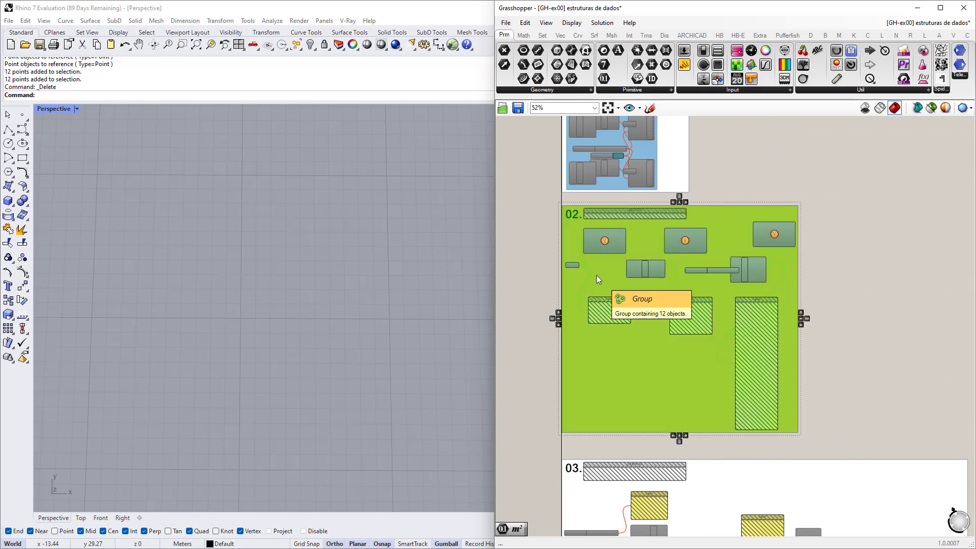
mouse_move(639, 270)
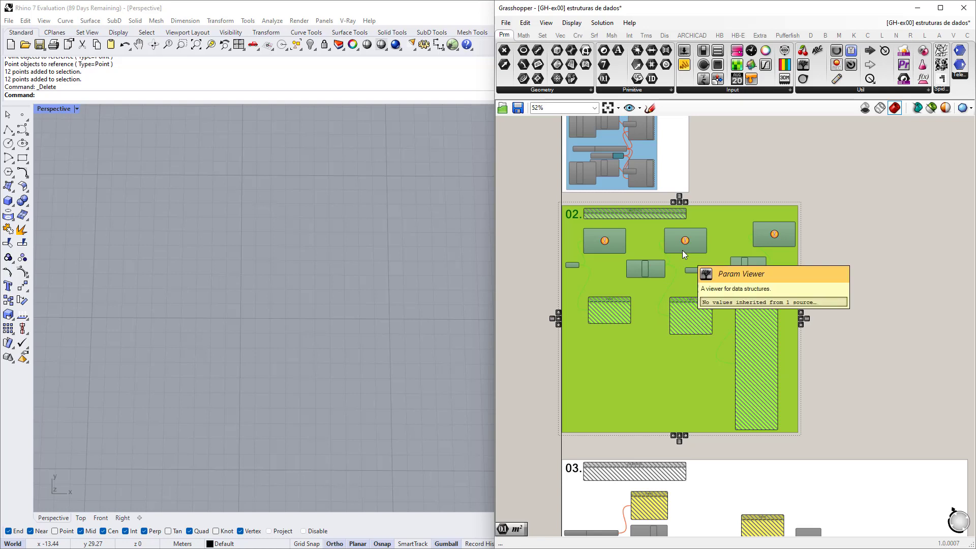
scroll(645, 282, "down", 1)
middle_click(646, 282)
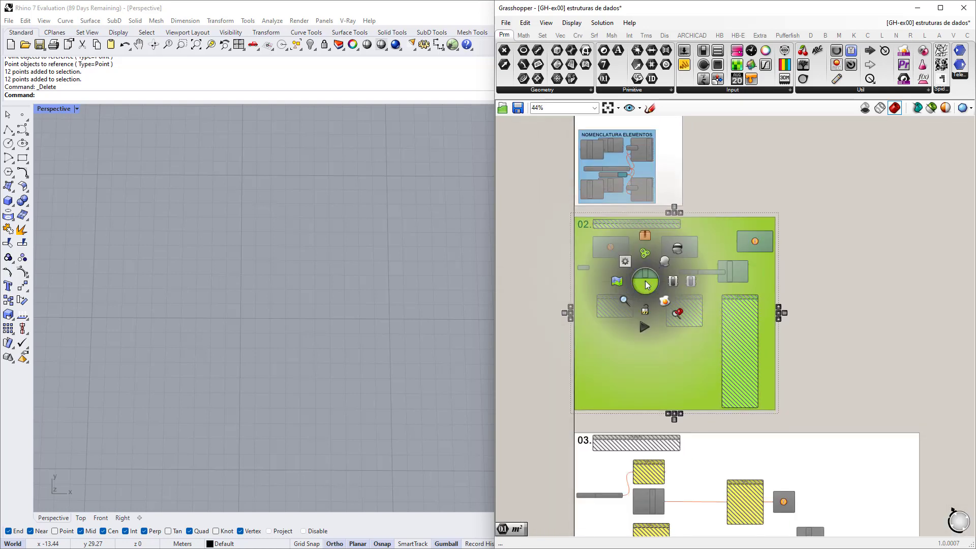
left_click(673, 287)
left_click(538, 264)
scroll(639, 252, "up", 3)
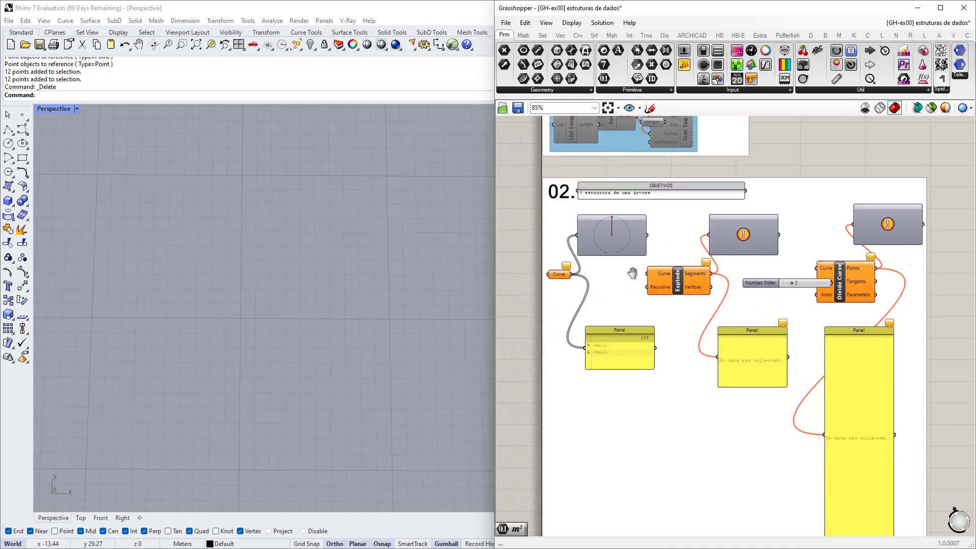
Move the Number Slider clear of Divide Curve, to just below the gap between the Explode and Divide Curve components
right_click_drag(632, 273, 628, 255)
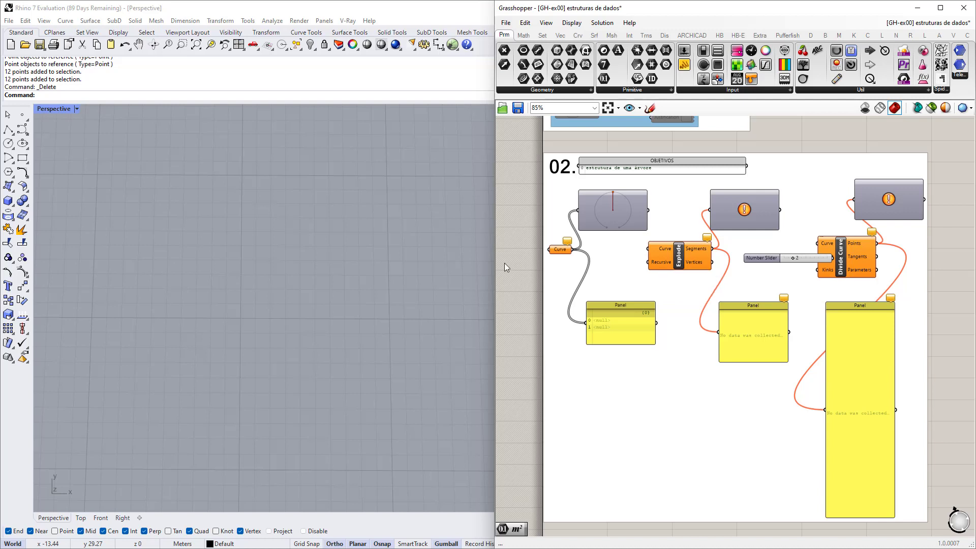
scroll(631, 264, "up", 3)
left_click_drag(829, 265, 799, 261)
scroll(800, 261, "down", 2)
right_click_drag(799, 262, 752, 265)
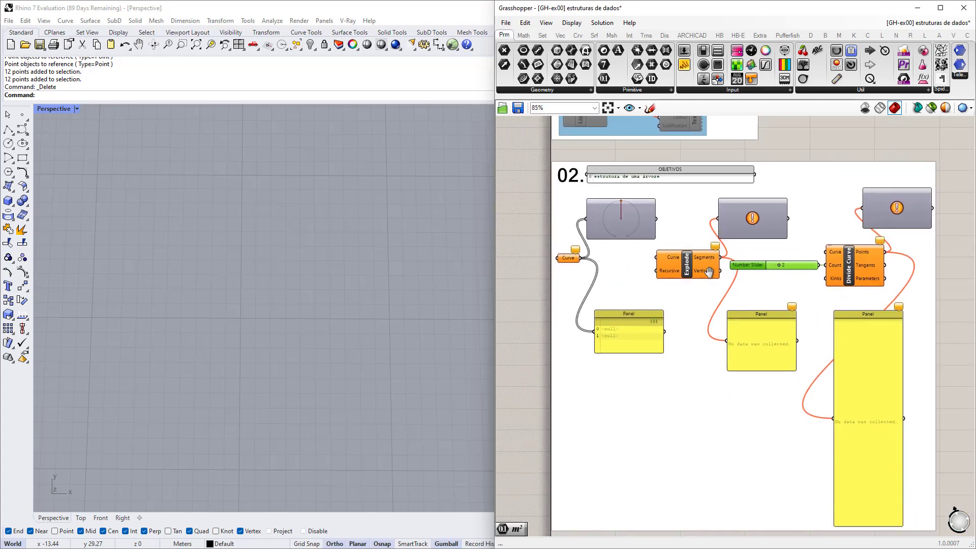
scroll(752, 265, "up", 2)
left_click_drag(753, 268, 747, 290)
scroll(747, 289, "down", 2)
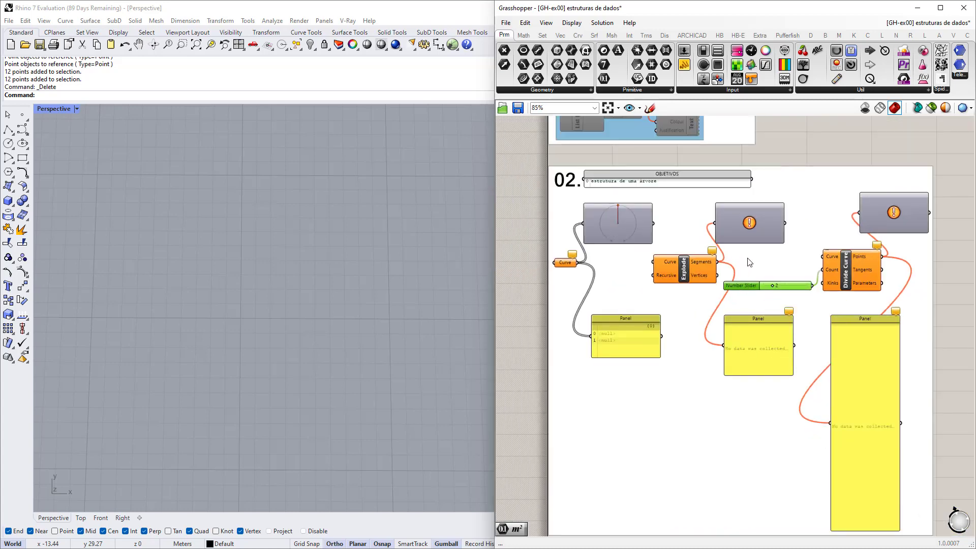
scroll(624, 291, "up", 2)
scroll(568, 269, "up", 2)
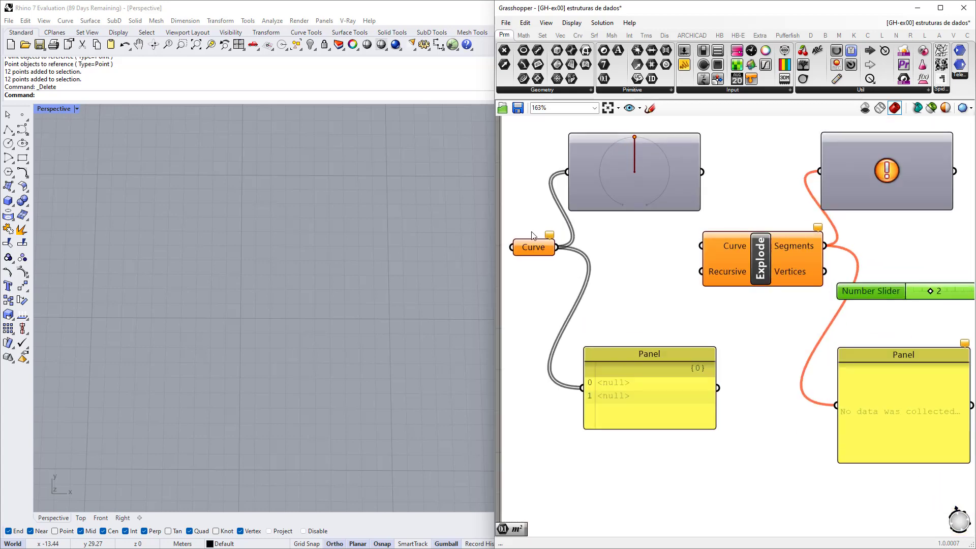
right_click_drag(681, 270, 567, 260)
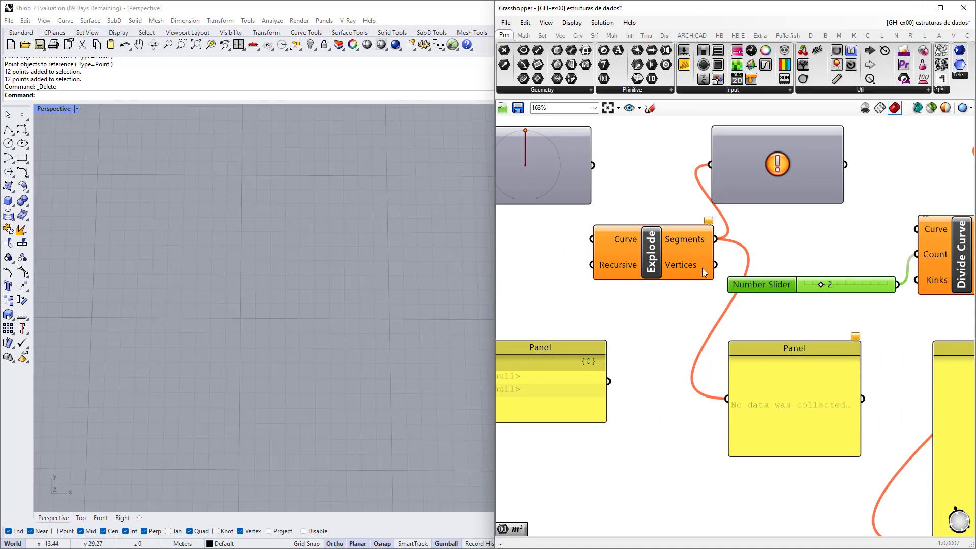
Switch to Rhino and draw a rectangle by two opposite corners in the Perspective viewport
right_click_drag(882, 269, 659, 265)
mouse_move(738, 288)
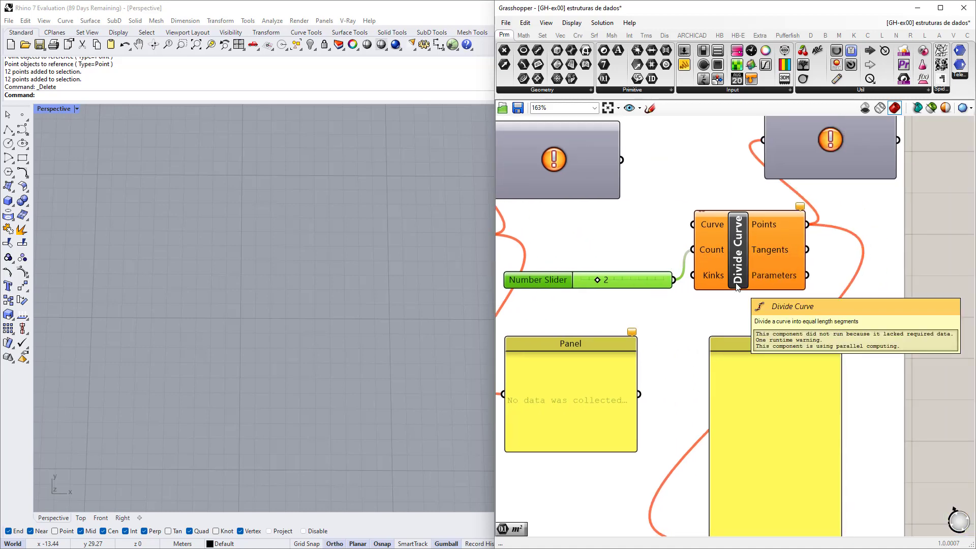
scroll(759, 285, "down", 5)
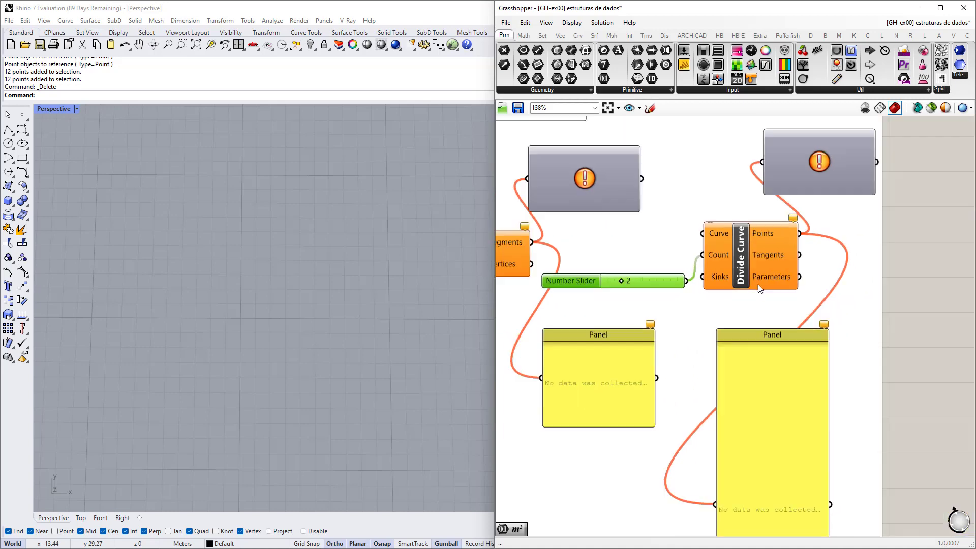
scroll(621, 289, "up", 4)
scroll(621, 289, "up", 3)
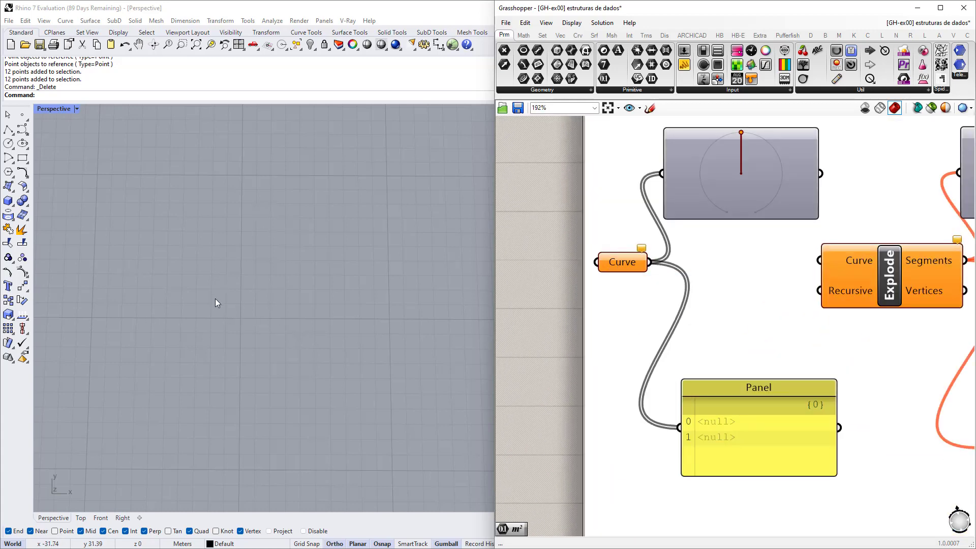
left_click(20, 159)
left_click(143, 214)
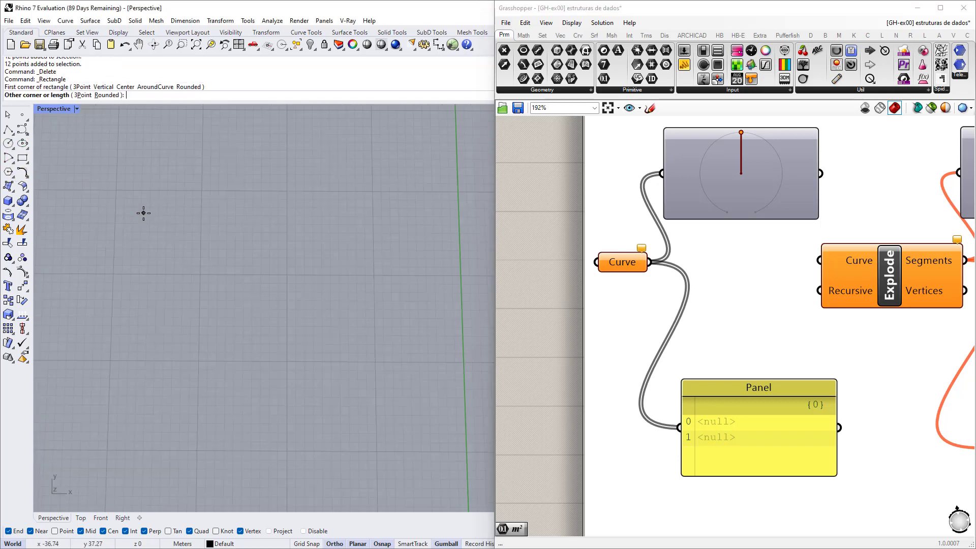
left_click(367, 412)
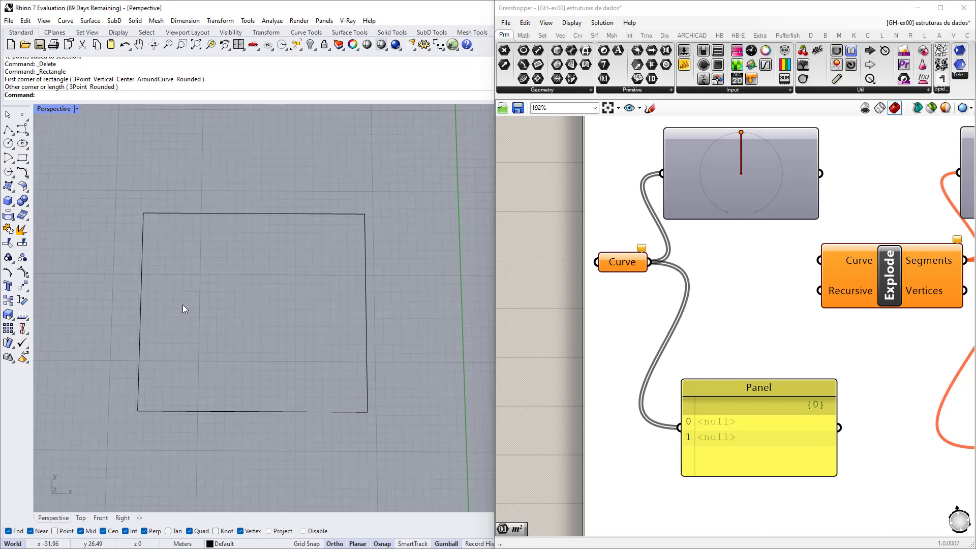
Set the drawn rectangle as the single referenced curve of the exercise 02 Curve parameter in Grasshopper
scroll(602, 254, "up", 3)
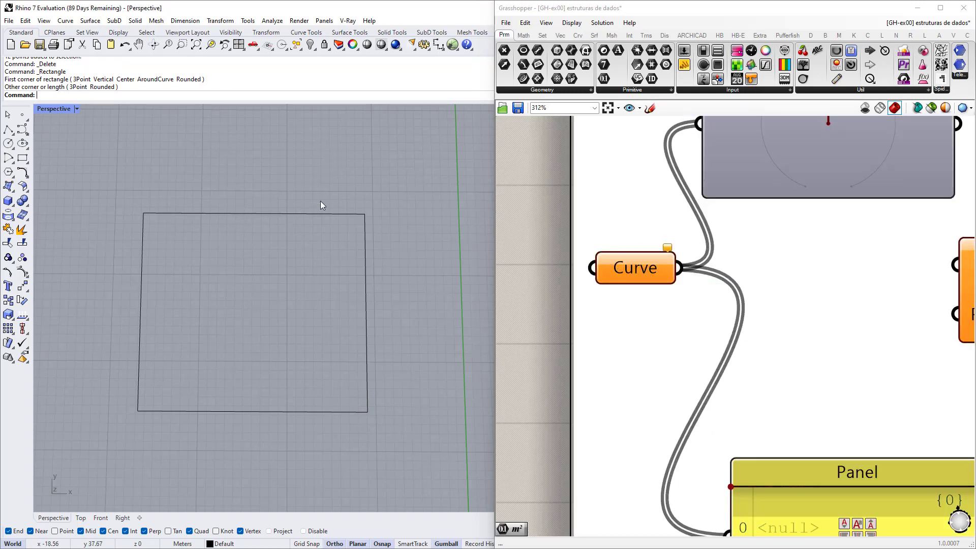
right_click(633, 268)
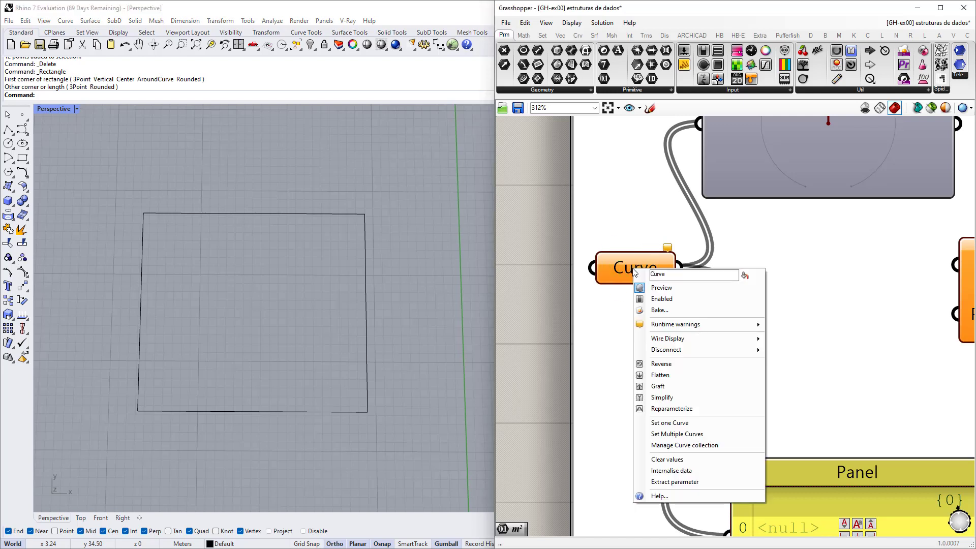
left_click(670, 423)
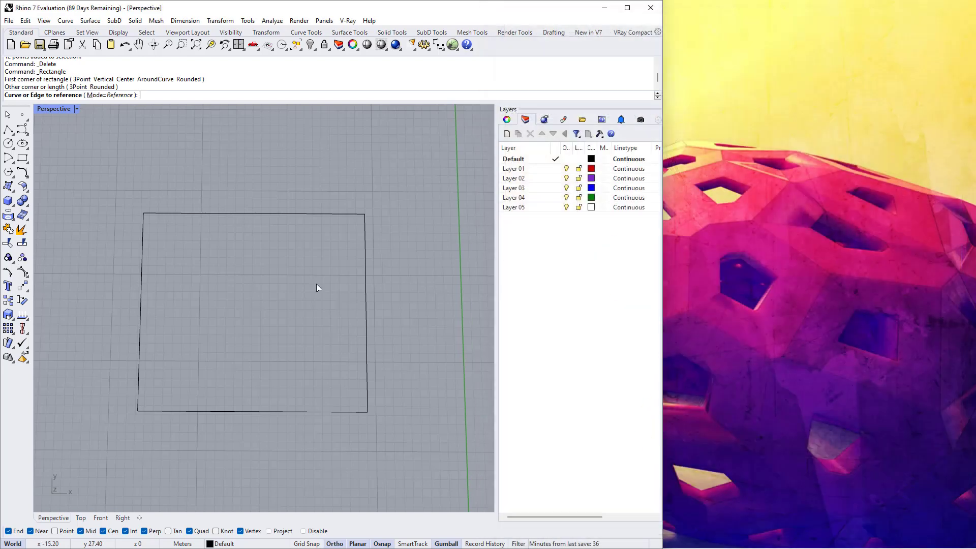
left_click(279, 213)
Select the Curve parameter to check which geometry it highlights in the viewport, and deselect it
left_click(628, 269)
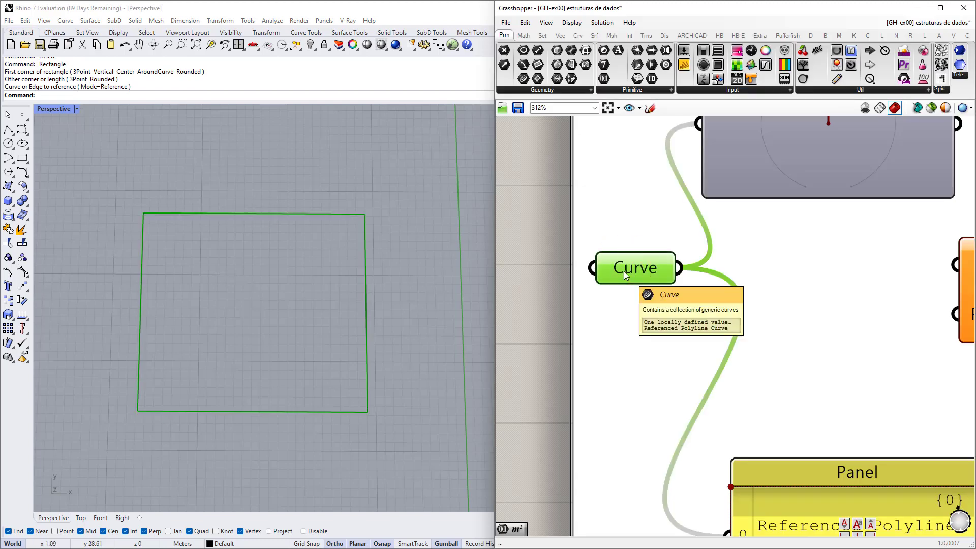
left_click(621, 268)
left_click(425, 294)
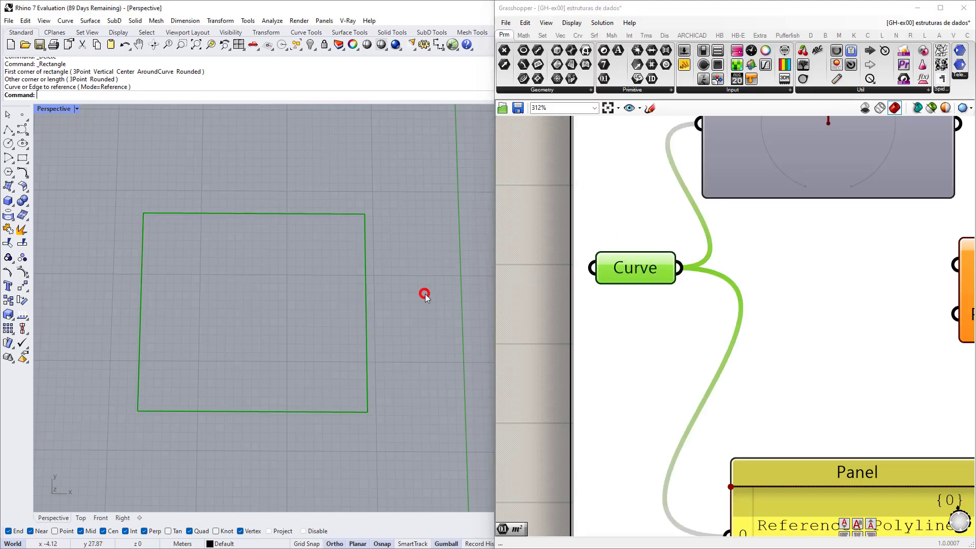
left_click(513, 283)
left_click(621, 269)
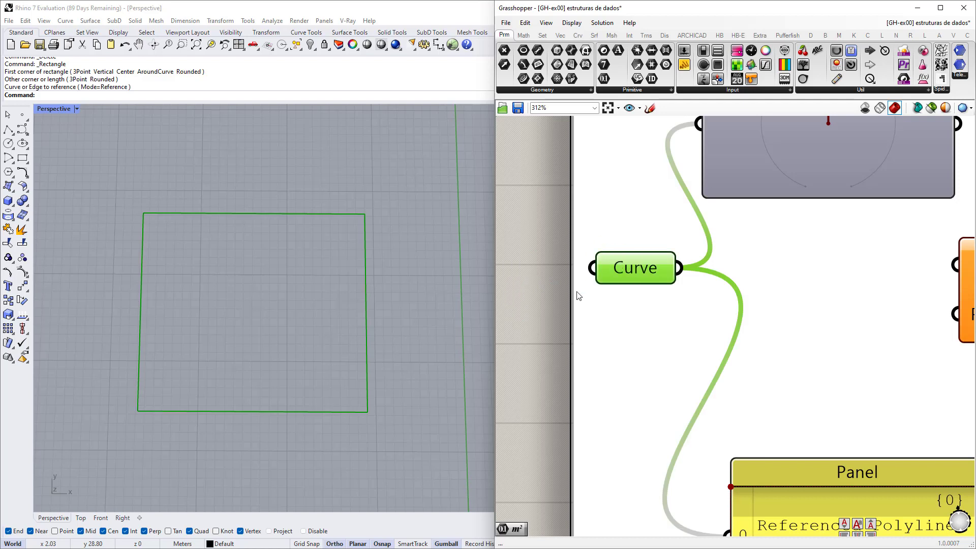
left_click(553, 304)
Examine the path and item index of the referenced curve in its Panel and the matching tree diagram in its Param Viewer
scroll(552, 303, "down", 2)
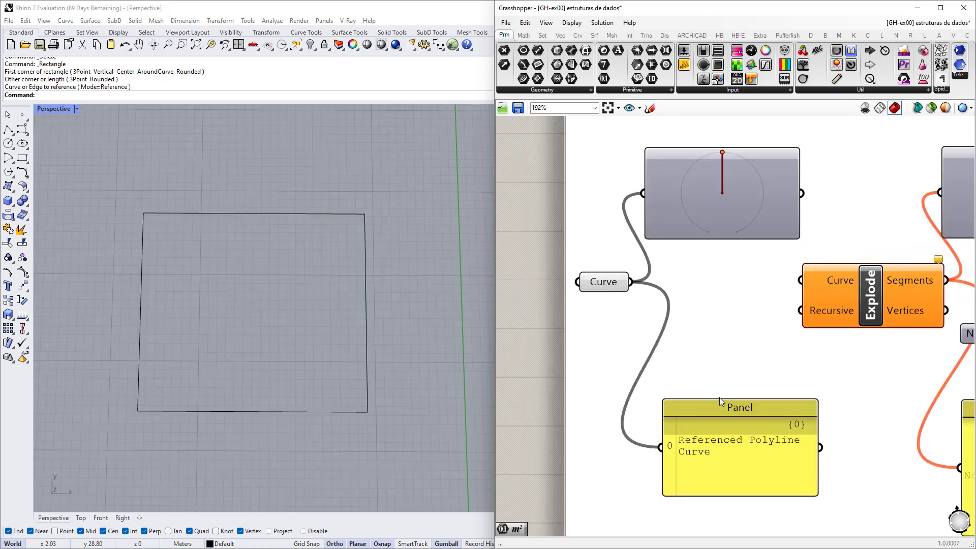
right_click_drag(720, 398, 696, 359)
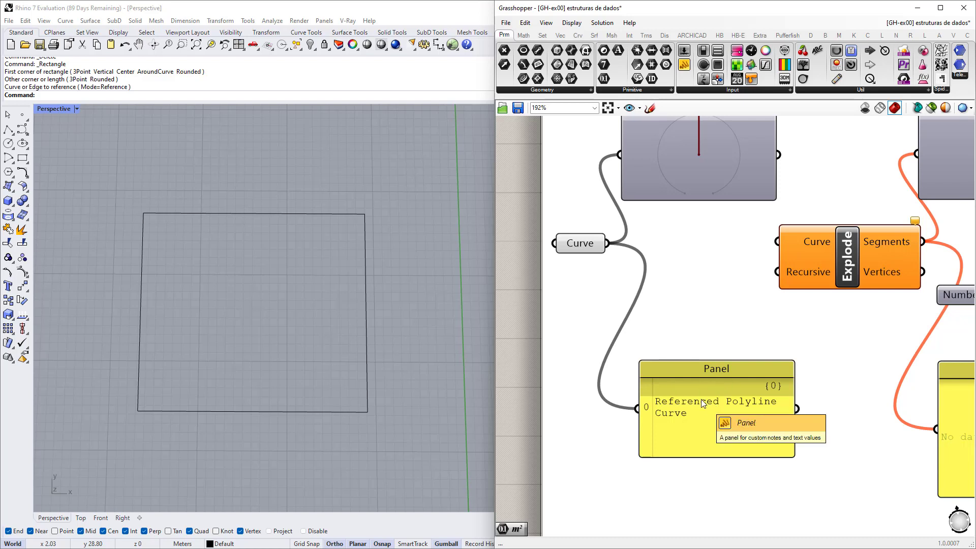
right_click_drag(712, 411, 693, 431)
right_click_drag(683, 349, 689, 431)
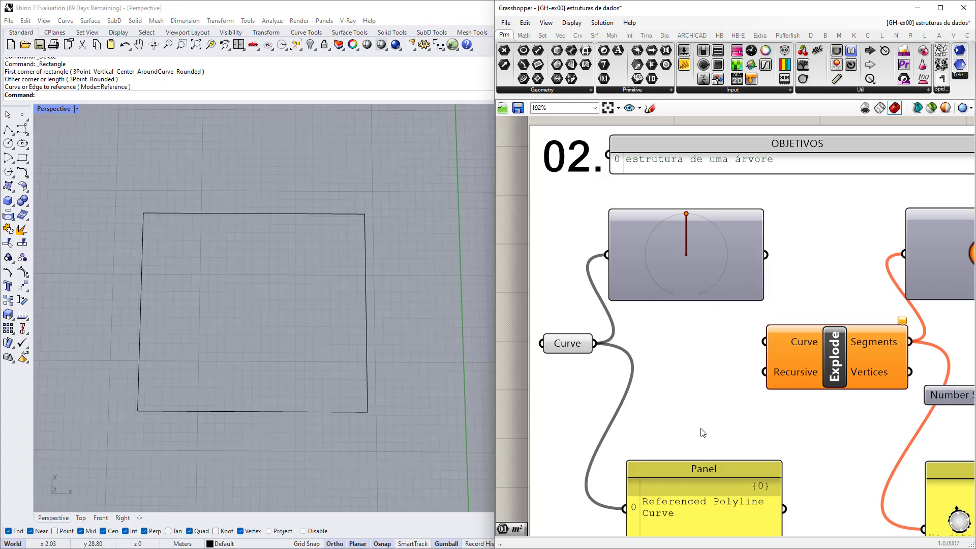
right_click_drag(700, 432, 714, 347)
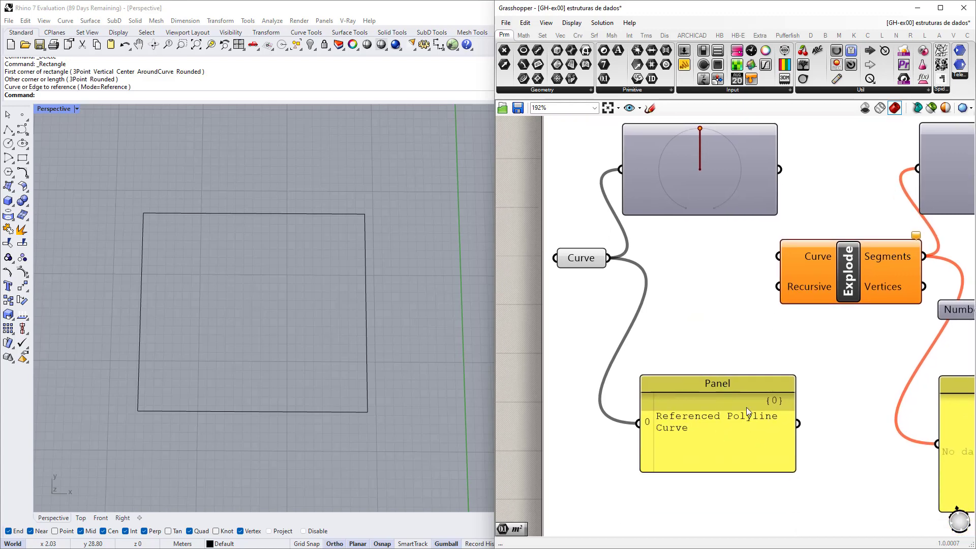
scroll(683, 430, "up", 2)
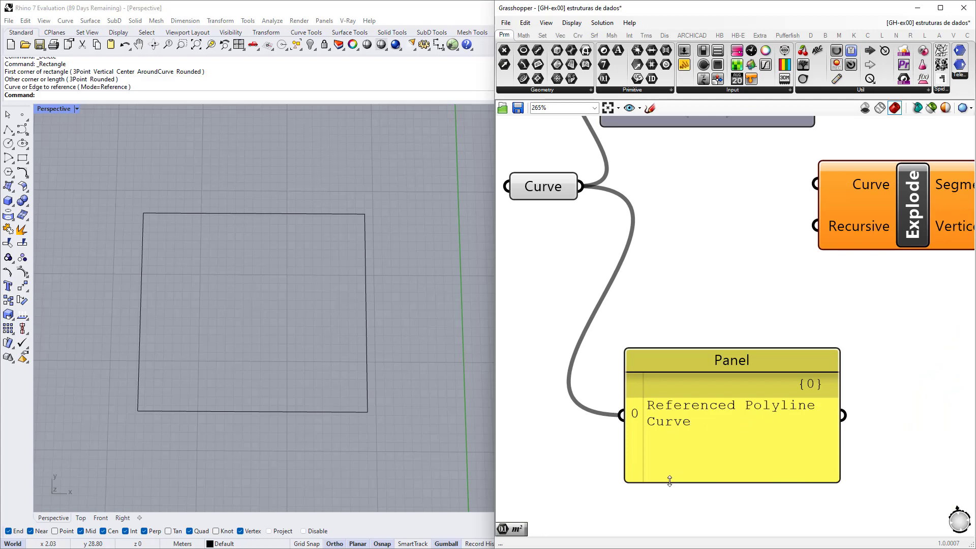
scroll(715, 425, "down", 3)
scroll(708, 322, "up", 3)
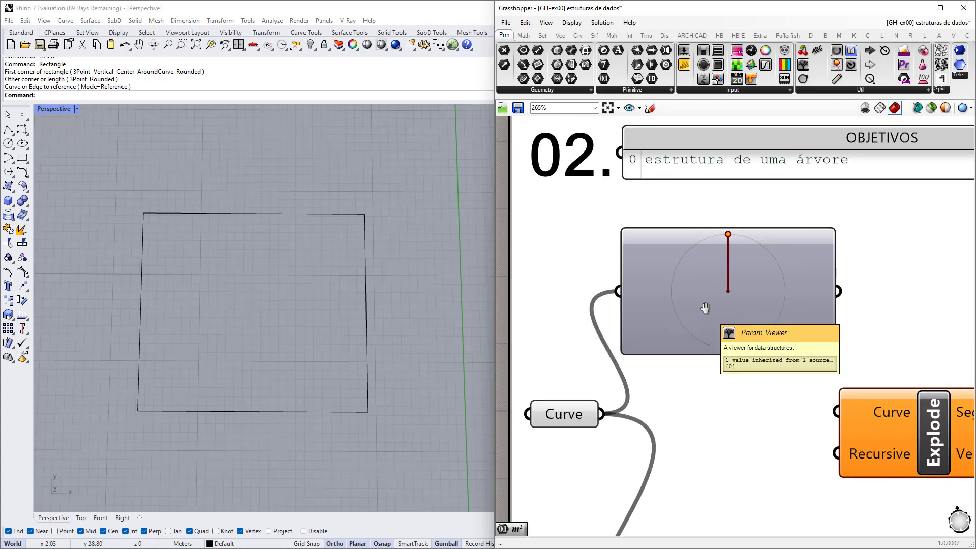
scroll(705, 308, "down", 1)
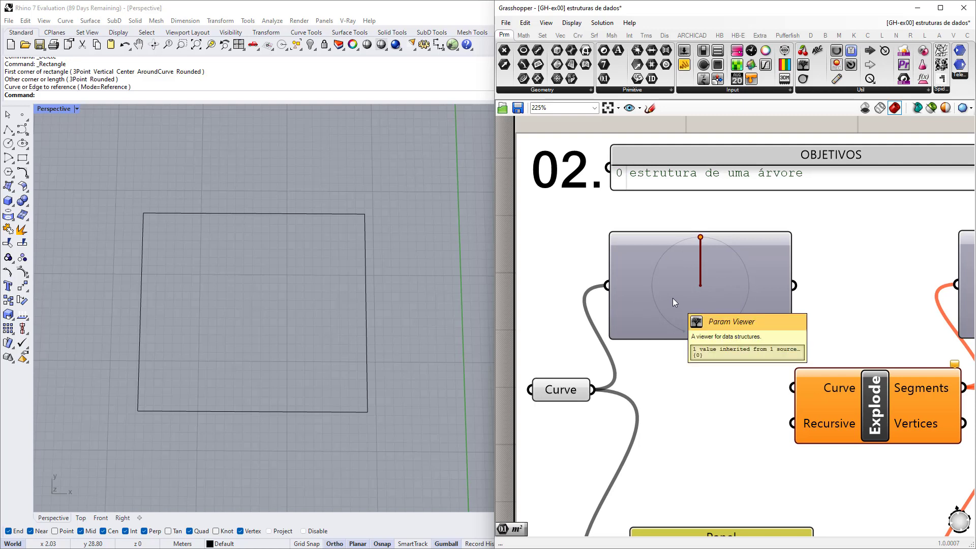
Switch the Curve's Param Viewer to its text view, read the branch path and item count, and restore the tree diagram
double_click(697, 286)
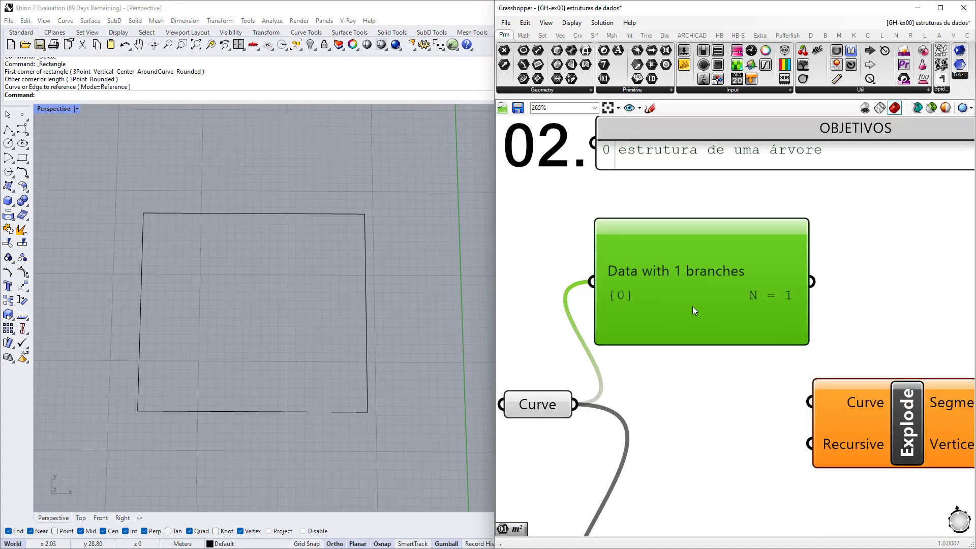
scroll(658, 321, "up", 2)
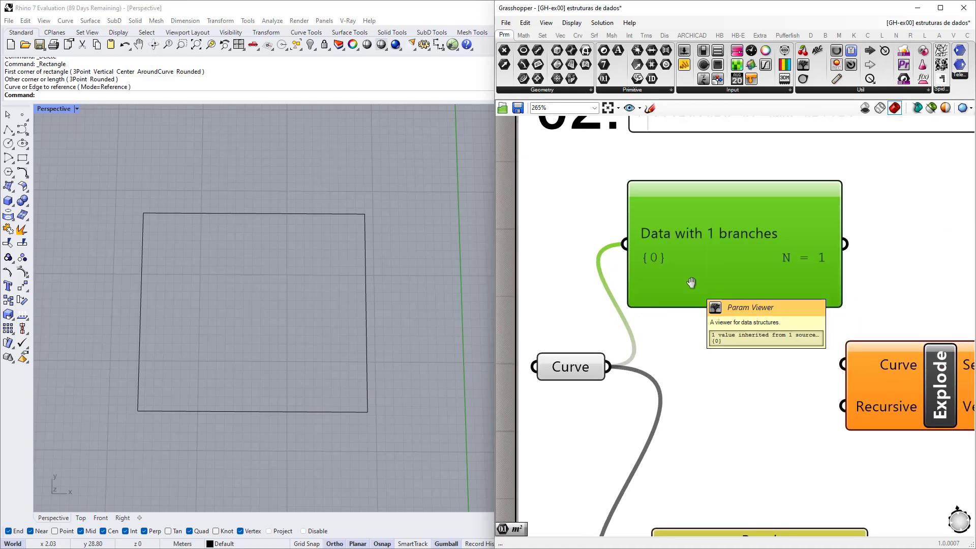
scroll(691, 283, "down", 3)
right_click_drag(698, 306, 692, 326)
scroll(674, 327, "up", 3)
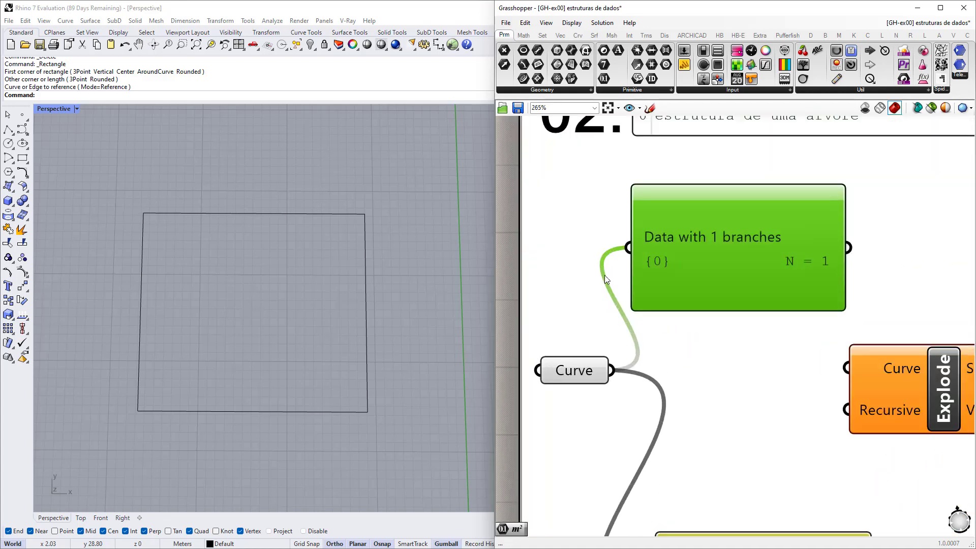
scroll(670, 235, "up", 1)
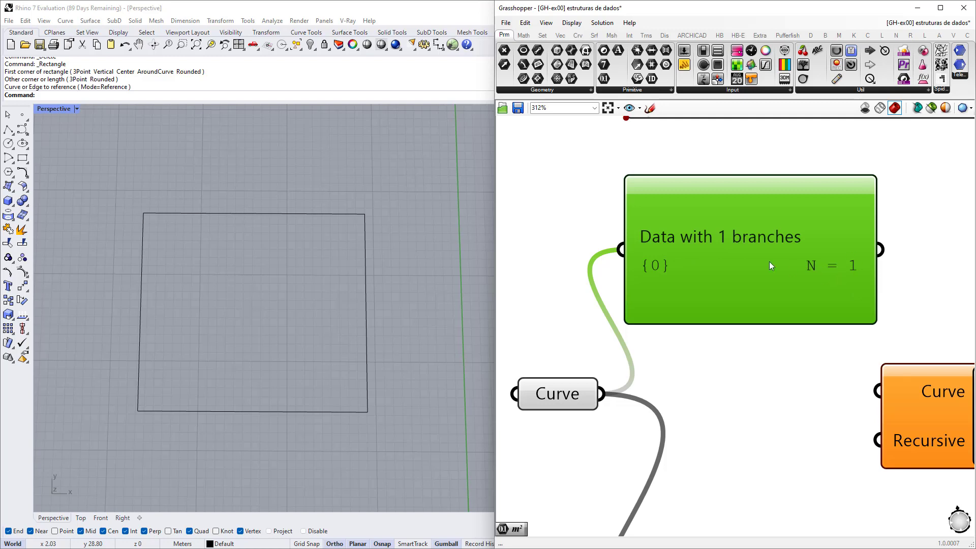
scroll(701, 260, "down", 2)
double_click(732, 253)
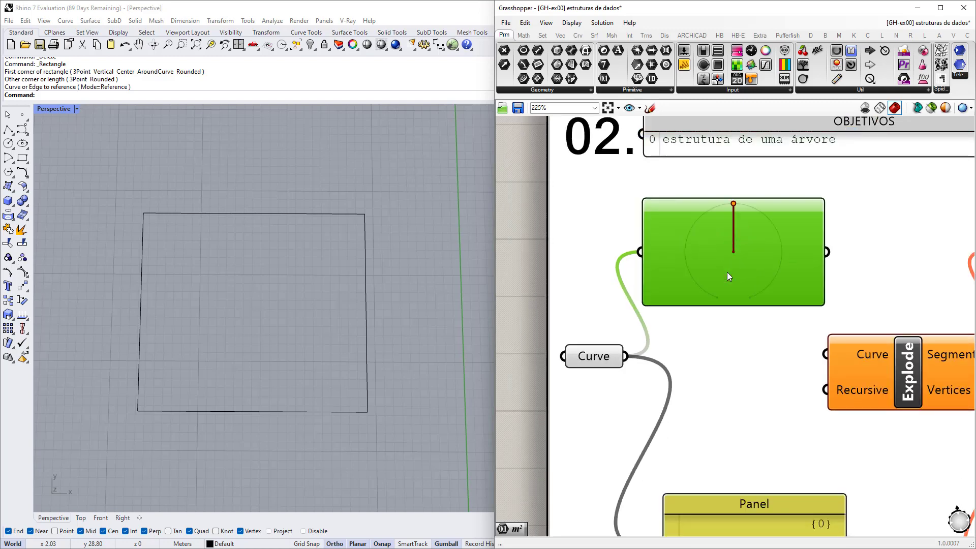
Connect the Curve parameter's output to the Curve input of the Explode component
scroll(716, 243, "down", 2)
right_click_drag(734, 274, 684, 249)
right_click_drag(704, 292, 651, 264)
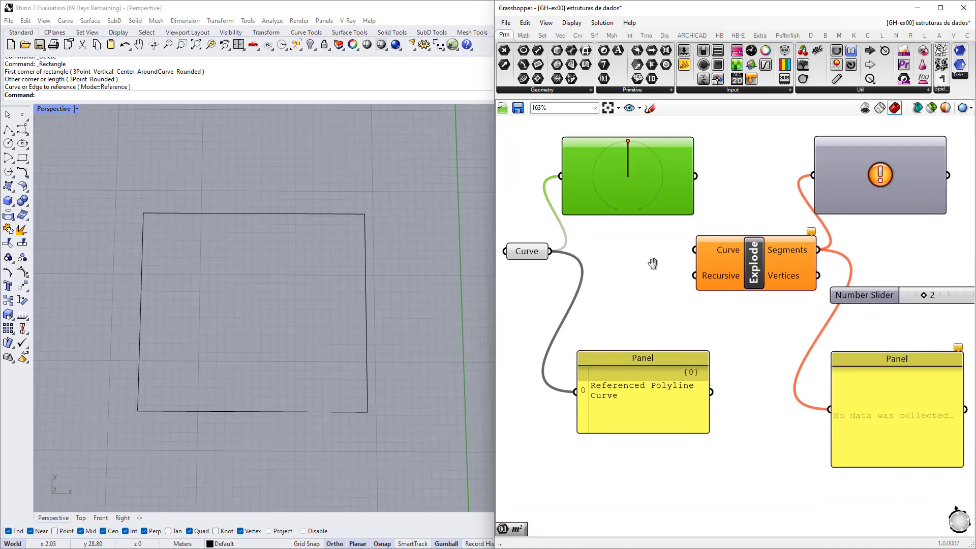
left_click_drag(550, 251, 695, 251)
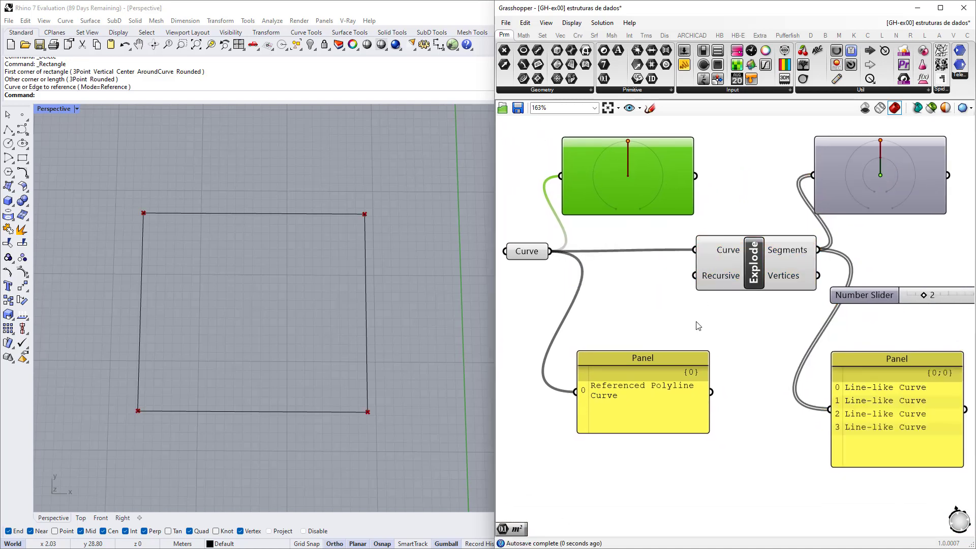
Examine the exploded segments' path and item indices in their Panel, and the tree diagram in their Param Viewer
scroll(692, 265, "up", 3)
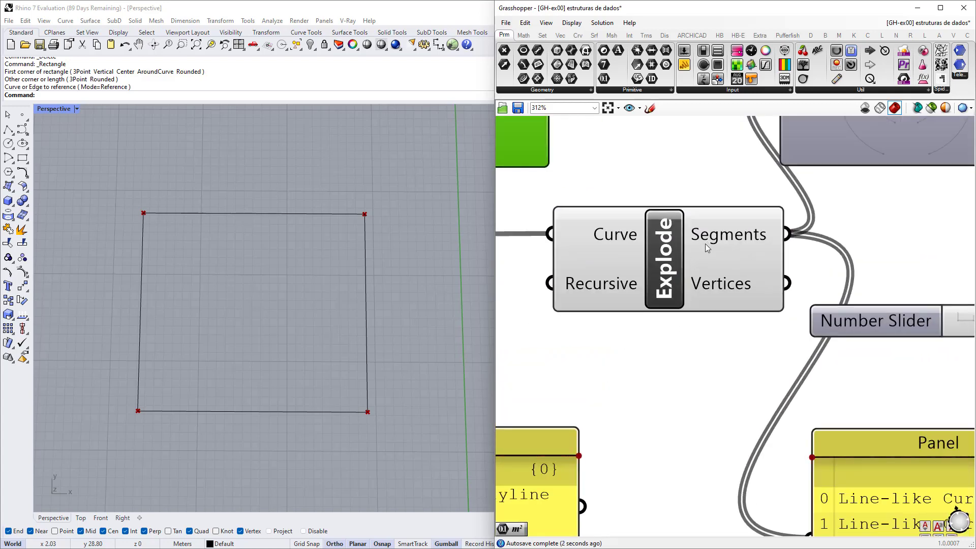
right_click_drag(716, 245, 631, 191)
scroll(708, 259, "down", 3)
scroll(765, 387, "up", 1)
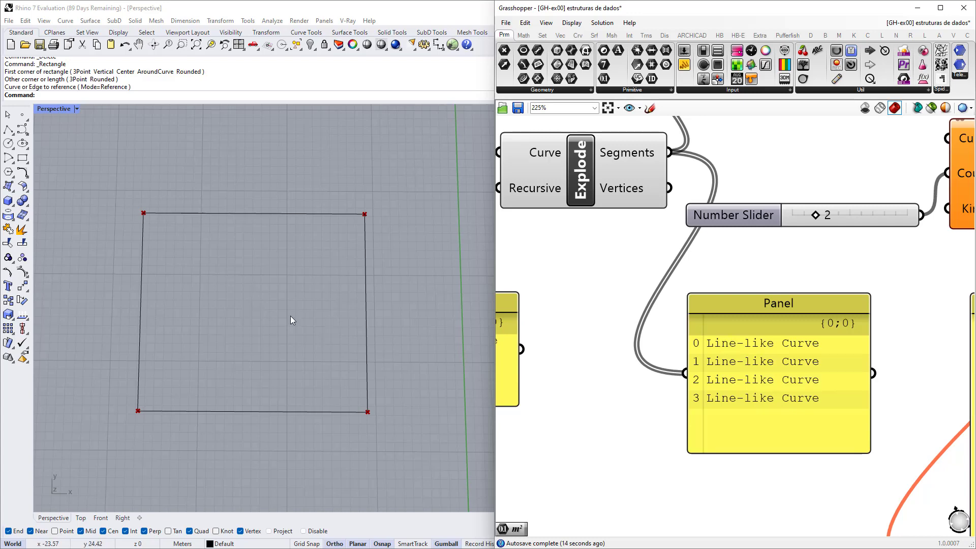
scroll(714, 393, "down", 2)
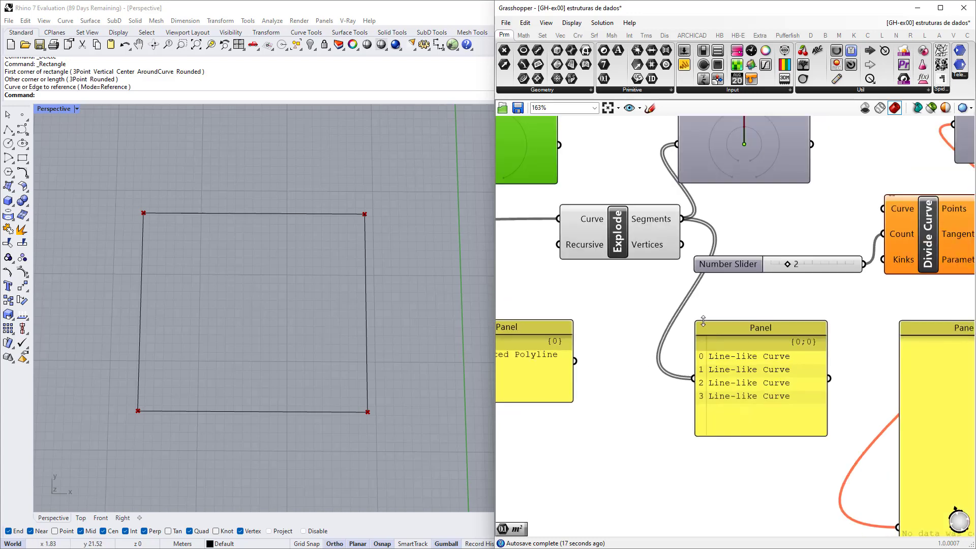
right_click_drag(701, 313, 702, 399)
scroll(722, 221, "up", 2)
scroll(722, 274, "up", 3)
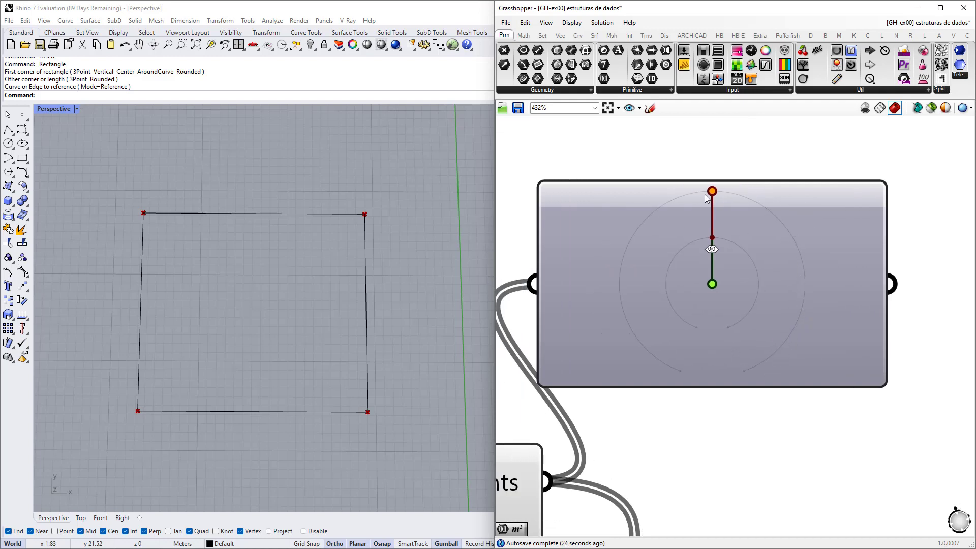
Compare the original curve's path and tree diagram with those of the segments coming out of Explode
scroll(685, 368, "down", 5)
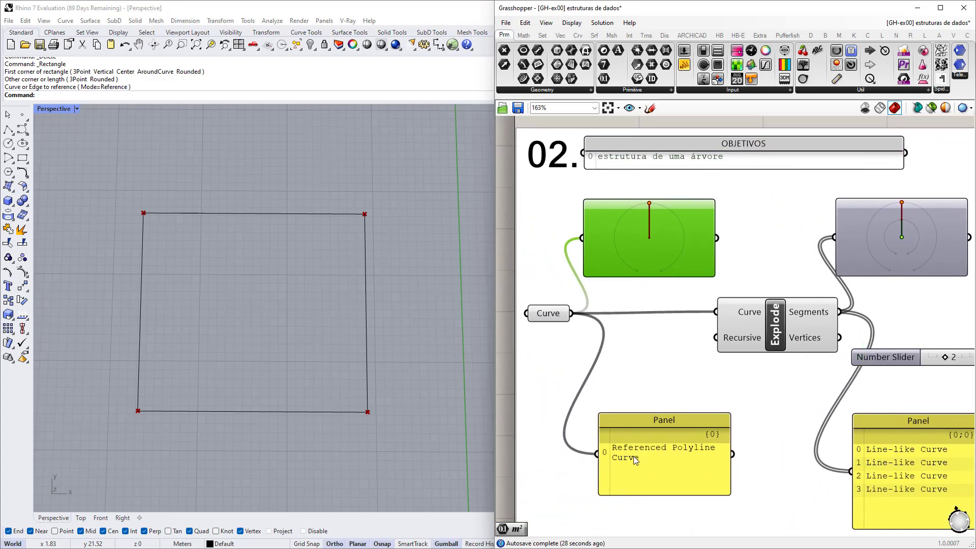
scroll(636, 472, "up", 2)
scroll(656, 447, "down", 2)
right_click_drag(814, 454, 658, 431)
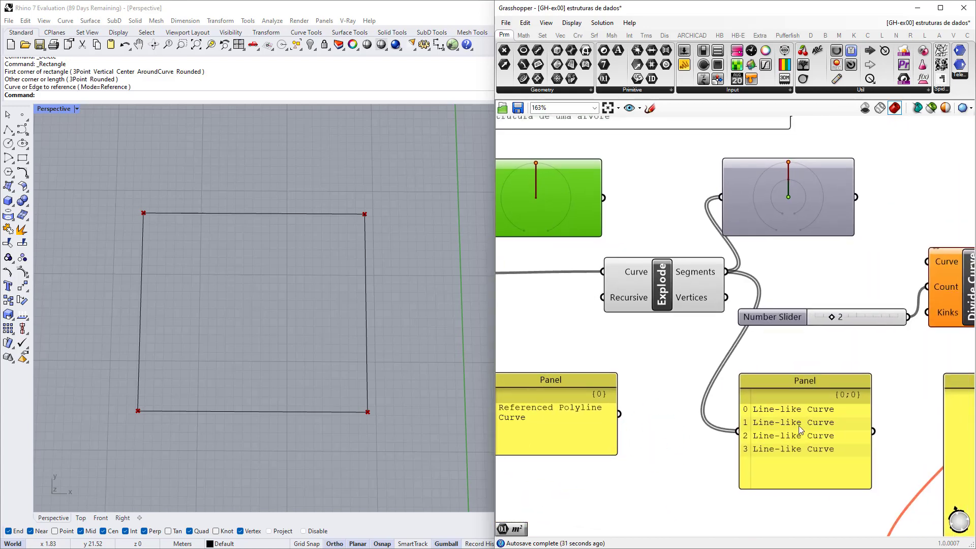
scroll(772, 253, "up", 3)
scroll(771, 253, "up", 3)
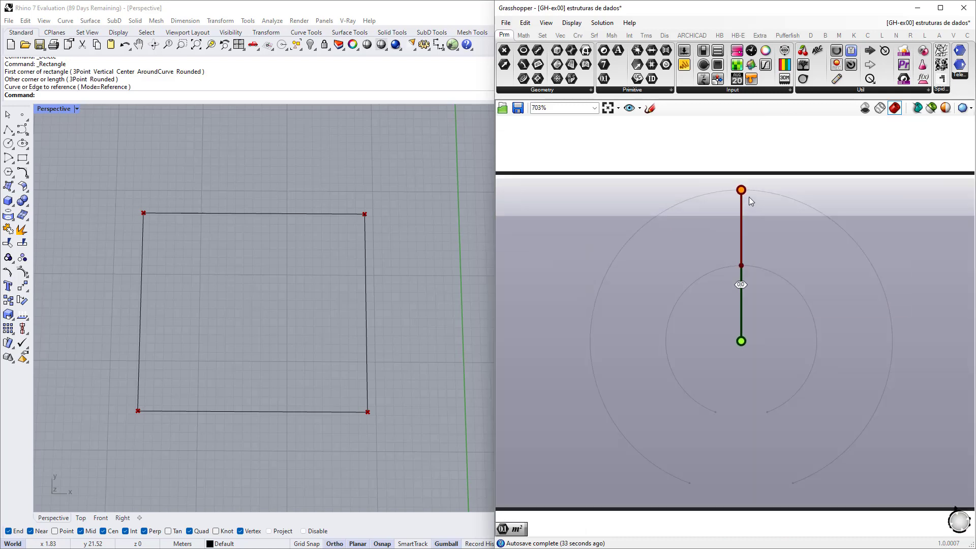
mouse_move(734, 190)
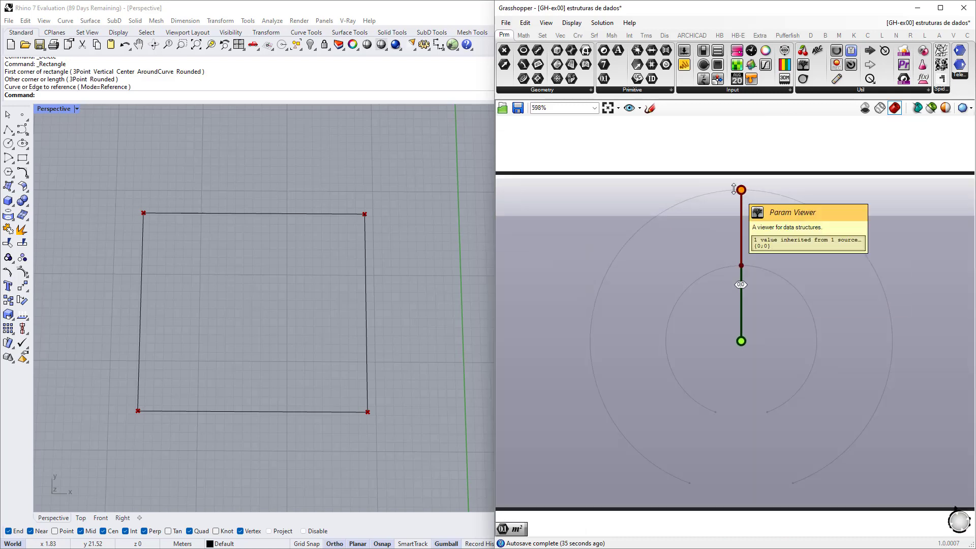
scroll(734, 189, "down", 3)
right_click_drag(686, 431, 847, 336)
right_click_drag(555, 257, 602, 310)
scroll(617, 291, "up", 1)
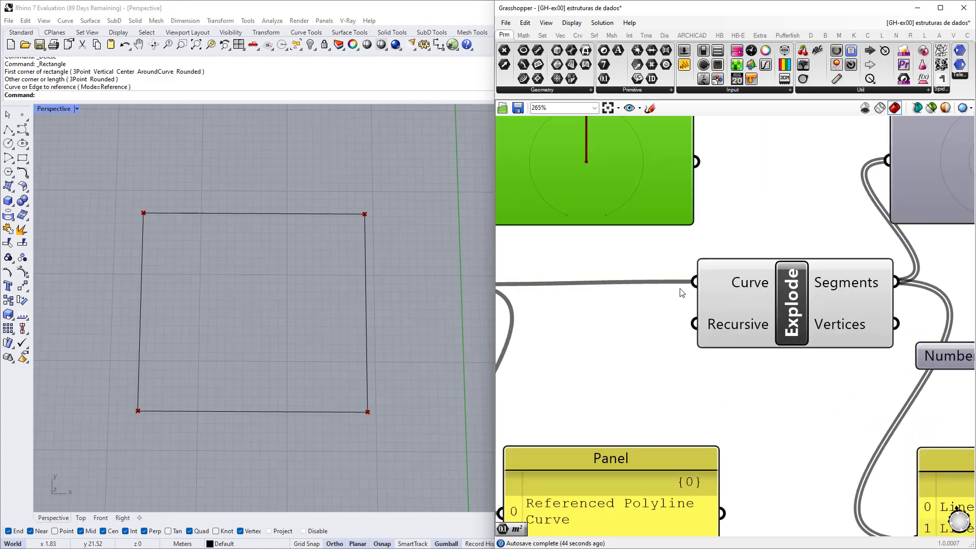
scroll(681, 293, "down", 1)
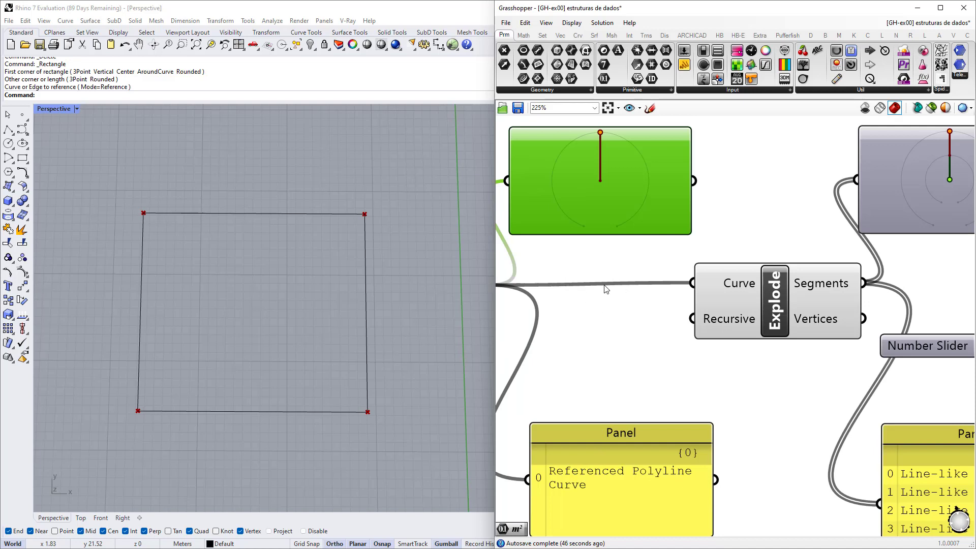
Connect the Segments output of Explode to the Curve input of Divide Curve
right_click_drag(860, 355, 689, 303)
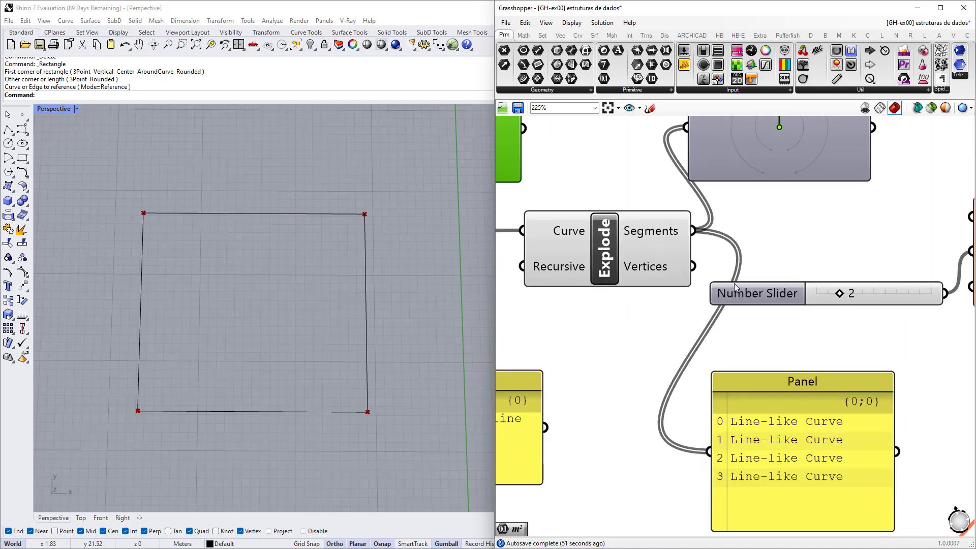
scroll(734, 440, "down", 2)
right_click_drag(784, 407, 696, 428)
scroll(725, 303, "up", 2)
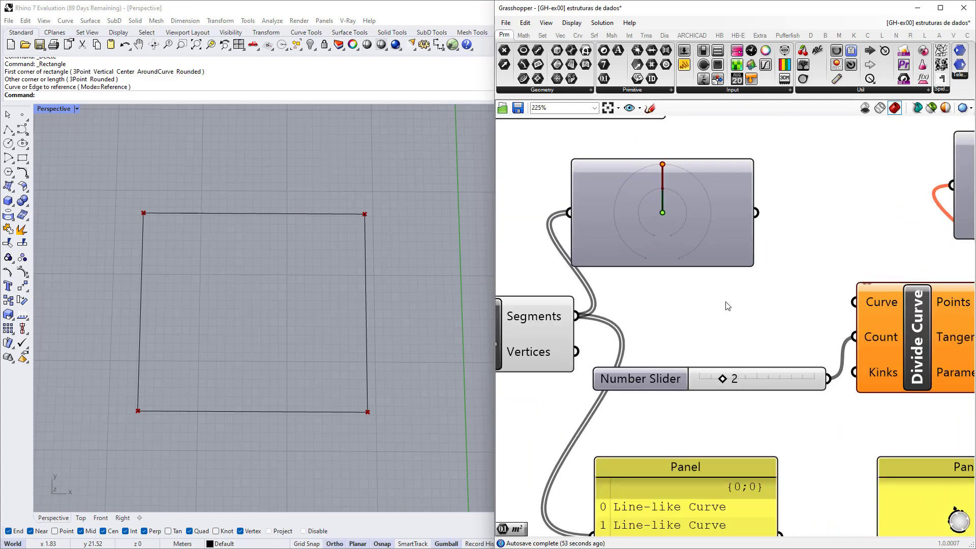
right_click_drag(725, 302, 690, 304)
left_click_drag(543, 318, 811, 304)
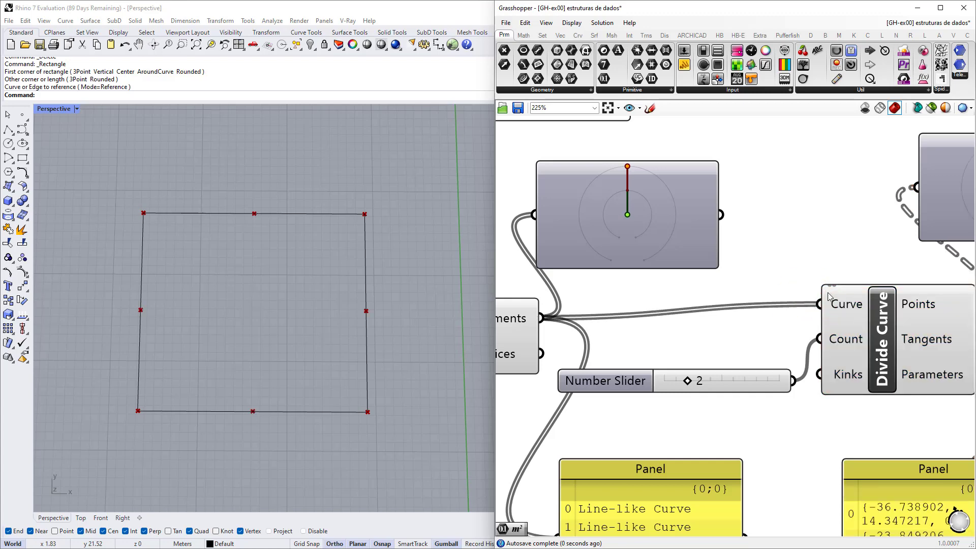
Examine the branch paths and item indices of the Divide Curve points in their Panel
scroll(834, 309, "down", 1)
right_click_drag(848, 319, 664, 302)
scroll(683, 312, "up", 1)
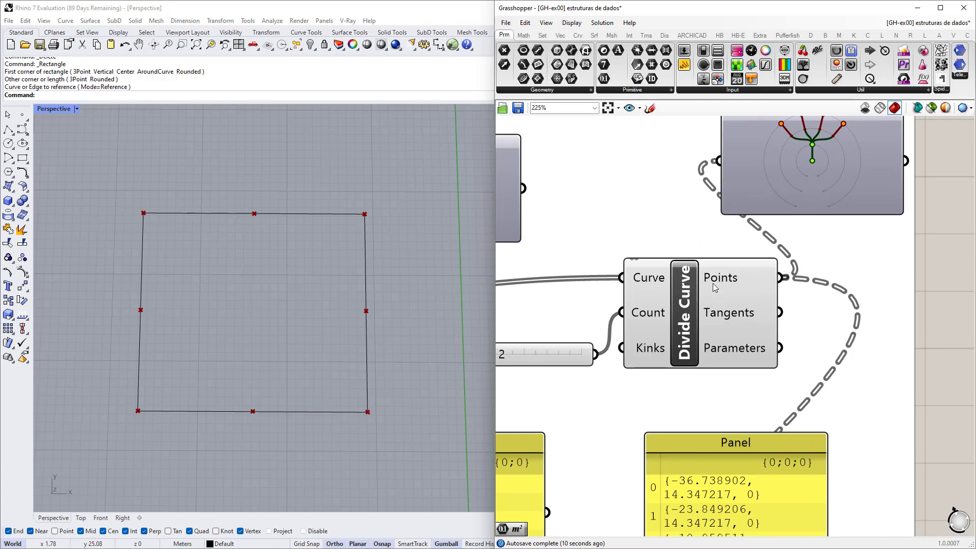
mouse_move(715, 288)
scroll(716, 288, "down", 2)
right_click_drag(738, 438, 700, 340)
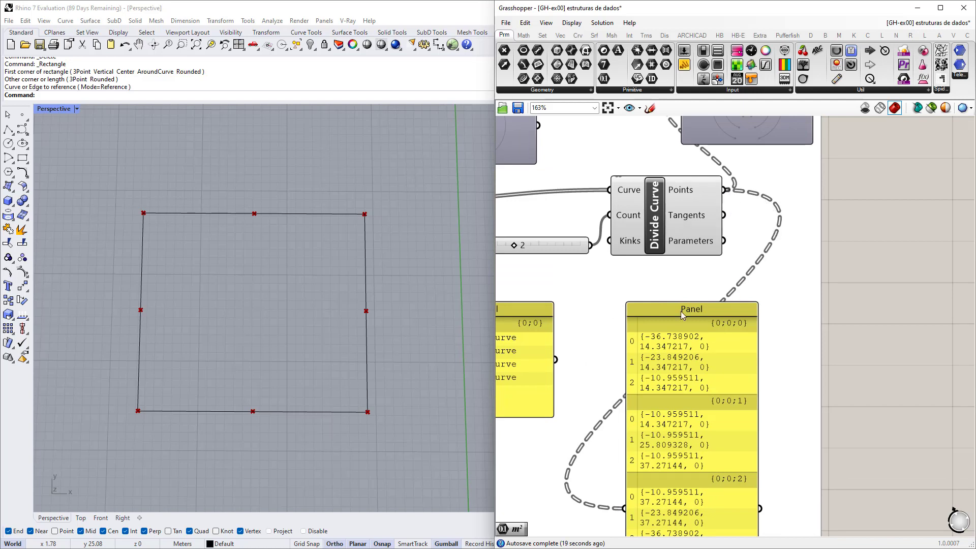
right_click_drag(678, 447, 685, 284)
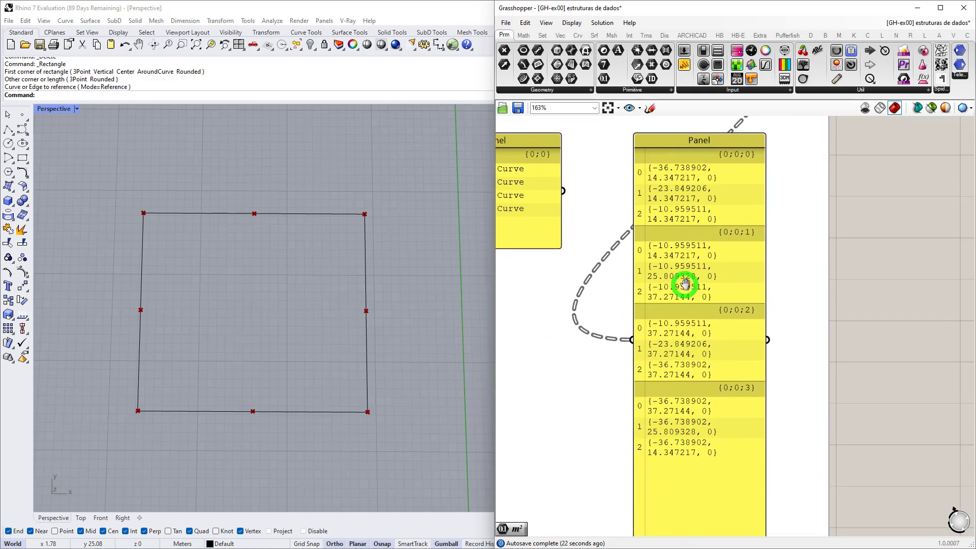
right_click_drag(685, 376, 687, 367)
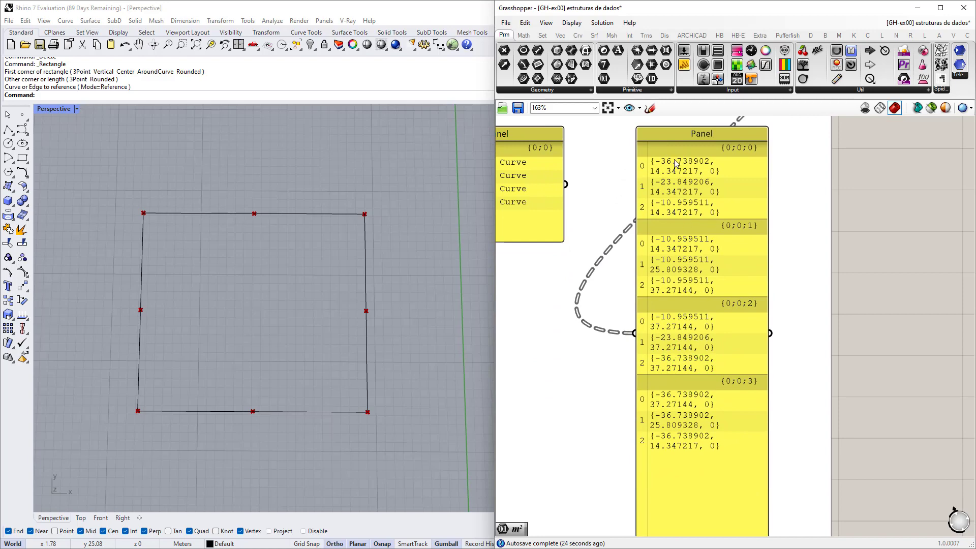
right_click_drag(680, 218, 676, 246)
scroll(706, 200, "up", 3)
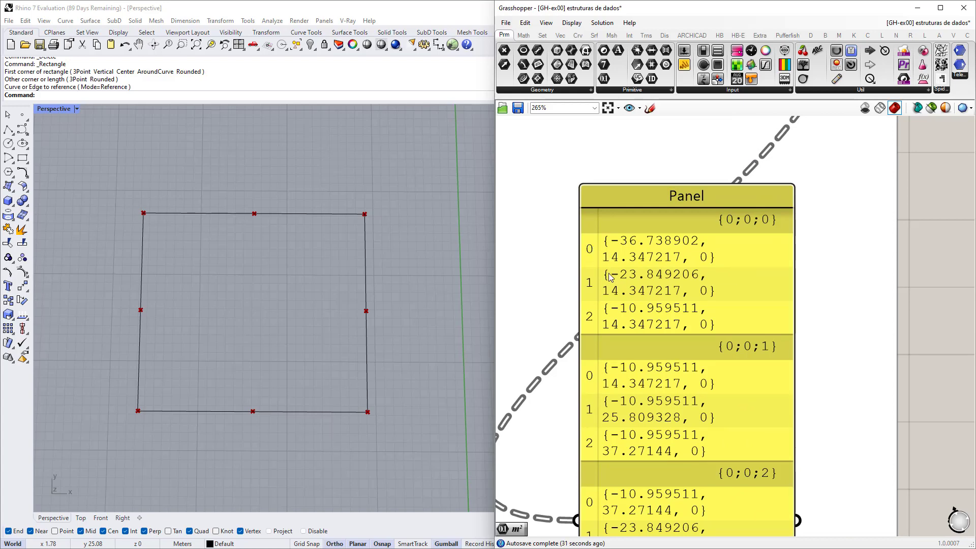
right_click_drag(609, 273, 658, 245)
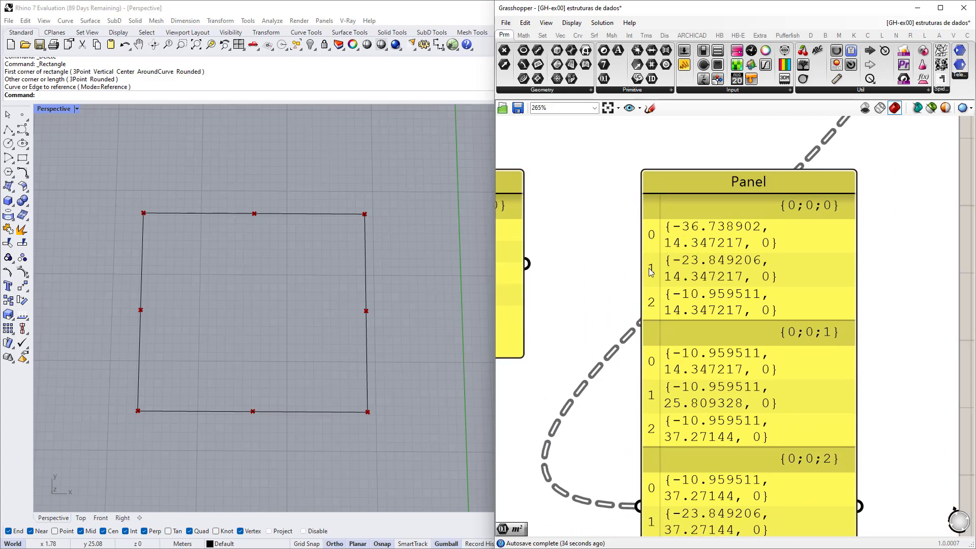
scroll(676, 251, "down", 2)
right_click_drag(696, 264, 701, 219)
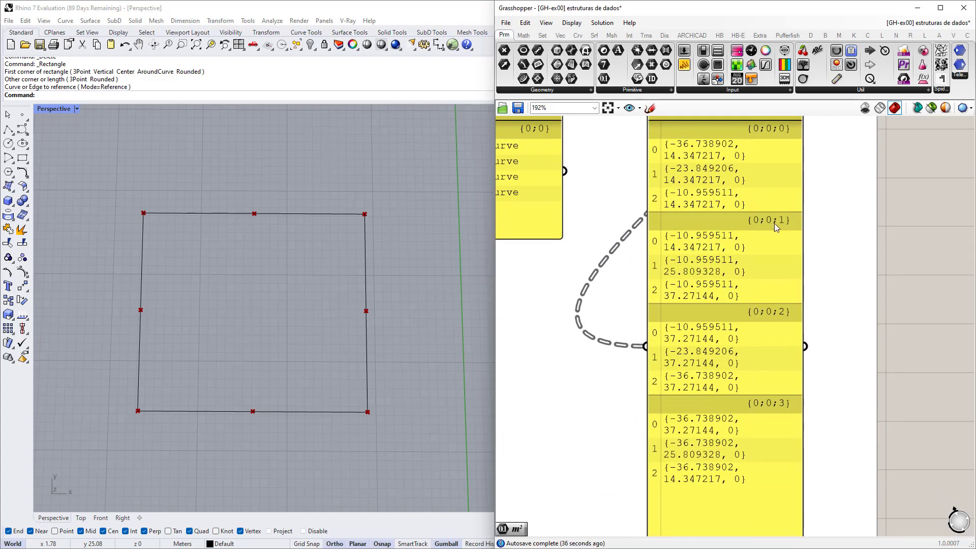
Study the tree diagram of the division points in their Param Viewer and review the whole of exercise 02
scroll(743, 279, "down", 2)
right_click_drag(716, 178, 683, 421)
scroll(754, 268, "up", 3)
scroll(755, 269, "up", 2)
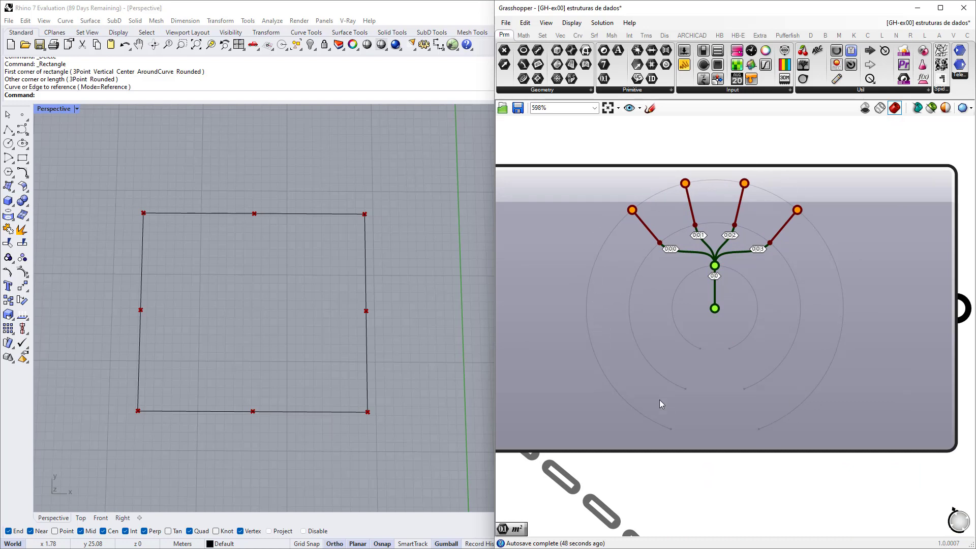
scroll(713, 213, "up", 1)
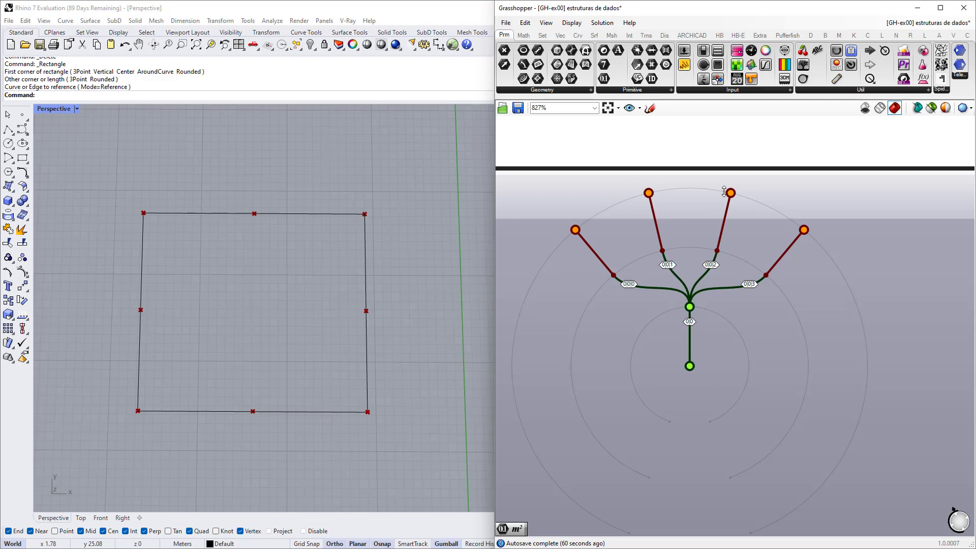
scroll(730, 219, "down", 11)
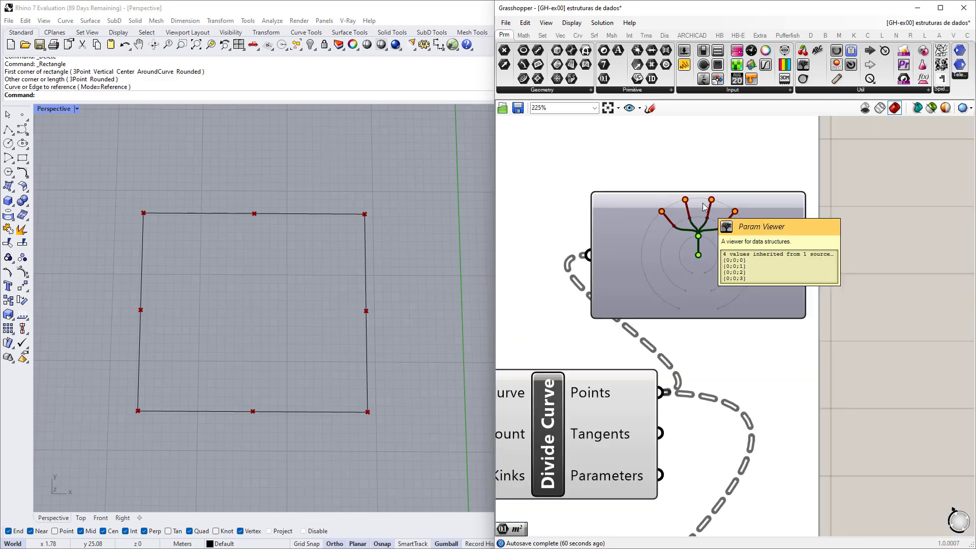
right_click_drag(602, 347, 746, 331)
scroll(745, 331, "down", 3)
right_click_drag(657, 318, 705, 322)
scroll(702, 343, "up", 1)
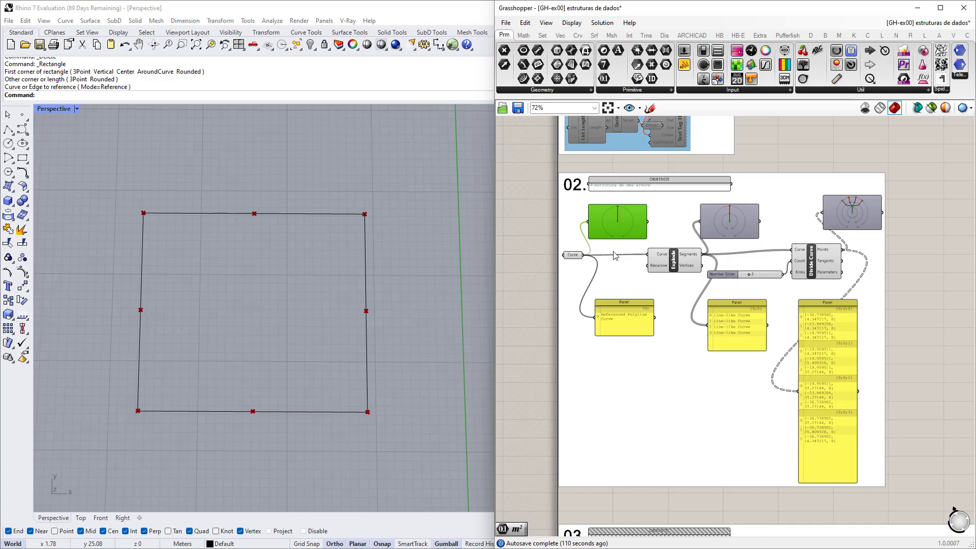
Draw a second, larger rectangle below the first in Rhino, with opposite corners at about (-24, 7) and (29, -29)
scroll(559, 246, "up", 3)
scroll(270, 253, "down", 4)
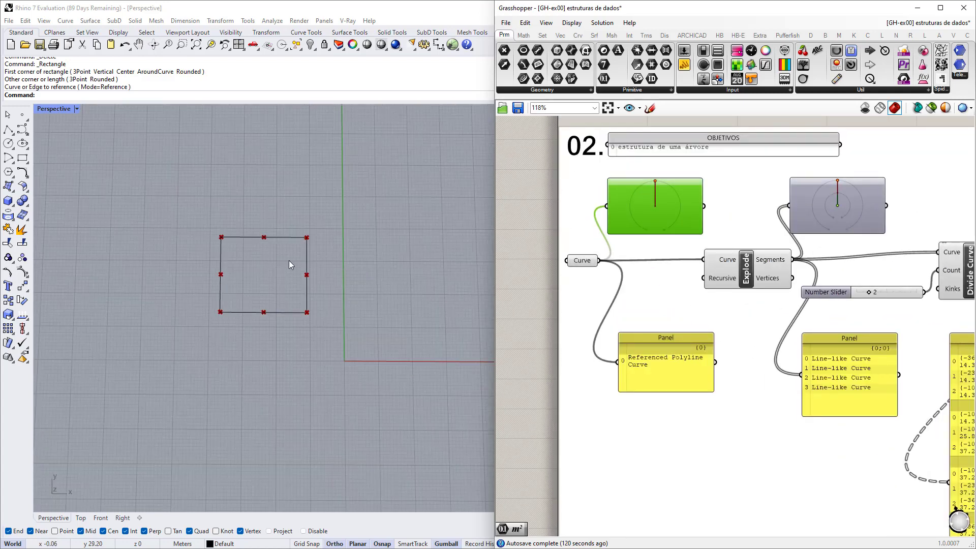
scroll(559, 267, "up", 3)
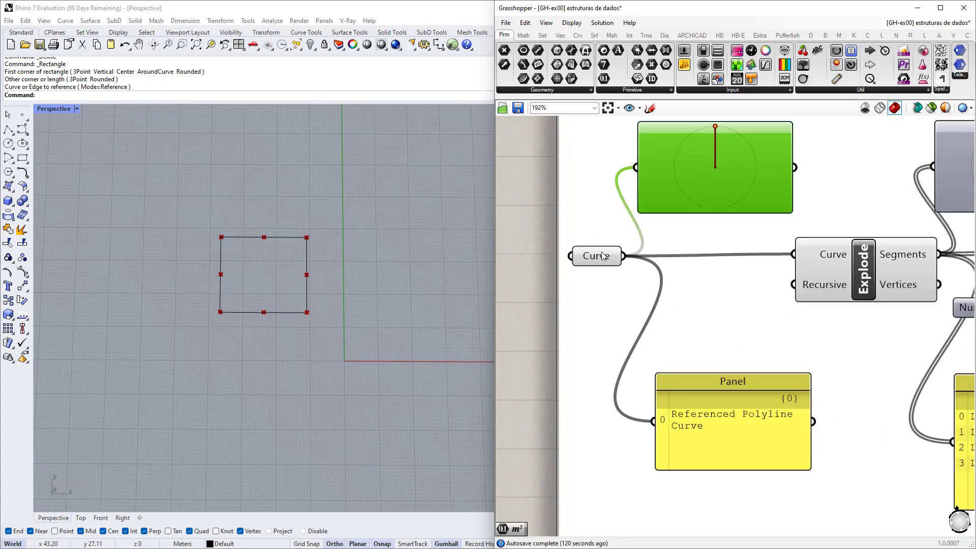
left_click(23, 157)
scroll(97, 213, "down", 2)
left_click(201, 292)
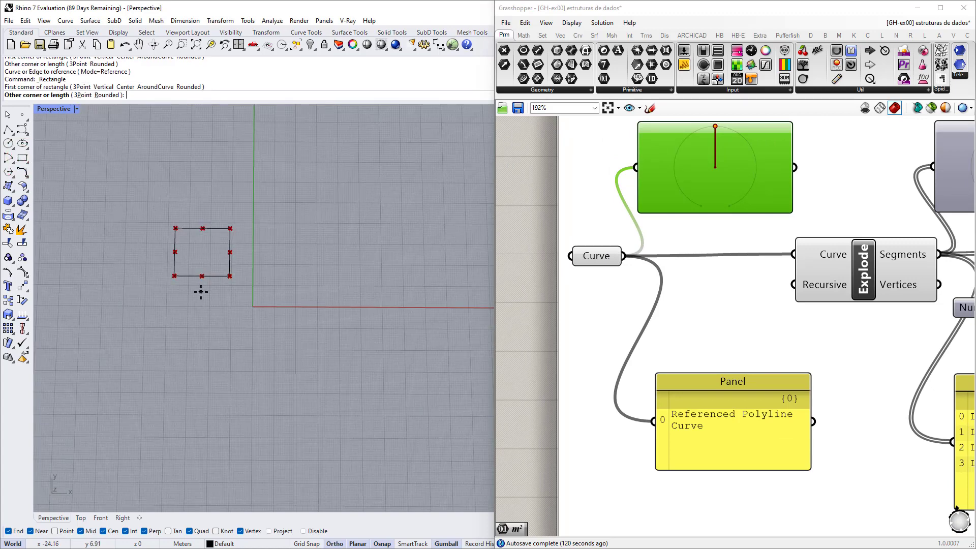
left_click(315, 369)
scroll(221, 312, "up", 2)
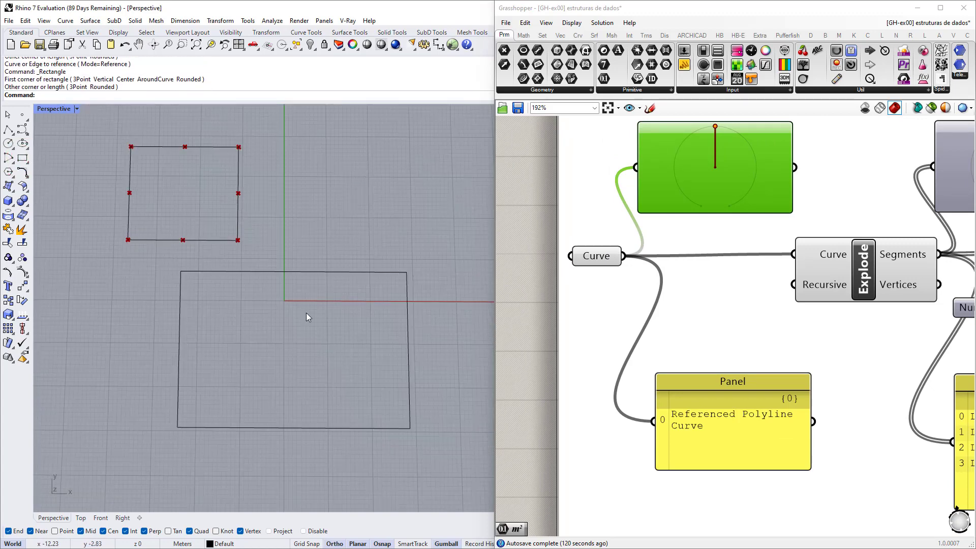
Clear the Curve parameter's stored value and reference both rectangles in it as multiple curves
right_click(595, 258)
left_click(630, 429)
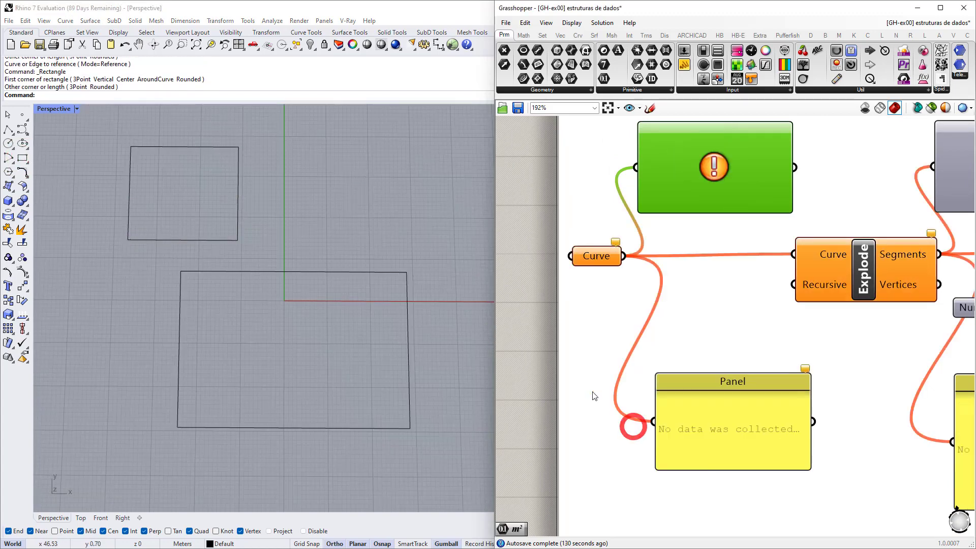
right_click(586, 259)
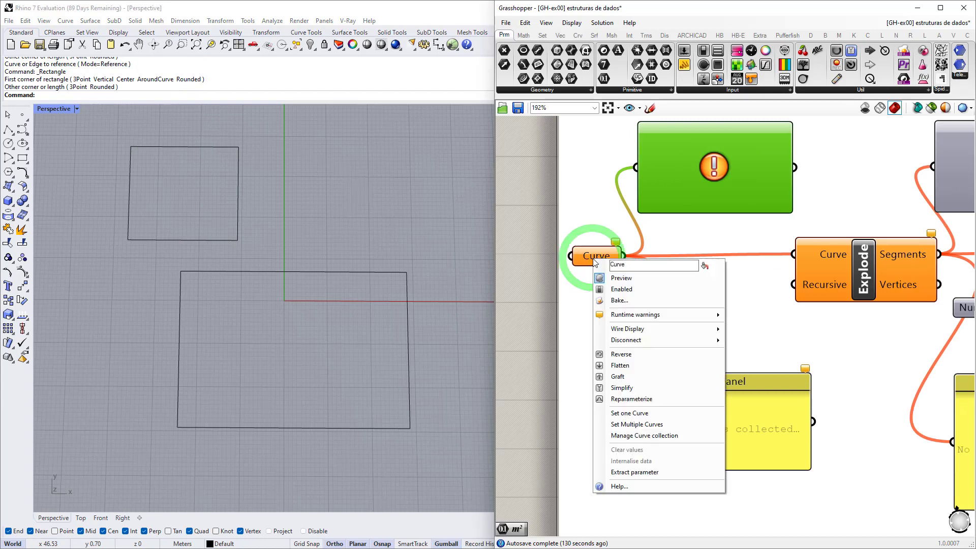
left_click(644, 425)
left_click(205, 241)
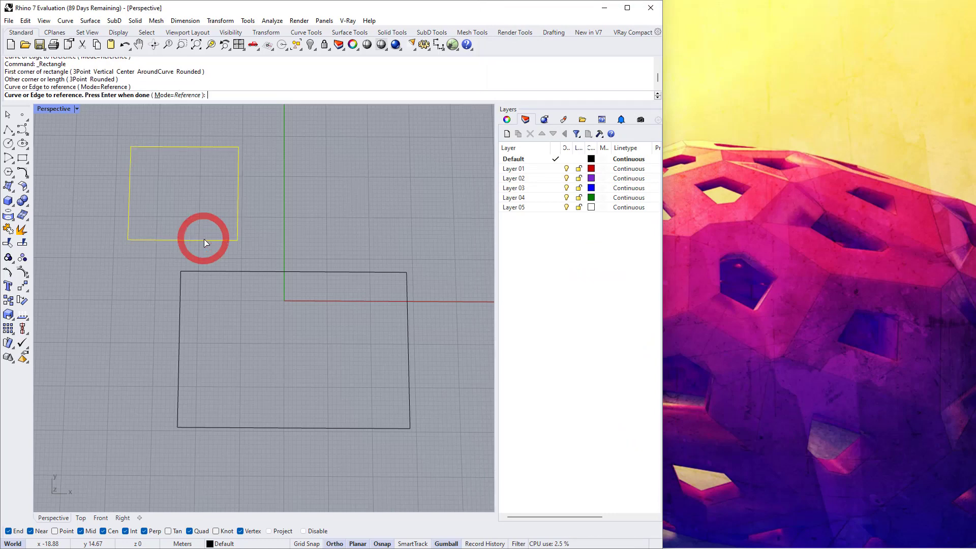
left_click(220, 272)
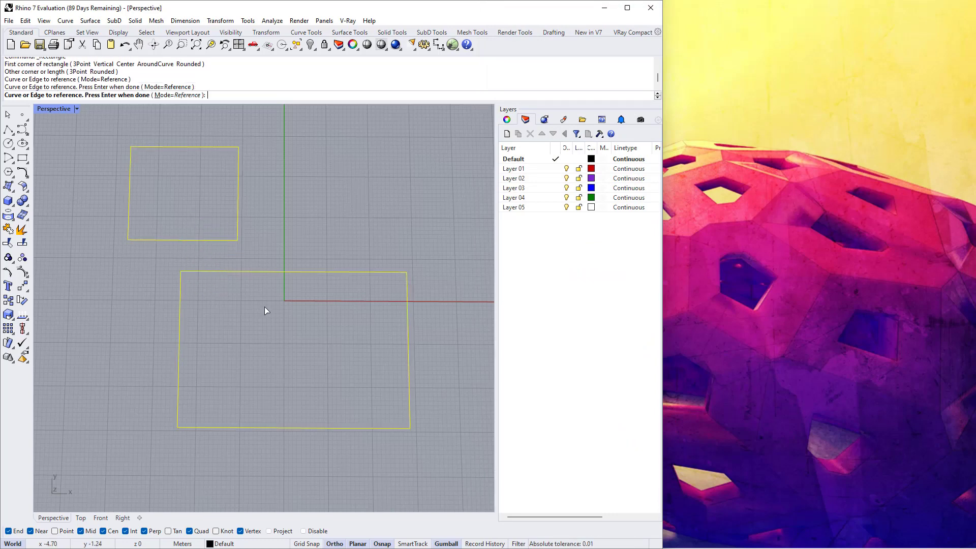
key("Return")
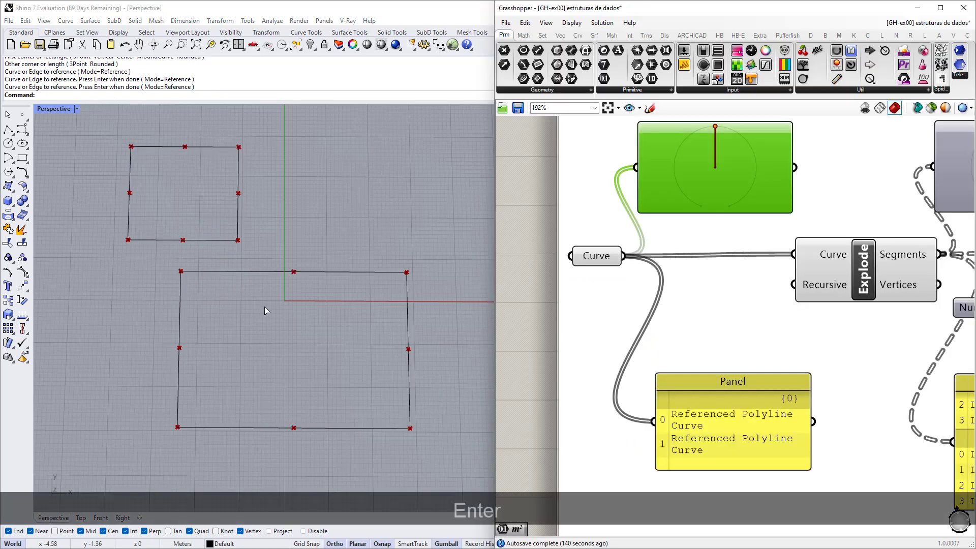
Check the two referenced curves in their Panel and lengthen the exploded segments' Panel to show all its items
scroll(600, 338, "up", 3)
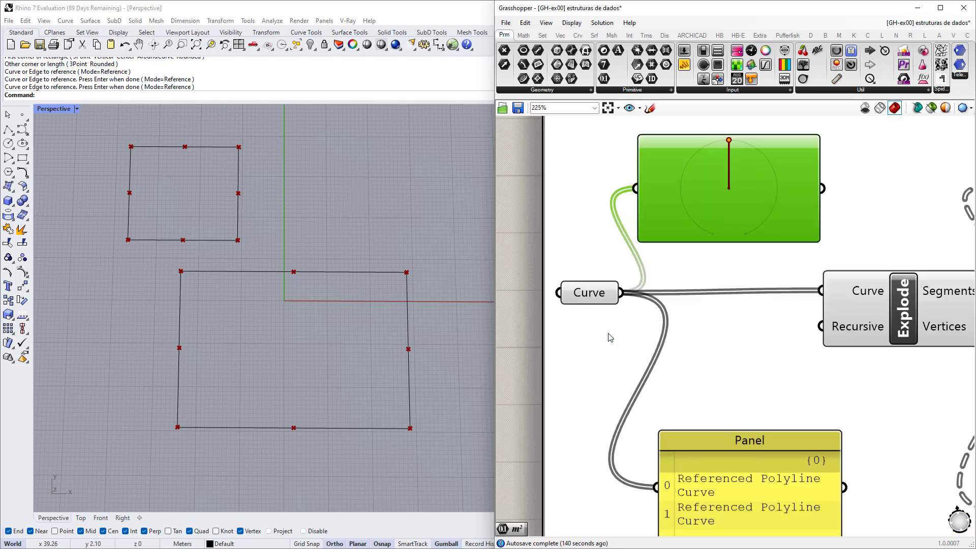
right_click_drag(691, 389, 648, 342)
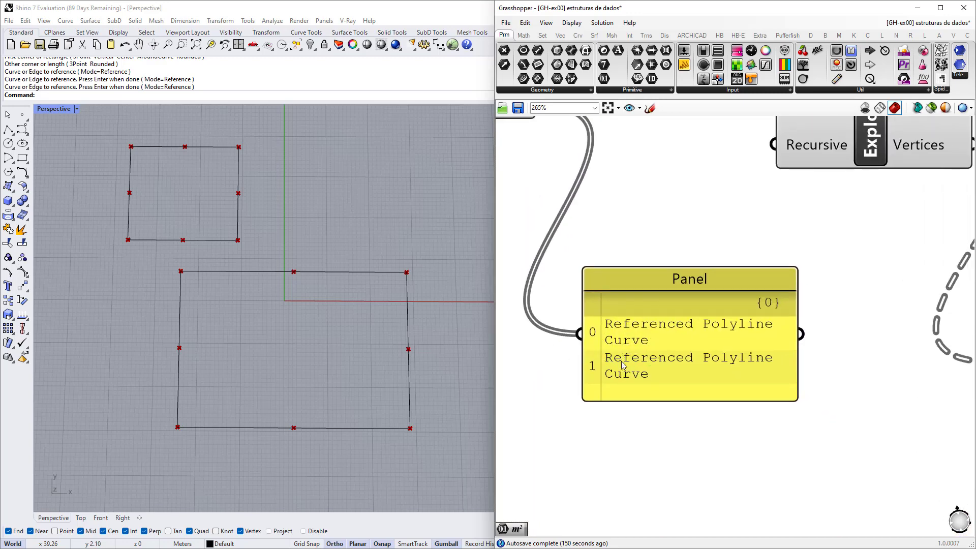
scroll(623, 363, "down", 3)
scroll(638, 277, "up", 3)
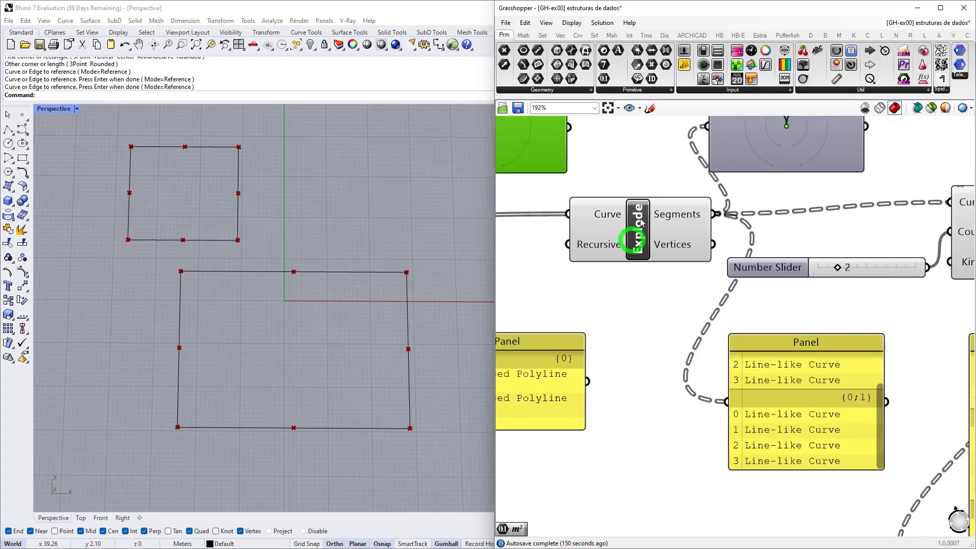
scroll(637, 276, "down", 3)
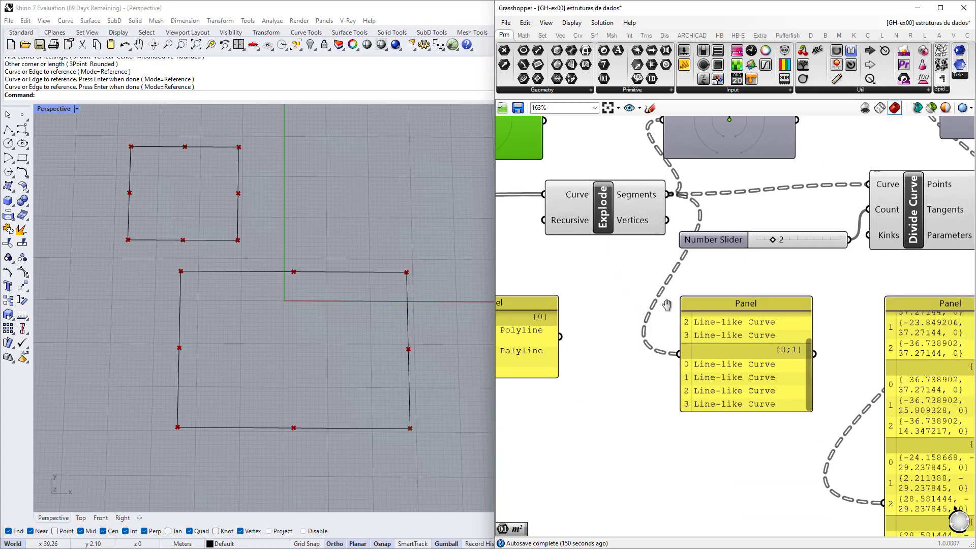
scroll(747, 350, "up", 2)
left_click_drag(747, 350, 741, 408)
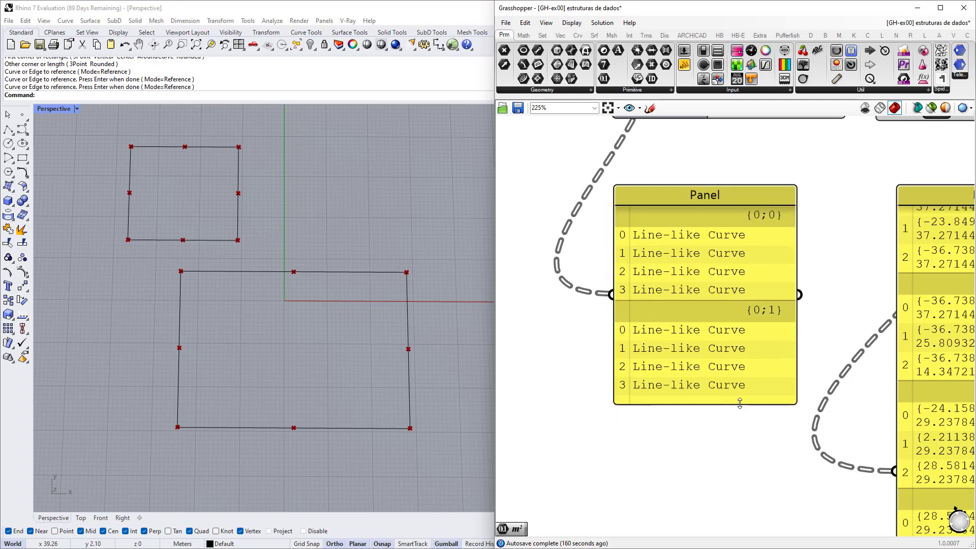
Compare the path and indices of the two referenced curves with the branches of their exploded segments
right_click_drag(666, 326, 842, 371)
scroll(699, 380, "down", 1)
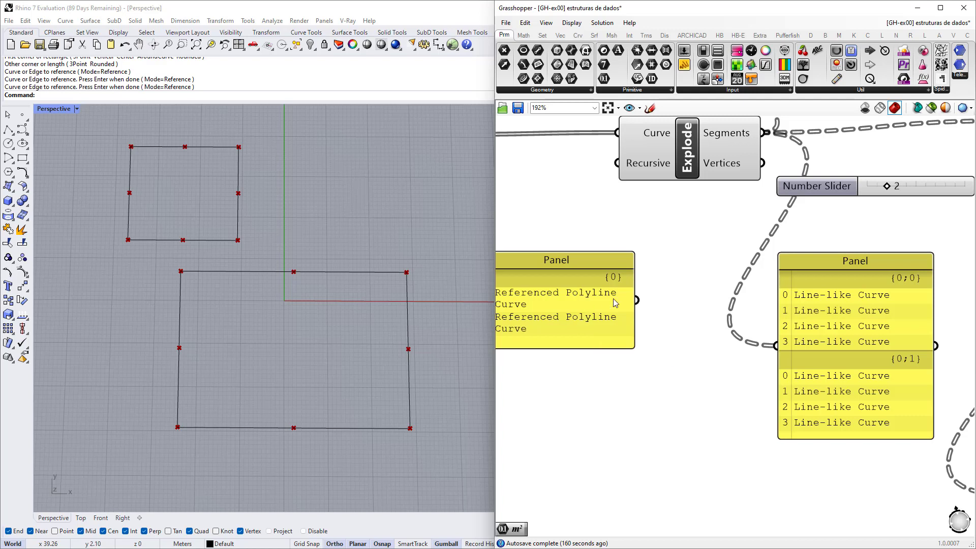
right_click_drag(626, 261, 623, 322)
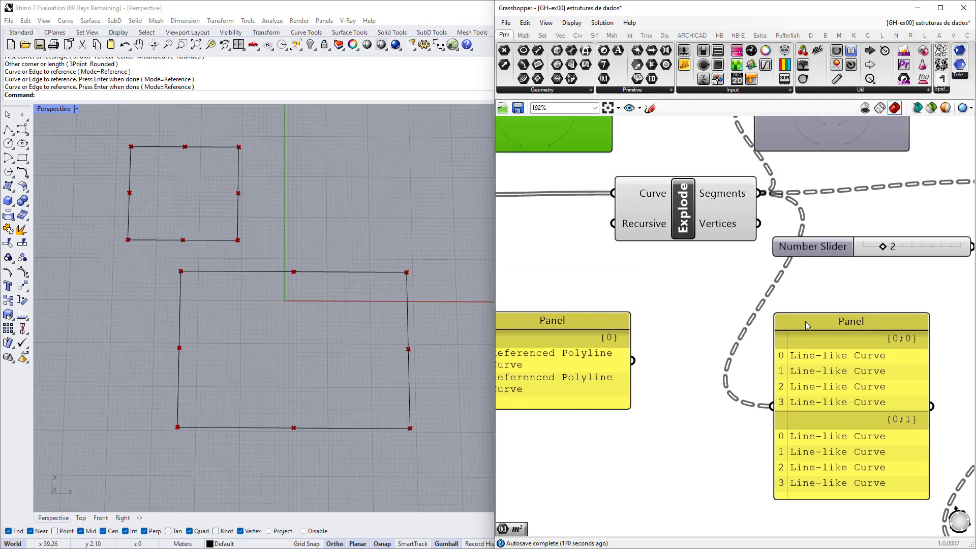
right_click_drag(864, 398, 707, 333)
scroll(722, 351, "up", 2)
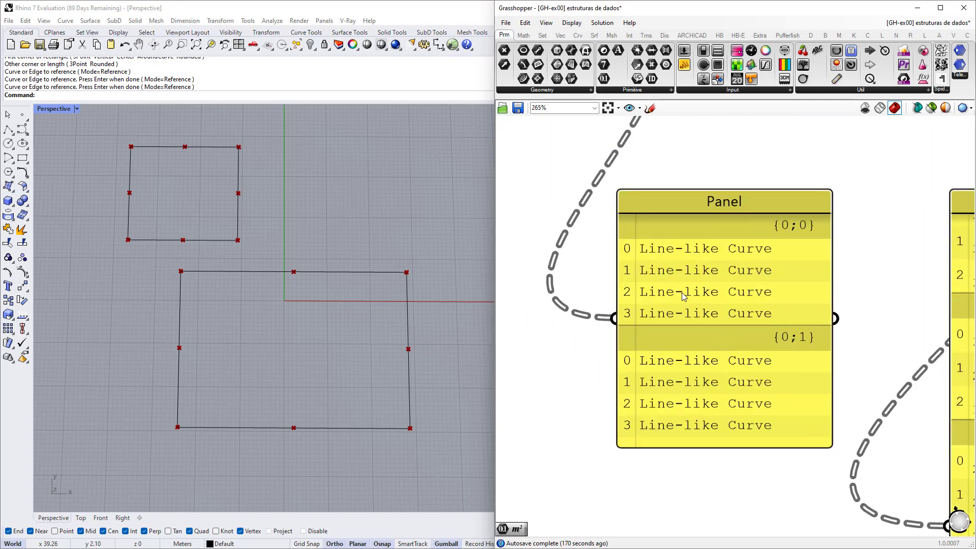
scroll(703, 386, "down", 4)
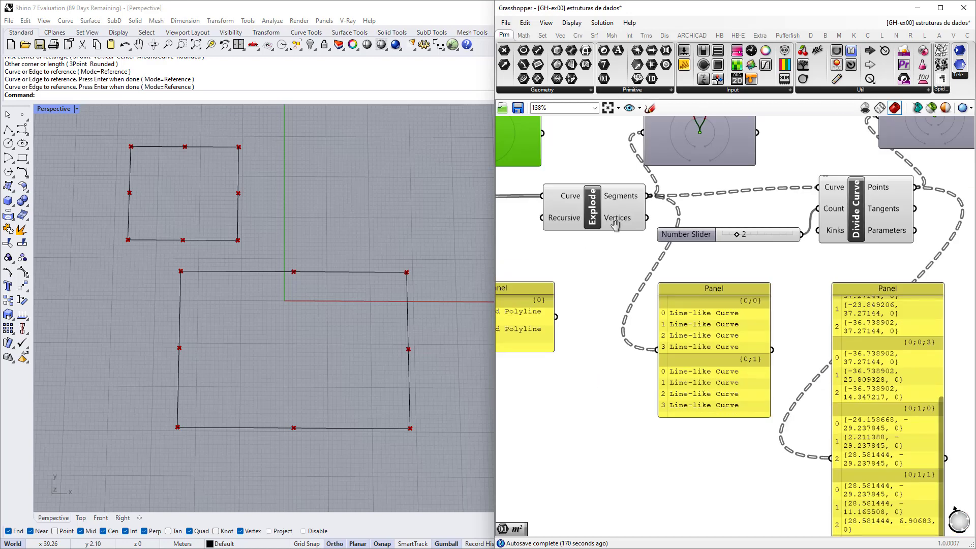
Examine the exploded segments' tree diagram in the Param Viewer and match its branches to the paths in their Panel
right_click_drag(614, 224, 617, 323)
scroll(655, 234, "up", 6)
right_click_drag(741, 266, 672, 304)
scroll(676, 316, "up", 1)
scroll(682, 343, "up", 1)
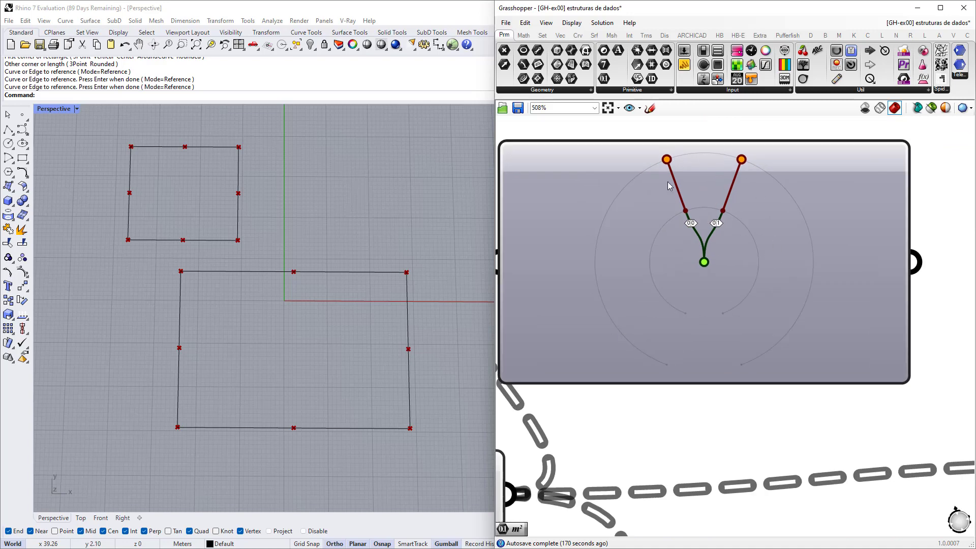
scroll(656, 181, "down", 2)
scroll(651, 179, "down", 4)
right_click_drag(656, 421, 634, 252)
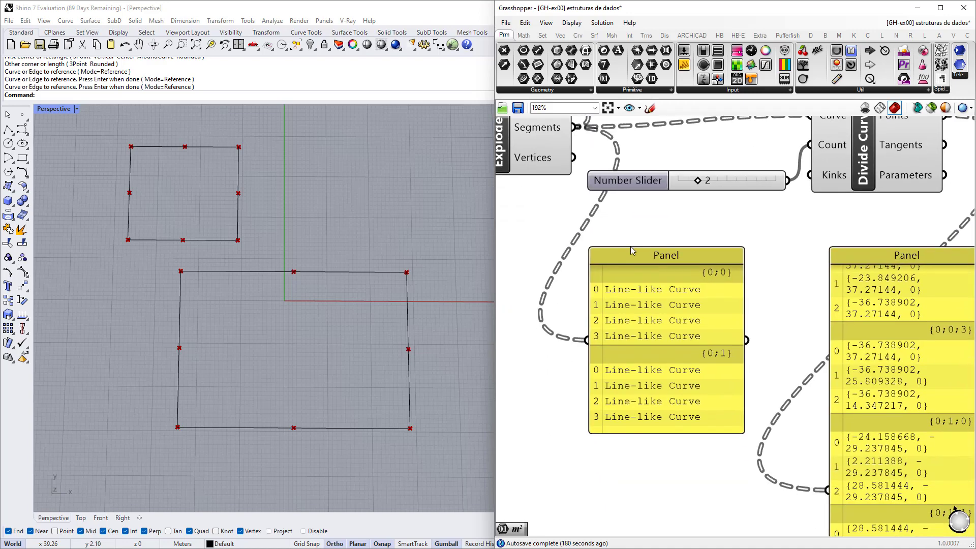
scroll(650, 293, "up", 2)
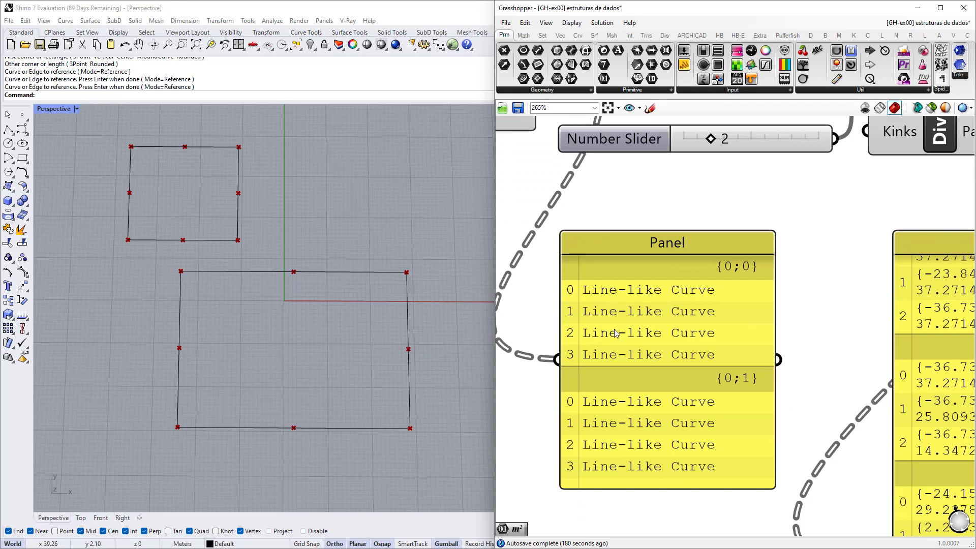
Examine the divided points' tree diagram in the Param Viewer and trace each branch level from the two rectangles
scroll(616, 406, "down", 3)
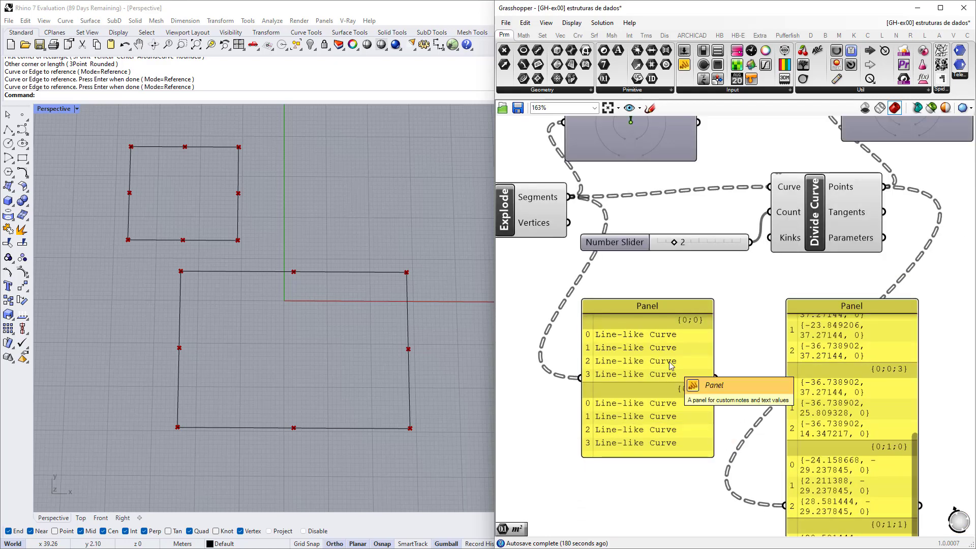
scroll(670, 365, "down", 1)
right_click_drag(771, 230, 641, 355)
scroll(739, 262, "up", 4)
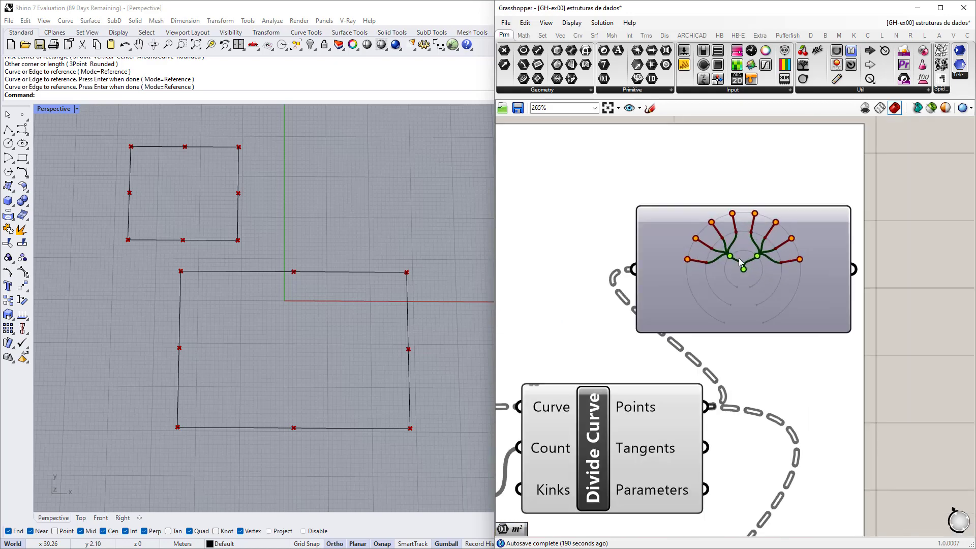
scroll(740, 262, "up", 8)
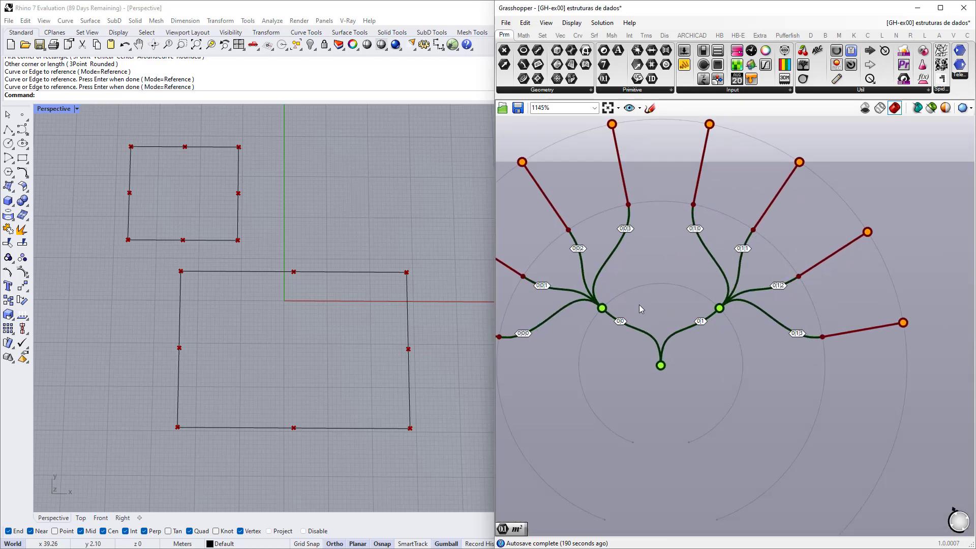
right_click_drag(605, 305, 698, 308)
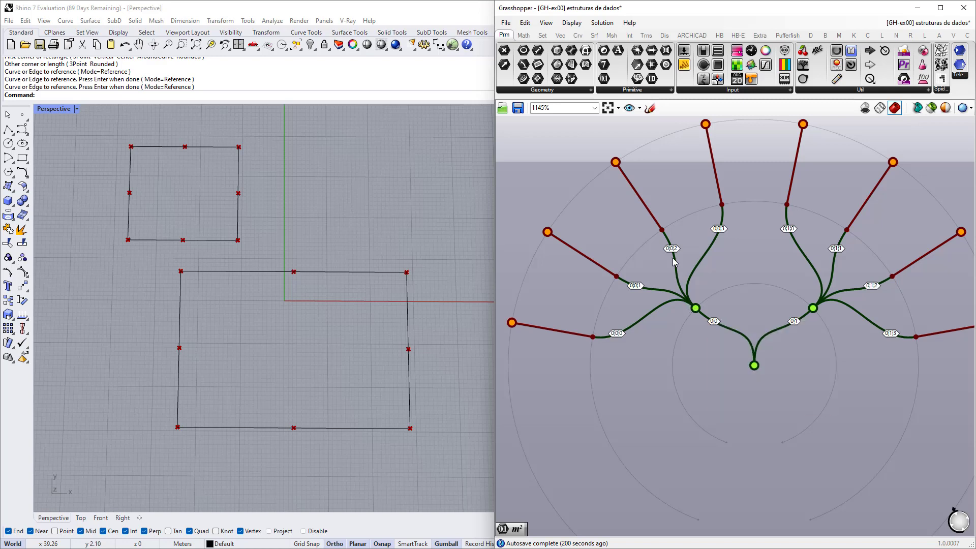
mouse_move(670, 169)
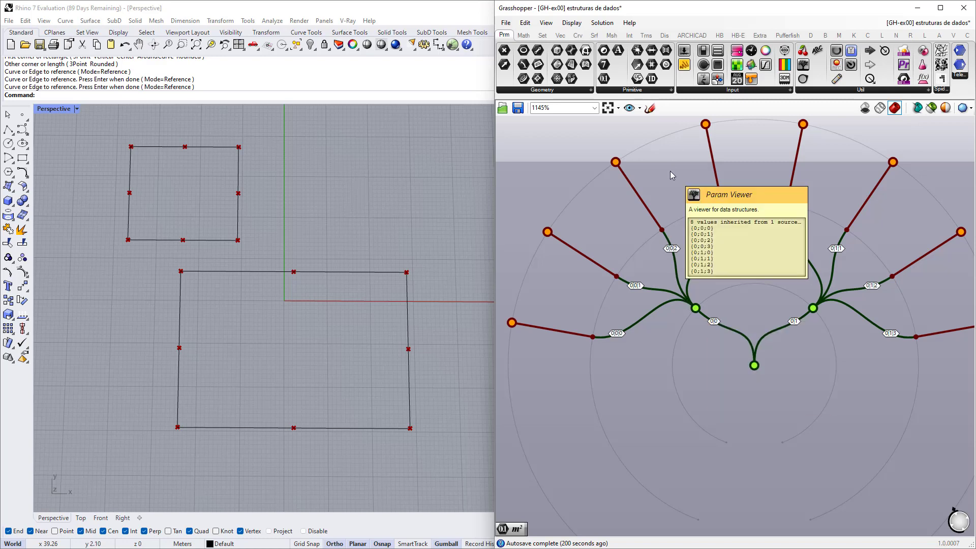
scroll(670, 170, "down", 8)
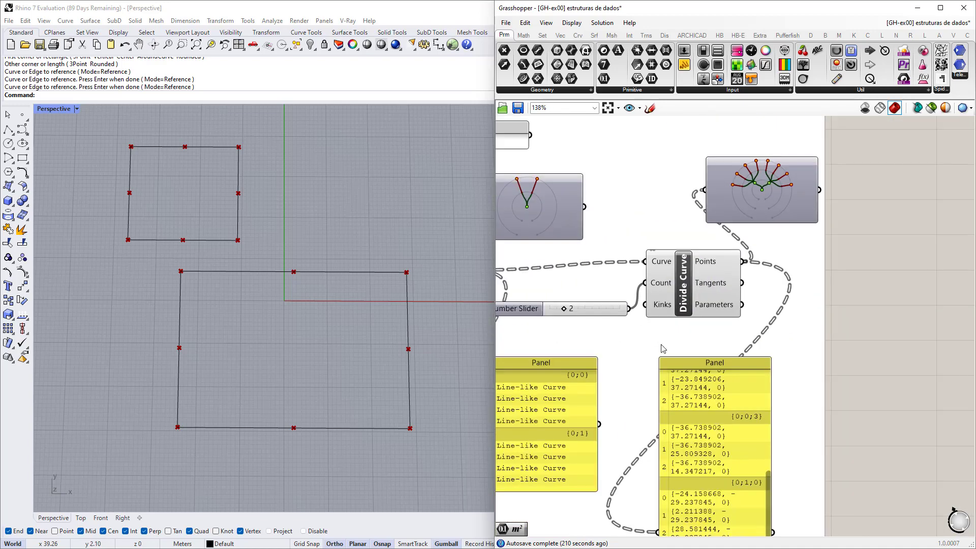
Compare the first paths in the divided points' Panel with the paths and indices in the exploded segments' Panel
right_click_drag(635, 373, 612, 331)
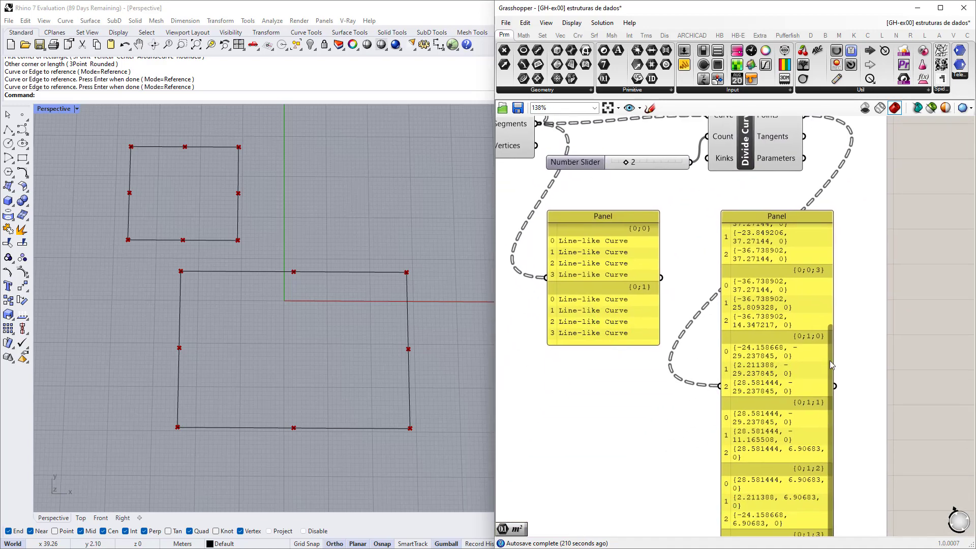
left_click_drag(832, 364, 820, 250)
right_click_drag(771, 227, 711, 223)
scroll(740, 260, "up", 5)
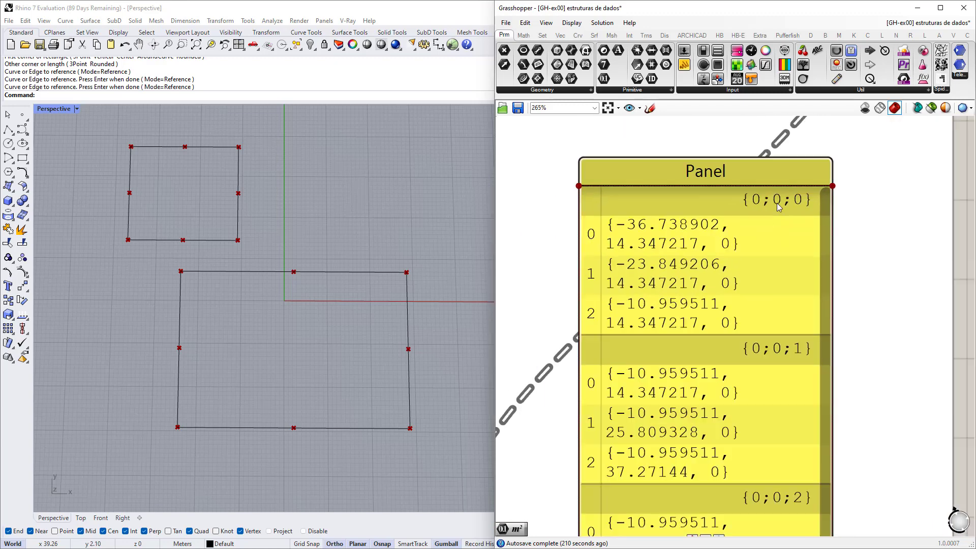
scroll(779, 206, "down", 3)
scroll(741, 224, "up", 6)
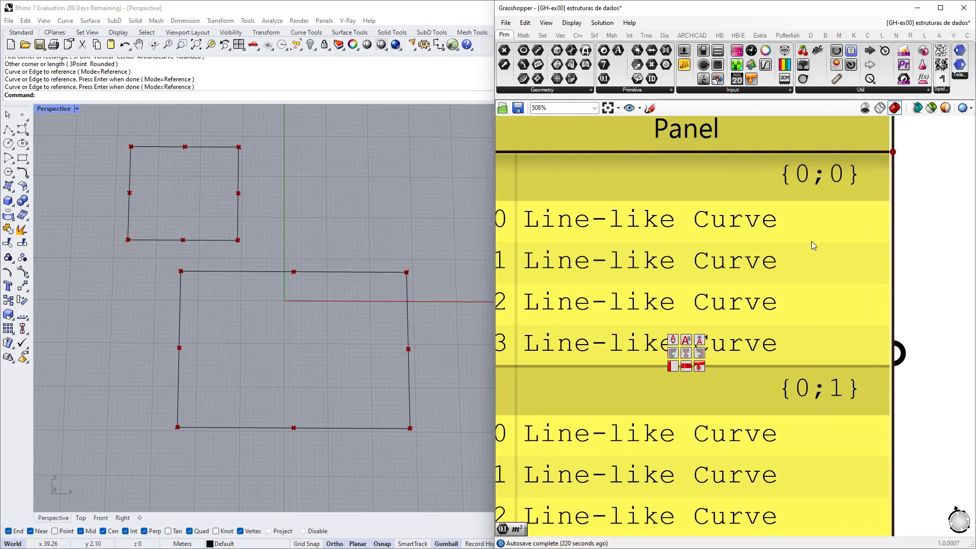
scroll(812, 241, "down", 1)
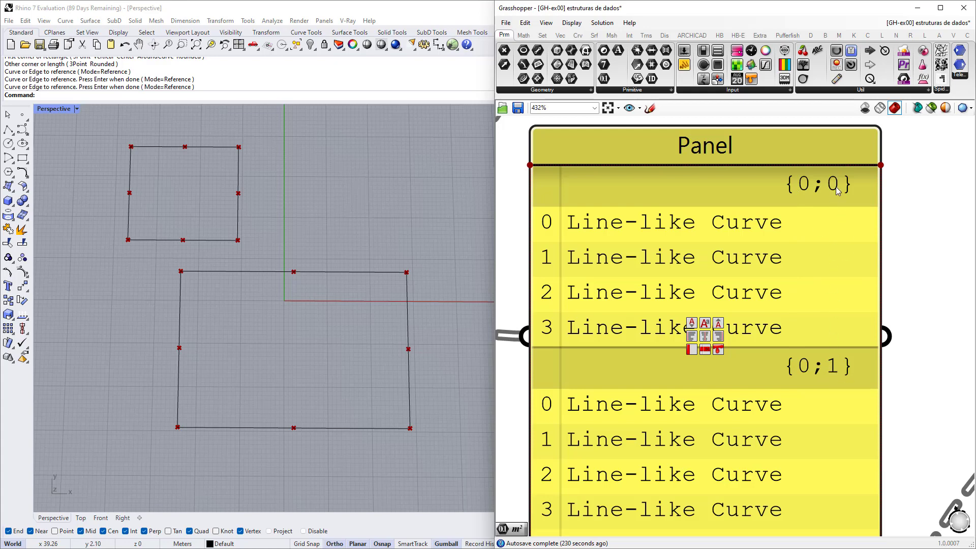
scroll(837, 367, "down", 5)
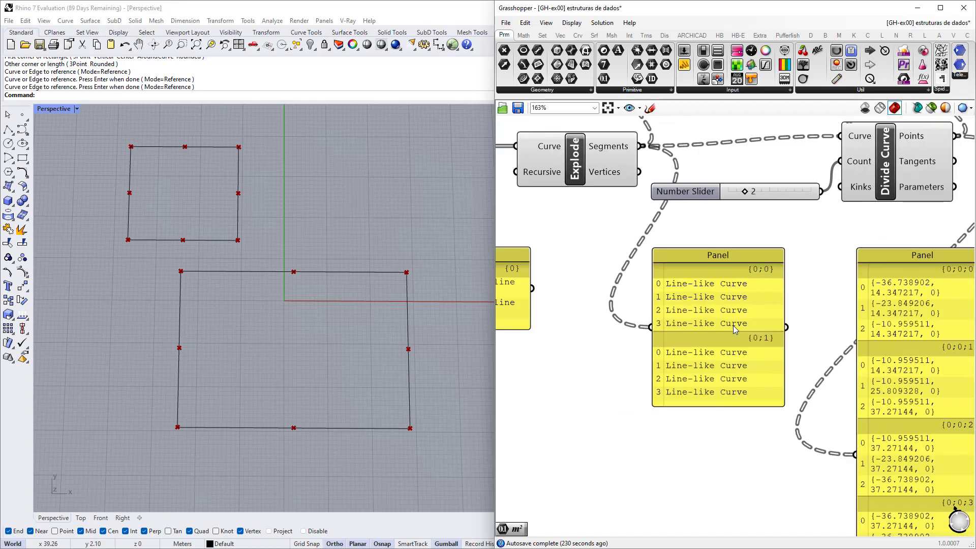
right_click_drag(898, 322, 695, 248)
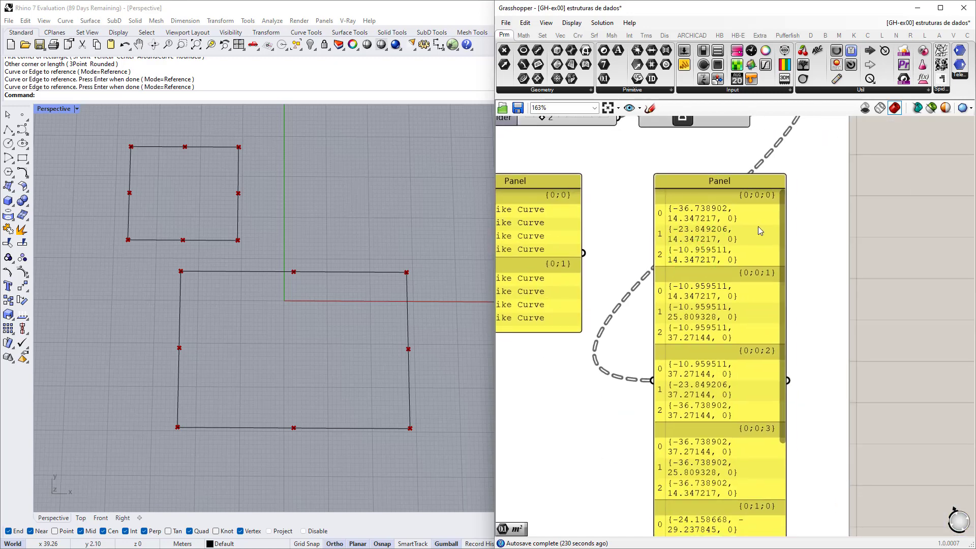
scroll(685, 224, "up", 3)
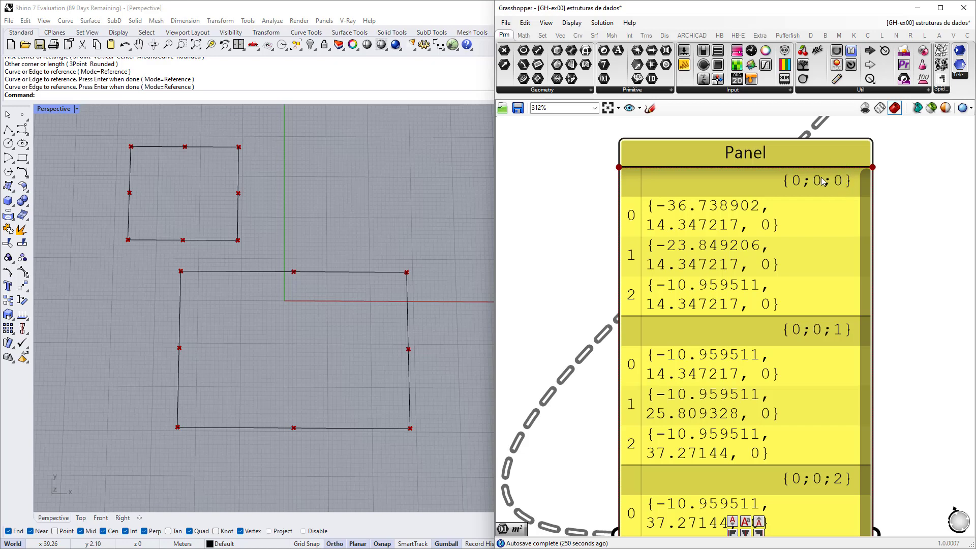
scroll(826, 163, "down", 3)
right_click_drag(852, 215, 880, 219)
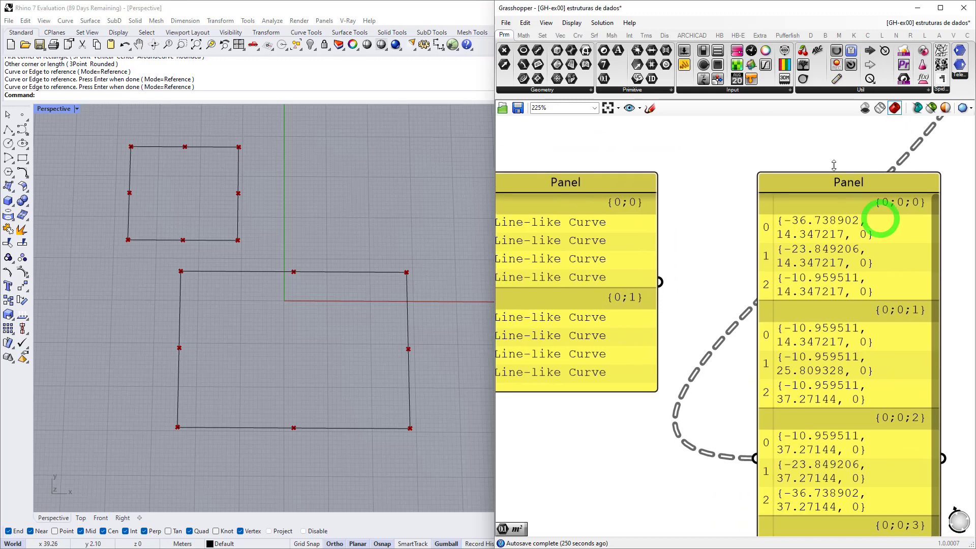
Sketch freehand circles and arrows linking the segments' path {0;0} and indices 0 and 1 to the divided points' paths, and discard the sketch
right_click_drag(685, 176, 726, 173)
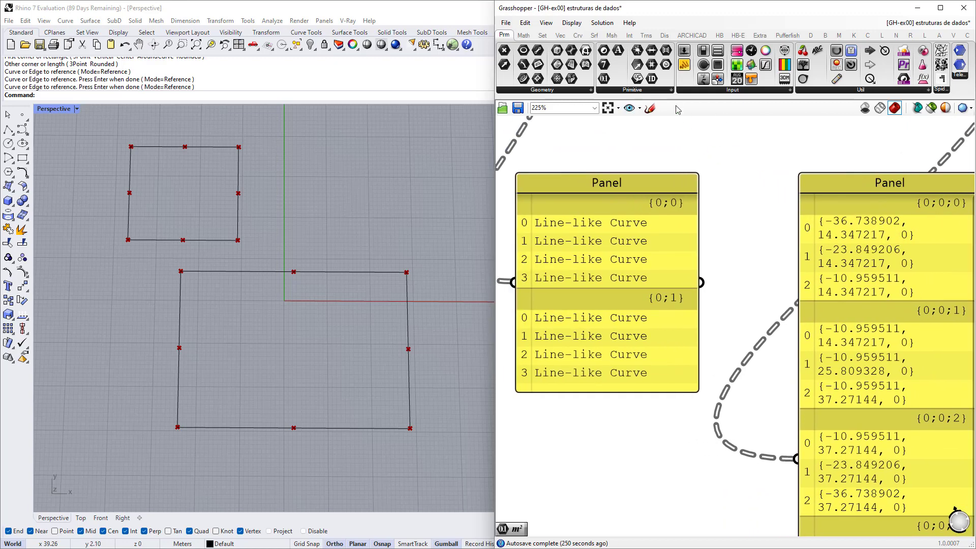
left_click(650, 108)
mouse_move(524, 216)
left_mouse_down()
mouse_move(514, 225)
mouse_move(522, 233)
mouse_move(533, 224)
mouse_move(522, 217)
mouse_move(525, 183)
mouse_move(656, 152)
mouse_move(894, 143)
mouse_move(954, 153)
mouse_move(967, 200)
mouse_move(963, 188)
left_mouse_up()
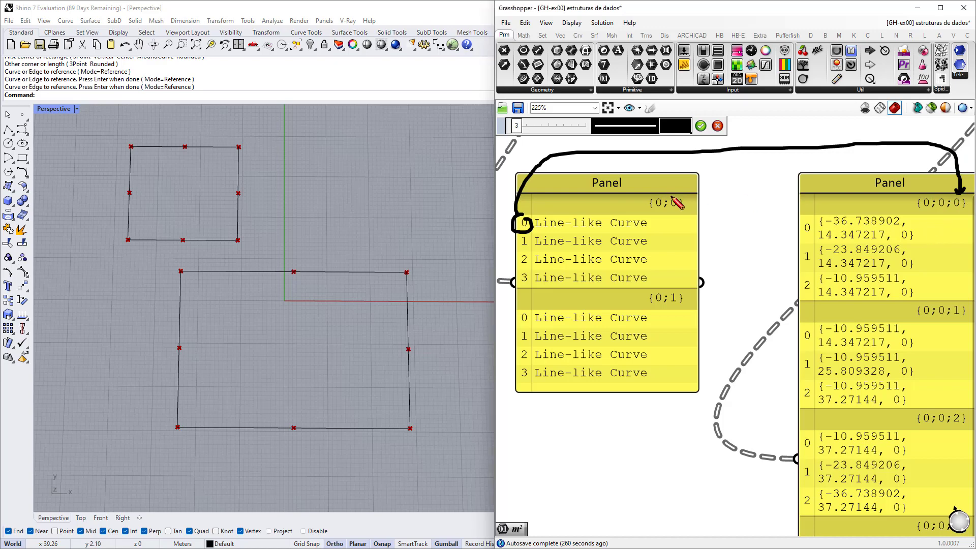
mouse_move(671, 197)
left_mouse_down()
mouse_move(672, 208)
mouse_move(743, 172)
mouse_move(911, 169)
mouse_move(947, 196)
mouse_move(948, 185)
left_mouse_up()
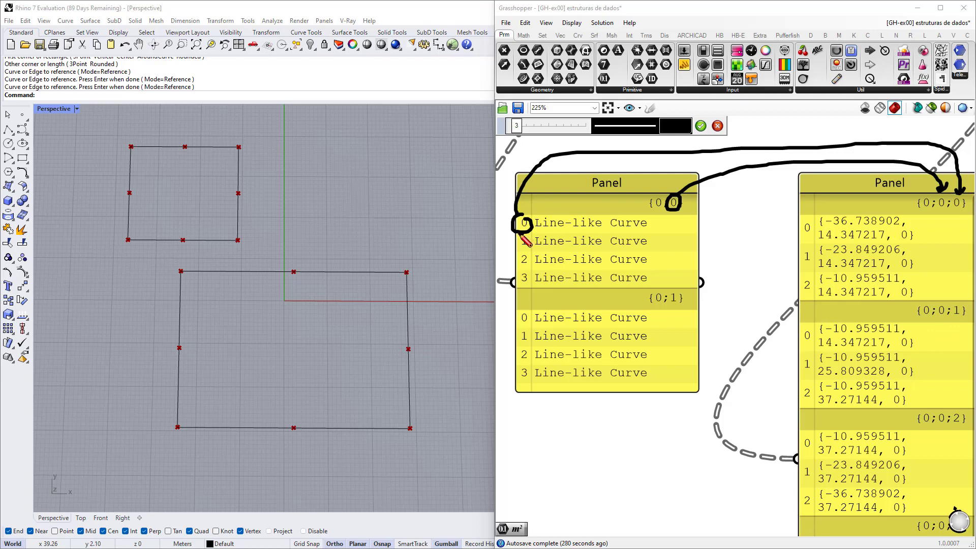
mouse_move(523, 235)
left_mouse_down()
mouse_move(514, 249)
mouse_move(533, 243)
mouse_move(517, 243)
left_mouse_up()
mouse_move(963, 305)
left_mouse_down()
mouse_move(952, 320)
mouse_move(965, 317)
mouse_move(958, 299)
left_mouse_up()
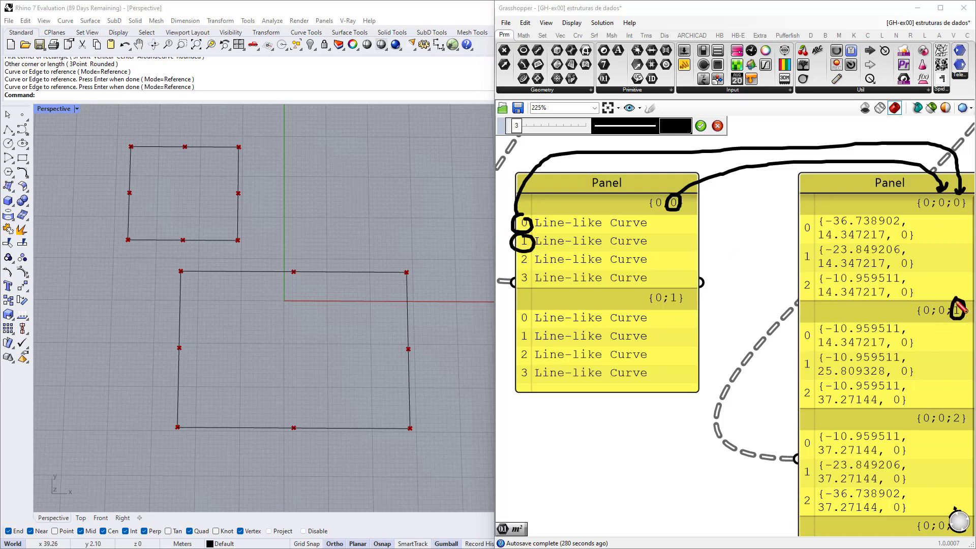
mouse_move(662, 198)
left_mouse_down()
mouse_move(648, 205)
mouse_move(664, 210)
mouse_move(657, 201)
left_mouse_up()
mouse_move(944, 304)
left_mouse_down()
mouse_move(933, 311)
mouse_move(941, 319)
mouse_move(947, 306)
left_mouse_up()
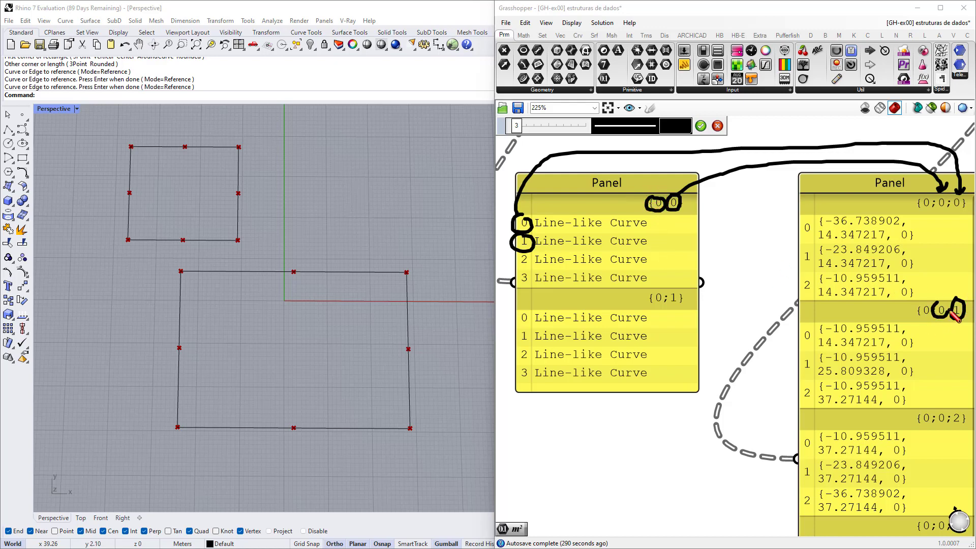
left_click(717, 125)
Read through the first rectangle's branches, {0;0;0} to {0;0;3}, in the divided points' Panel
right_click_drag(859, 309, 724, 241)
scroll(812, 161, "up", 2)
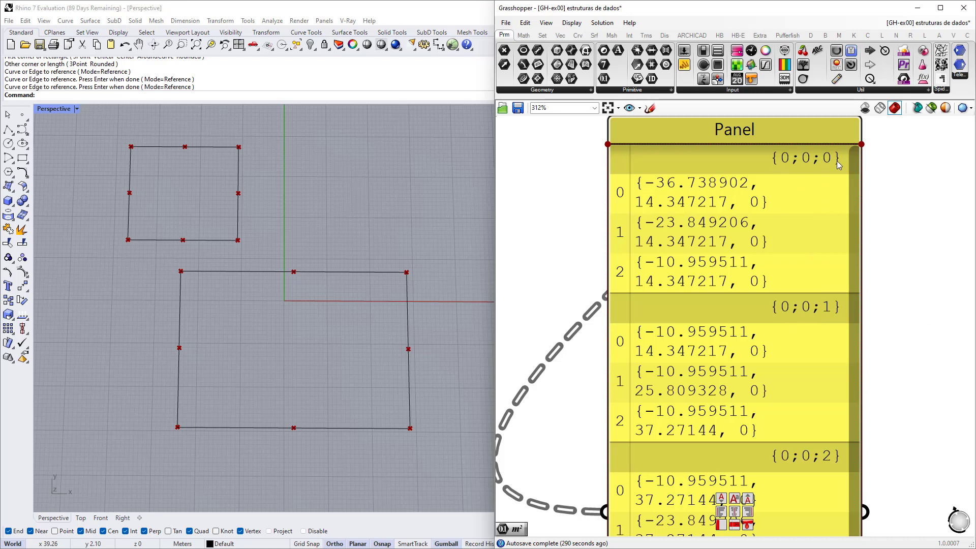
right_click_drag(839, 312, 837, 253)
right_click_drag(769, 382, 765, 282)
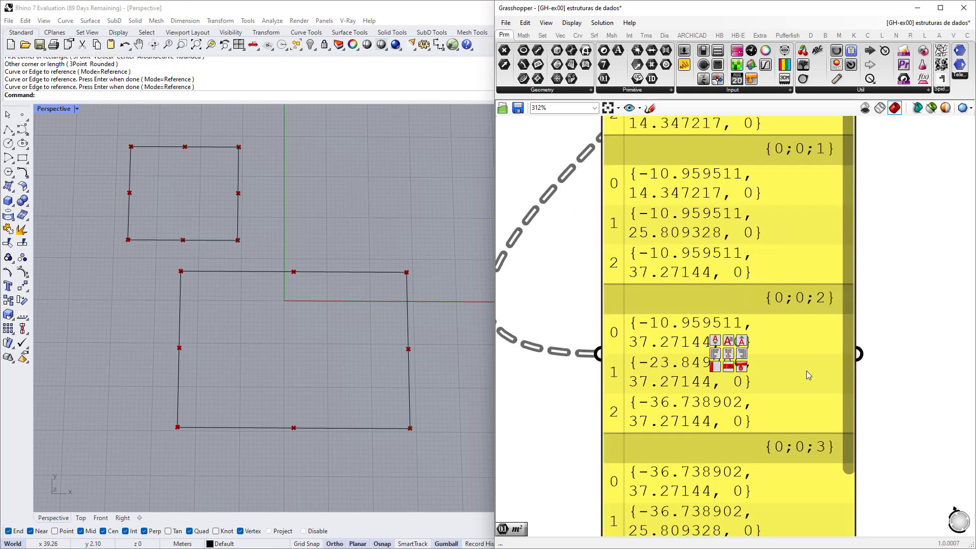
right_click_drag(778, 413, 763, 324)
scroll(810, 362, "down", 4)
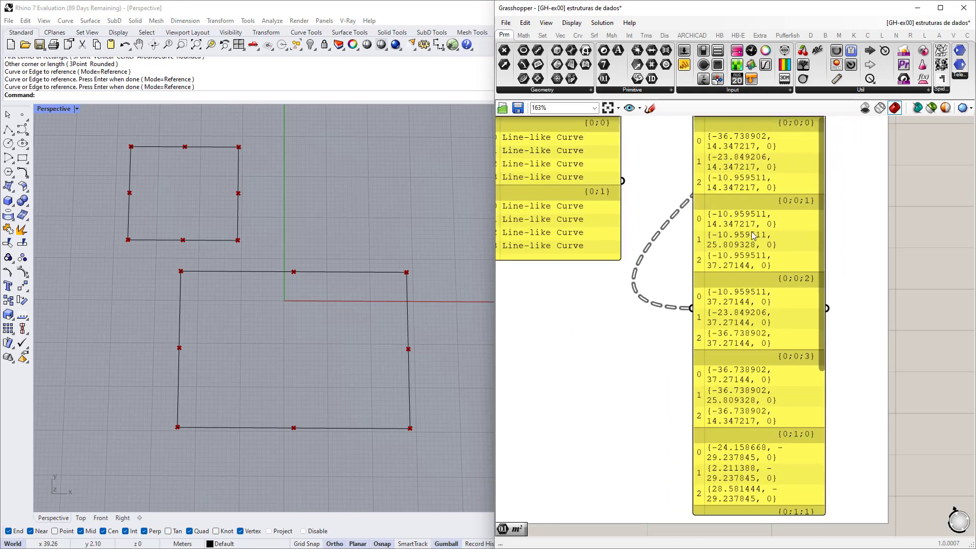
Match the second rectangle's point branches, {0;1;0} to {0;1;3}, to its segments under path {0;1}
right_click_drag(729, 268, 867, 333)
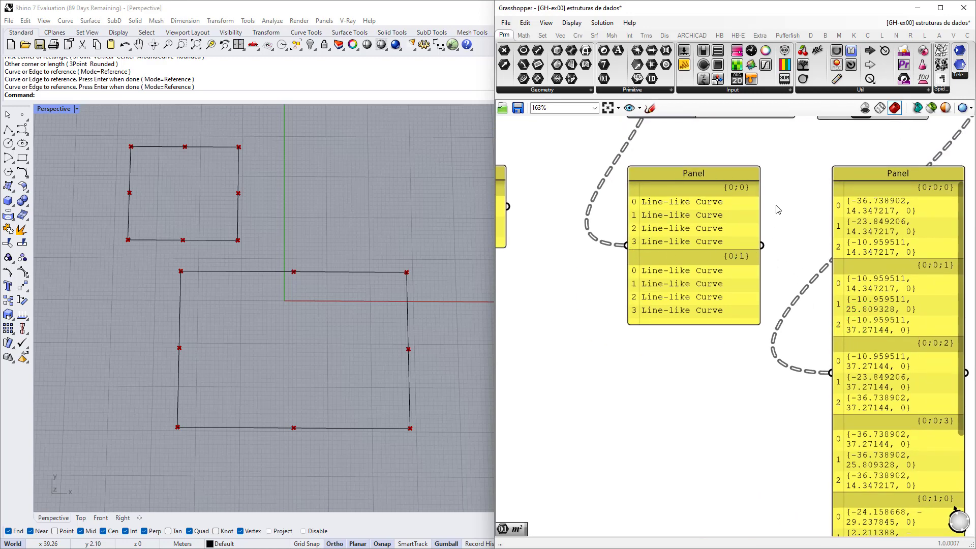
scroll(740, 191, "up", 3)
scroll(732, 192, "down", 2)
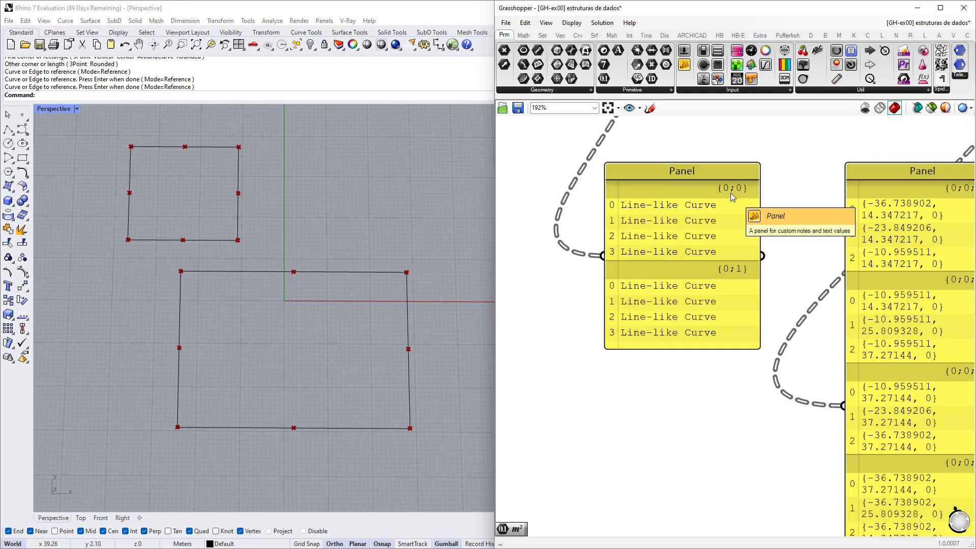
right_click_drag(847, 318, 672, 134)
scroll(816, 341, "up", 1)
right_click_drag(814, 338, 804, 297)
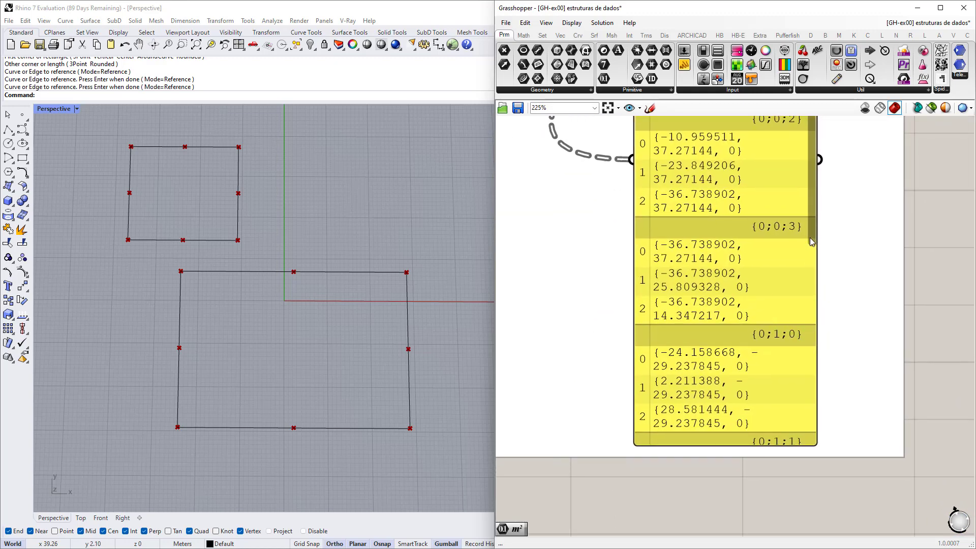
left_click_drag(812, 242, 814, 377)
scroll(750, 280, "up", 3)
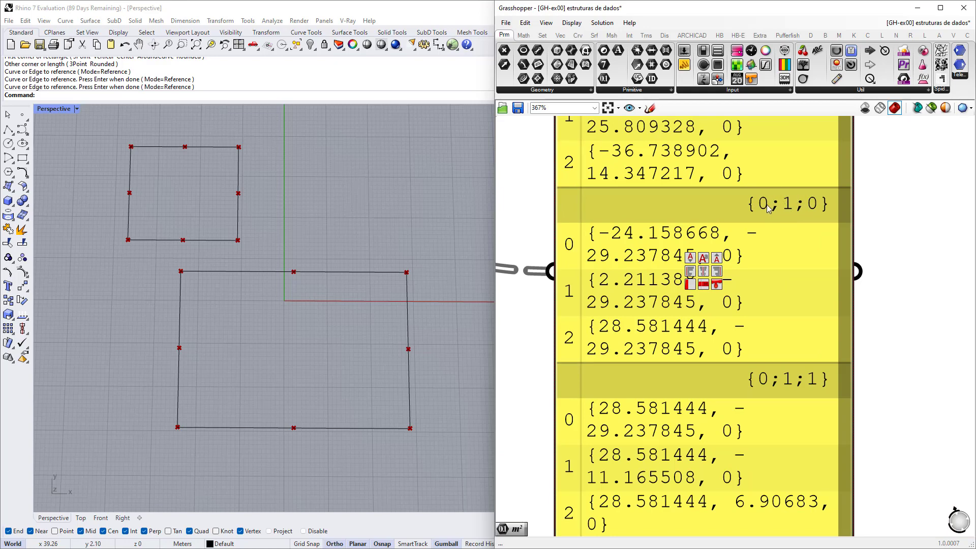
scroll(788, 203, "down", 1)
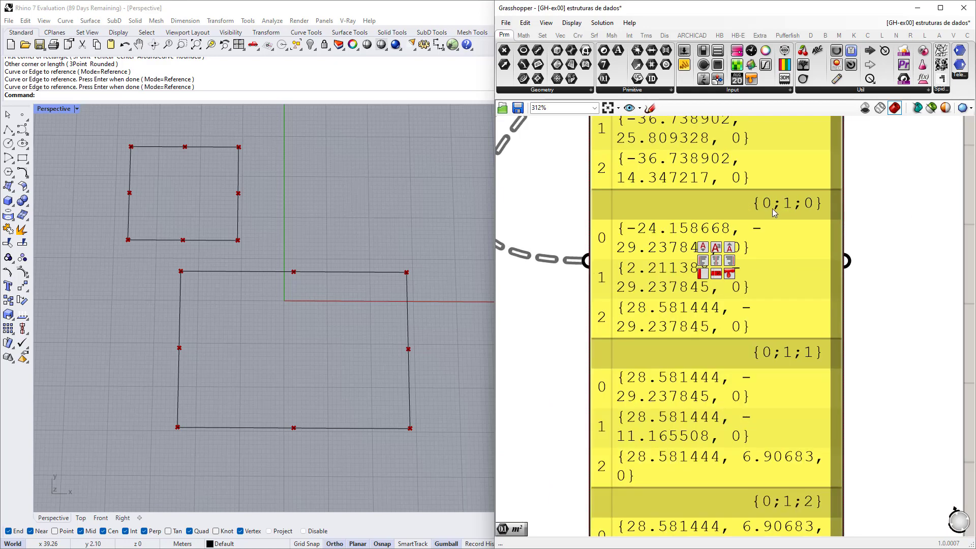
right_click_drag(781, 358, 777, 253)
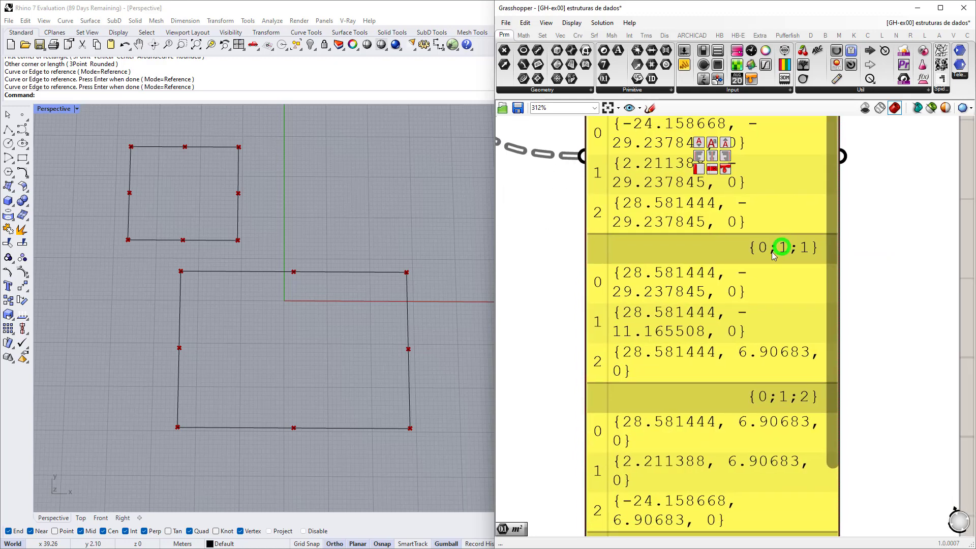
right_click_drag(765, 368, 761, 291)
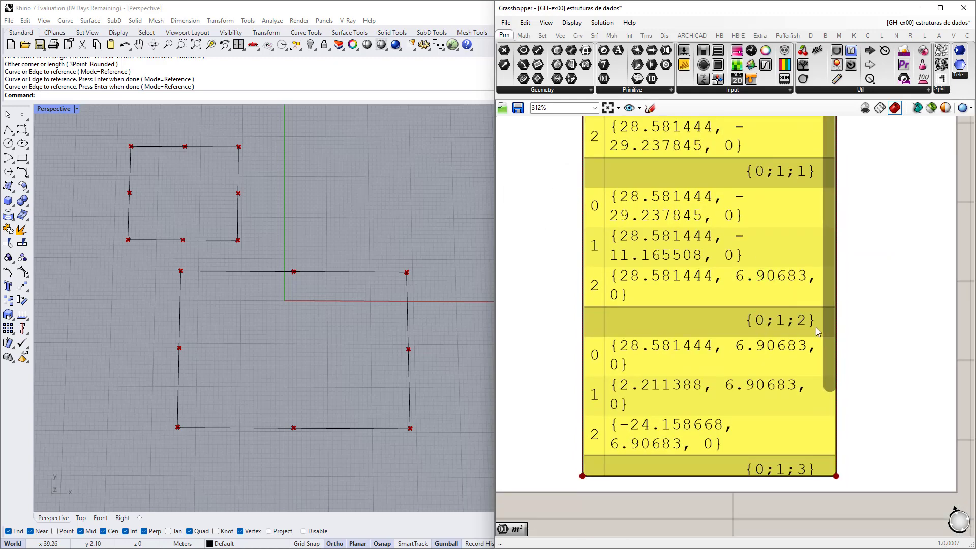
left_click_drag(831, 314, 832, 389)
scroll(795, 355, "down", 8)
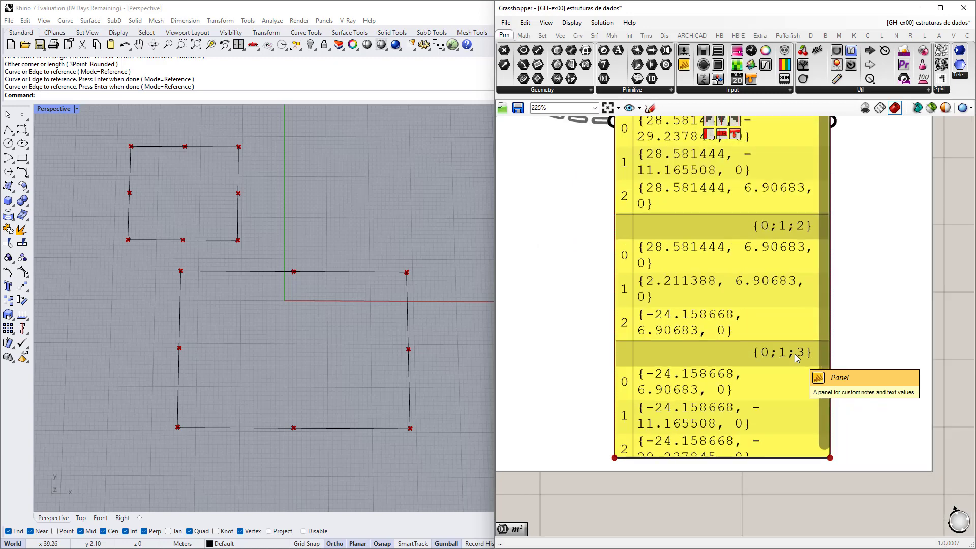
right_click_drag(645, 261, 705, 360)
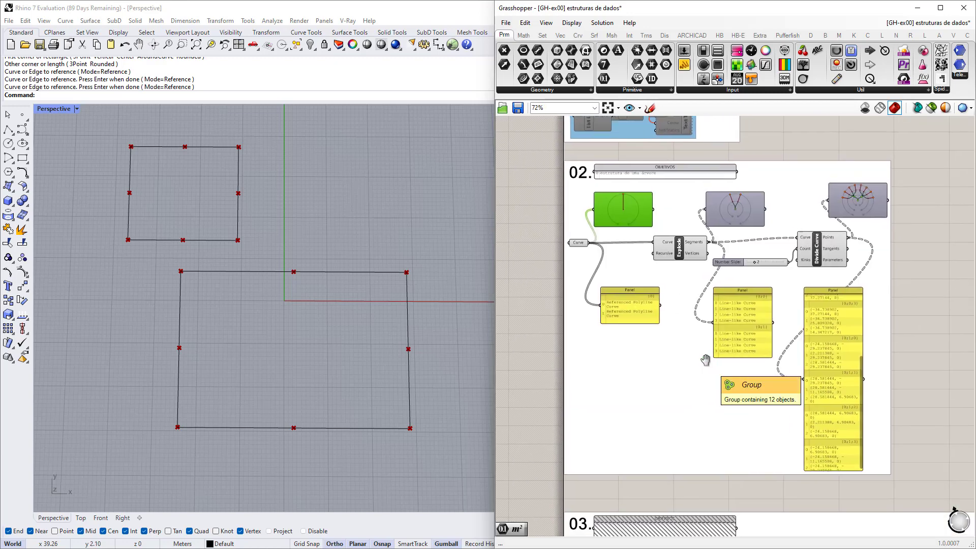
scroll(682, 330, "down", 3)
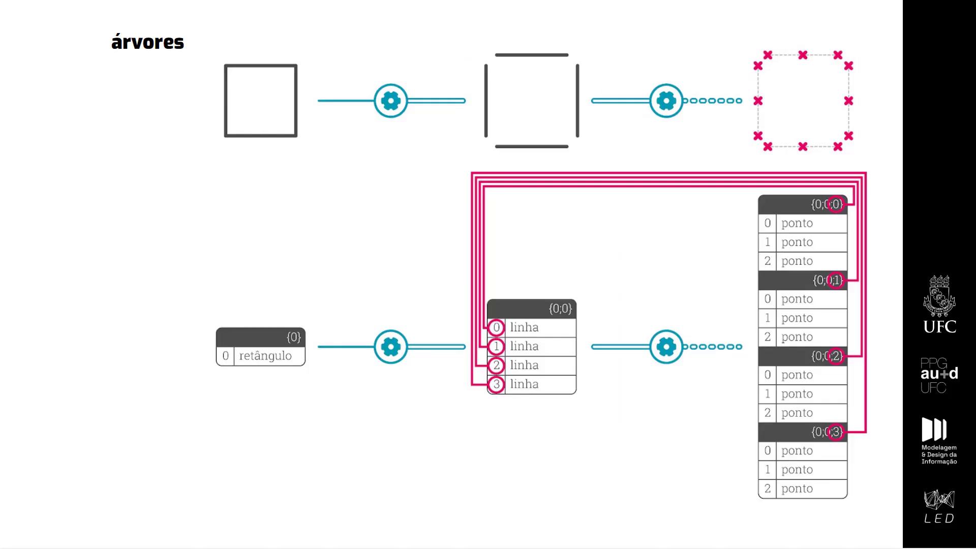
key("Right")
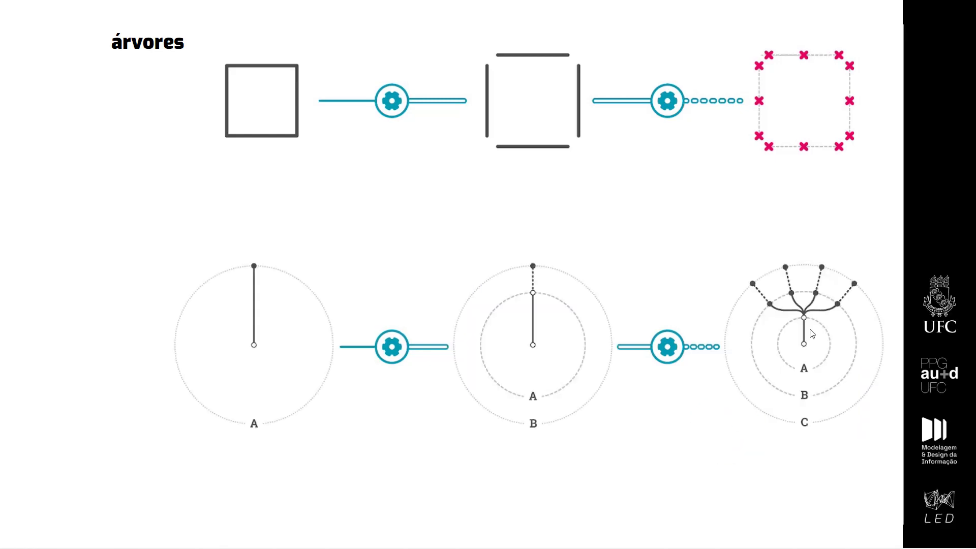
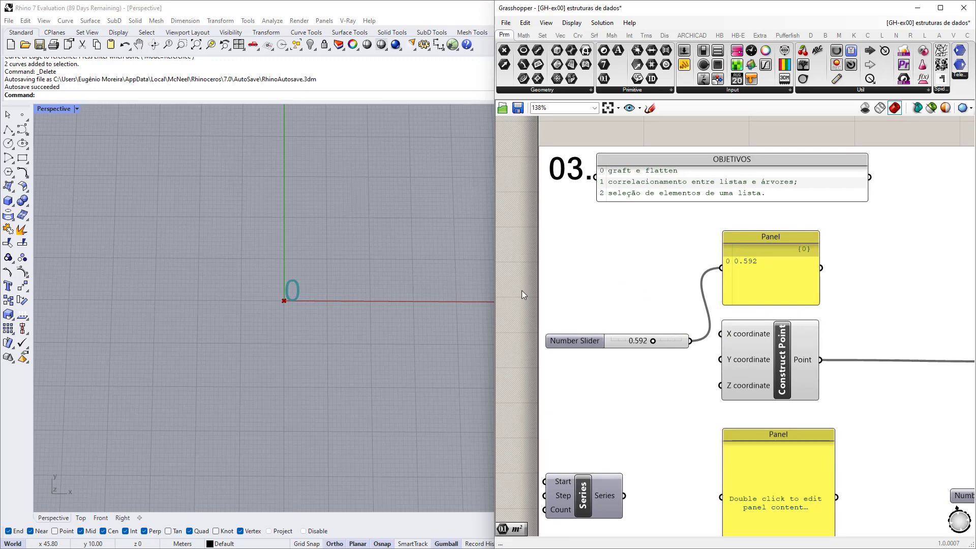
Examine exercise 03's objectives and the Construct Point component's X, Y and Z coordinate inputs
scroll(523, 291, "down", 3)
right_click_drag(522, 292, 545, 254)
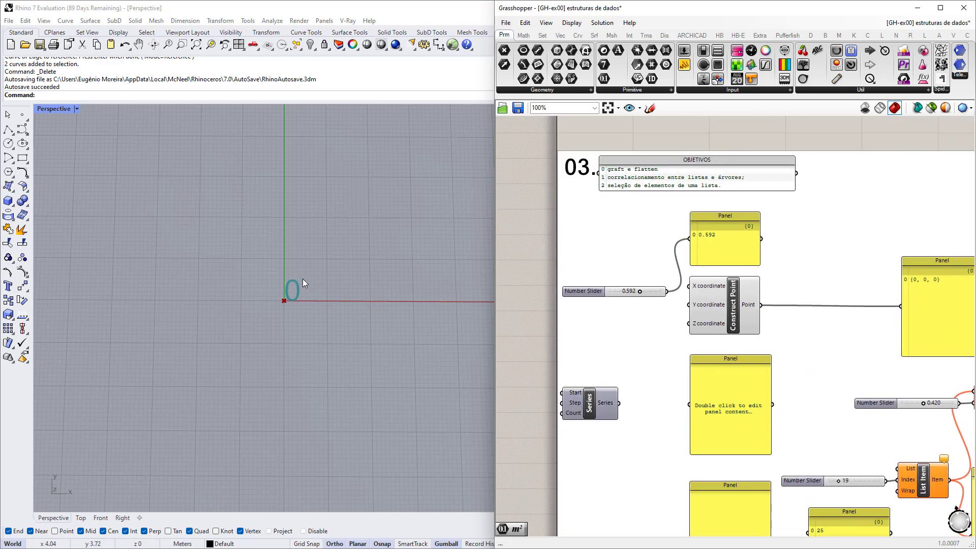
scroll(234, 304, "down", 9)
scroll(288, 279, "up", 10)
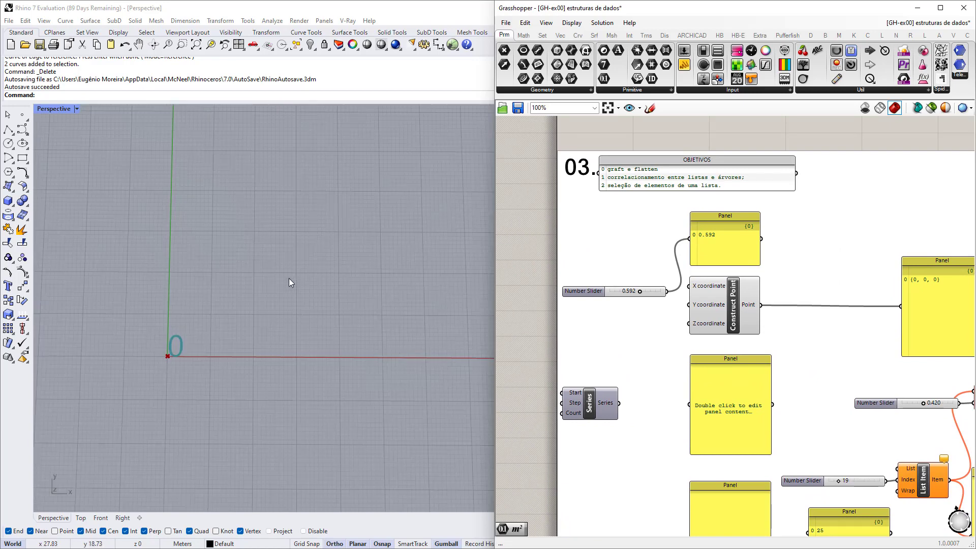
scroll(761, 328, "up", 3)
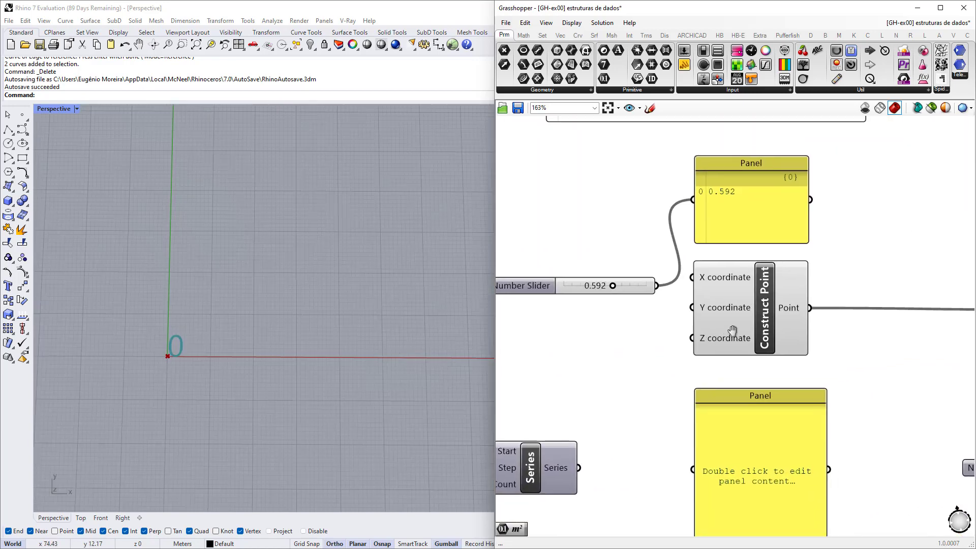
scroll(685, 324, "up", 3)
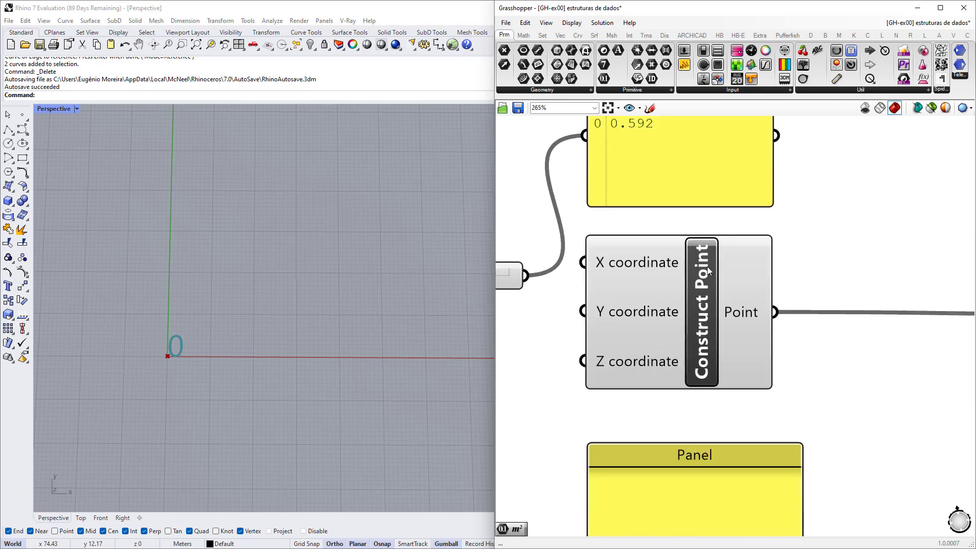
scroll(694, 362, "down", 3)
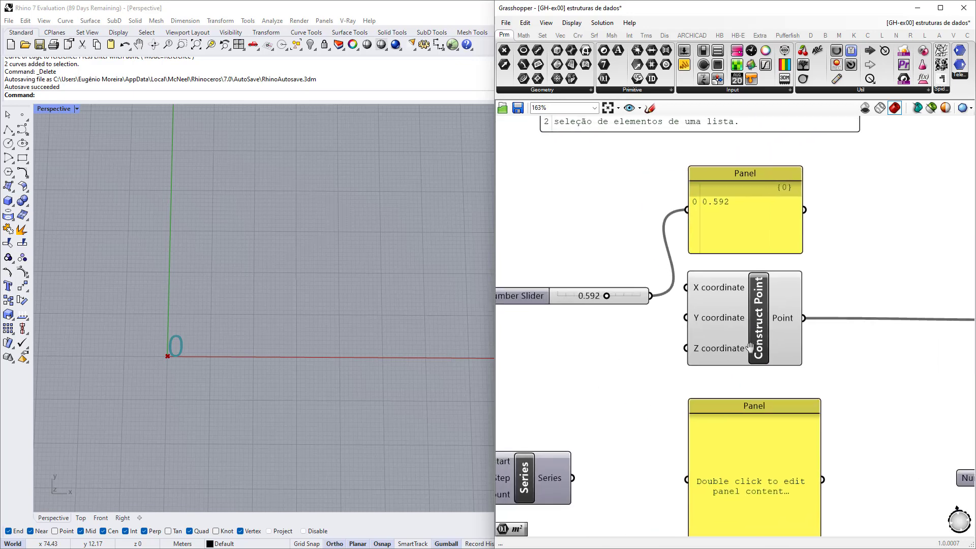
scroll(727, 313, "up", 3)
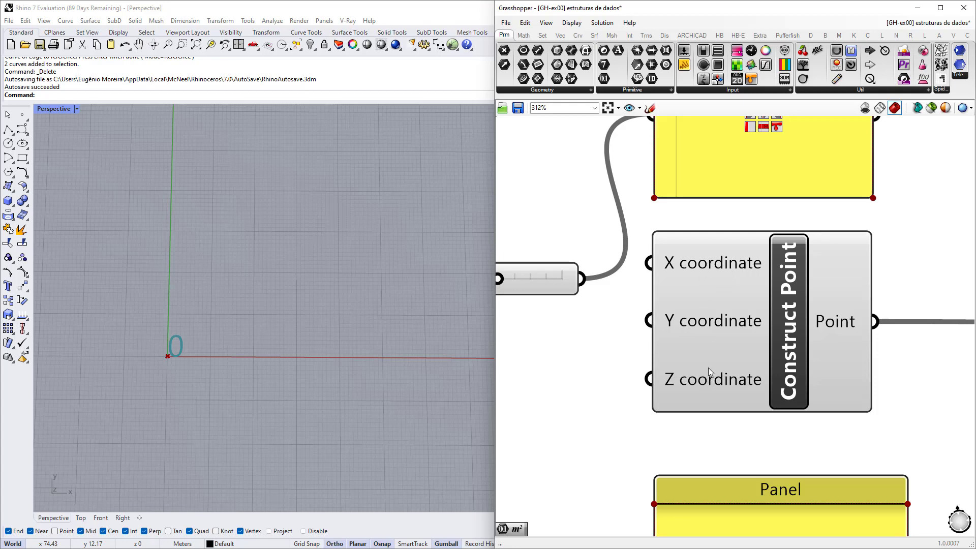
scroll(681, 336, "down", 3)
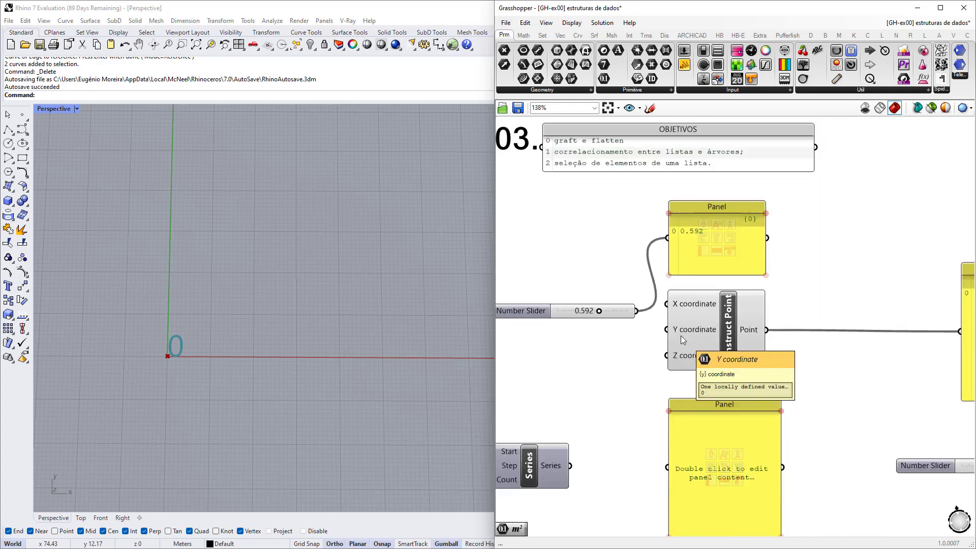
scroll(636, 312, "up", 3)
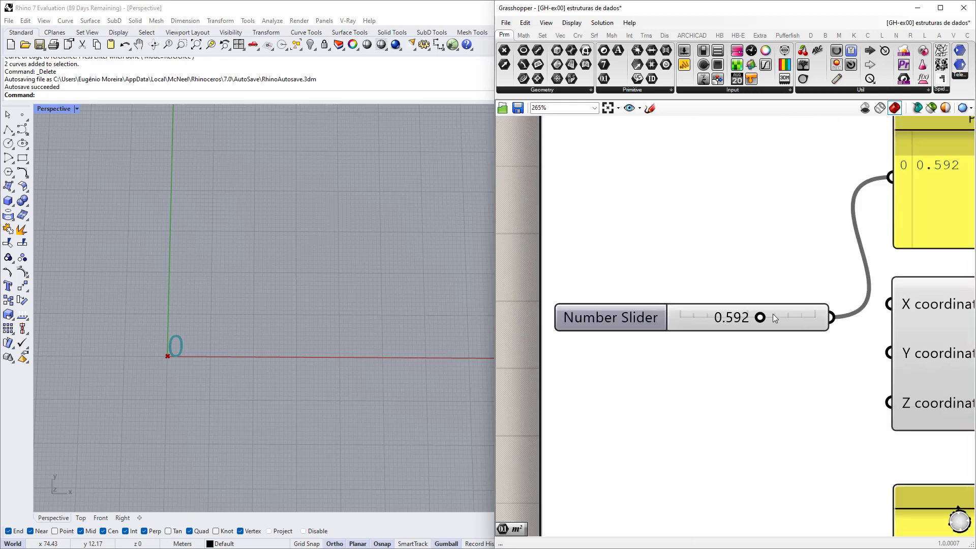
Wire exercise 03's Number Slider to both the X and Y coordinate inputs of Construct Point
right_click_drag(775, 318, 703, 322)
left_click_drag(760, 321, 813, 310)
scroll(828, 339, "down", 1)
right_click_drag(834, 343, 769, 298)
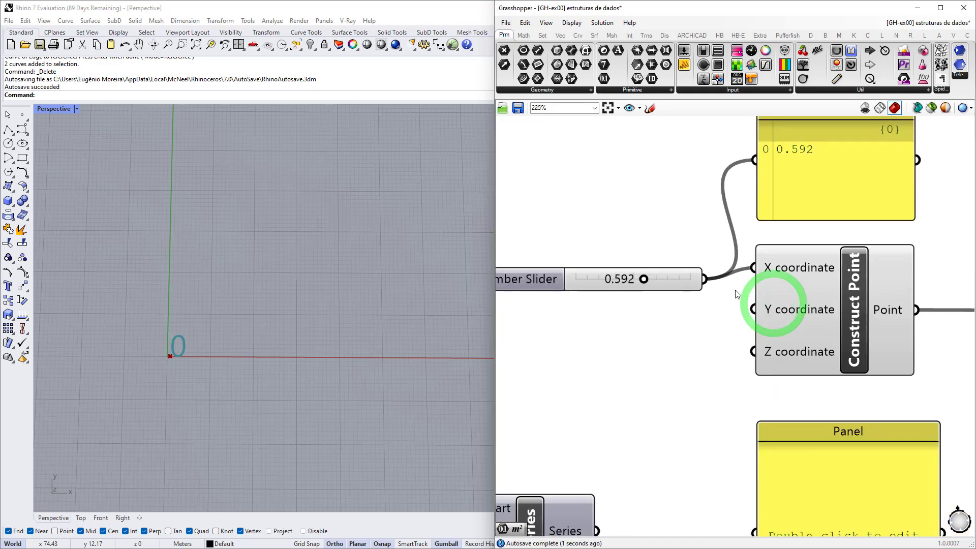
scroll(734, 290, "up", 1)
left_click_drag(699, 277, 757, 314)
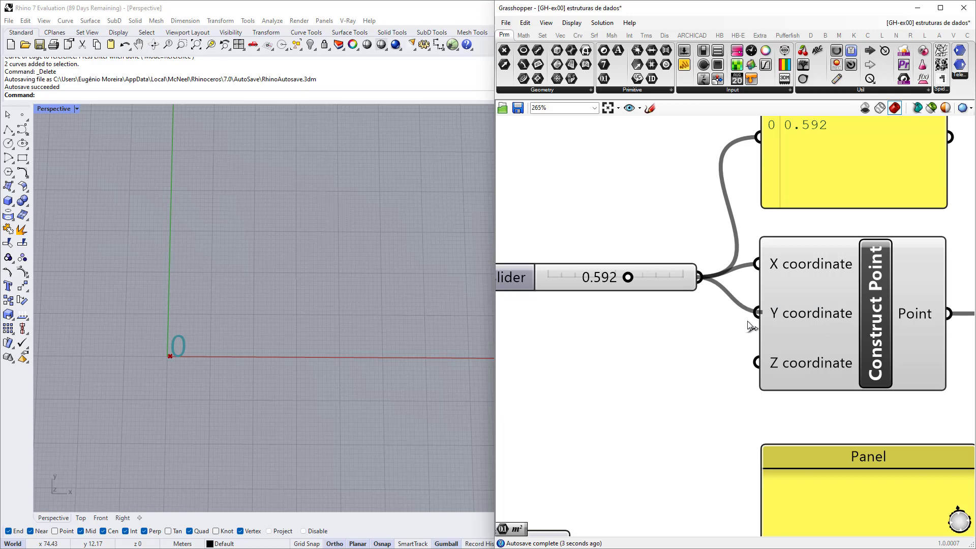
Set the Number Slider feeding Construct Point to 1.000 and inspect the point's position in the Rhino viewport
scroll(710, 344, "down", 2)
scroll(694, 257, "up", 4)
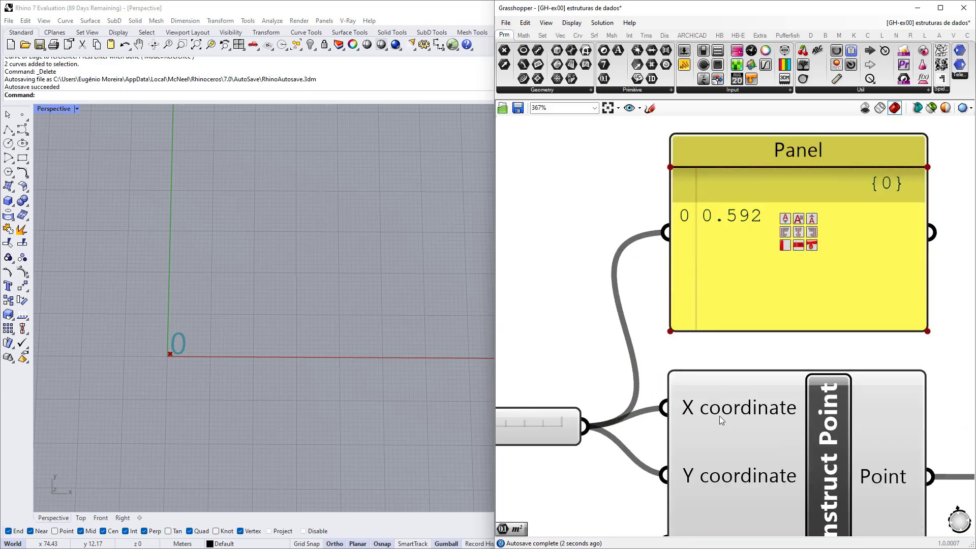
scroll(734, 395, "down", 3)
scroll(733, 298, "up", 3)
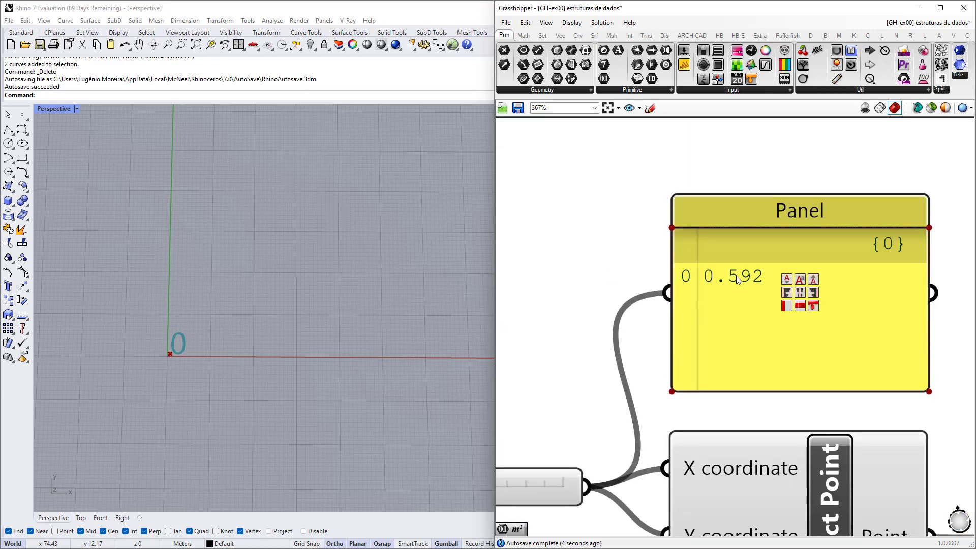
right_click_drag(730, 436, 724, 364)
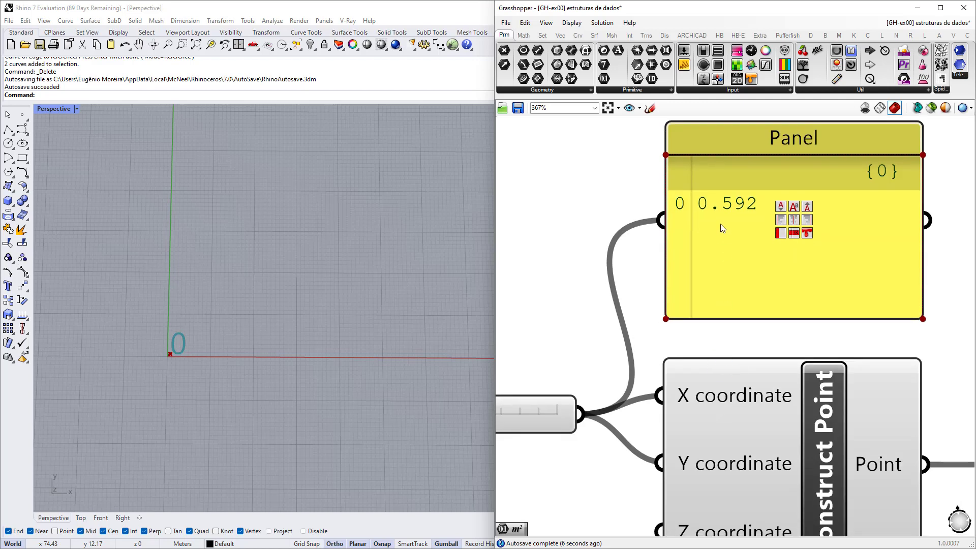
right_click_drag(675, 444, 702, 438)
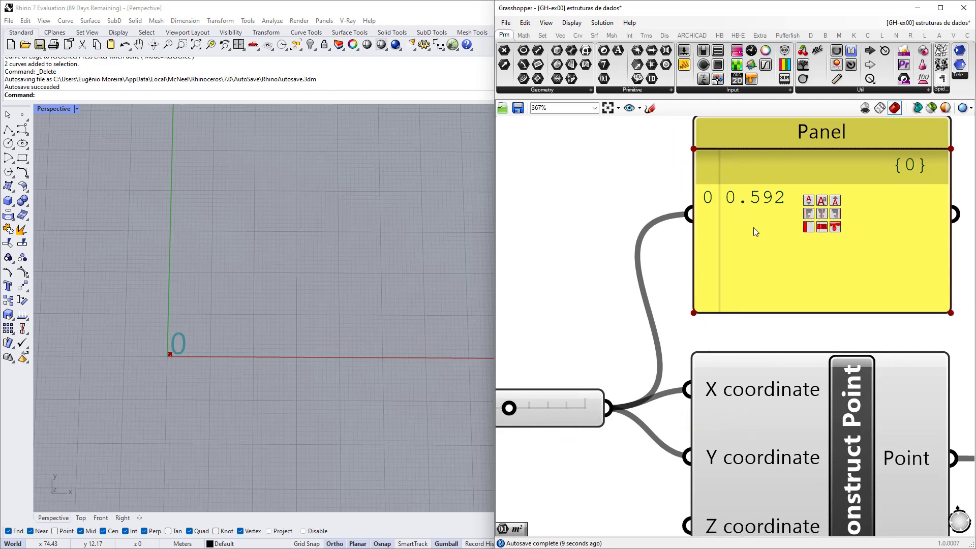
right_click_drag(611, 423, 711, 409)
left_click_drag(609, 396, 706, 400)
scroll(157, 361, "up", 2)
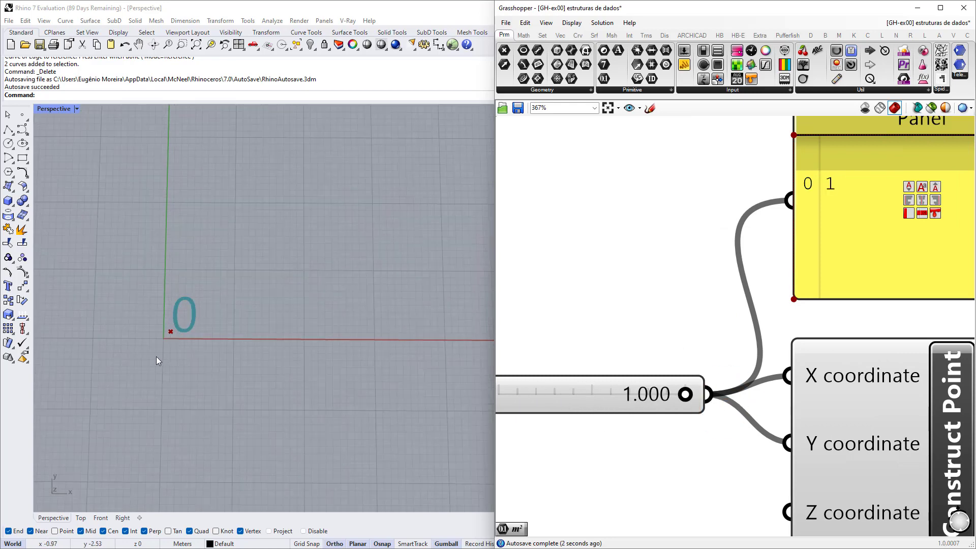
scroll(157, 361, "up", 4)
scroll(763, 392, "down", 4)
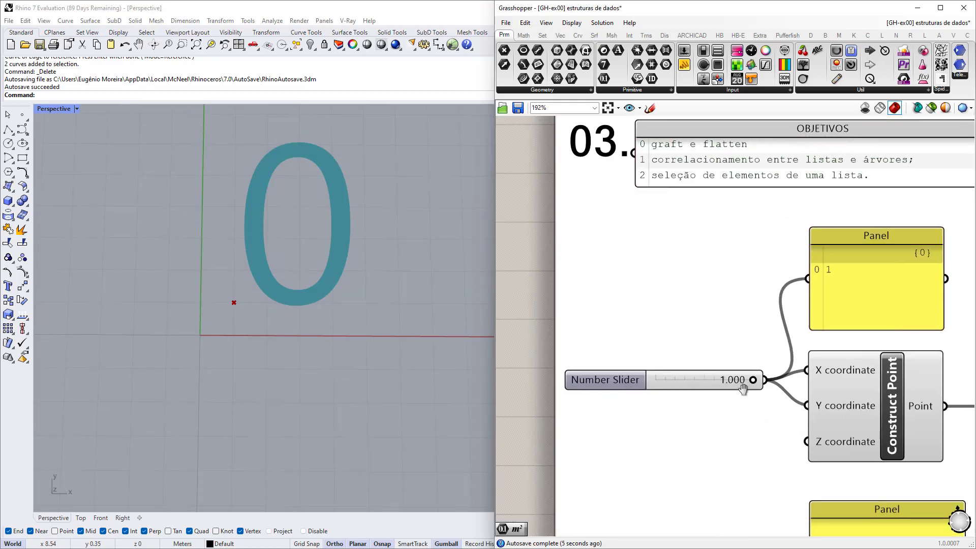
Lower the coordinate Number Slider to 0.936 and read the point's coordinates in the Panel after Construct Point
scroll(763, 392, "up", 2)
mouse_move(739, 381)
left_mouse_down()
mouse_move(695, 382)
mouse_move(731, 382)
left_mouse_up()
scroll(727, 386, "down", 2)
right_click_drag(712, 391, 569, 386)
right_click_drag(798, 404, 623, 377)
scroll(620, 377, "down", 4)
right_click_drag(708, 385, 671, 397)
scroll(704, 367, "up", 6)
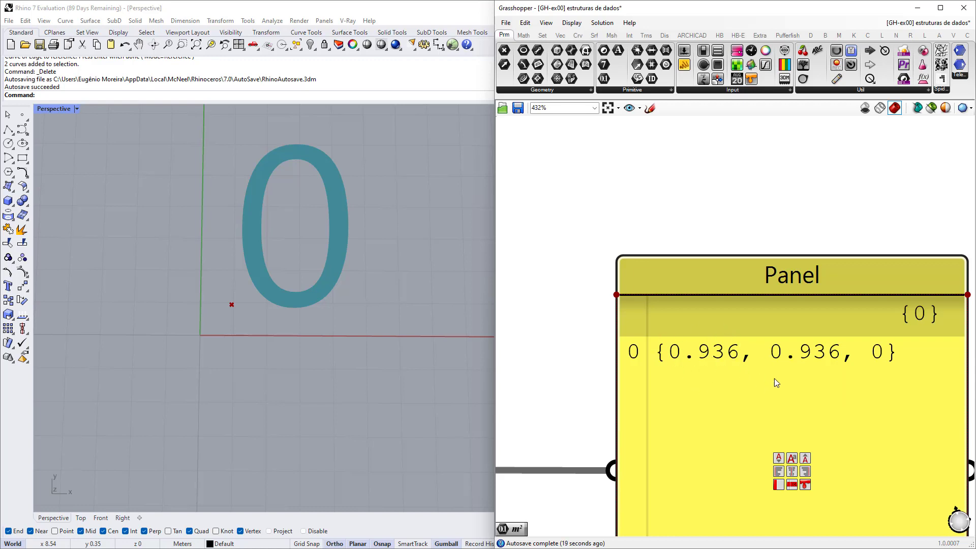
Set the coordinate Number Slider to 0.000 and check its index and value in the connected Panel
scroll(799, 359, "down", 8)
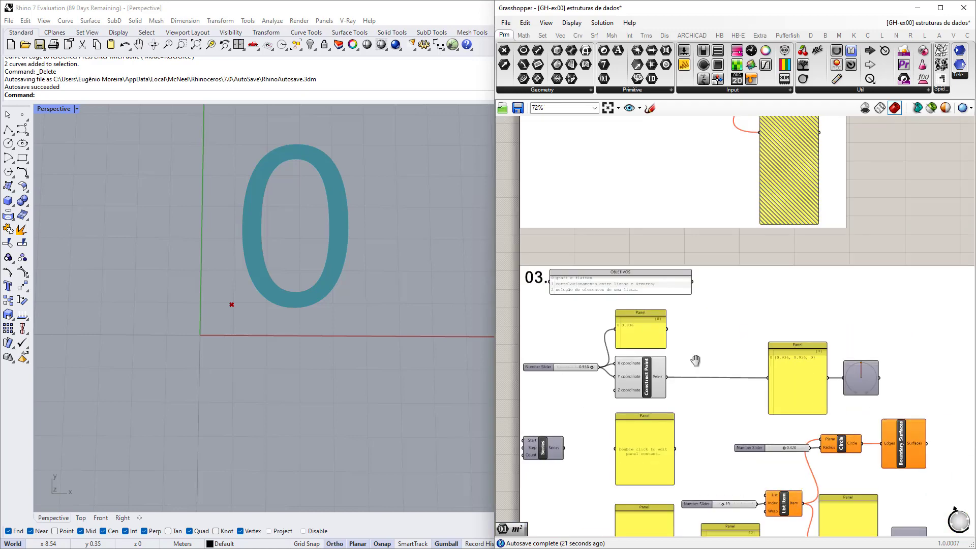
scroll(635, 370, "up", 3)
scroll(636, 370, "up", 3)
left_click_drag(715, 349, 543, 352)
scroll(541, 353, "down", 2)
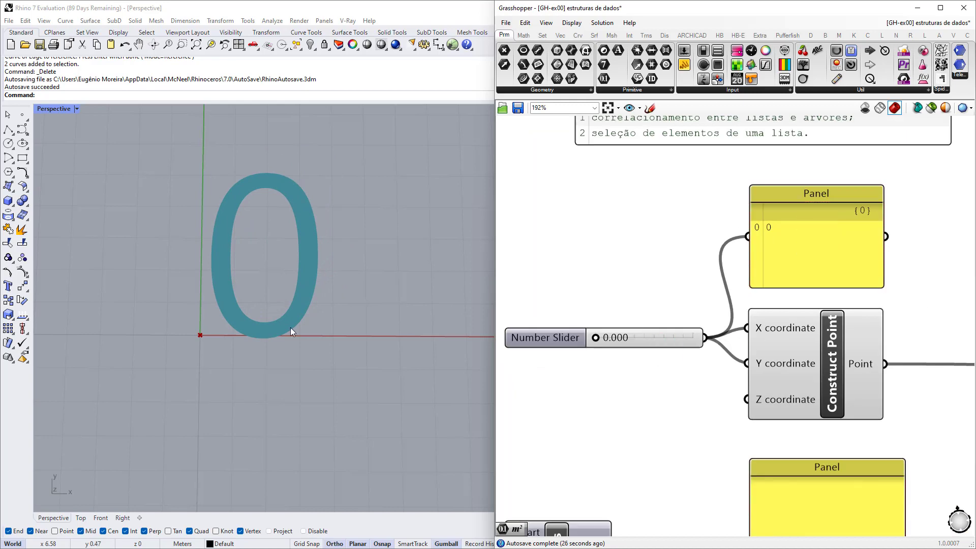
scroll(208, 338, "down", 8)
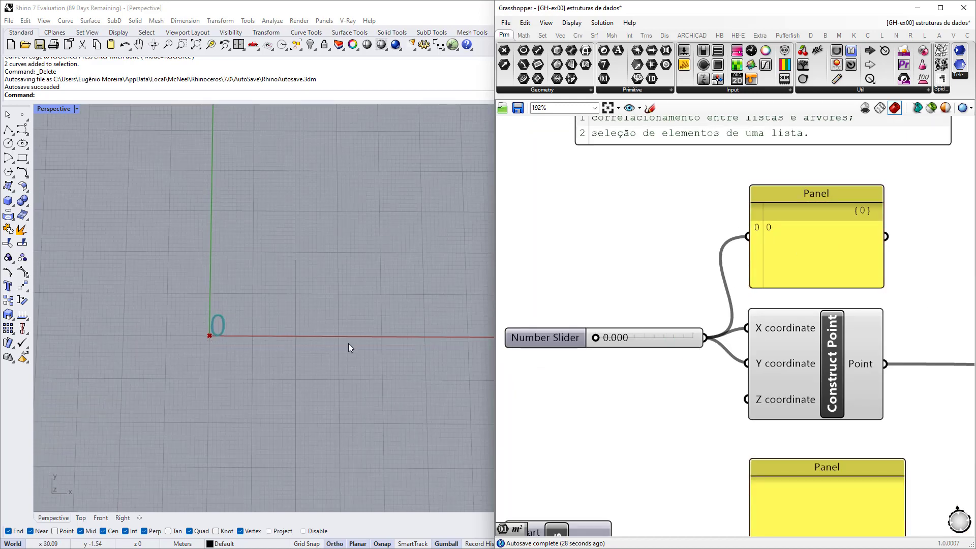
right_click_drag(771, 283, 682, 286)
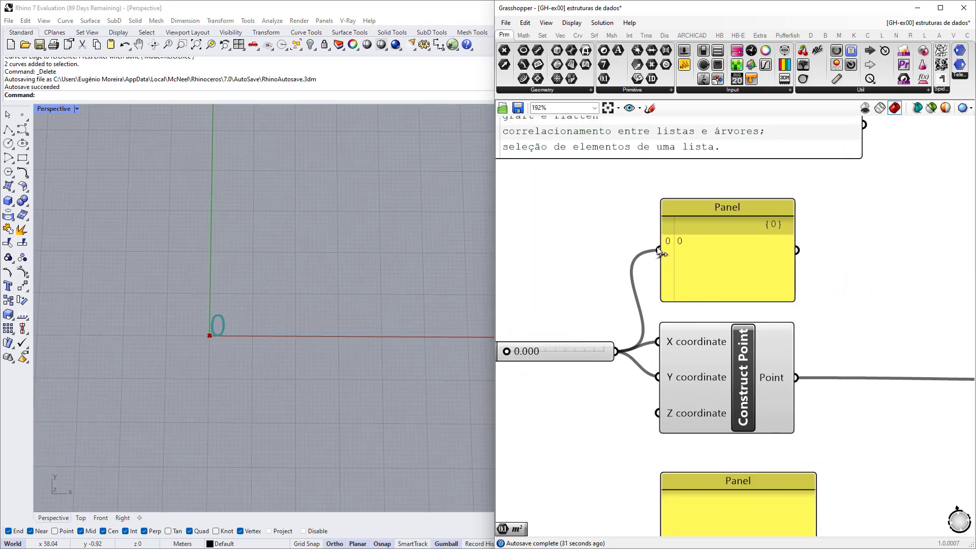
scroll(749, 267, "up", 2)
right_click_drag(749, 267, 772, 266)
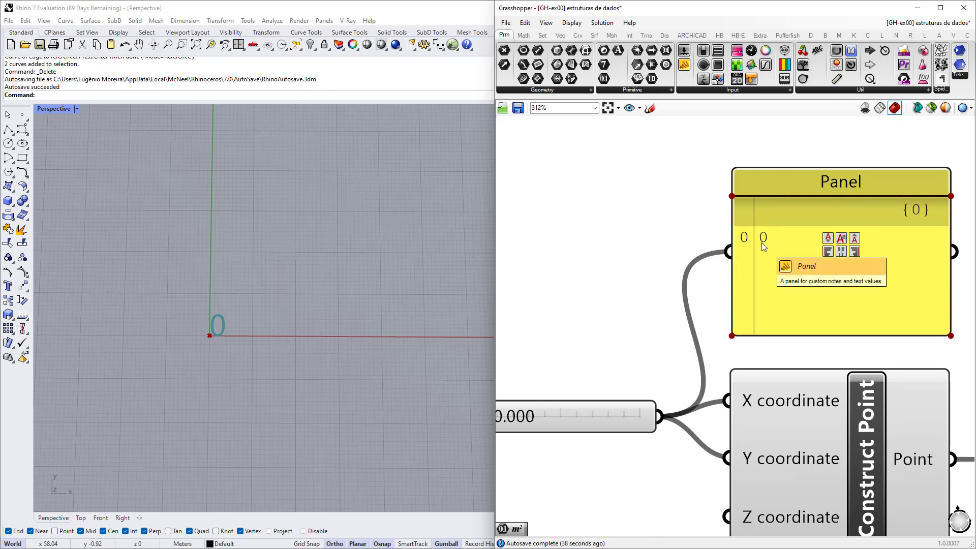
scroll(762, 242, "down", 3)
scroll(582, 353, "up", 3)
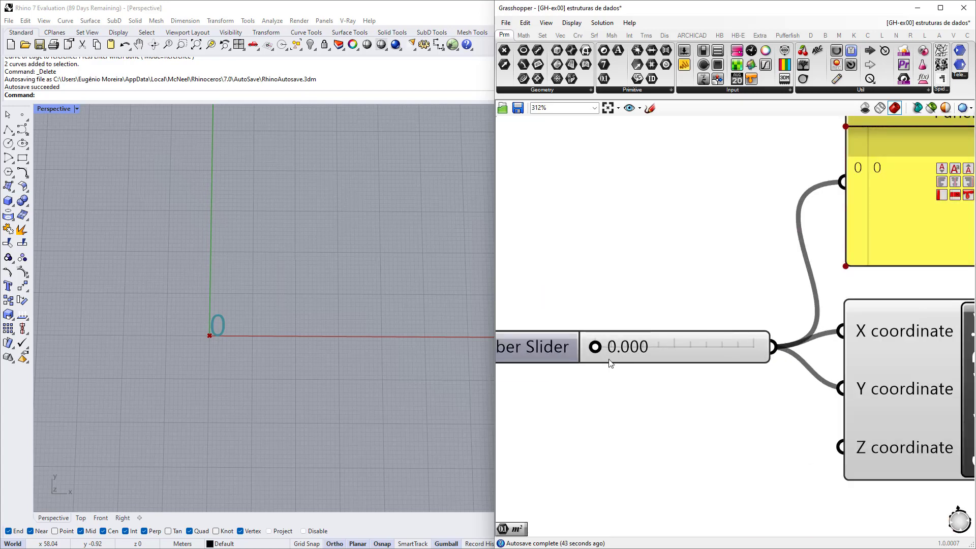
Examine the Series component's Start, Step and Count inputs and the descriptions of their values
scroll(619, 351, "down", 4)
right_click_drag(651, 468, 613, 365)
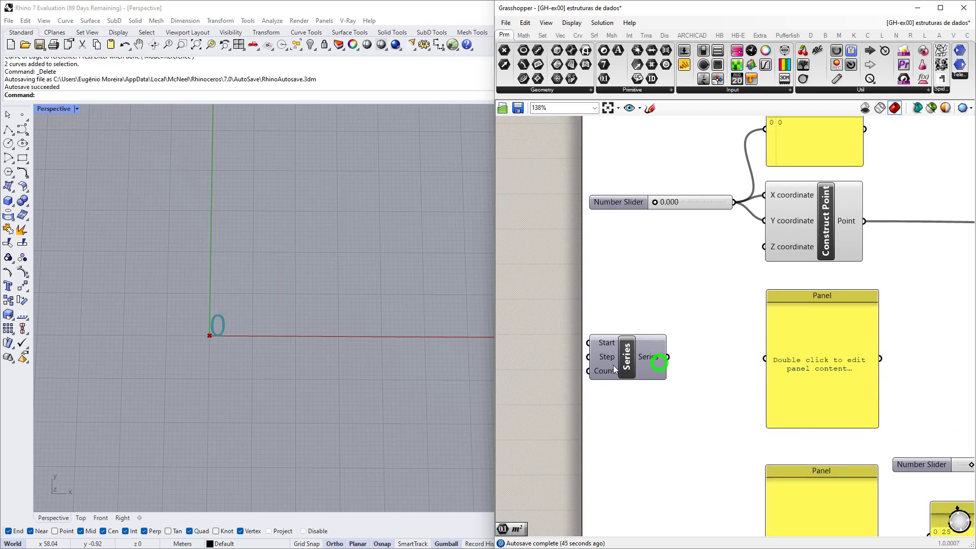
scroll(610, 366, "up", 4)
scroll(607, 365, "up", 2)
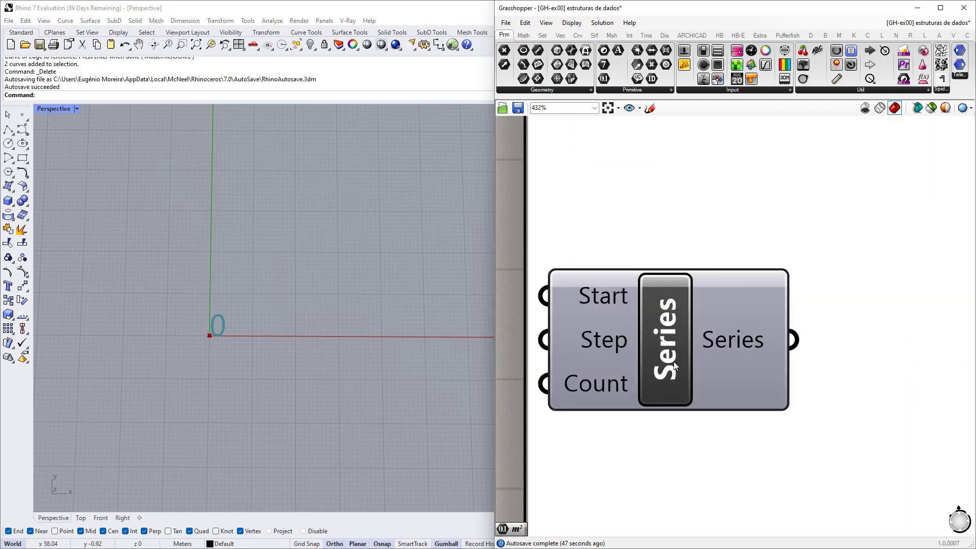
right_click_drag(668, 333, 750, 348)
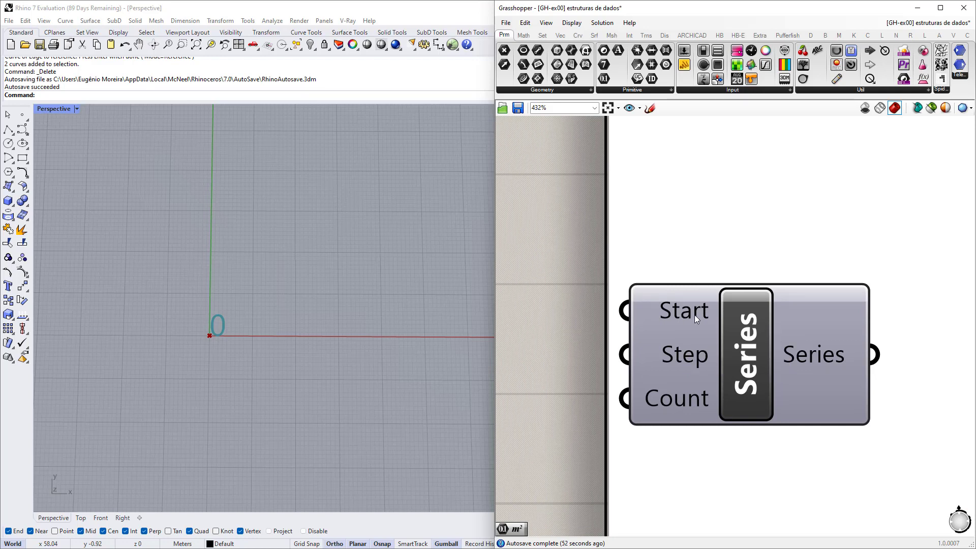
mouse_move(688, 316)
mouse_move(690, 355)
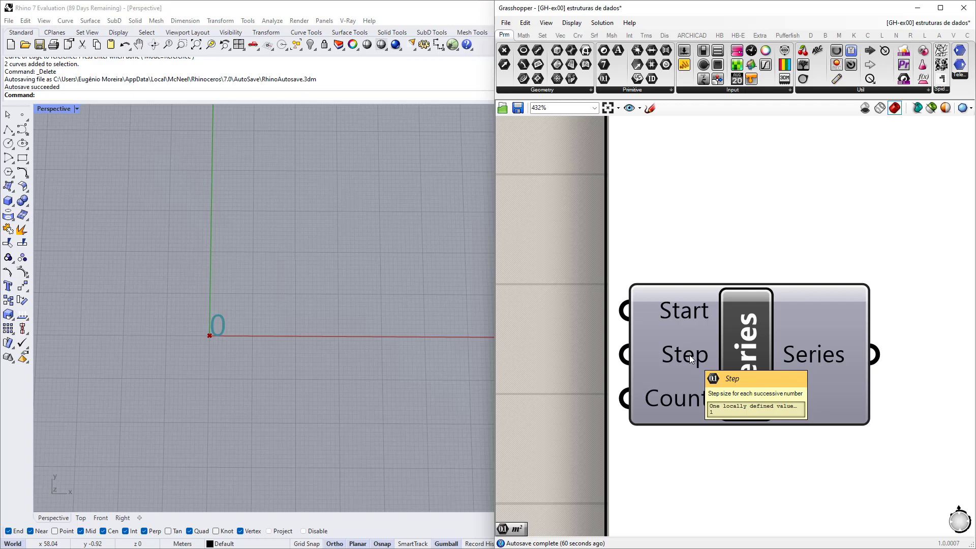
scroll(678, 385, "up", 2)
mouse_move(685, 401)
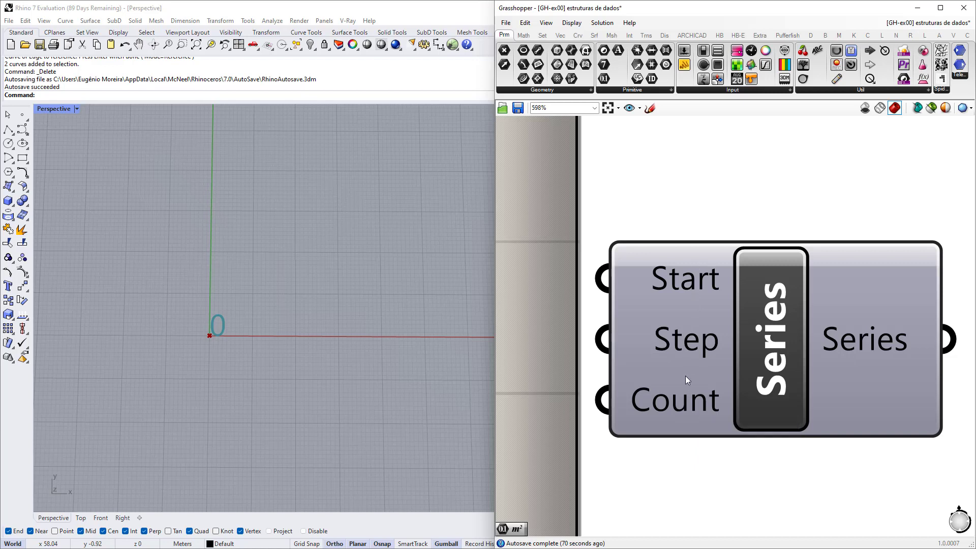
mouse_move(684, 279)
Connect the Series output to the empty Panel beside it and read the listed numbers
scroll(685, 402, "down", 5)
left_click_drag(623, 320, 757, 323)
scroll(713, 313, "up", 2)
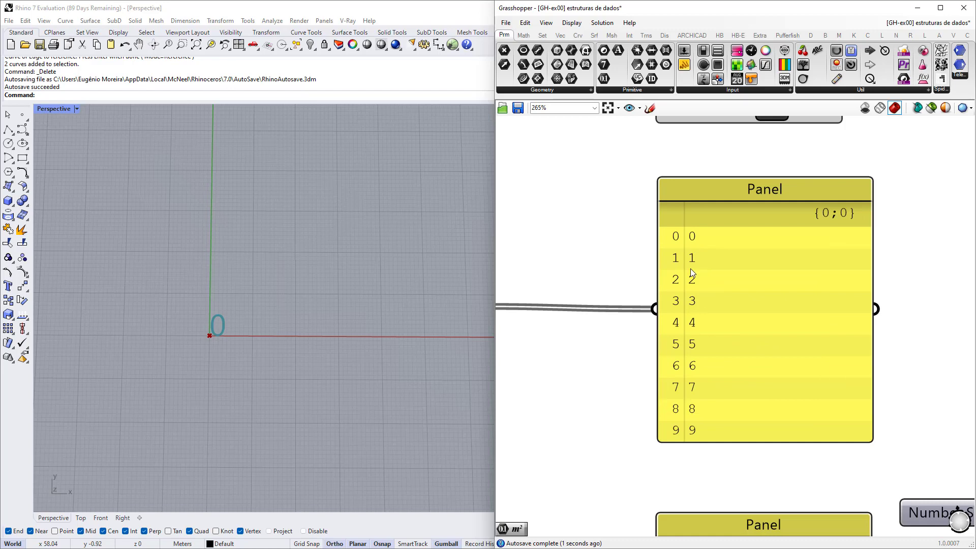
scroll(704, 354, "down", 4)
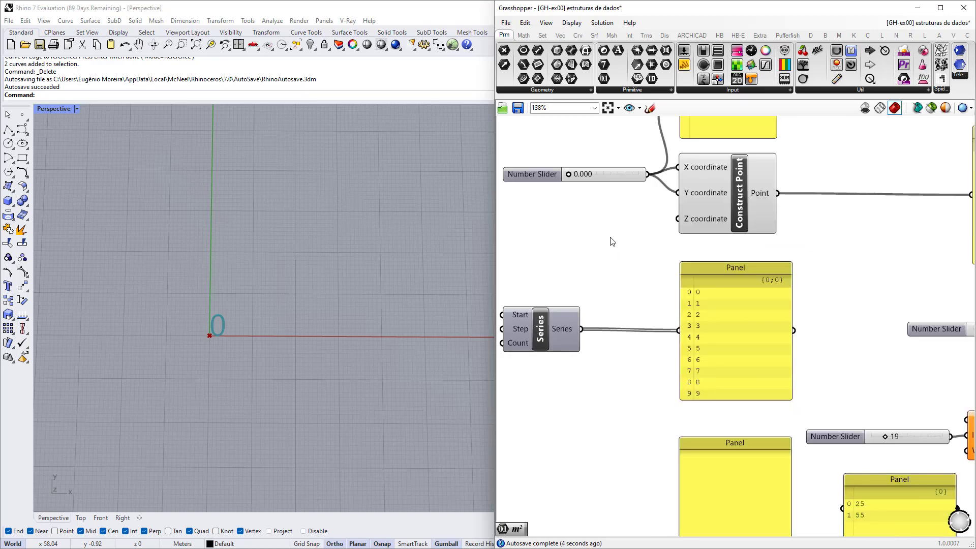
Replace the slider on Construct Point's Y coordinate with the Series output and inspect the points in the Rhino viewport
right_click_drag(612, 242, 630, 318)
scroll(578, 362, "up", 2)
right_click_drag(593, 384, 629, 398)
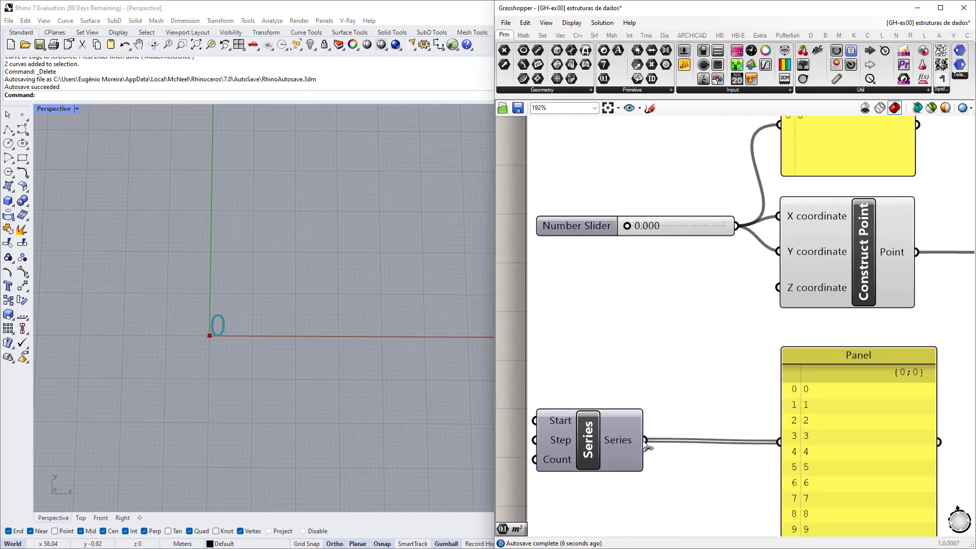
right_click_drag(804, 417, 800, 374)
right_click_drag(674, 328, 664, 378)
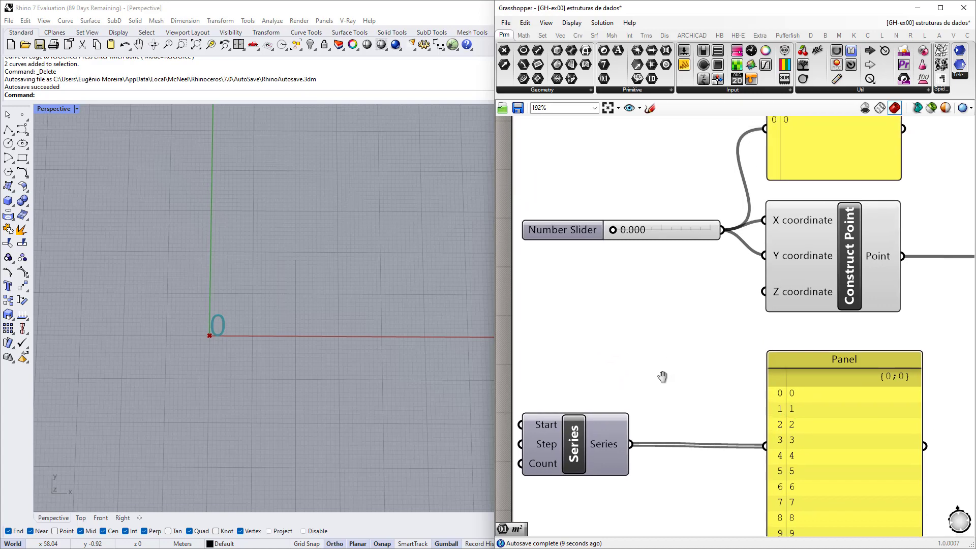
left_click_drag(630, 447, 764, 258)
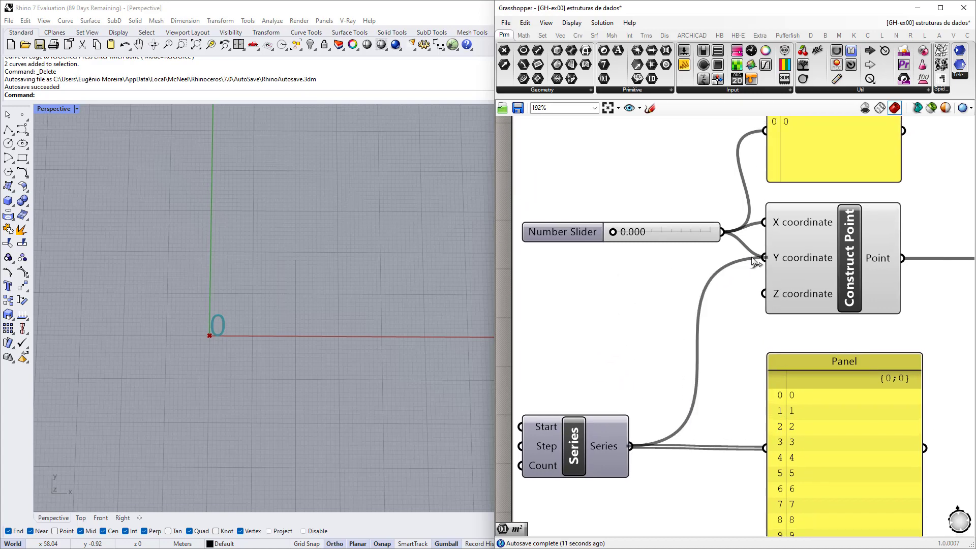
scroll(229, 325, "up", 3)
scroll(231, 314, "up", 3)
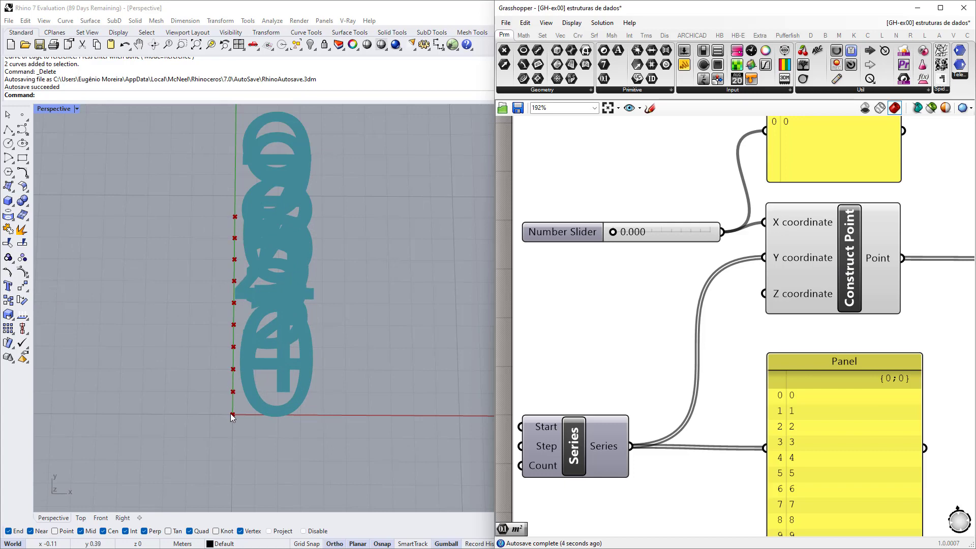
Set the text size Number Slider in the NOMENCLATURA ELEMENTOS group to 0.61
scroll(575, 298, "down", 5)
right_click_drag(828, 386, 721, 304)
scroll(819, 387, "up", 2)
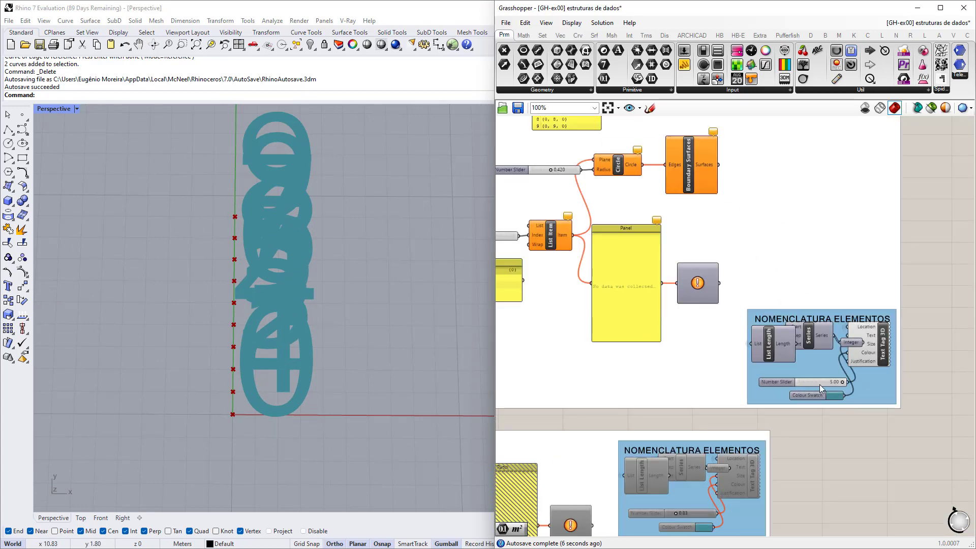
scroll(819, 384, "up", 4)
left_click_drag(861, 377, 738, 378)
scroll(256, 388, "up", 2)
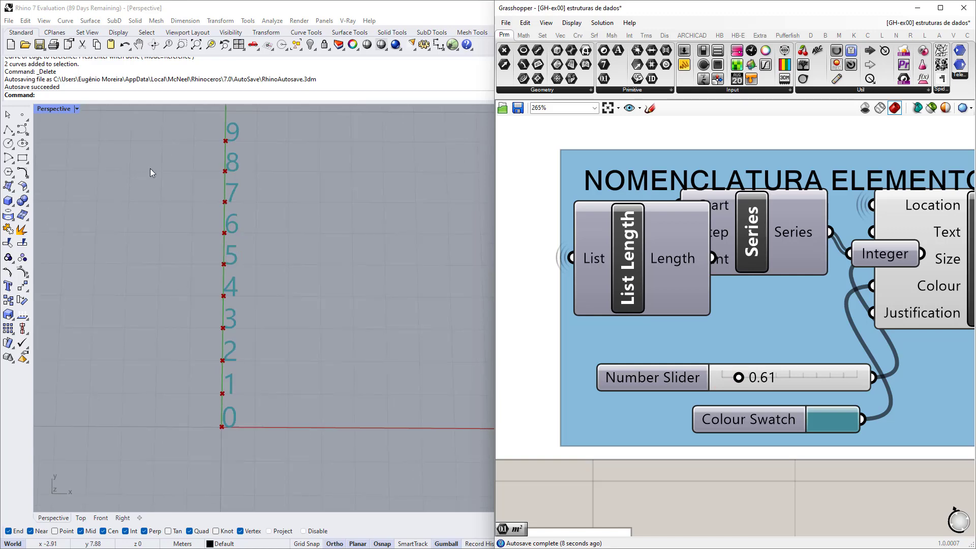
Compare the indices and values in the Number Slider's Panel with those in the upper Series component's Panel
scroll(740, 377, "down", 7)
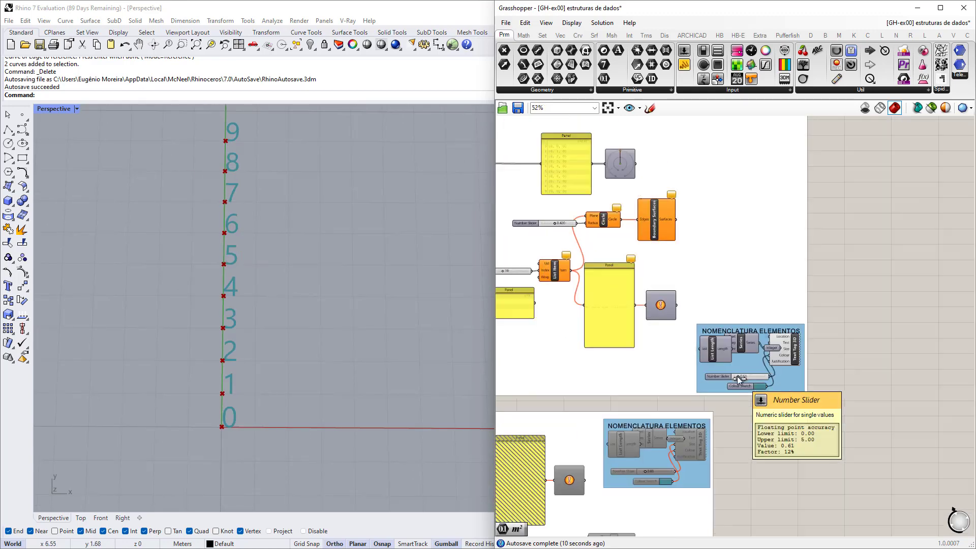
right_click_drag(612, 281, 758, 366)
scroll(611, 277, "up", 2)
scroll(612, 276, "up", 2)
right_click_drag(612, 277, 677, 317)
scroll(667, 254, "up", 7)
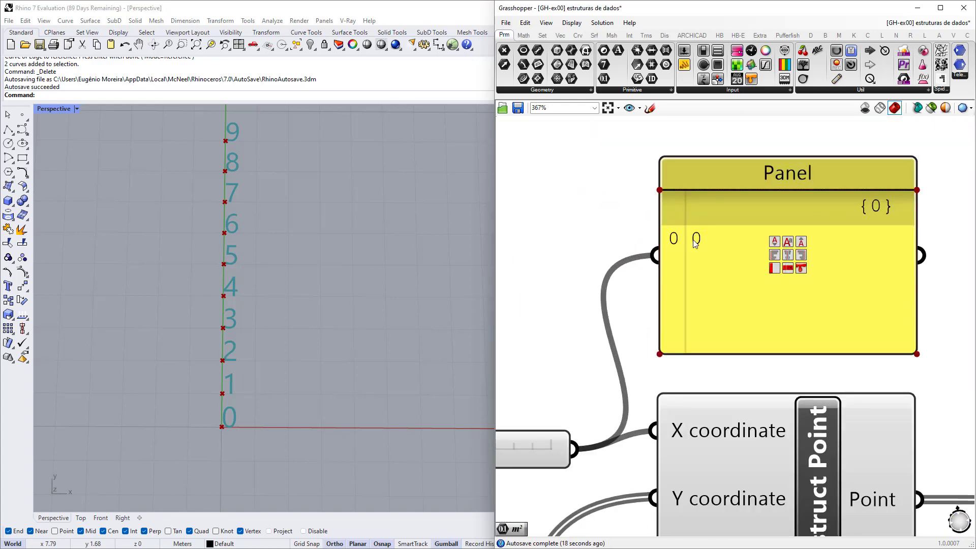
scroll(696, 244, "down", 10)
scroll(654, 307, "up", 6)
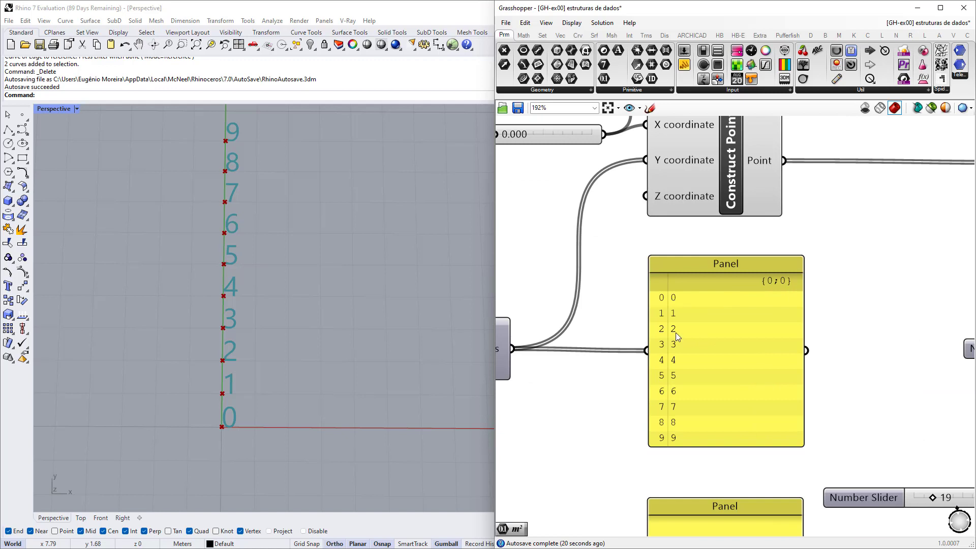
scroll(680, 438, "down", 2)
right_click_drag(705, 329, 715, 401)
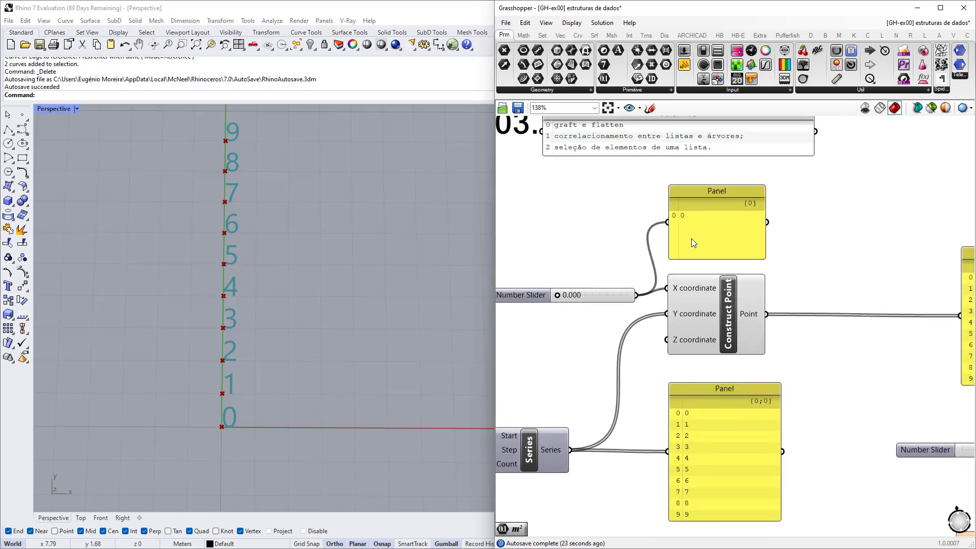
Place the slider's Panel beside the Series Panel and sketch lines linking its single item to Series items 0 to 3
right_click_drag(697, 341, 706, 286)
left_click_drag(727, 174, 628, 376)
scroll(624, 380, "up", 4)
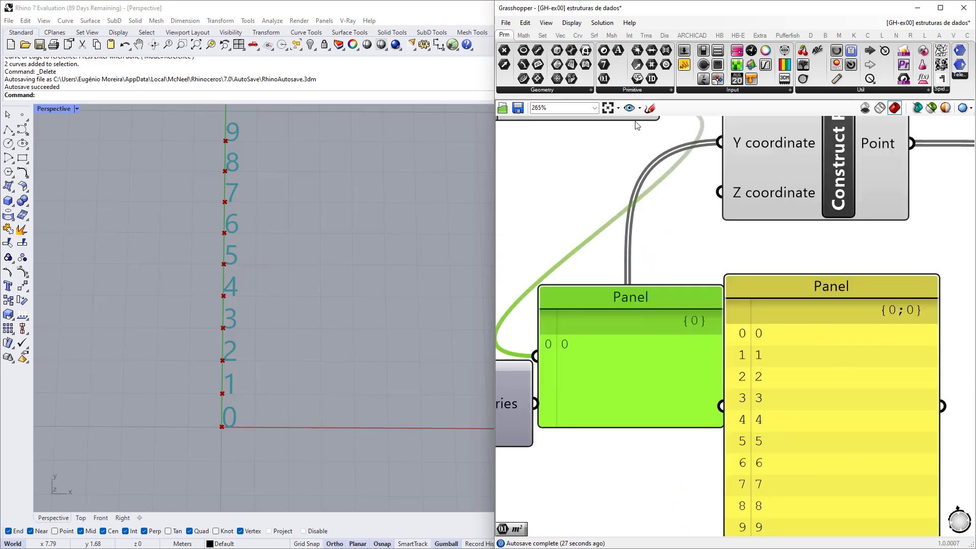
left_click(650, 108)
mouse_move(551, 337)
left_mouse_down()
mouse_move(538, 339)
mouse_move(554, 350)
mouse_move(684, 280)
mouse_move(736, 322)
left_mouse_up()
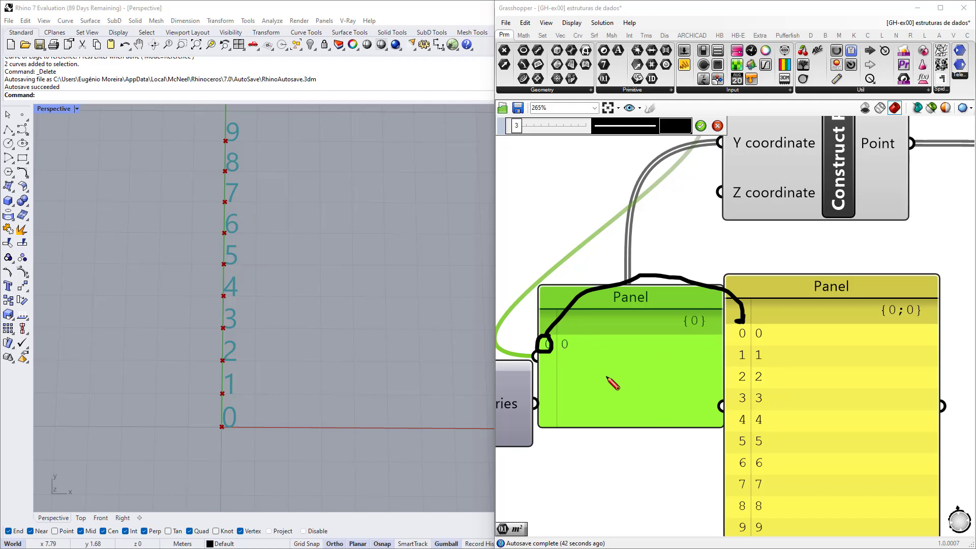
left_click_drag(570, 345, 734, 353)
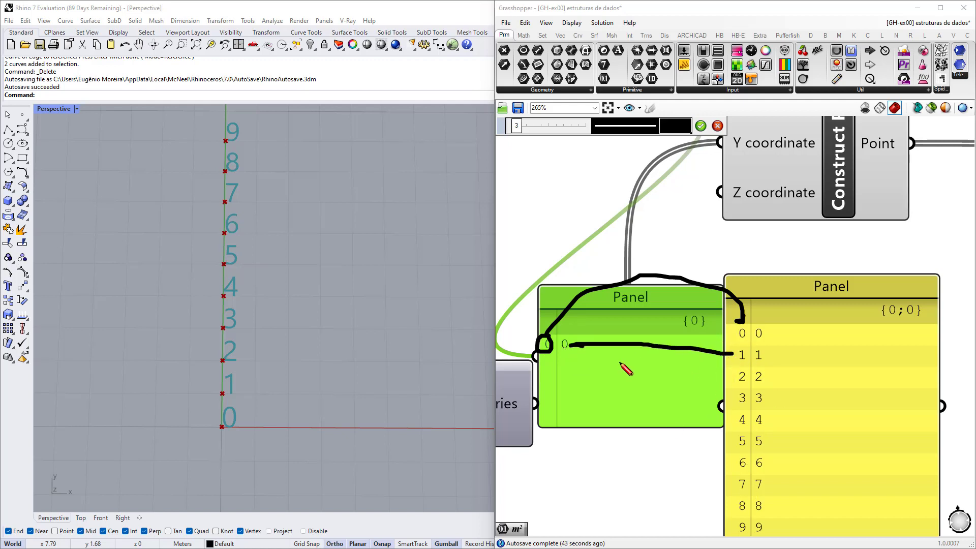
left_click_drag(570, 346, 732, 377)
left_click_drag(571, 346, 728, 403)
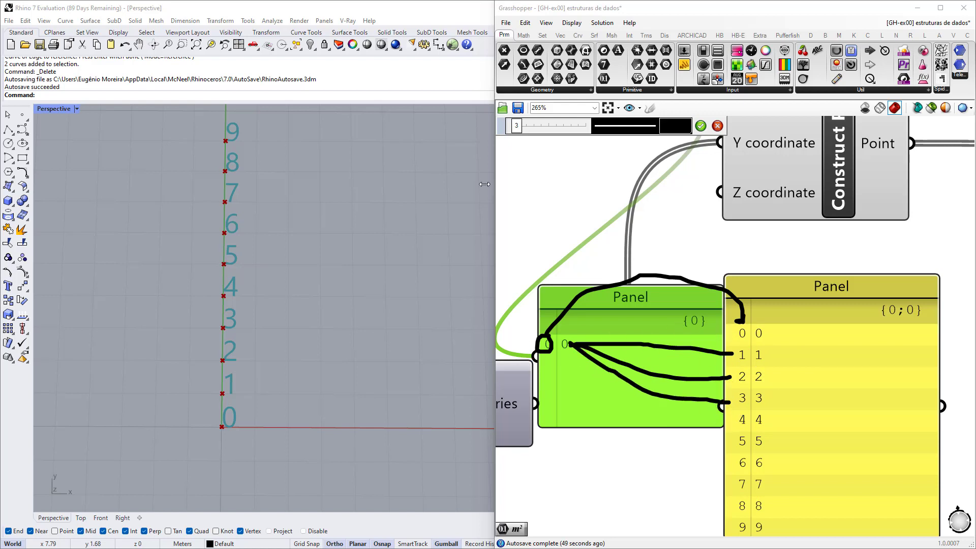
Inspect the numbered points along the Y axis in the Rhino viewport
scroll(219, 430, "up", 5)
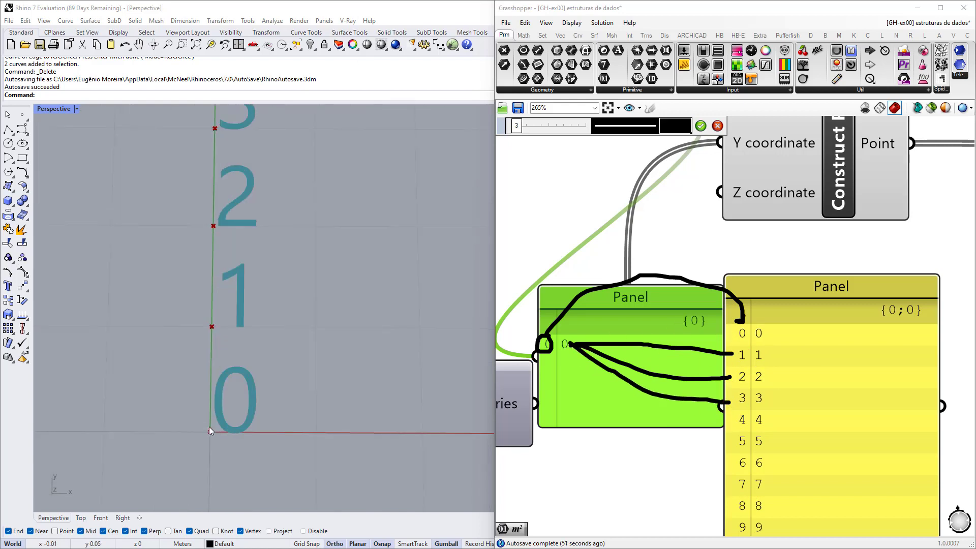
scroll(212, 333, "down", 5)
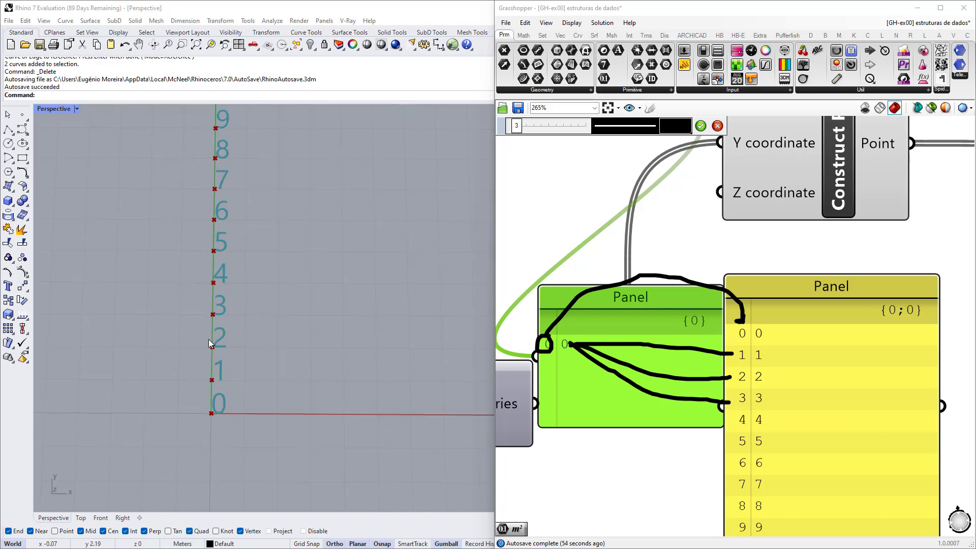
scroll(228, 364, "up", 5)
scroll(593, 376, "down", 2)
Leave sketch mode and undo the sketched lines and the move of the slider's Panel
left_click(715, 128)
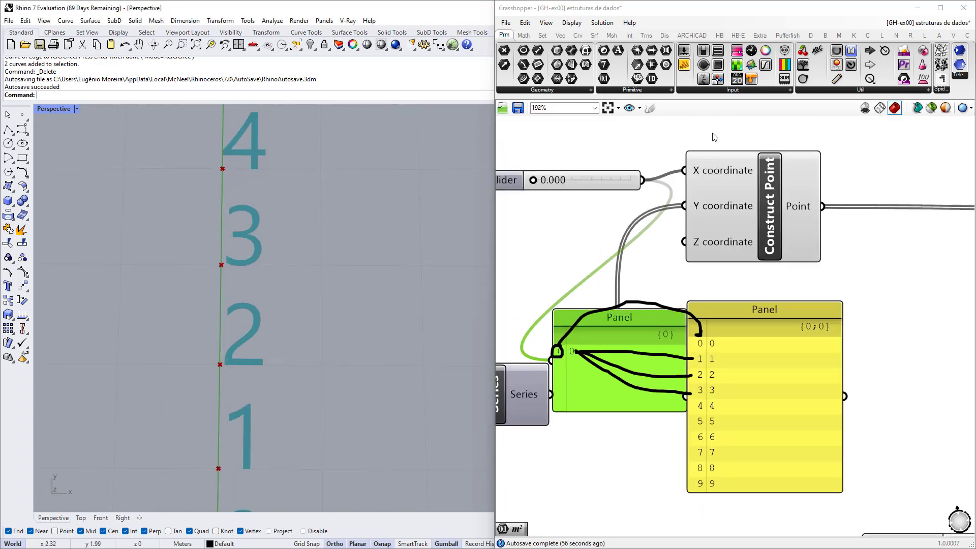
scroll(615, 366, "down", 6)
right_click_drag(756, 257, 750, 264)
key("ctrl+z")
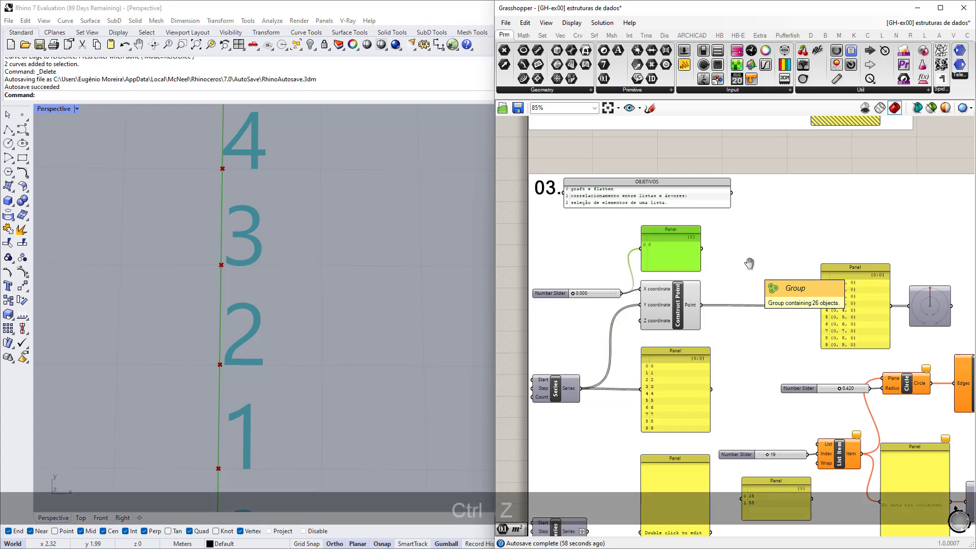
Compare the coordinates listed in the Construct Point output Panel with the numbered points in the Rhino viewport
right_click_drag(792, 329, 716, 346)
scroll(753, 336, "up", 6)
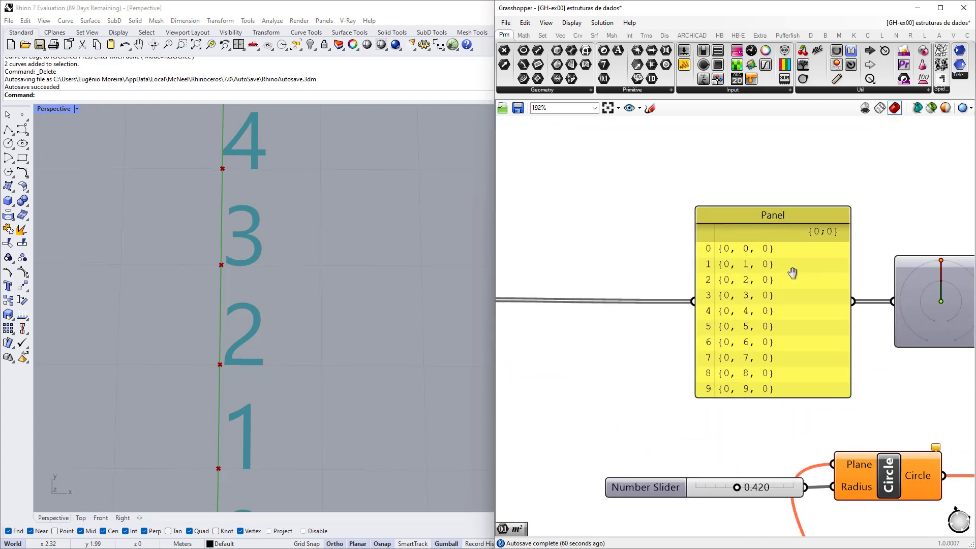
scroll(705, 256, "up", 2)
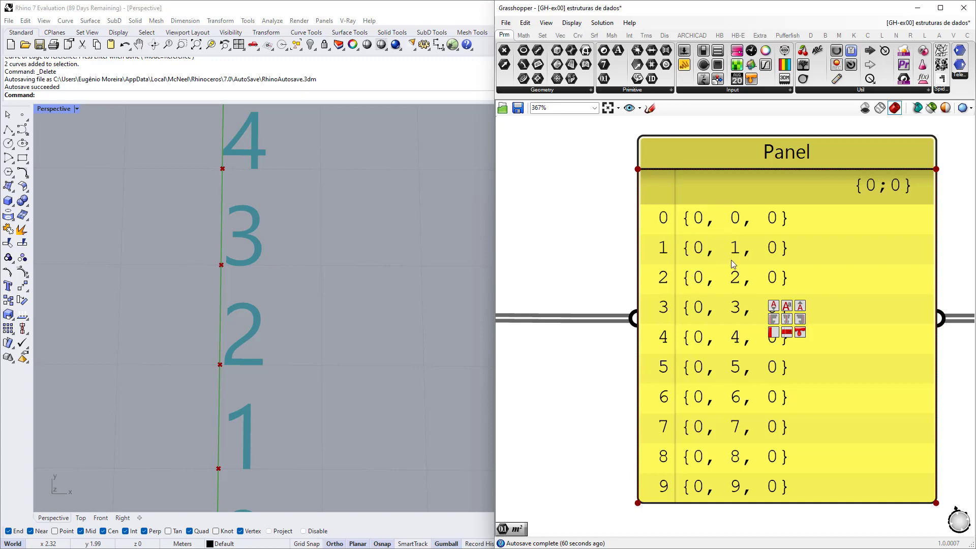
scroll(850, 294, "down", 3)
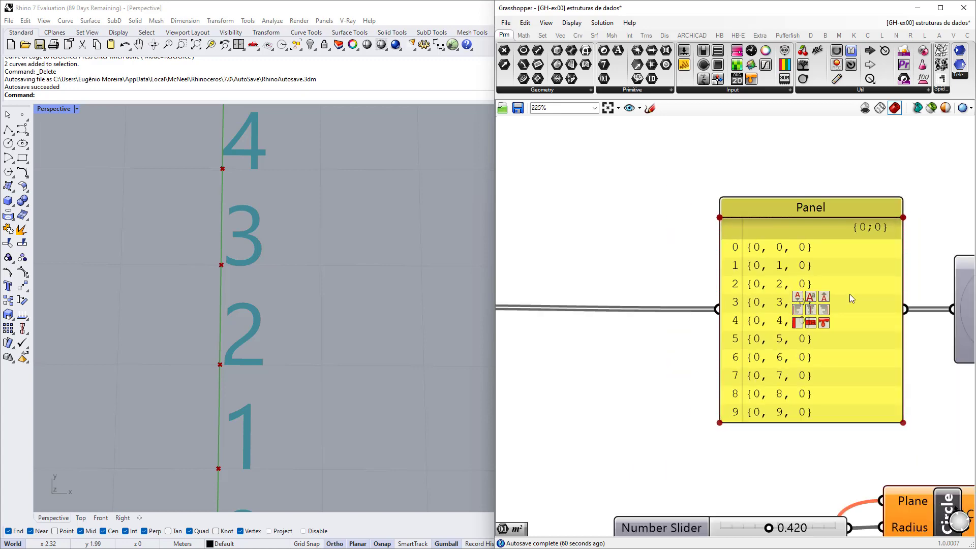
scroll(186, 387, "down", 4)
scroll(186, 386, "down", 5)
scroll(192, 355, "up", 5)
scroll(193, 357, "down", 3)
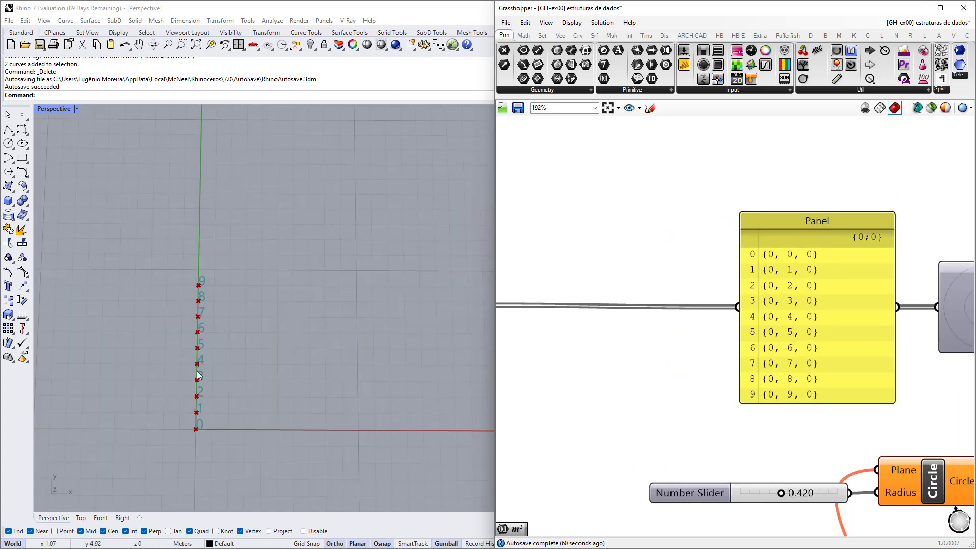
scroll(196, 389, "up", 3)
scroll(770, 359, "down", 3)
Replace the slider on Construct Point's X coordinate with the output of the upper Series component
scroll(770, 359, "down", 2)
right_click_drag(620, 393, 720, 375)
scroll(651, 377, "up", 3)
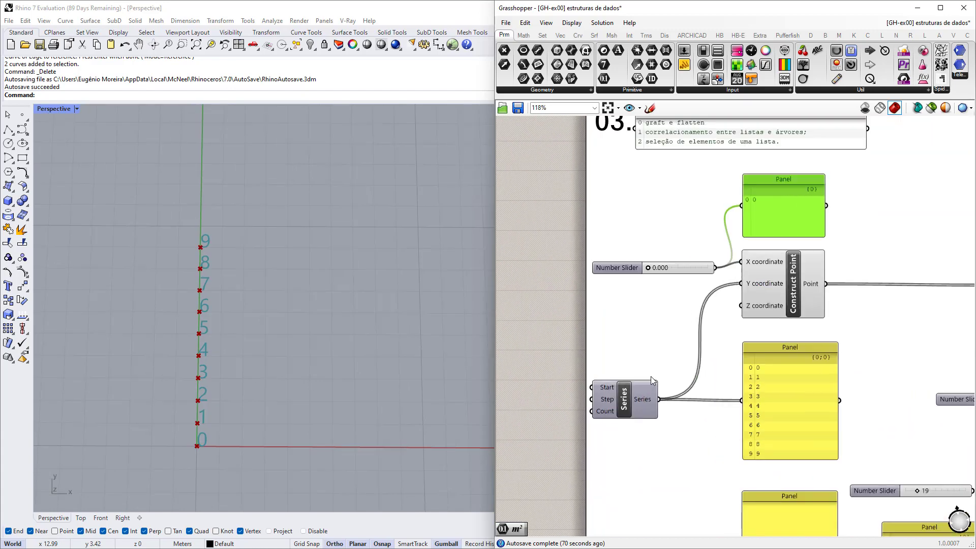
right_click_drag(672, 349, 661, 355)
scroll(661, 355, "up", 1)
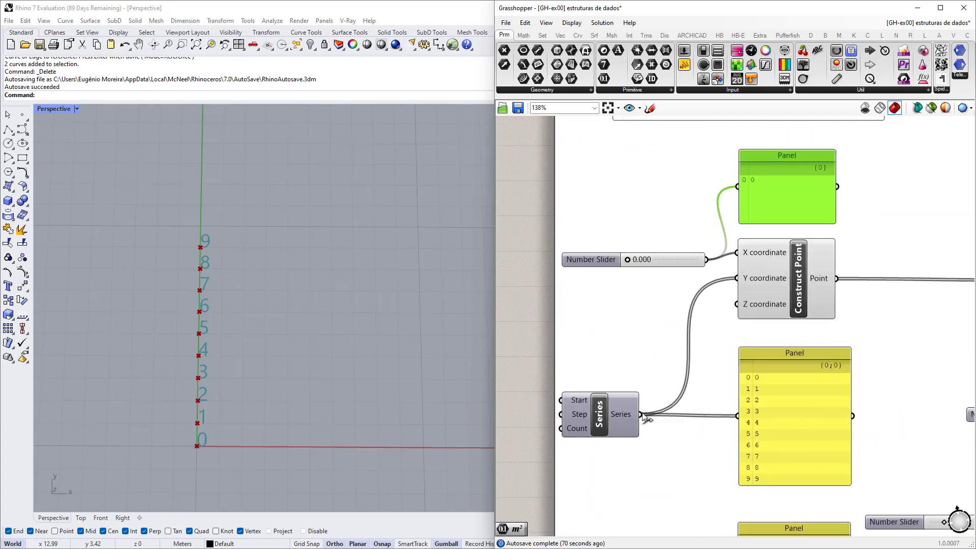
left_click_drag(641, 414, 750, 212)
scroll(631, 412, "up", 2)
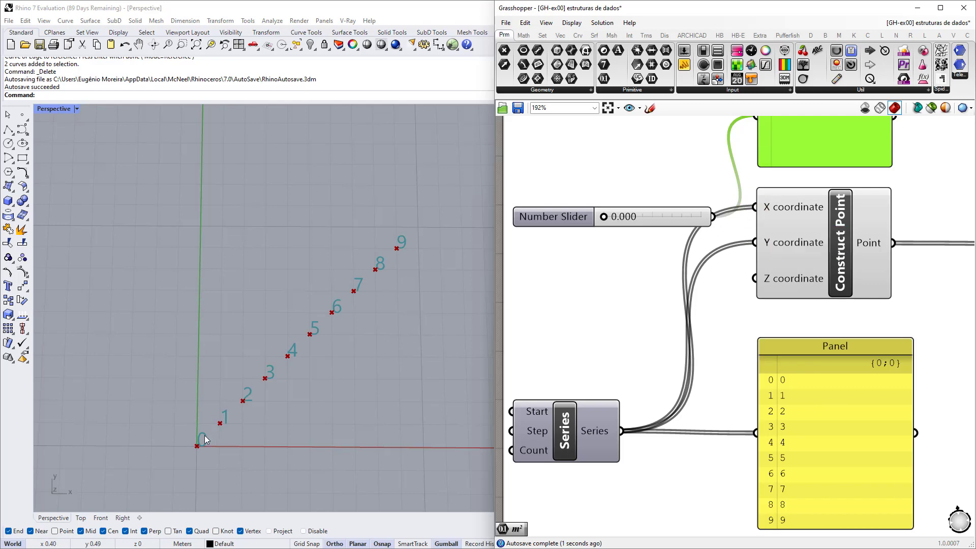
Examine the Series values, the resulting point coordinates and the Param Viewer's data structure for the diagonal points
scroll(730, 379, "up", 2)
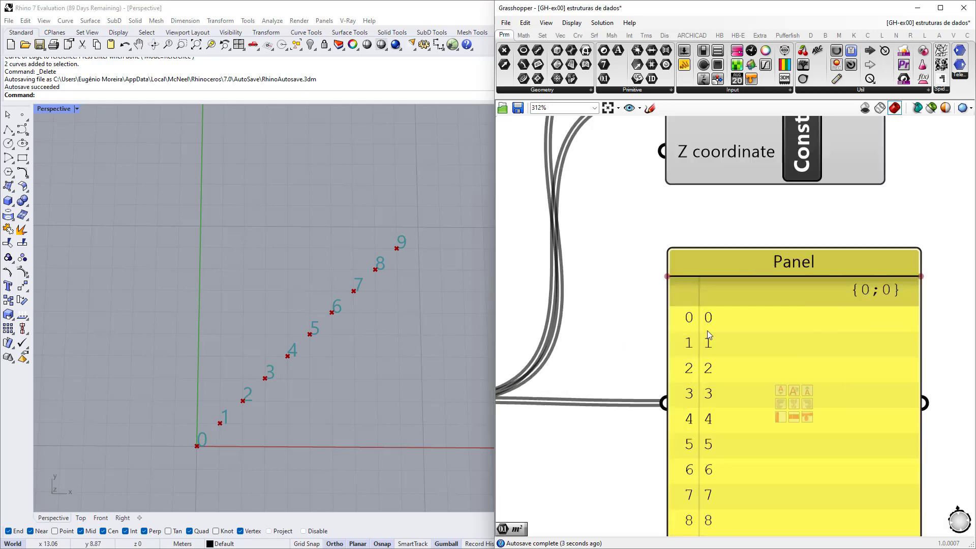
scroll(707, 330, "up", 2)
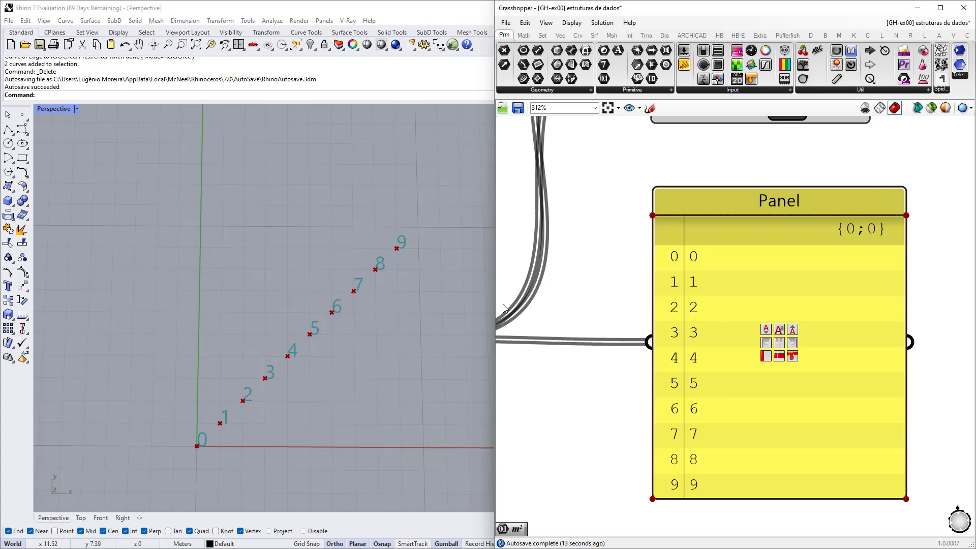
scroll(641, 301, "down", 6)
scroll(640, 300, "up", 5)
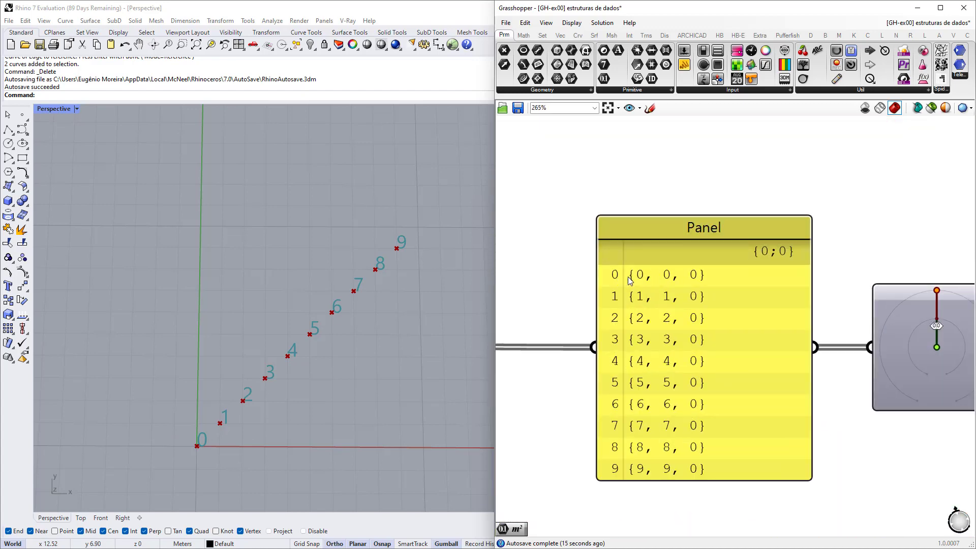
right_click_drag(767, 417, 590, 379)
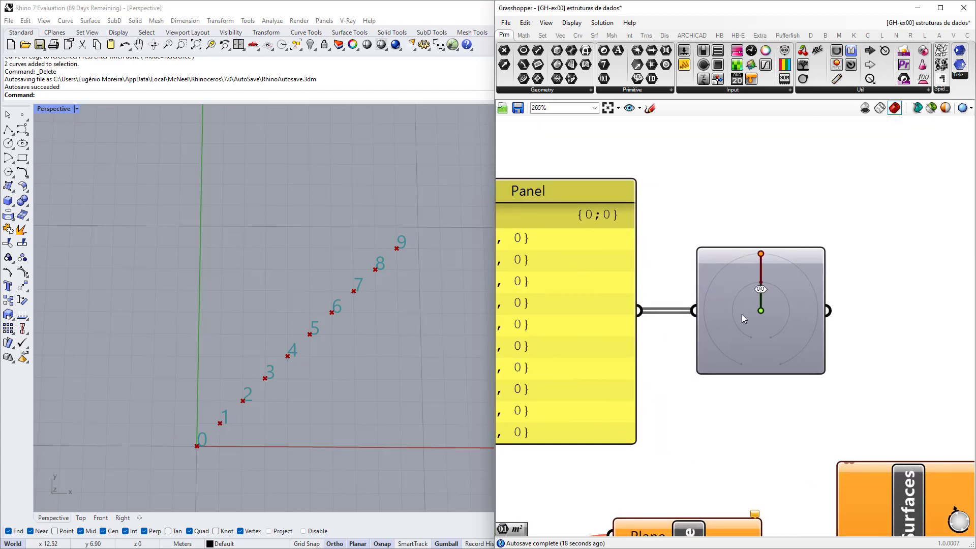
scroll(742, 314, "up", 3)
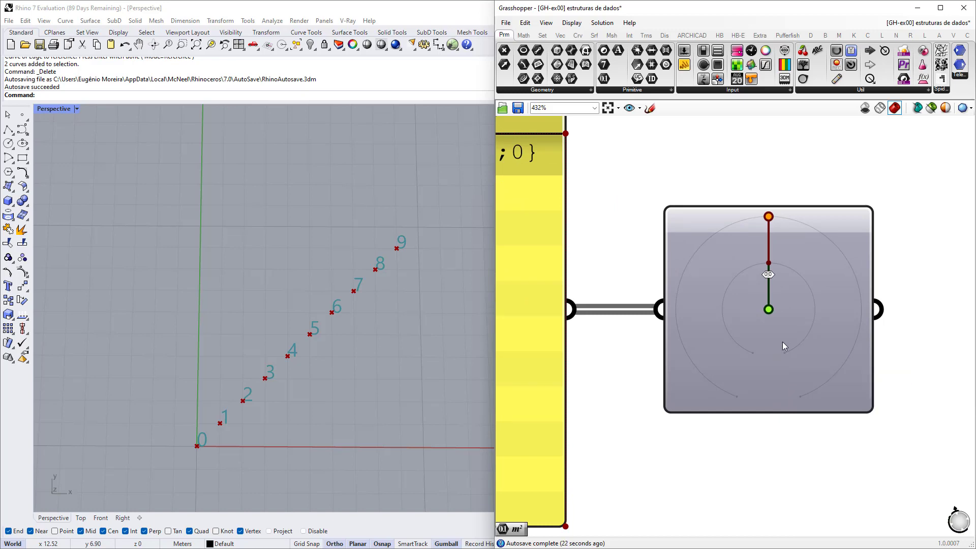
scroll(786, 343, "down", 8)
right_click_drag(652, 355, 808, 349)
right_click_drag(595, 327, 675, 313)
scroll(676, 366, "up", 2)
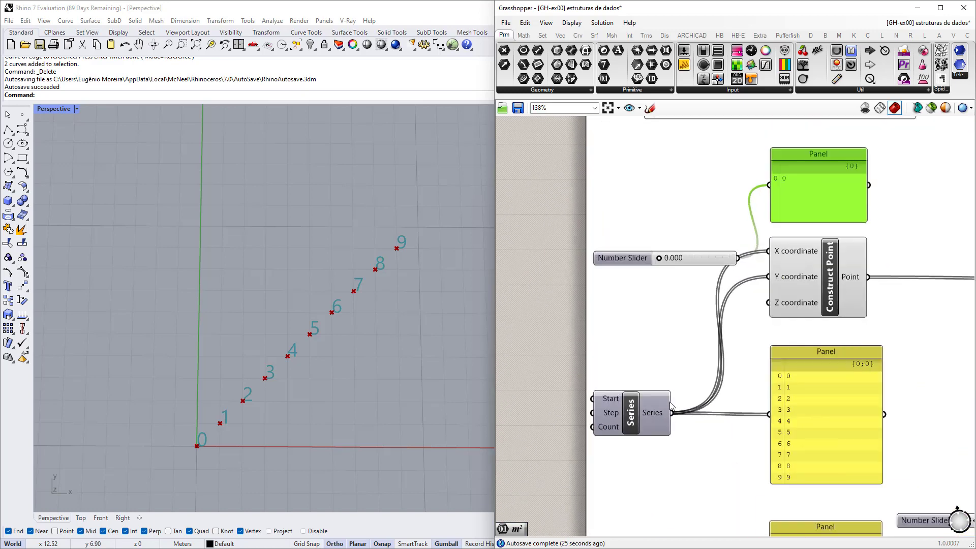
Turn off Graft on the output of the lower Series component
scroll(719, 334, "down", 3)
right_click_drag(738, 401, 721, 298)
scroll(663, 411, "up", 8)
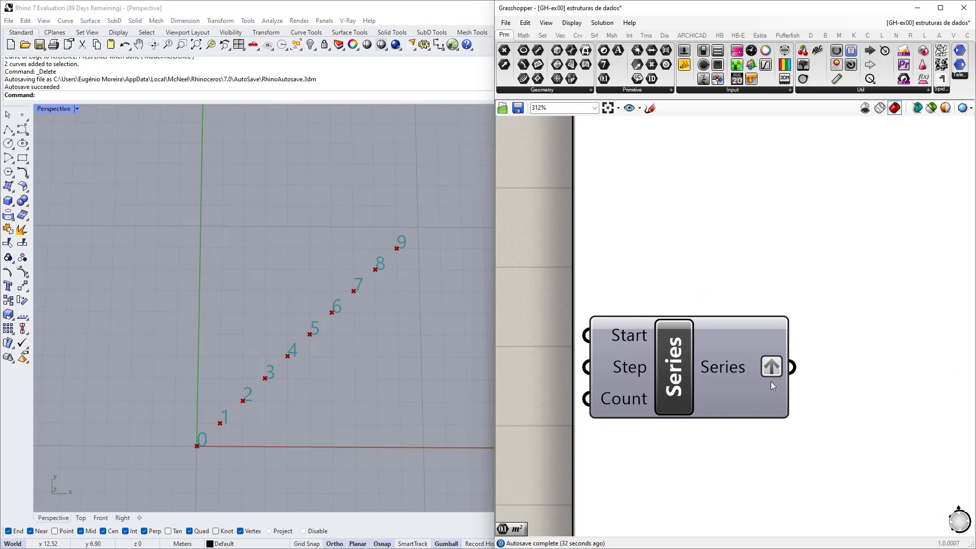
scroll(735, 374, "down", 3)
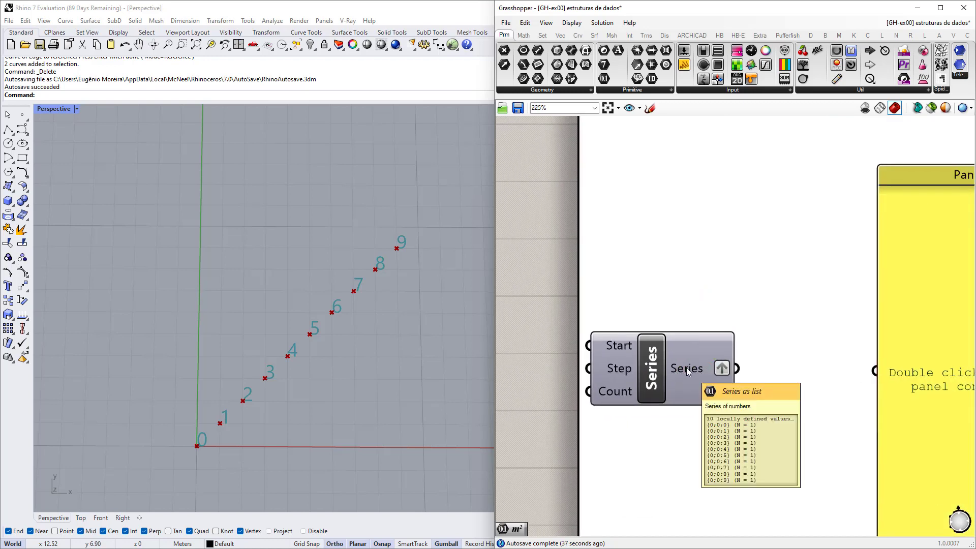
right_click_drag(699, 372, 679, 374)
mouse_move(681, 374)
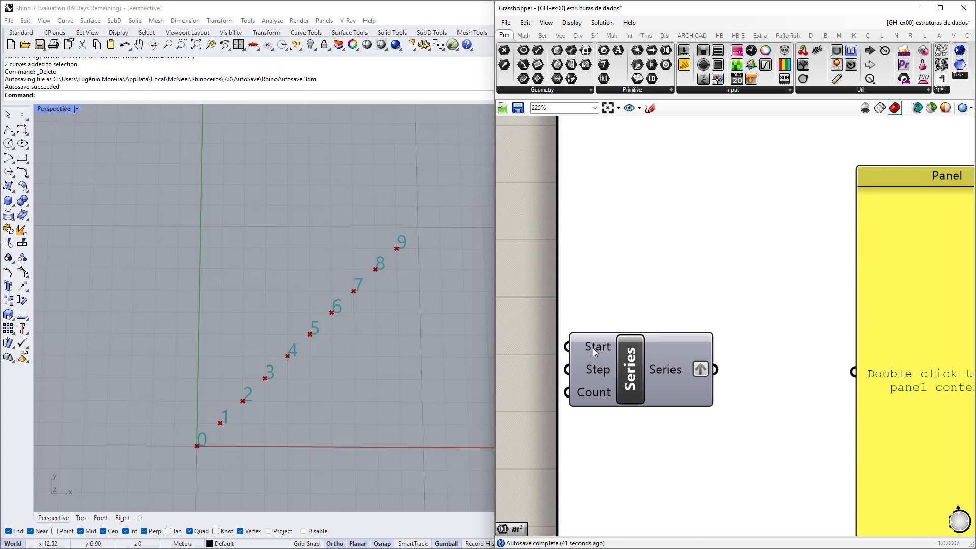
right_click(668, 371)
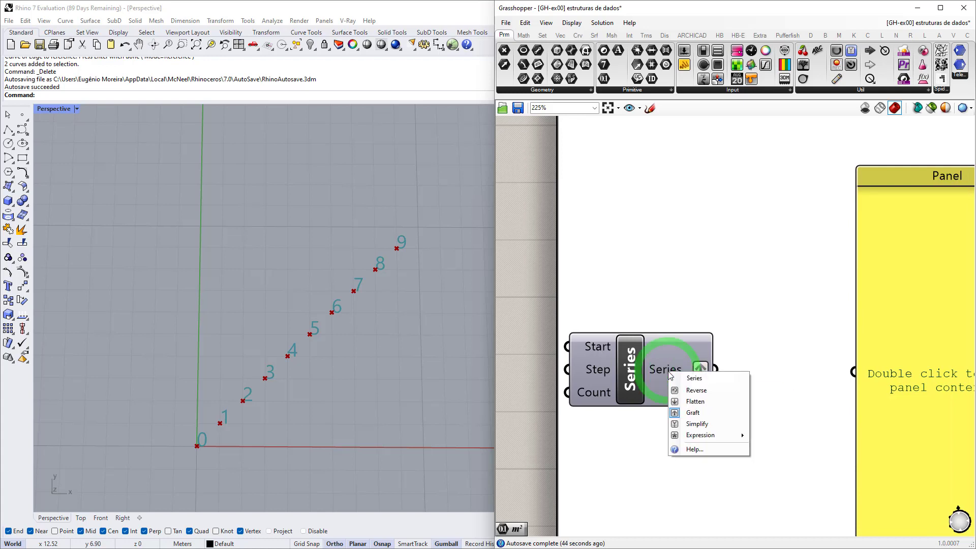
left_click(690, 414)
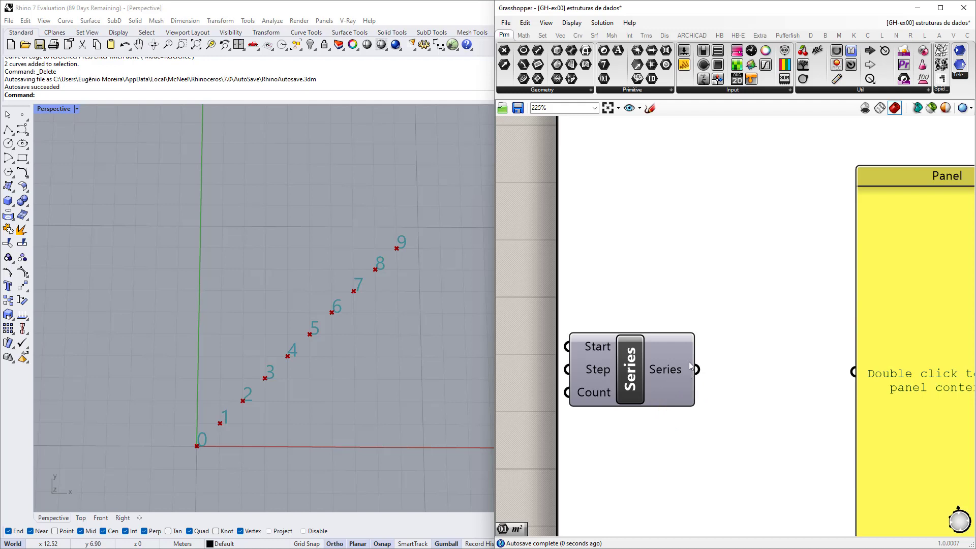
Connect the lower Series component's output to the empty Panel beside it and check the listed values
scroll(688, 362, "down", 3)
left_click_drag(625, 362, 720, 362)
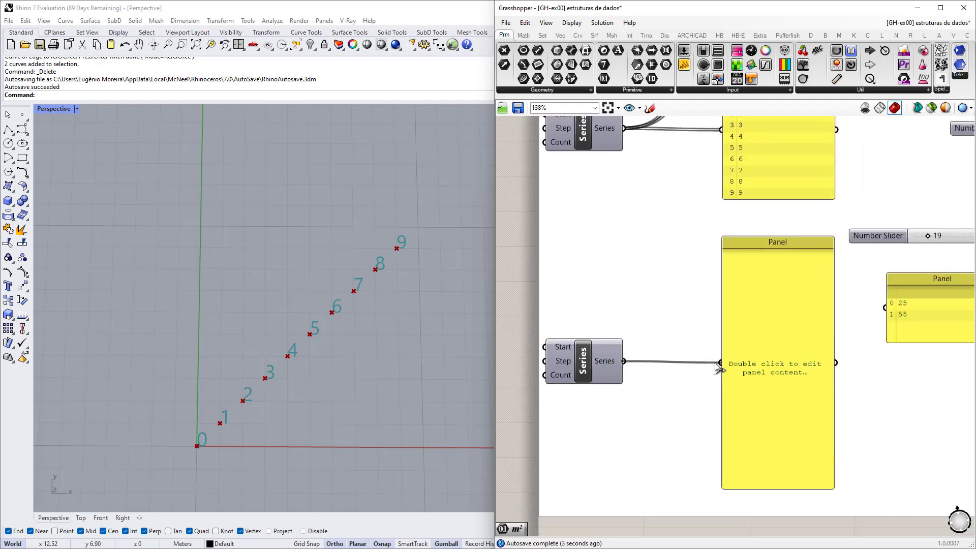
scroll(696, 361, "up", 3)
right_click_drag(697, 361, 710, 349)
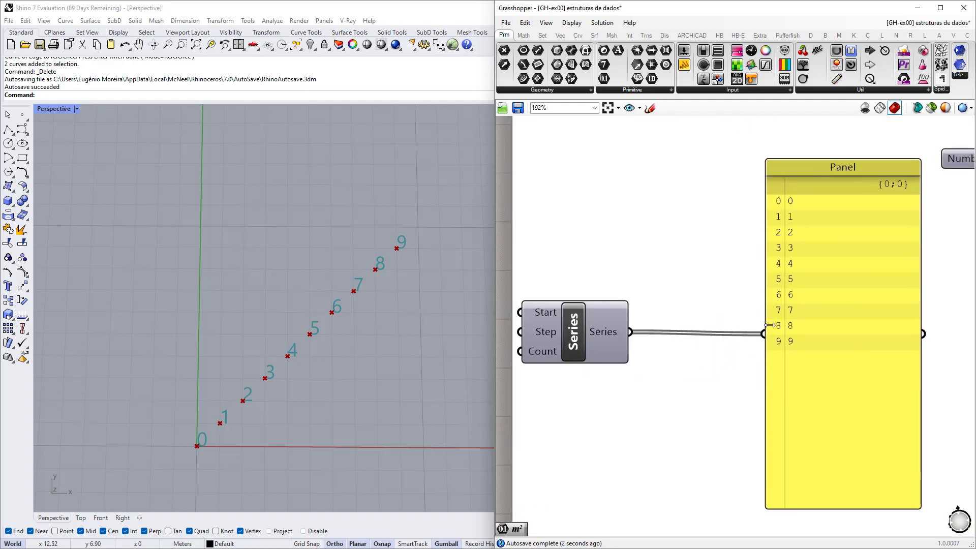
Graft the output of the lower Series component and check the branches listed in its Panel
right_click(604, 332)
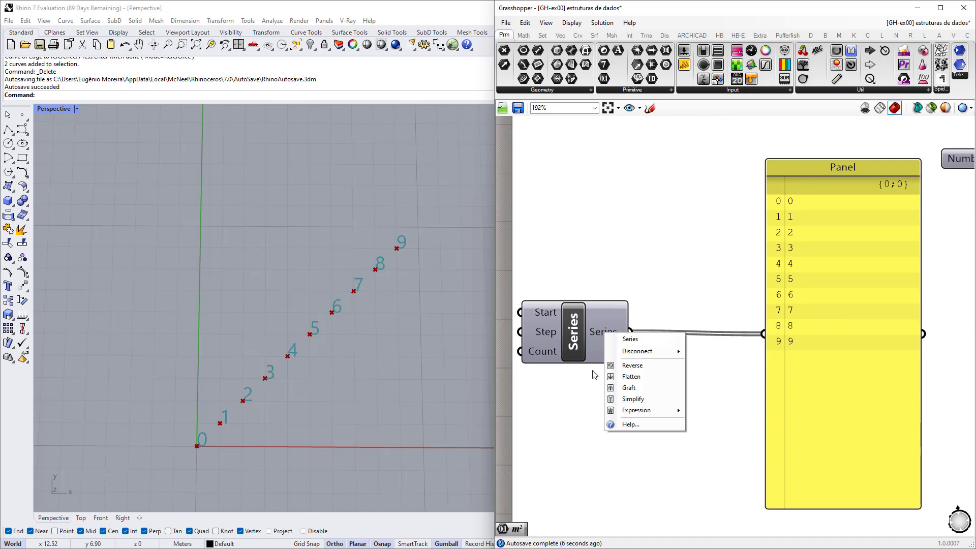
left_click(626, 388)
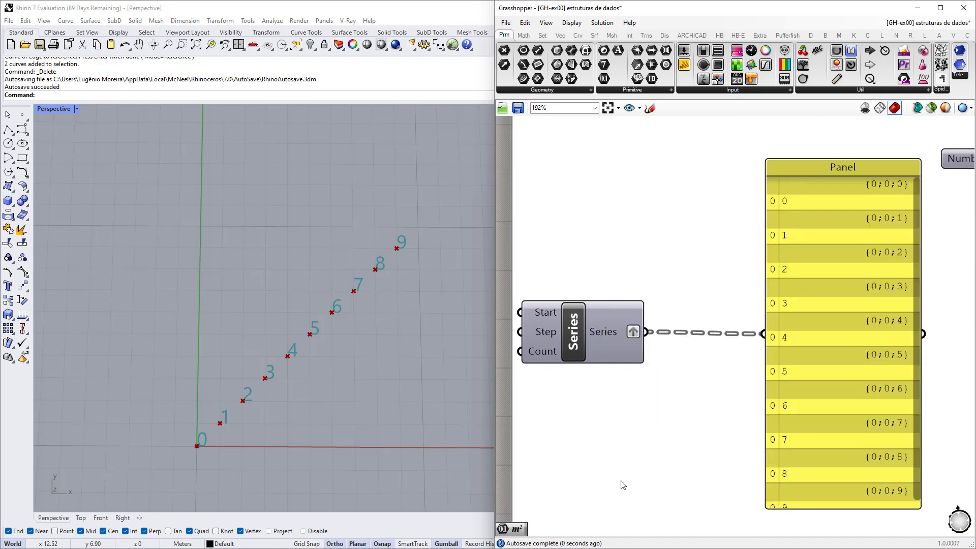
mouse_move(642, 344)
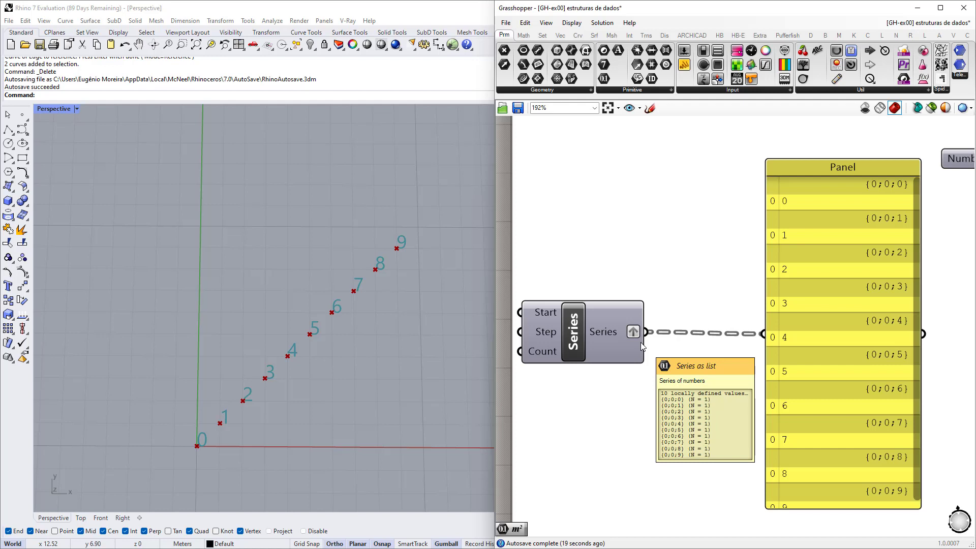
right_click_drag(888, 246, 810, 235)
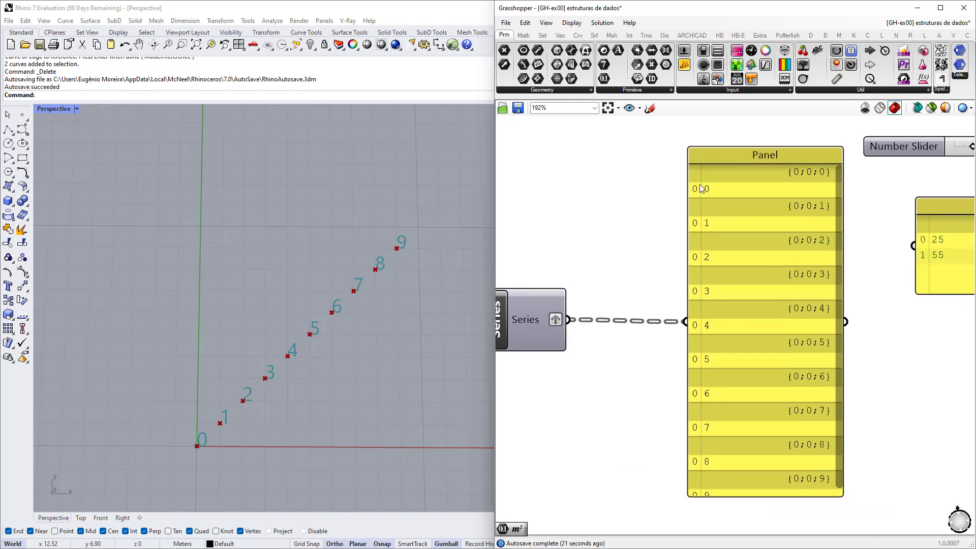
right_click_drag(531, 321, 572, 309)
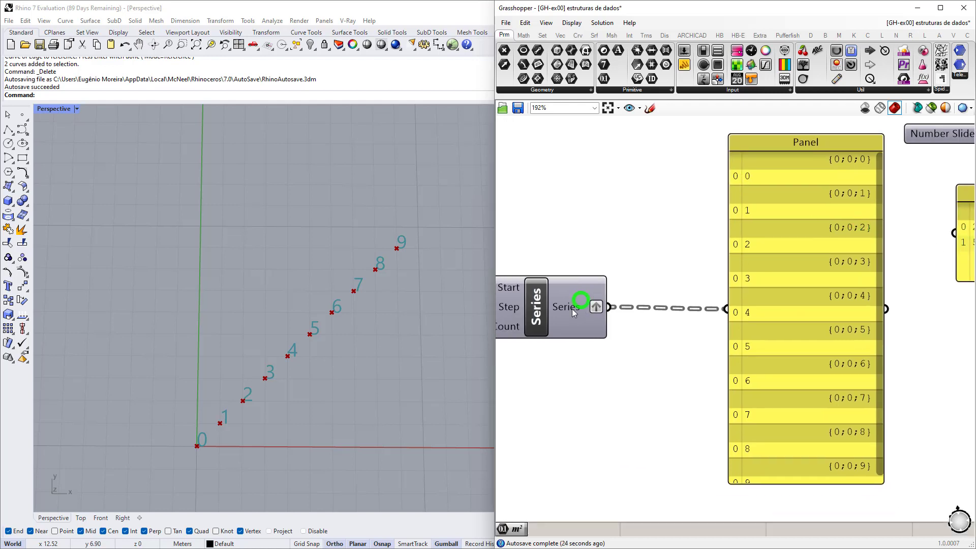
Switch Graft off and back on for the lower Series output to compare the single list with the branched one
right_click(572, 309)
left_click(588, 365)
key("ctrl+z")
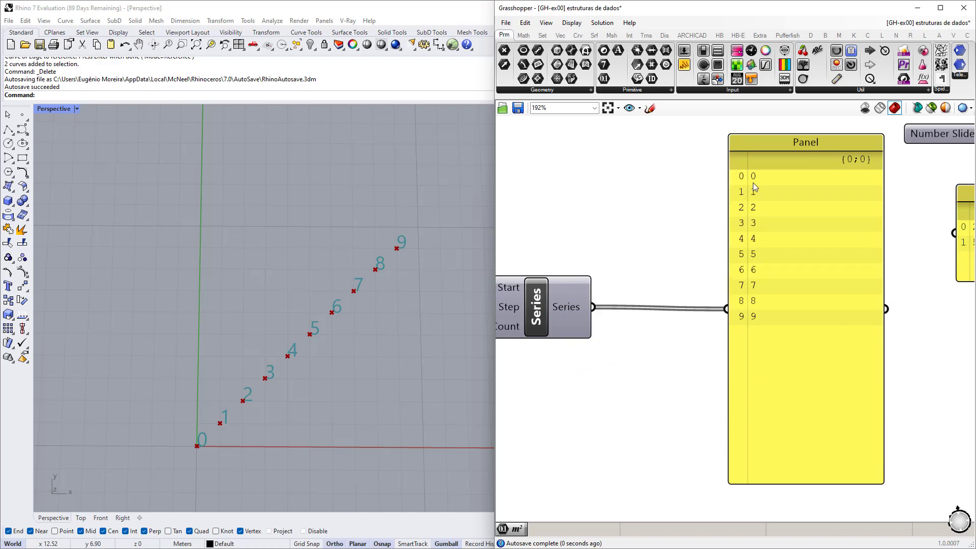
right_click(568, 311)
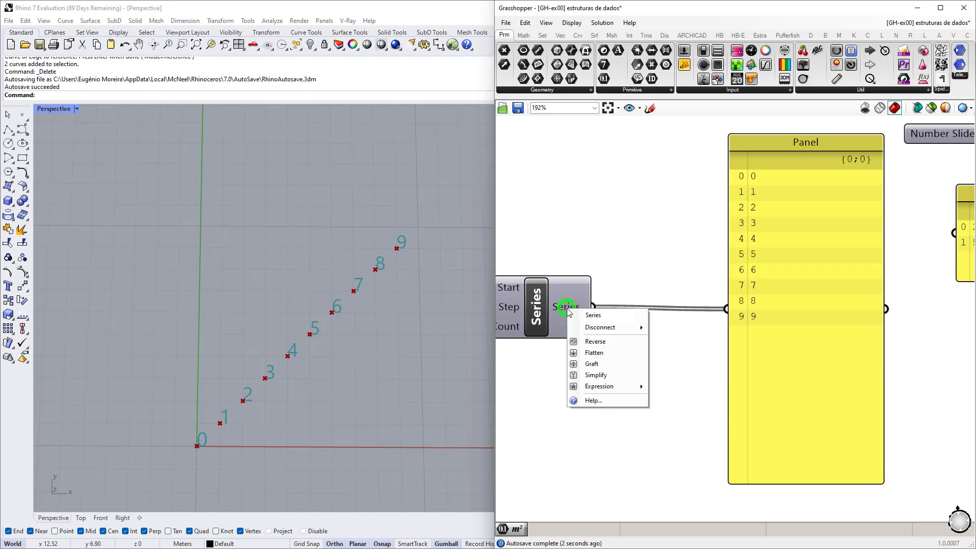
left_click(591, 364)
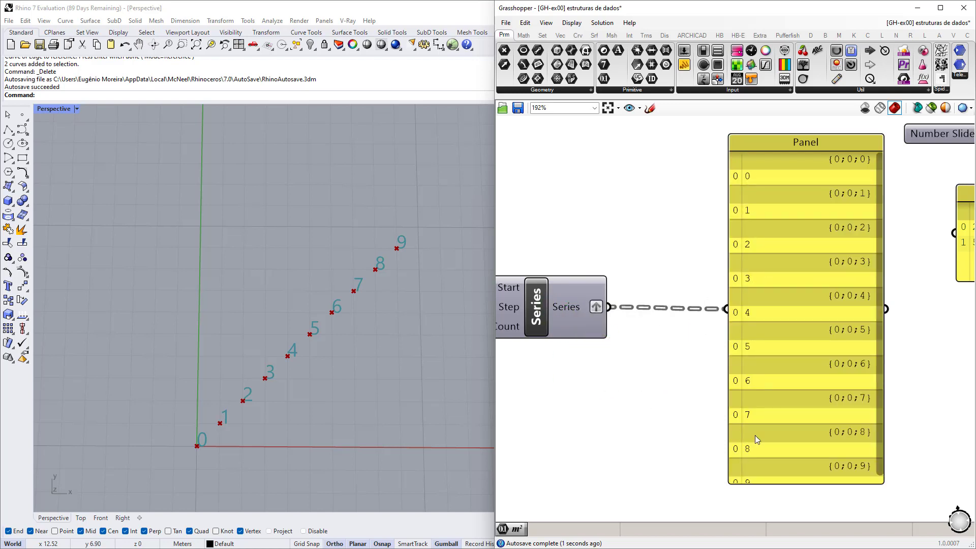
Compare the grafted branches in the lower Series Panel with the single list in the upper Series Panel
left_click_drag(877, 270, 870, 400)
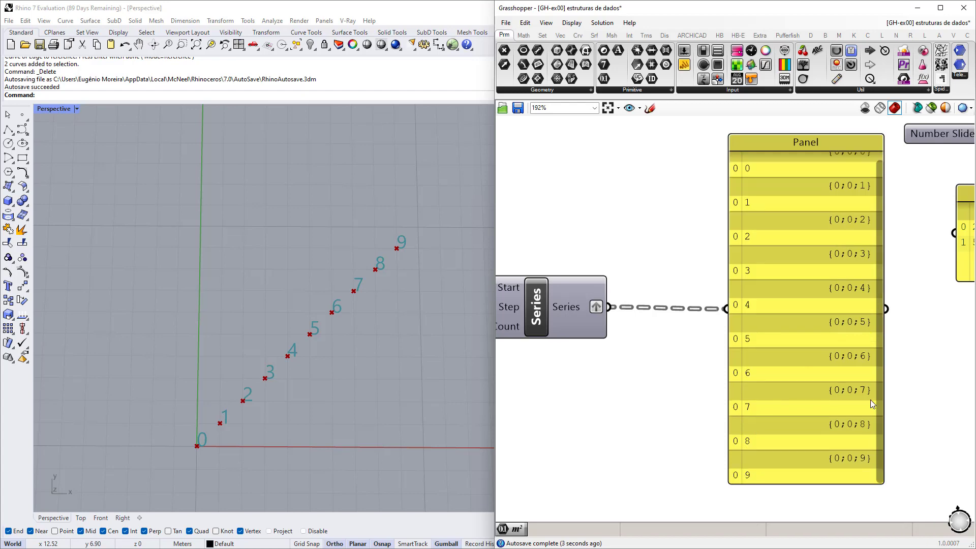
scroll(669, 373, "down", 3)
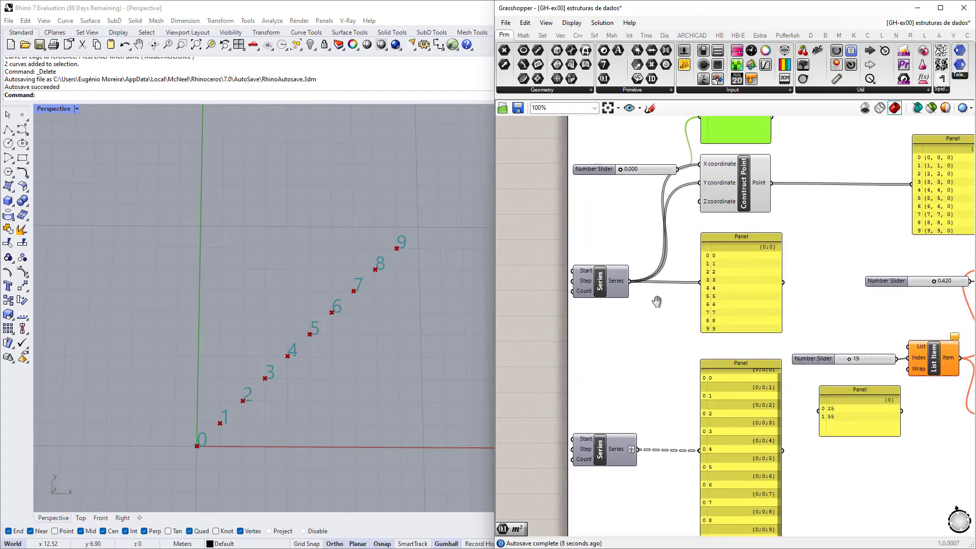
scroll(709, 444, "up", 3)
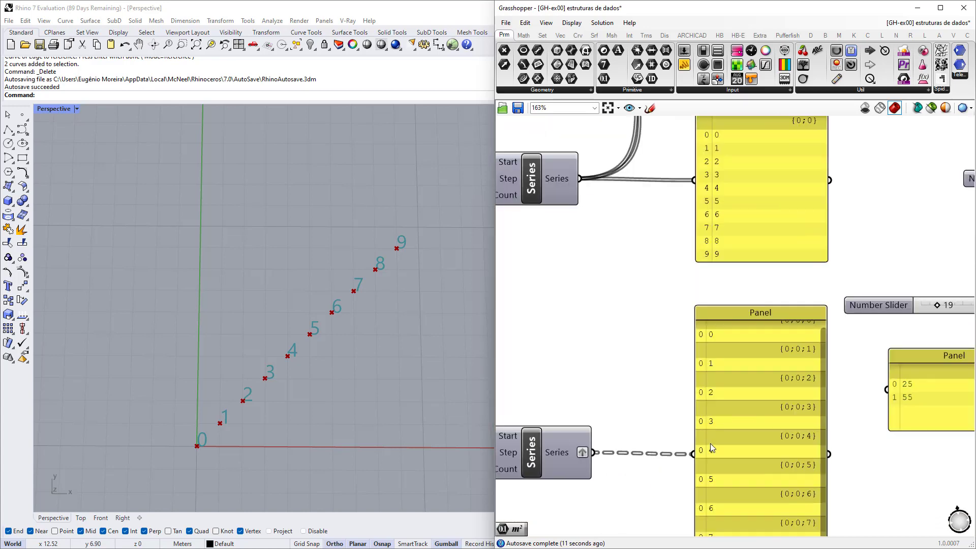
scroll(625, 440, "down", 2)
right_click_drag(635, 325, 638, 379)
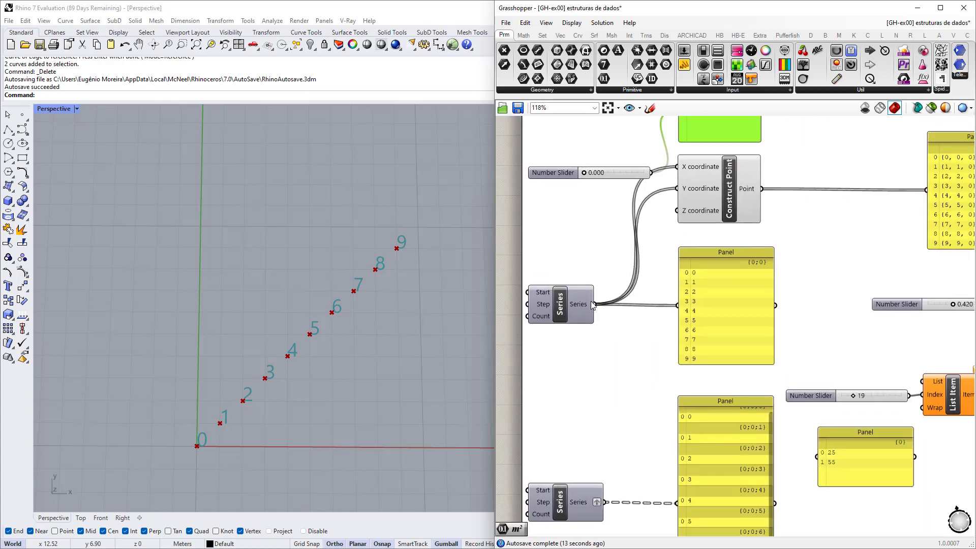
scroll(691, 301, "up", 3)
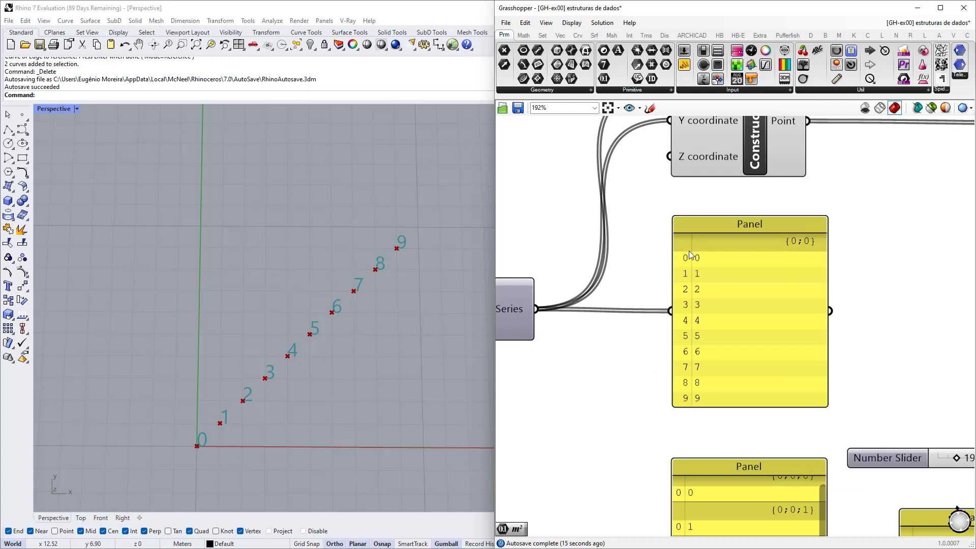
scroll(662, 341, "down", 3)
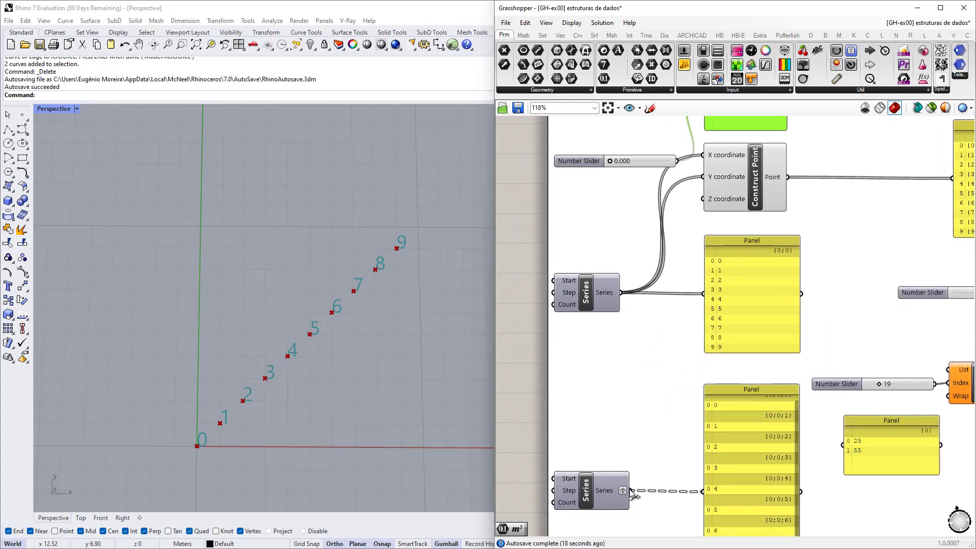
Replace Construct Point's Y coordinate input with the grafted lower Series output and examine the resulting points against both Series Panels
left_click_drag(632, 490, 703, 178)
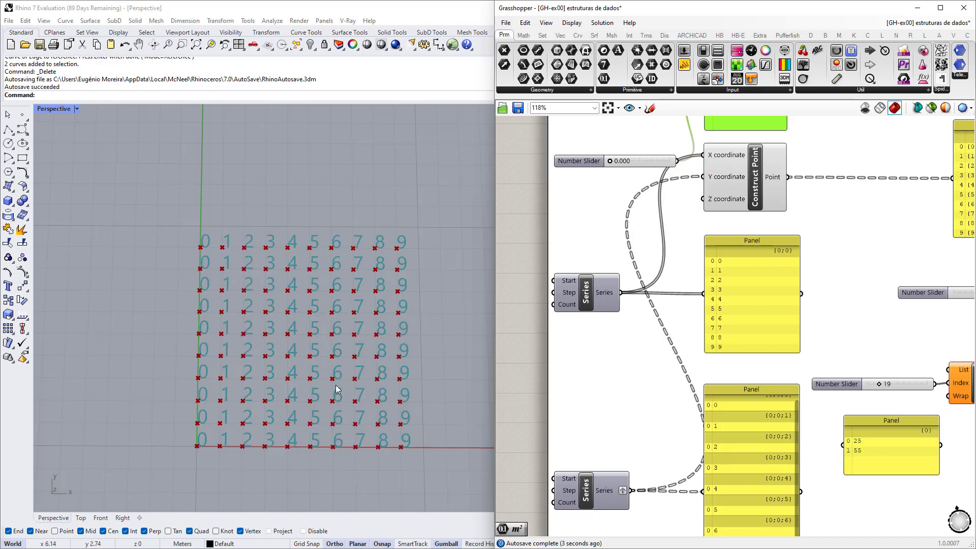
scroll(335, 382, "up", 4)
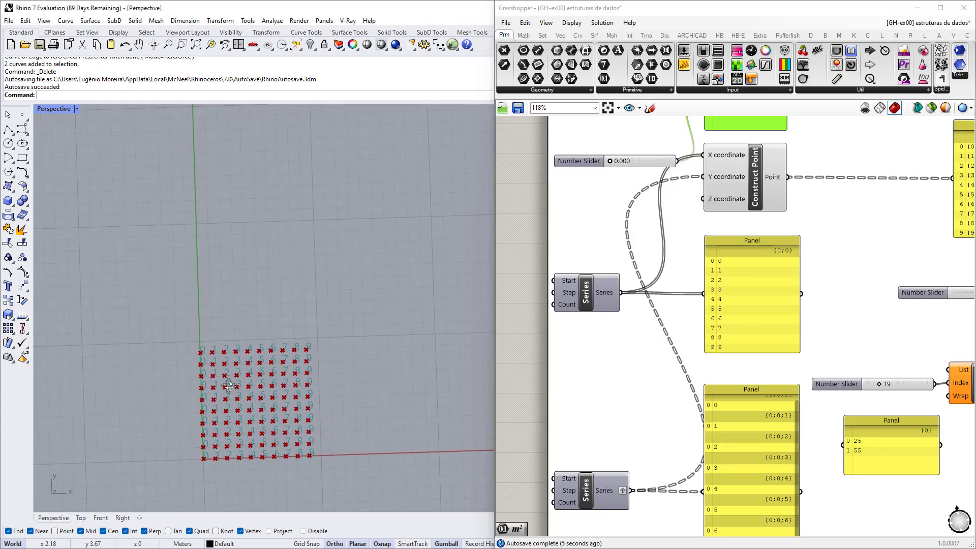
right_click_drag(238, 446, 238, 445)
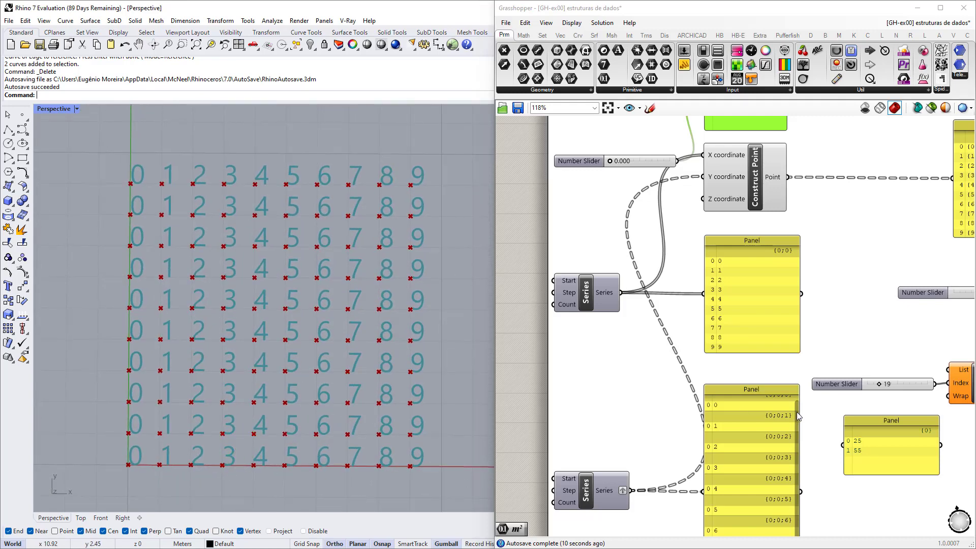
scroll(684, 332, "up", 3)
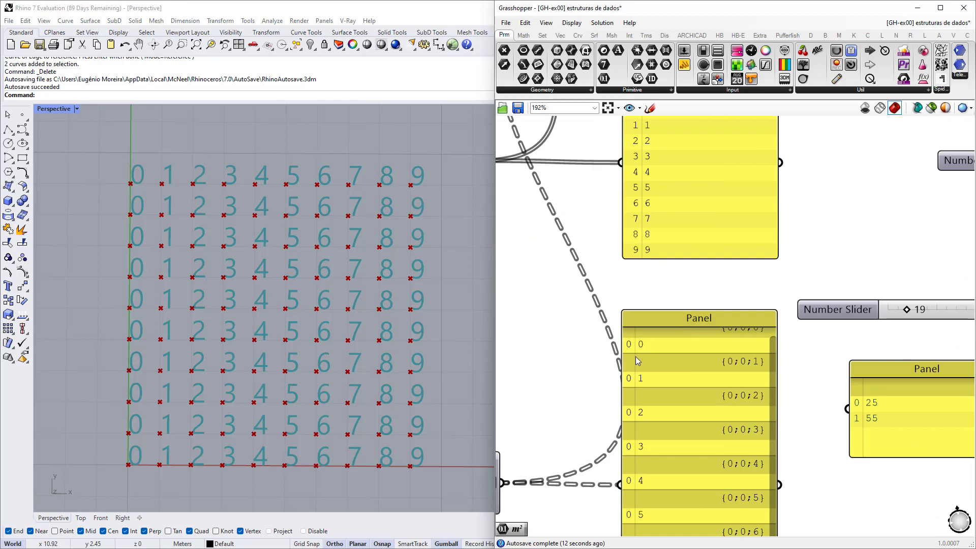
scroll(643, 359, "down", 2)
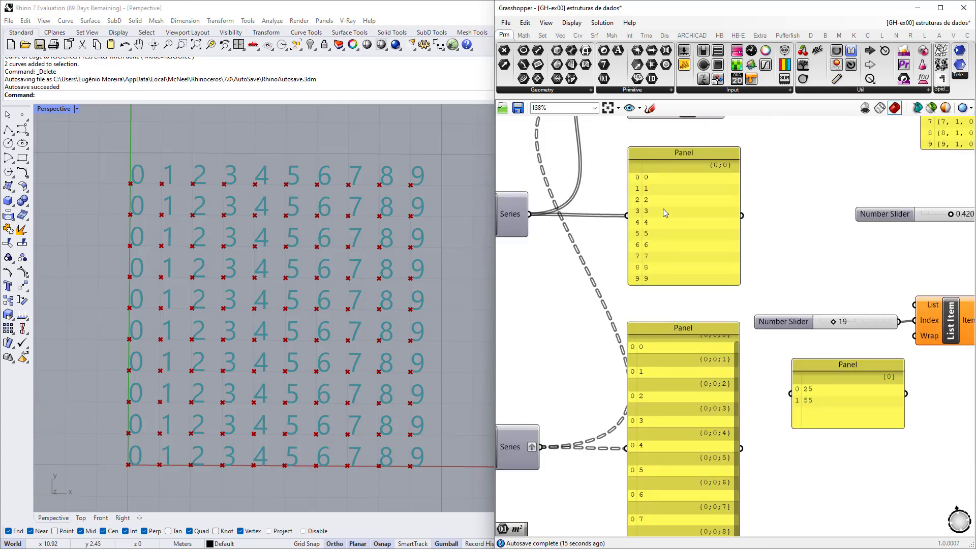
scroll(636, 348, "up", 6)
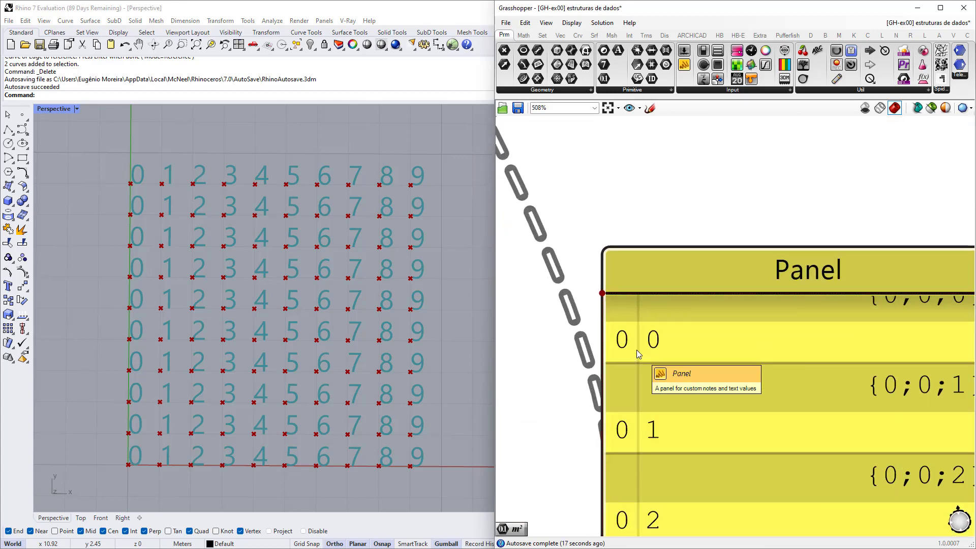
scroll(639, 355, "down", 3)
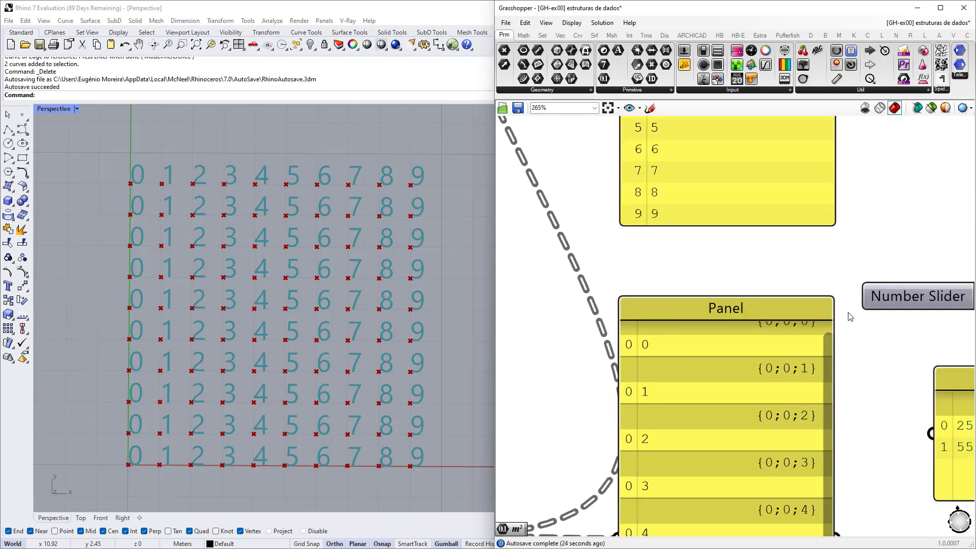
Examine the grafted Series panel from its first branch {0;0;0}, beside the single-branch Series panel {0;0} above it
scroll(619, 381, "down", 2)
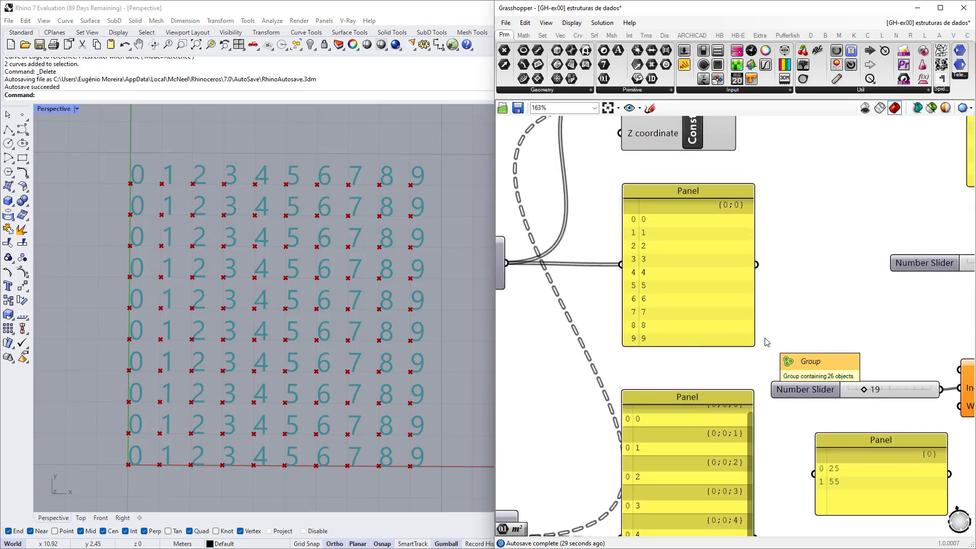
scroll(674, 421, "up", 1)
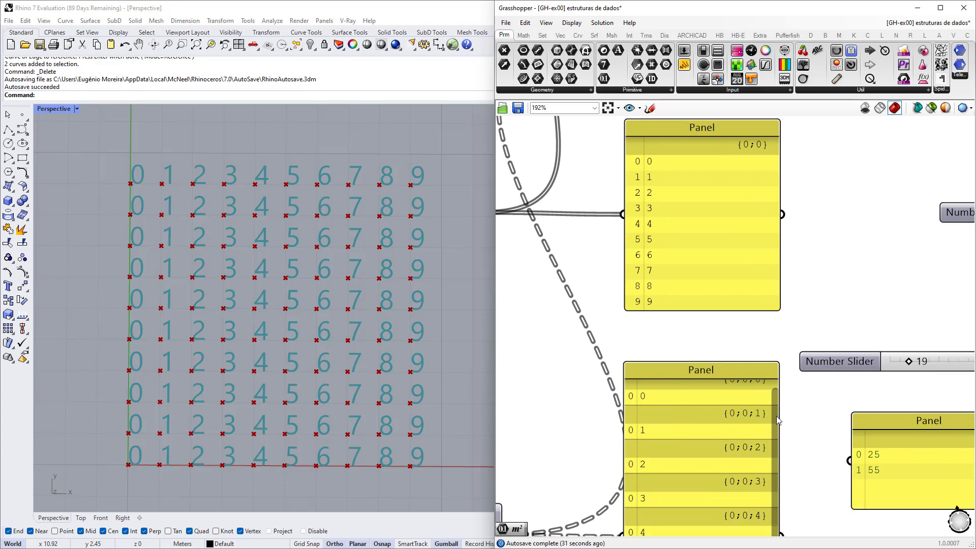
left_click(773, 388)
scroll(666, 406, "up", 2)
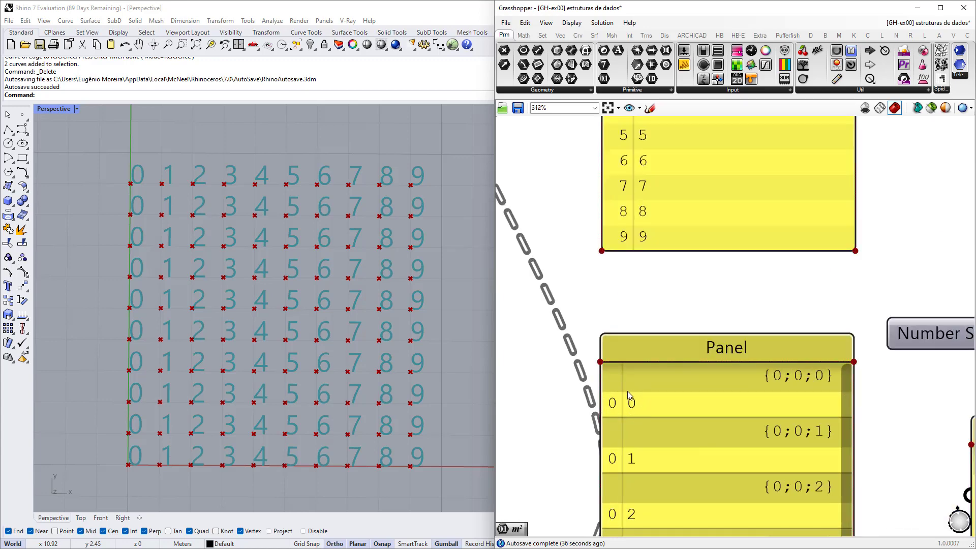
right_click_drag(636, 454, 630, 387)
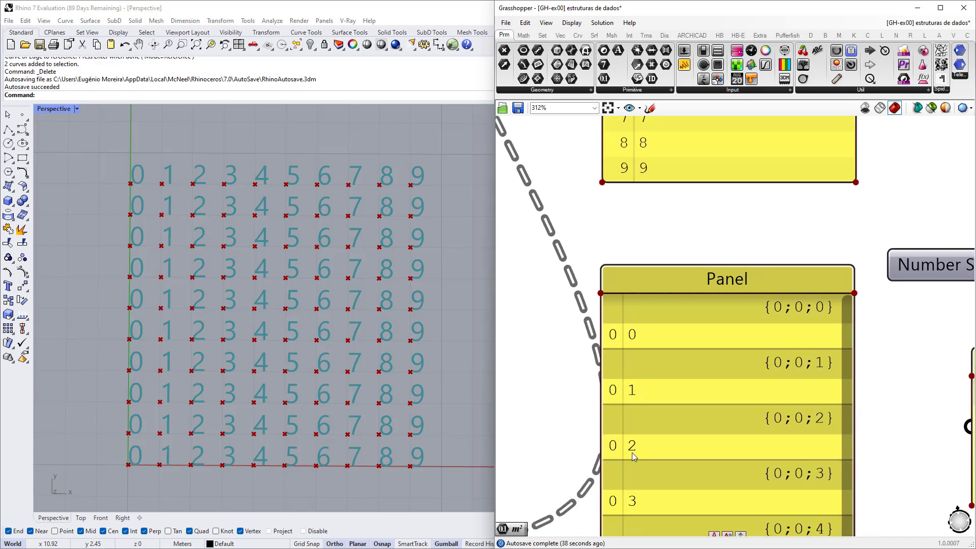
scroll(635, 448, "down", 2)
scroll(637, 437, "up", 3)
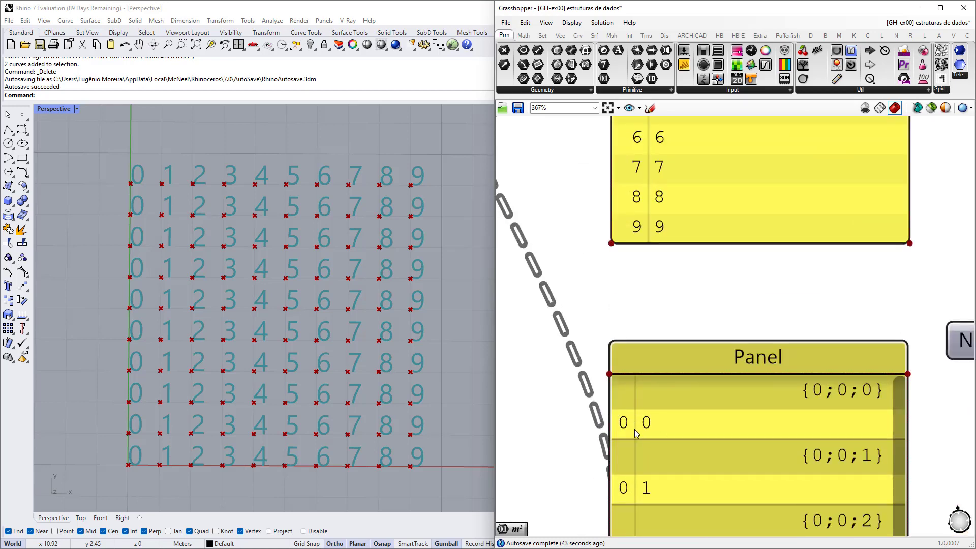
scroll(655, 432, "down", 4)
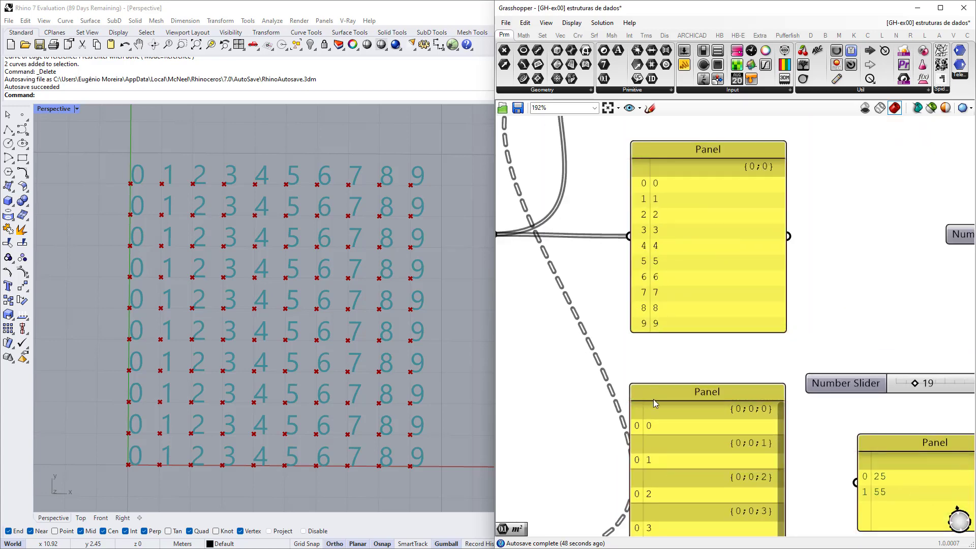
scroll(652, 428, "up", 1)
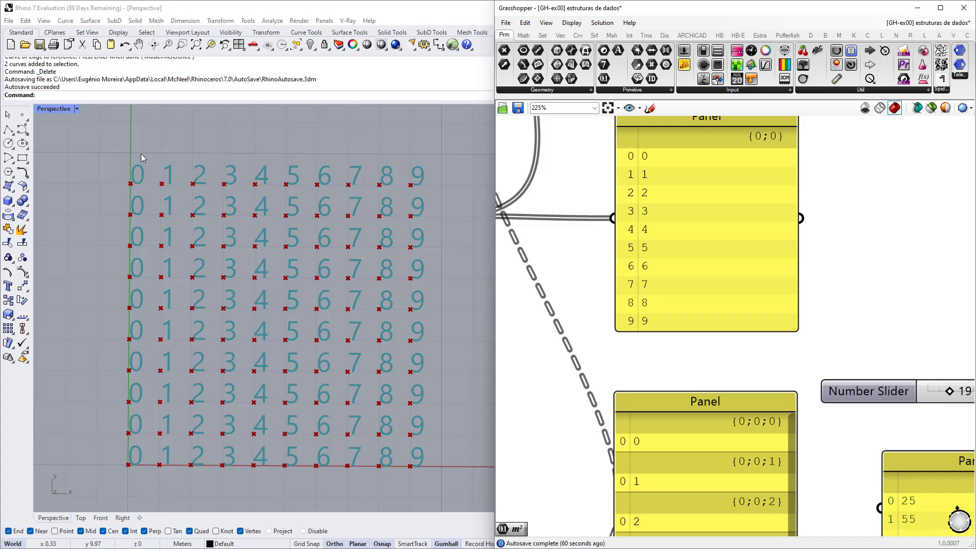
Compare the separate branches of the grafted Series feeding the Y coordinate with the flat Series list feeding the X coordinate
scroll(682, 324, "down", 5)
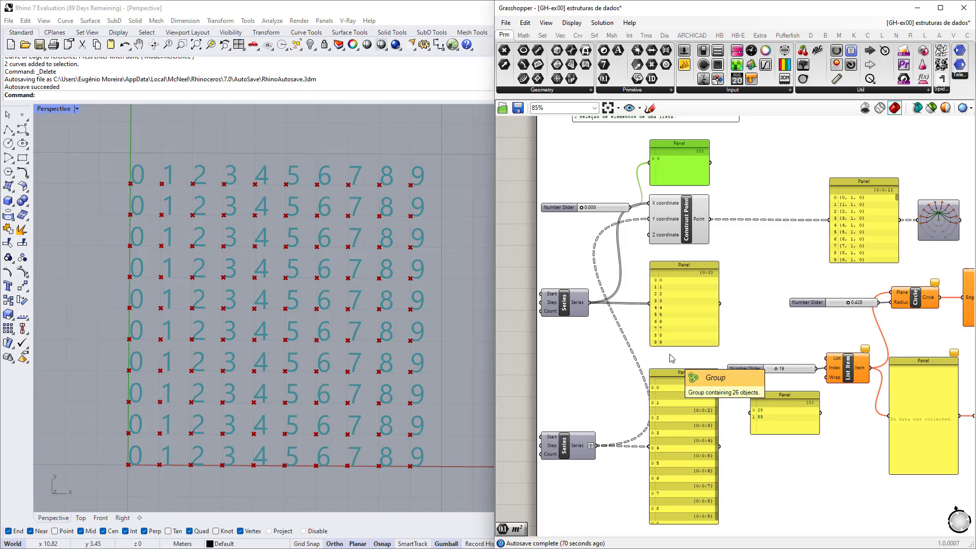
scroll(664, 419, "up", 6)
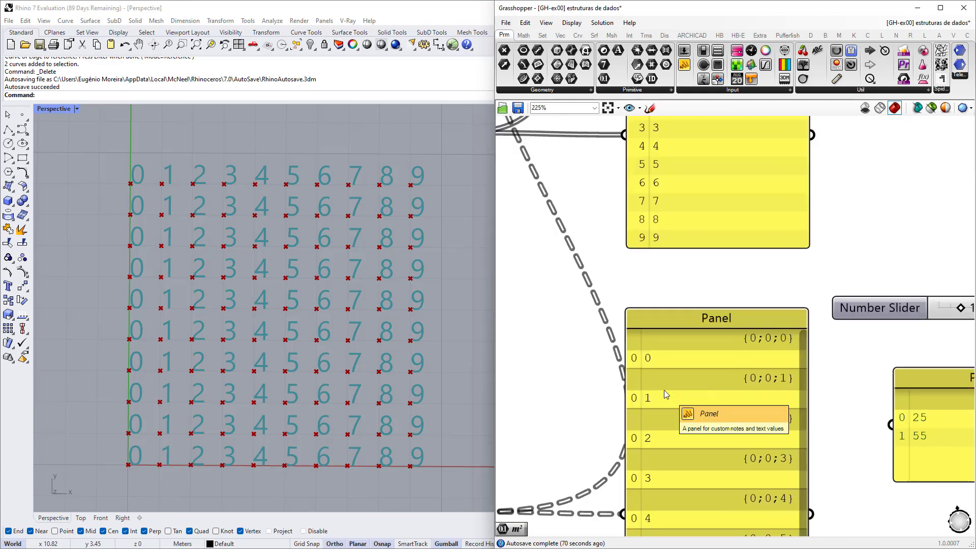
scroll(665, 394, "down", 4)
right_click_drag(661, 240, 656, 282)
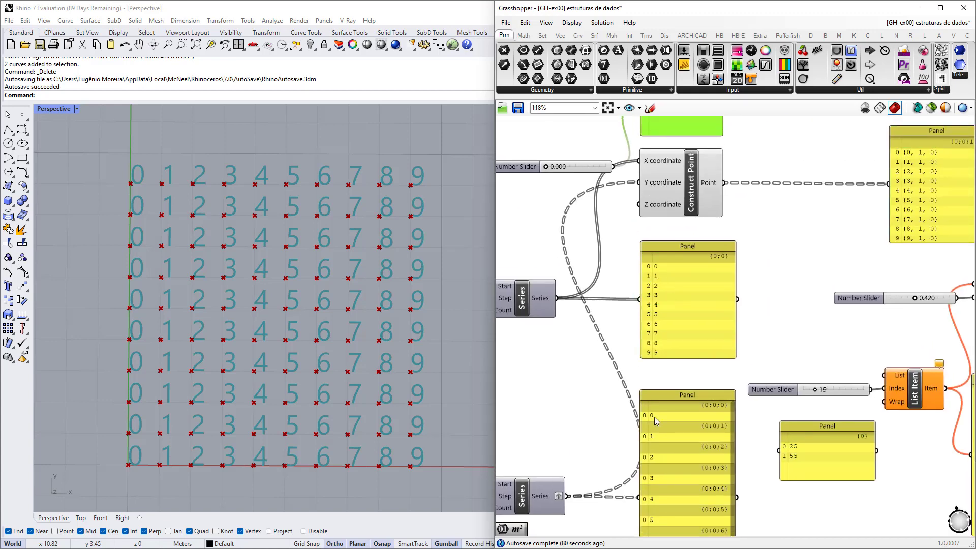
scroll(657, 419, "up", 7)
right_click_drag(657, 419, 665, 430)
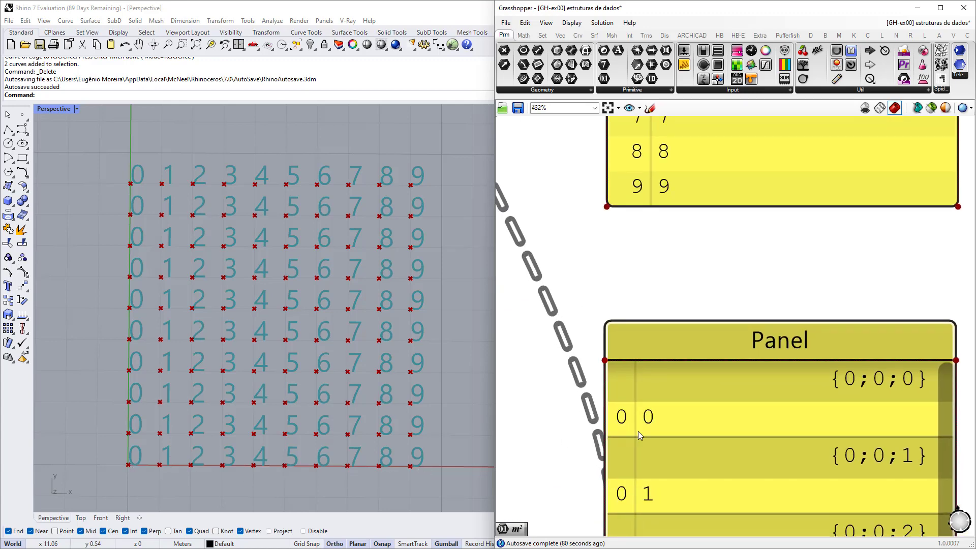
scroll(641, 435, "down", 3)
scroll(645, 434, "down", 4)
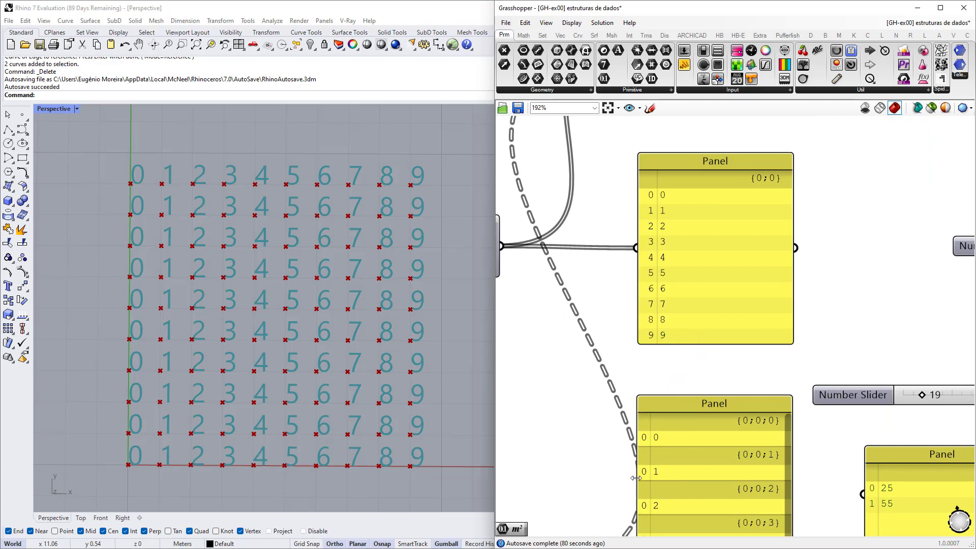
scroll(645, 453, "up", 4)
scroll(646, 453, "up", 2)
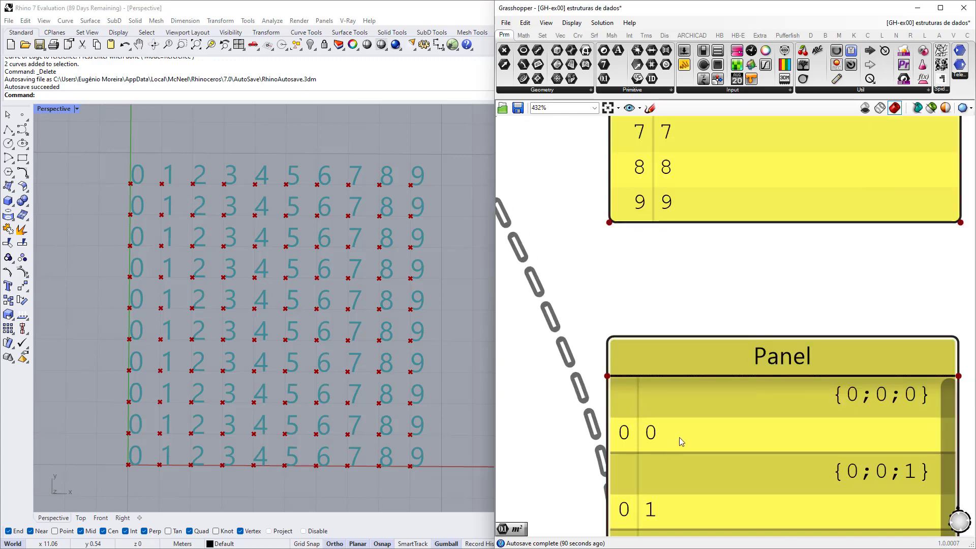
scroll(680, 440, "down", 7)
right_click_drag(643, 204, 642, 238)
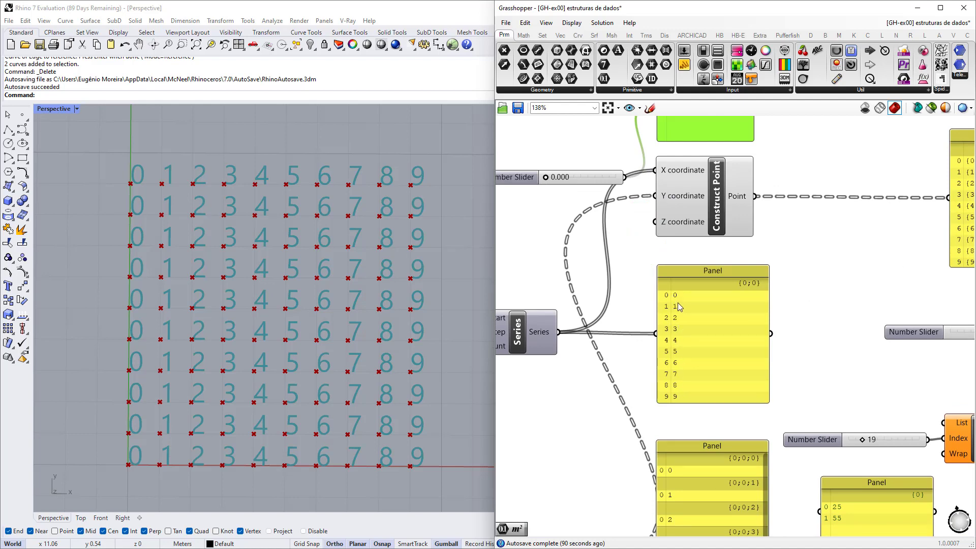
right_click_drag(693, 470, 706, 412)
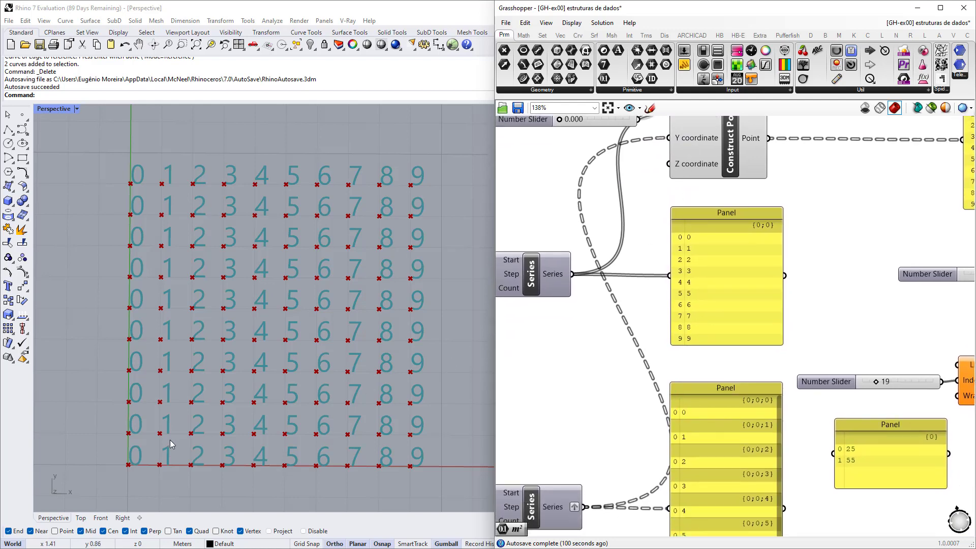
Compare the grafted Series panel's branch values with the rows of numbered points in the Perspective viewport
scroll(693, 417, "up", 5)
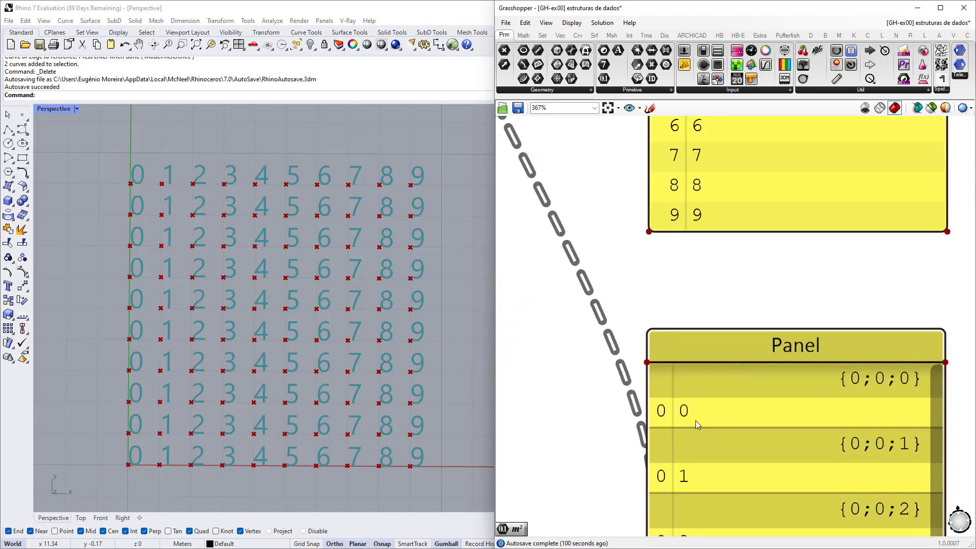
scroll(682, 412, "down", 3)
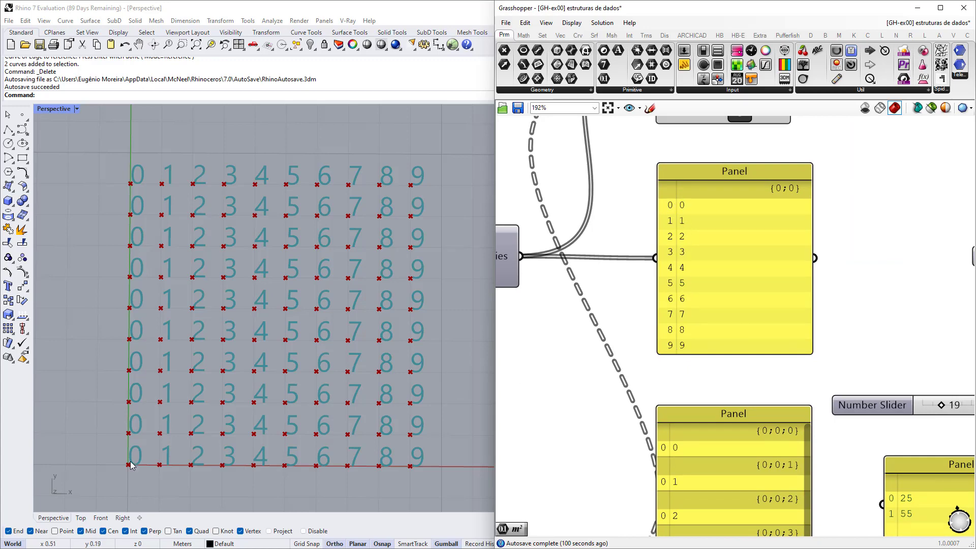
scroll(133, 474, "up", 3)
right_click_drag(132, 474, 71, 445, "shift")
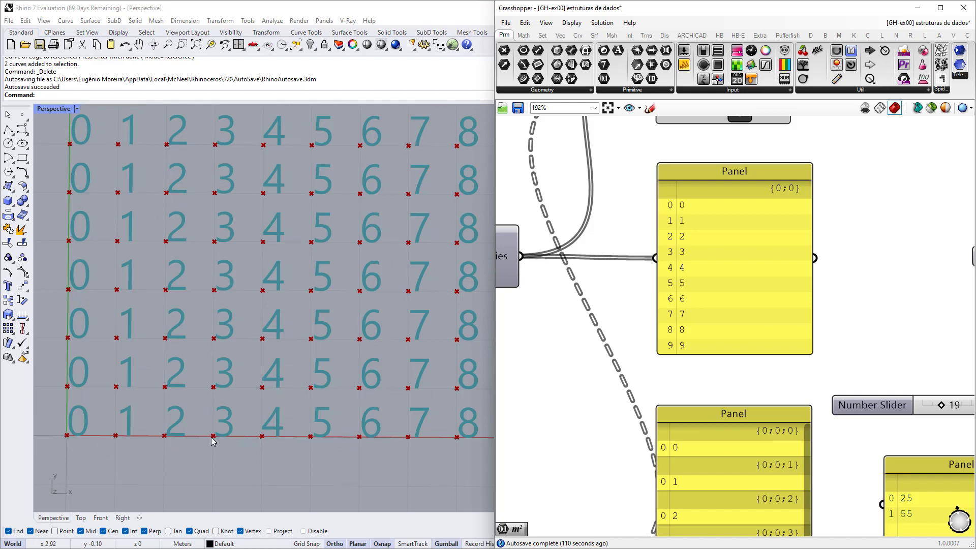
scroll(209, 430, "down", 4)
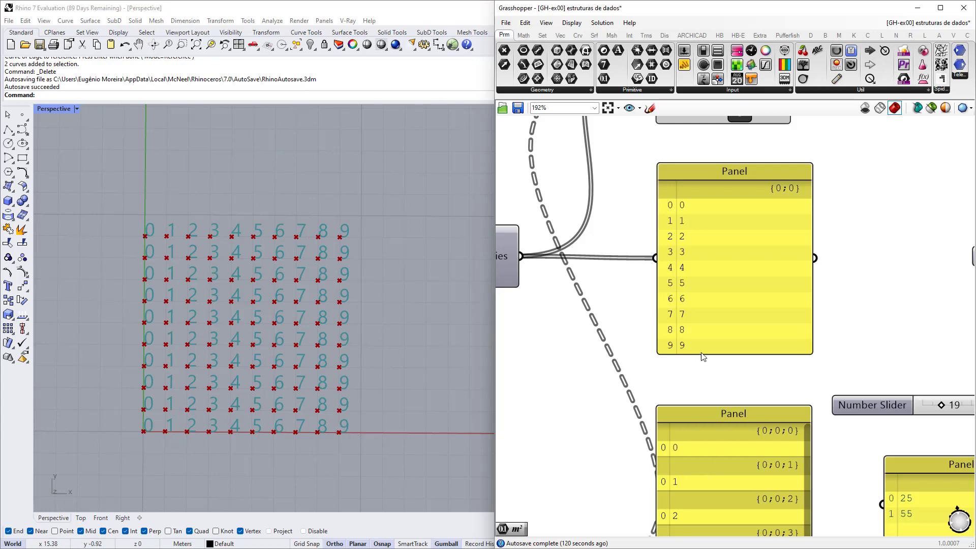
scroll(580, 373, "up", 4)
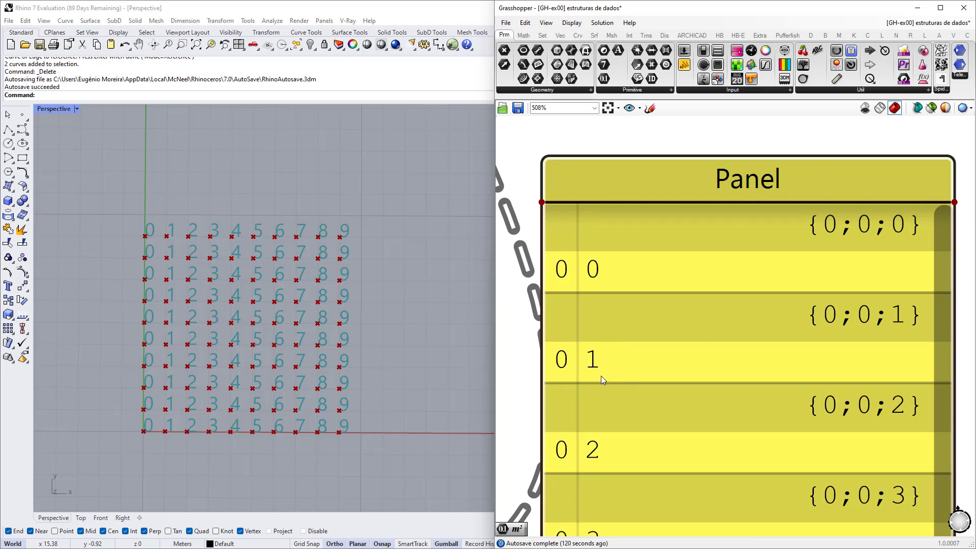
scroll(601, 378, "down", 2)
scroll(600, 370, "down", 3)
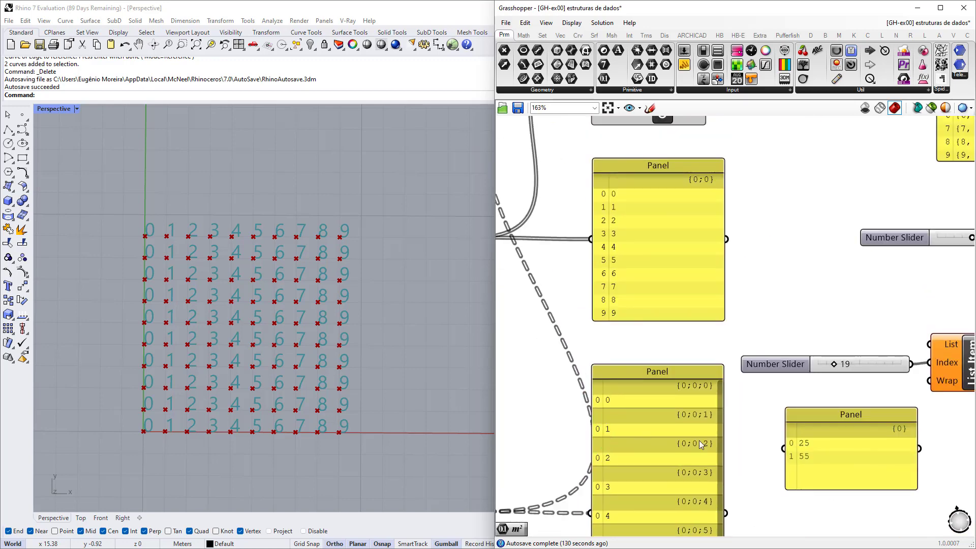
scroll(195, 395, "up", 2)
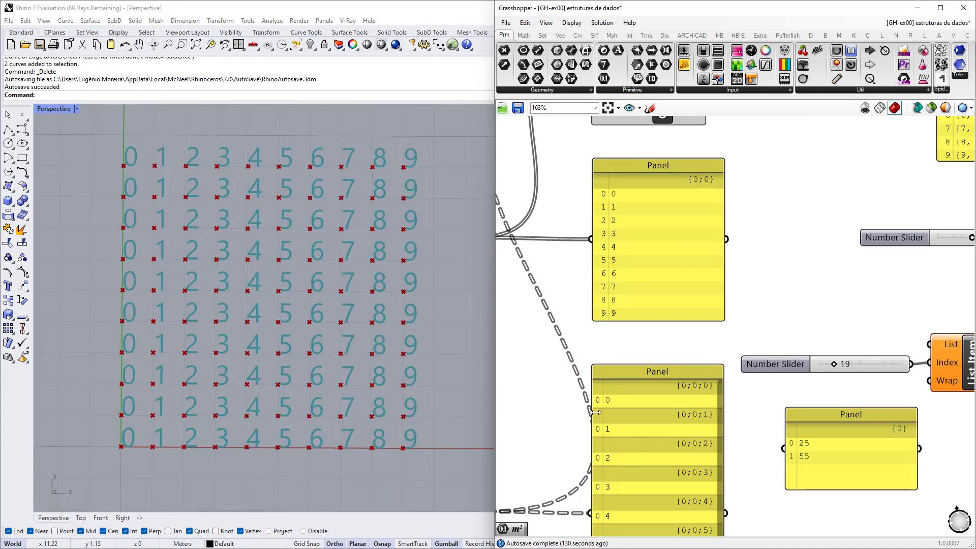
scroll(596, 407, "down", 3)
Examine the point coordinates in the Construct Point output panel, reading through branches {0;0;0}, {0;0;1} and {0;0;2}
scroll(612, 229, "up", 5)
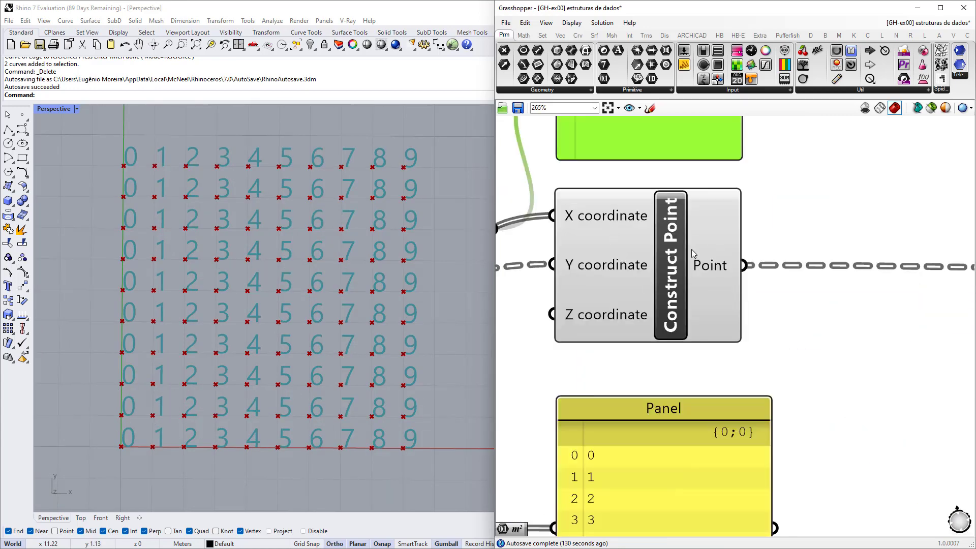
scroll(727, 257, "down", 4)
right_click_drag(835, 270, 648, 274)
scroll(693, 259, "up", 5)
right_click_drag(800, 255, 757, 235)
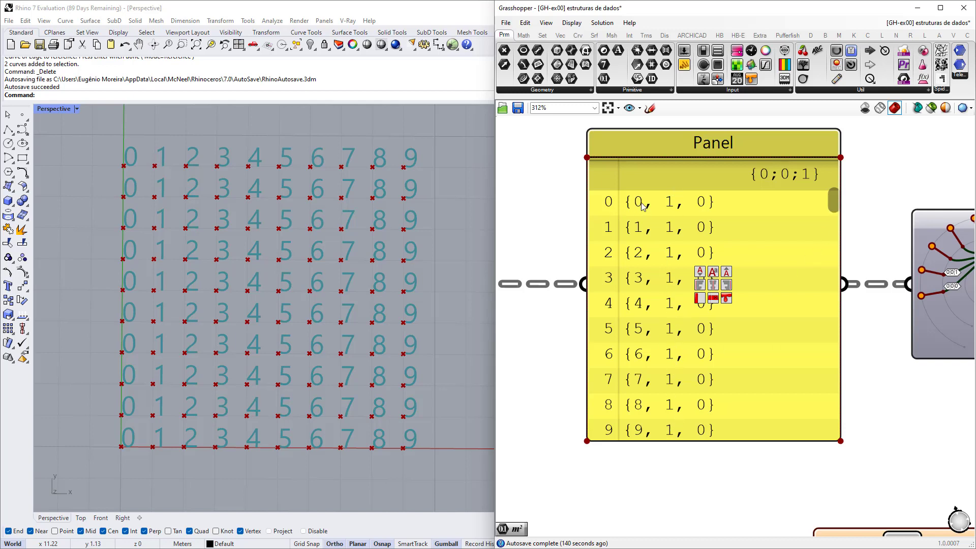
left_click_drag(834, 200, 841, 226)
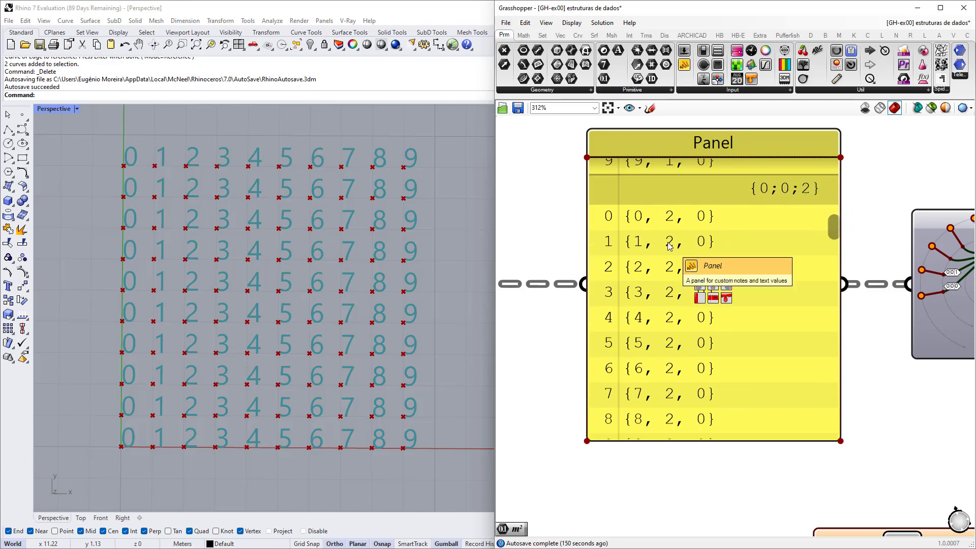
scroll(669, 246, "up", 2)
scroll(668, 246, "down", 3)
left_click_drag(811, 227, 809, 184)
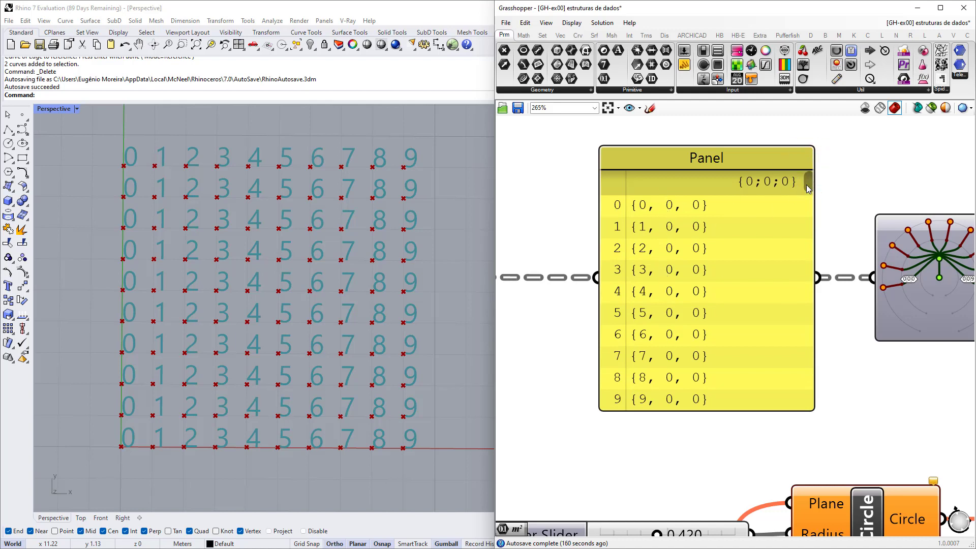
left_click_drag(809, 188, 812, 235)
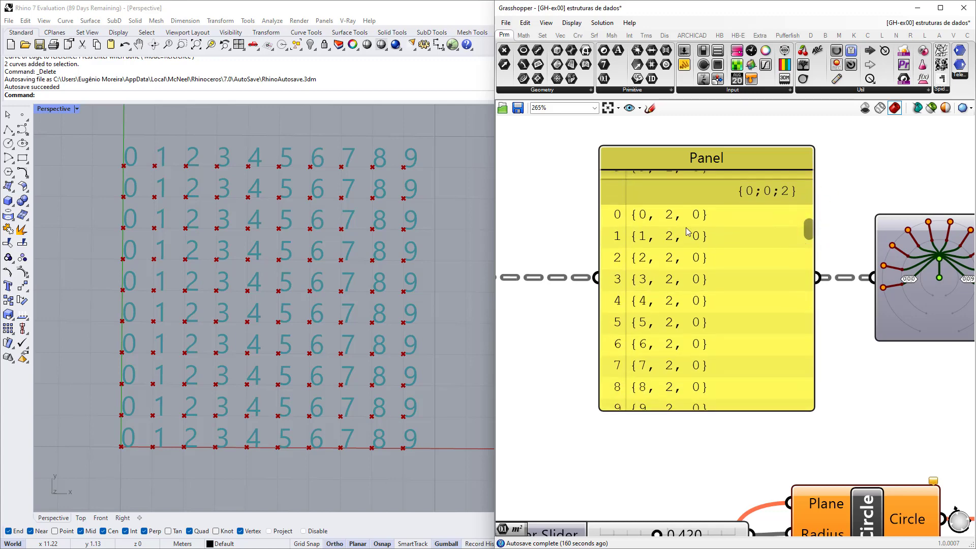
Swap the Construct Point inputs, wiring the ungrafted Series to the Y coordinate and the grafted Series to the X coordinate
scroll(782, 256, "down", 6)
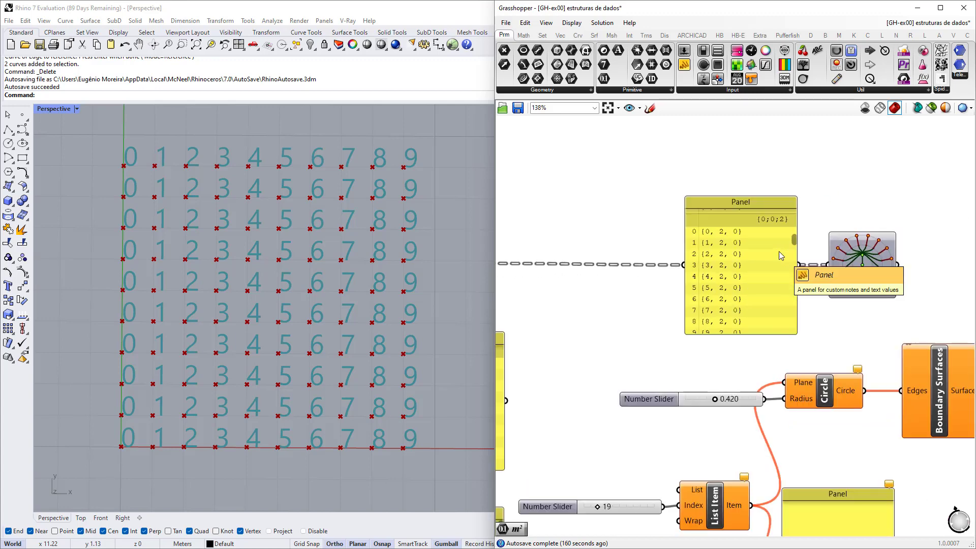
scroll(707, 255, "up", 4)
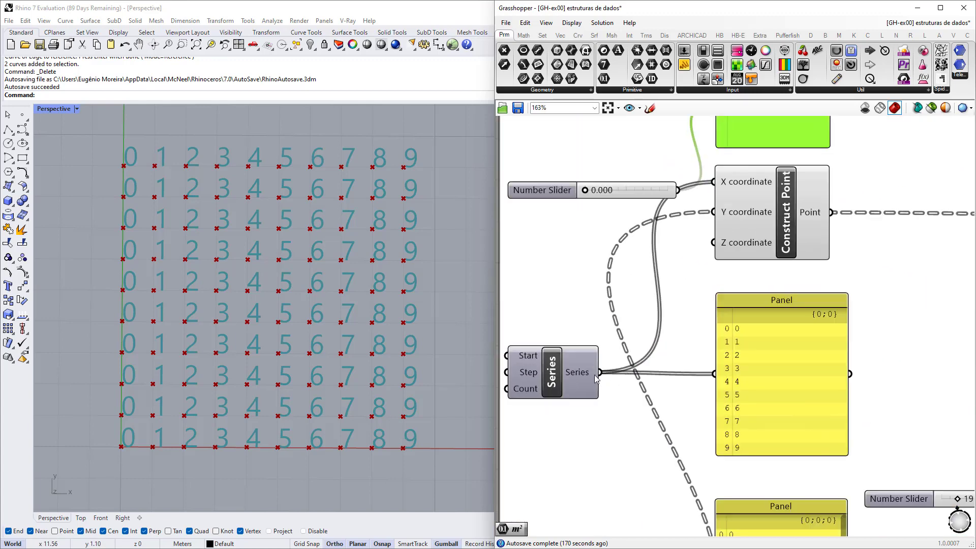
left_click_drag(600, 372, 717, 214)
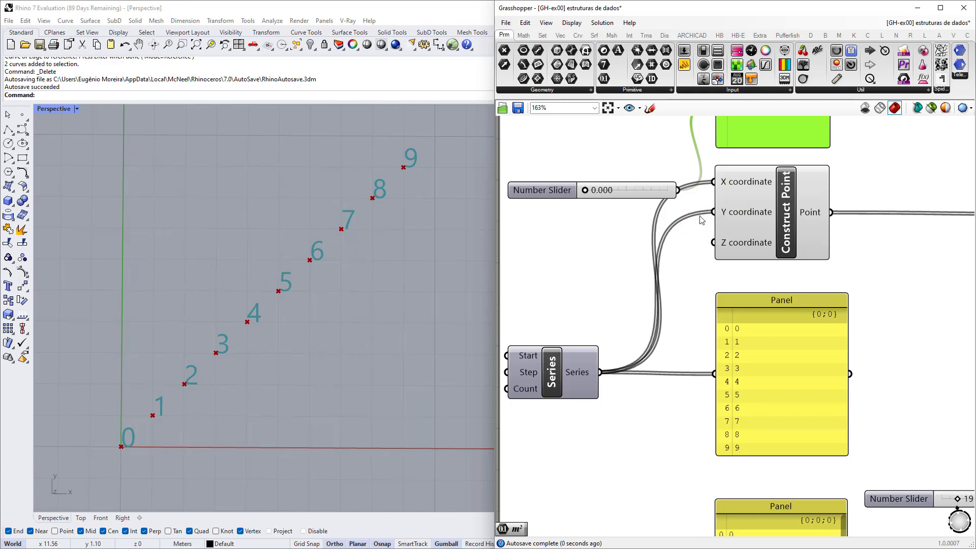
scroll(678, 338, "down", 2)
left_click_drag(630, 476, 702, 140)
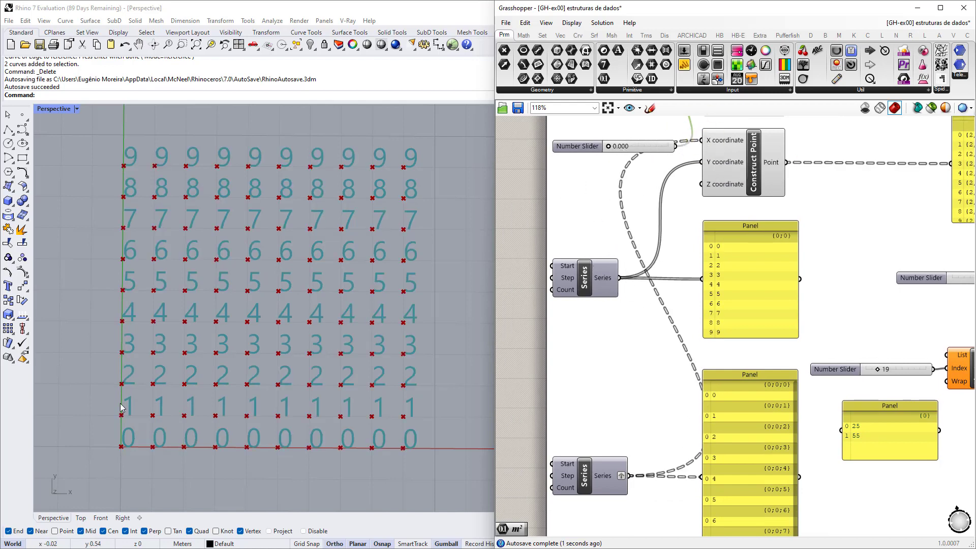
Examine branch {0;0;0} of the Construct Point output panel and compare its points with the numbered grid in the Perspective viewport
left_click(120, 371)
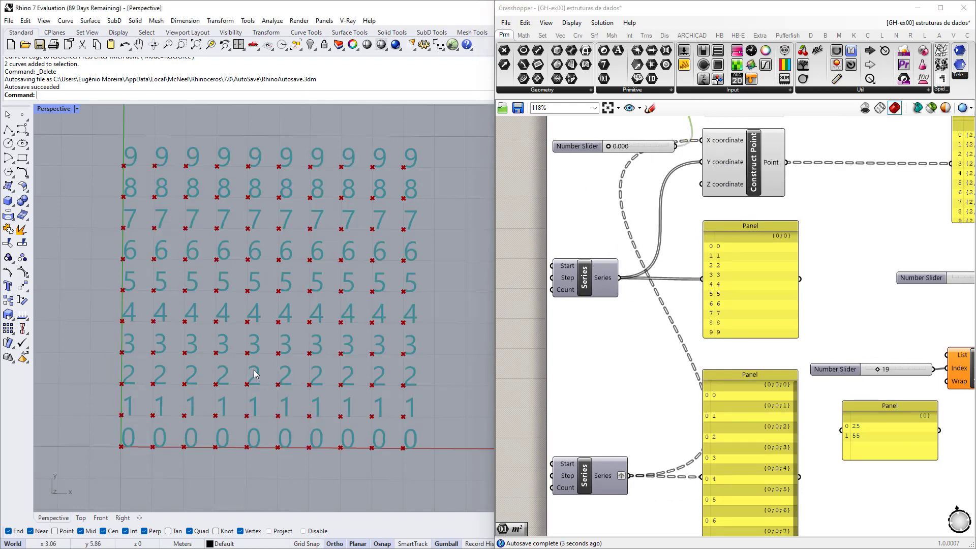
scroll(712, 414, "up", 5)
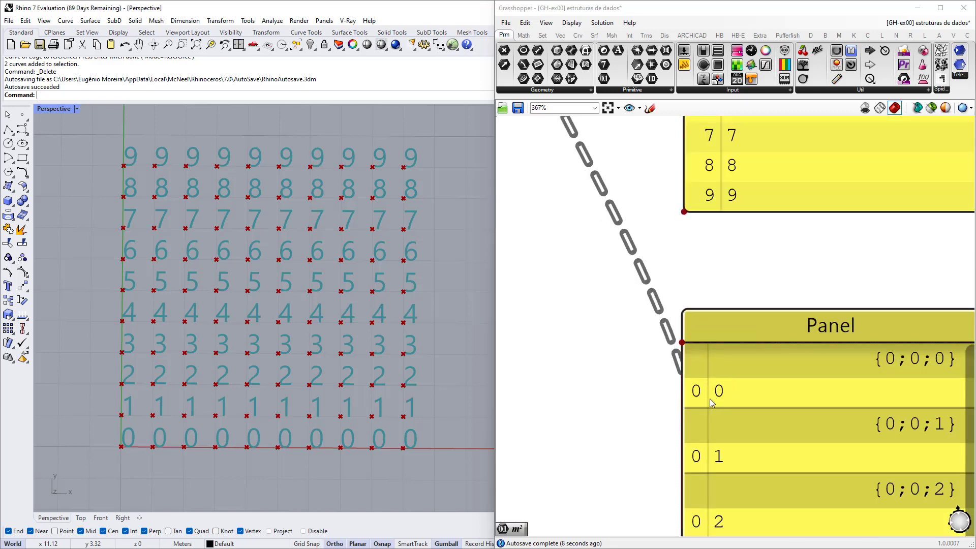
scroll(721, 403, "down", 5)
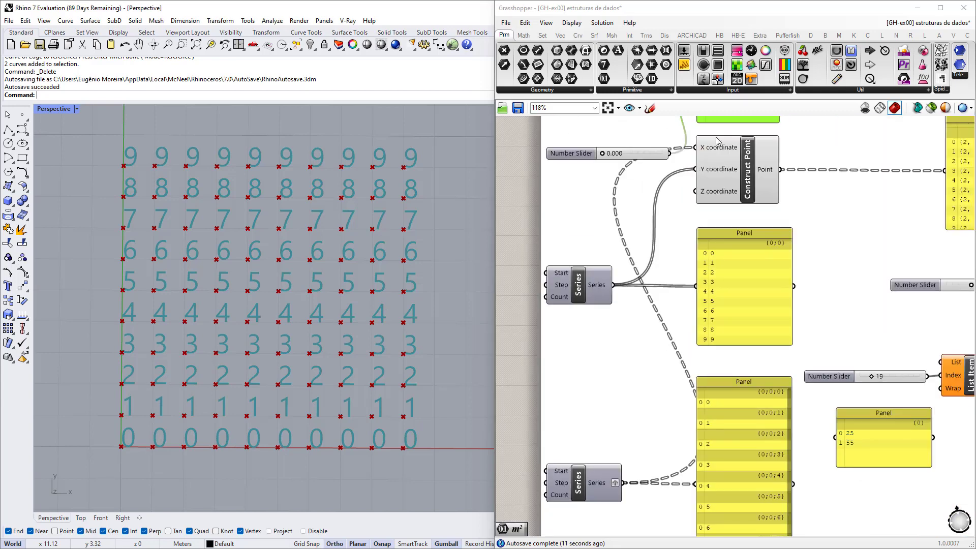
scroll(718, 142, "up", 3)
scroll(655, 268, "down", 5)
scroll(877, 197, "up", 5)
right_click_drag(877, 198, 730, 223)
scroll(753, 237, "up", 2)
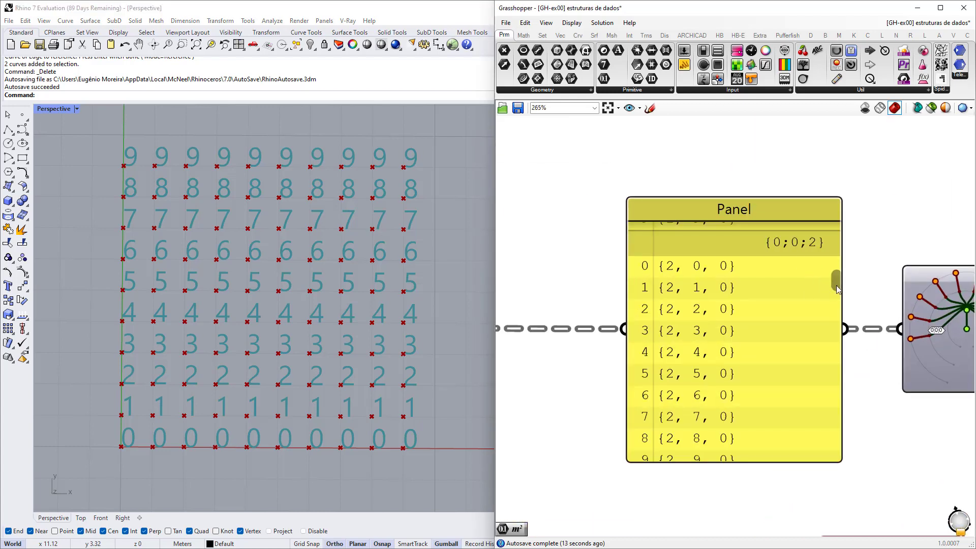
left_click_drag(838, 288, 778, 246)
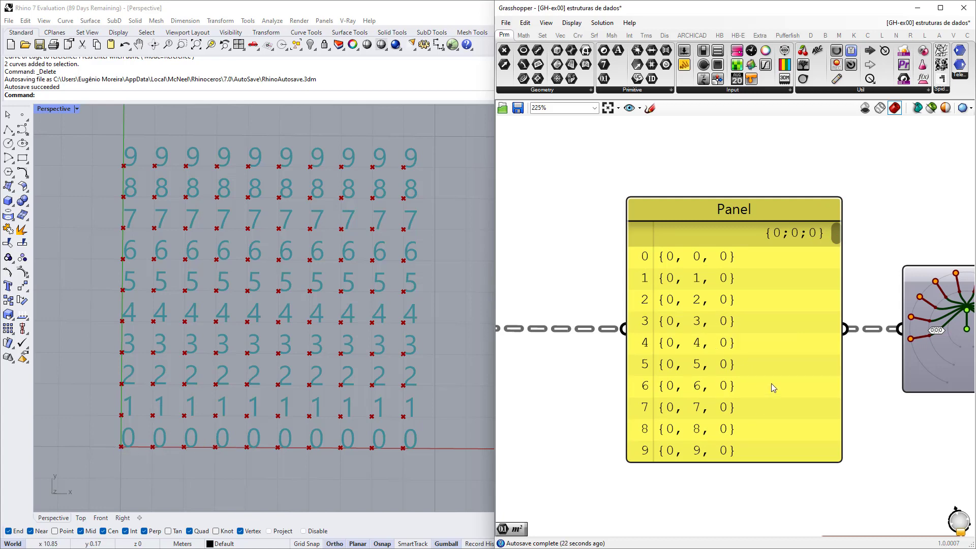
scroll(771, 386, "down", 2)
scroll(718, 311, "up", 3)
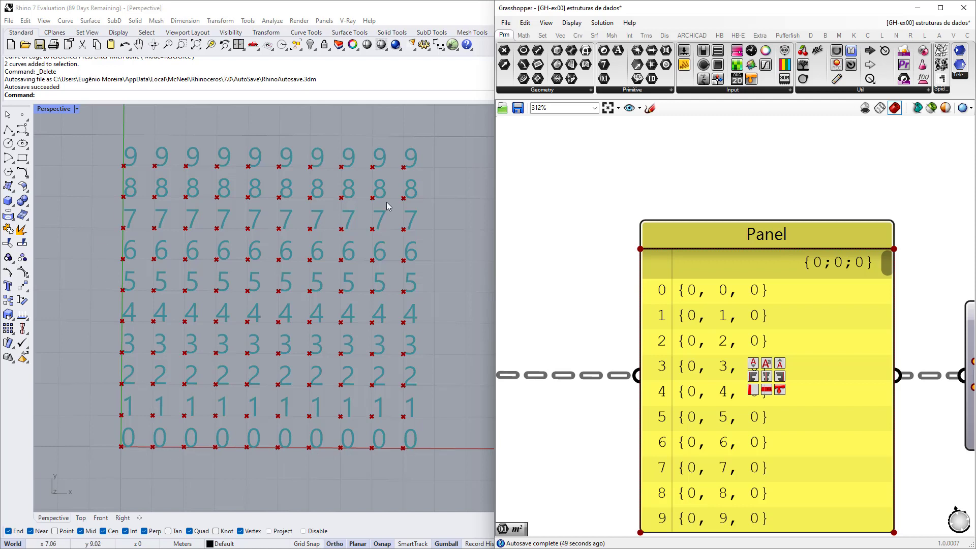
scroll(626, 321, "down", 2)
scroll(808, 301, "up", 2)
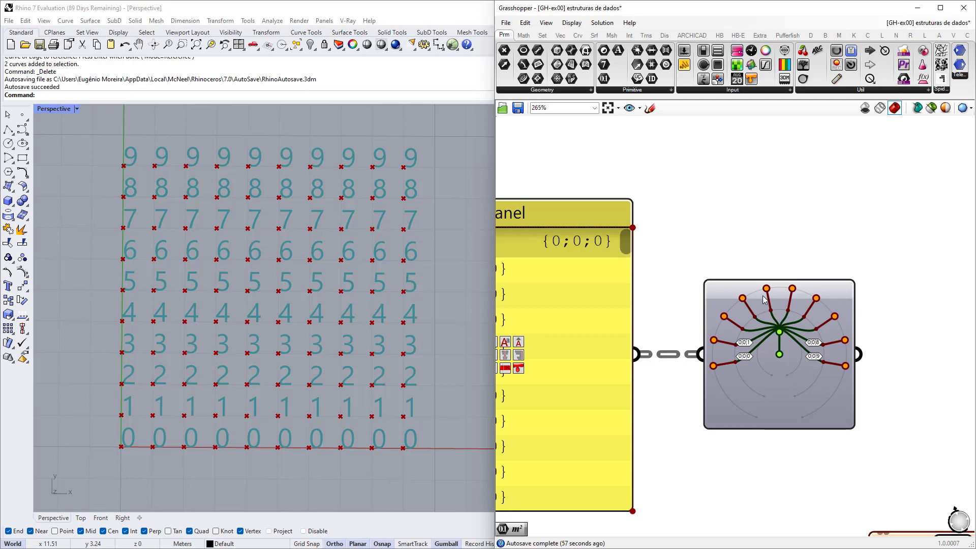
Check the branch paths of the points in the Param Viewer against the numbered grid in the Perspective viewport
scroll(756, 310, "down", 5)
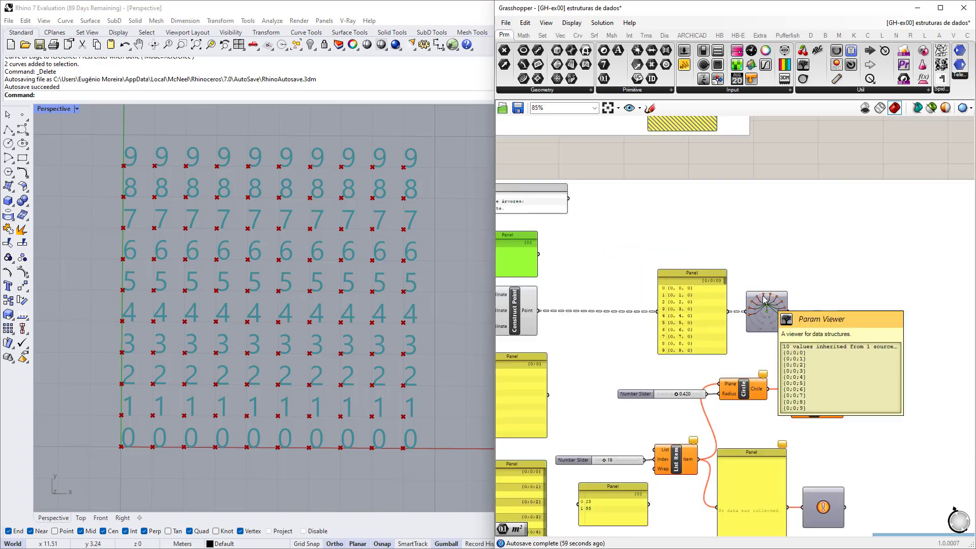
scroll(702, 364, "down", 2)
right_click_drag(661, 428, 718, 373)
scroll(718, 376, "up", 3)
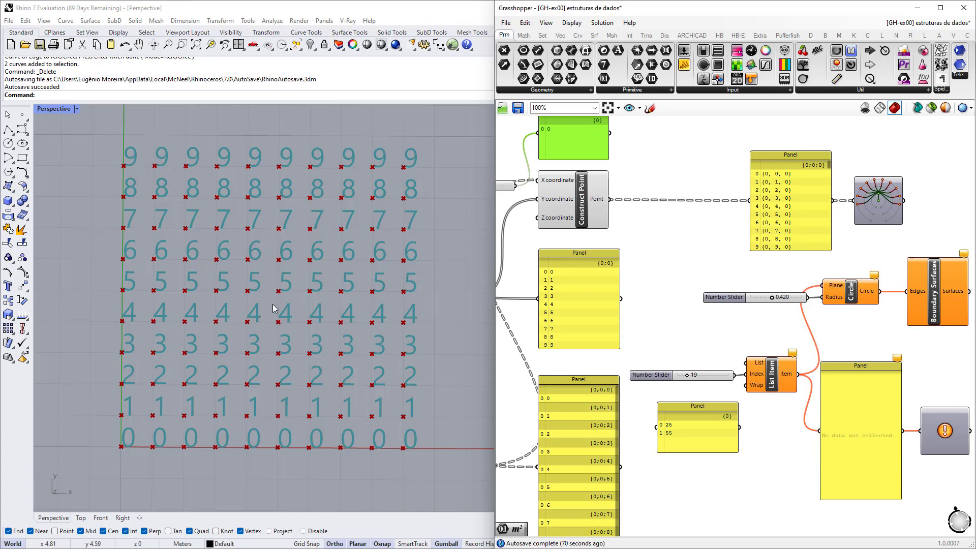
scroll(272, 295, "up", 4)
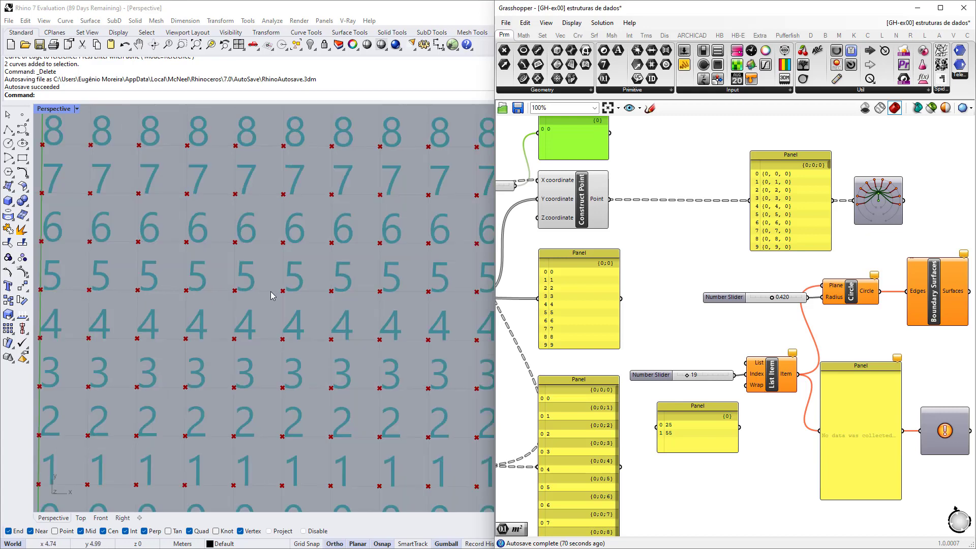
scroll(271, 295, "down", 8)
scroll(213, 342, "up", 4)
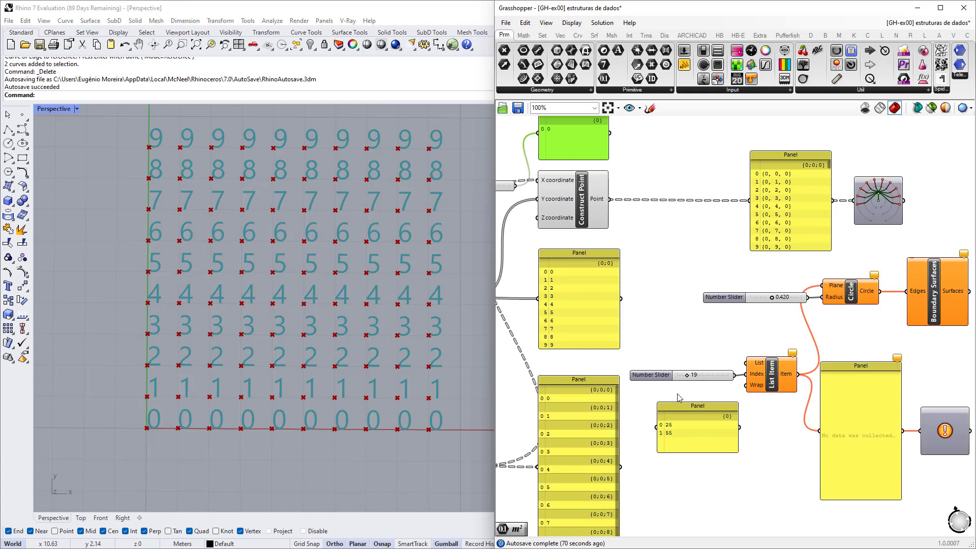
Wire the 0.000 Number Slider to Construct Point's X coordinate in place of the grafted Series and align the slider with that input
scroll(712, 344, "down", 2)
scroll(719, 321, "up", 5)
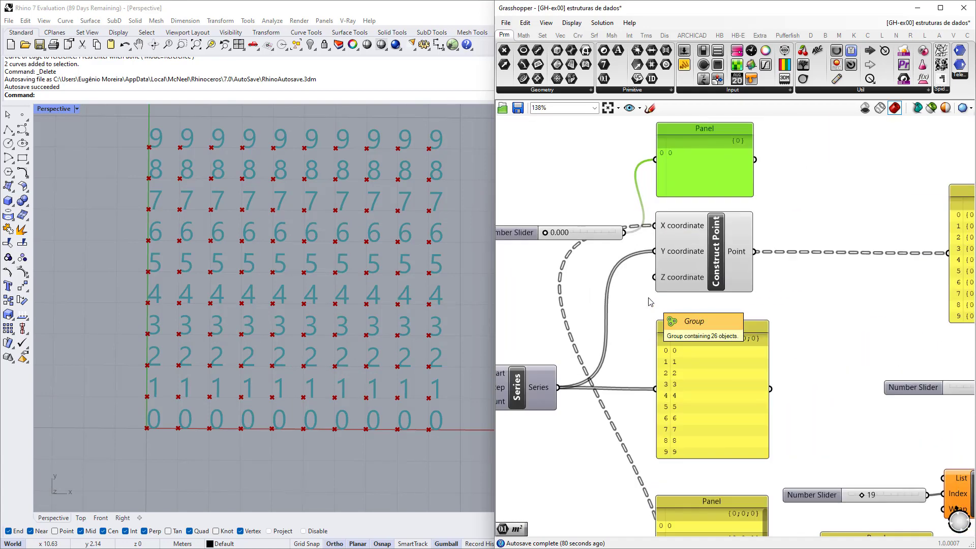
right_click_drag(651, 303, 669, 331)
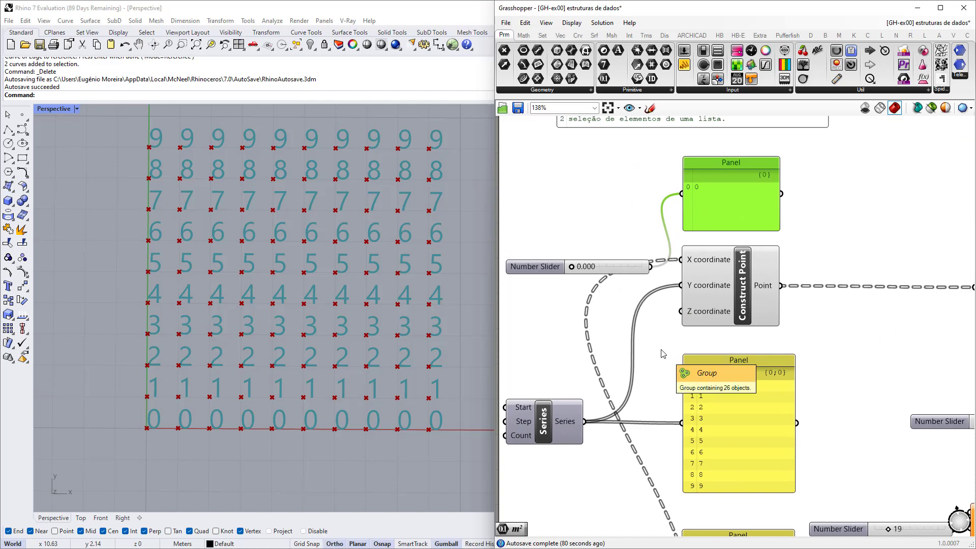
right_click_drag(593, 429, 611, 424)
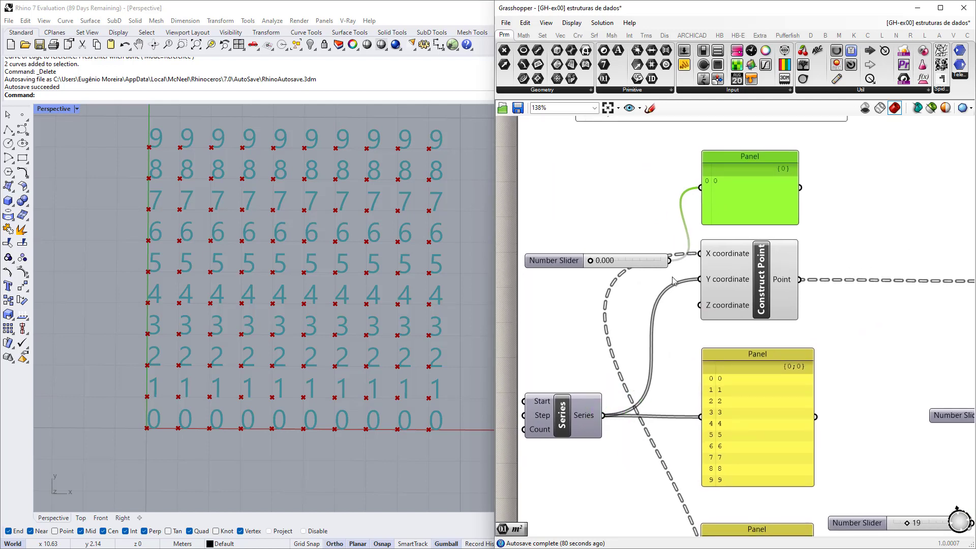
scroll(671, 264, "up", 3)
left_click_drag(665, 261, 715, 250)
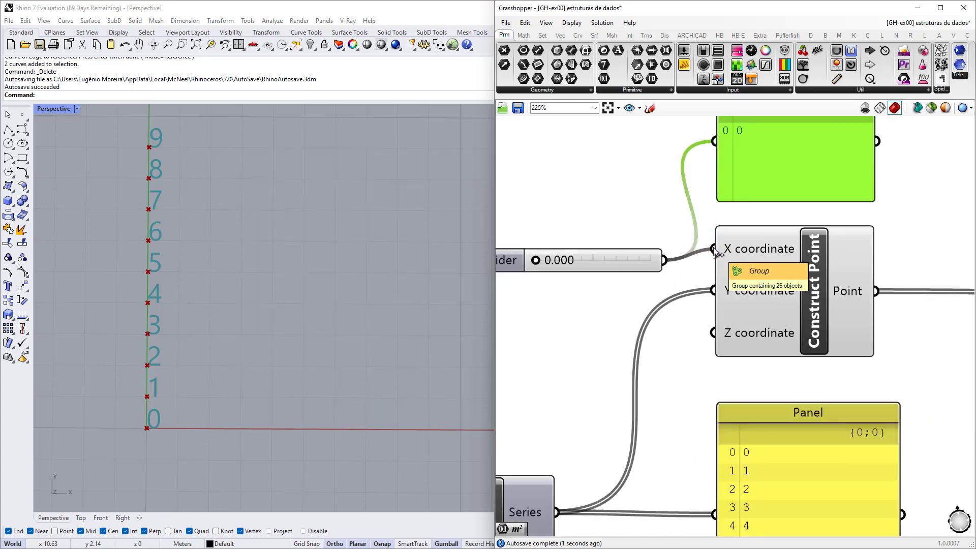
left_click_drag(624, 261, 625, 250)
Compare the numbered points along the Y axis in the Perspective viewport with the Construct Point output panel and the Param Viewer
scroll(223, 304, "down", 9)
scroll(202, 271, "up", 6)
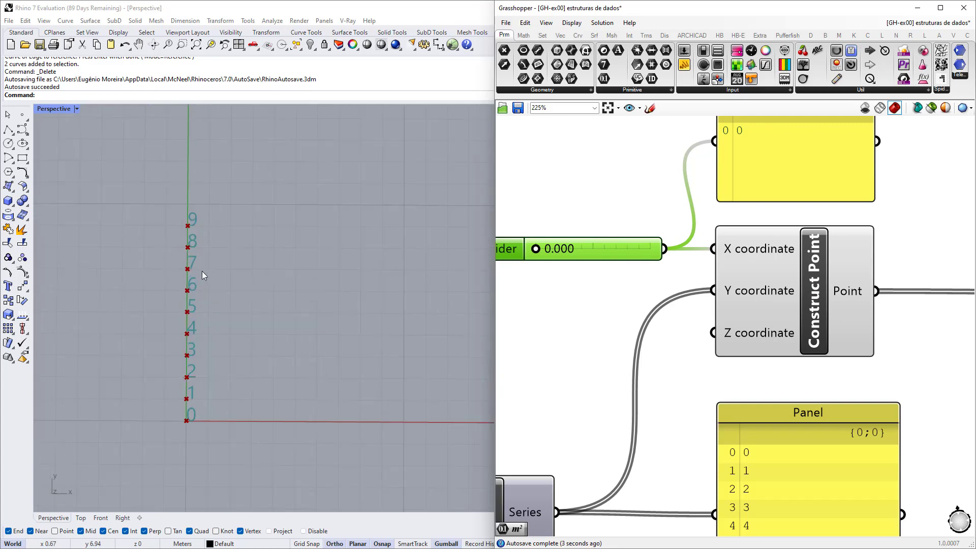
scroll(660, 255, "down", 3)
right_click_drag(706, 379, 659, 275)
right_click_drag(758, 441, 654, 429)
scroll(772, 341, "up", 3)
scroll(732, 445, "down", 3)
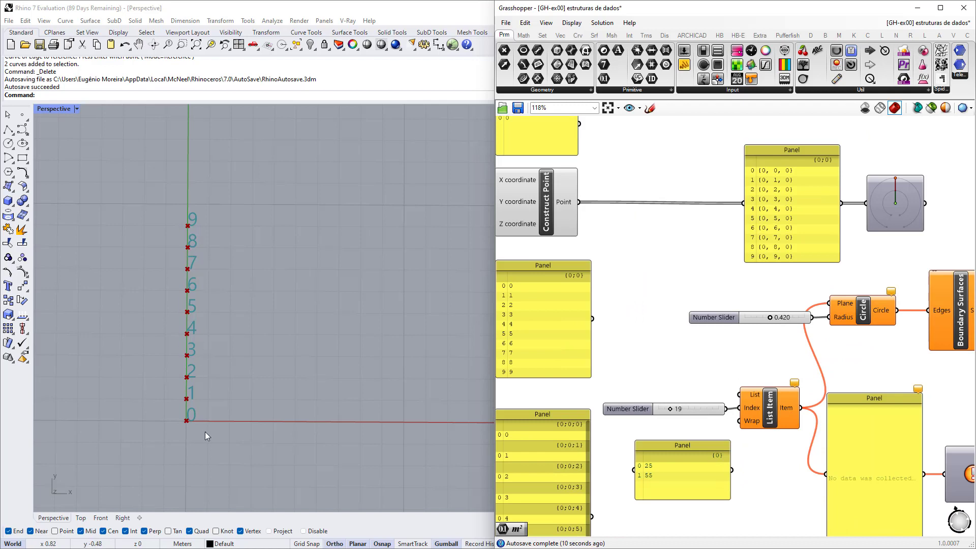
scroll(170, 419, "up", 5)
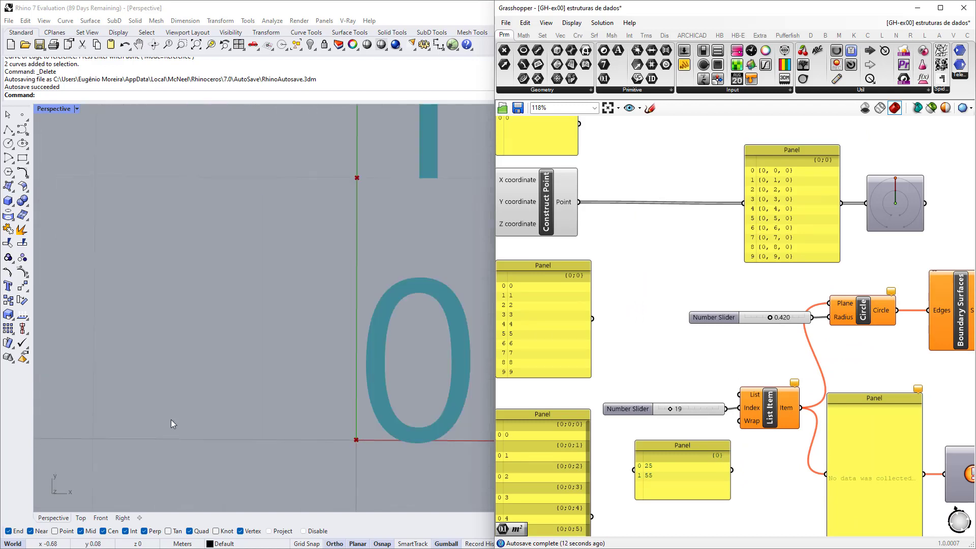
scroll(249, 421, "down", 3)
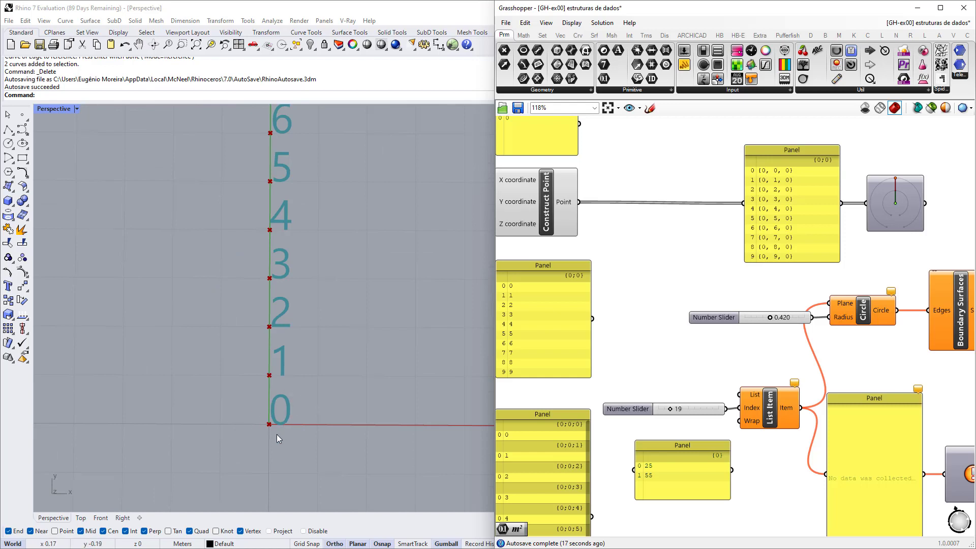
scroll(269, 450, "down", 3)
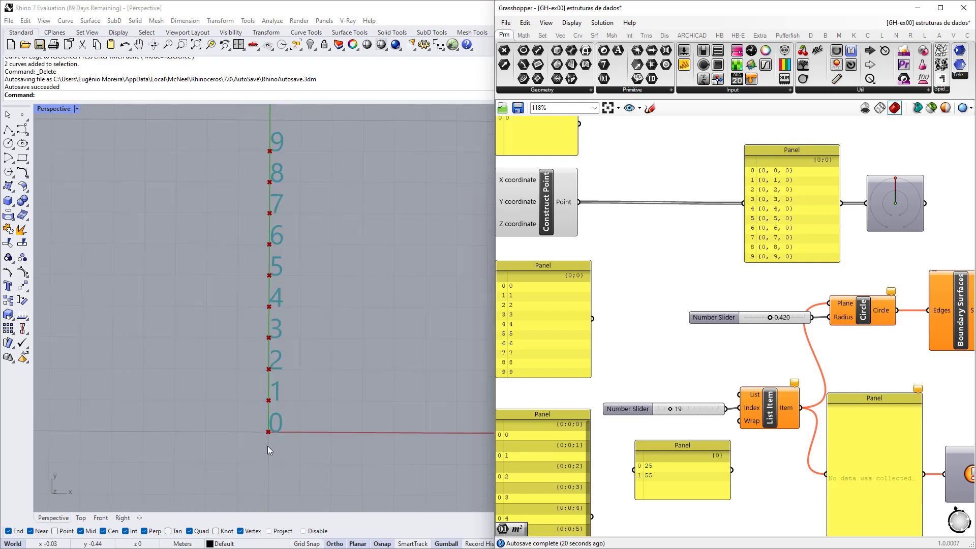
scroll(268, 354, "up", 5)
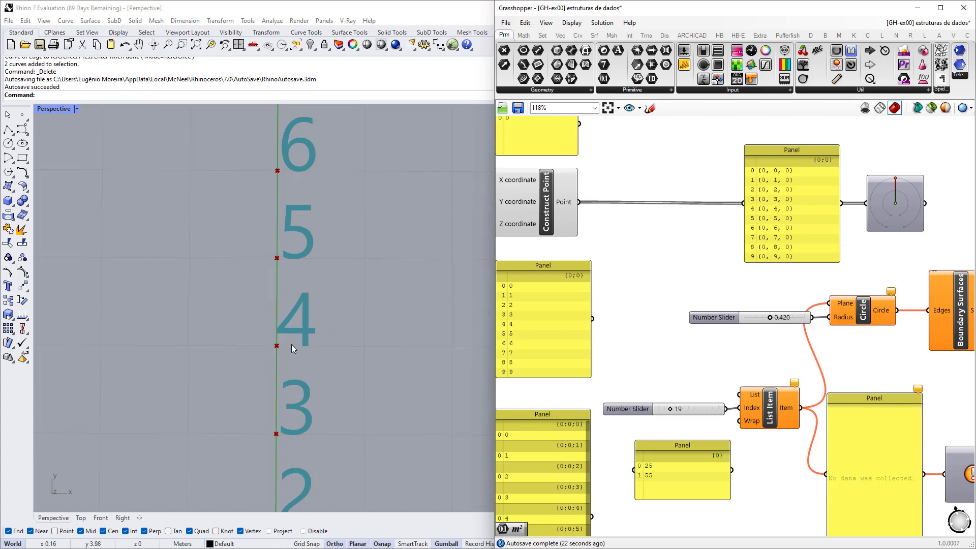
scroll(284, 339, "down", 4)
scroll(283, 340, "up", 4)
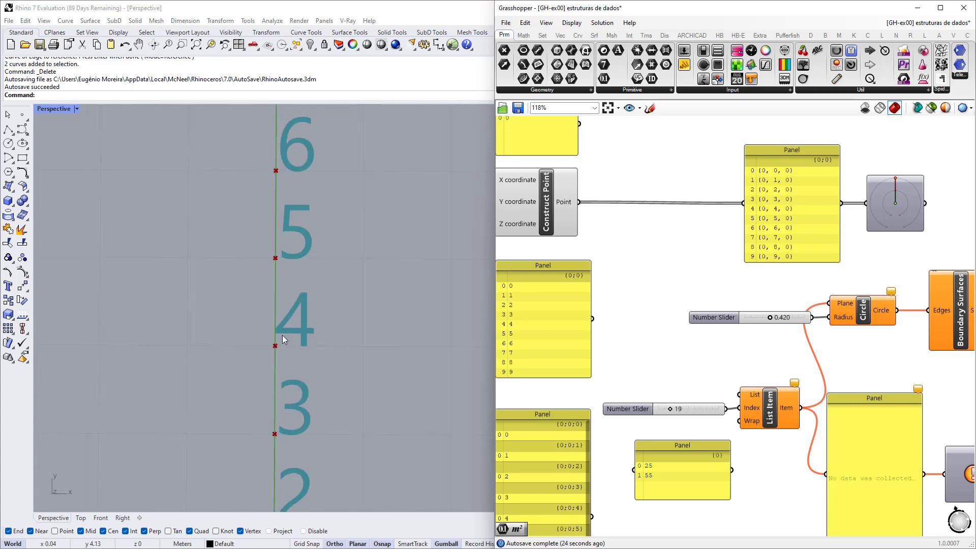
Review the List Item component's inputs and output, and set the Number Slider feeding its Index to 4
scroll(760, 441, "up", 5)
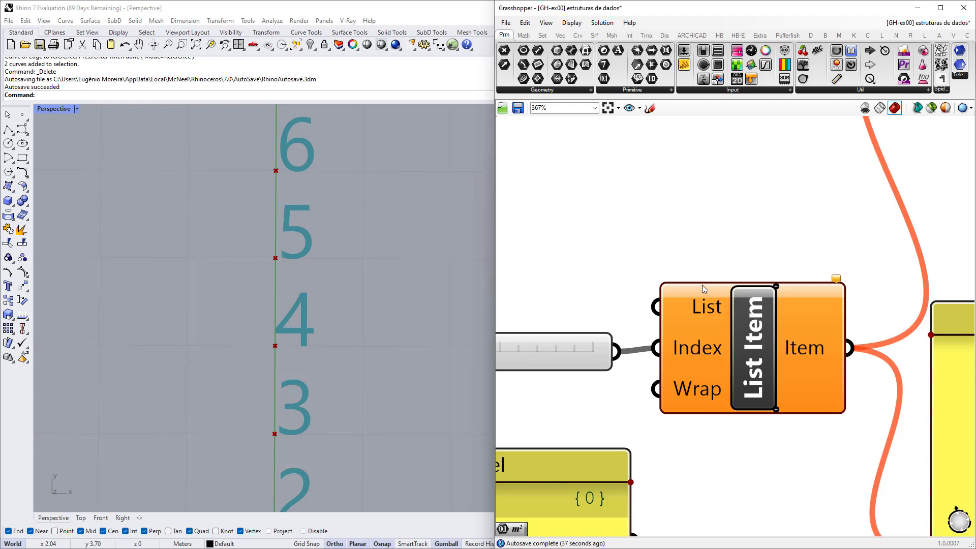
right_click_drag(700, 347, 812, 336)
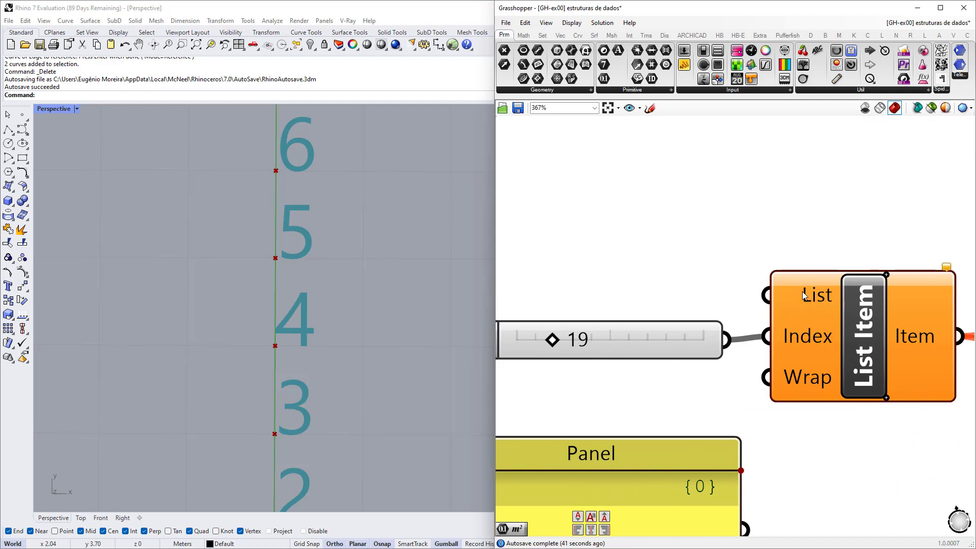
right_click_drag(912, 342, 781, 340)
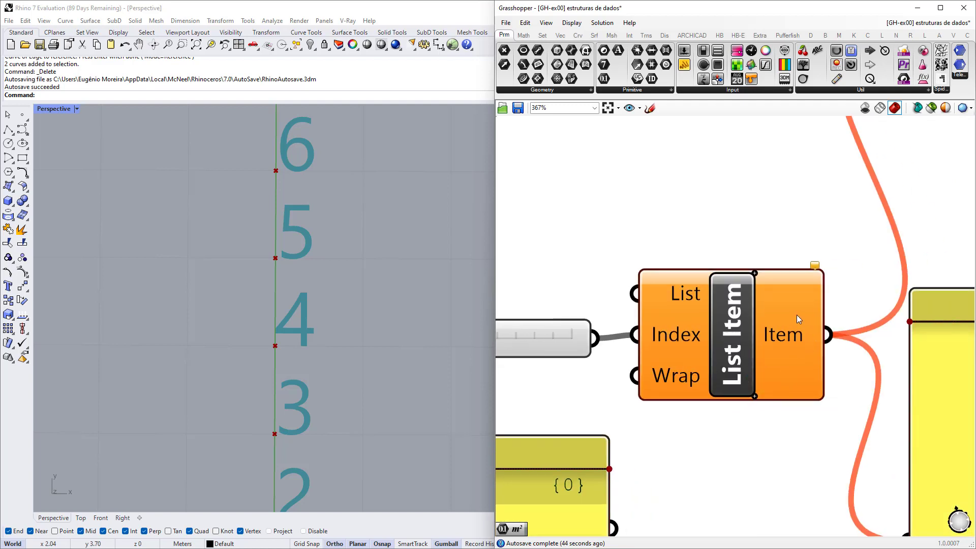
mouse_move(768, 341)
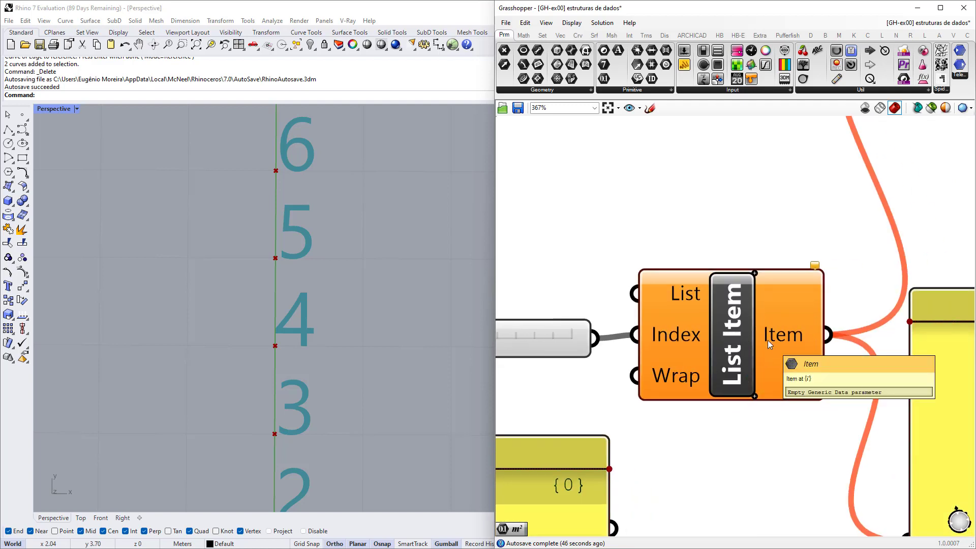
scroll(768, 341, "down", 4)
scroll(651, 356, "up", 5)
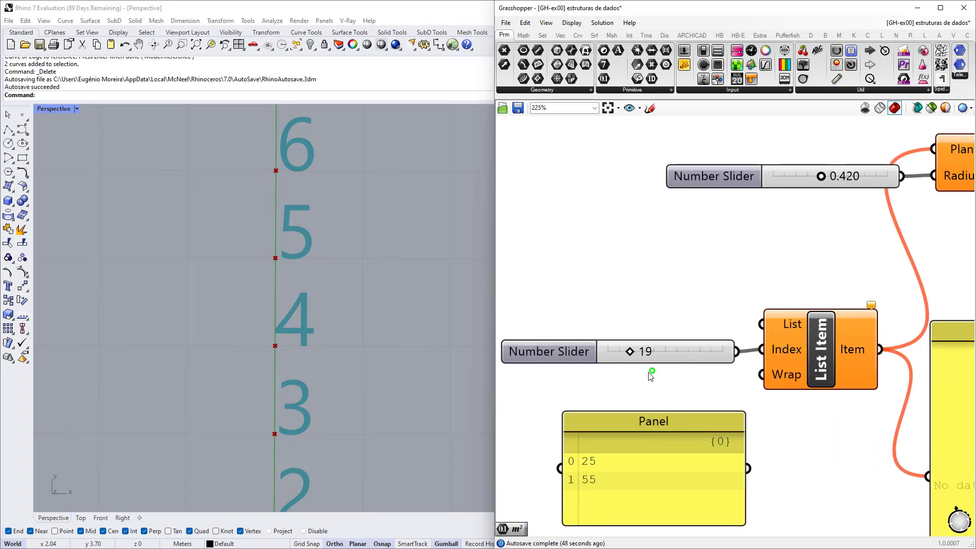
left_click_drag(651, 356, 622, 364)
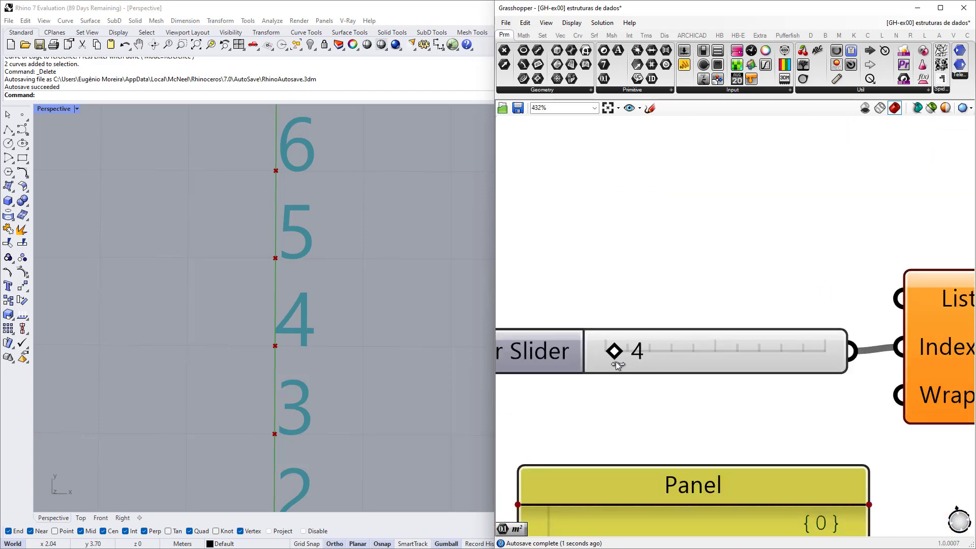
Compare the indices and values in the ungrafted Series panel with the point coordinates in the Construct Point output panel
scroll(619, 362, "down", 5)
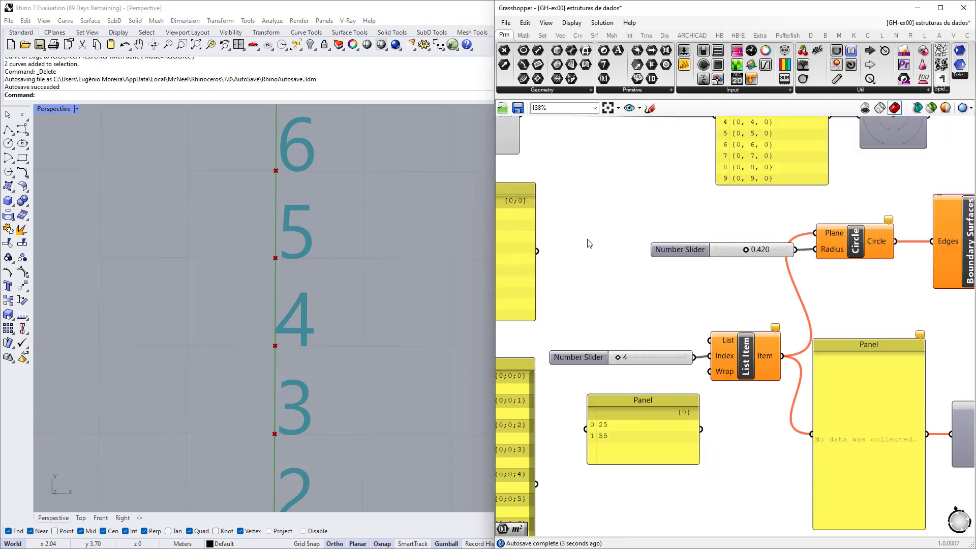
right_click_drag(584, 240, 723, 258)
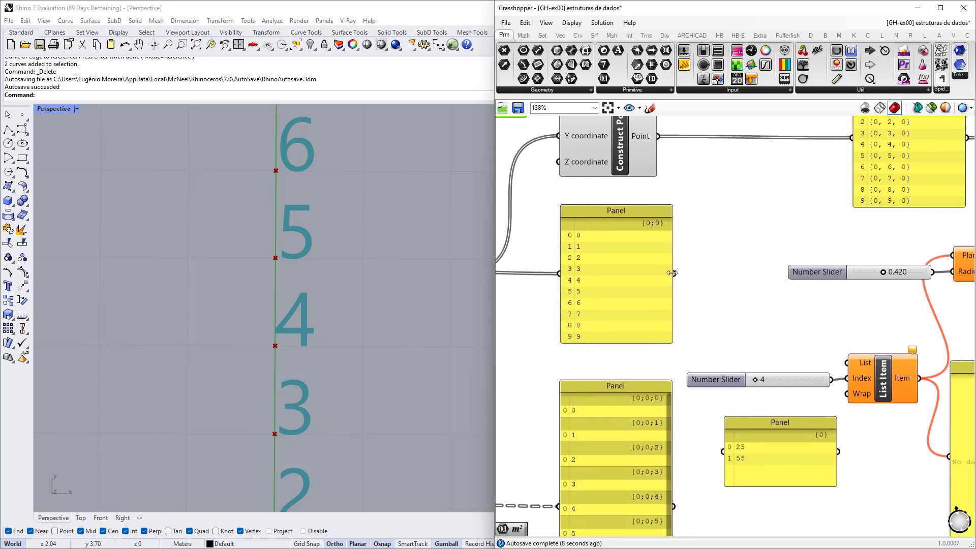
left_click_drag(673, 273, 803, 340)
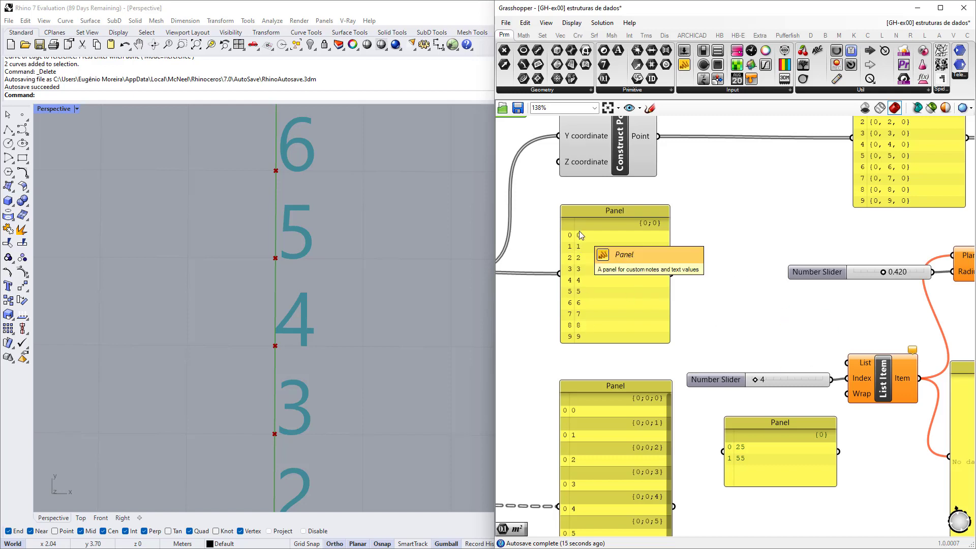
right_click_drag(870, 238, 688, 273)
left_click_drag(784, 174, 687, 250)
right_click_drag(703, 187, 721, 225)
scroll(712, 179, "up", 3)
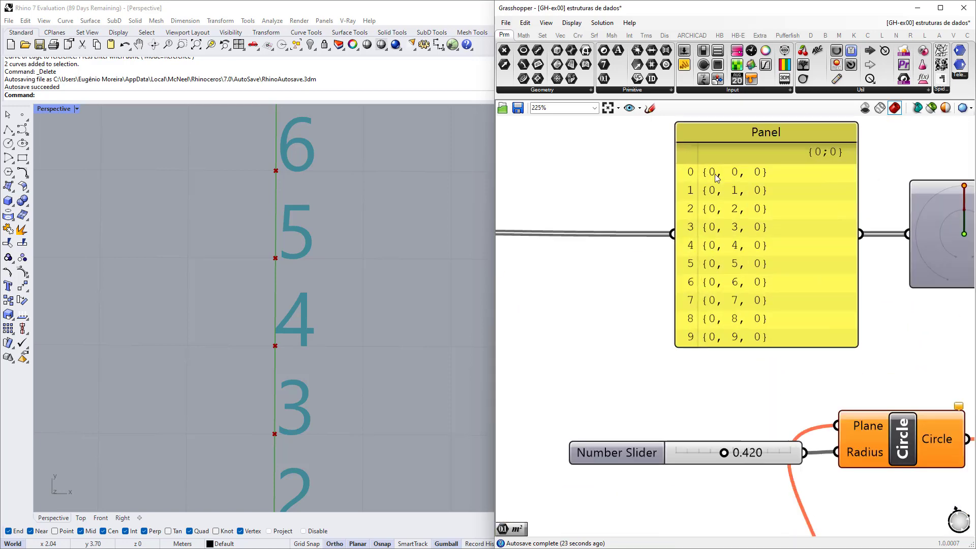
Connect Construct Point's Point output to the List input of the List Item component
scroll(795, 224, "down", 4)
scroll(651, 218, "up", 4)
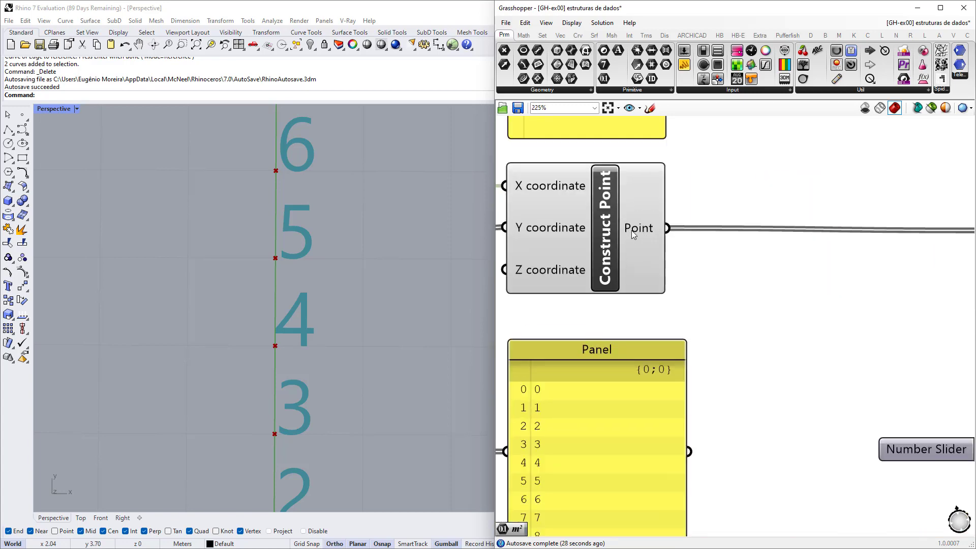
scroll(632, 206, "down", 3)
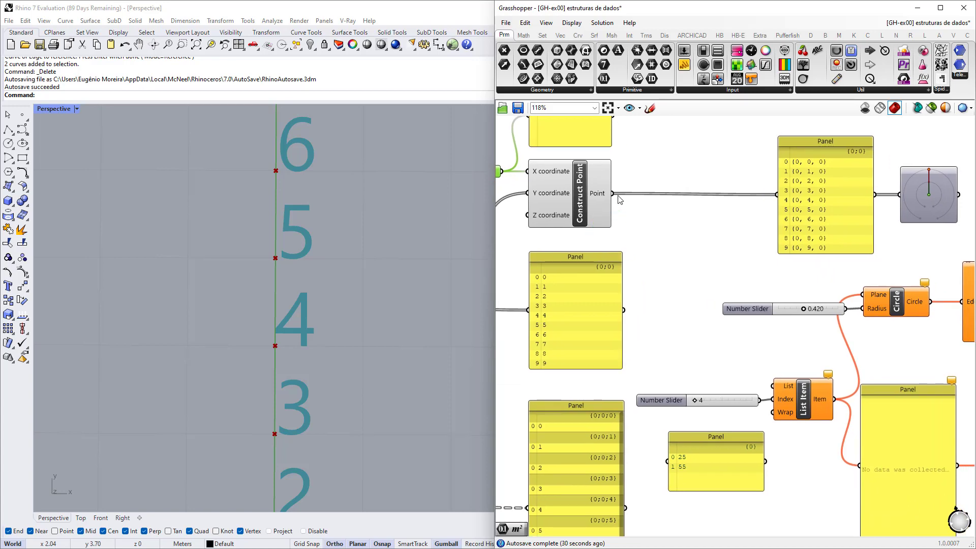
left_click_drag(613, 193, 773, 387)
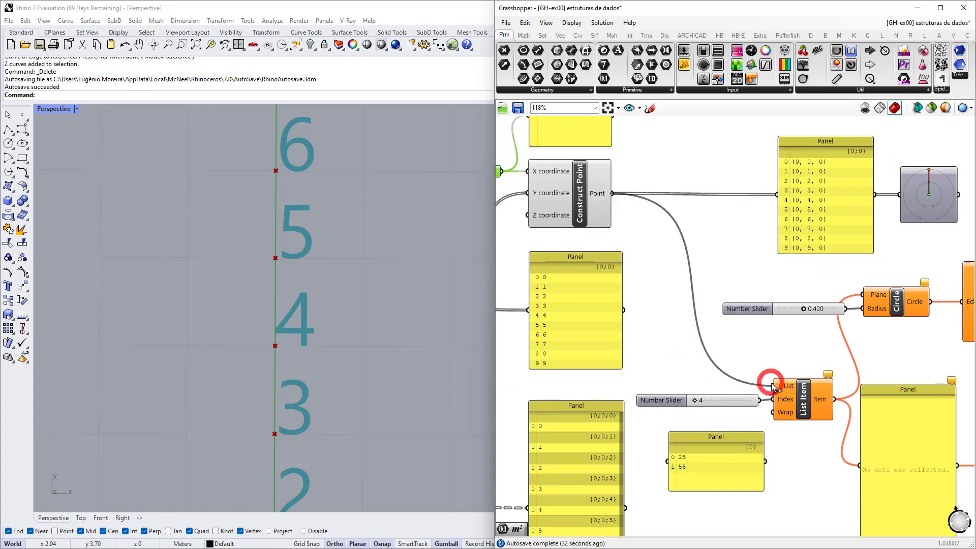
Examine the List Item output panel, the Circle and Boundary Surfaces components, and the highlighted point in the Perspective viewport
right_click_drag(800, 416, 706, 350)
scroll(710, 351, "up", 3)
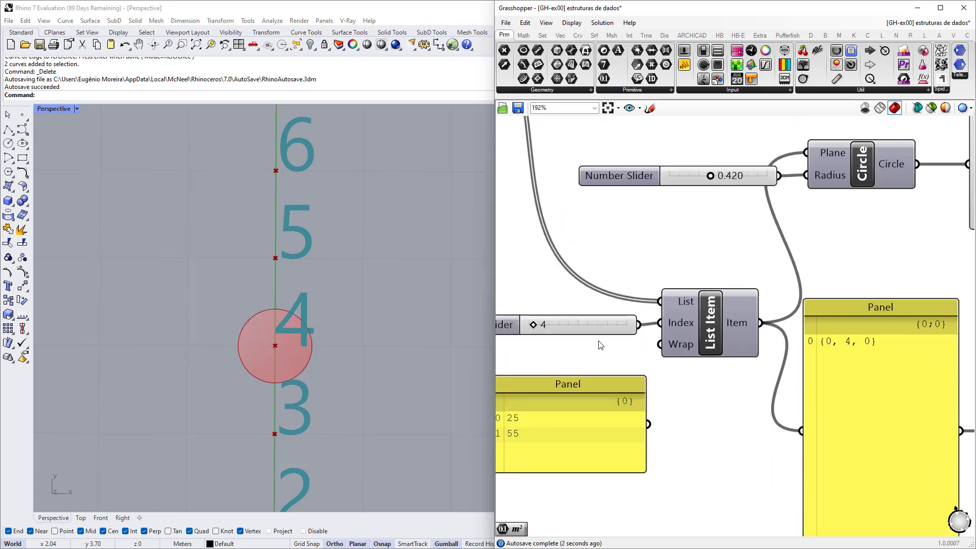
right_click_drag(600, 345, 679, 345)
right_click_drag(626, 325, 499, 387)
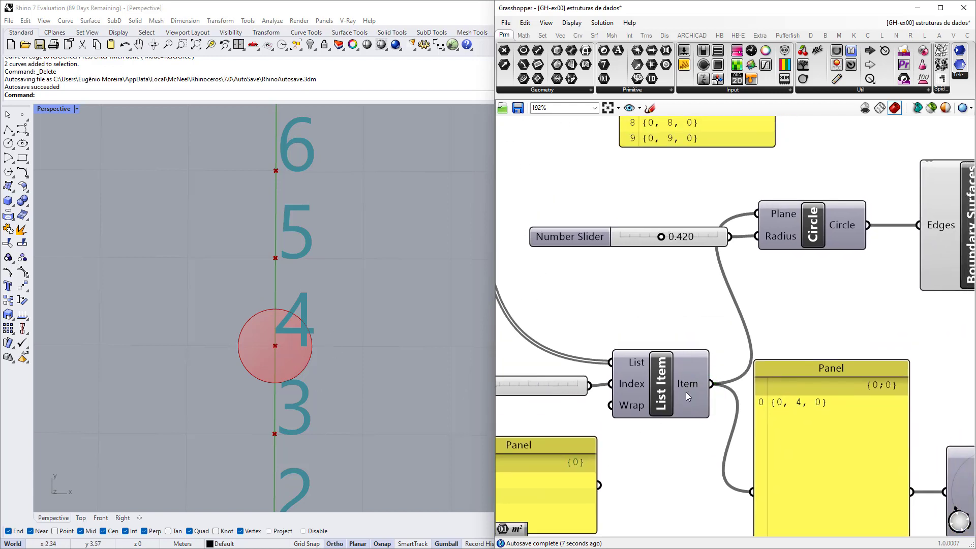
scroll(679, 362, "up", 3)
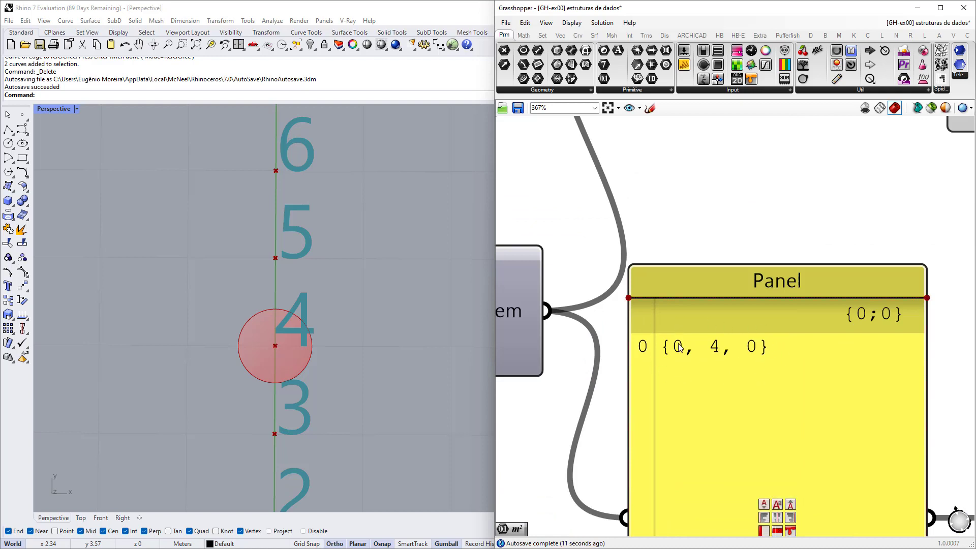
scroll(681, 348, "down", 3)
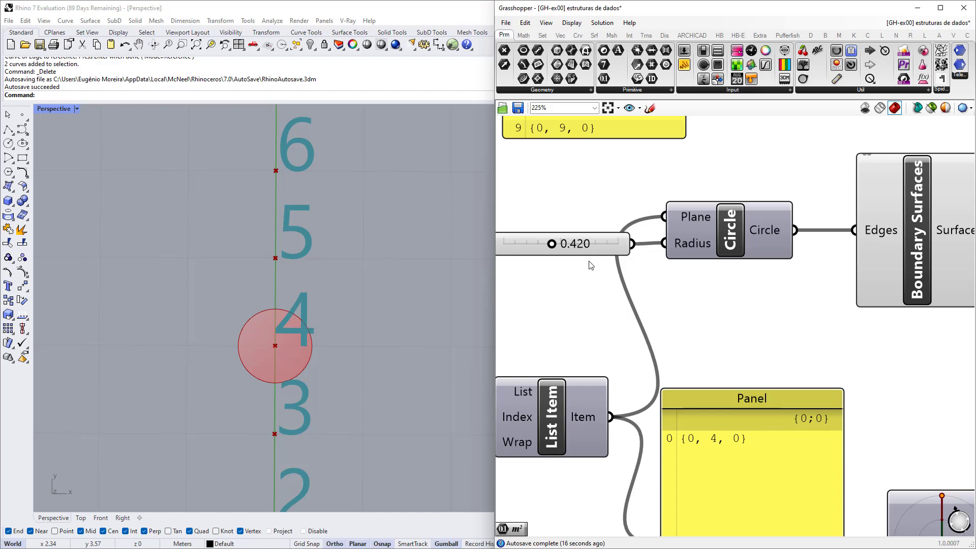
right_click_drag(806, 289, 705, 311)
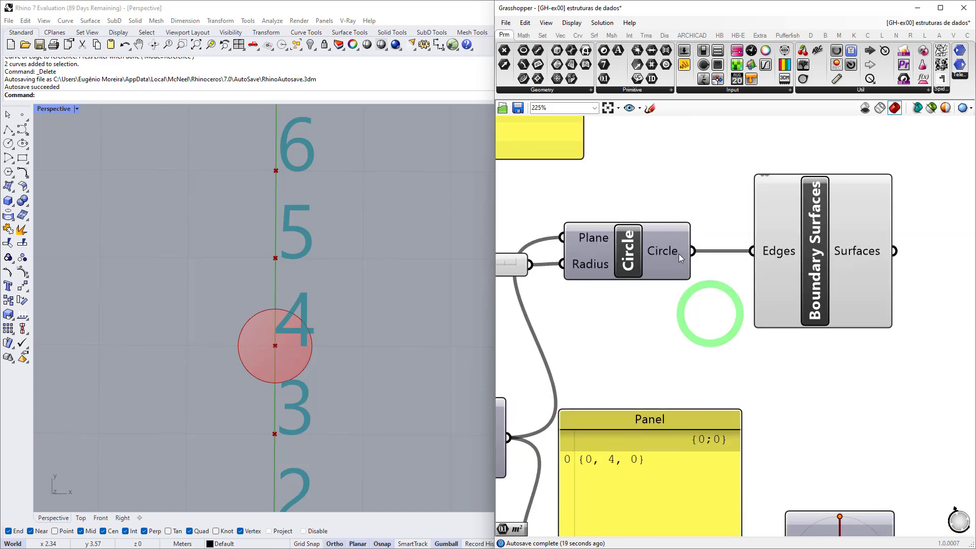
right_click_drag(822, 270, 754, 301)
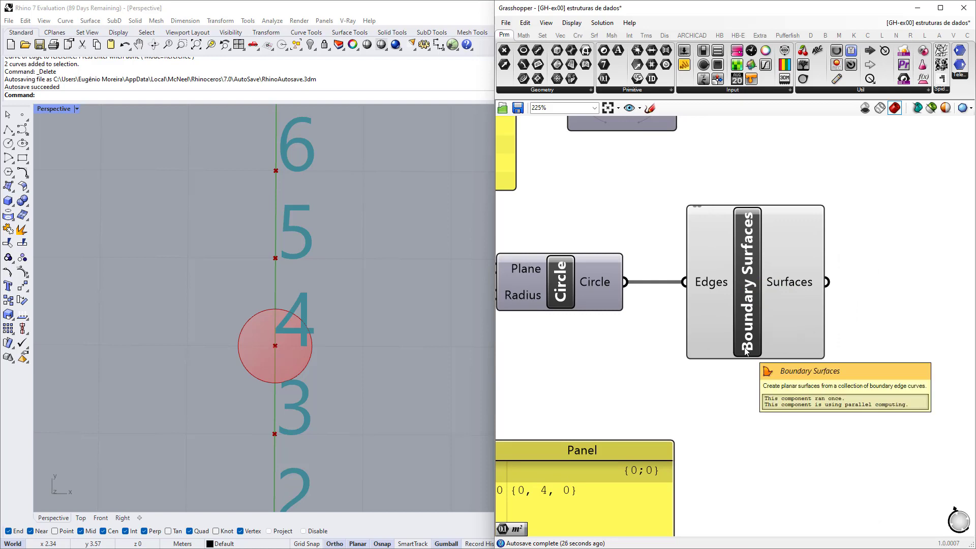
scroll(259, 312, "down", 5)
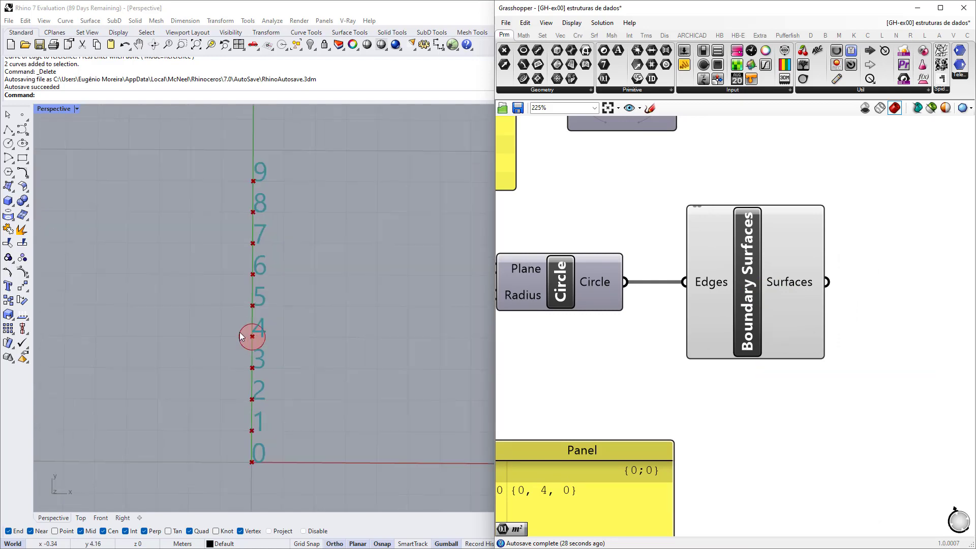
scroll(716, 341, "down", 4)
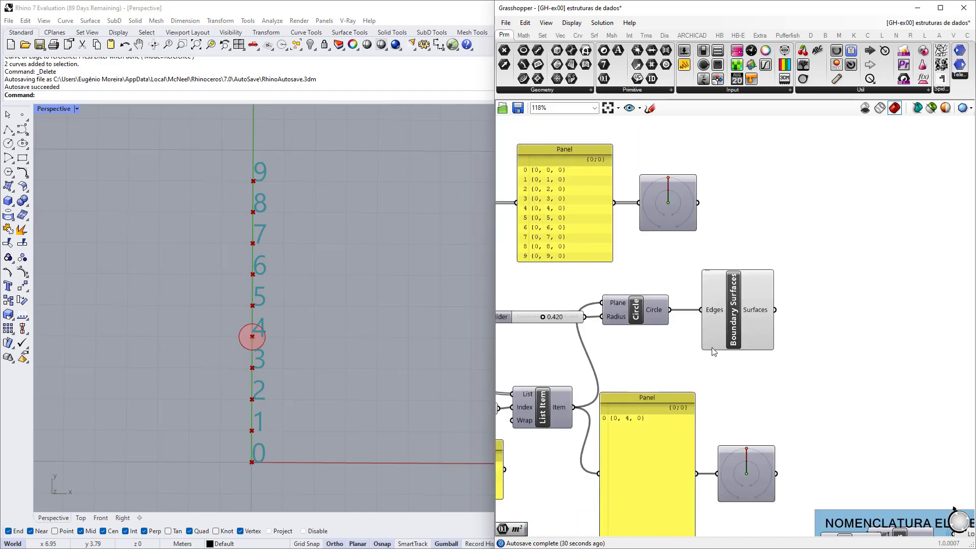
Set the Number Slider feeding List Item's Index to 6
right_click_drag(626, 395, 843, 360)
scroll(651, 372, "up", 4)
left_click_drag(636, 373, 639, 375)
scroll(810, 409, "up", 2)
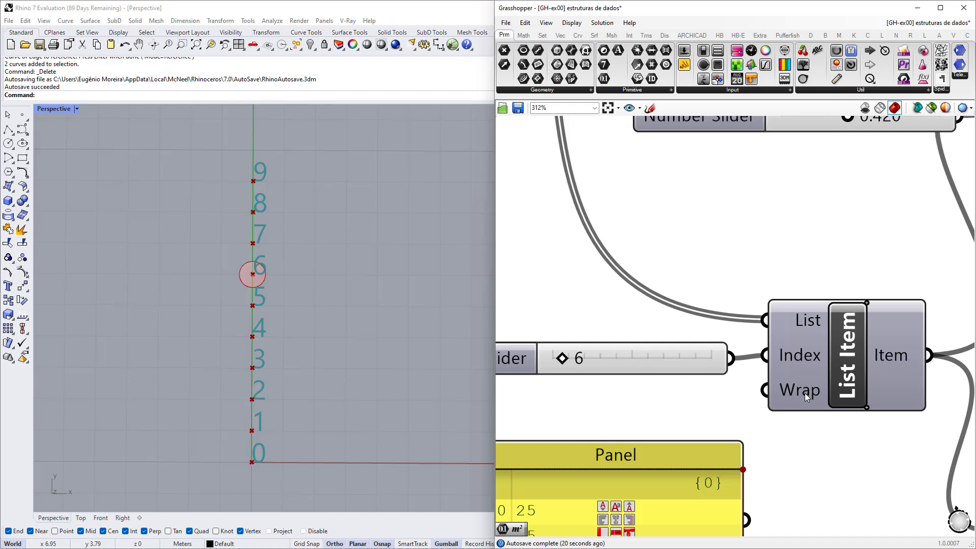
Set List Item's Index slider to 10 and check the component's warning balloon
mouse_move(564, 362)
left_mouse_down()
mouse_move(578, 358)
mouse_move(563, 362)
left_mouse_up()
scroll(589, 364, "up", 3)
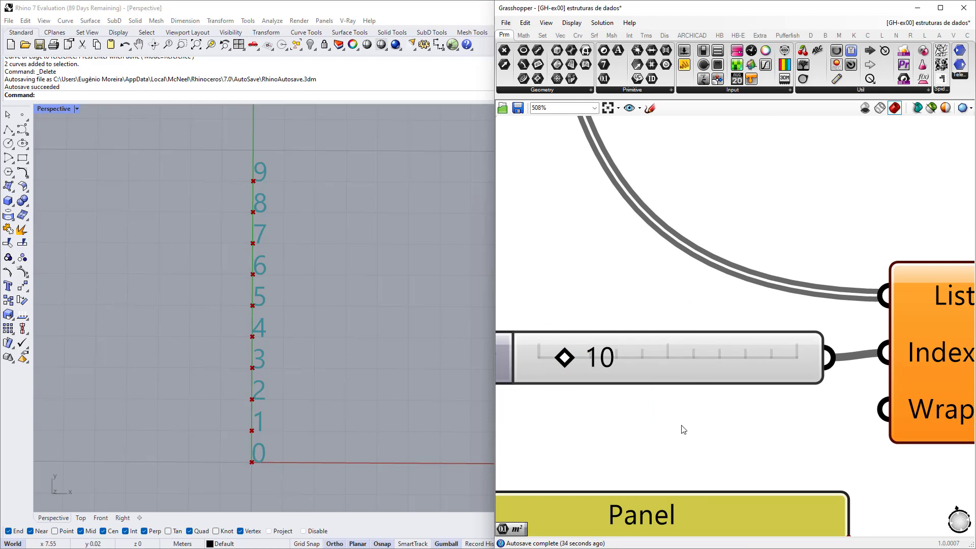
scroll(687, 417, "down", 2)
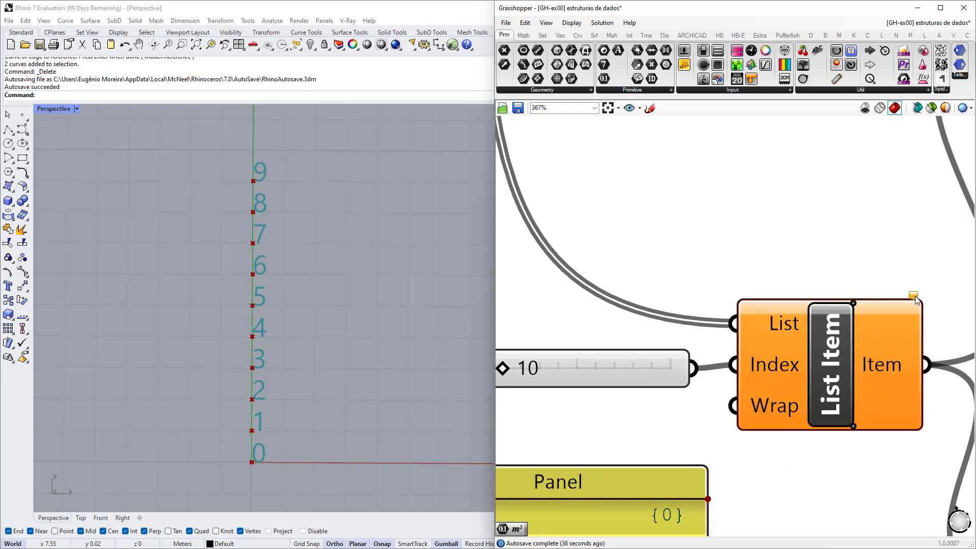
mouse_move(915, 299)
Set the Number Slider feeding List Item's Index to 5
scroll(839, 381, "down", 1)
scroll(585, 379, "up", 1)
left_click_drag(586, 379, 576, 378)
scroll(630, 381, "down", 2)
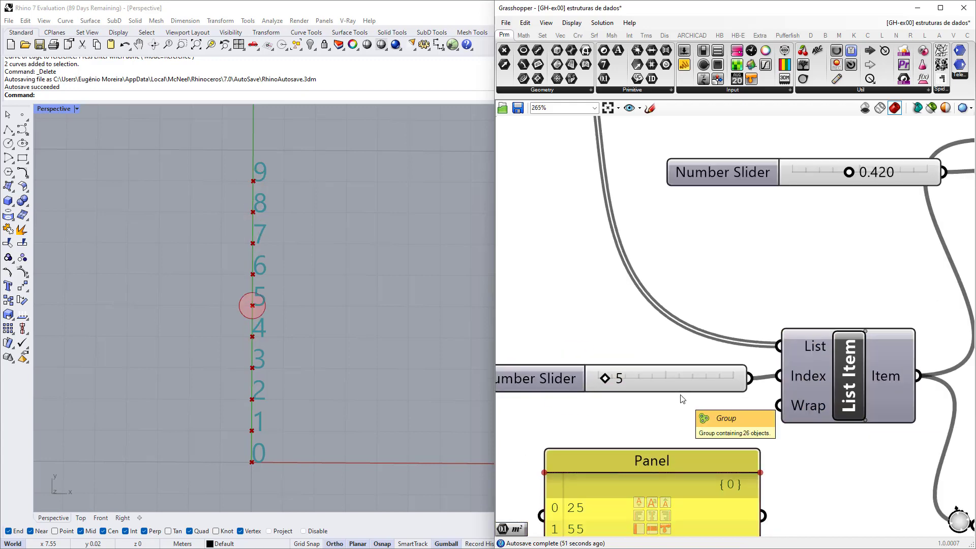
Connect the grafted Series output to the X coordinate input of Construct Point, replacing the slider connection
scroll(752, 390, "down", 2)
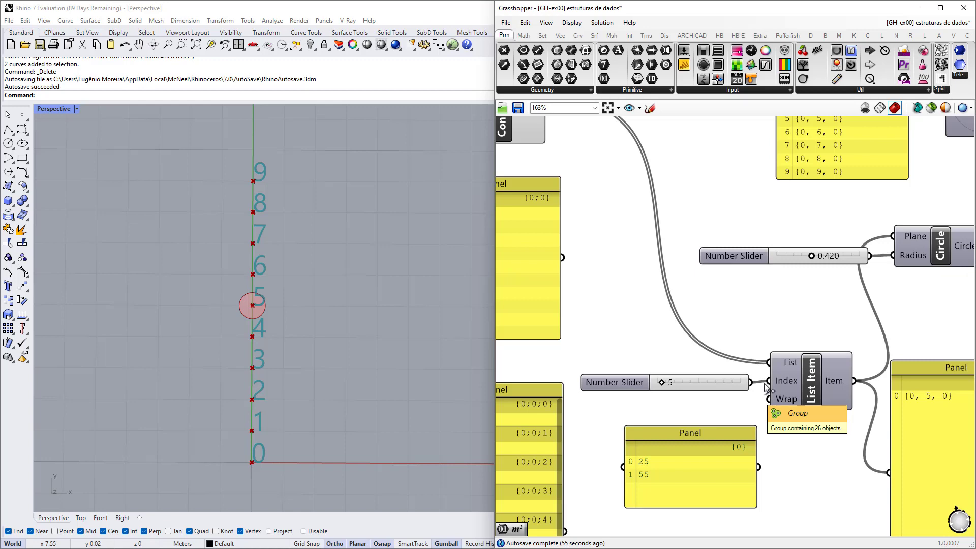
scroll(755, 394, "down", 2)
right_click_drag(609, 389, 748, 398)
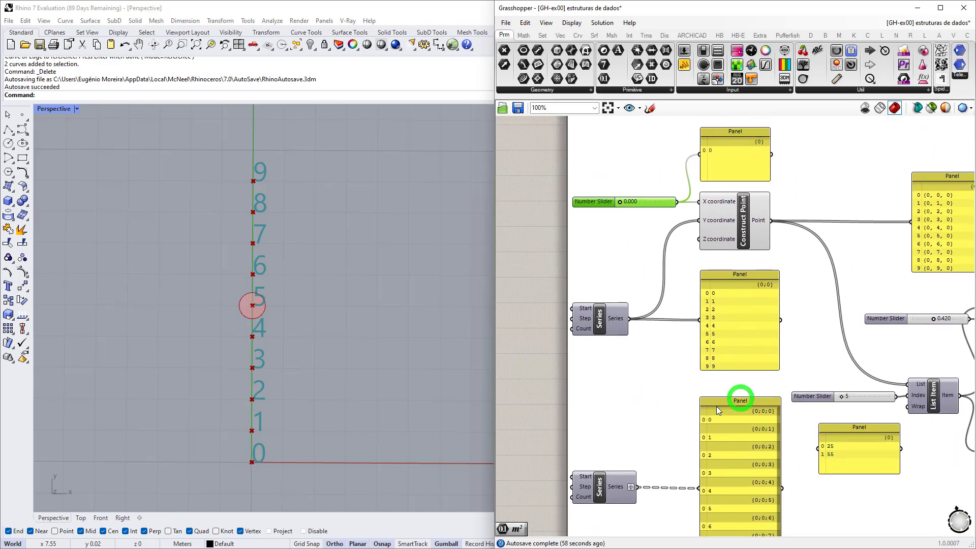
right_click_drag(639, 492, 630, 473)
left_click_drag(628, 468, 689, 186)
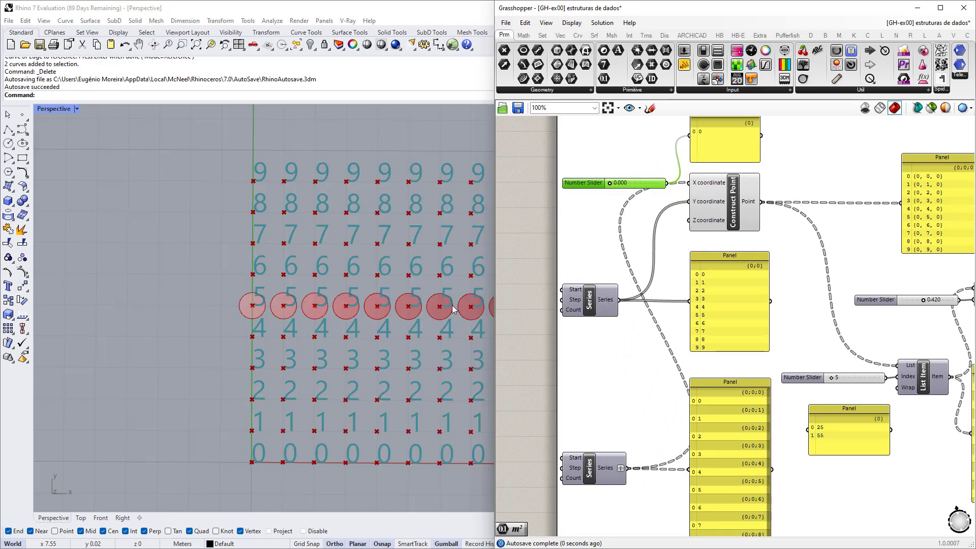
Review the circled row of the point grid in the Perspective viewport, and set List Item's Index slider to 4
scroll(151, 359, "down", 3)
scroll(363, 364, "up", 3)
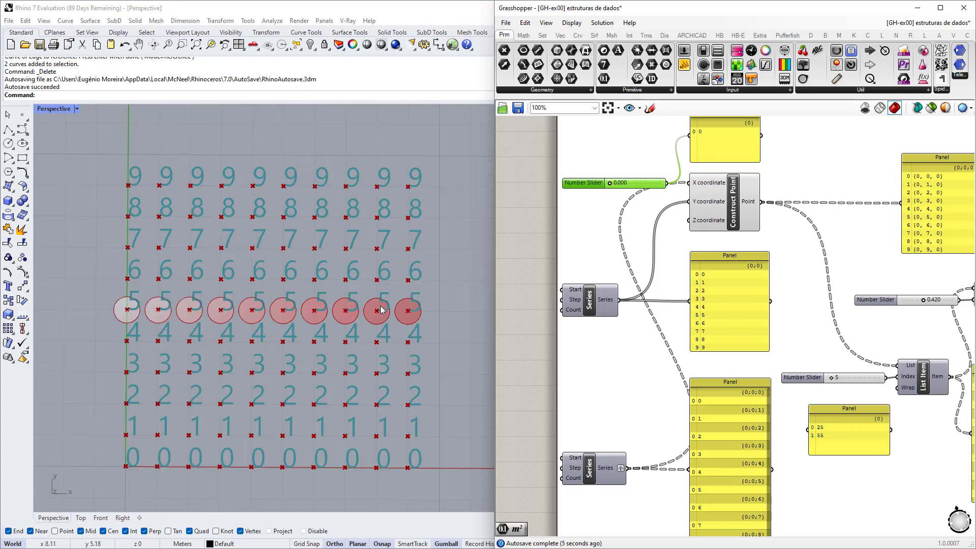
scroll(915, 379, "up", 5)
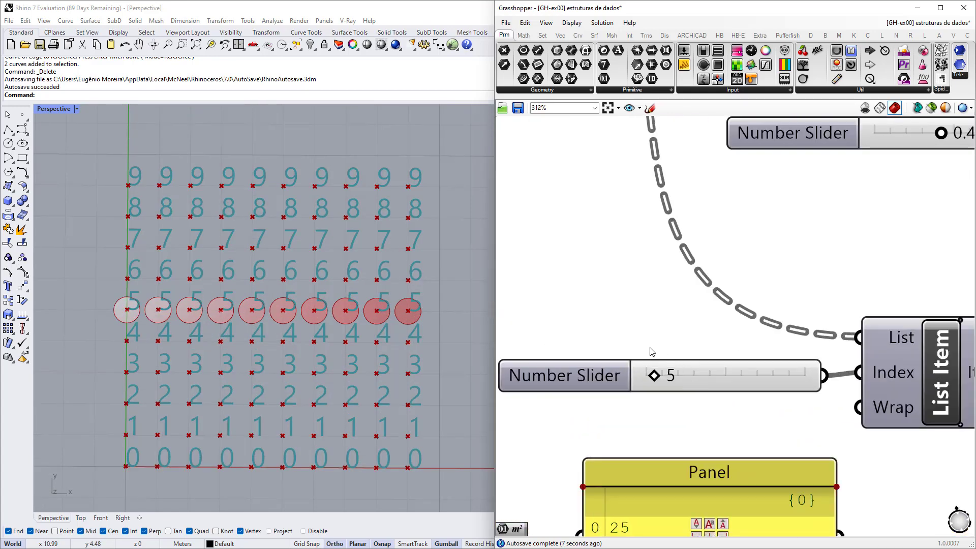
scroll(266, 414, "down", 2)
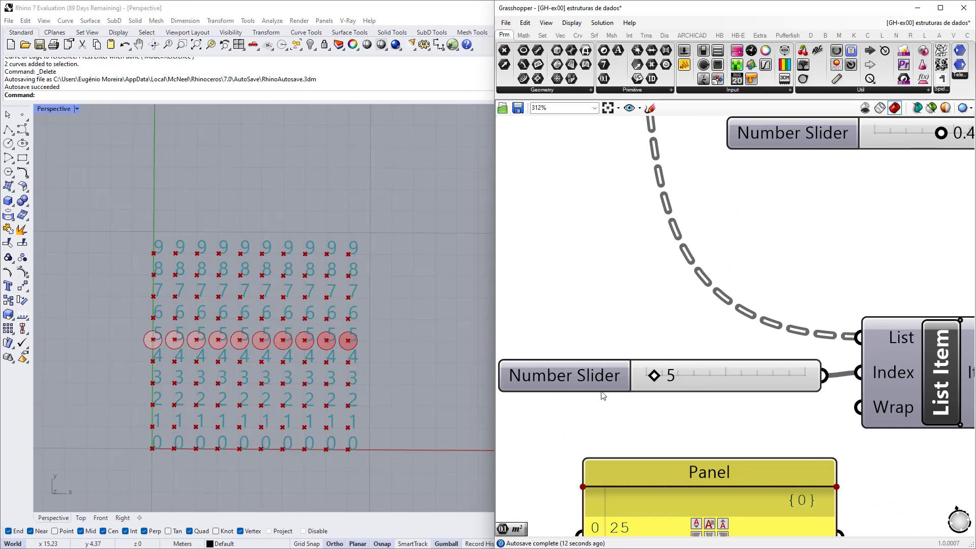
scroll(602, 396, "down", 2)
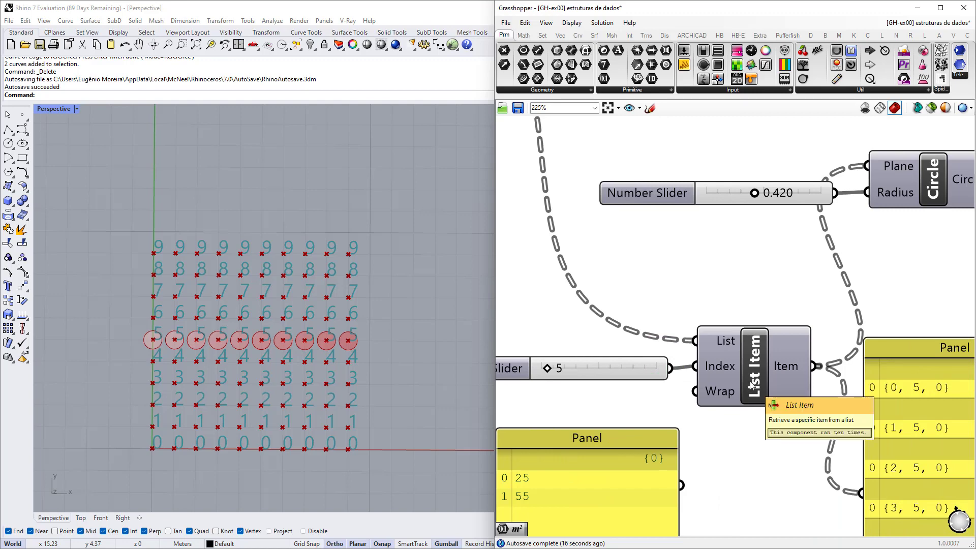
scroll(511, 391, "up", 5)
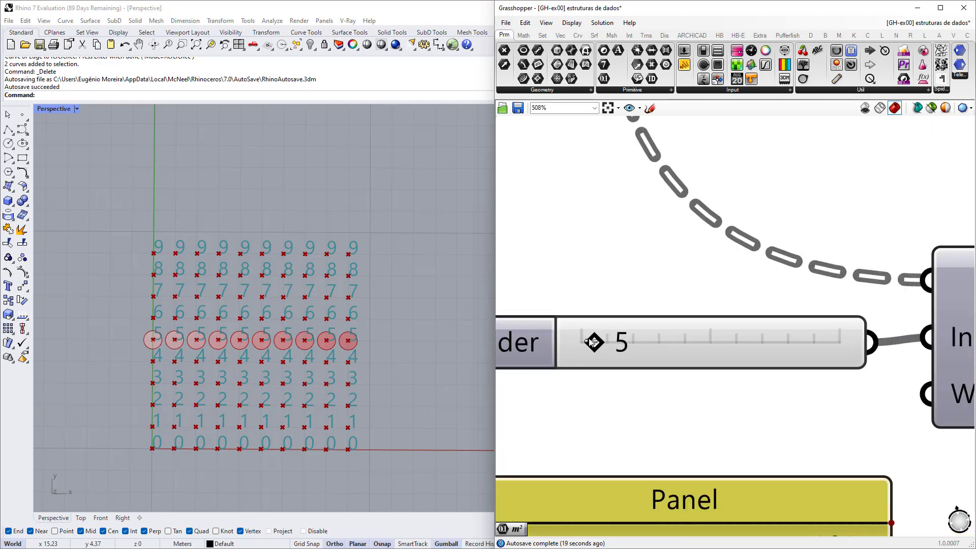
mouse_move(593, 343)
left_mouse_down()
mouse_move(601, 343)
mouse_move(589, 343)
left_mouse_up()
scroll(612, 354, "down", 8)
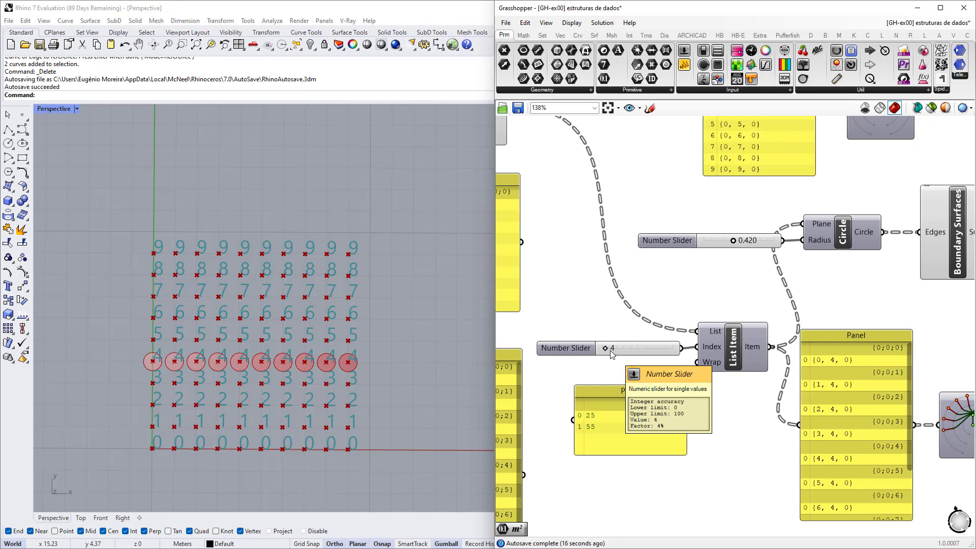
Examine the grafted Series component's output and the branch paths listed in its connected panel
scroll(785, 373, "down", 3)
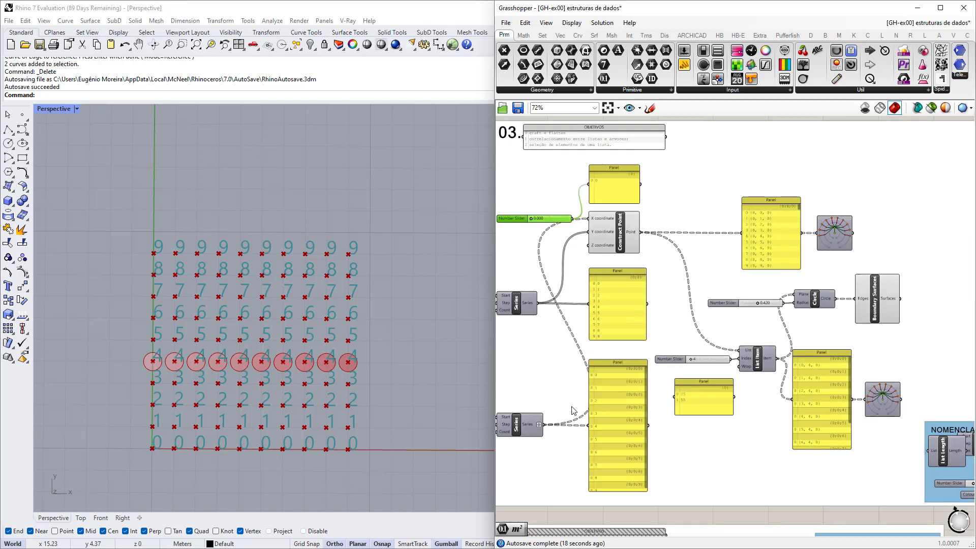
right_click_drag(565, 410, 628, 384)
scroll(582, 401, "up", 6)
scroll(625, 402, "up", 1)
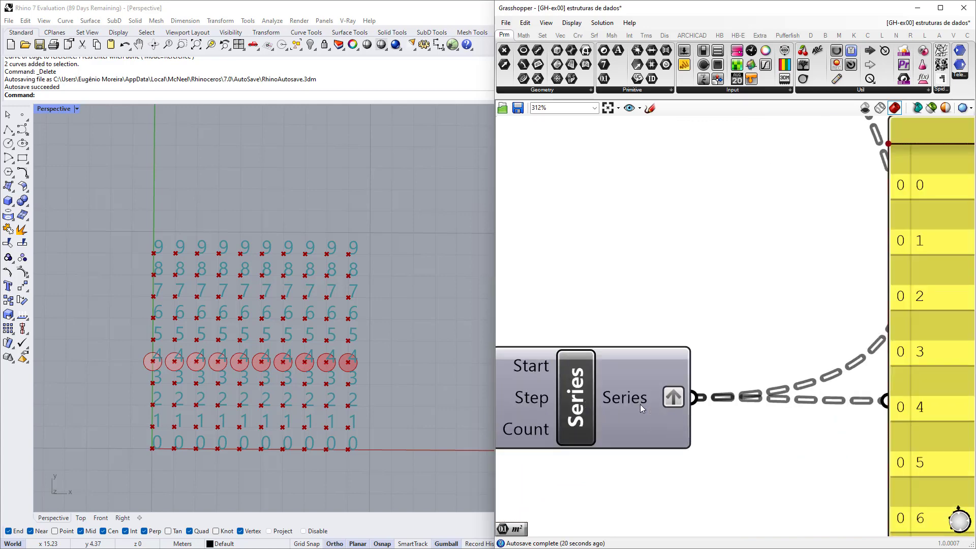
scroll(639, 404, "down", 3)
scroll(616, 417, "down", 1)
scroll(612, 421, "up", 3)
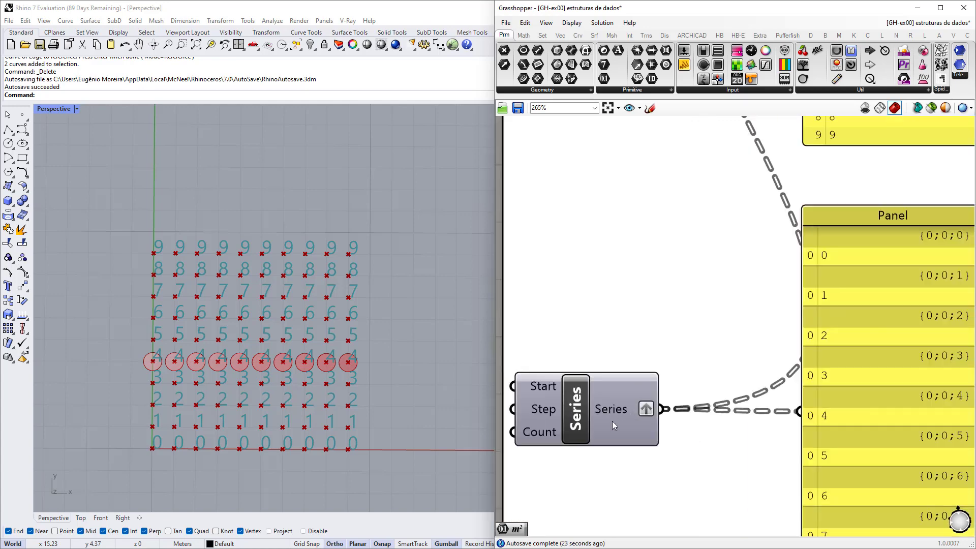
scroll(550, 390, "down", 4)
scroll(550, 400, "up", 6)
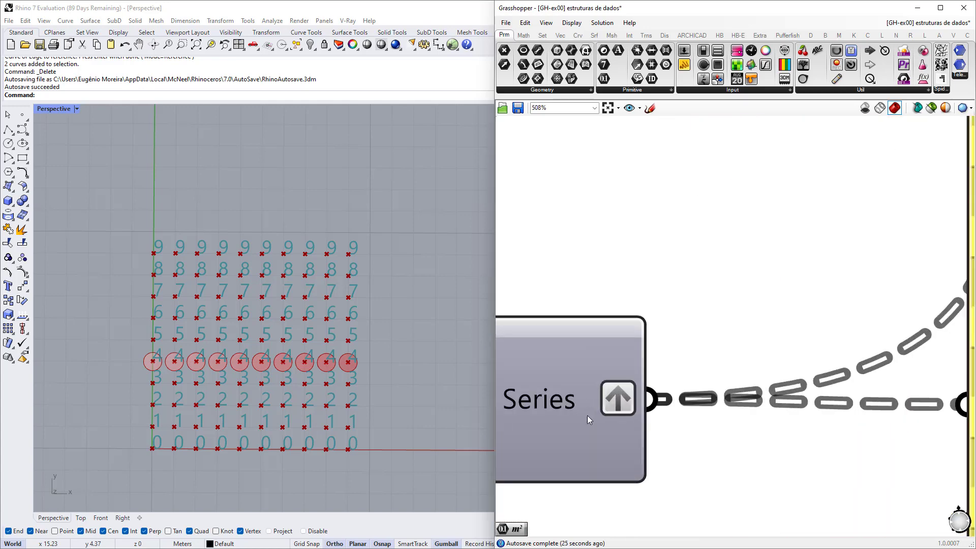
scroll(546, 403, "down", 5)
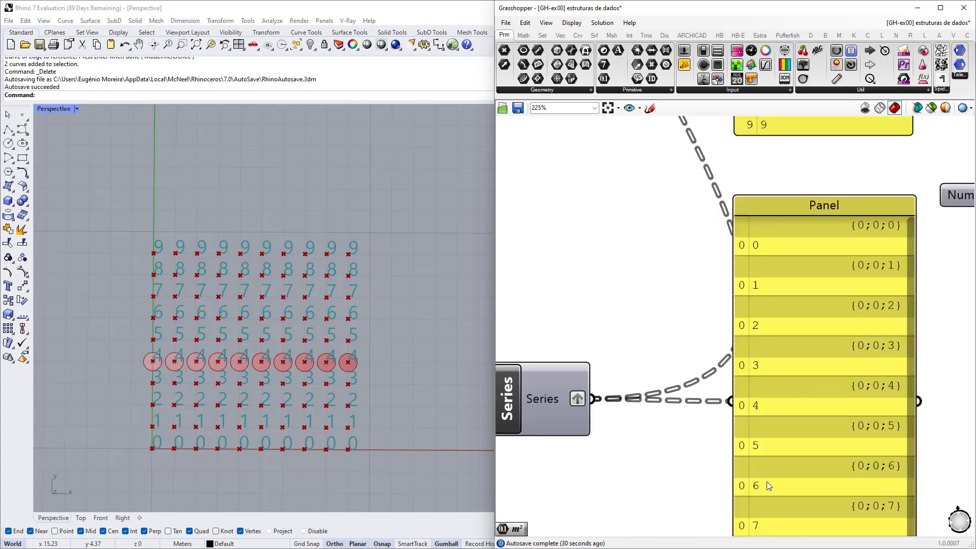
scroll(561, 416, "down", 5)
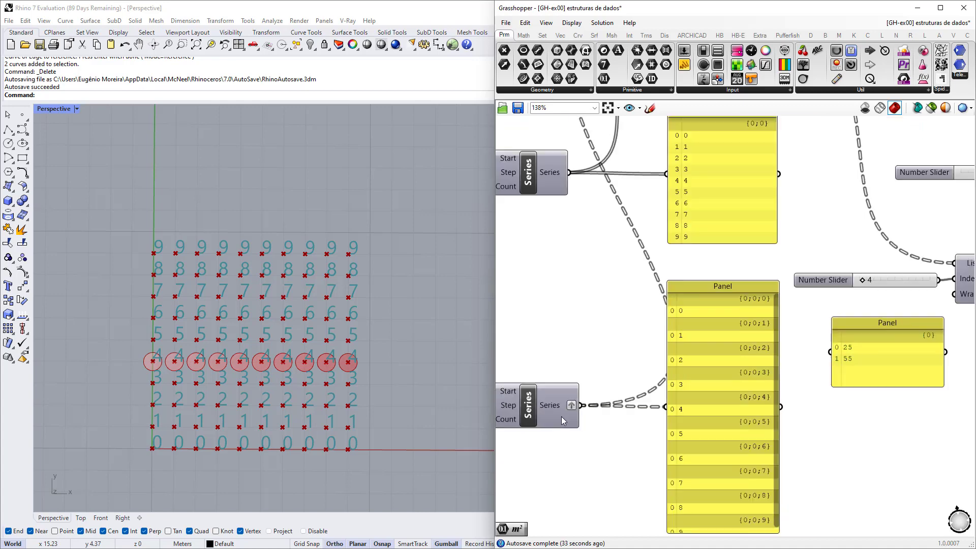
Flatten the Point output of the Construct Point component
scroll(662, 270, "up", 3)
scroll(662, 270, "up", 6)
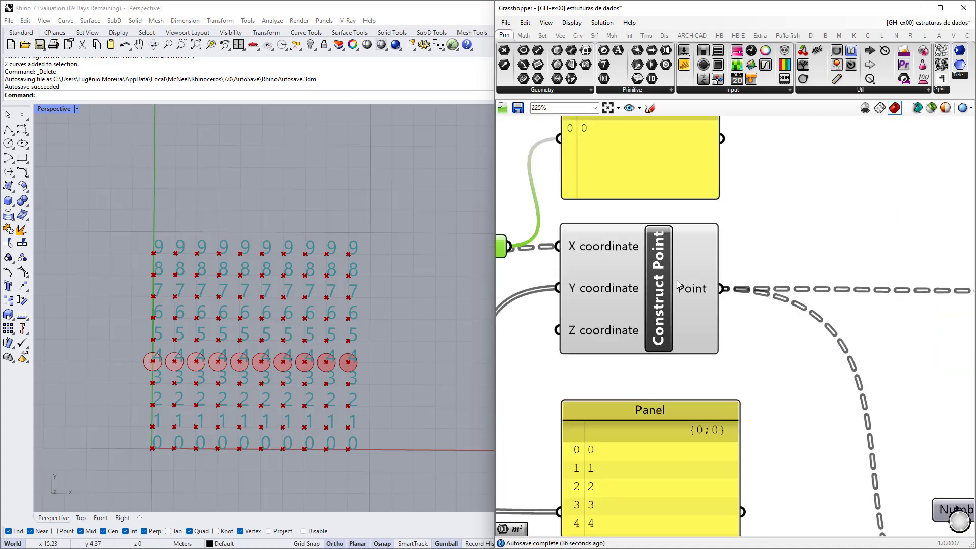
right_click_drag(737, 322, 784, 326)
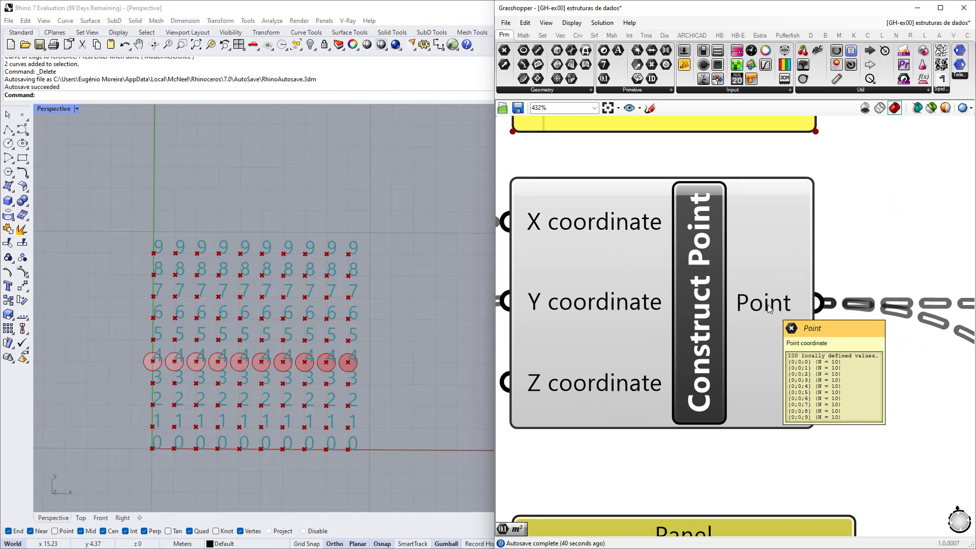
right_click(768, 304)
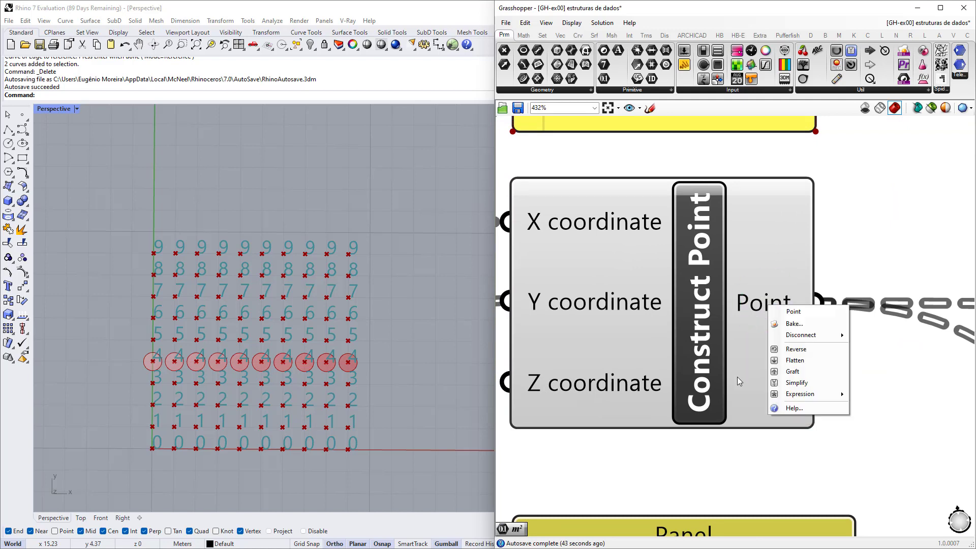
left_click(794, 361)
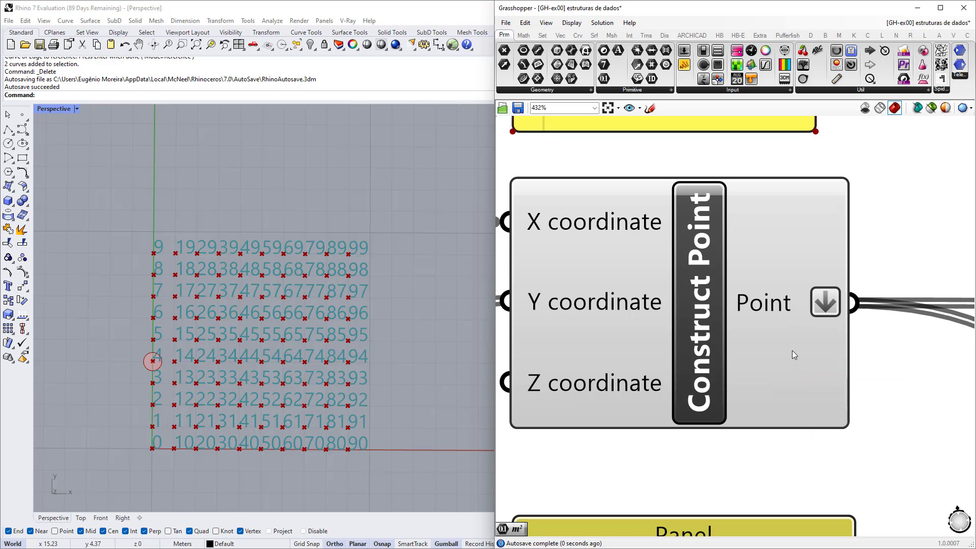
Inspect the Point output's values, and lengthen the Construct Point output panel to show items 0 to 13
mouse_move(798, 316)
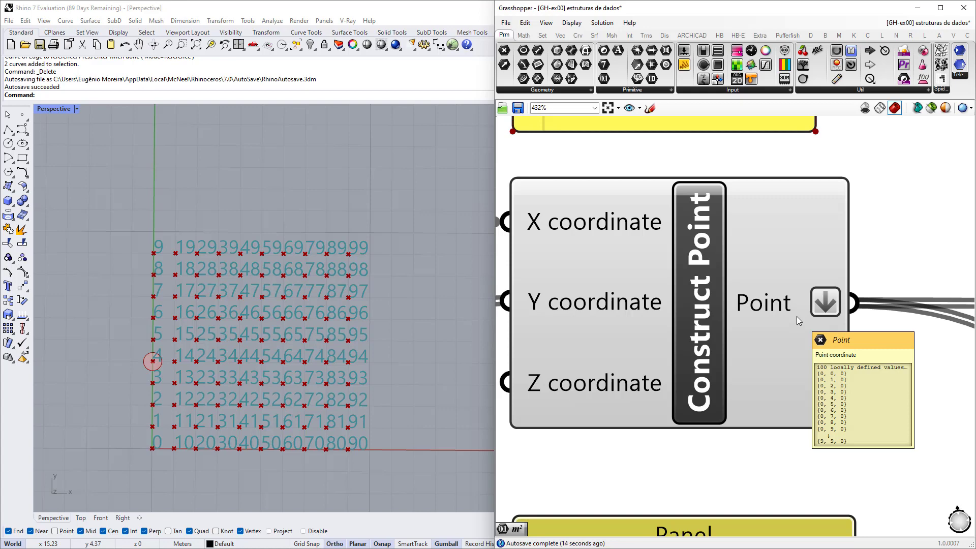
scroll(798, 317, "down", 6)
scroll(897, 371, "up", 2)
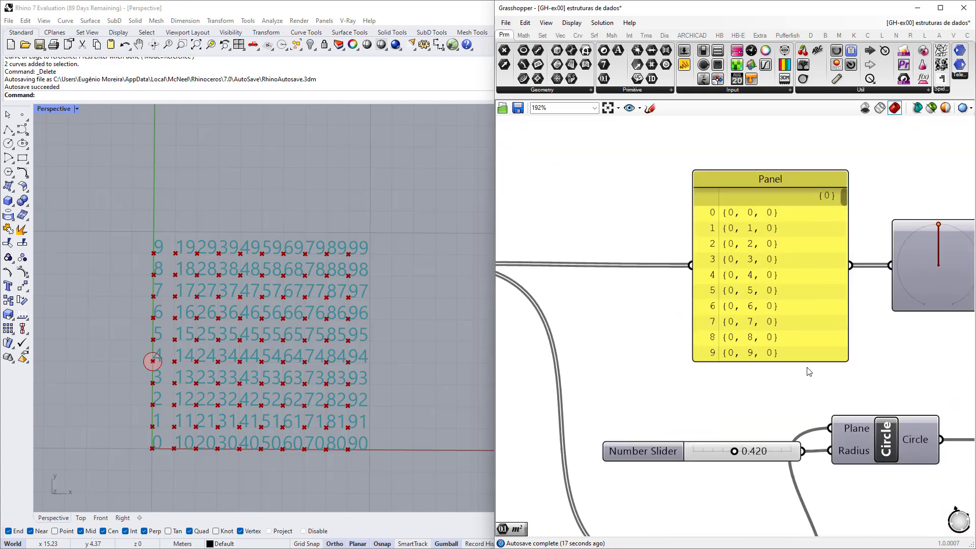
left_click_drag(805, 360, 802, 421)
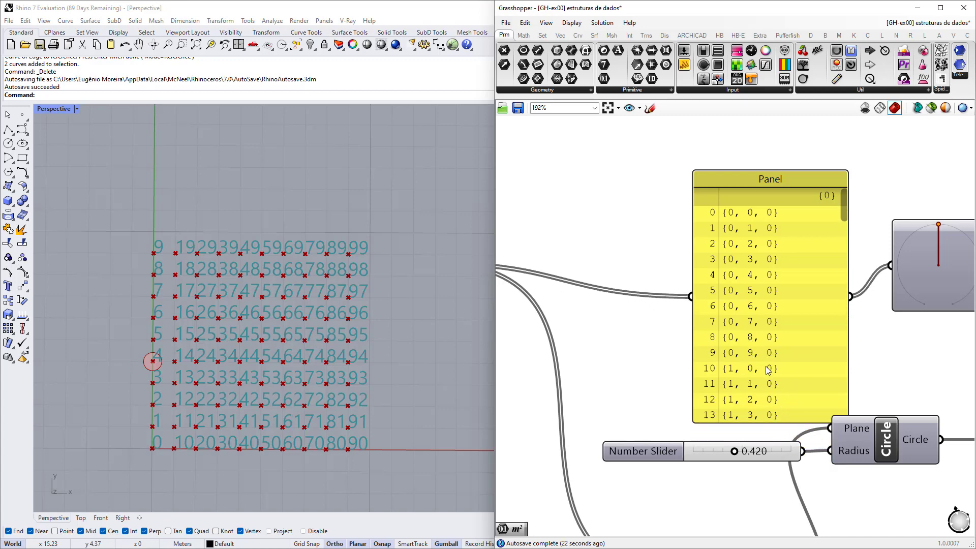
Remove the flattening from Construct Point's Point output and inspect the branched point list in its connected panel
scroll(767, 356, "down", 2)
right_click_drag(768, 345, 847, 347)
right_click(614, 304)
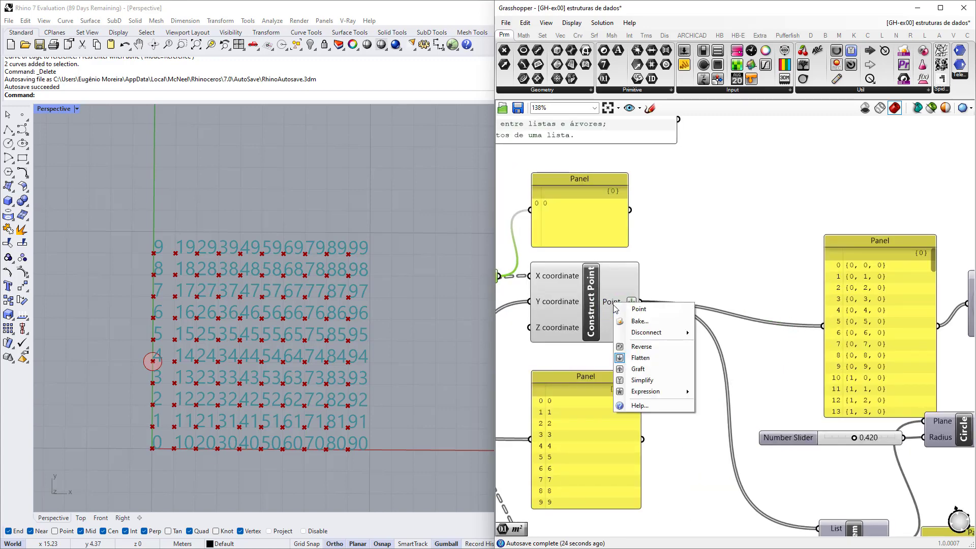
left_click(637, 358)
scroll(902, 306, "up", 3)
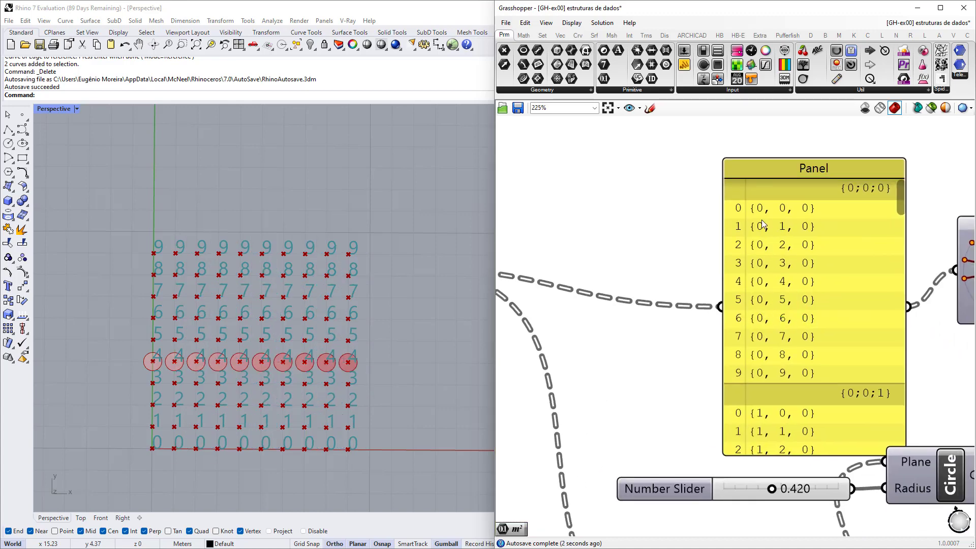
scroll(771, 394, "up", 2)
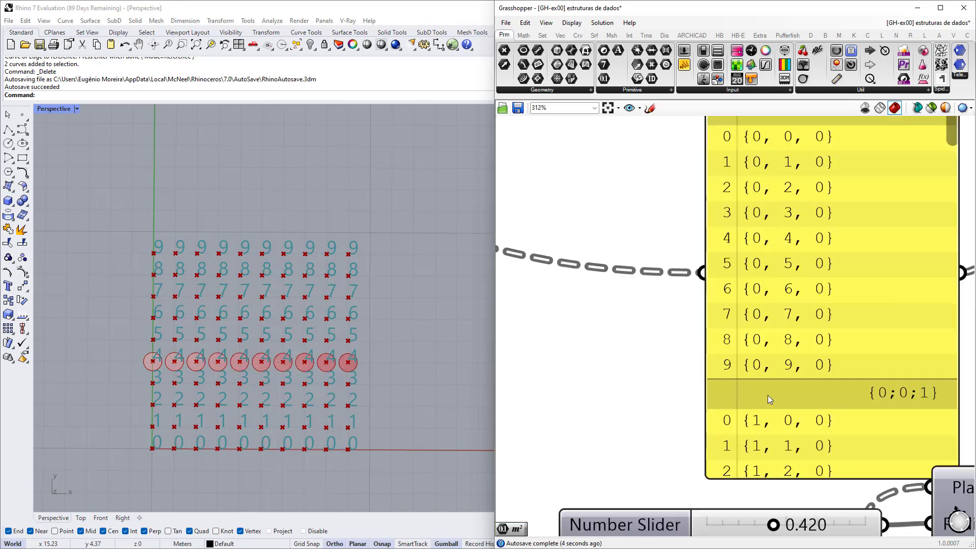
right_click_drag(782, 391, 769, 320)
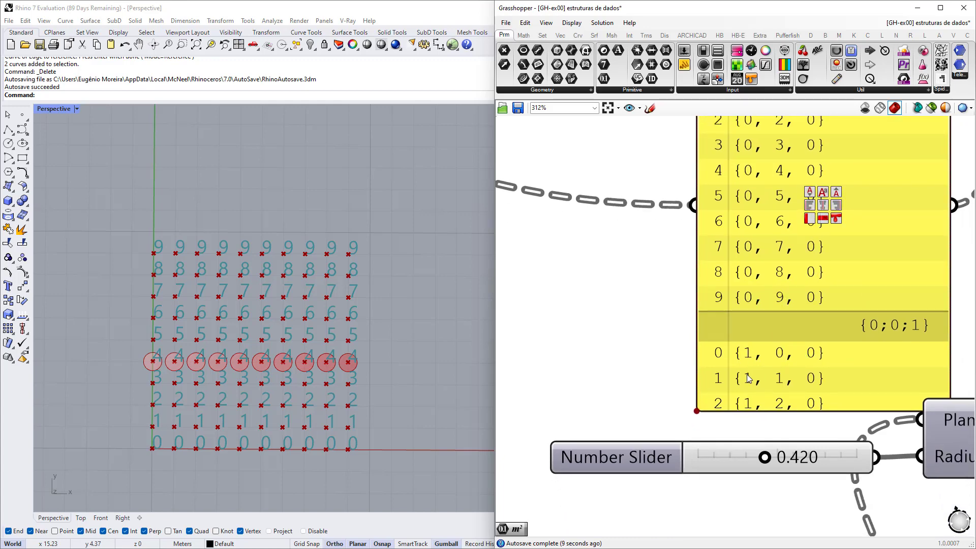
scroll(807, 401, "down", 5)
right_click_drag(657, 371, 702, 376)
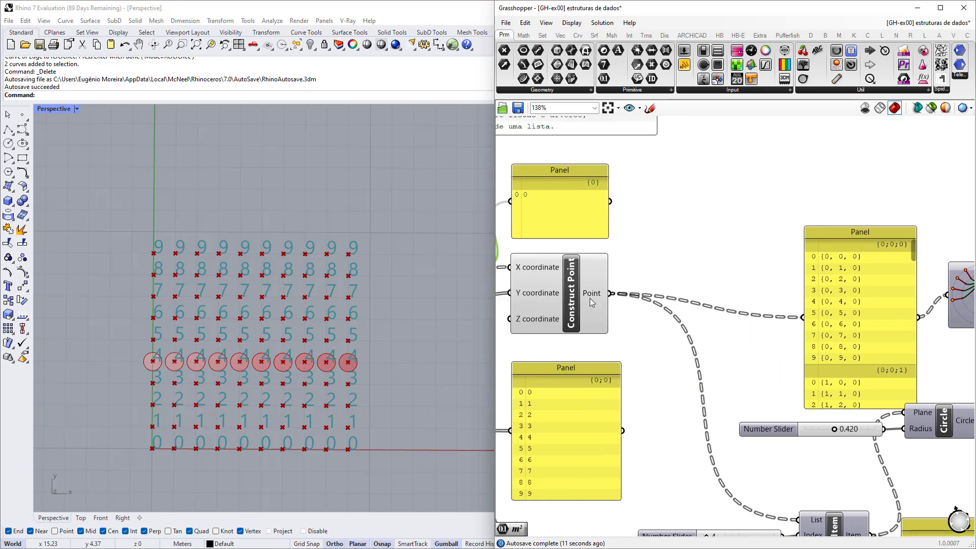
Flatten Construct Point's Point output again
right_click(593, 296)
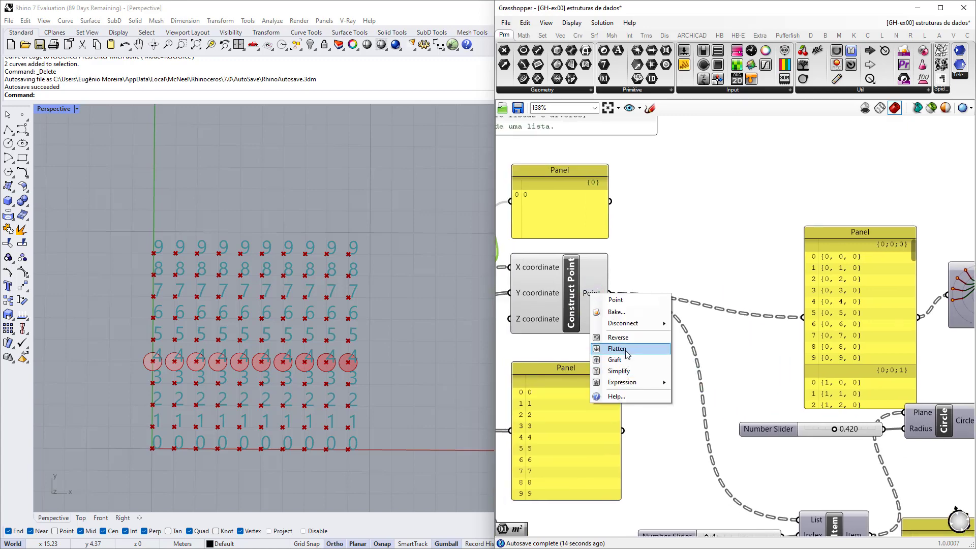
left_click(623, 346)
scroll(876, 379, "up", 3)
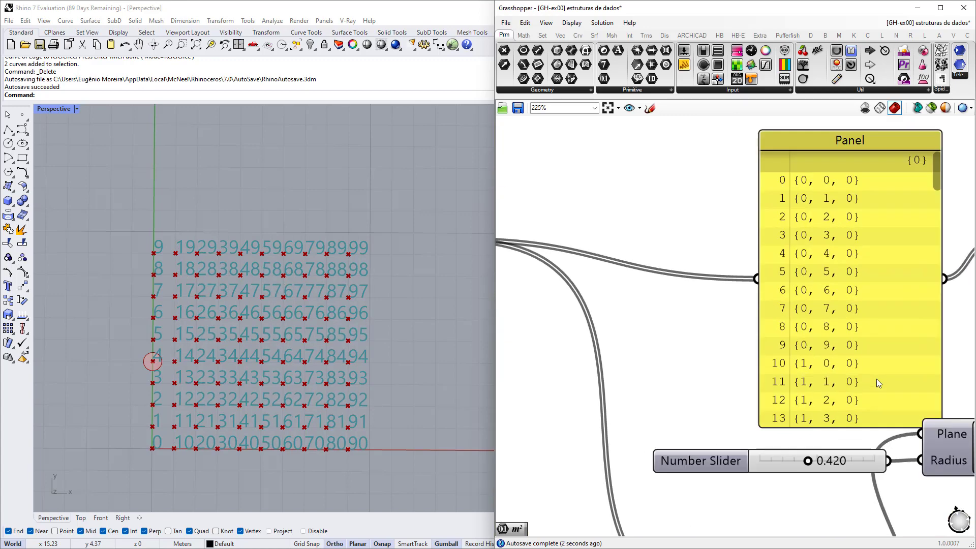
right_click_drag(930, 181, 834, 174)
mouse_move(835, 176)
left_mouse_down()
mouse_move(835, 396)
mouse_move(831, 159)
left_mouse_up()
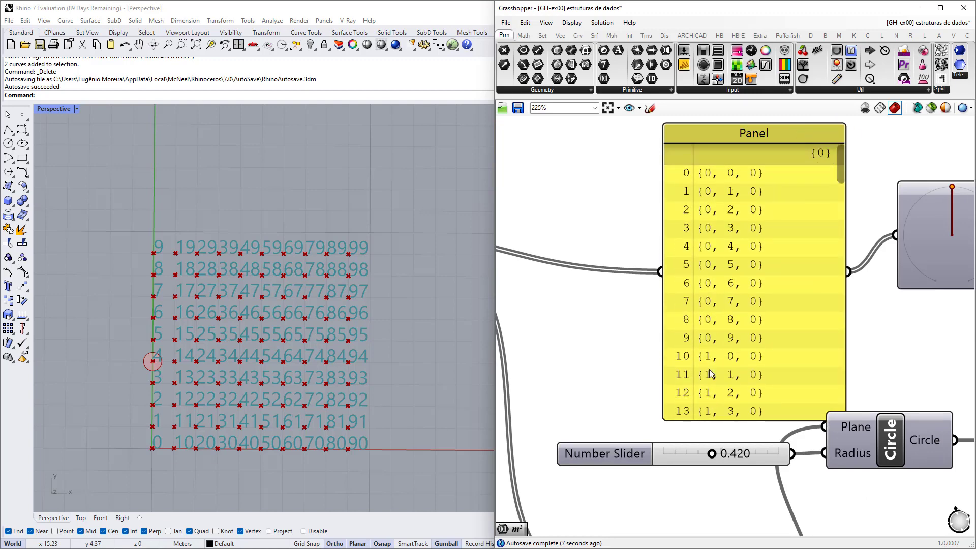
Examine the flattened point list in the Construct Point output panel through item 99, along with the connected Param Viewer
scroll(741, 368, "up", 4)
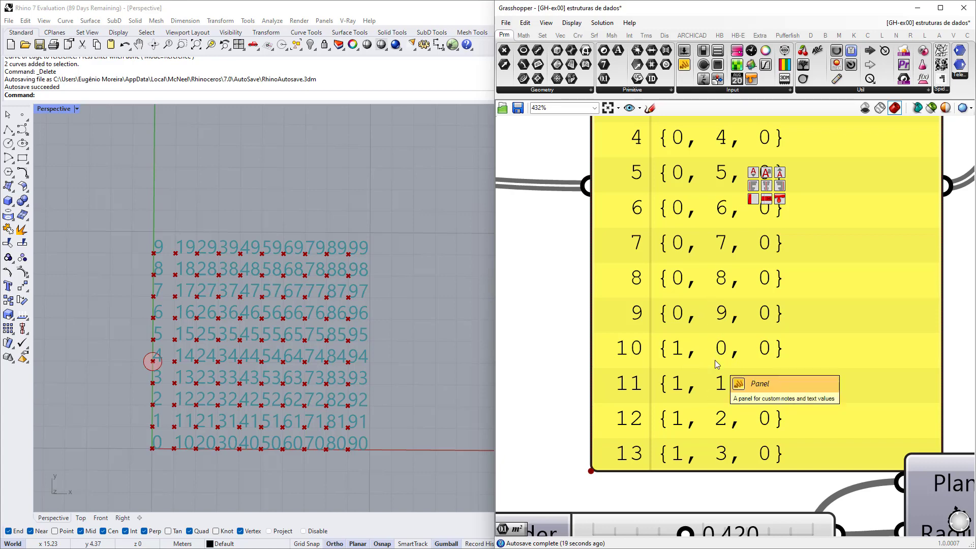
scroll(715, 365, "down", 3)
right_click_drag(783, 338, 645, 372)
scroll(868, 245, "up", 2)
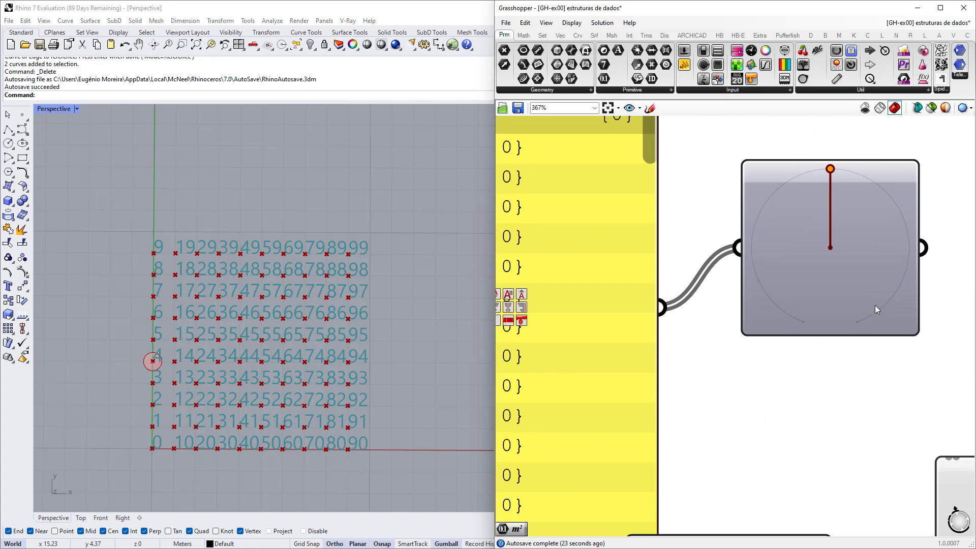
scroll(832, 163, "down", 2)
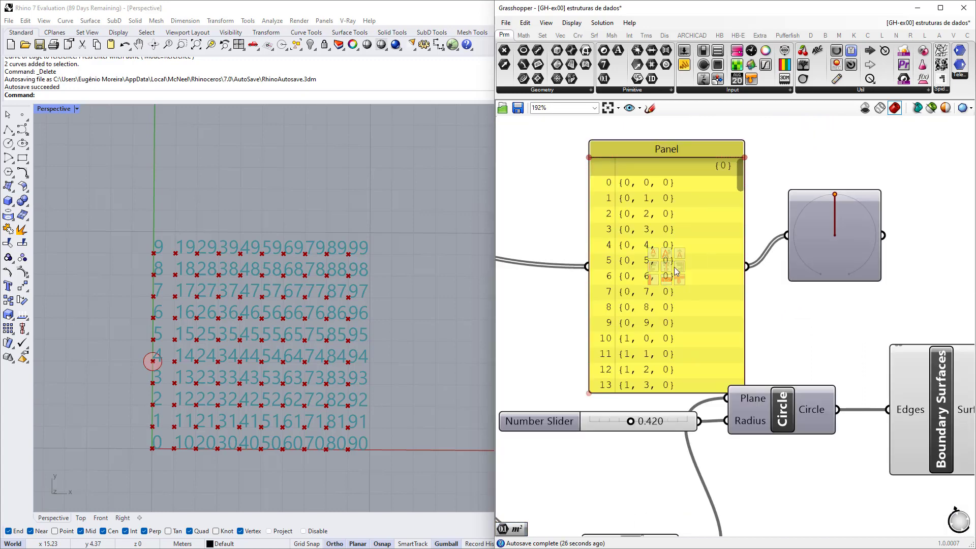
right_click_drag(675, 253, 712, 260)
scroll(777, 164, "down", 1)
left_click_drag(777, 180, 777, 379)
scroll(681, 382, "up", 2)
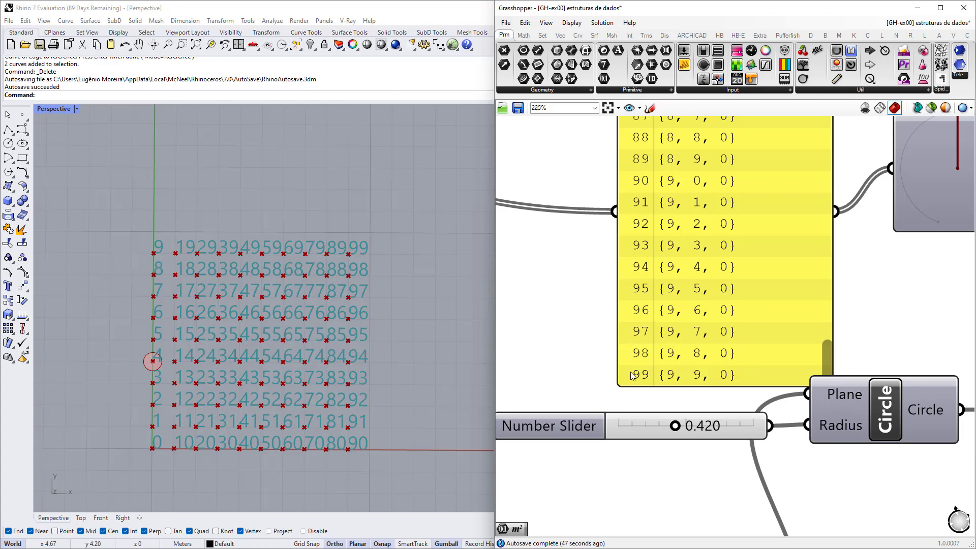
scroll(650, 344, "down", 3)
scroll(657, 229, "up", 2)
left_click_drag(763, 414, 731, 214)
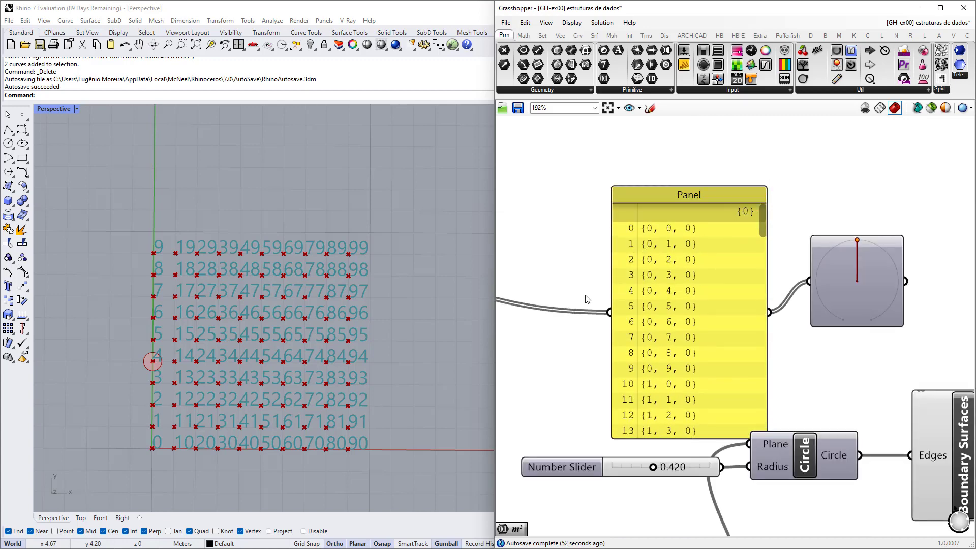
left_click_drag(763, 223, 766, 447)
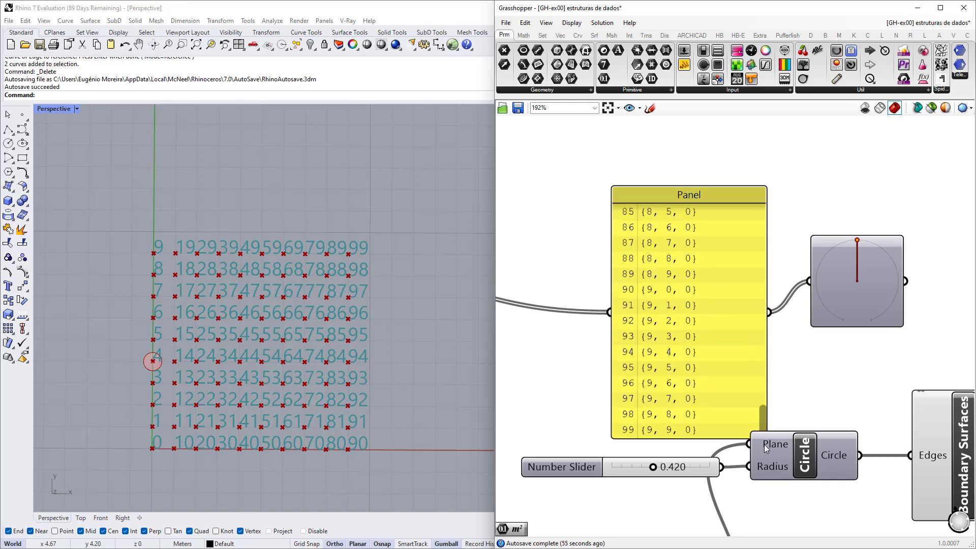
Set List Item's Index slider to 43
scroll(698, 325, "down", 4)
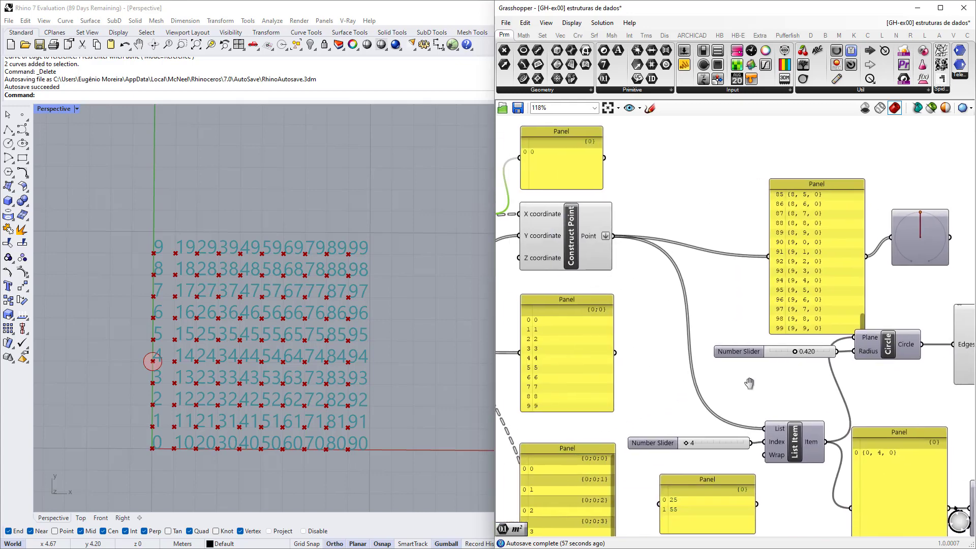
scroll(791, 450, "up", 6)
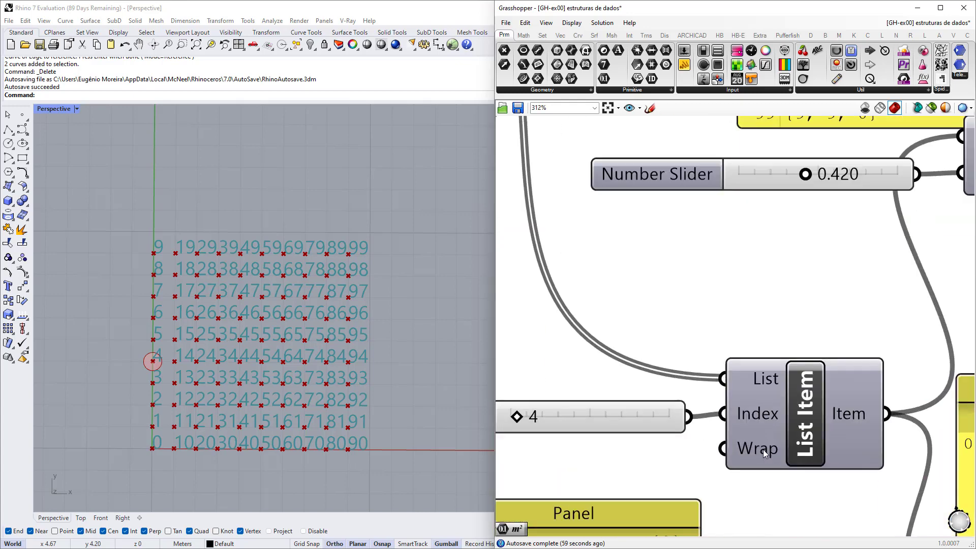
scroll(621, 426, "up", 3)
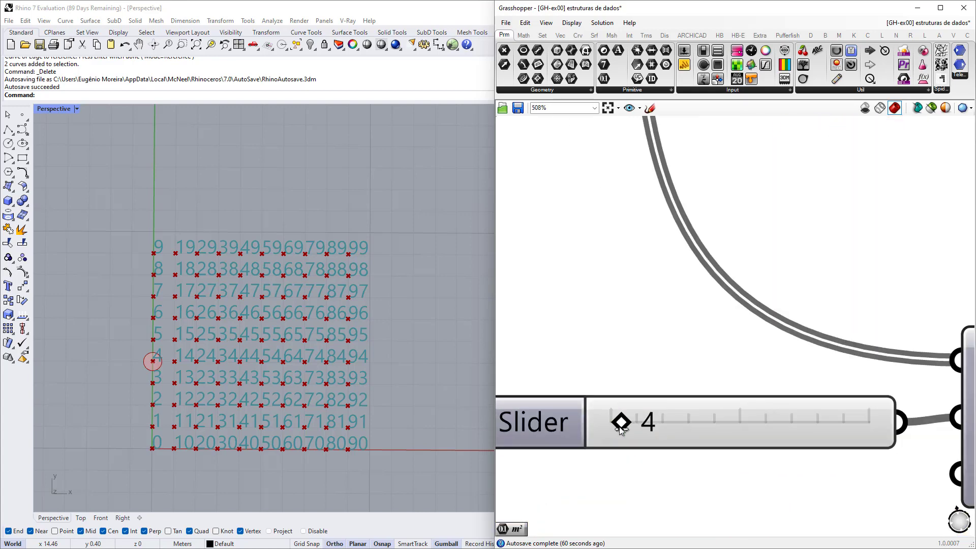
left_click_drag(621, 425, 723, 415)
scroll(746, 474, "down", 5)
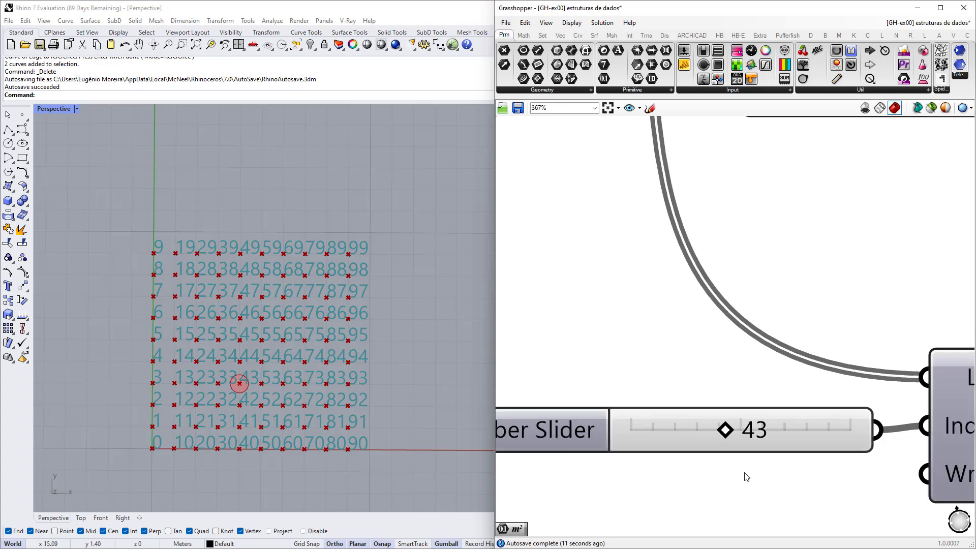
Swap Construct Point's inputs by wiring the ungrafted Series to X coordinate and the grafted Series to Y coordinate
scroll(746, 477, "down", 4)
right_click_drag(640, 404, 693, 350)
scroll(628, 476, "up", 2)
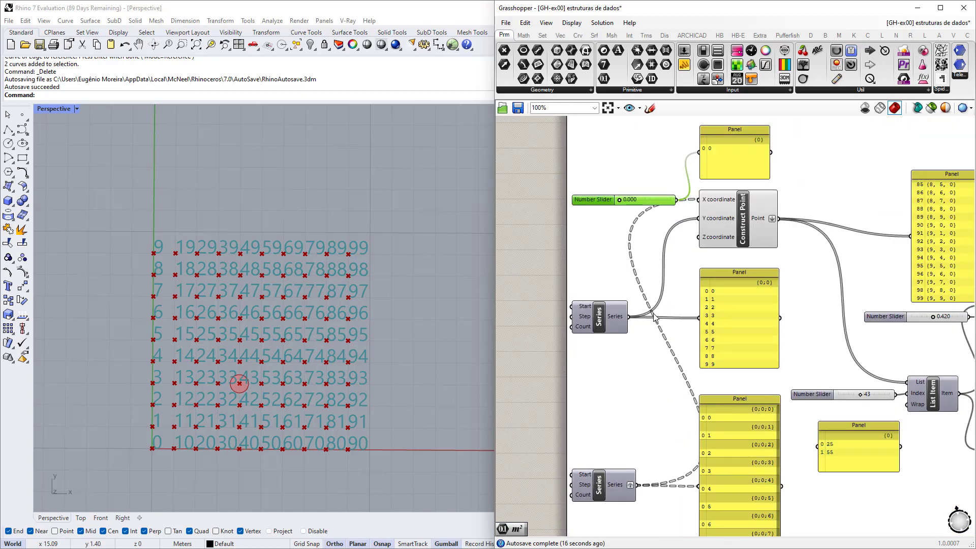
left_click_drag(631, 324, 699, 200)
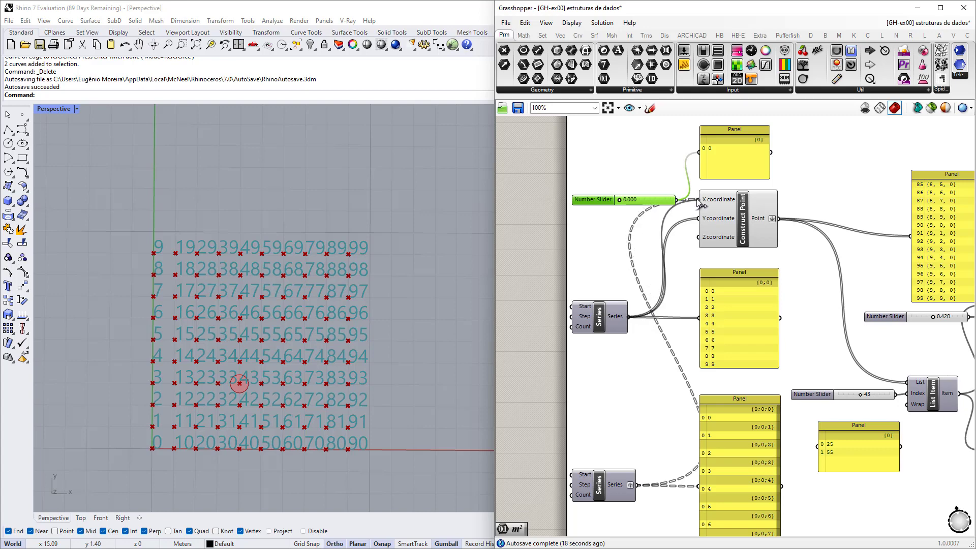
left_click_drag(638, 486, 701, 220)
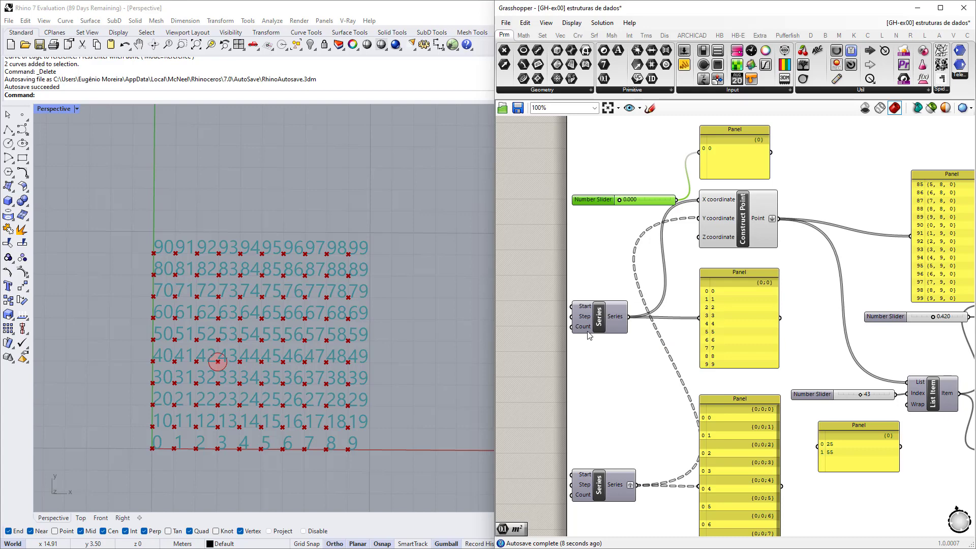
Move the panel holding 25 and 55 closer beneath List Item's Index slider
scroll(831, 297, "down", 3)
right_click_drag(896, 331, 682, 287)
scroll(671, 309, "up", 2)
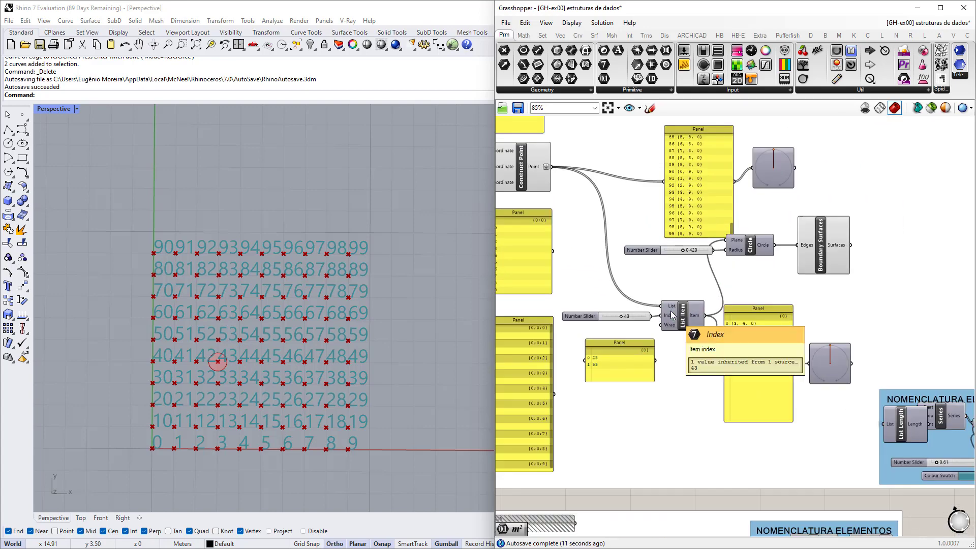
scroll(608, 365, "up", 4)
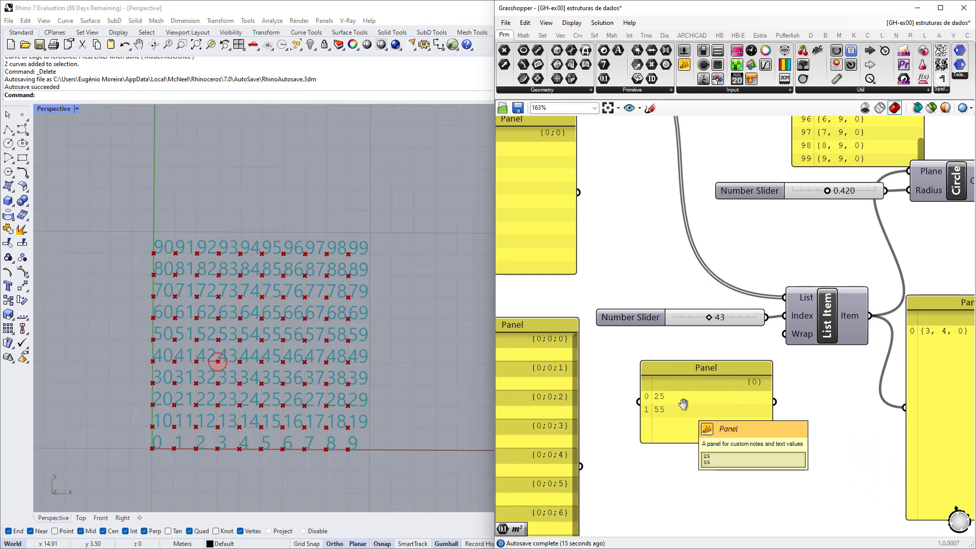
right_click_drag(696, 385, 675, 383)
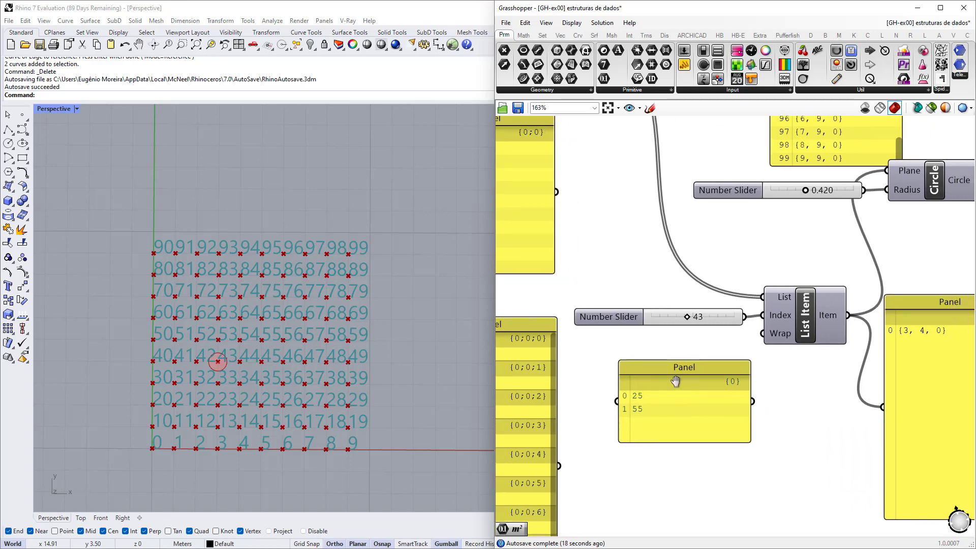
scroll(740, 339, "up", 2)
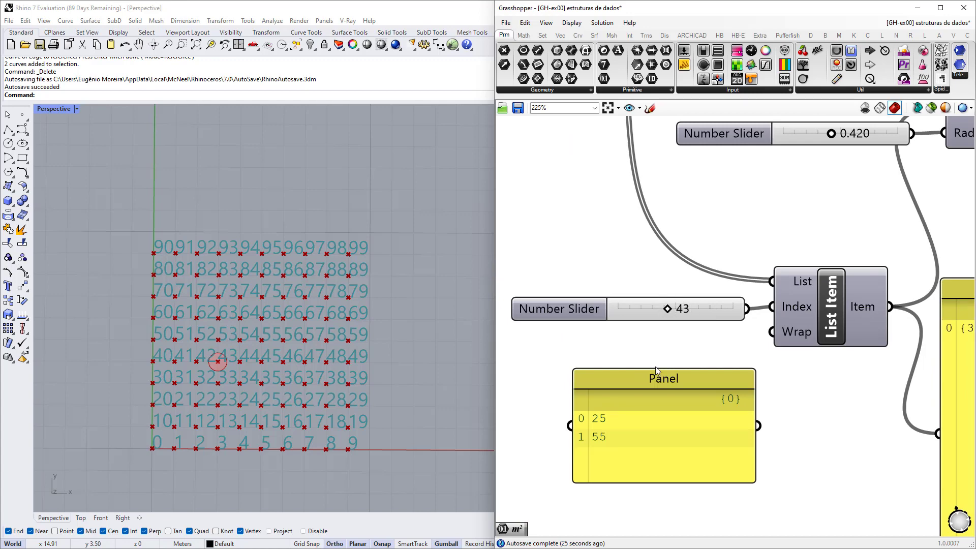
scroll(659, 382, "down", 2)
right_click_drag(659, 384, 673, 341)
scroll(671, 355, "up", 2)
mouse_move(670, 374)
left_mouse_down()
mouse_move(684, 364)
mouse_move(657, 377)
mouse_move(660, 360)
left_mouse_up()
scroll(671, 356, "down", 2)
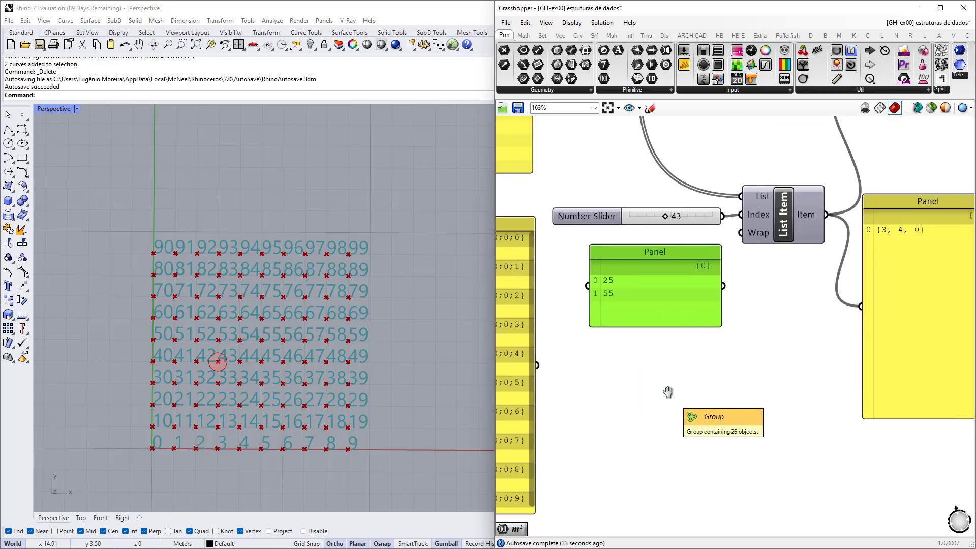
Add a new Panel to the canvas below the panel holding 25 and 55
left_click(676, 396)
double_click(676, 397)
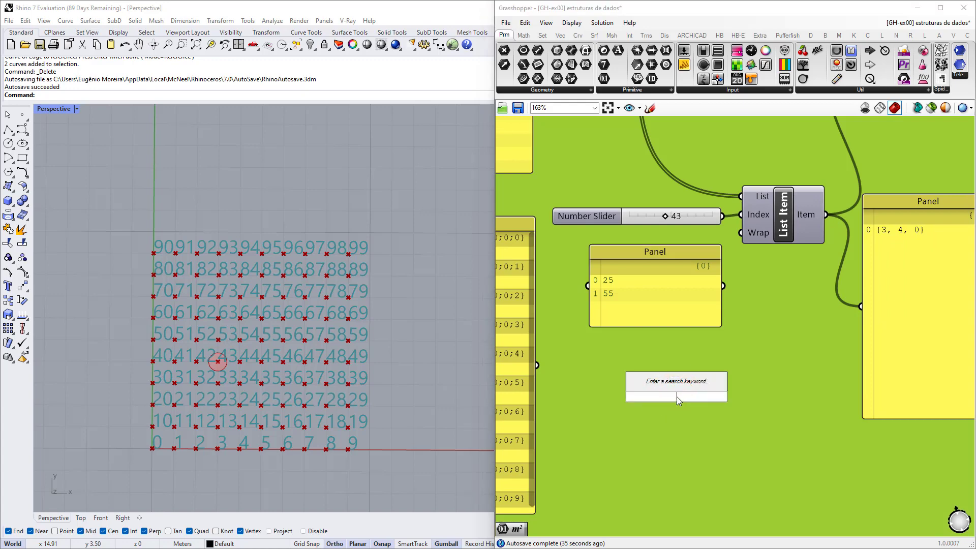
type("panel")
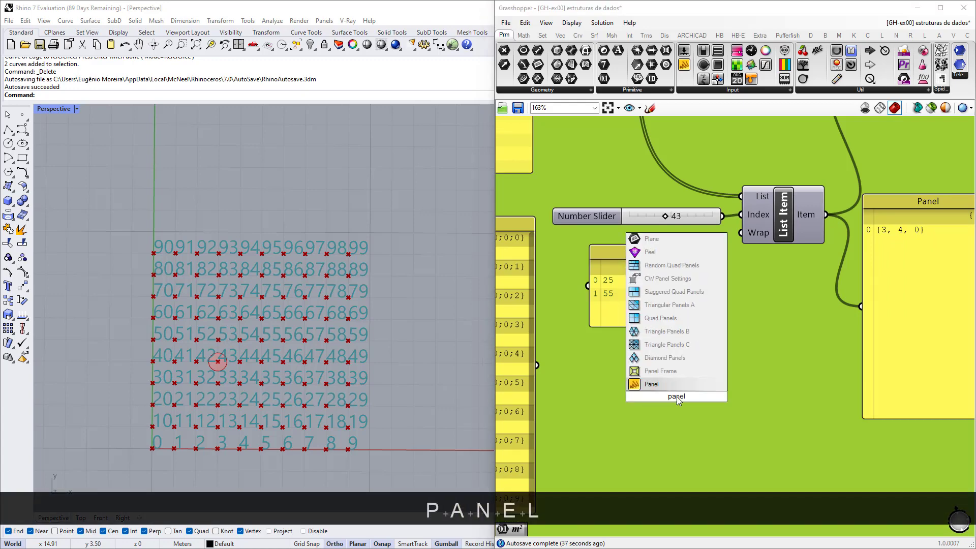
left_click(681, 387)
left_click_drag(694, 404, 707, 401)
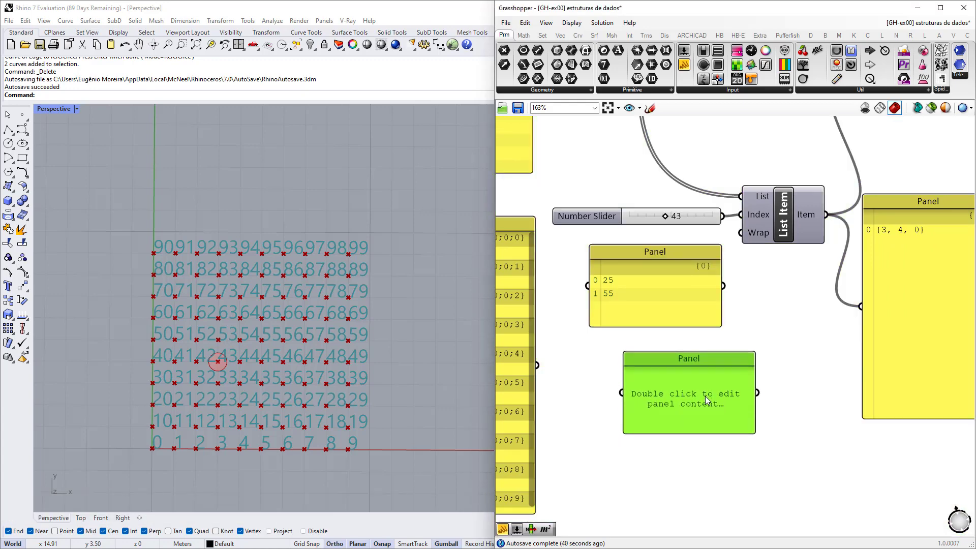
Enter 13 and 99 on separate lines in the new empty Panel
scroll(705, 395, "up", 2)
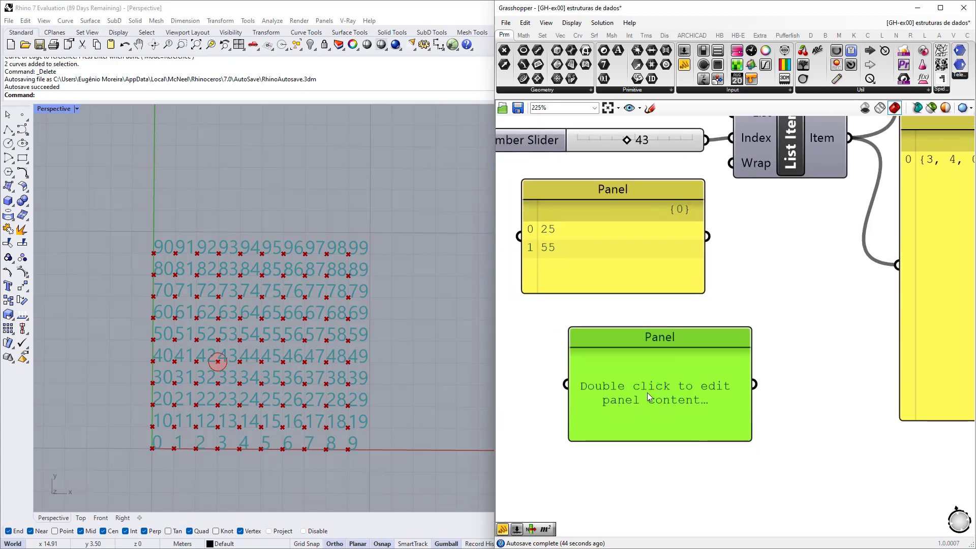
double_click(648, 393)
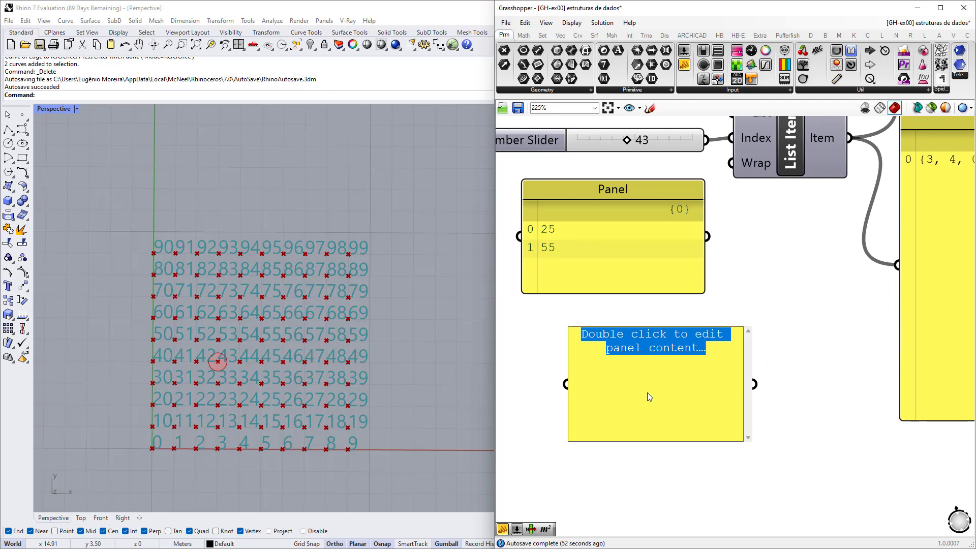
type("20")
key("BackSpace")
key("BackSpace")
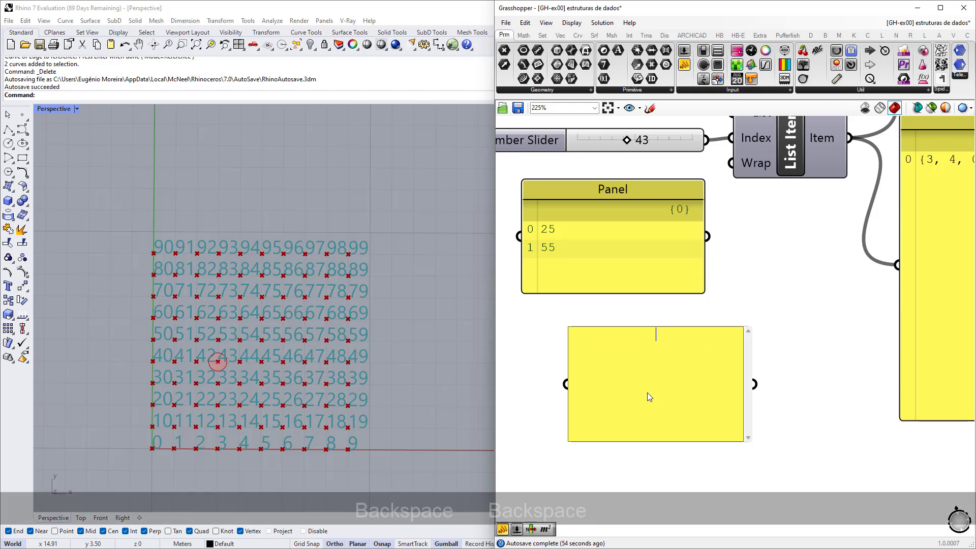
type("13")
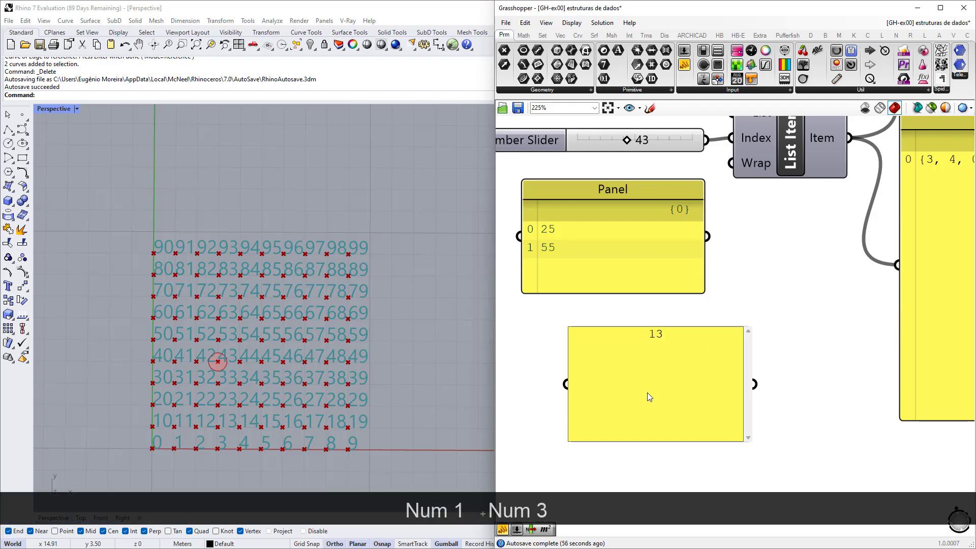
key("Return")
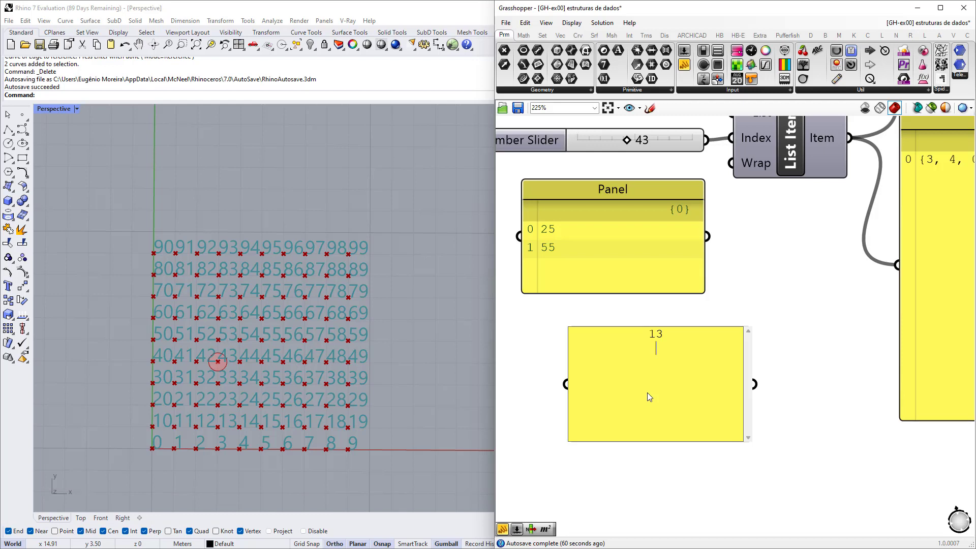
type("4")
key("BackSpace")
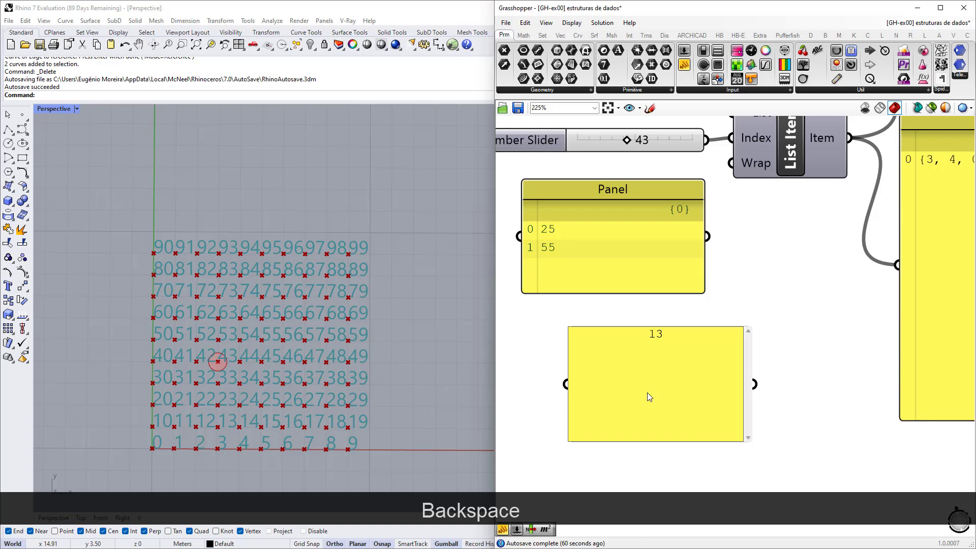
type("99")
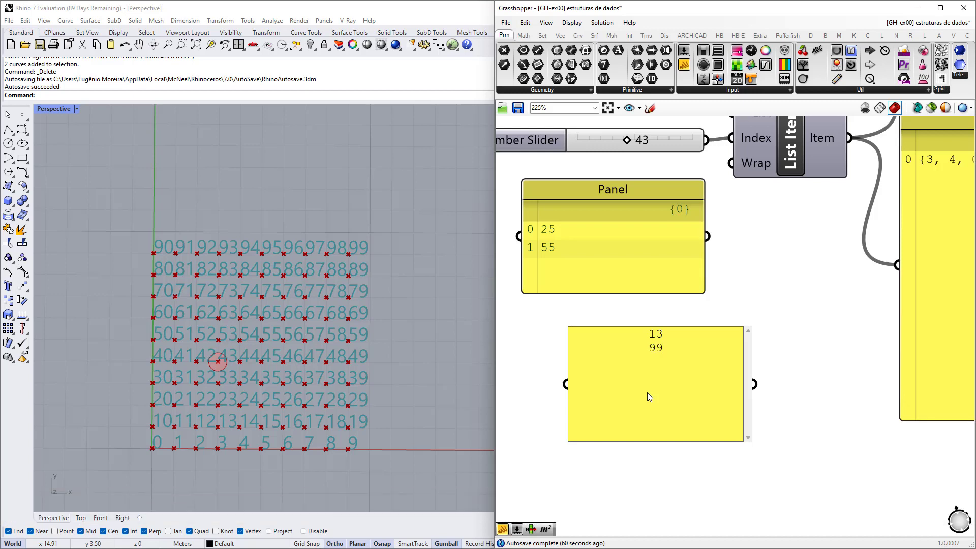
left_click_drag(663, 334, 650, 334)
left_click(664, 335)
left_click(798, 342)
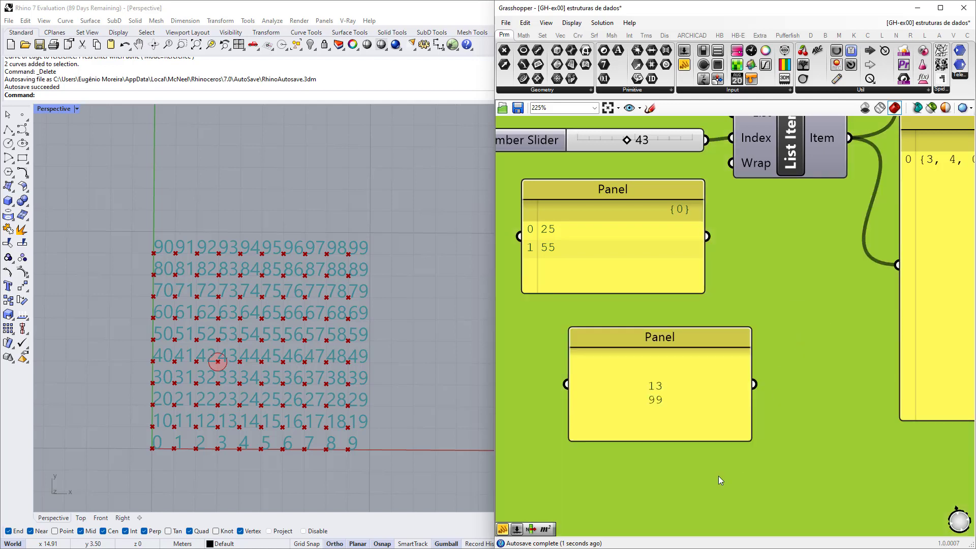
Turn off Multiline Data for the panel holding 13 and 99 so each line becomes a separate item
mouse_move(664, 391)
left_mouse_down()
mouse_move(710, 385)
mouse_move(662, 387)
left_mouse_up()
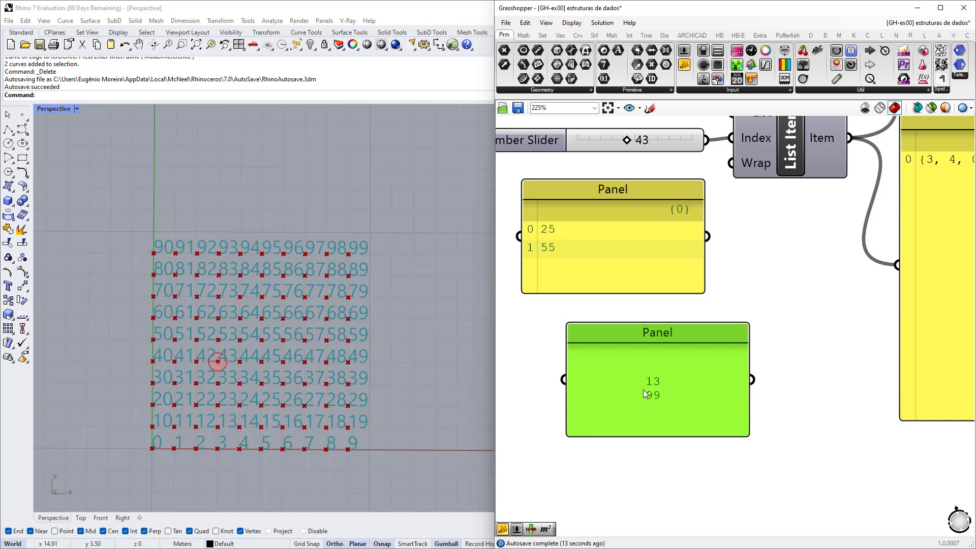
right_click(655, 393)
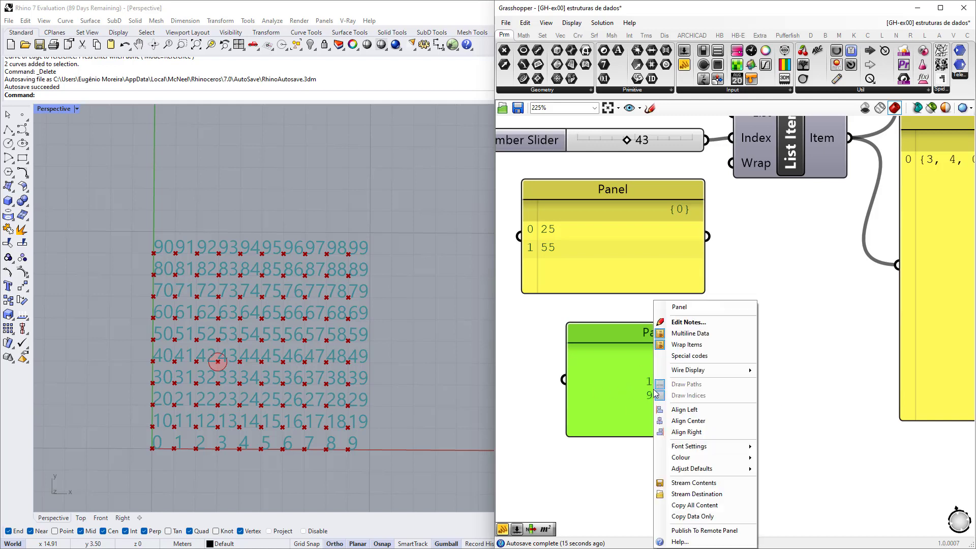
left_click(692, 334)
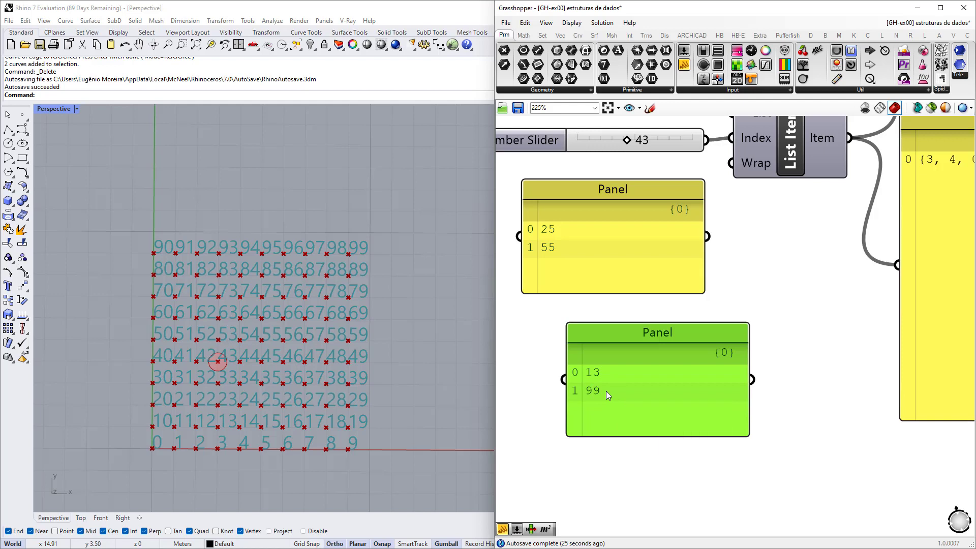
Add an empty third line below 99 in the panel
double_click(593, 396)
left_click(665, 345)
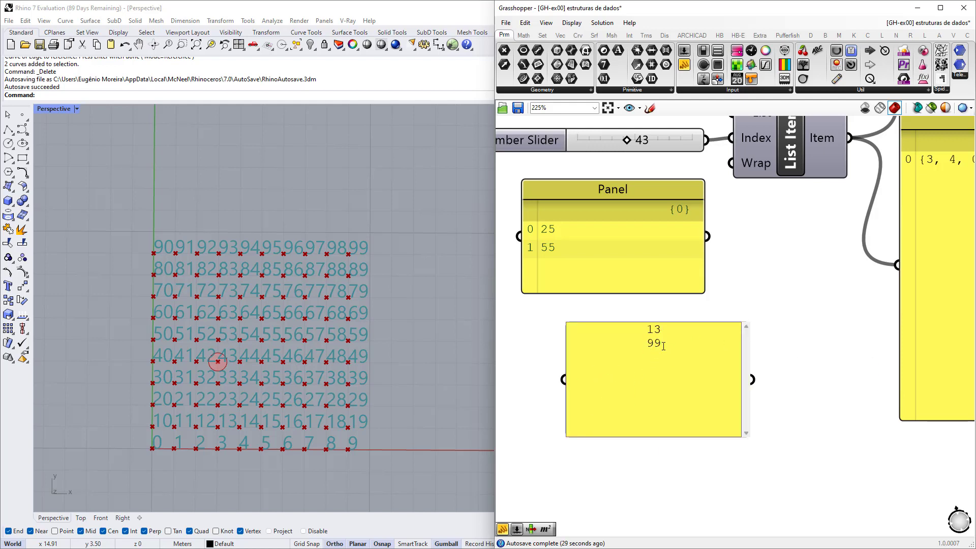
key("Return")
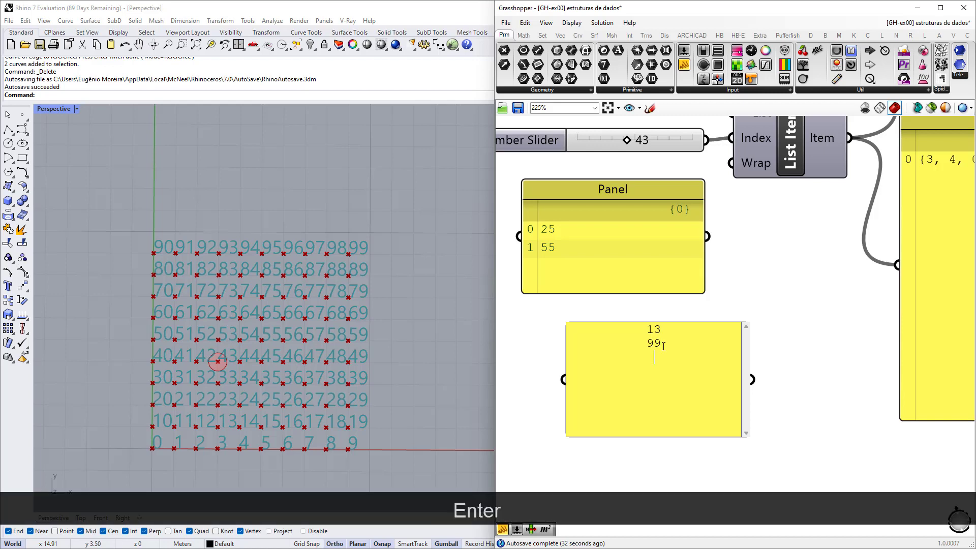
left_click(823, 349)
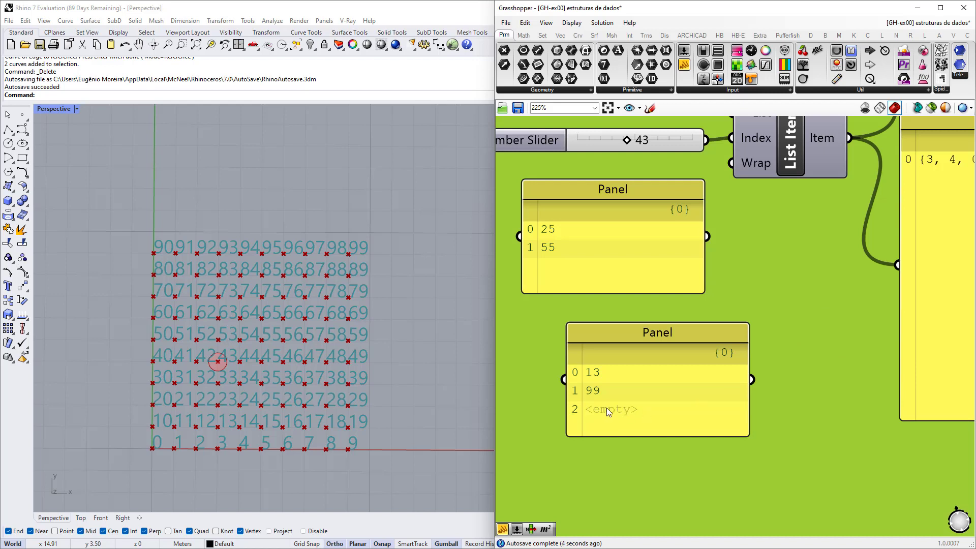
Remove the empty third line from the panel, keeping only 13 and 99
double_click(658, 384)
left_click(660, 361)
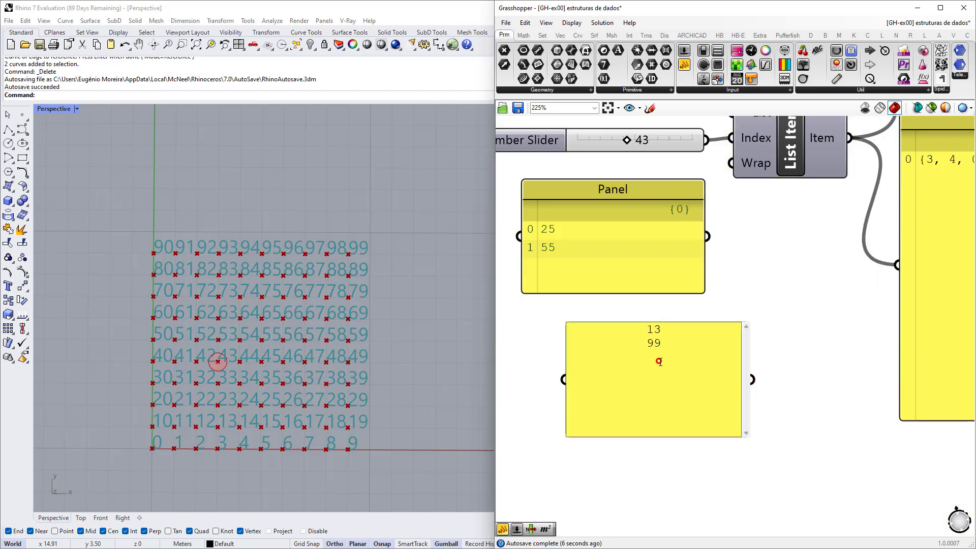
key("BackSpace")
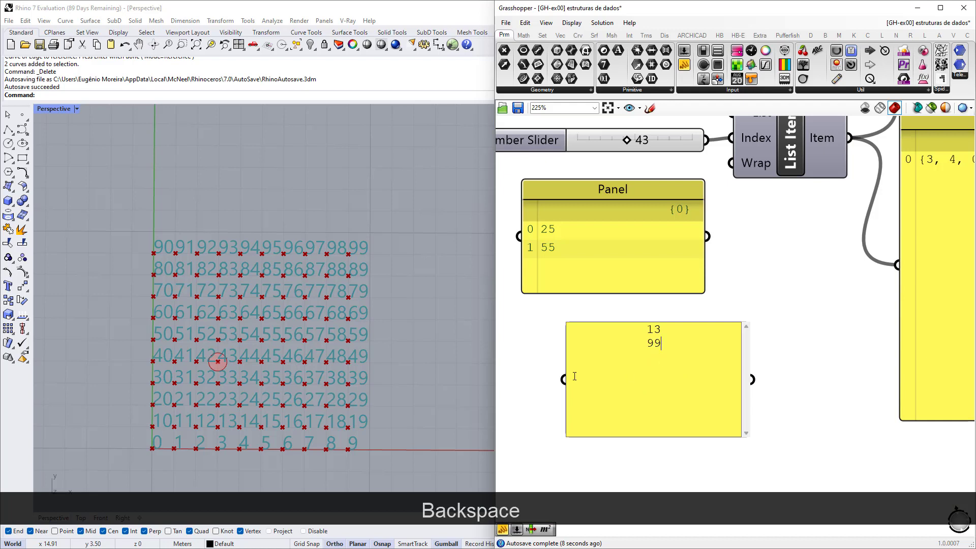
left_click(776, 334)
Narrow the panel holding 13 and 99 and wire it to List Item's Index input
right_click_drag(675, 364, 697, 394)
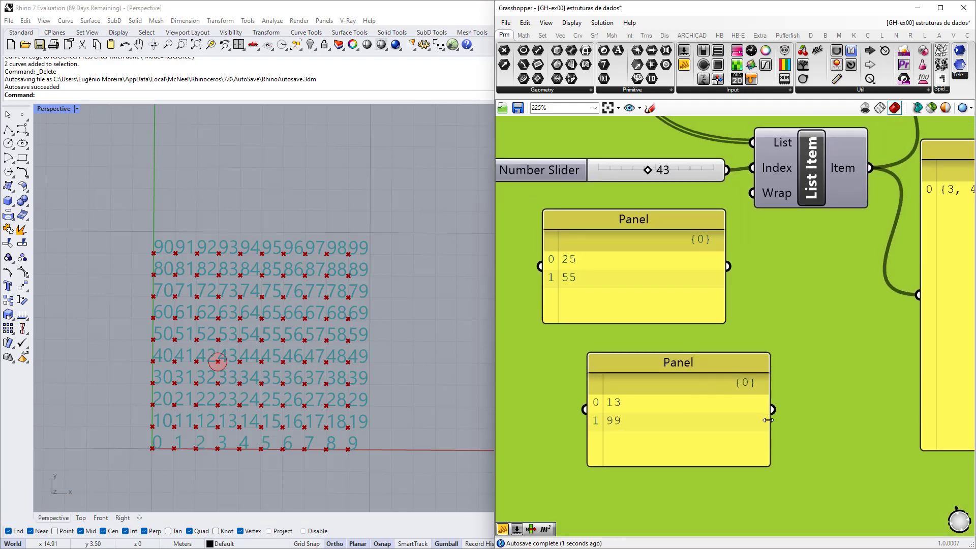
left_click_drag(768, 420, 678, 420)
right_click_drag(687, 393, 680, 430)
left_click_drag(672, 446, 745, 204)
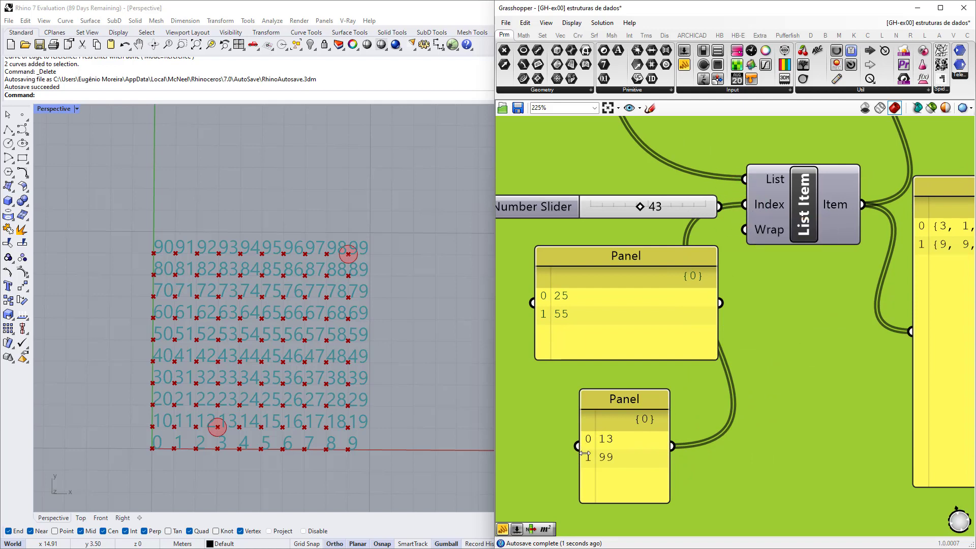
Replace List Item's Index source with the panel holding 25 and 55
right_click_drag(633, 303, 668, 366)
left_click_drag(755, 365, 779, 267)
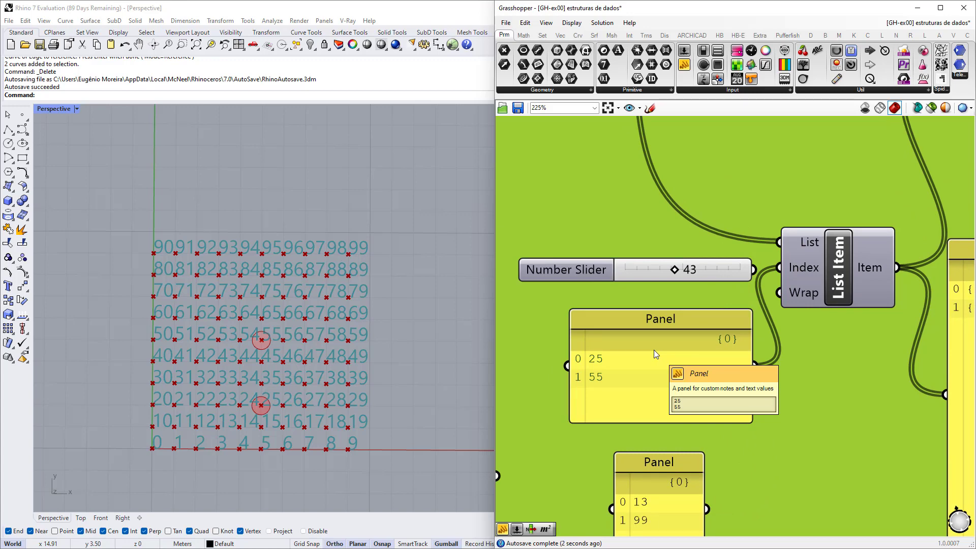
Select the whole of exercise group 03 and disable its components
scroll(657, 288, "down", 6)
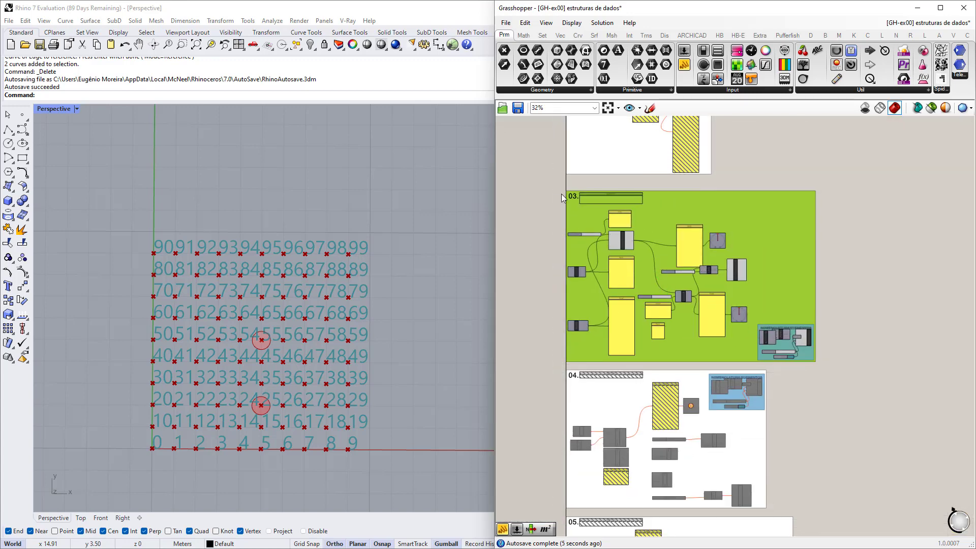
left_click_drag(553, 187, 856, 362)
key("space")
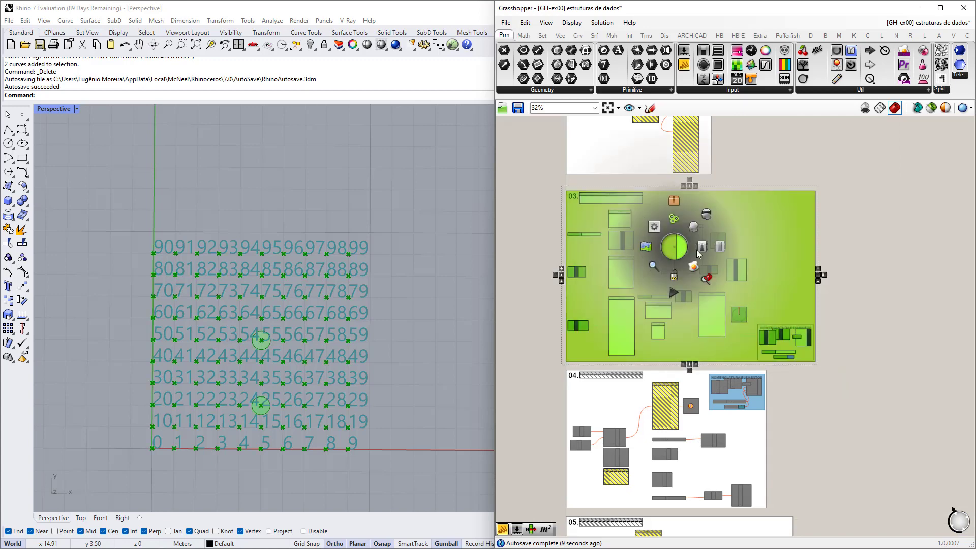
left_click(720, 248)
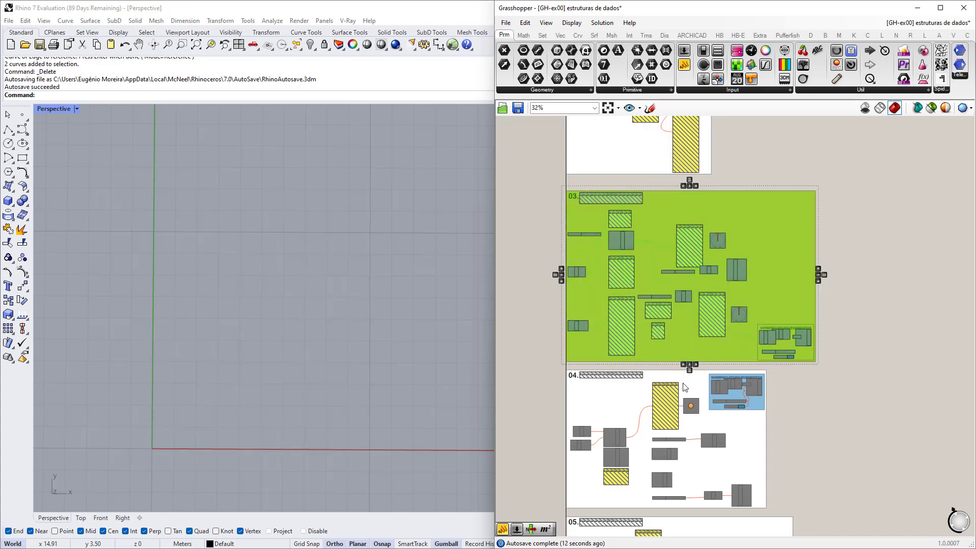
Select the whole of exercise group 04, enable its components, and clear the selection
scroll(711, 415, "down", 3)
scroll(712, 411, "up", 5)
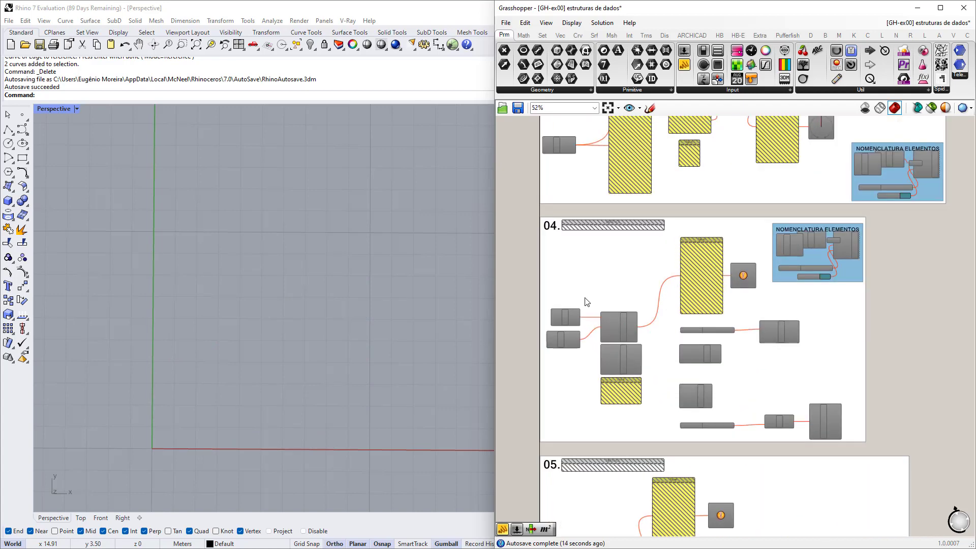
left_click_drag(523, 211, 888, 449)
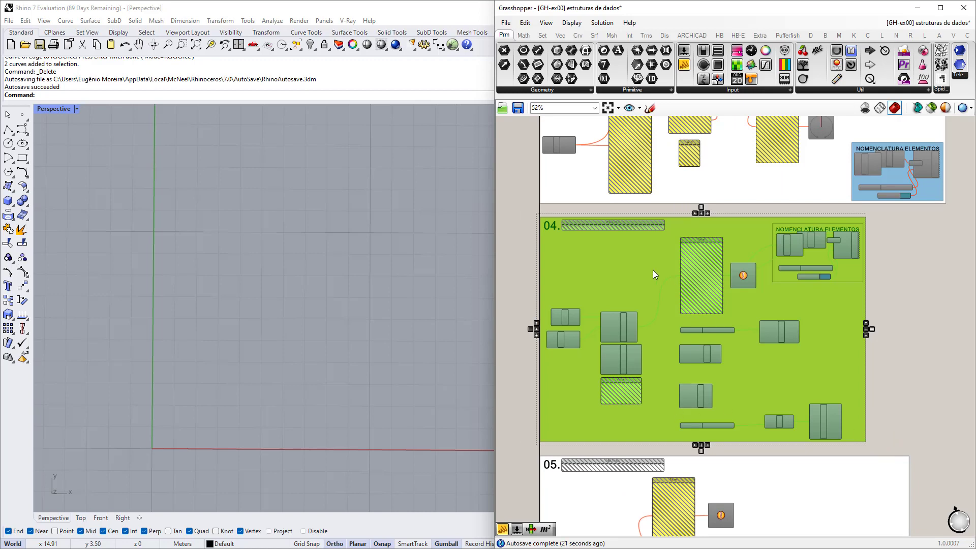
key("space")
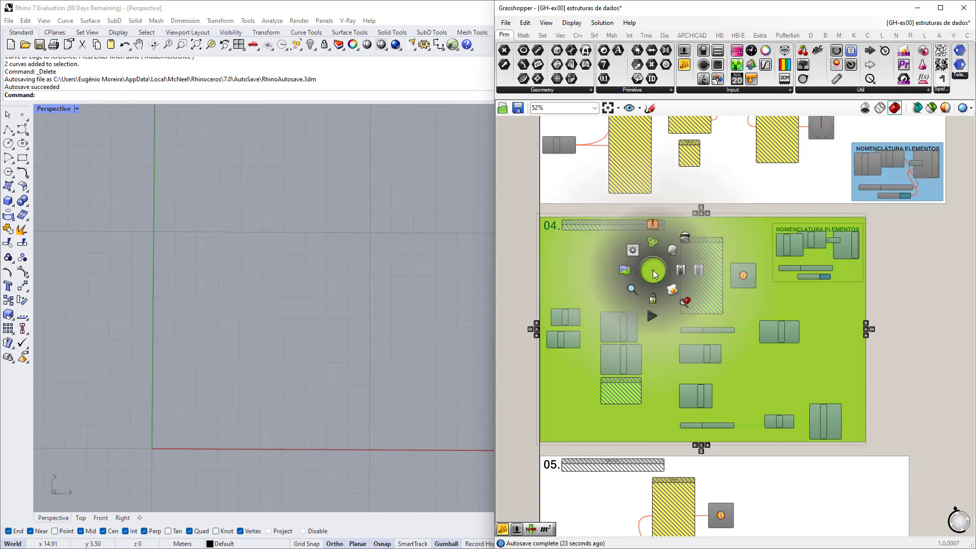
left_click(681, 271)
left_click(520, 263)
Examine group 04's Series and Construct Point grid, its output Panel, and the Dispatch and Cull Pattern components with their inputs
scroll(530, 330, "up", 4)
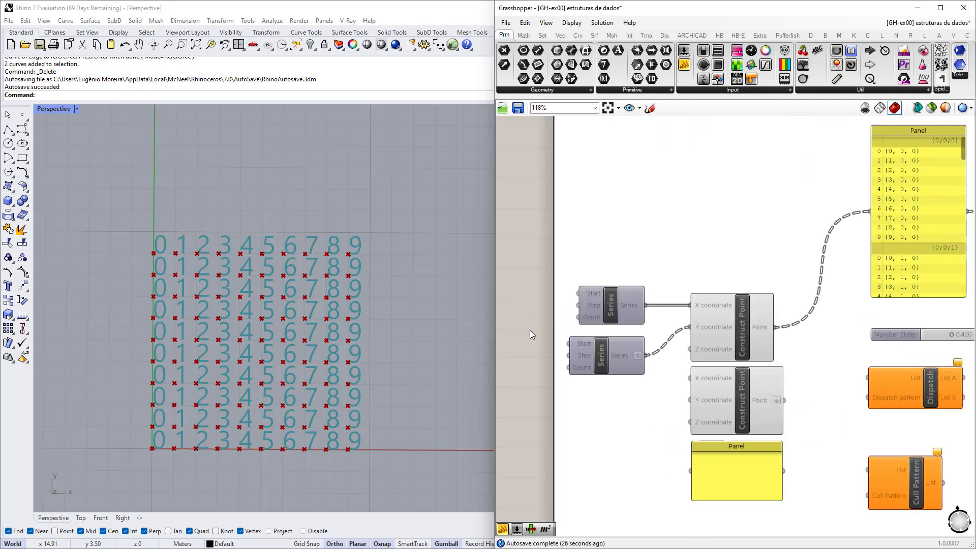
scroll(530, 331, "up", 2)
scroll(846, 364, "down", 3)
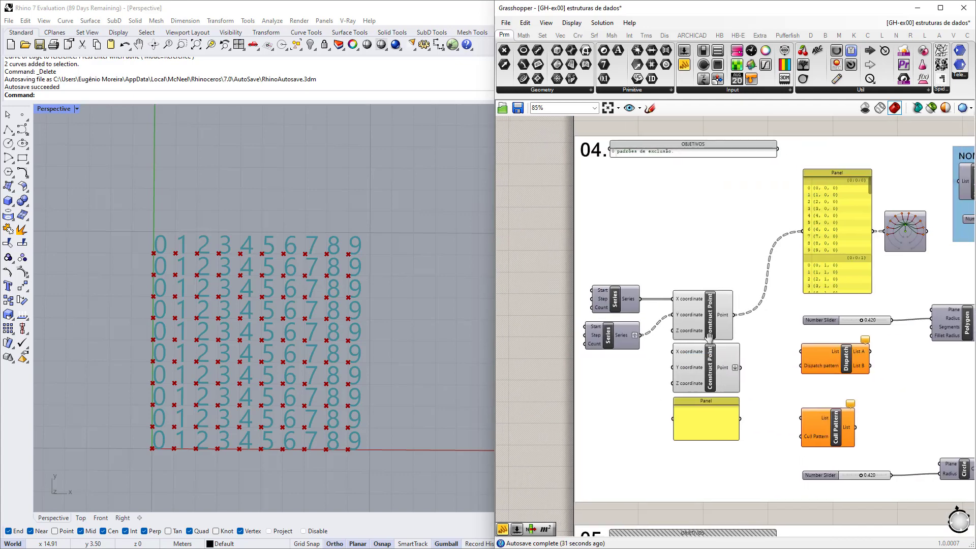
scroll(595, 319, "up", 3)
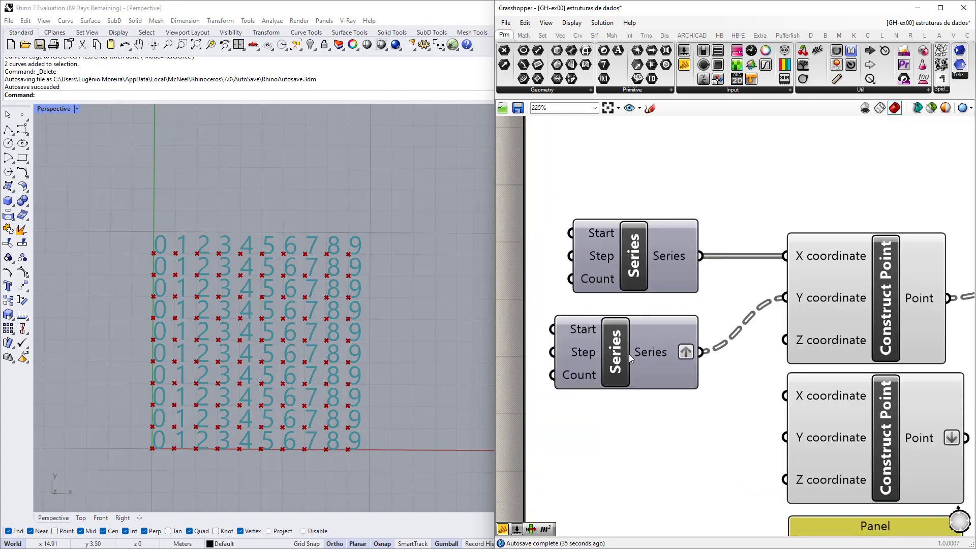
scroll(630, 354, "up", 2)
right_click_drag(814, 303, 699, 309)
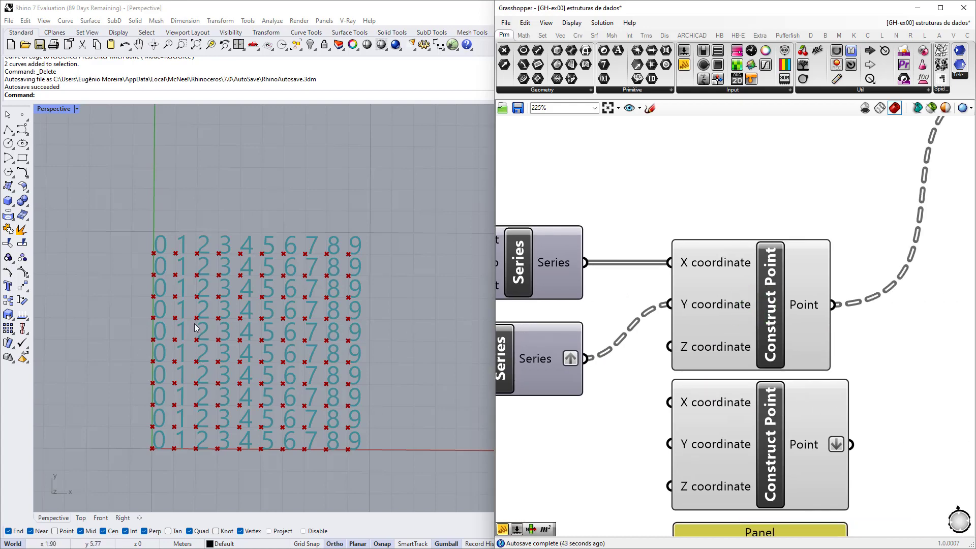
scroll(635, 341, "down", 4)
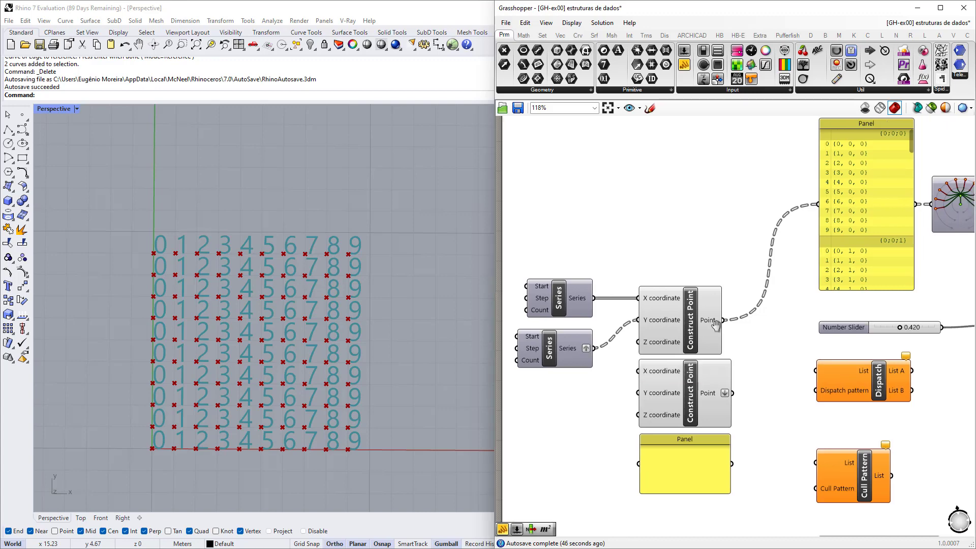
right_click_drag(715, 324, 584, 312)
right_click_drag(693, 362, 650, 382)
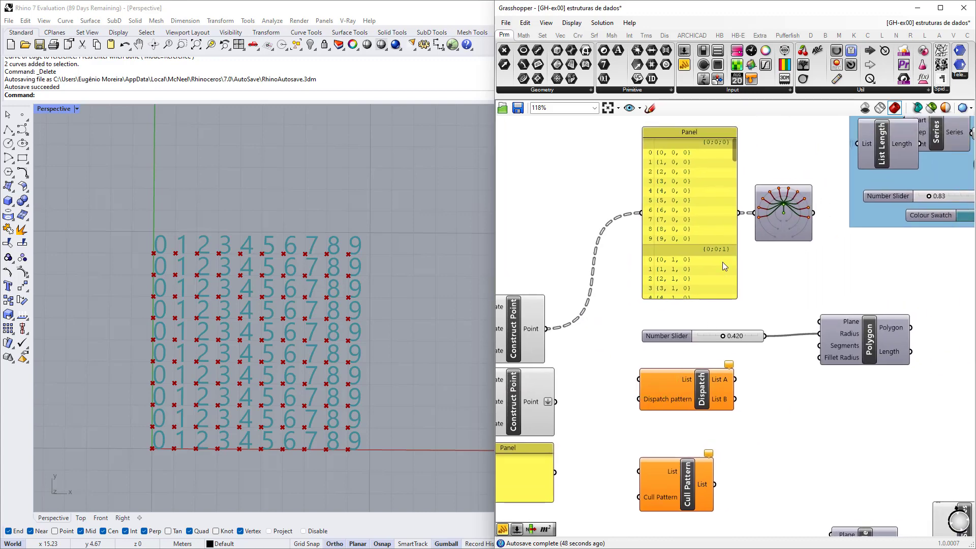
scroll(679, 260, "down", 2)
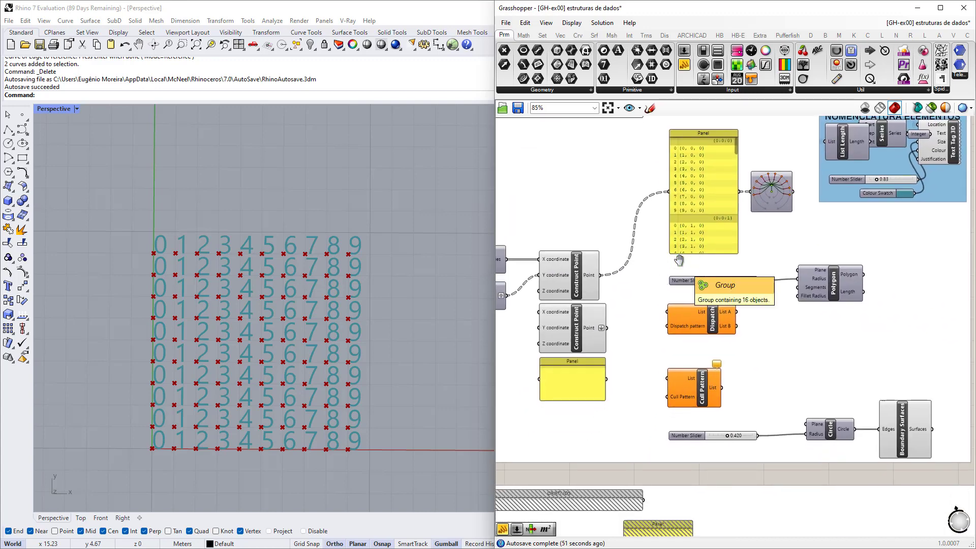
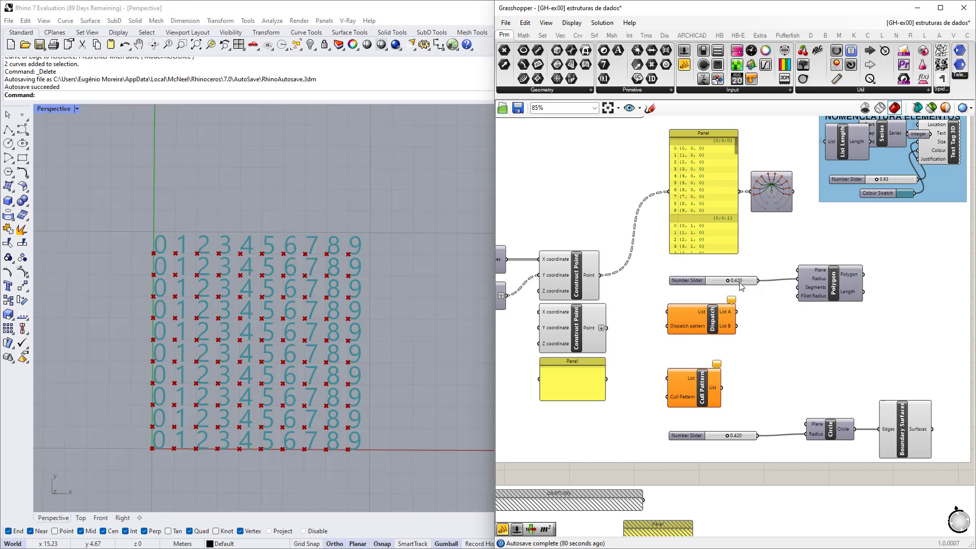
scroll(689, 396, "up", 5)
scroll(689, 396, "up", 5)
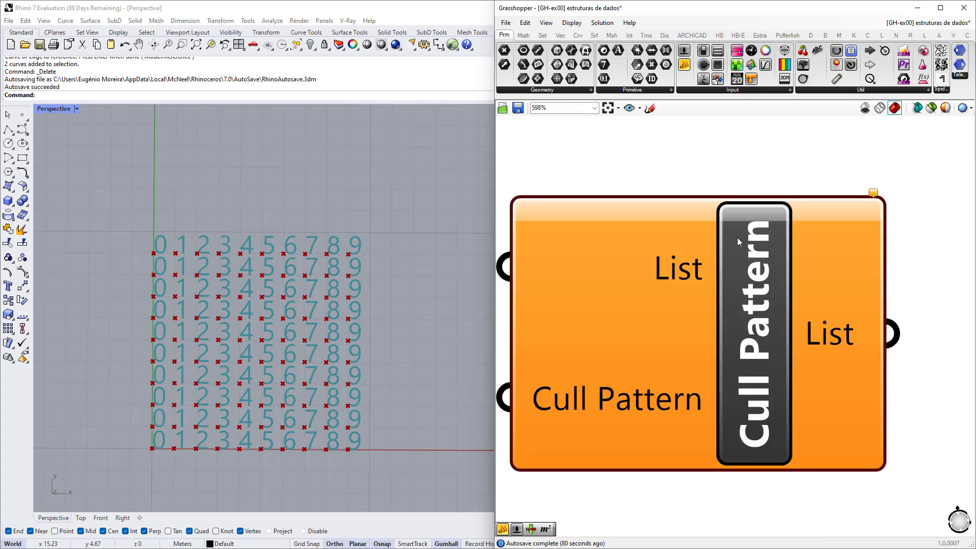
scroll(752, 382, "down", 2)
right_click_drag(684, 382, 740, 391)
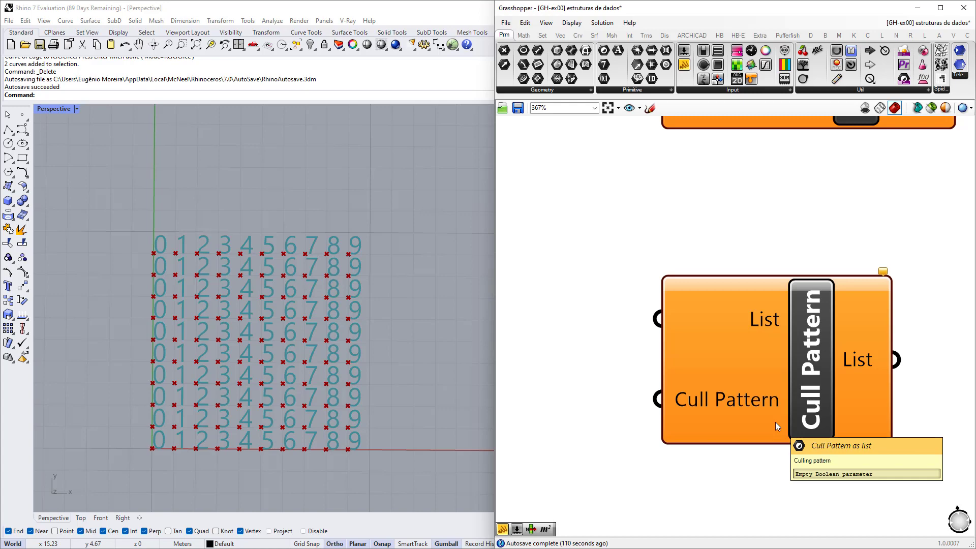
Connect the upper Construct Point's Point output to Cull Pattern's List input
scroll(741, 331, "down", 5)
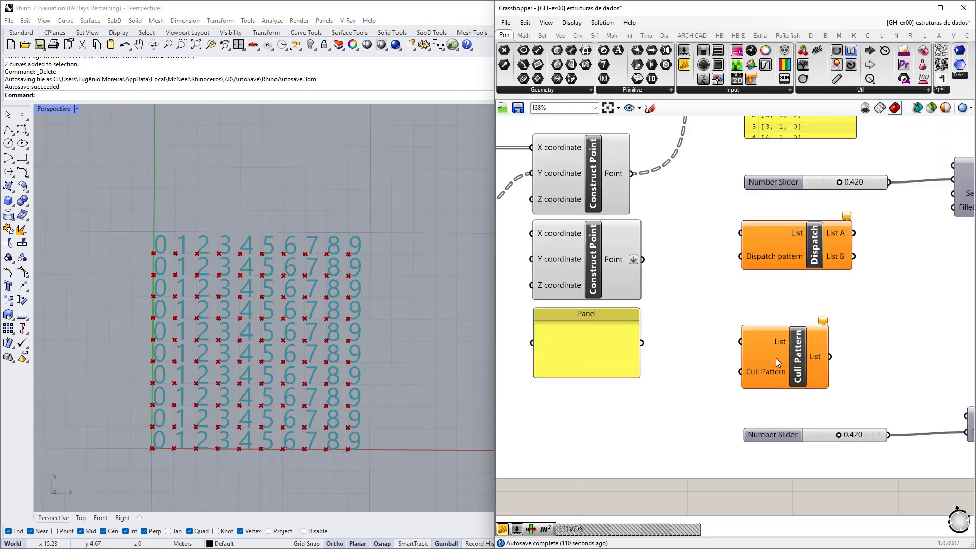
right_click_drag(648, 212, 733, 274)
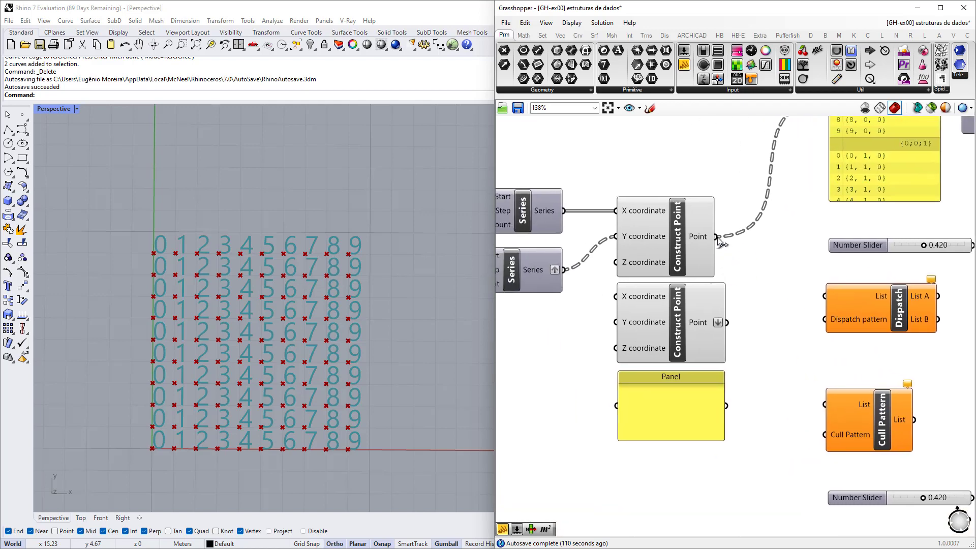
left_click_drag(717, 236, 820, 405)
Connect Cull Pattern's List output to the Plane input of the lower Circle component
right_click_drag(877, 430, 660, 350)
scroll(684, 349, "up", 3)
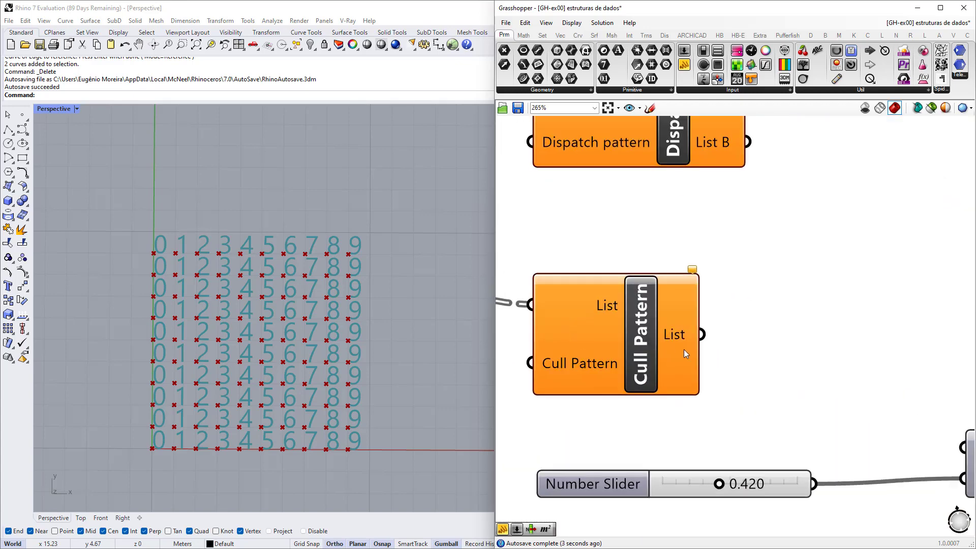
scroll(642, 351, "down", 3)
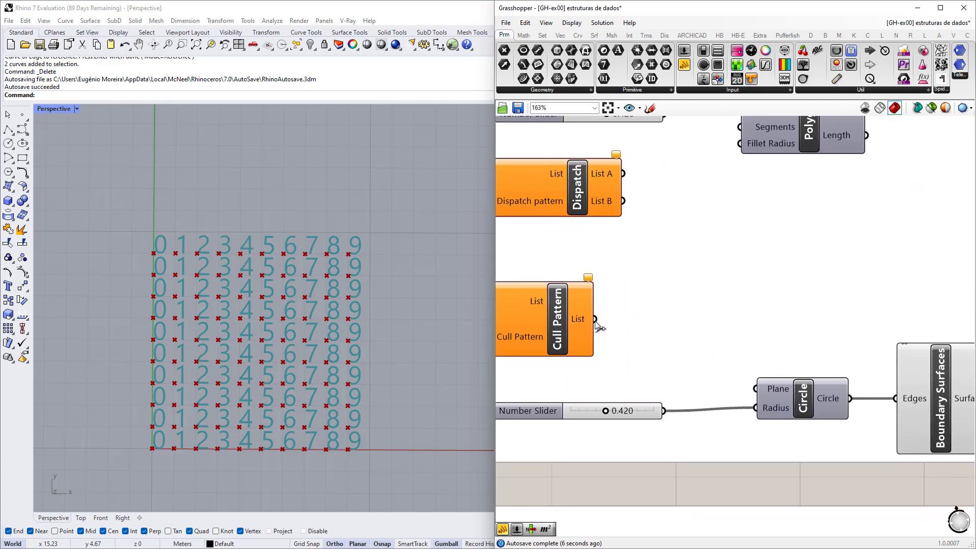
left_click_drag(595, 319, 756, 389)
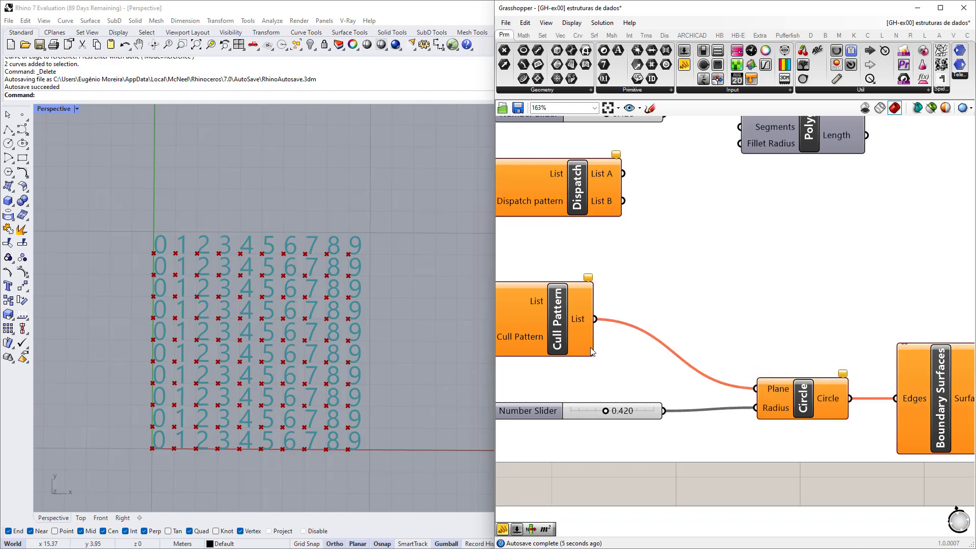
Enter true and false on separate lines in the empty panel below the Construct Point components
right_click_drag(622, 368, 755, 373)
right_click_drag(544, 307, 741, 343)
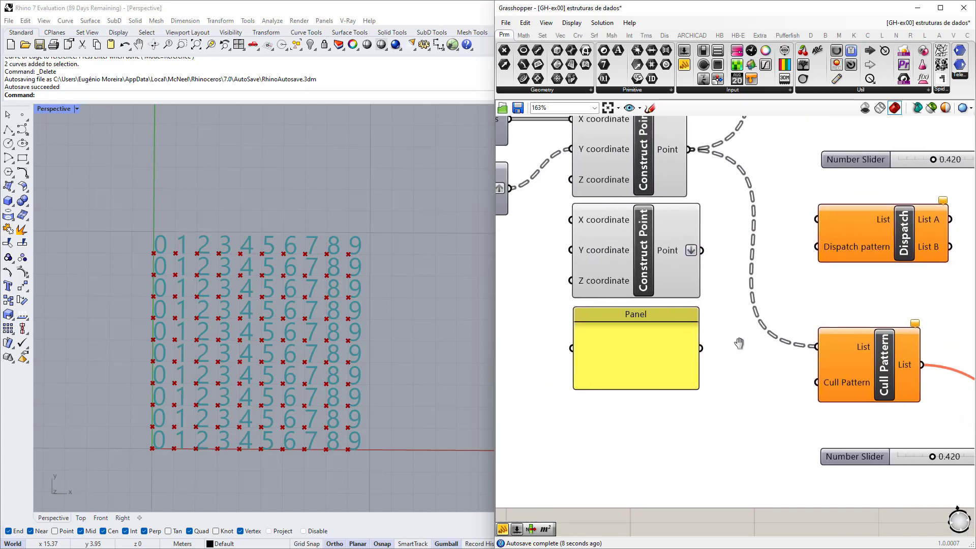
scroll(834, 391, "up", 3)
scroll(845, 364, "down", 2)
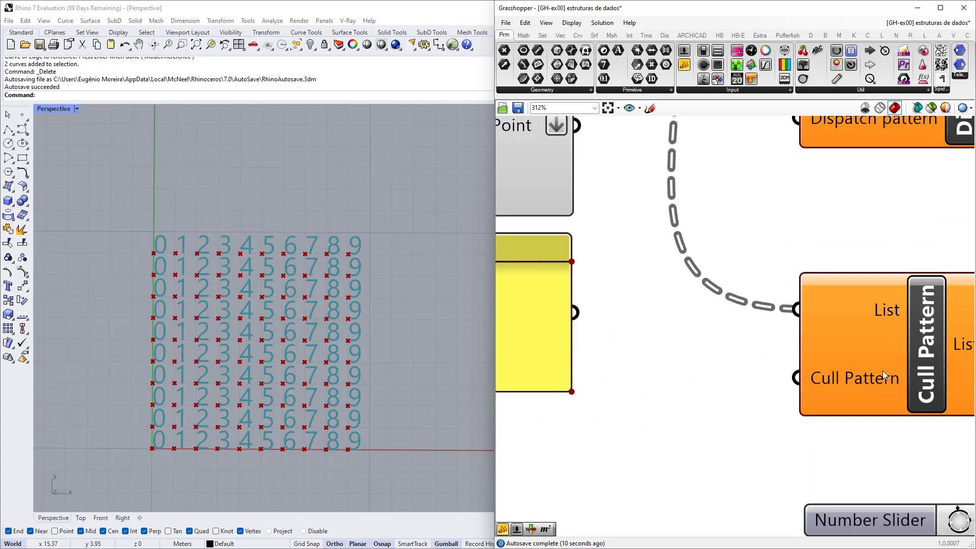
right_click_drag(587, 354, 639, 354)
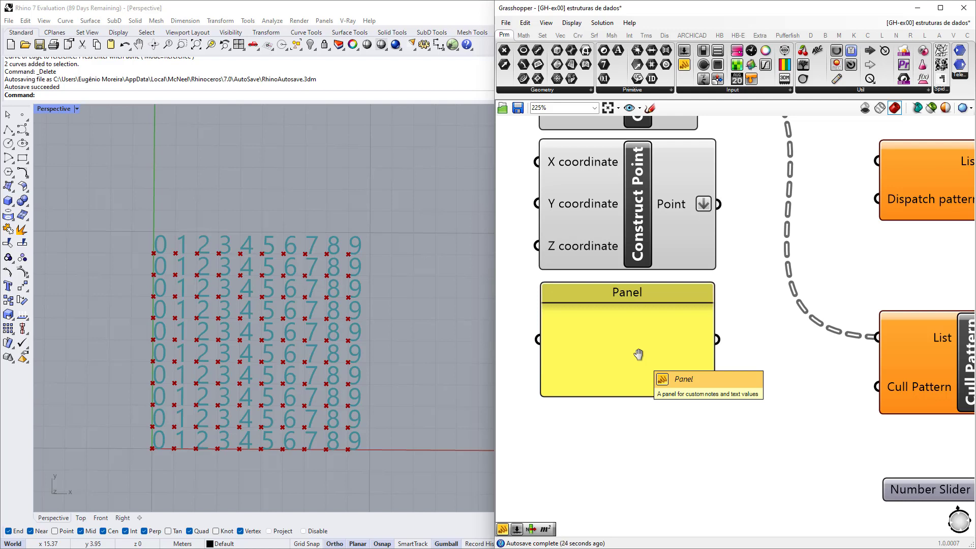
right_click_drag(654, 373, 639, 365)
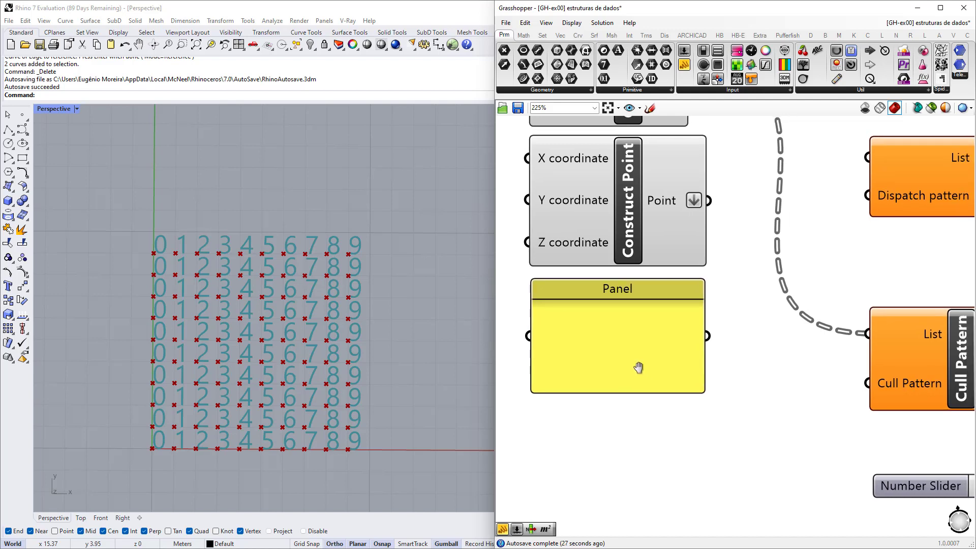
left_click_drag(640, 354, 642, 359)
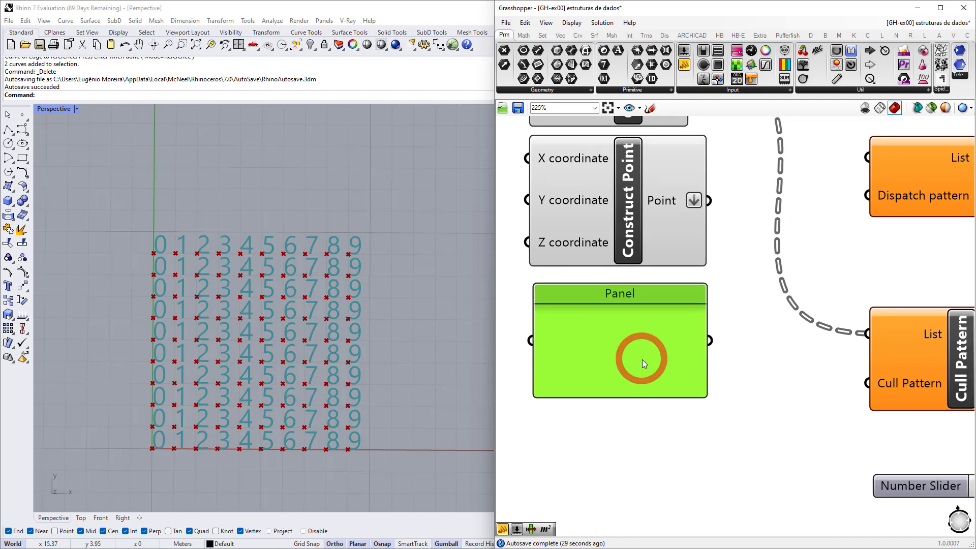
double_click(625, 338)
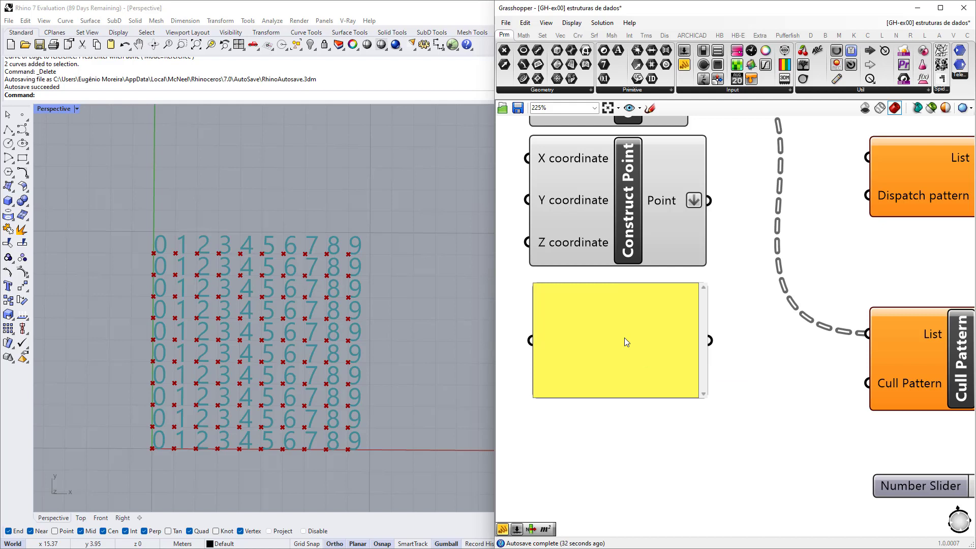
type("true")
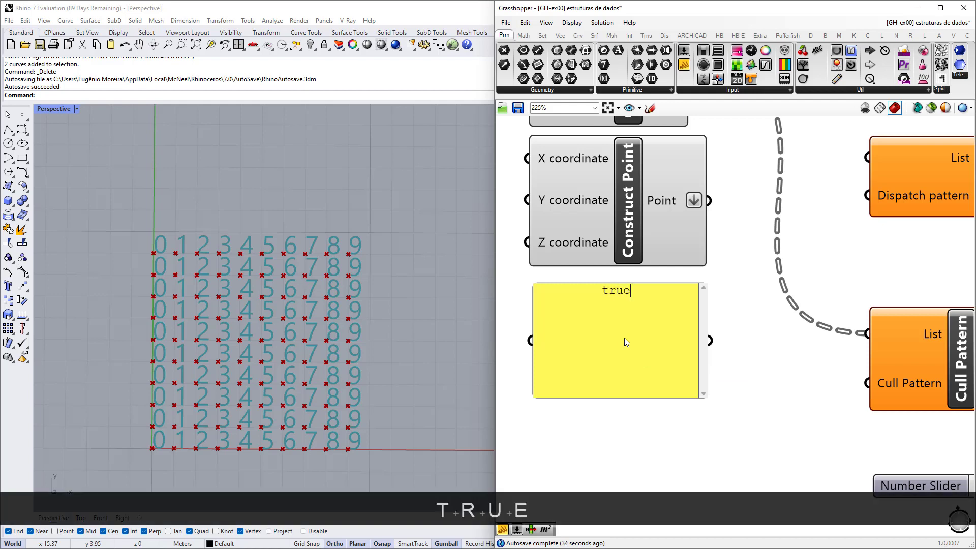
key("Return")
type("false")
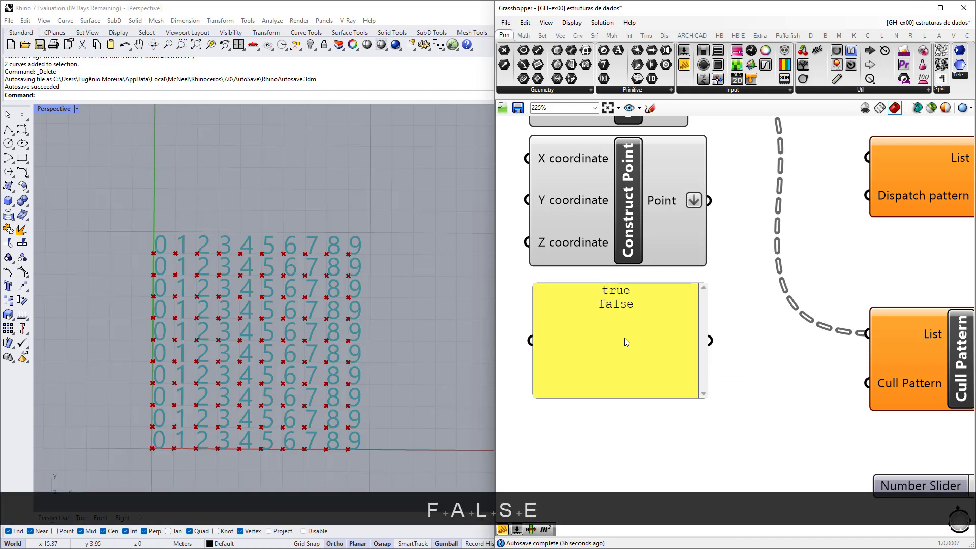
Clear the panel text and try 0 and 1 on separate lines as the pattern values
key("BackSpace")
key("BackSpace")
key("BackSpace")
key("BackSpace")
key("BackSpace")
key("BackSpace")
key("BackSpace")
key("BackSpace")
key("BackSpace")
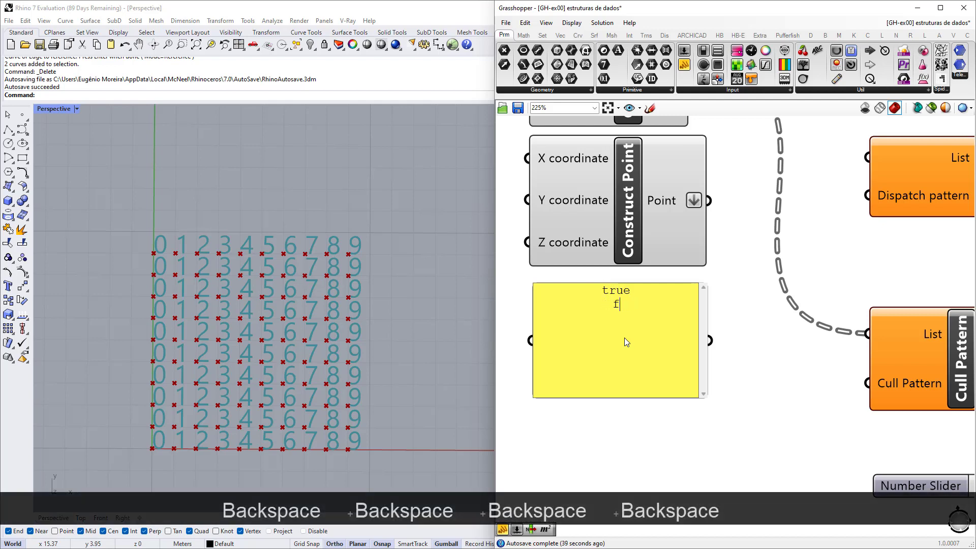
key("BackSpace")
type("0")
key("Return")
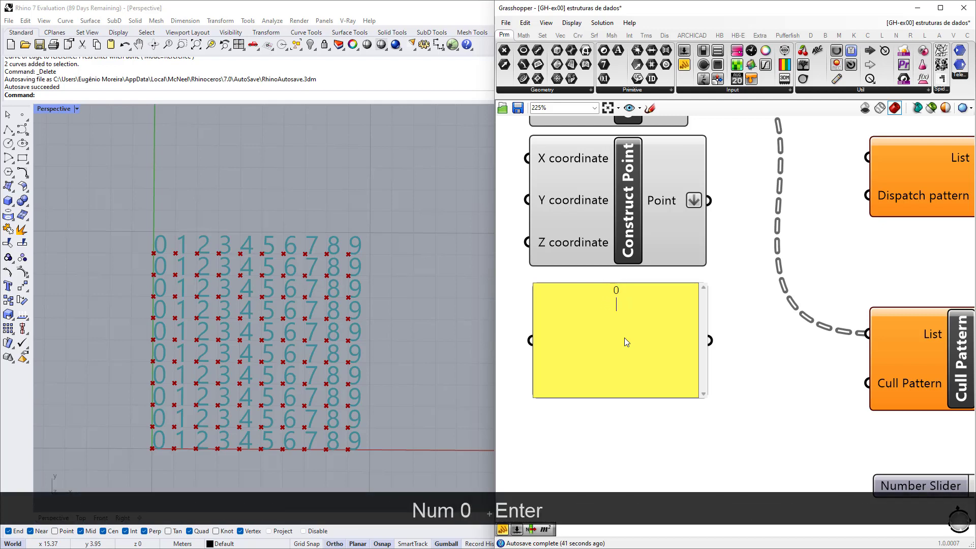
type("1")
key("BackSpace")
key("BackSpace")
key("BackSpace")
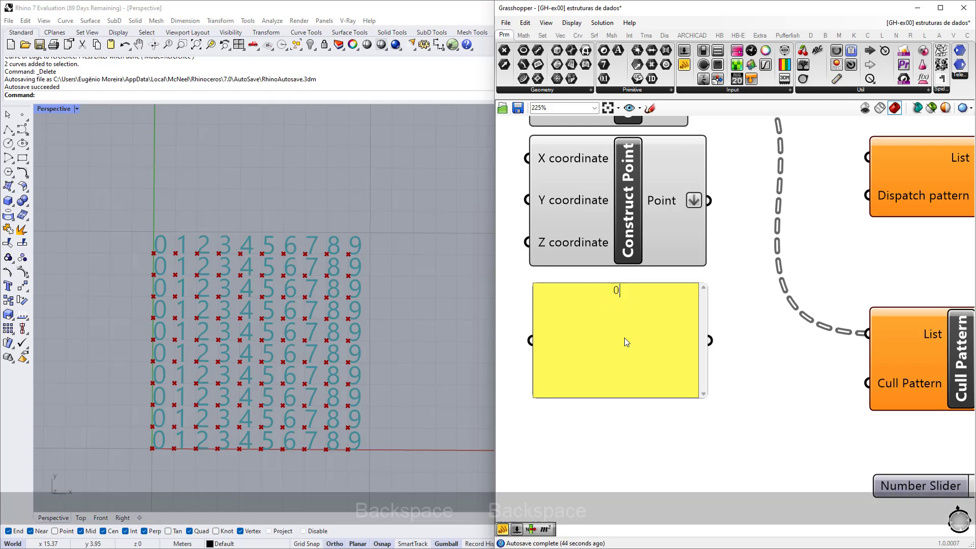
Replace the panel text with true and false on separate lines and finish editing
type("true")
key("Return")
type("dal")
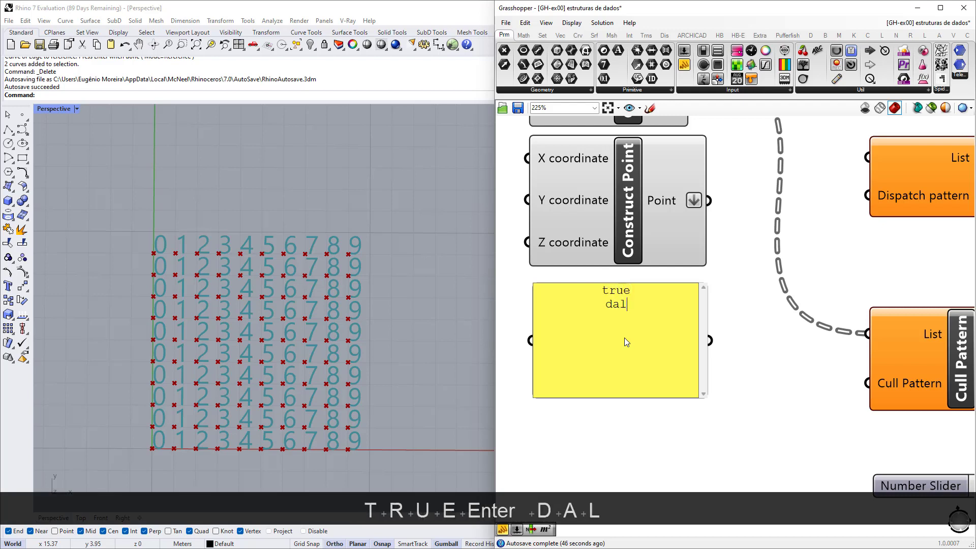
key("BackSpace")
key("BackSpace")
key("BackSpace")
type("false")
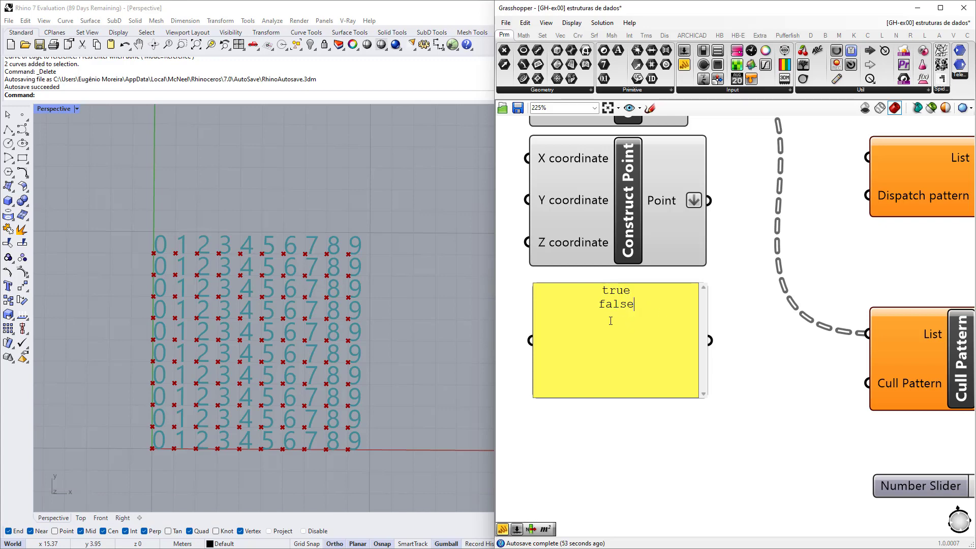
left_click(758, 337)
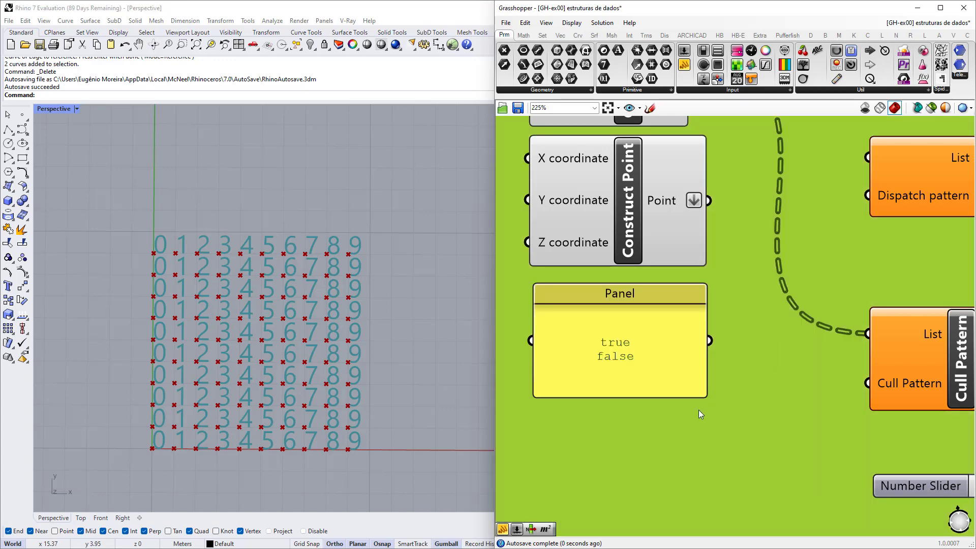
Turn off Multiline Data for the true/false panel and connect it to Cull Pattern's Cull Pattern input
left_click(617, 347)
right_click(617, 345)
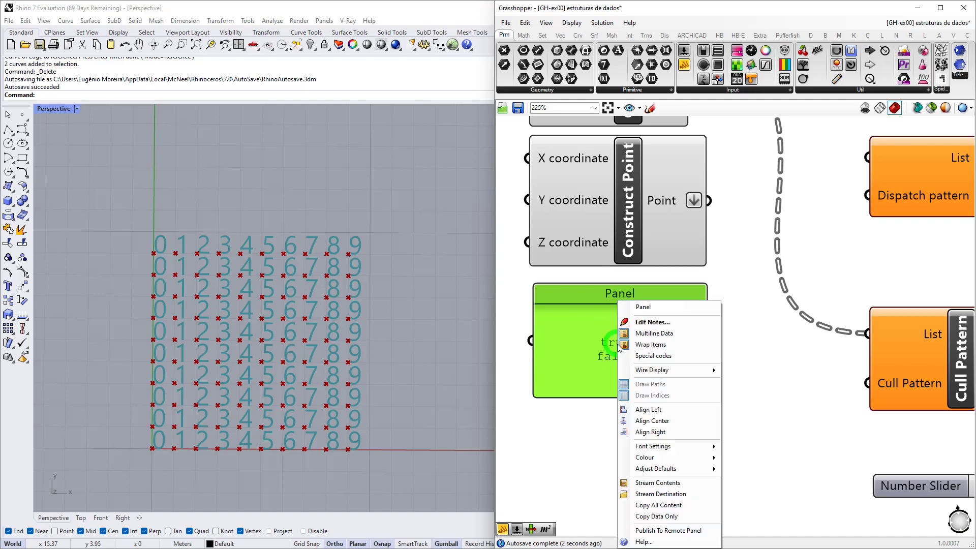
left_click(661, 333)
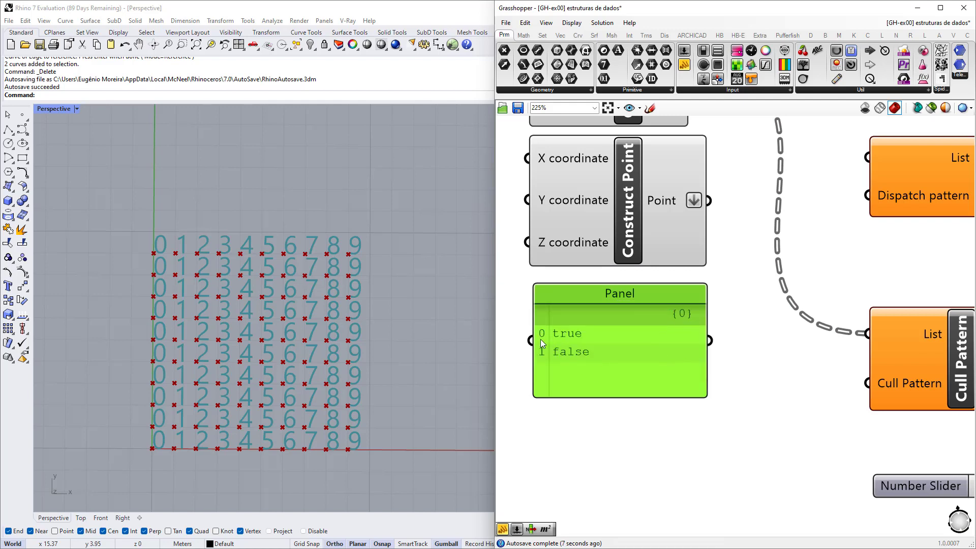
right_click_drag(653, 363, 550, 362)
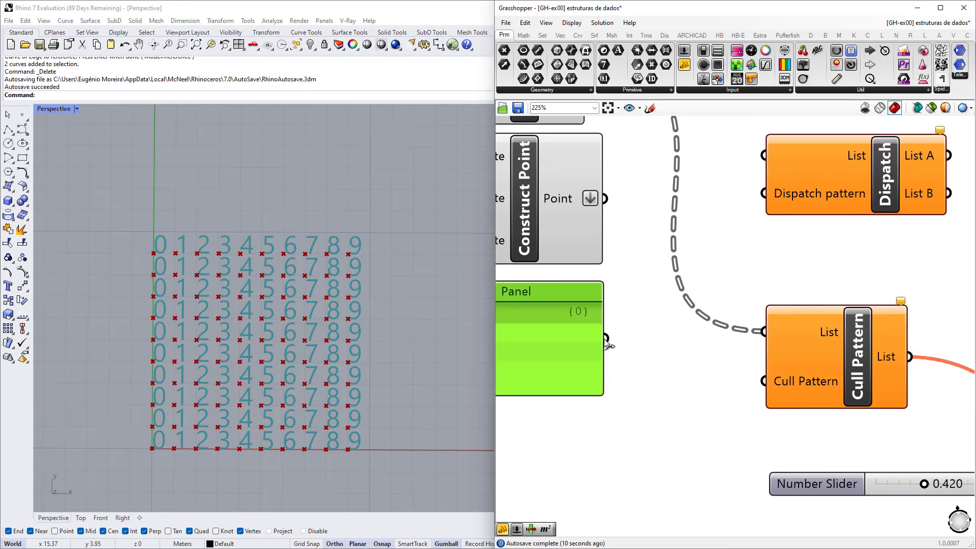
left_click_drag(606, 339, 758, 386)
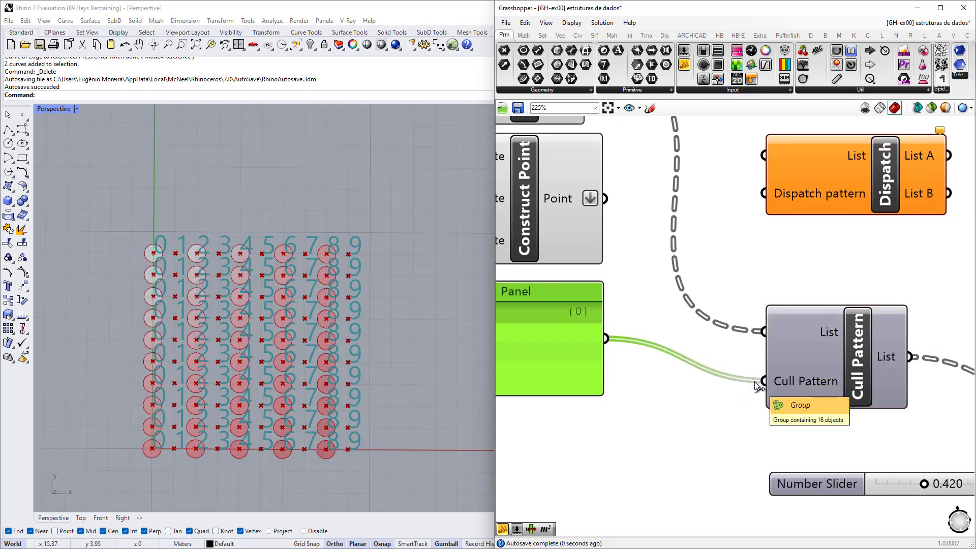
Compare the panel's true/false pattern and the Cull Pattern inputs with the circles drawn on the point grid
scroll(810, 384, "up", 3)
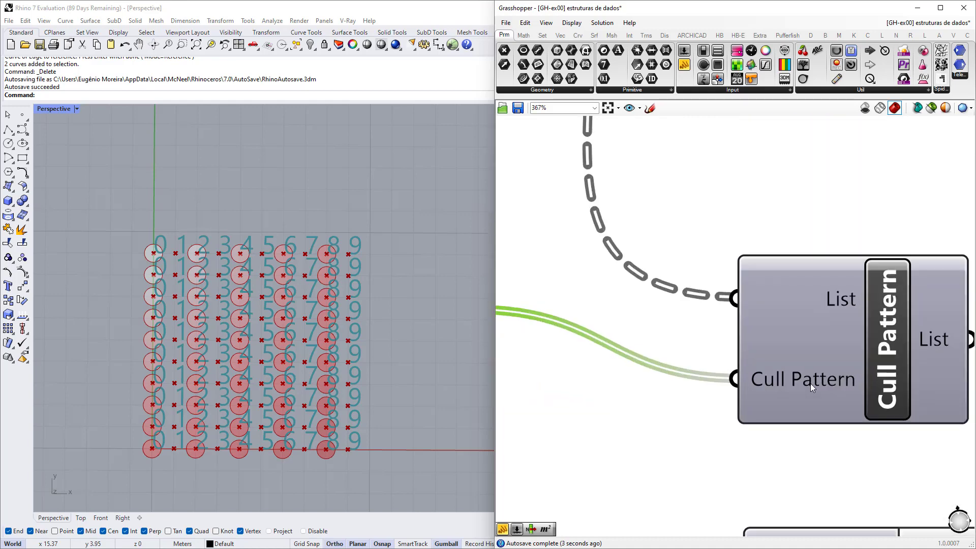
scroll(811, 384, "down", 4)
right_click_drag(612, 360, 688, 368)
scroll(575, 359, "up", 3)
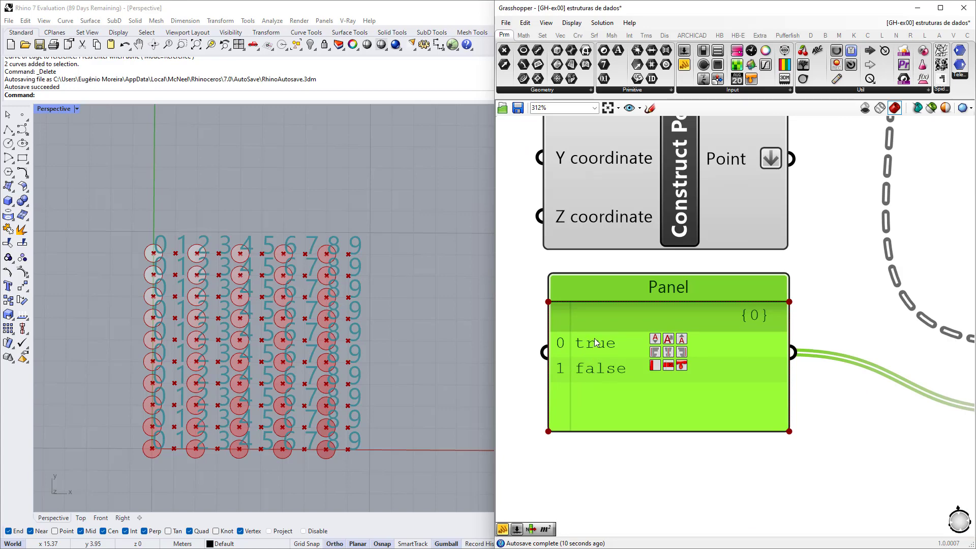
scroll(142, 451, "up", 2)
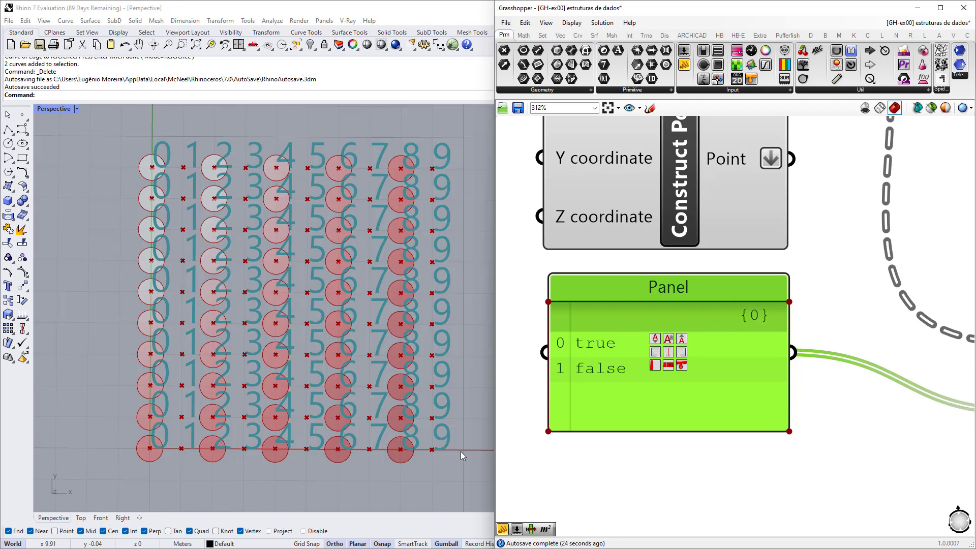
scroll(595, 351, "down", 2)
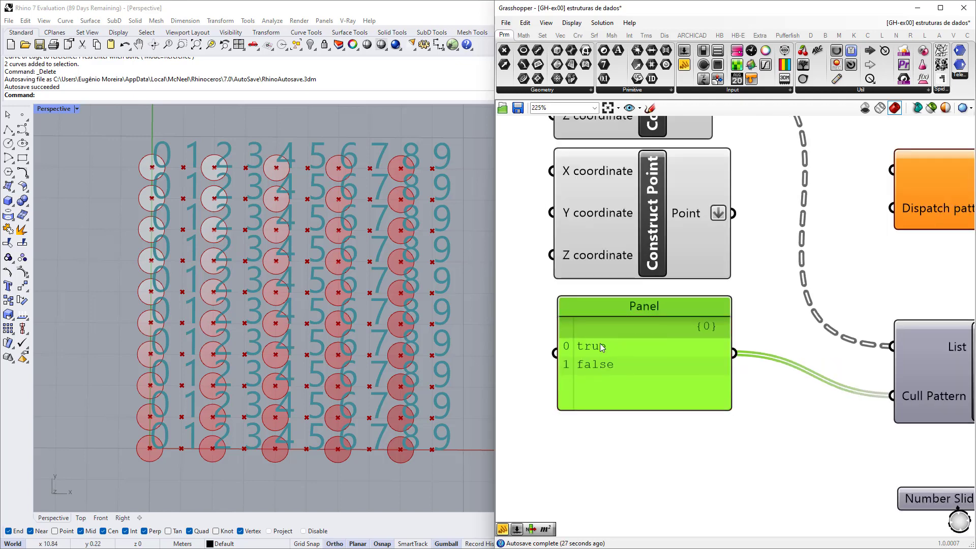
scroll(742, 376, "up", 4)
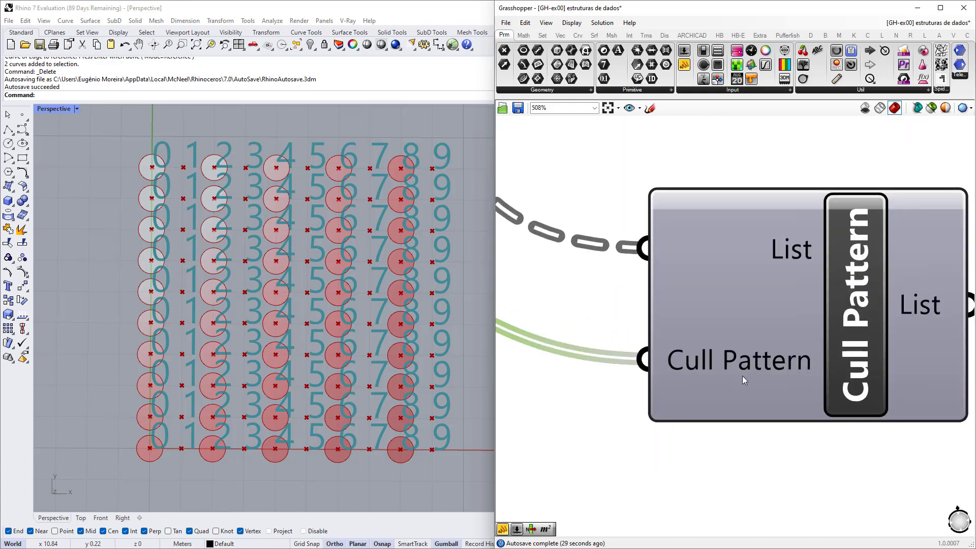
scroll(754, 375, "down", 2)
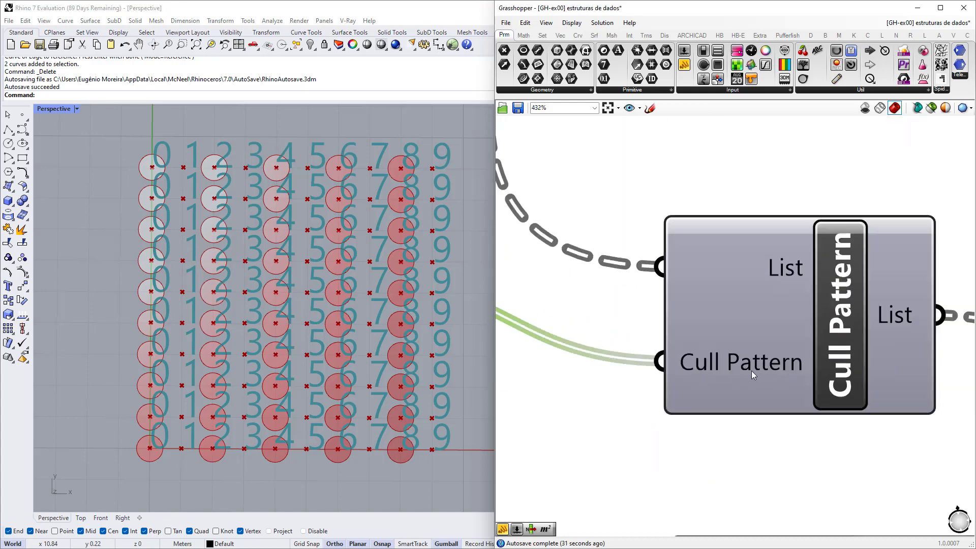
mouse_move(771, 361)
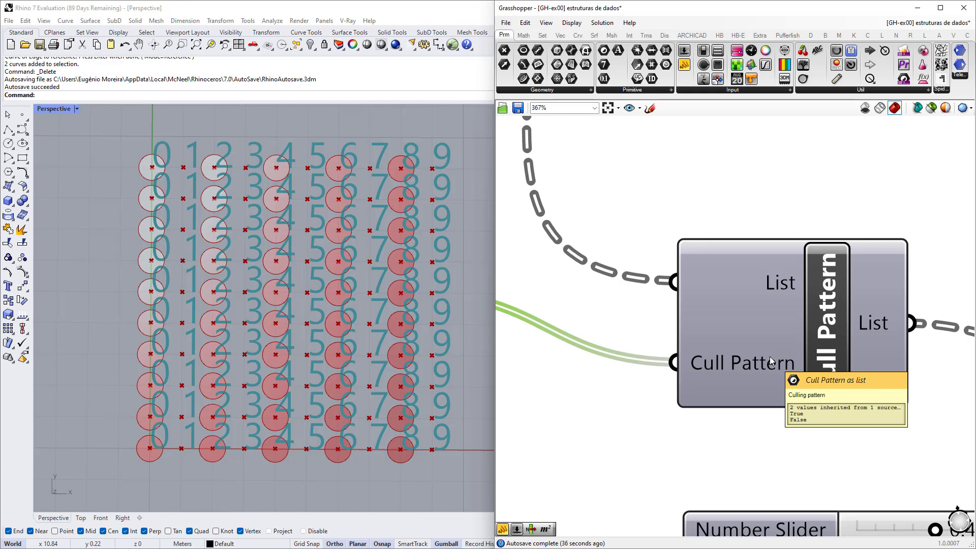
scroll(771, 361, "down", 5)
scroll(523, 341, "up", 6)
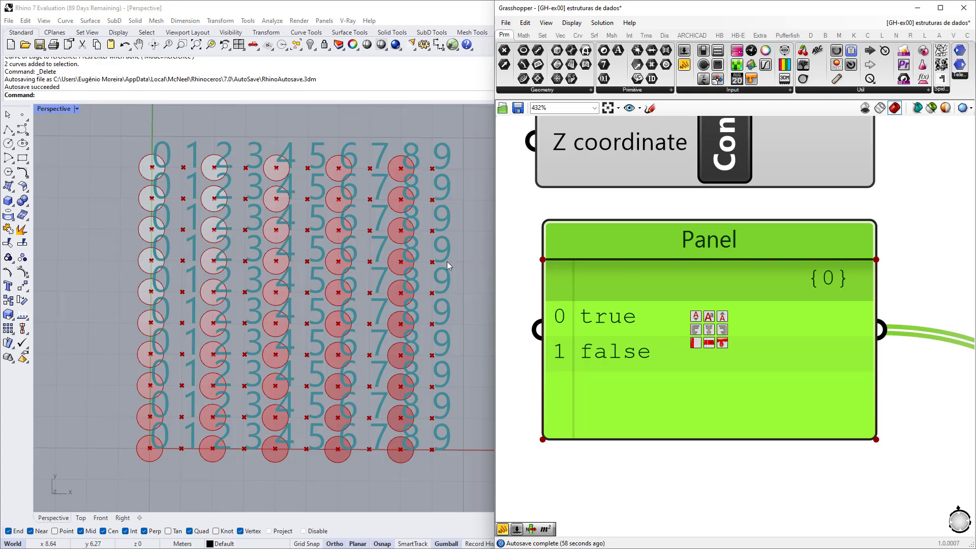
scroll(390, 458, "up", 5)
scroll(434, 448, "down", 5)
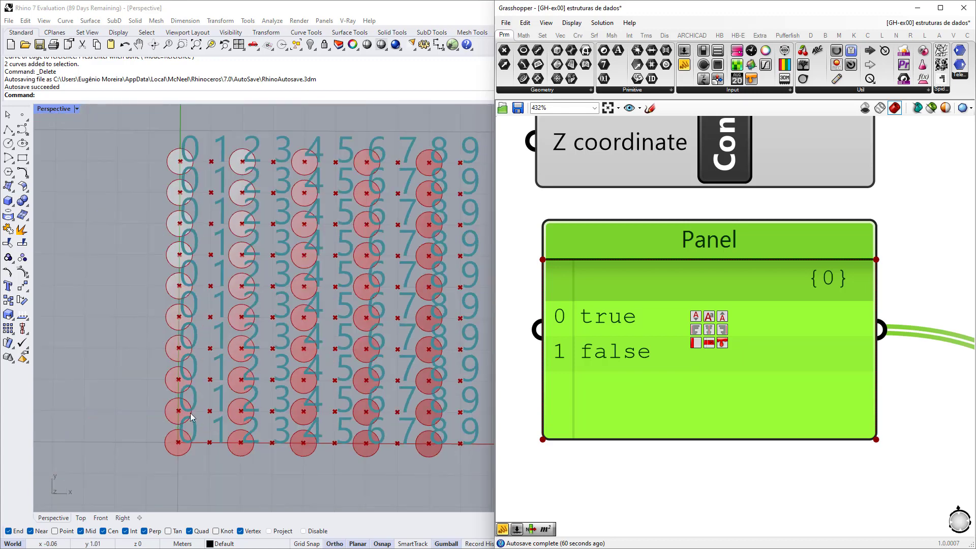
Add a second false as the third line of the pattern panel and view the updated circles on the grid
double_click(645, 363)
left_click(752, 261)
key("Return")
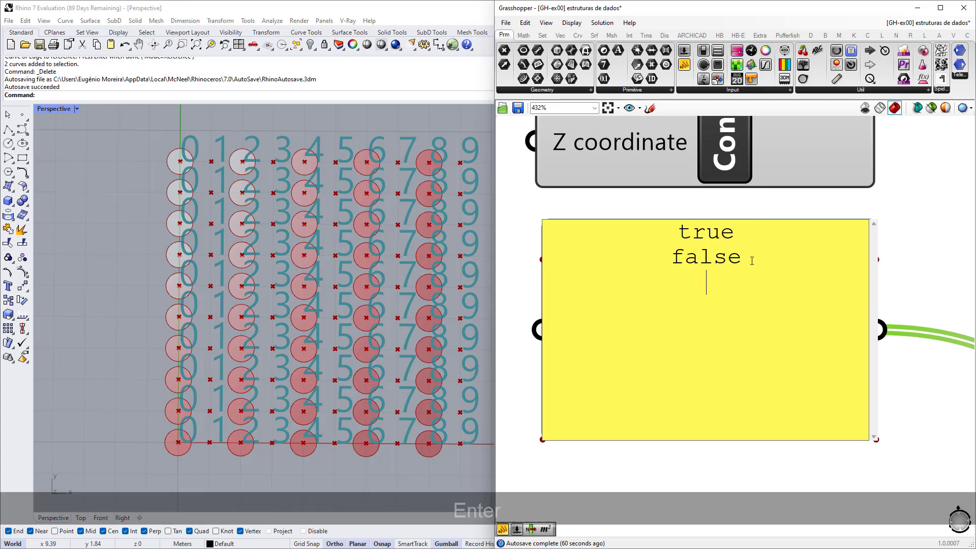
type("false")
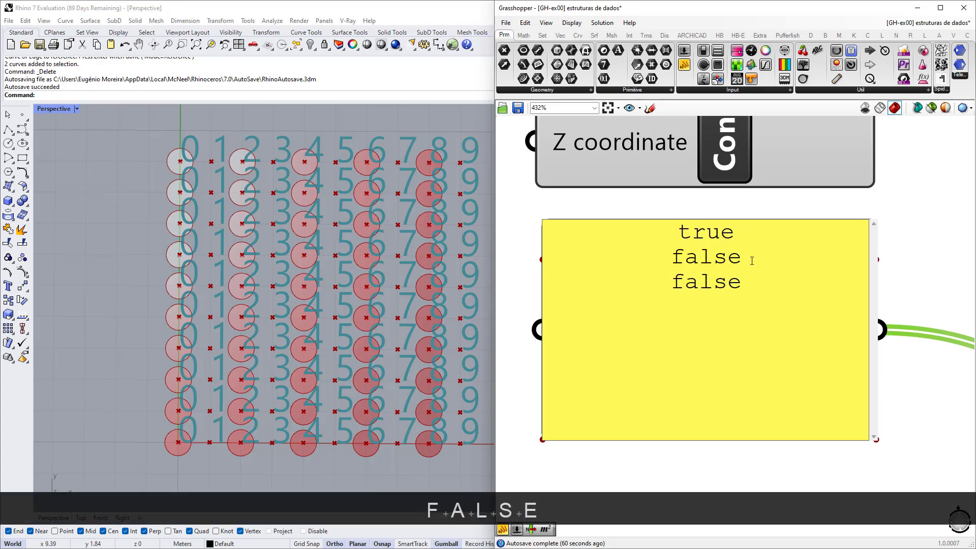
left_click(949, 216)
scroll(189, 389, "down", 2)
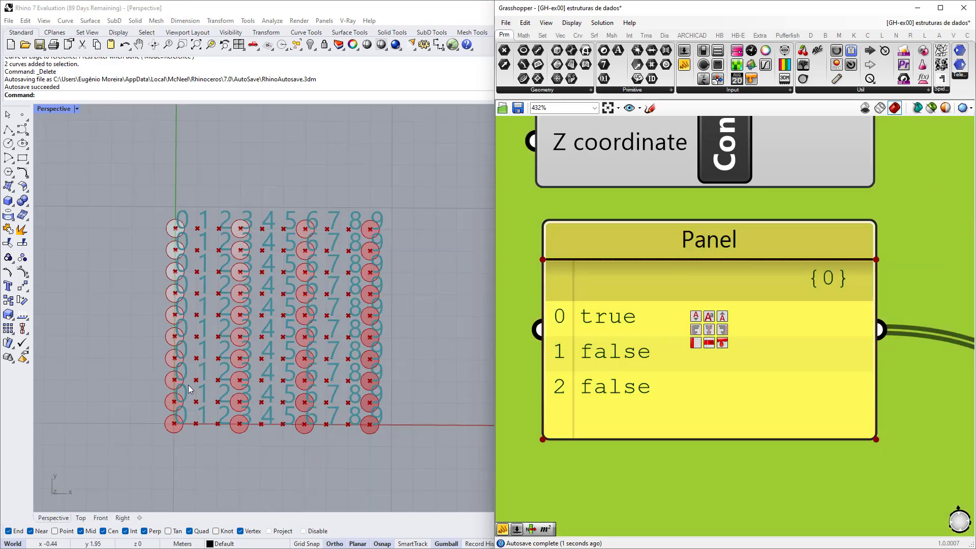
Connect the two Series outputs to the X and Y coordinate inputs of the second, flattened Construct Point
scroll(190, 389, "up", 2)
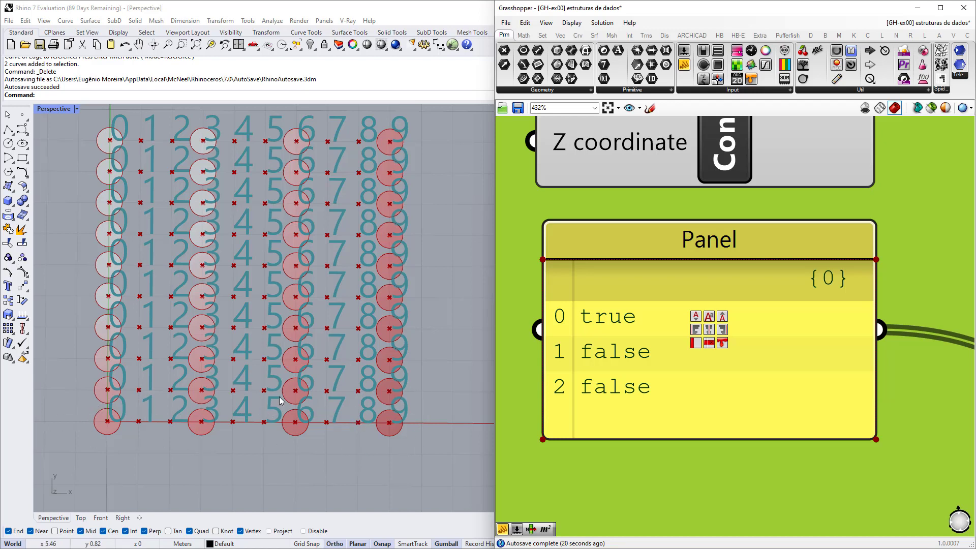
scroll(749, 409, "down", 5)
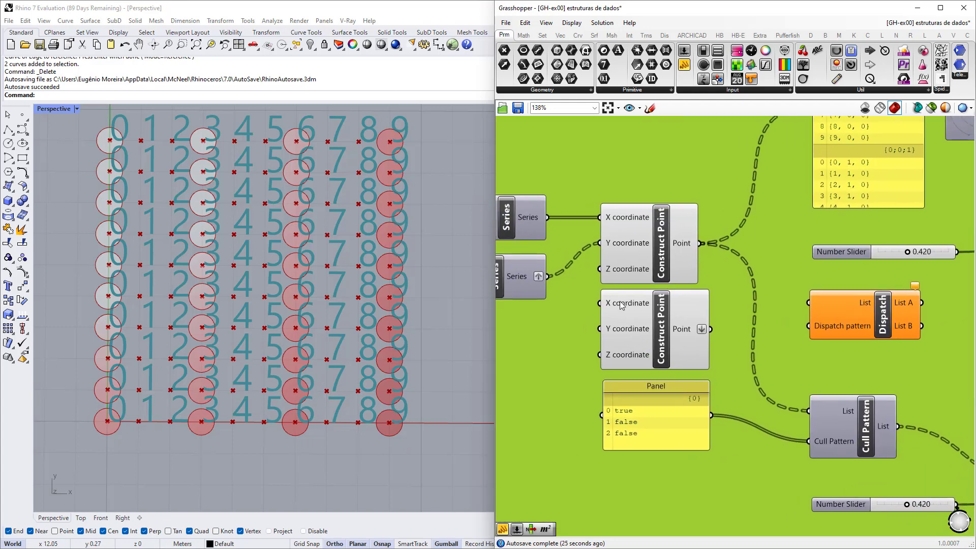
scroll(621, 305, "up", 2)
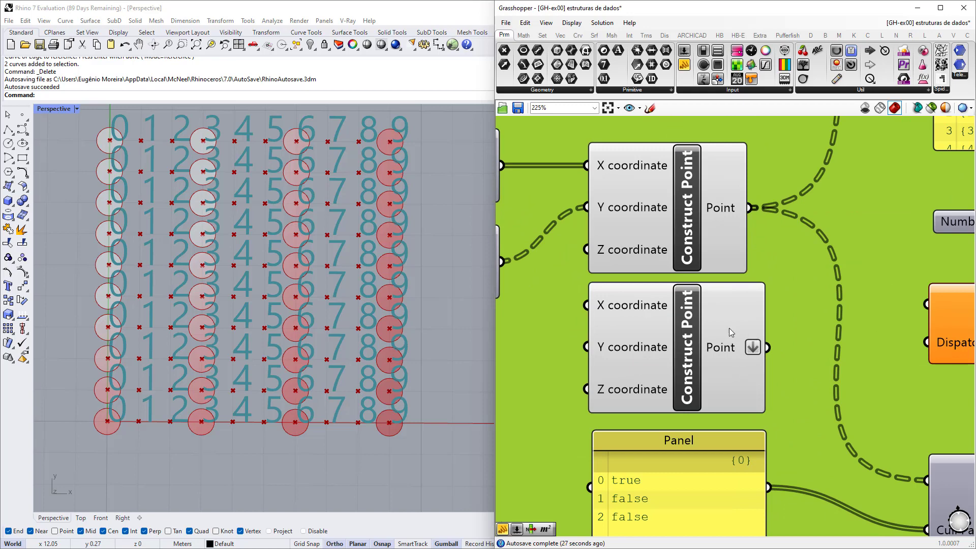
scroll(753, 349, "up", 2)
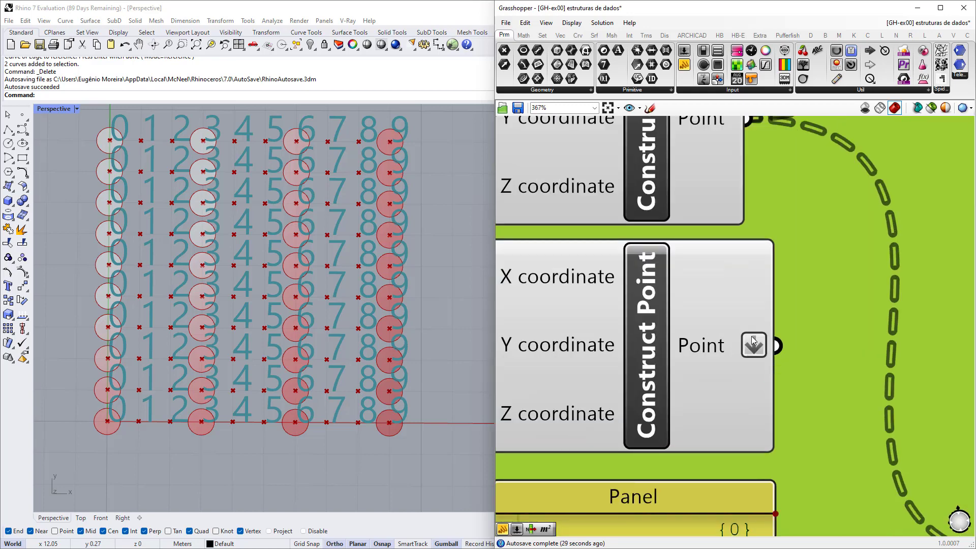
scroll(751, 355, "down", 3)
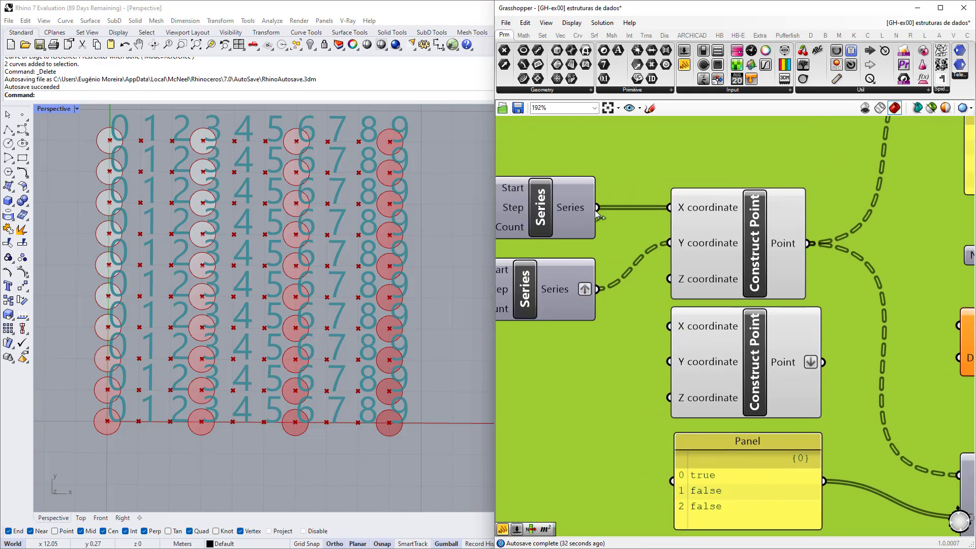
left_click_drag(596, 208, 670, 326)
left_click_drag(598, 290, 677, 365)
Feed the flattened Construct Point's Point output into the coordinate list panel and Cull Pattern's List input, replacing their existing wires
scroll(707, 359, "down", 2)
right_click_drag(705, 359, 548, 389)
right_click_drag(622, 406, 646, 439)
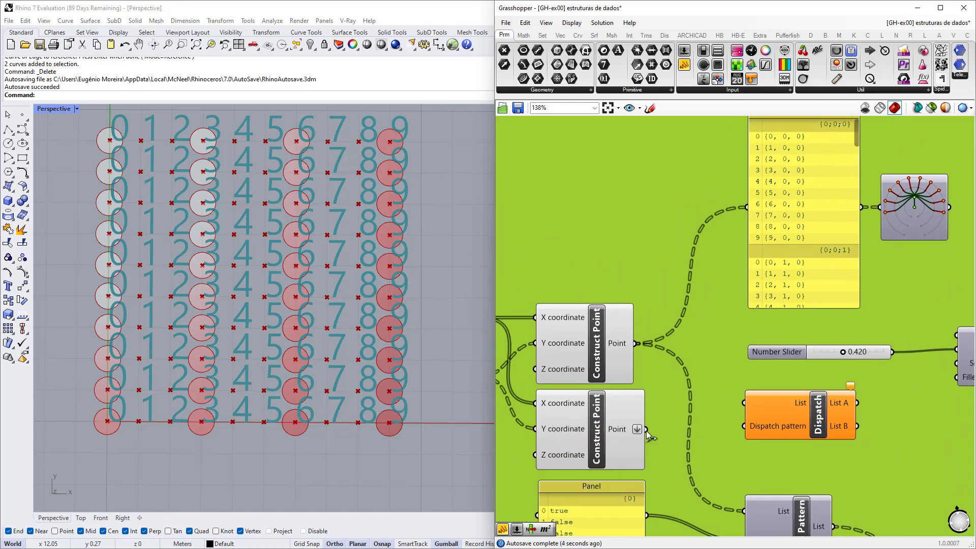
scroll(609, 456, "up", 4)
scroll(631, 420, "down", 4)
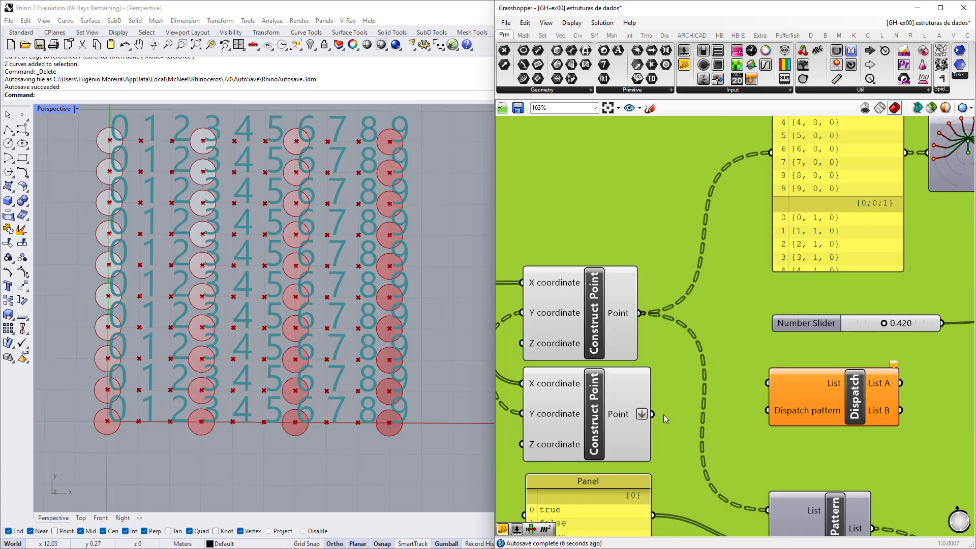
left_click_drag(653, 414, 753, 192)
right_click_drag(754, 192, 736, 243)
right_click_drag(632, 441, 603, 316)
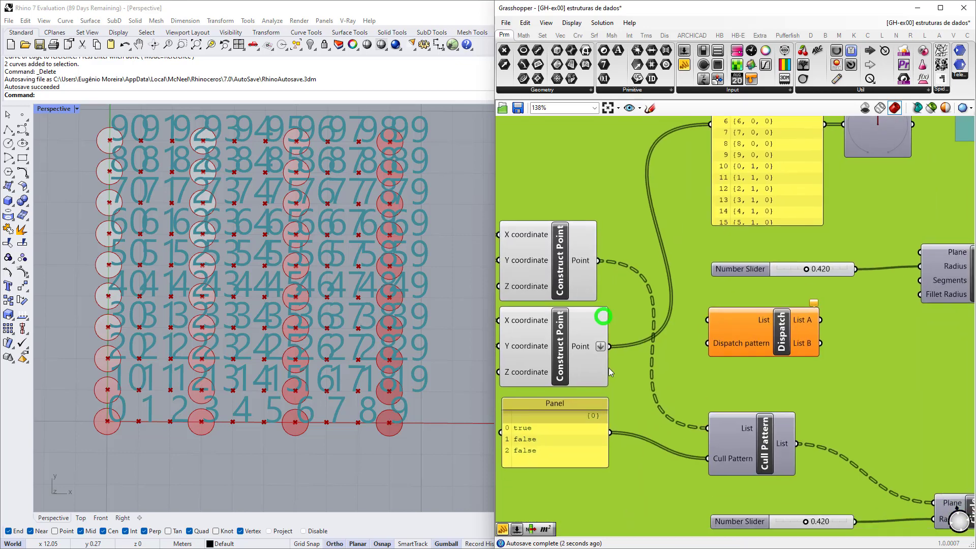
left_click_drag(609, 346, 708, 429)
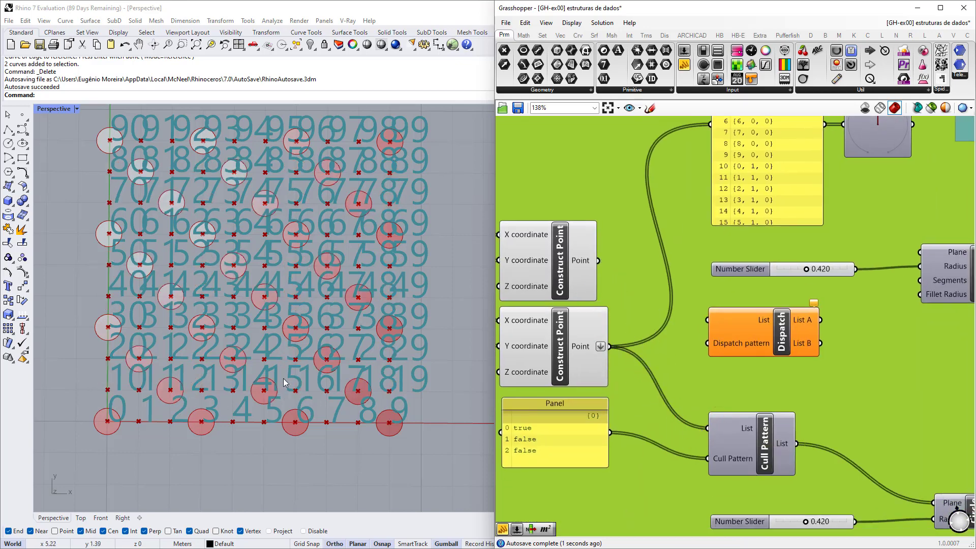
Set the text size slider in the NOMENCLATURA ELEMENTOS group to 0.48
scroll(771, 284, "down", 5)
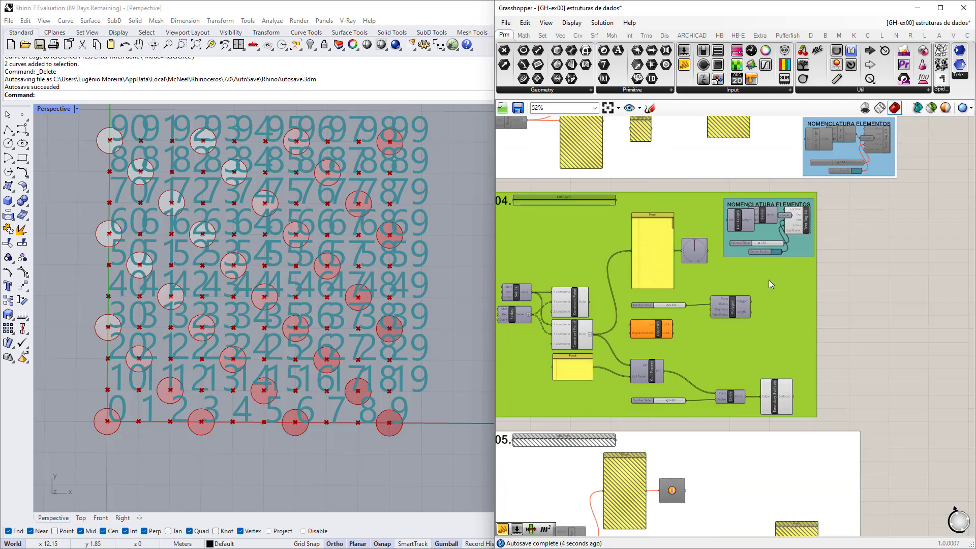
scroll(768, 231, "up", 11)
left_click_drag(702, 344, 687, 350)
scroll(820, 391, "down", 6)
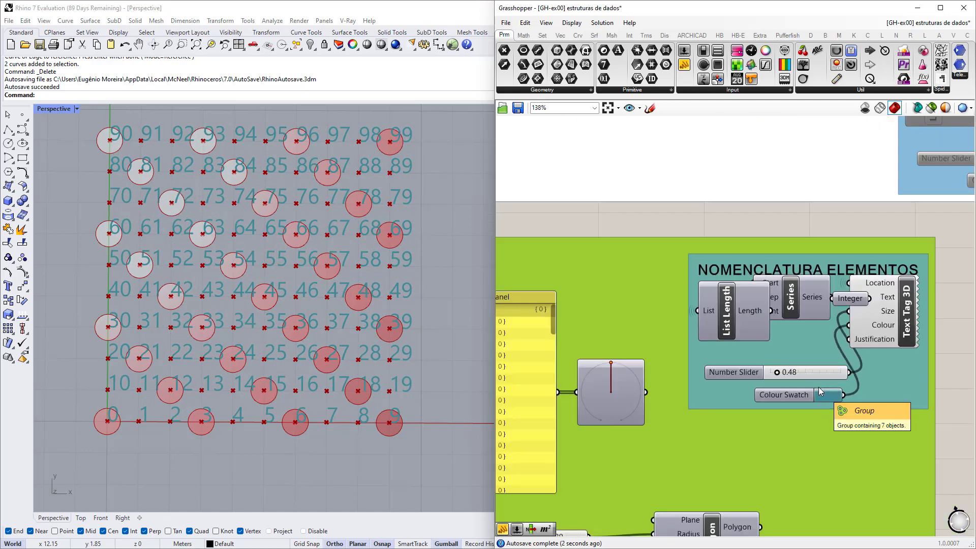
Compare the flattened point list and the true/false/false panel pattern with the circles on the numbered grid
right_click_drag(648, 436, 757, 256)
scroll(758, 255, "down", 3)
scroll(700, 423, "up", 3)
right_click_drag(687, 449, 777, 426)
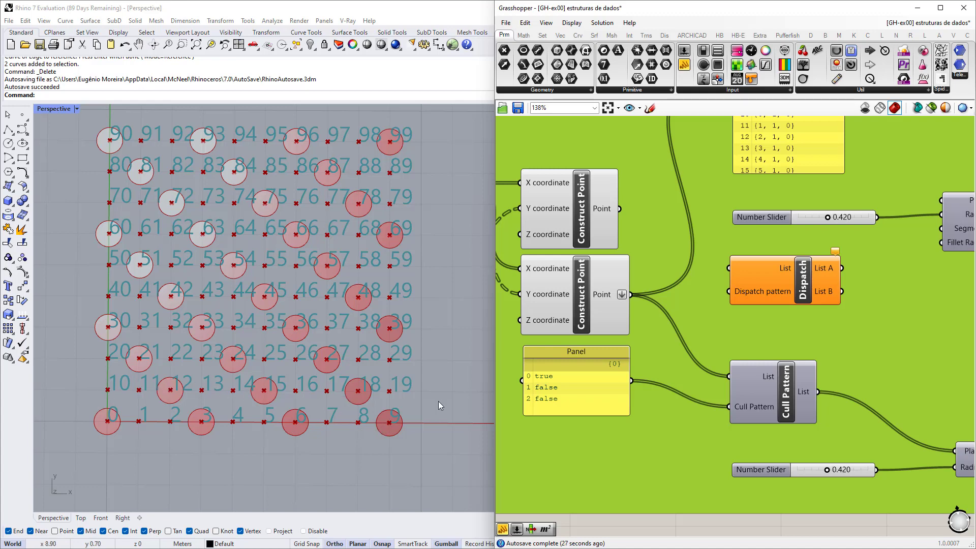
right_click_drag(587, 394, 620, 415)
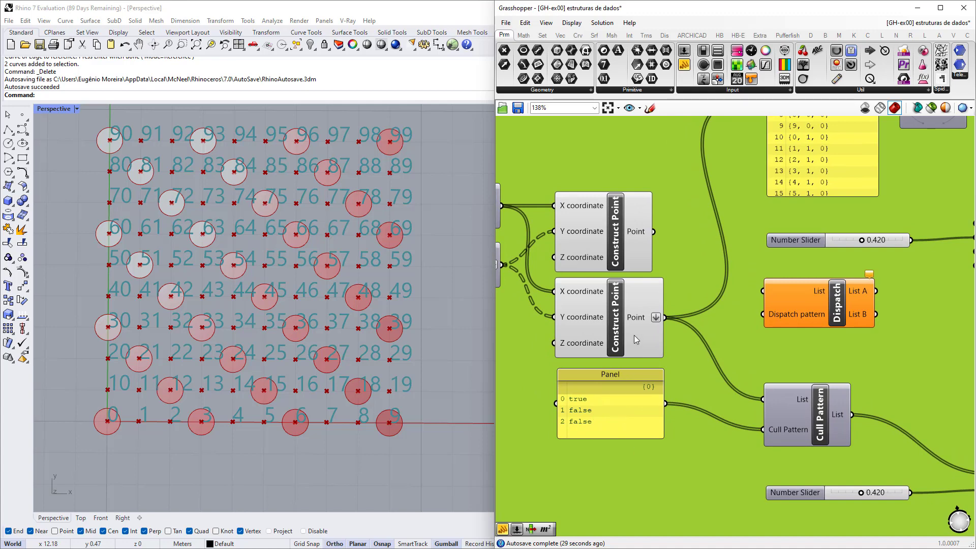
right_click_drag(647, 316, 617, 364)
scroll(615, 365, "down", 2)
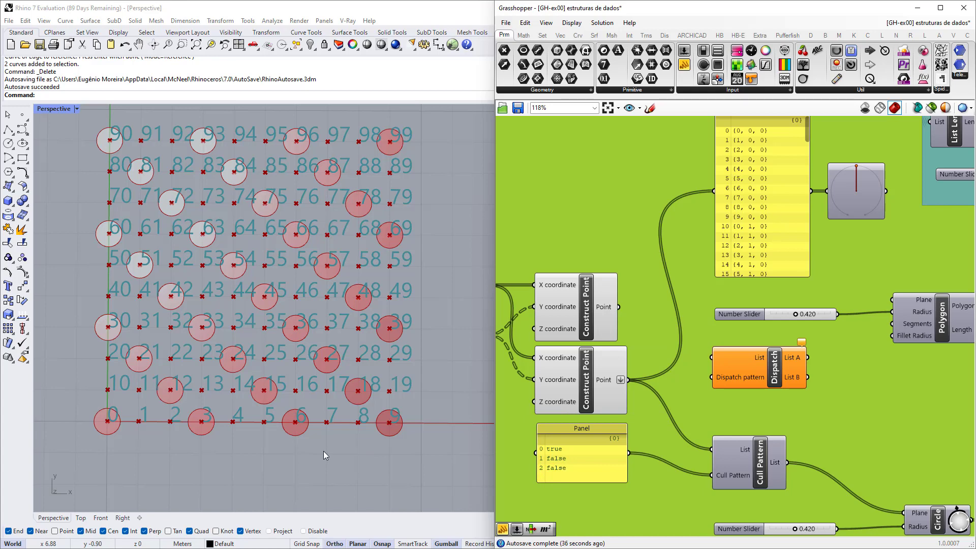
mouse_move(600, 400)
scroll(557, 392, "up", 3)
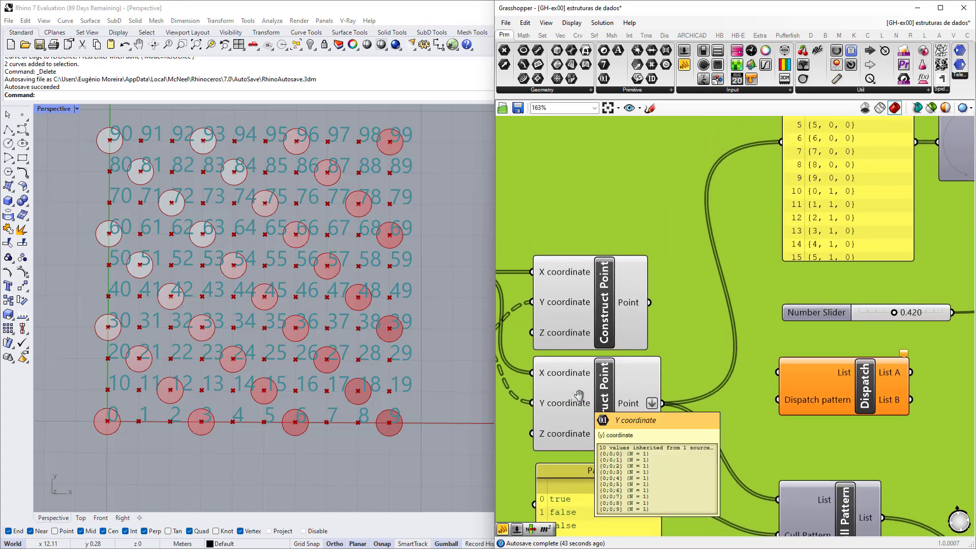
right_click_drag(596, 395, 613, 405)
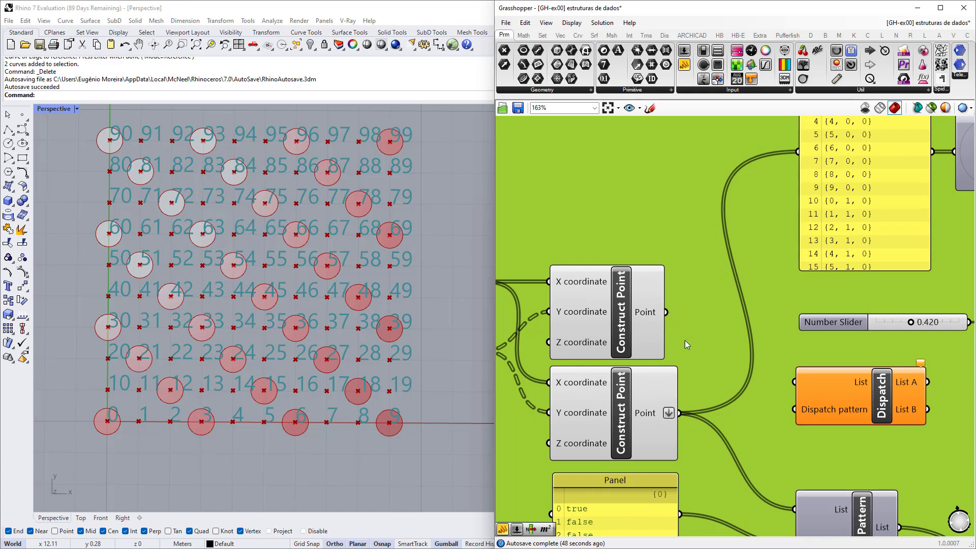
scroll(674, 407, "down", 2)
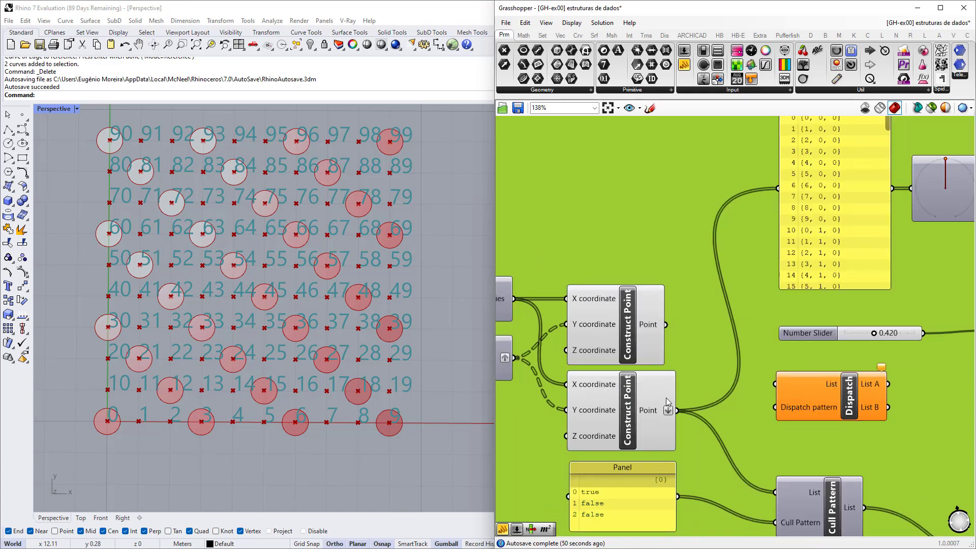
right_click_drag(672, 413, 647, 416)
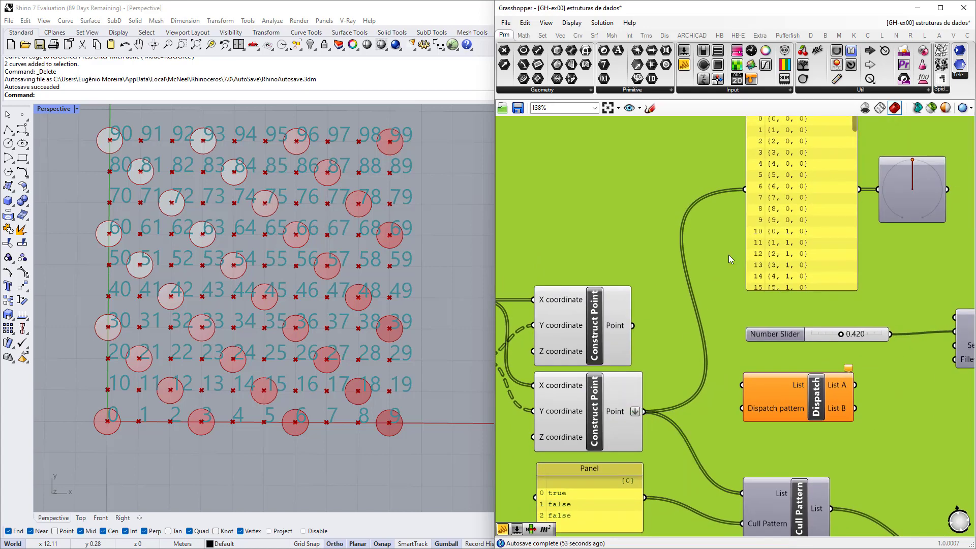
scroll(750, 187, "down", 1)
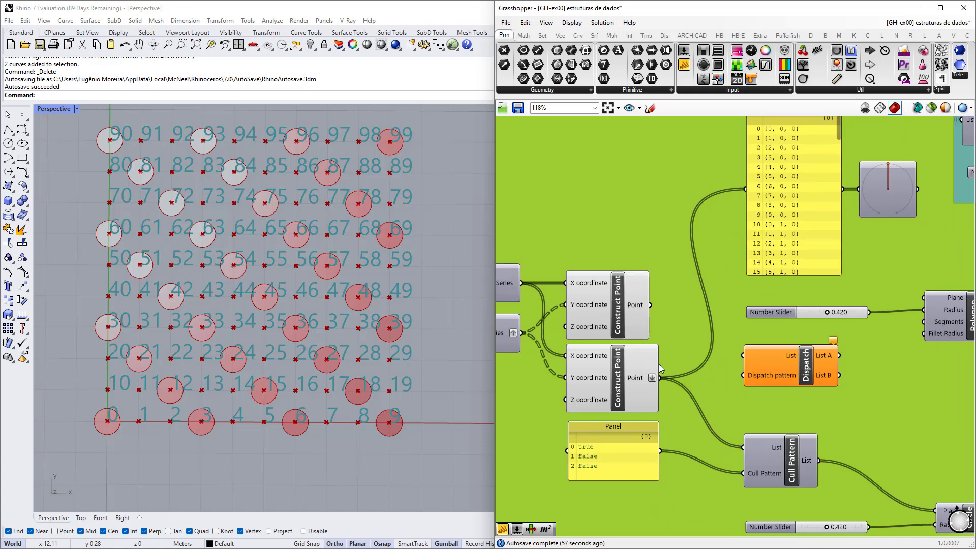
scroll(660, 367, "up", 2)
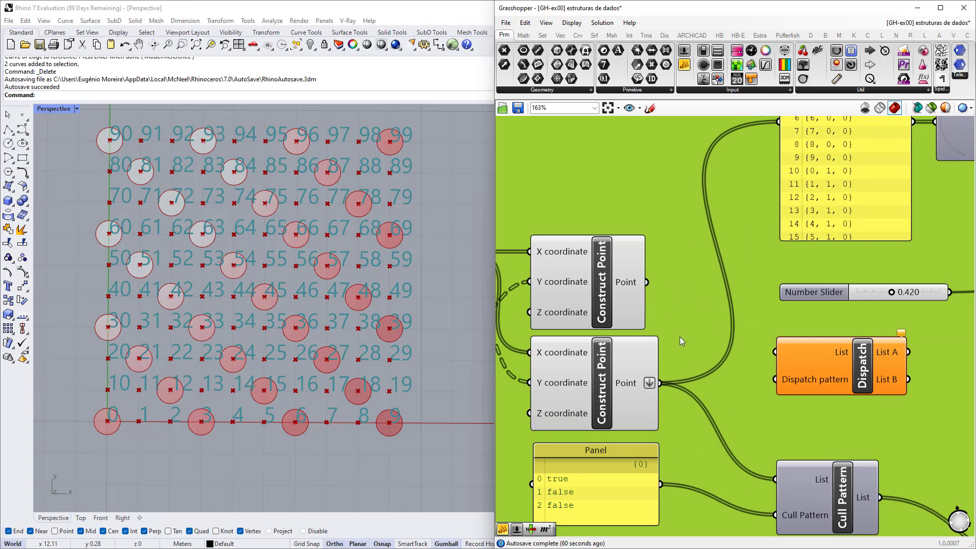
Try to pick up all wires at once from the flattened Construct Point's Point output
key("ctrl+shift")
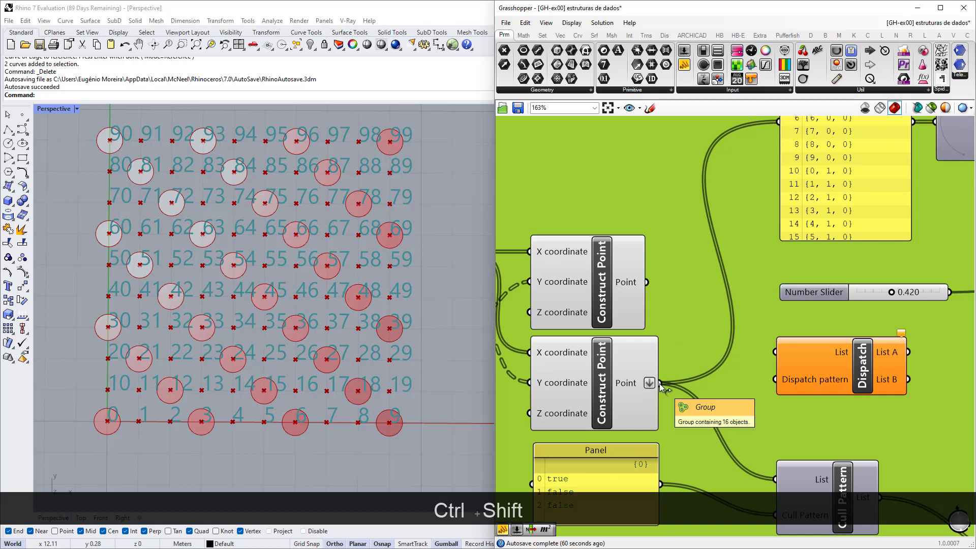
mouse_move(661, 385)
left_mouse_down("ctrl+shift")
mouse_move(679, 391)
mouse_move(666, 389)
mouse_move(704, 348)
mouse_move(697, 319)
mouse_move(655, 290)
mouse_move(630, 342)
mouse_move(658, 384)
mouse_move(701, 312)
mouse_move(648, 283)
mouse_move(642, 346)
mouse_move(659, 384)
mouse_move(676, 310)
mouse_move(648, 282)
mouse_move(684, 305)
mouse_move(673, 385)
mouse_move(661, 384)
left_mouse_up("ctrl+shift")
scroll(624, 380, "down", 3)
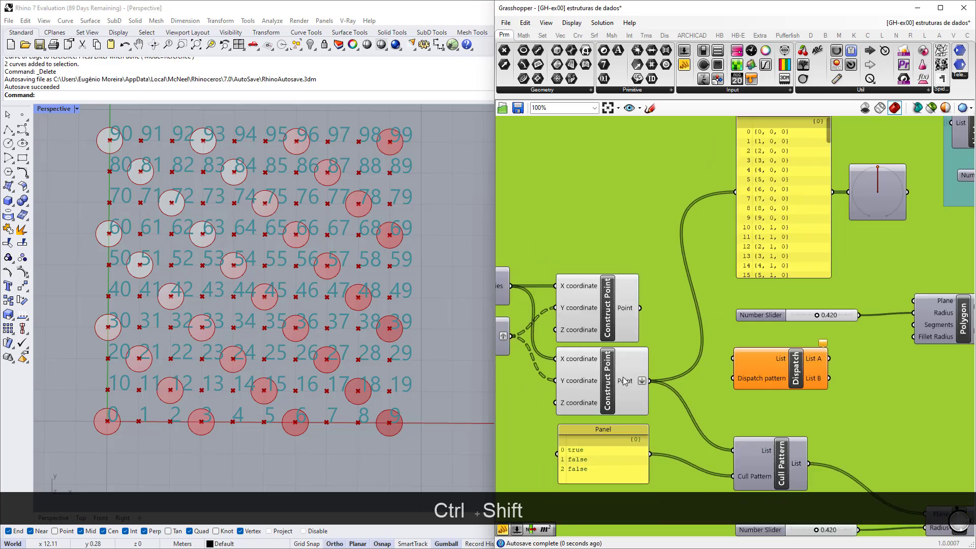
Add another false as the fourth line of the pattern panel and view the updated circles on the grid
right_click_drag(613, 407, 630, 373)
scroll(615, 400, "up", 3)
scroll(588, 424, "up", 1)
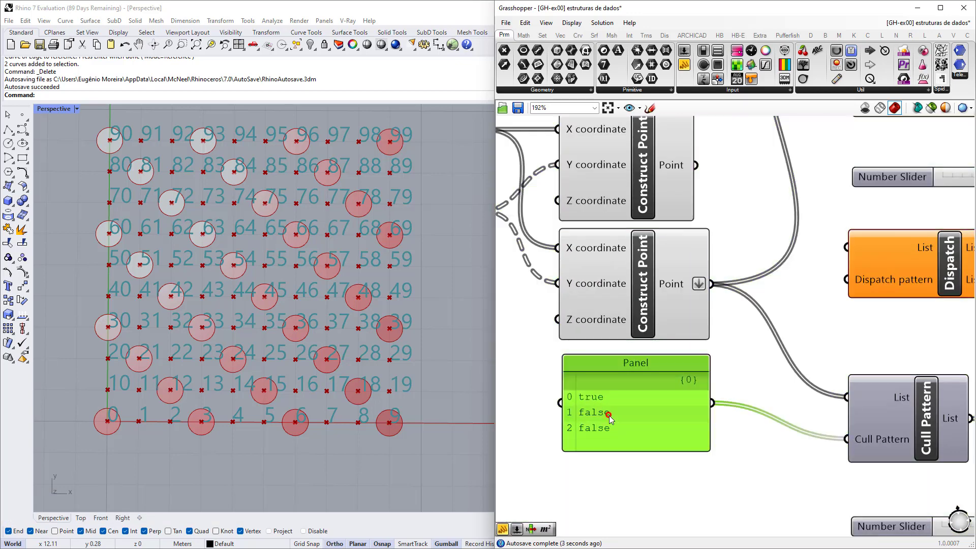
double_click(602, 415)
left_click(655, 385)
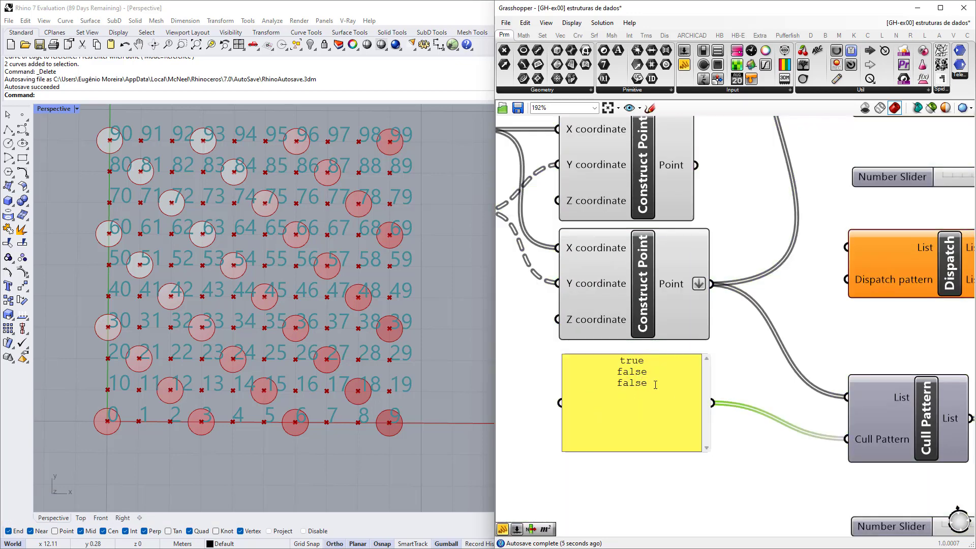
key("Return")
type("false")
left_click(734, 385)
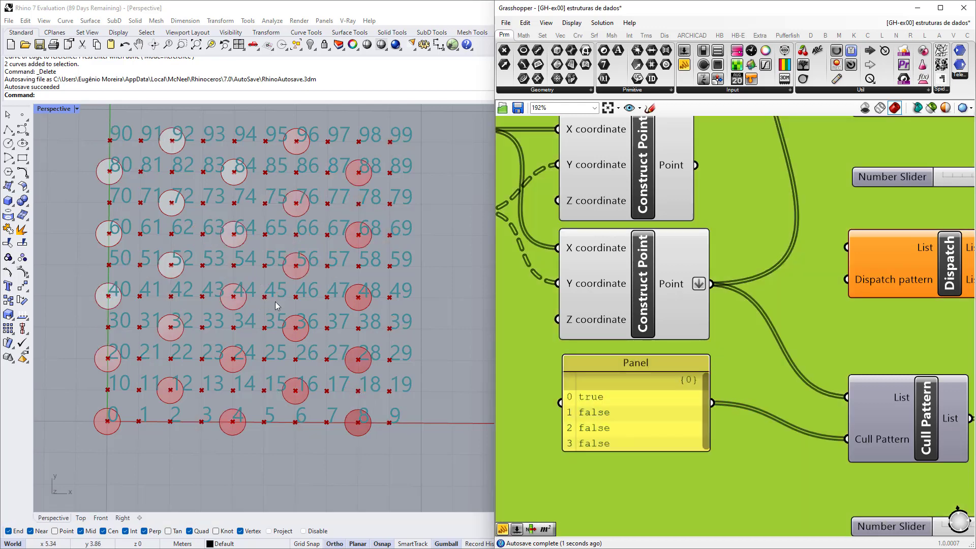
scroll(284, 389, "down", 4)
scroll(291, 382, "up", 2)
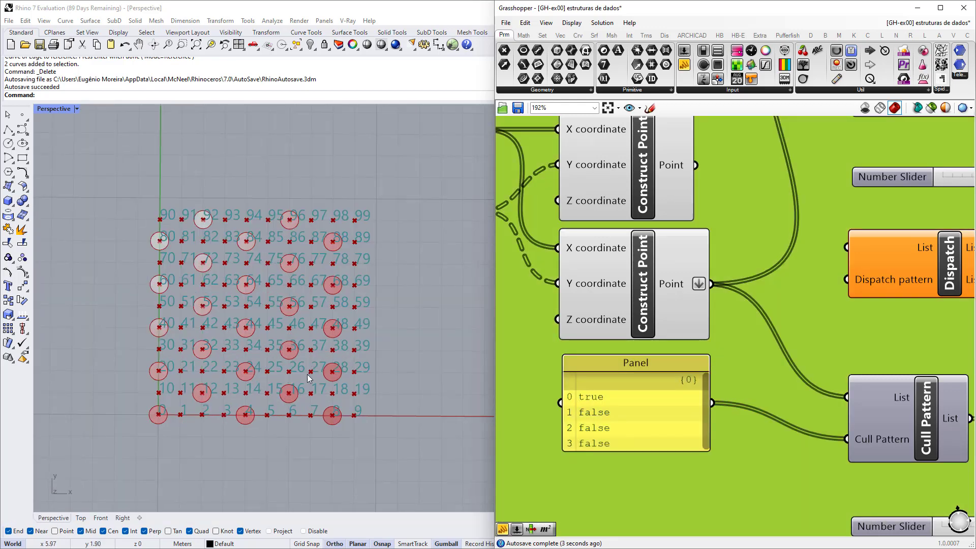
Delete the last two false lines from the pattern panel, leaving only true and false
scroll(611, 413, "down", 2)
scroll(616, 425, "up", 3)
double_click(621, 413)
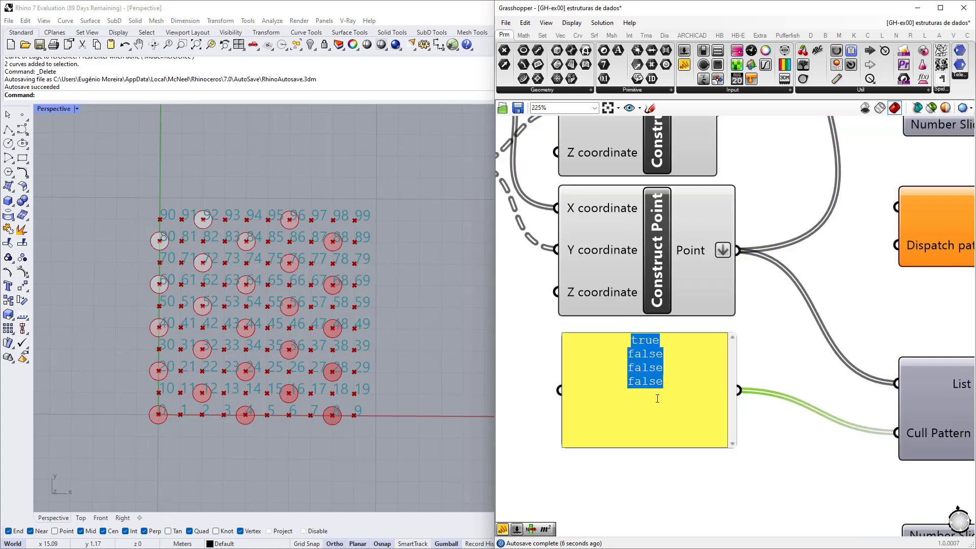
left_click(669, 384)
key("BackSpace")
key("BackSpace")
key("BackSpace")
key("BackSpace")
key("BackSpace")
key("BackSpace")
key("BackSpace")
key("BackSpace")
key("BackSpace")
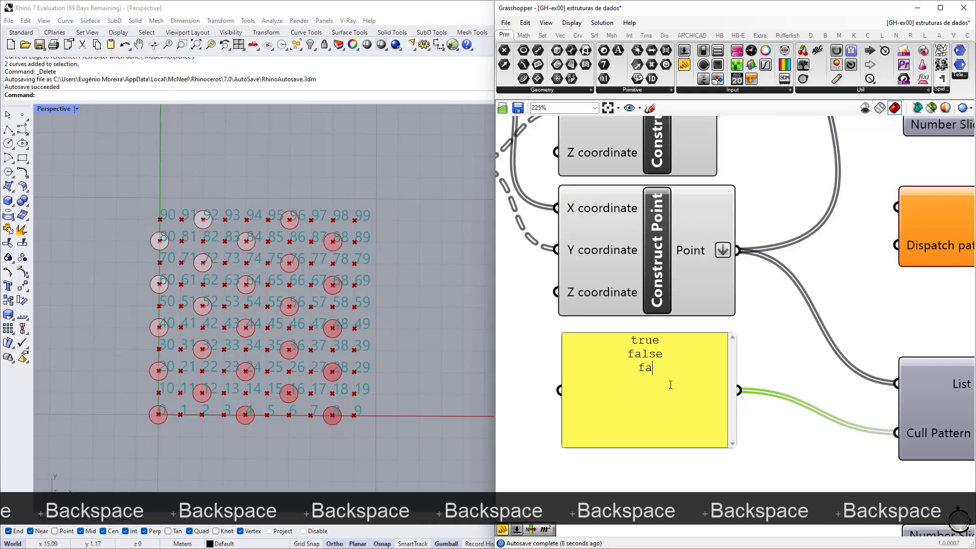
left_click(551, 361)
Examine how the Cull Pattern inputs and List output feed the Circle component and the circles on the grid
scroll(551, 361, "down", 3)
right_click_drag(661, 382, 602, 394)
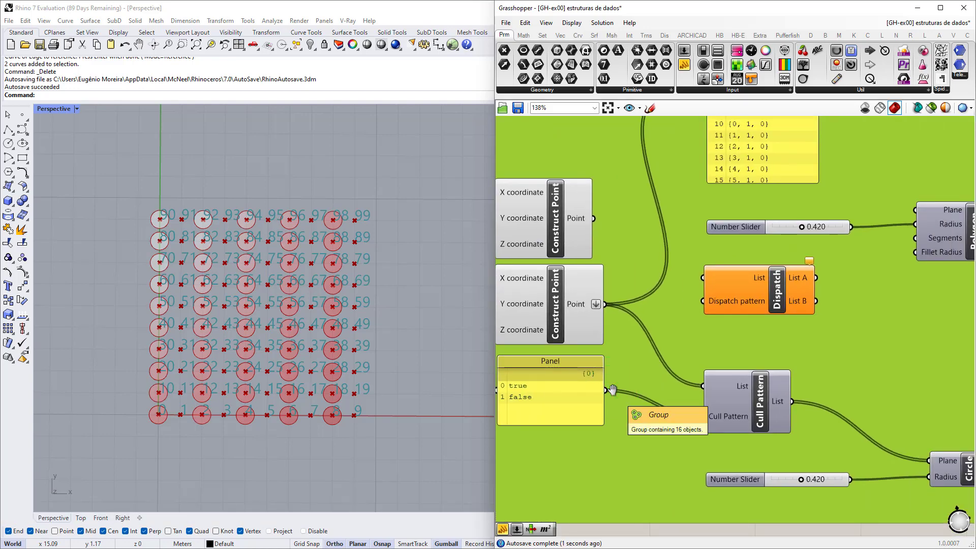
scroll(765, 385, "up", 4)
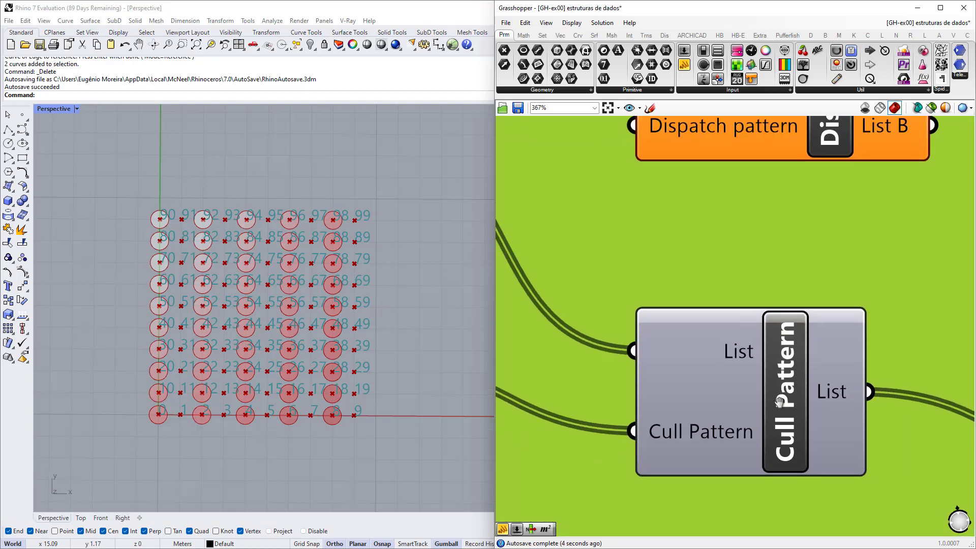
scroll(755, 422, "down", 1)
right_click_drag(756, 421, 692, 398)
scroll(727, 383, "up", 2)
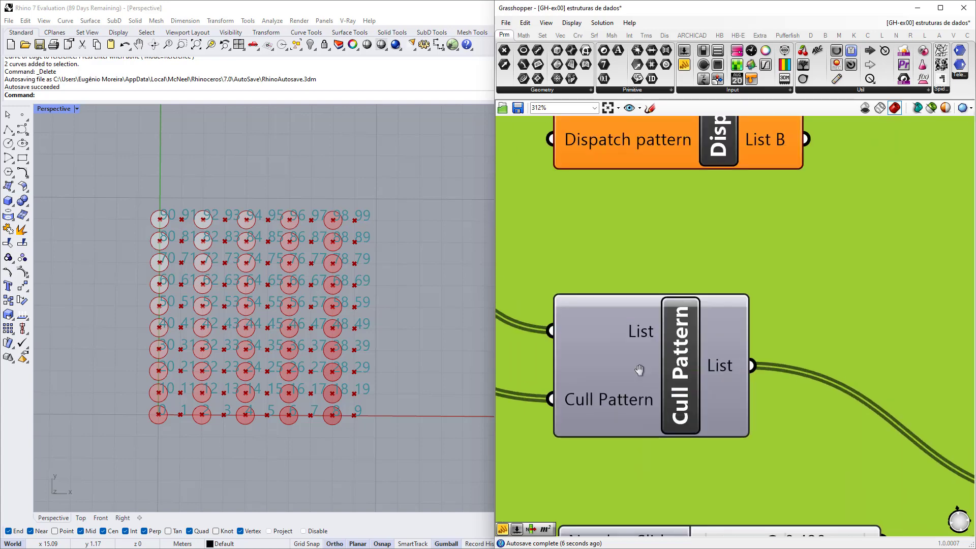
scroll(639, 371, "down", 3)
right_click_drag(539, 318, 679, 358)
scroll(818, 401, "up", 3)
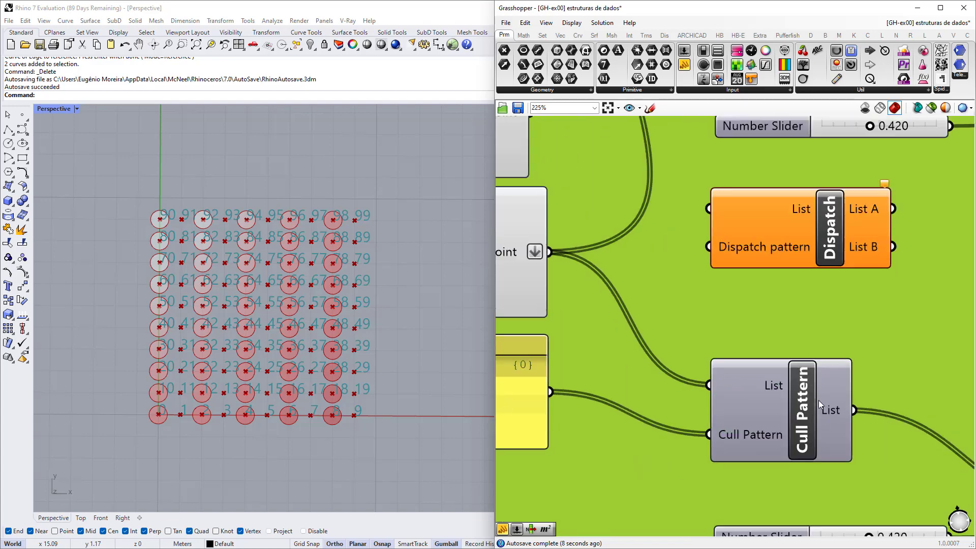
right_click_drag(829, 416, 507, 312)
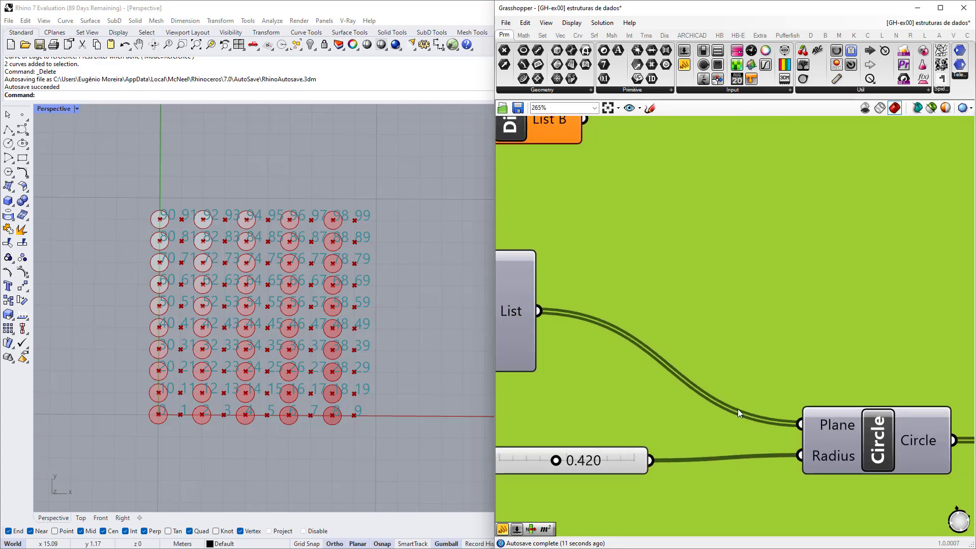
right_click_drag(874, 438, 766, 428)
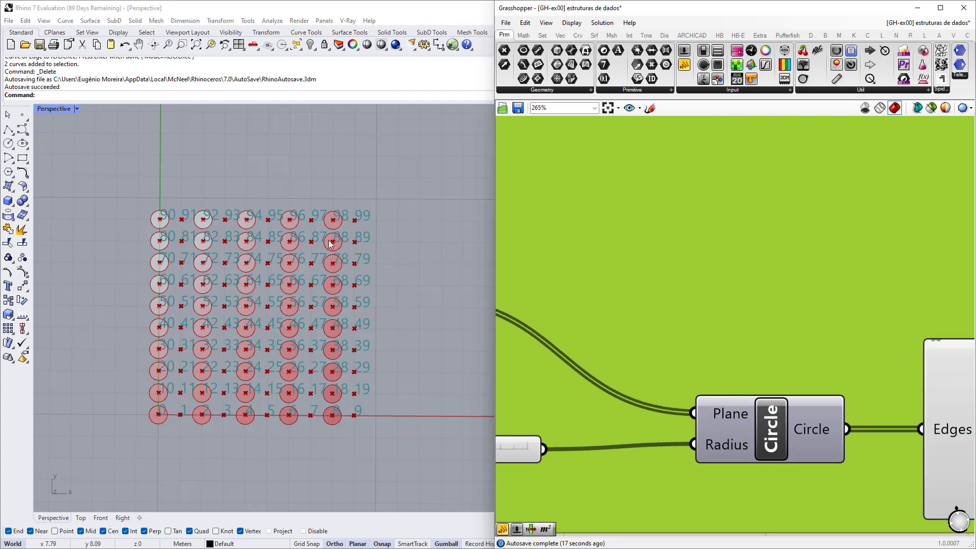
scroll(818, 462, "down", 5)
right_click_drag(612, 417, 724, 425)
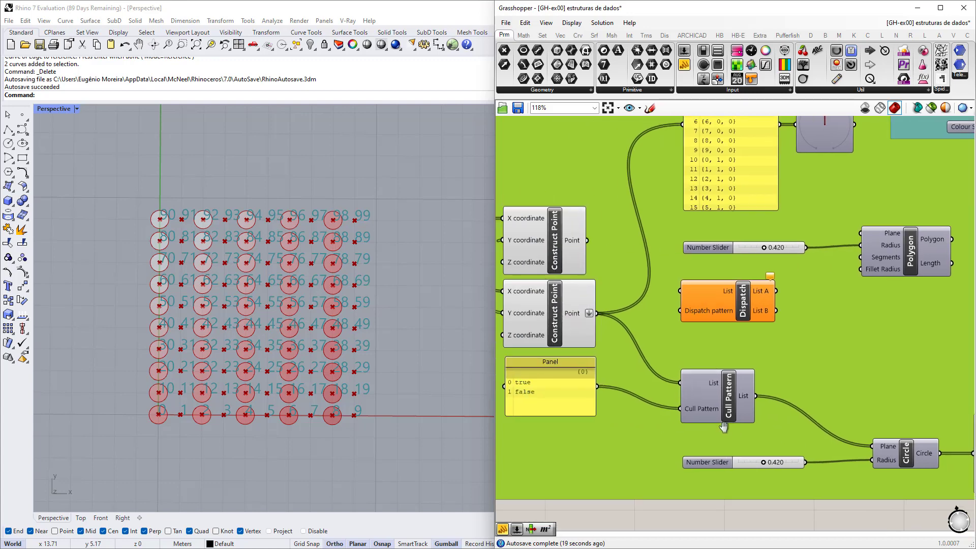
Disable the Cull Pattern component
scroll(719, 405, "up", 5)
left_click(724, 400)
middle_click(728, 394)
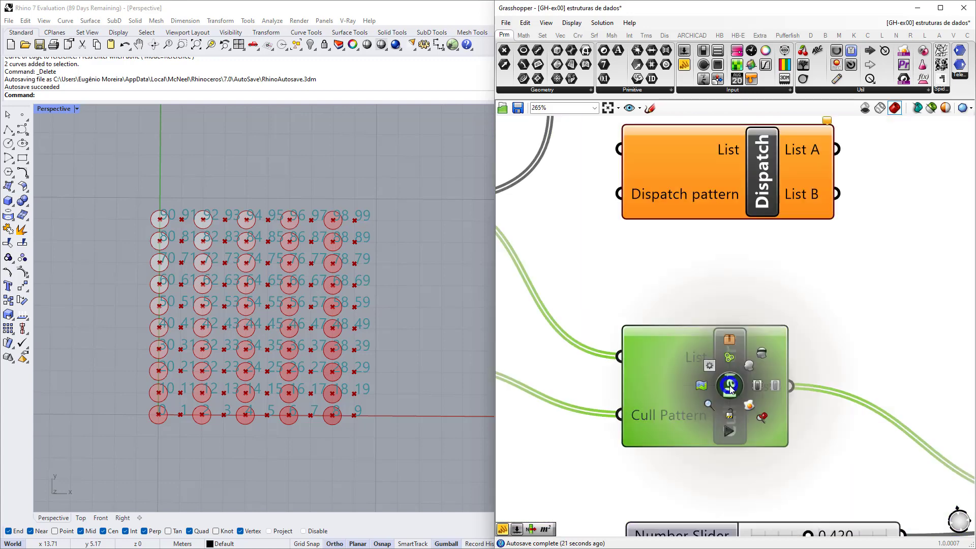
left_click(775, 387)
scroll(713, 414, "down", 3)
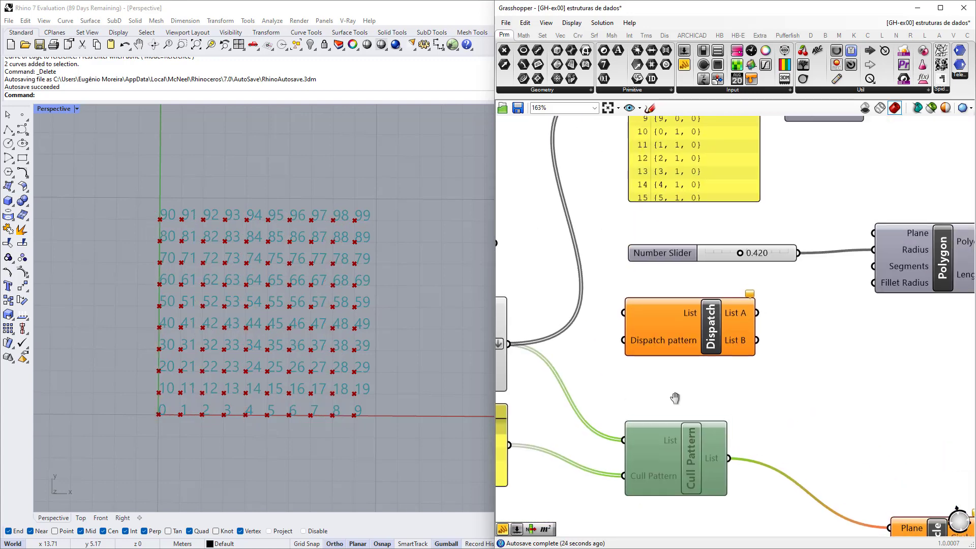
Connect the flattened Construct Point's Point output to Dispatch's List input and the true/false panel to its Dispatch pattern input
scroll(701, 344, "up", 5)
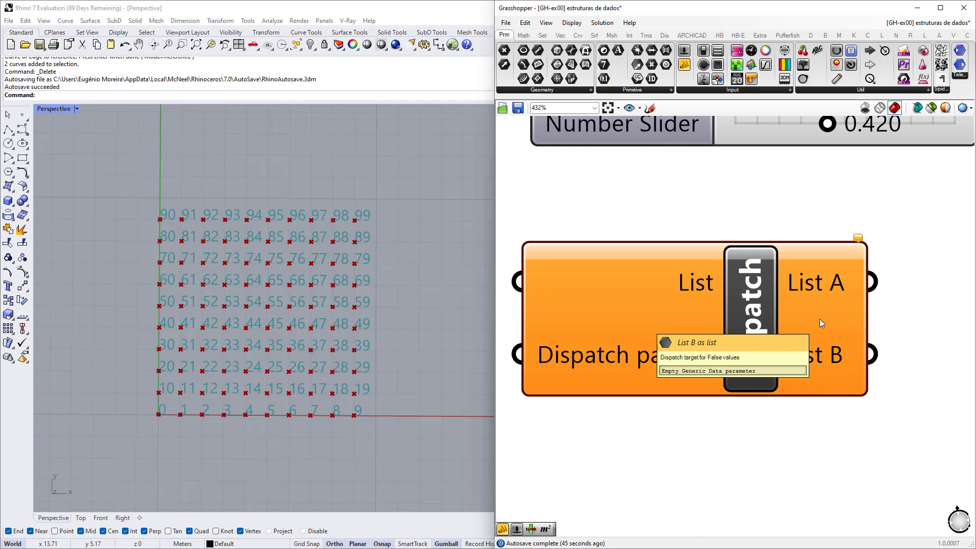
scroll(819, 318, "down", 5)
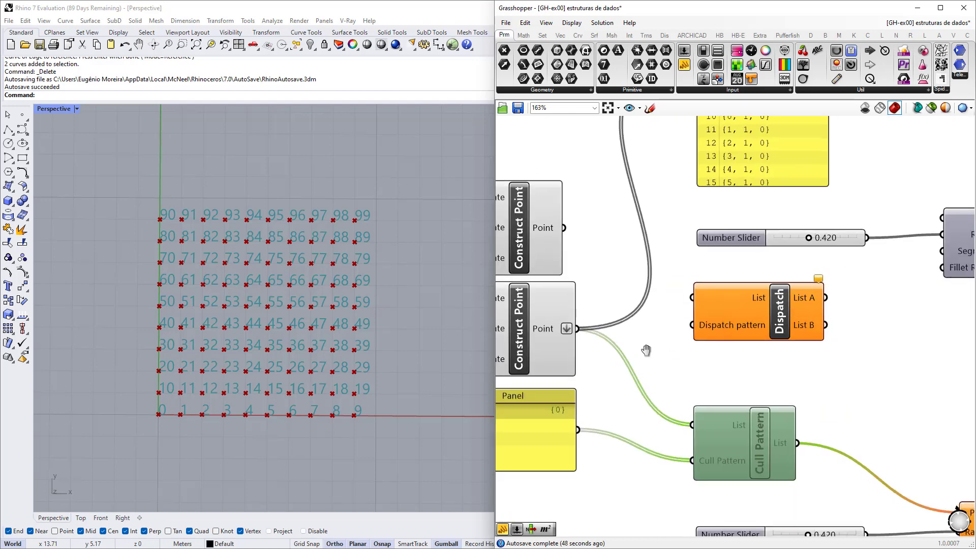
scroll(674, 353, "up", 2)
left_click_drag(624, 352, 781, 308)
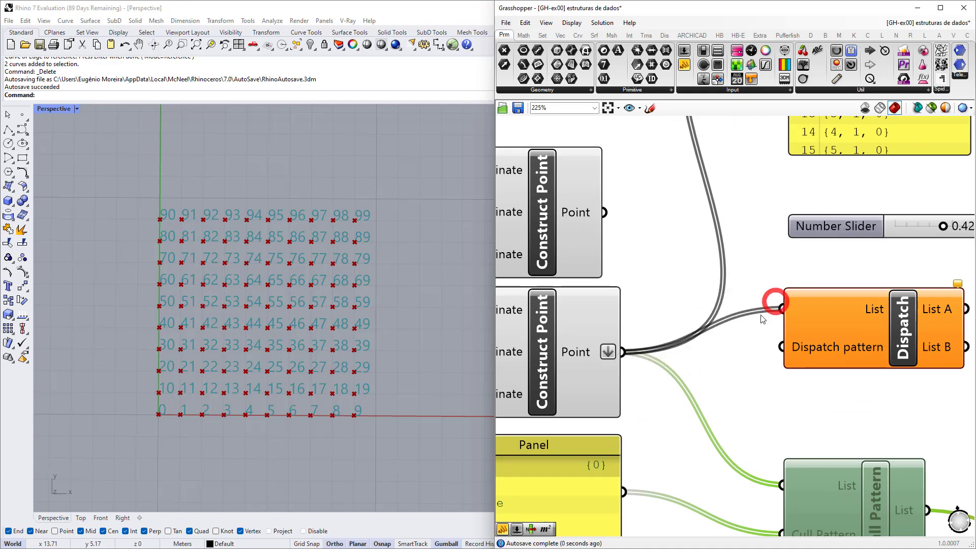
scroll(731, 317, "down", 2)
right_click_drag(694, 381, 671, 373)
left_click_drag(631, 437, 744, 331)
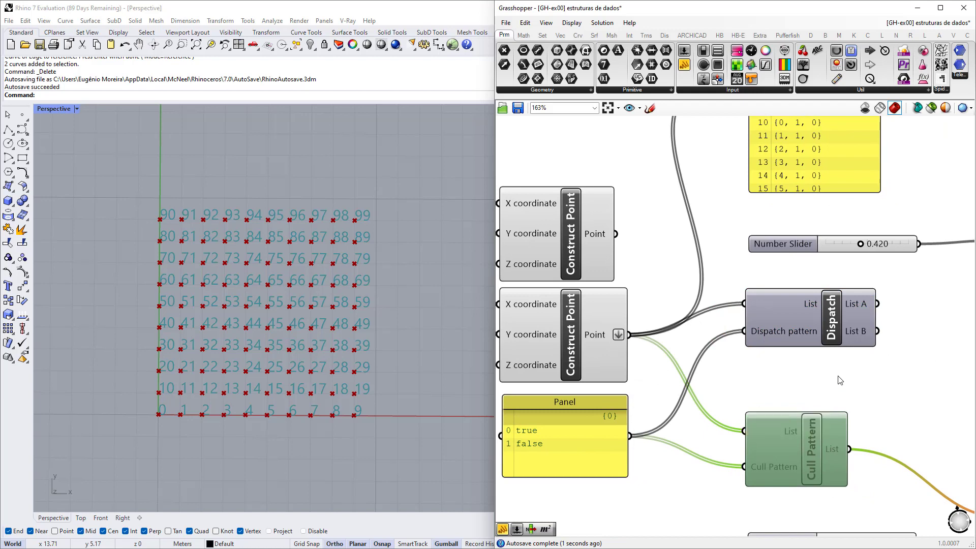
Wire Dispatch's List B output to the Circle's Plane input and List A to the Polygon's Plane input
right_click_drag(856, 371, 624, 321)
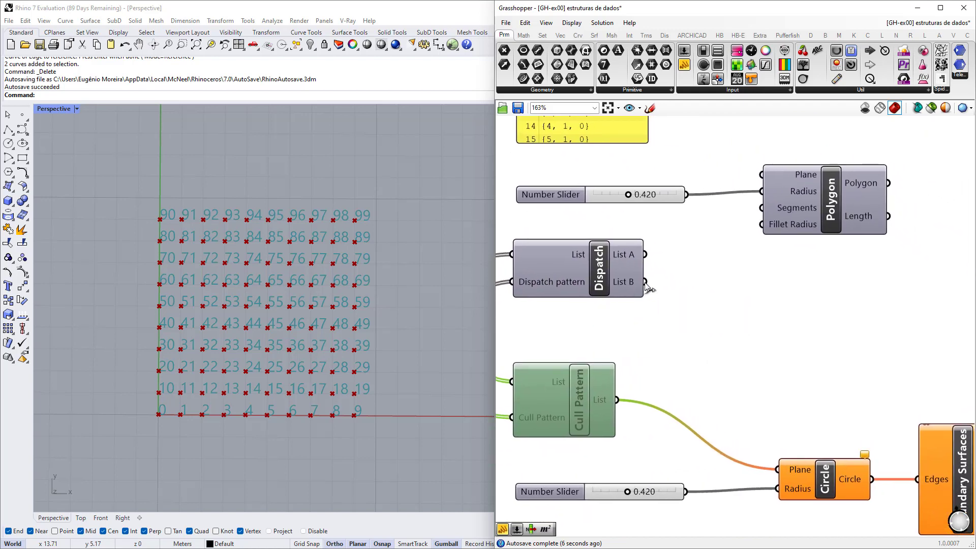
left_click_drag(644, 282, 776, 469)
left_click_drag(645, 255, 757, 176)
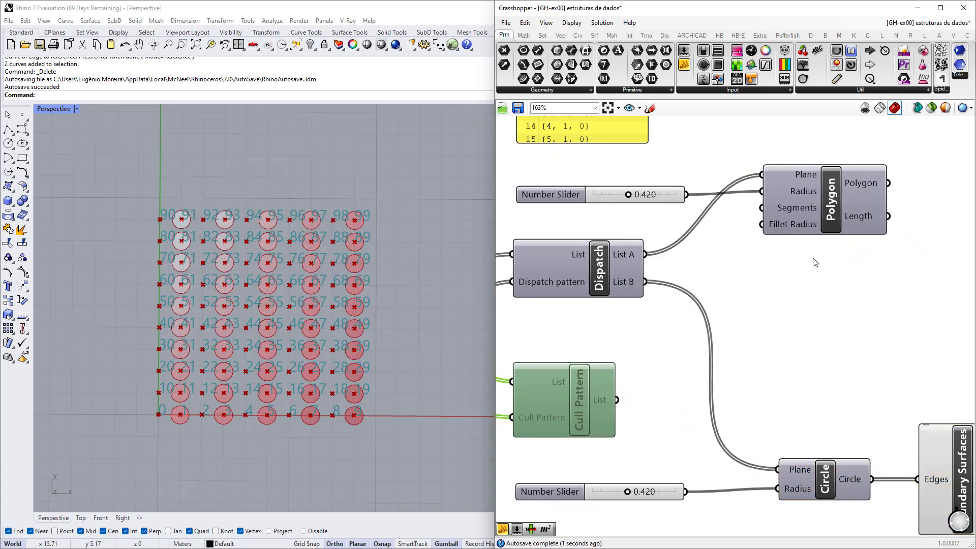
Examine the Polygon component's inputs and how the Circle output feeds Boundary Surfaces
scroll(652, 300, "down", 3)
scroll(661, 254, "up", 4)
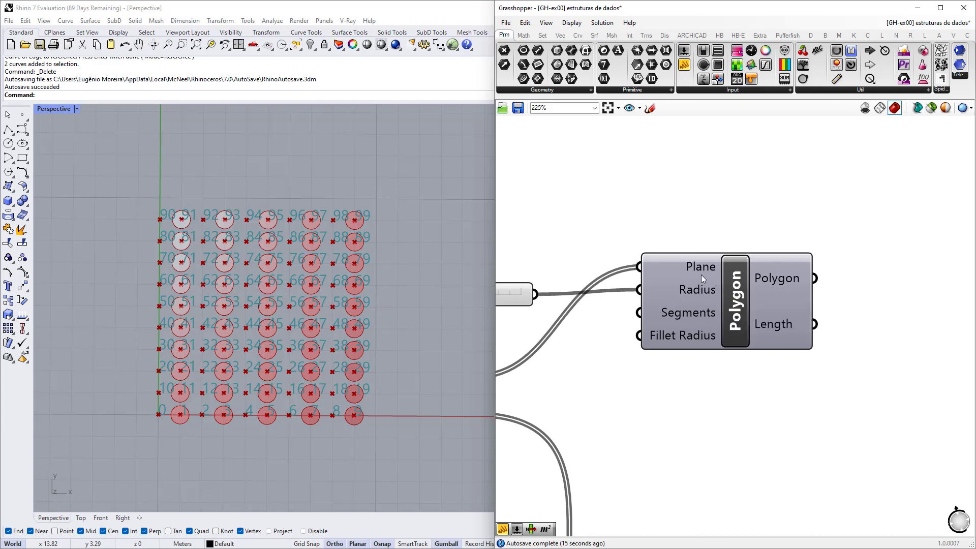
mouse_move(710, 315)
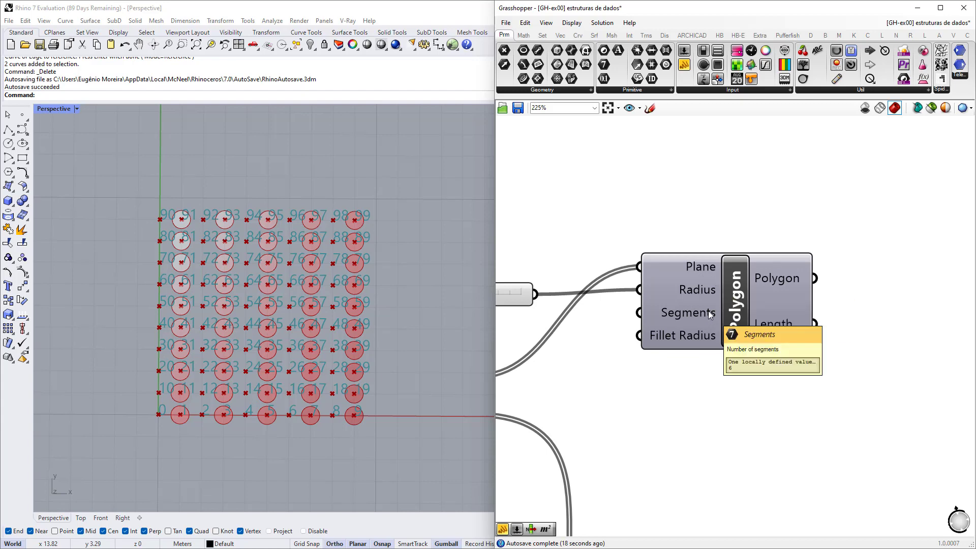
scroll(734, 311, "down", 5)
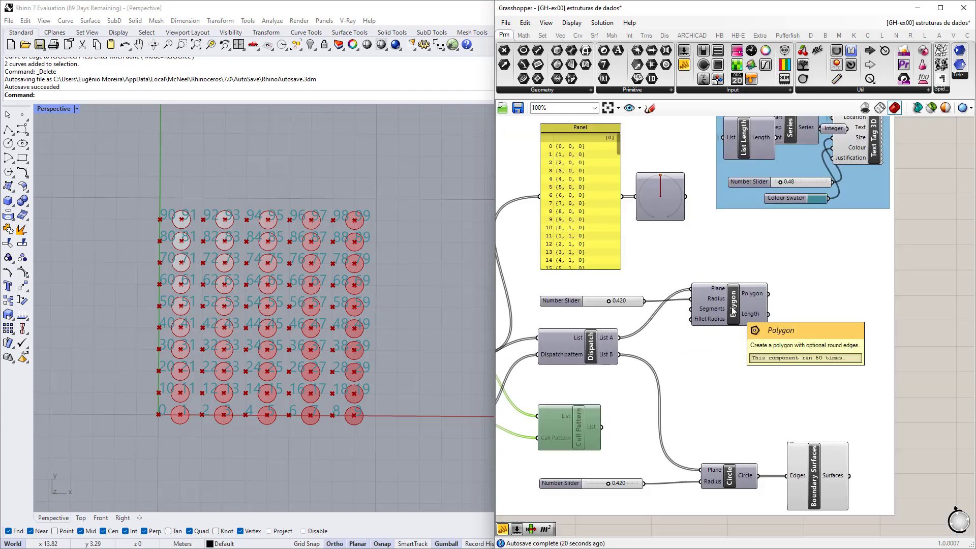
scroll(786, 486, "up", 5)
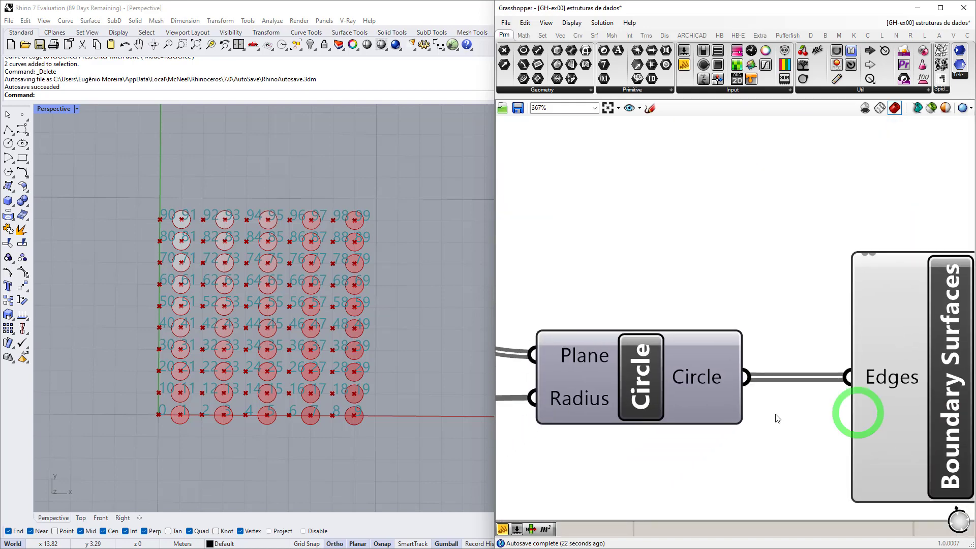
right_click_drag(857, 410, 669, 406)
scroll(699, 401, "down", 1)
scroll(872, 398, "up", 1)
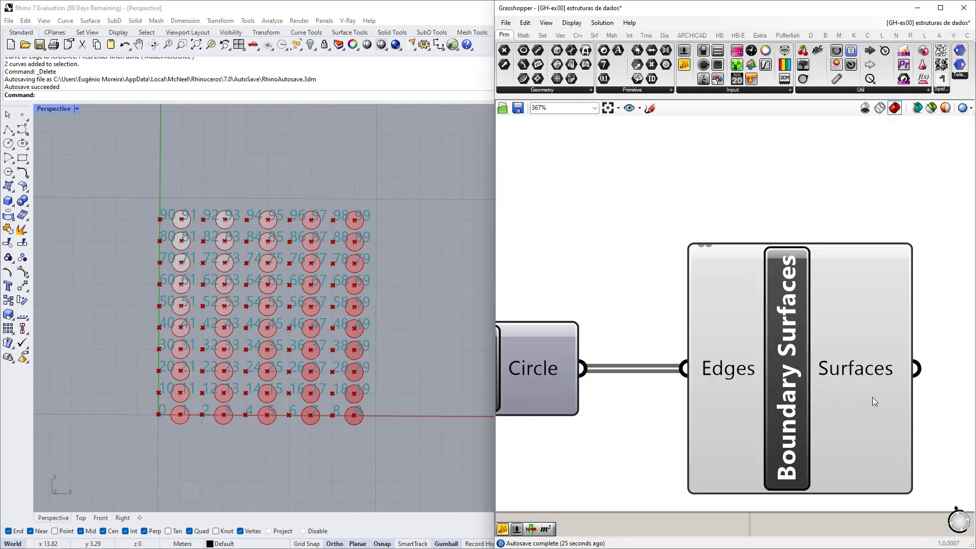
mouse_move(873, 397)
right_click_drag(725, 343, 897, 338)
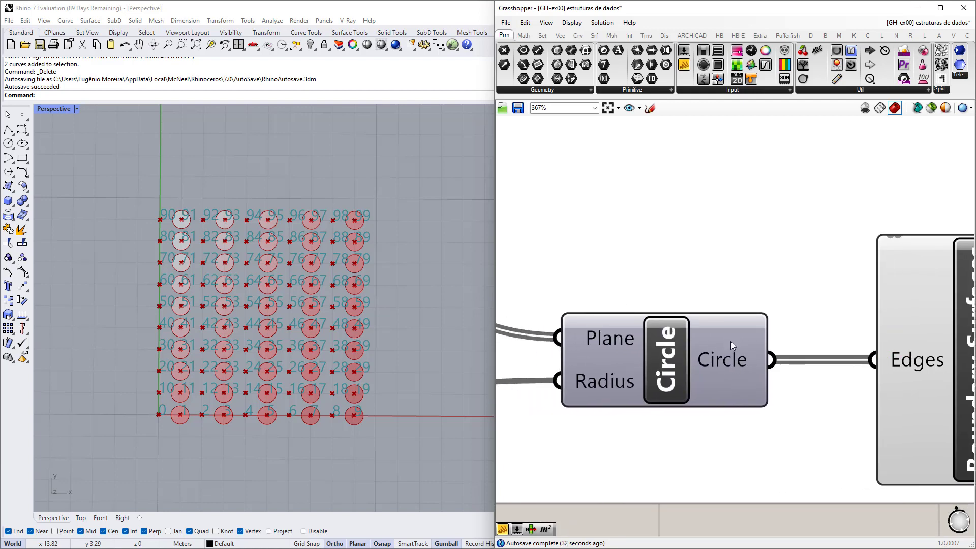
scroll(648, 430, "down", 3)
right_click_drag(717, 275, 709, 425)
right_click_drag(670, 222, 726, 303)
scroll(676, 288, "up", 1)
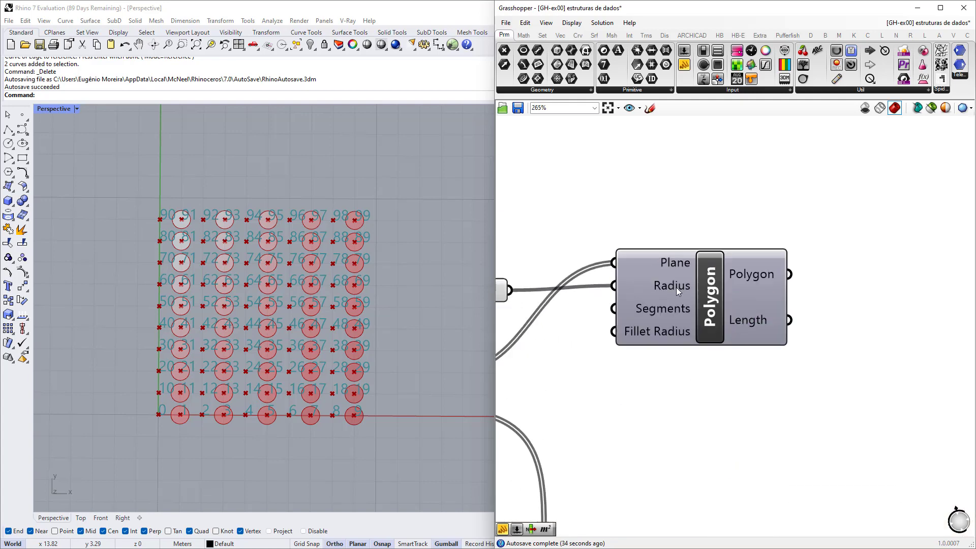
Turn on the Polygon component's preview and view the alternating hexagons and circles on the grid
scroll(676, 287, "up", 1)
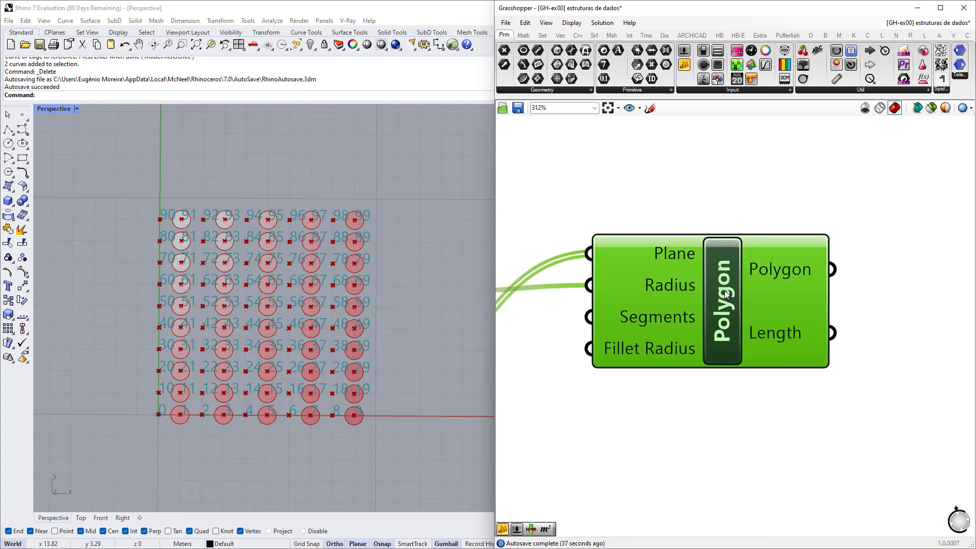
middle_click(728, 295)
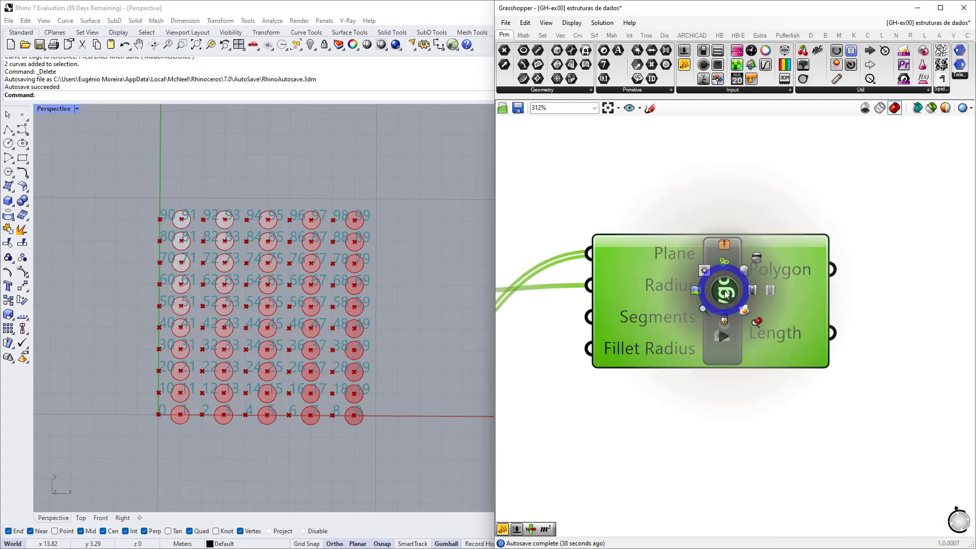
left_click(744, 272)
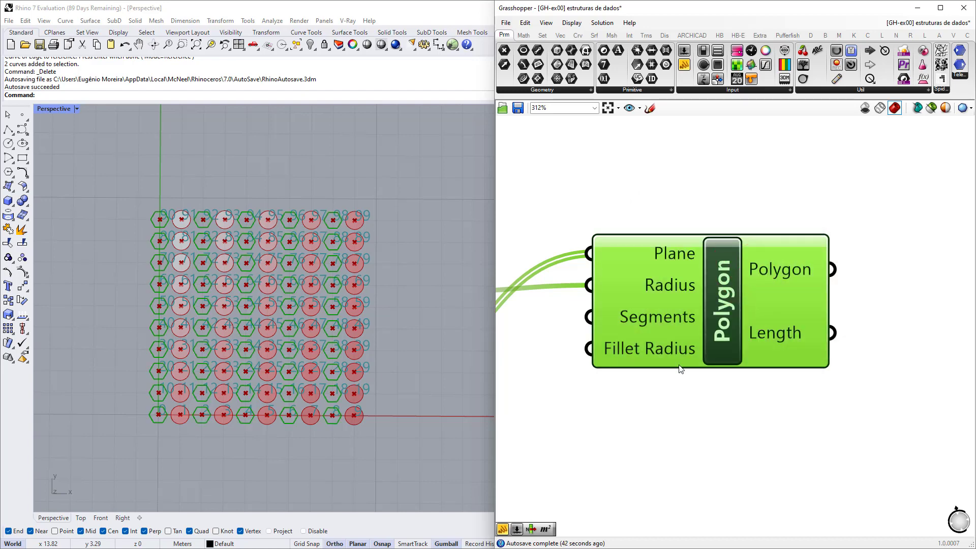
left_click(672, 404)
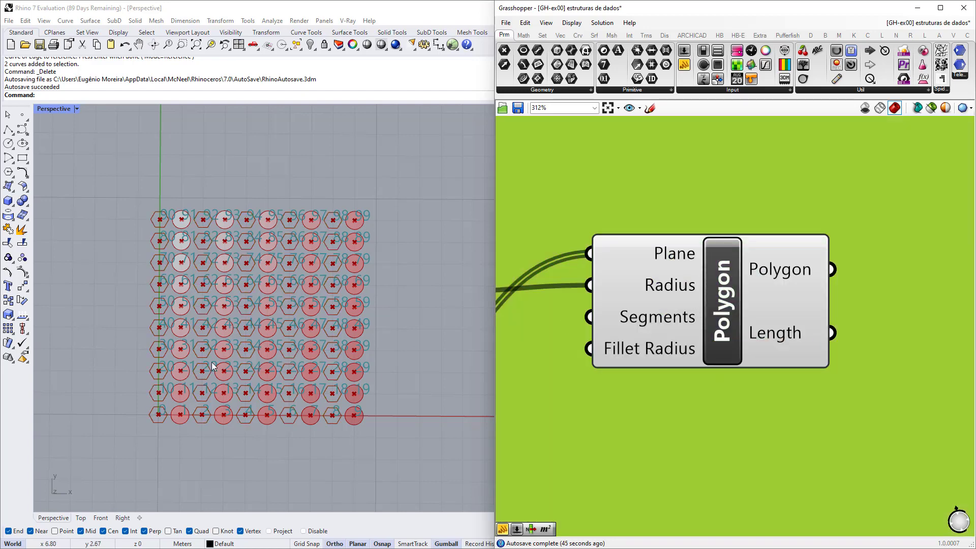
scroll(160, 356, "up", 3)
scroll(163, 367, "down", 3)
scroll(179, 388, "up", 6)
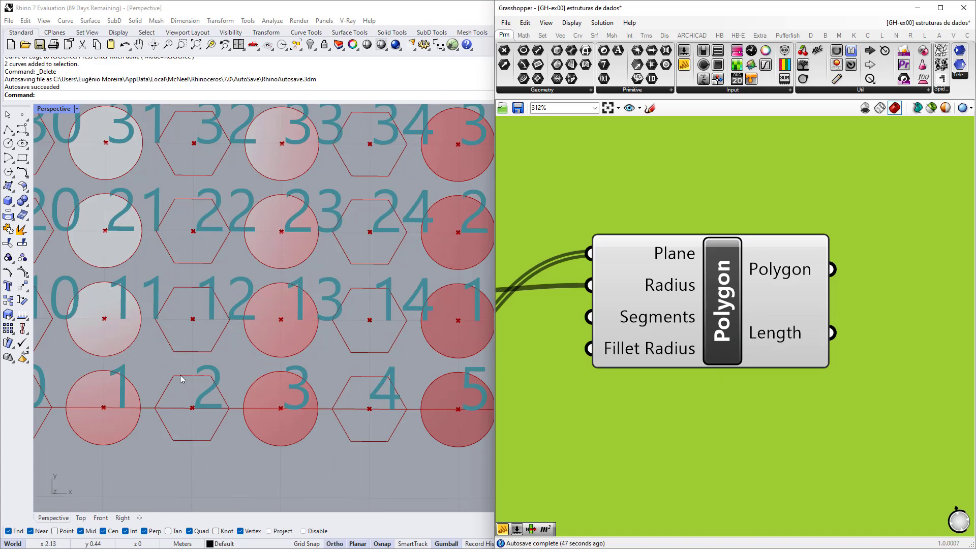
scroll(181, 384, "down", 6)
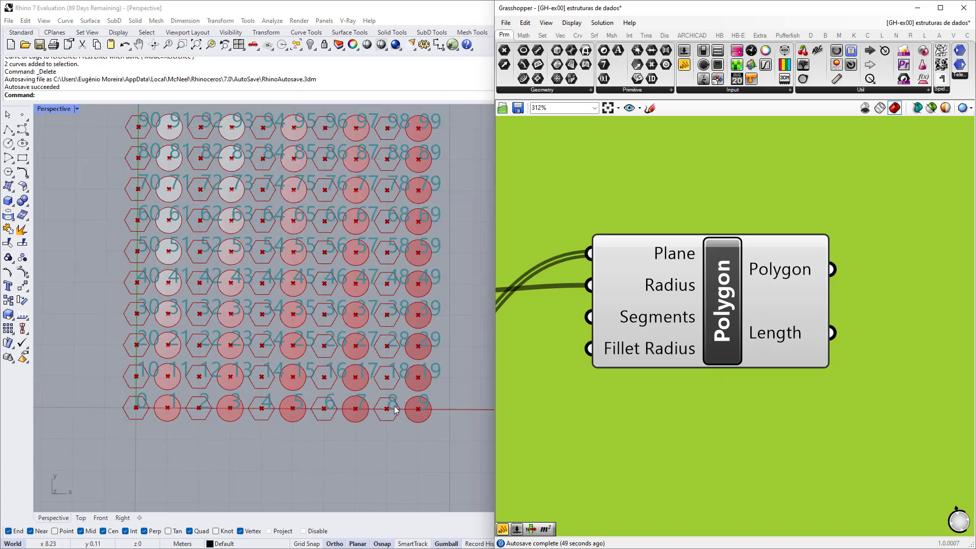
Add false as the third line of the pattern panel and view the redistributed hexagons and circles
scroll(783, 321, "down", 6)
scroll(586, 414, "up", 5)
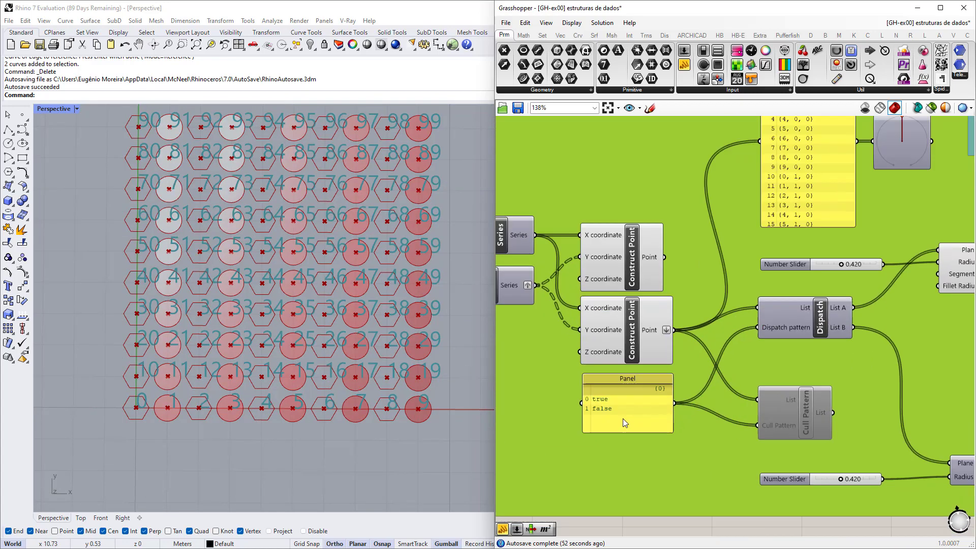
double_click(621, 392)
left_click(671, 356)
left_click(690, 357)
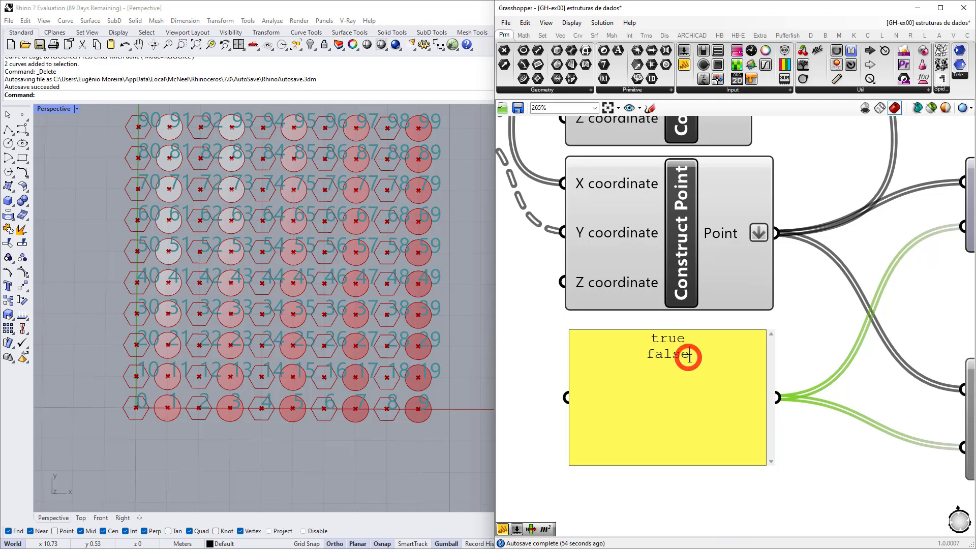
key("Return")
type("false")
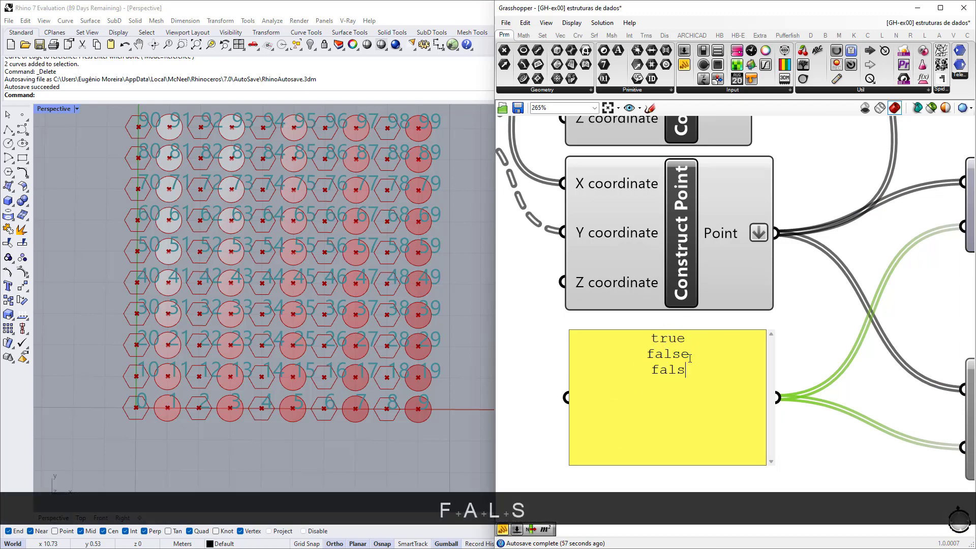
left_click(504, 380)
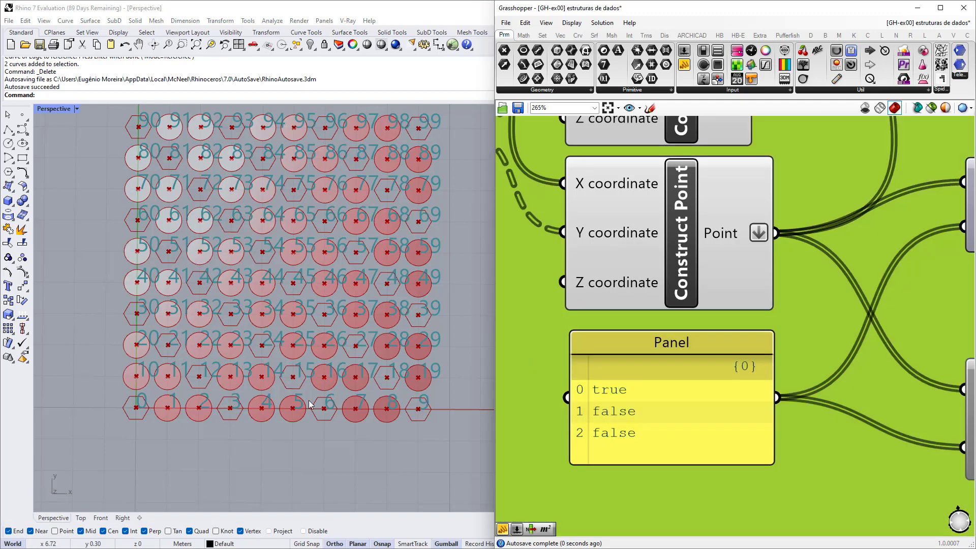
scroll(295, 385, "up", 3)
scroll(295, 384, "down", 2)
Move all wires from the flattened Construct Point's Point output to the unflattened Construct Point's and view the grid
scroll(573, 389, "down", 3)
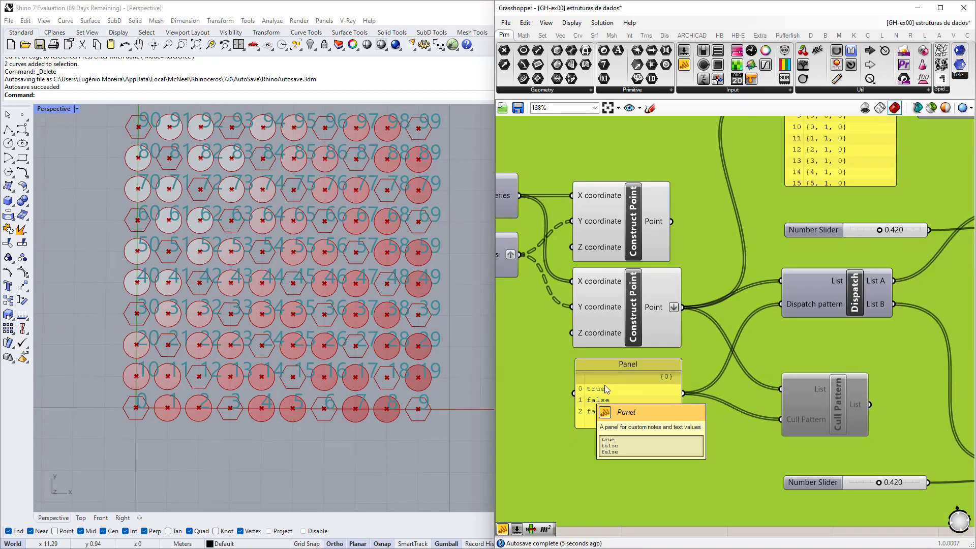
scroll(651, 349, "up", 2)
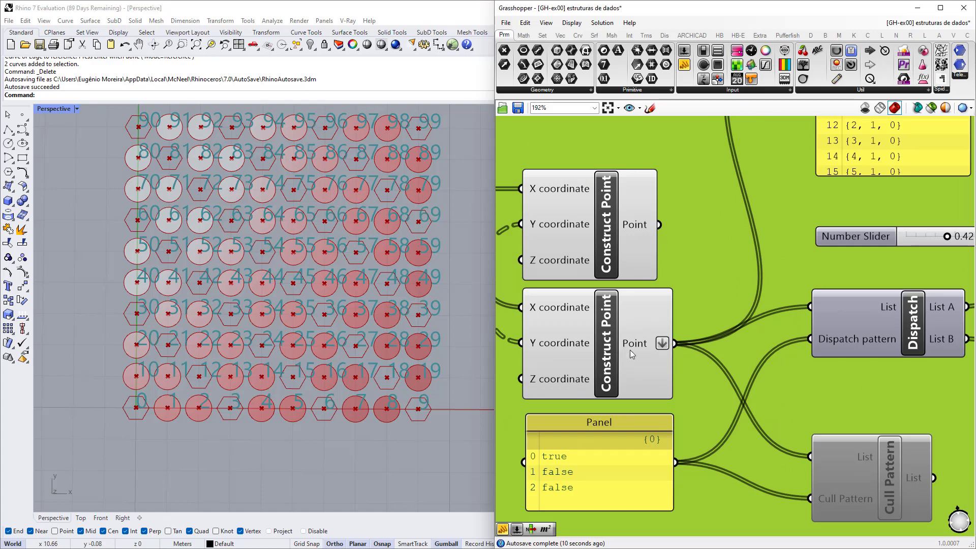
right_click_drag(636, 348, 630, 376)
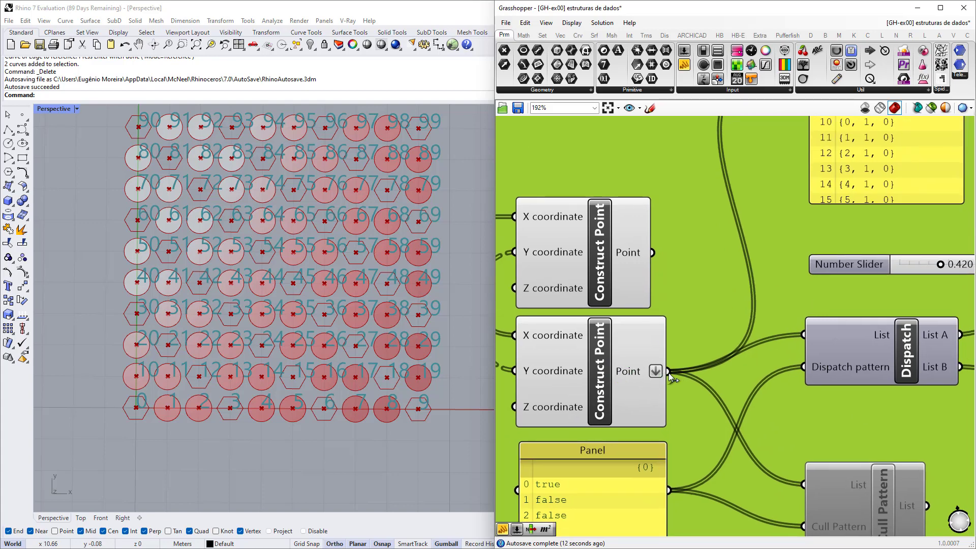
left_click_drag(669, 374, 662, 256, "ctrl+shift")
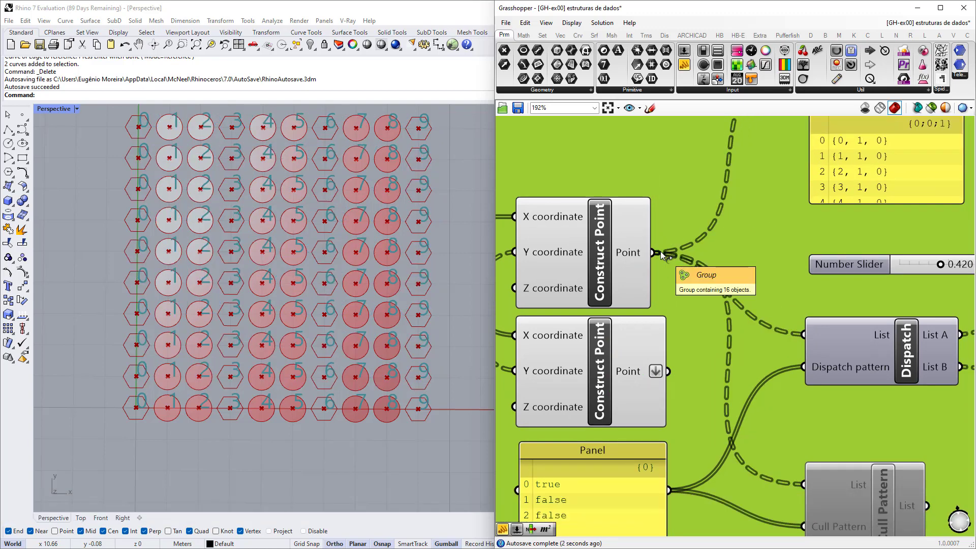
scroll(219, 413, "down", 1)
scroll(220, 415, "up", 1)
scroll(229, 391, "down", 2)
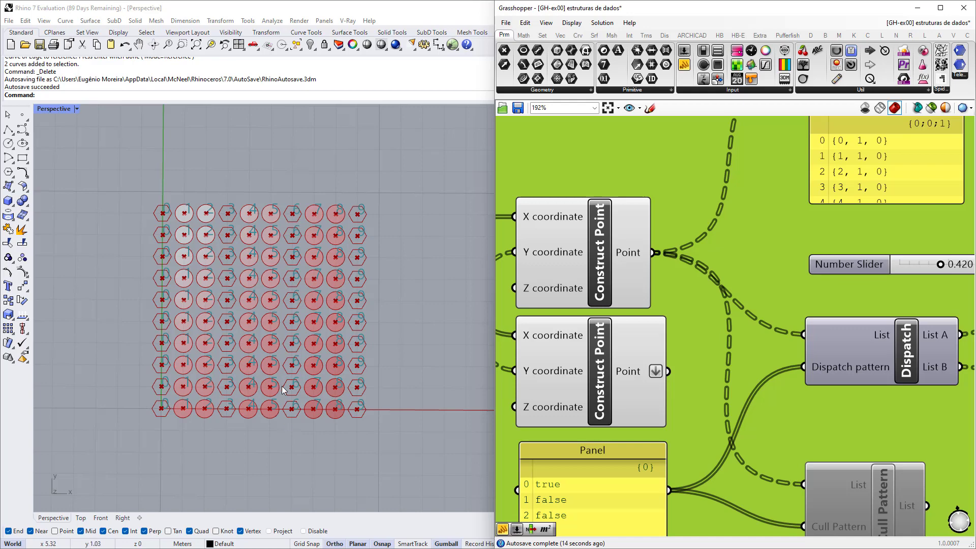
Move all the wires back to the flattened Construct Point's Point output and view the grid
right_click_drag(649, 283, 614, 252)
left_click_drag(616, 221, 633, 340, "ctrl+shift")
right_click_drag(582, 410, 631, 336)
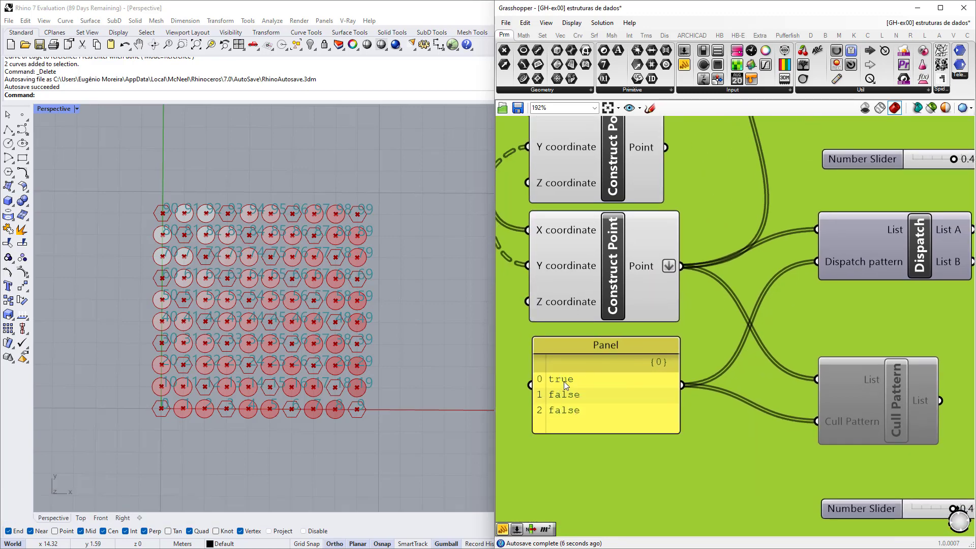
scroll(254, 400, "up", 2)
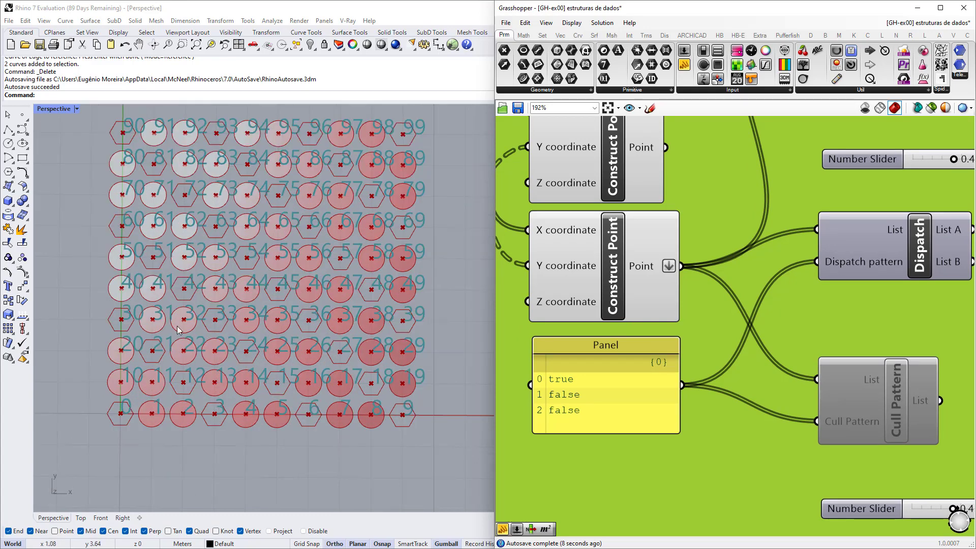
Delete the last false line from the pattern panel, leaving only true and false
double_click(578, 400)
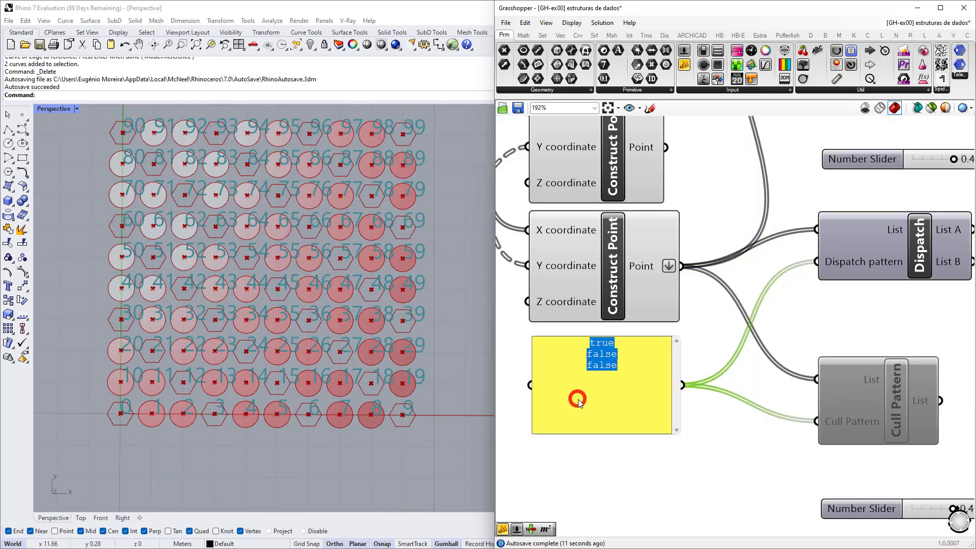
left_click(617, 365)
key("BackSpace")
key("BackSpace")
key("BackSpace")
key("BackSpace")
key("BackSpace")
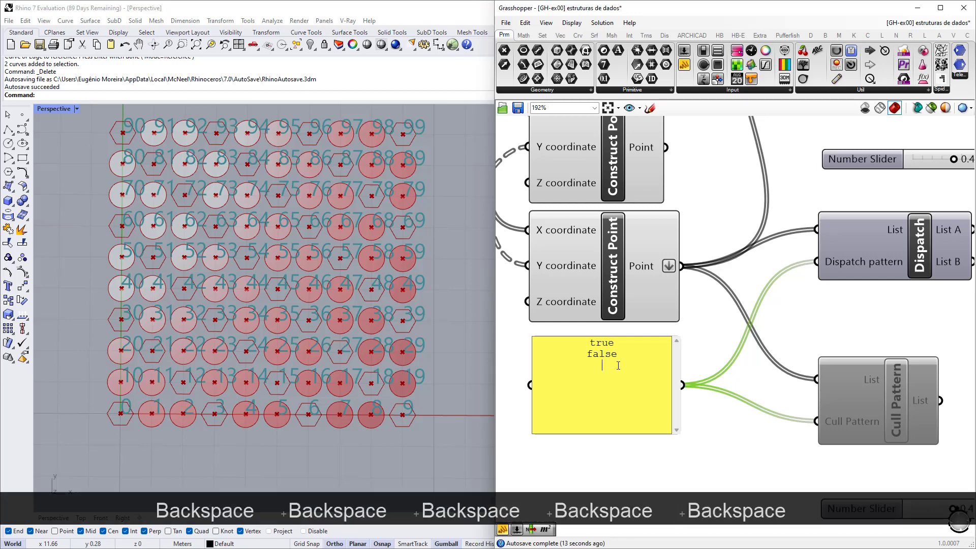
key("BackSpace")
left_click(708, 364)
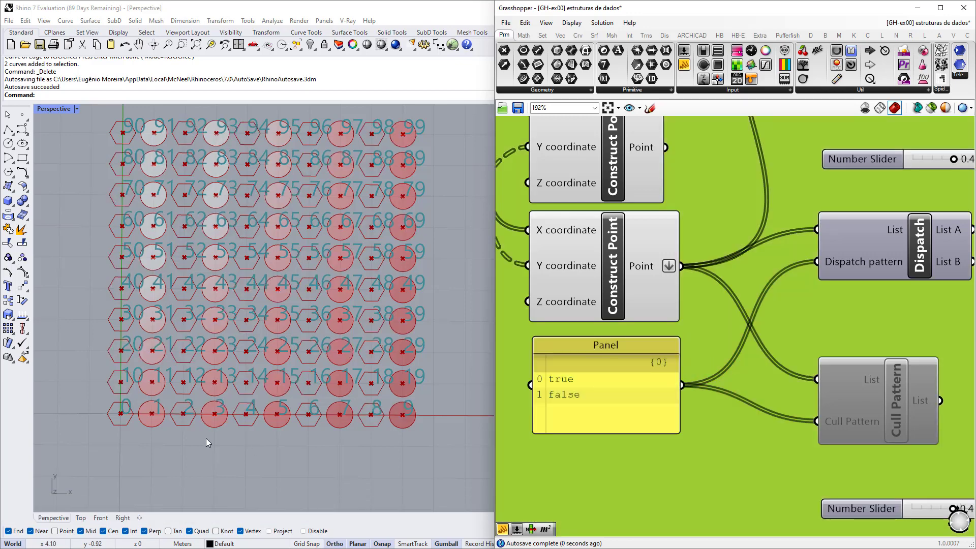
Add false as the third line of the true/false pattern panel
scroll(106, 419, "down", 3)
scroll(106, 420, "up", 3)
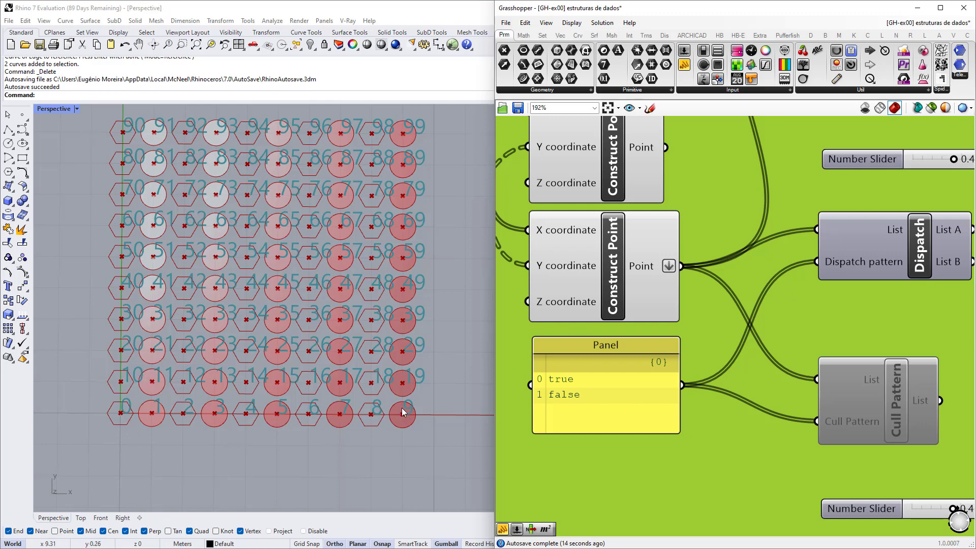
double_click(578, 392)
left_click(626, 356)
key("Return")
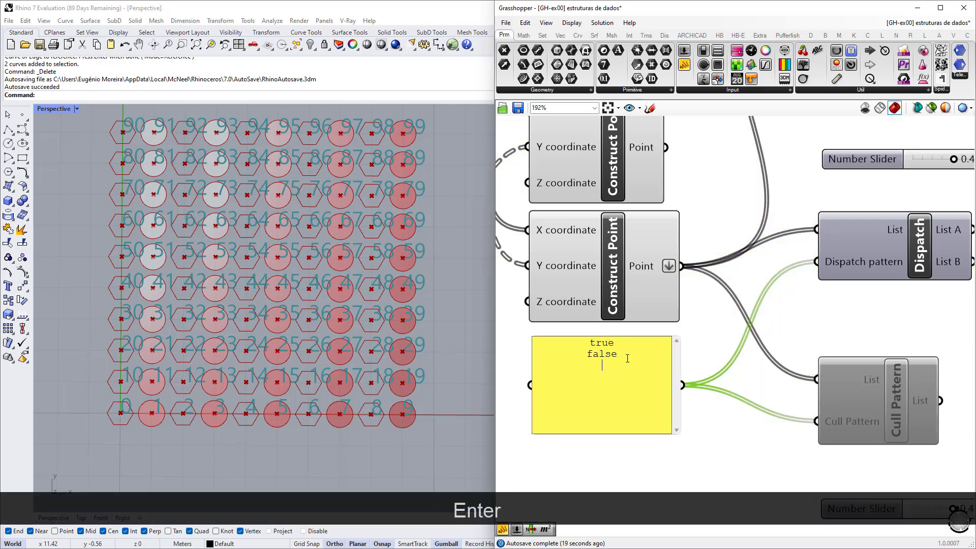
type("false")
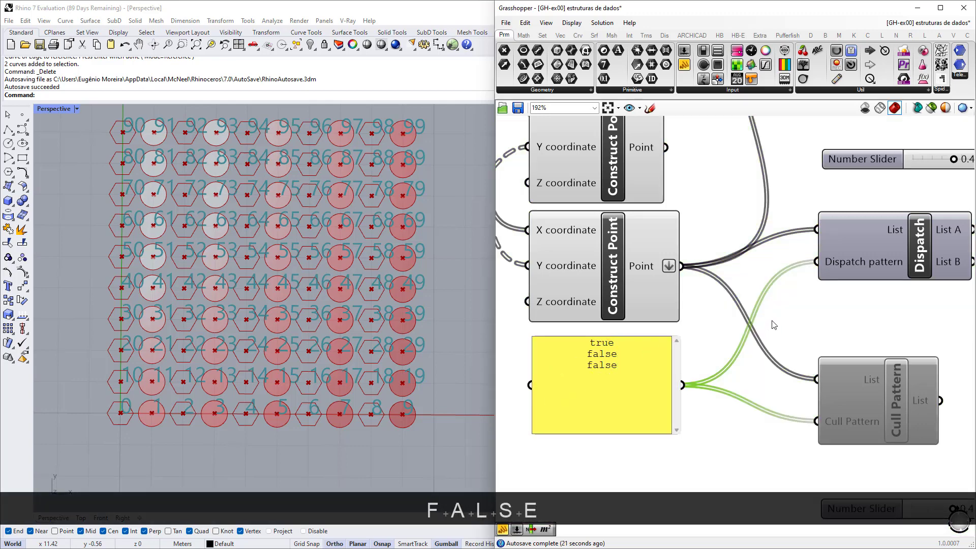
left_click(715, 349)
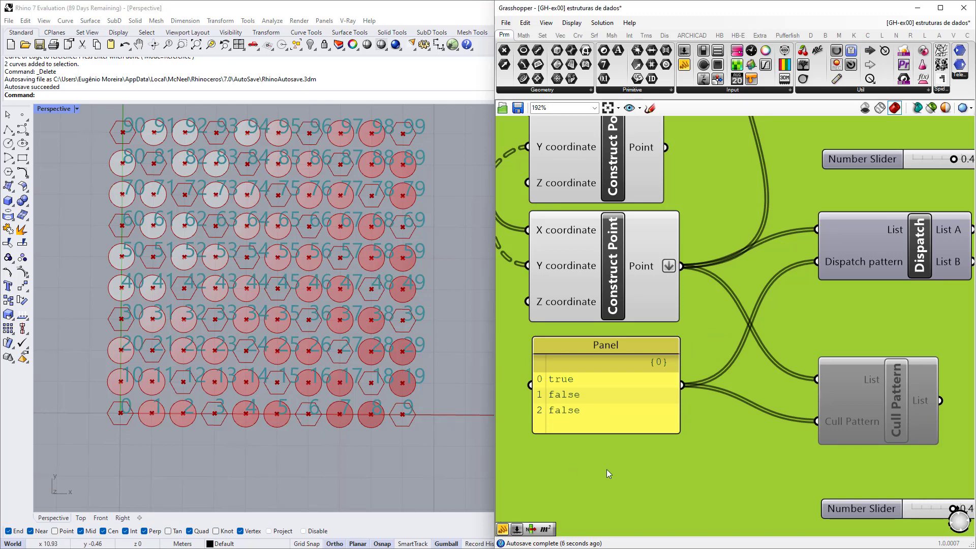
Add another false as the fourth line of the pattern panel and inspect the hexagons and circles on the grid
left_click(592, 411)
double_click(590, 408)
left_click(625, 373)
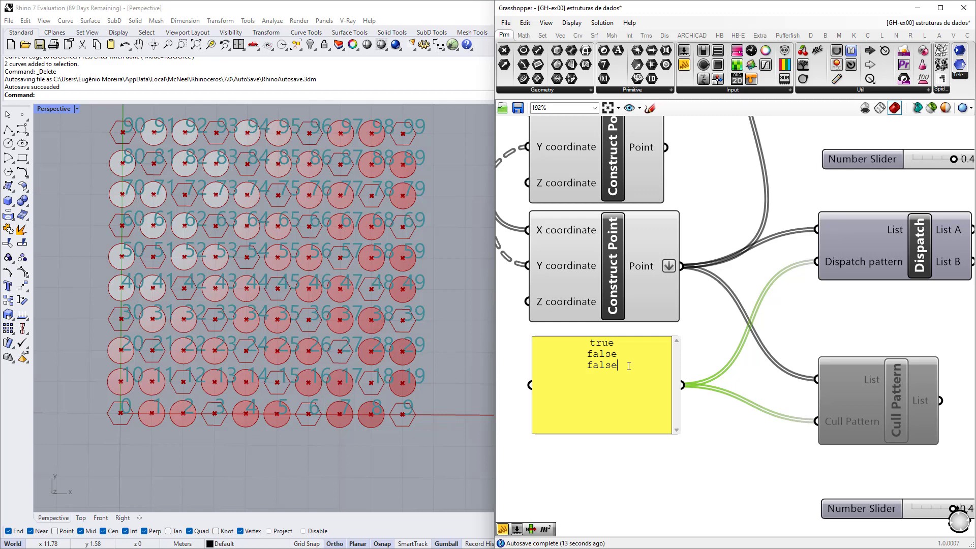
key("Return")
type("felse")
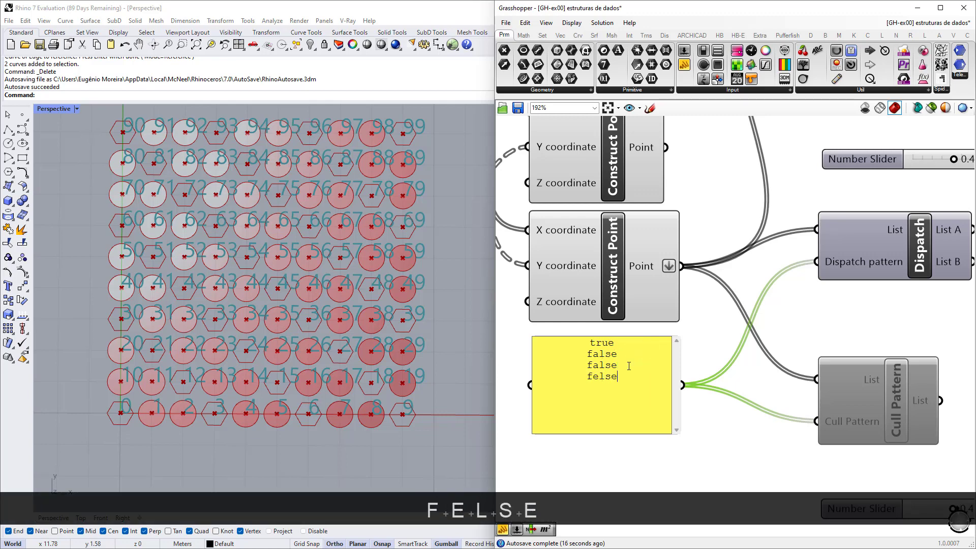
key("BackSpace")
key("BackSpace")
key("BackSpace")
key("BackSpace")
type("a;se")
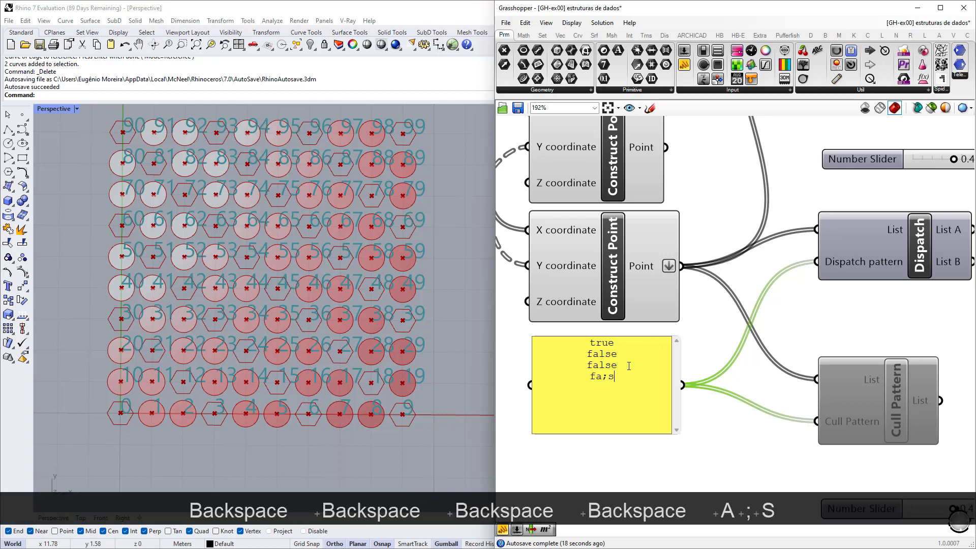
key("BackSpace")
key("BackSpace")
key("BackSpace")
type("lse")
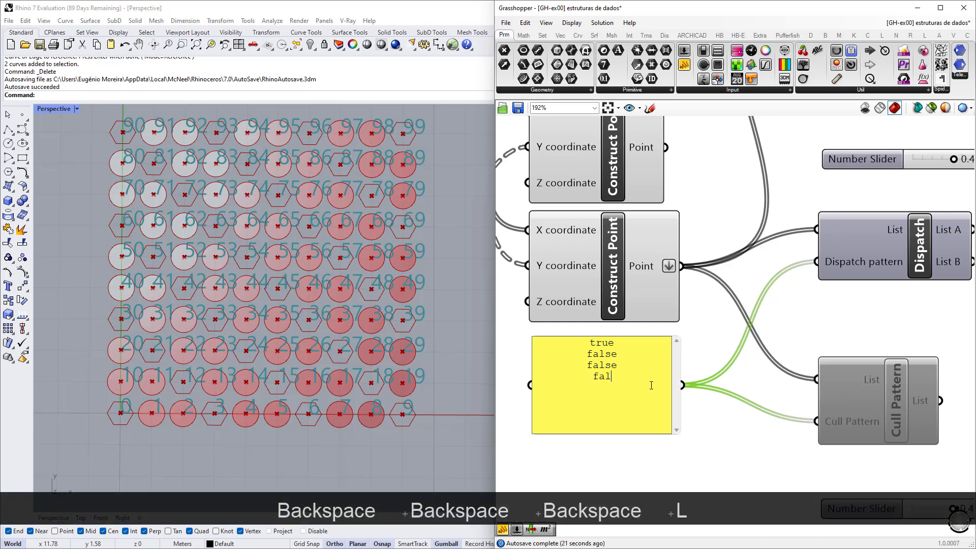
left_click(717, 428)
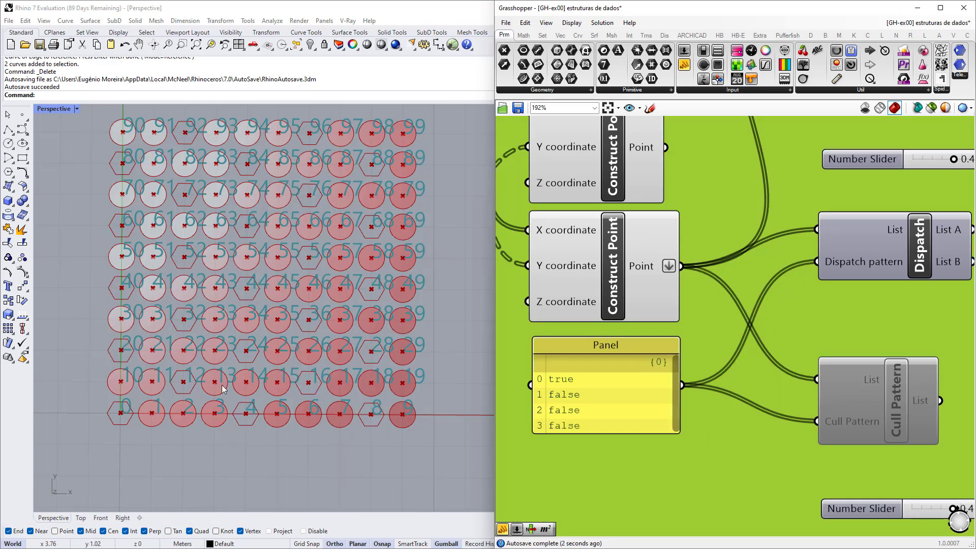
scroll(156, 402, "up", 3)
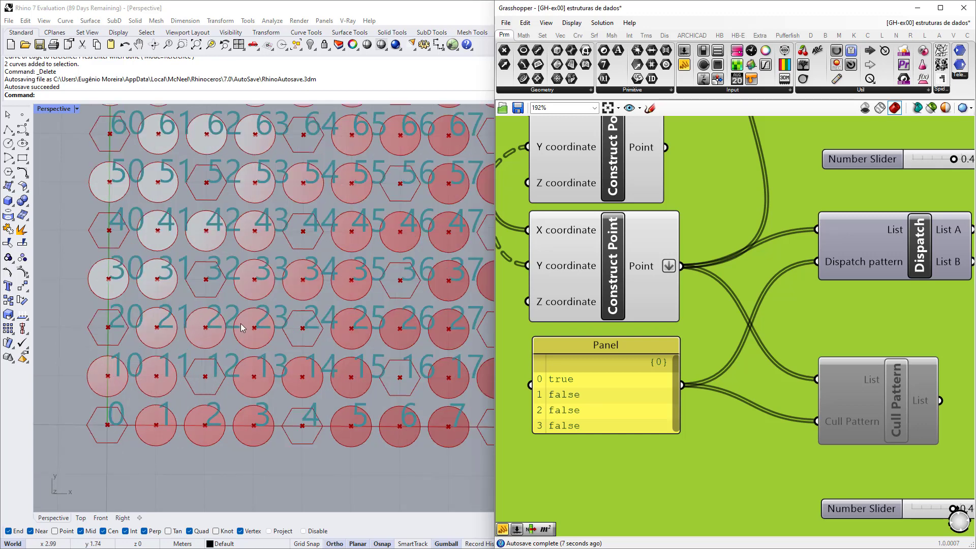
scroll(186, 418, "down", 2)
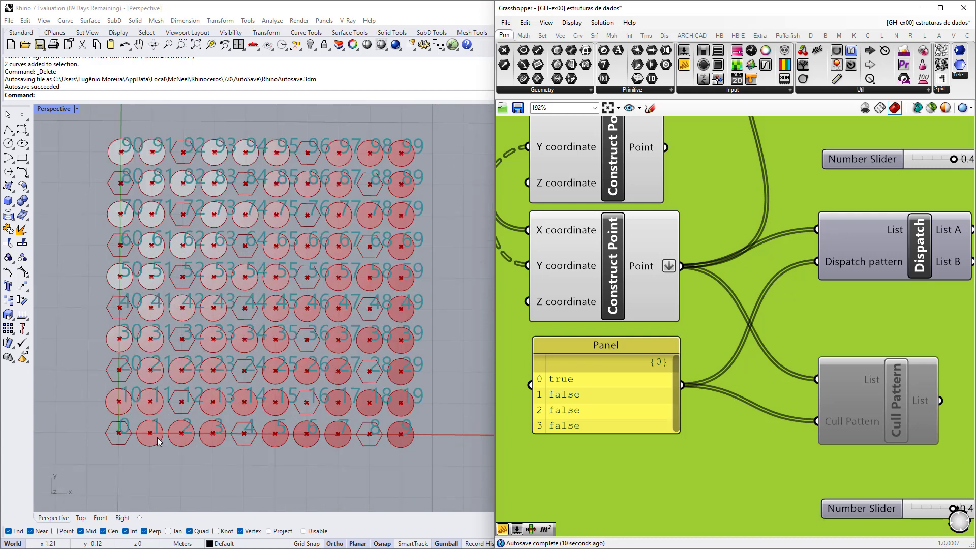
Select the whole exercise 04 group and disable its components
scroll(584, 349, "down", 5)
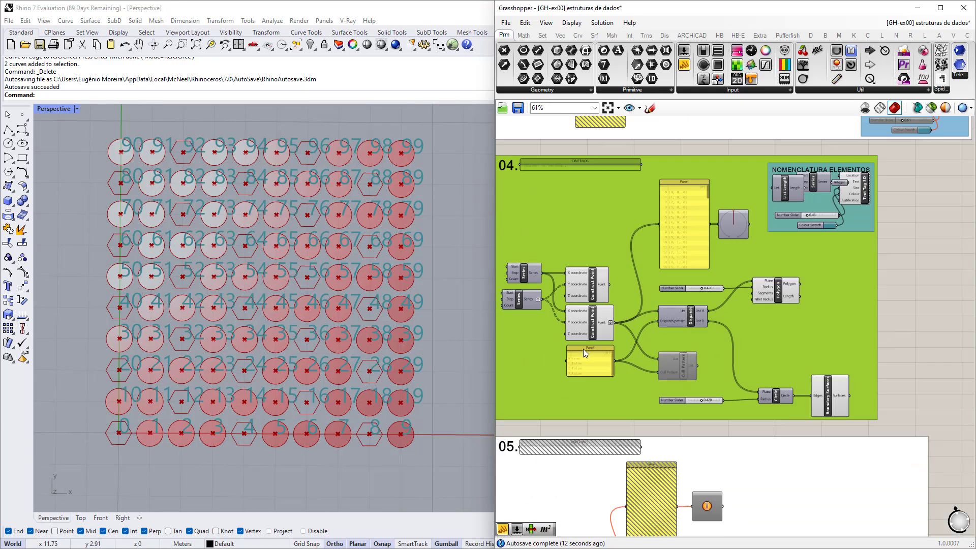
scroll(597, 386, "down", 2)
right_click_drag(652, 337, 698, 359)
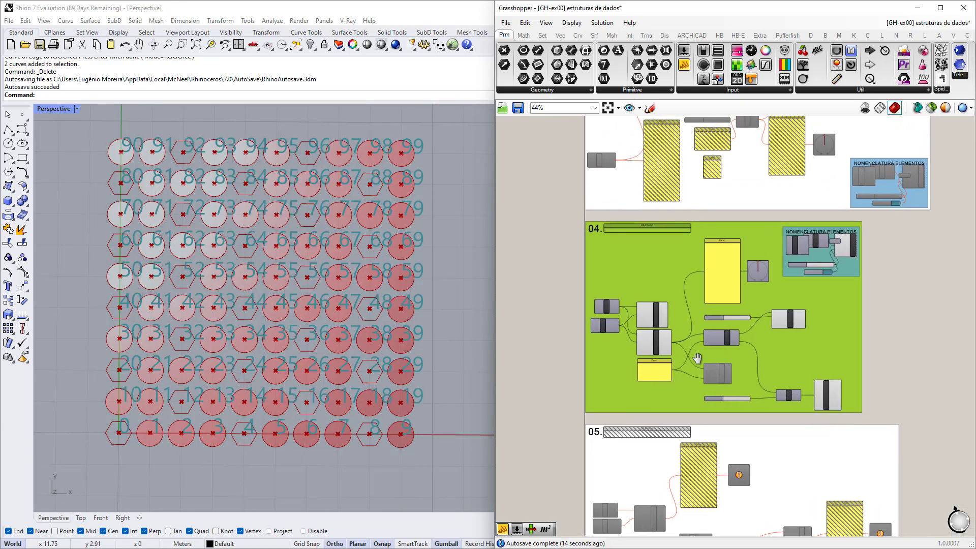
left_click_drag(868, 216, 540, 429)
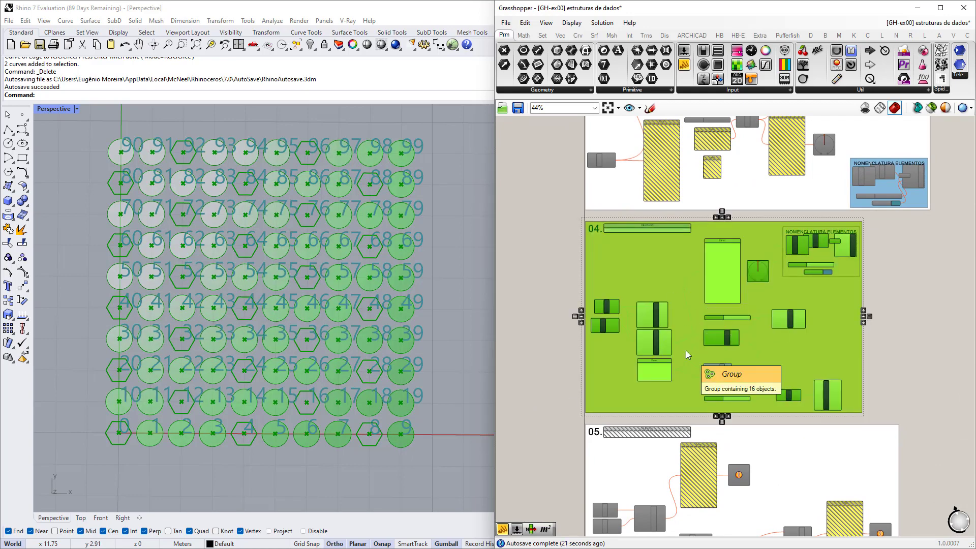
middle_click(935, 347)
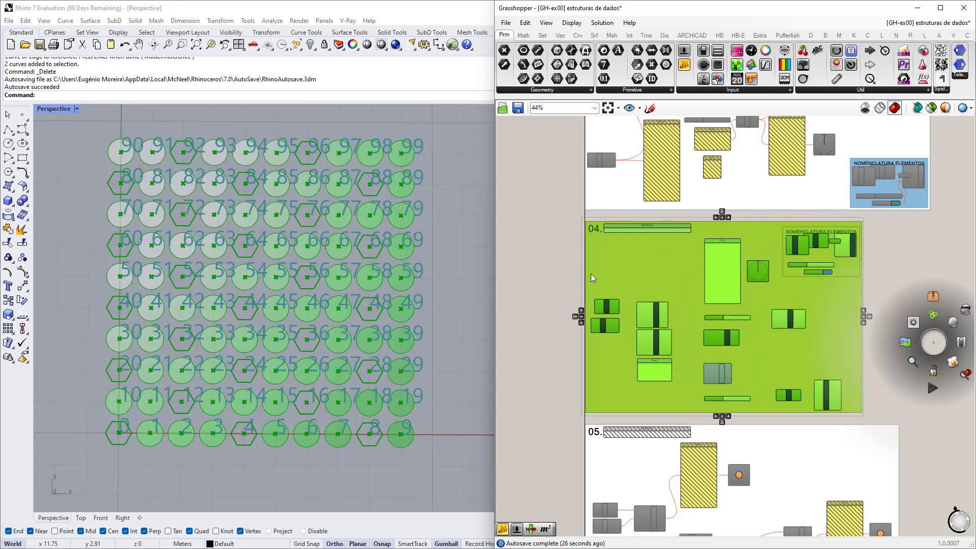
scroll(593, 278, "up", 1)
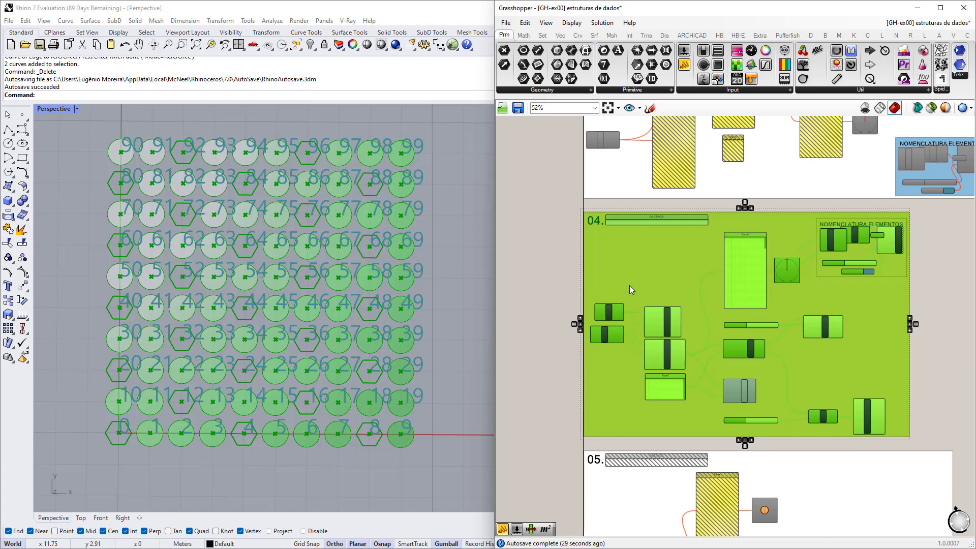
middle_click(629, 288)
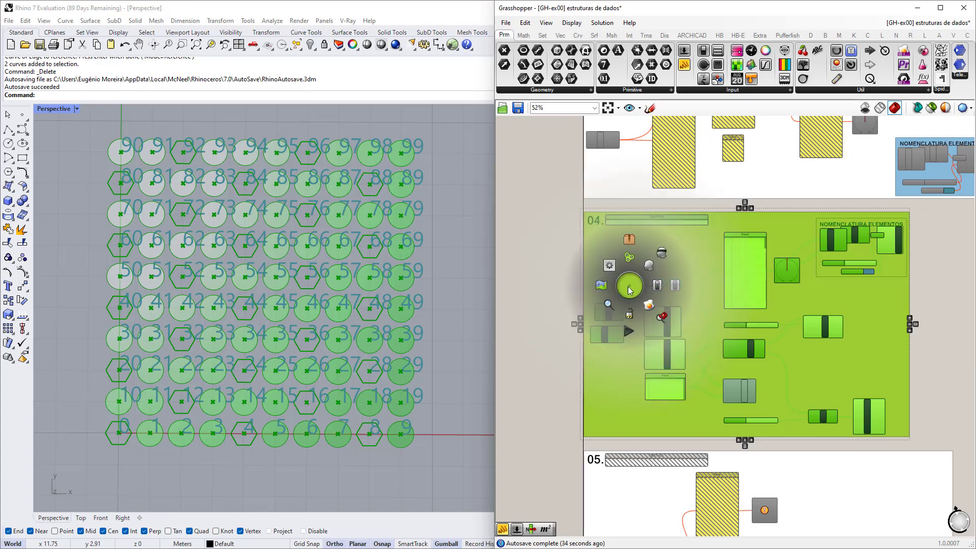
left_click(676, 291)
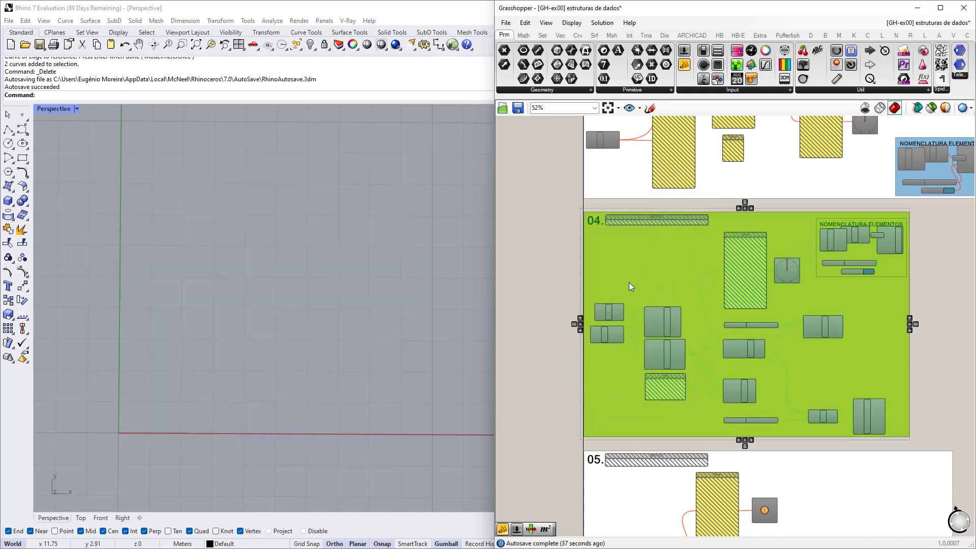
Select the whole exercise 05 group and enable its components
scroll(585, 285, "down", 3)
right_click_drag(564, 390, 555, 280)
left_click_drag(562, 256, 819, 403)
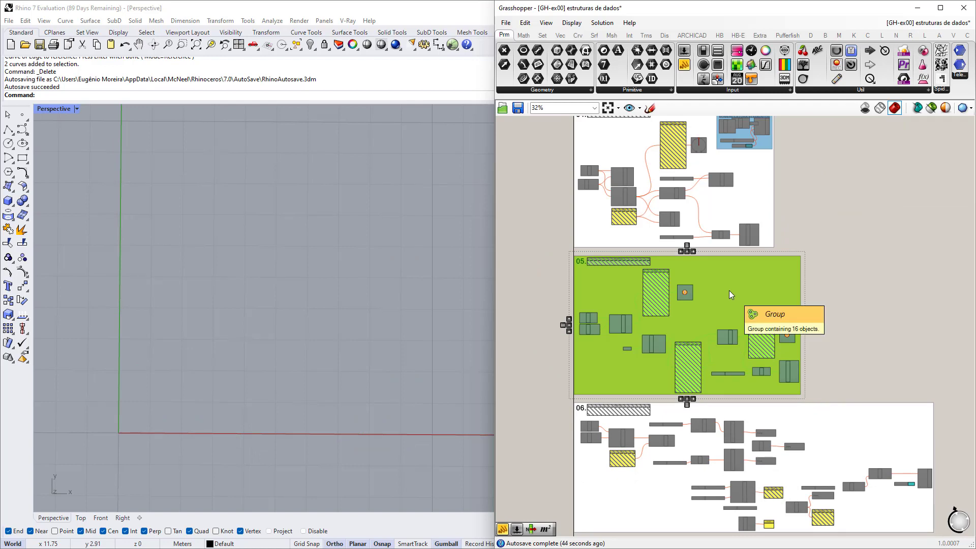
scroll(729, 291, "down", 1)
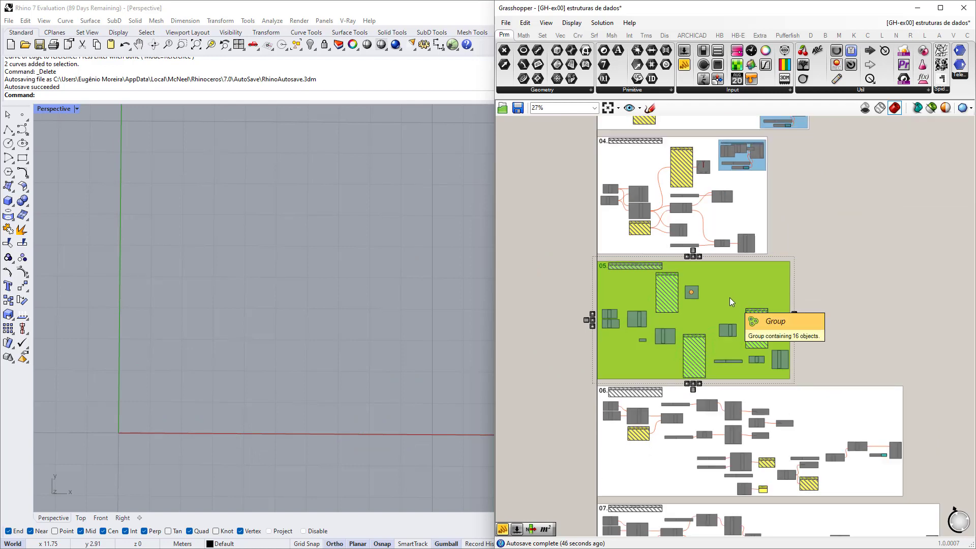
middle_click(729, 295)
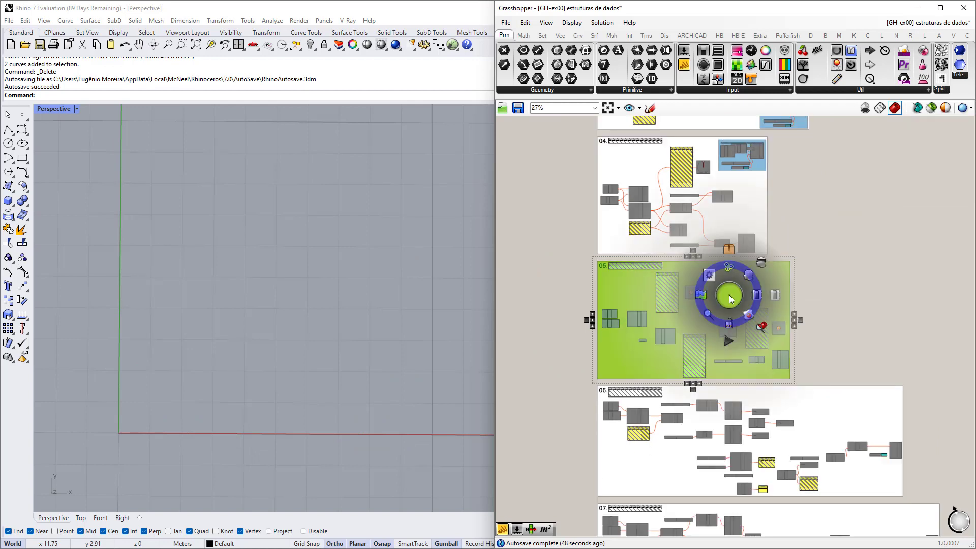
left_click(771, 296)
left_click(887, 318)
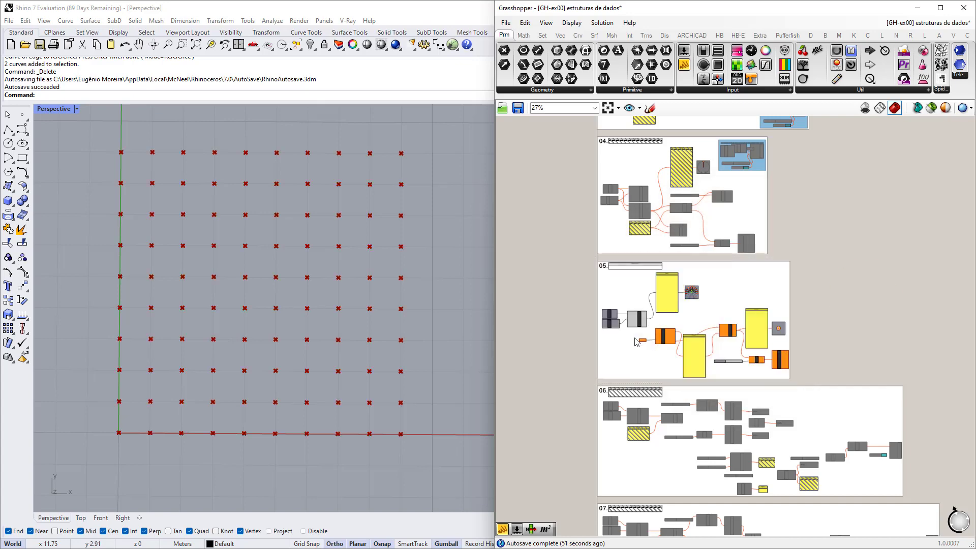
Examine exercise 05's Series and Construct Point components, the grafted Series output and the point data panel
scroll(637, 342, "up", 5)
right_click_drag(616, 325, 673, 324)
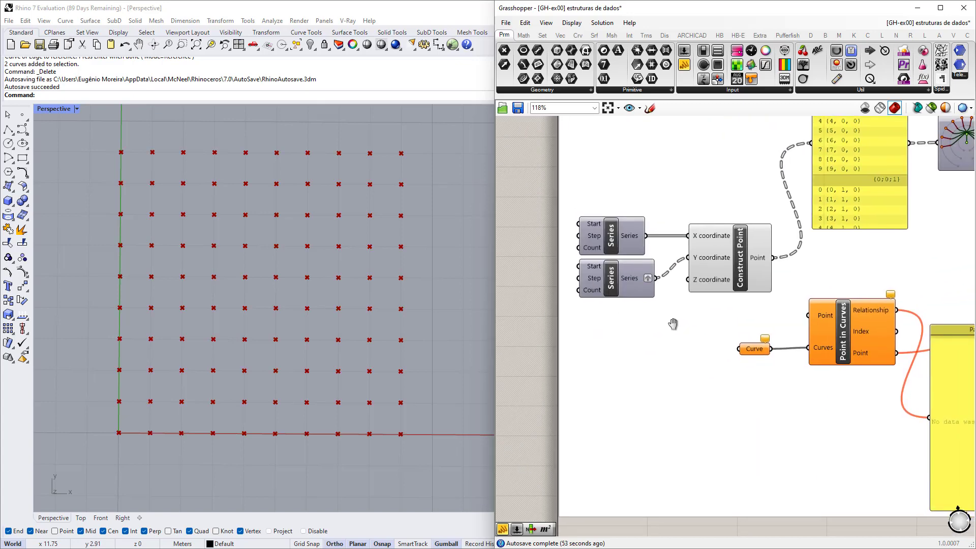
scroll(661, 335, "up", 3)
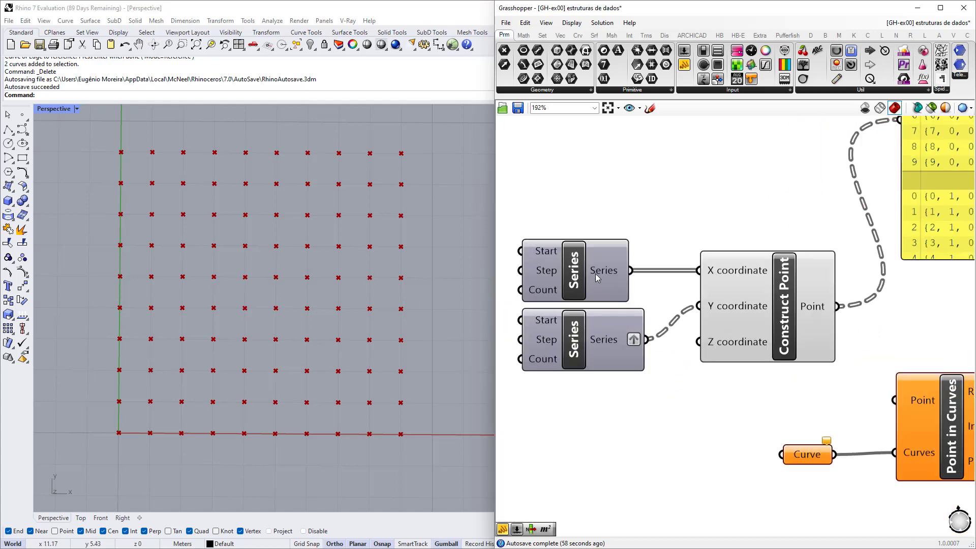
scroll(597, 277, "up", 2)
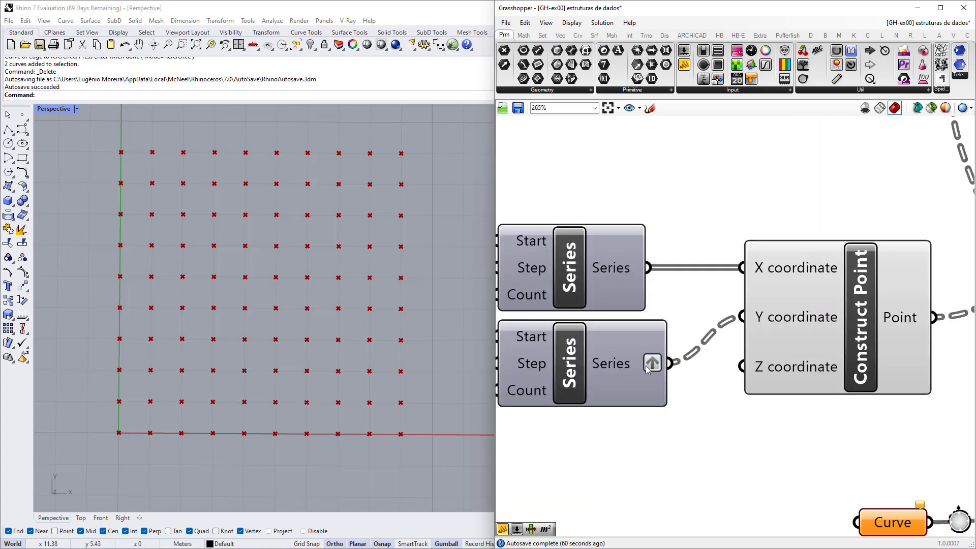
scroll(648, 367, "down", 4)
scroll(610, 350, "up", 1)
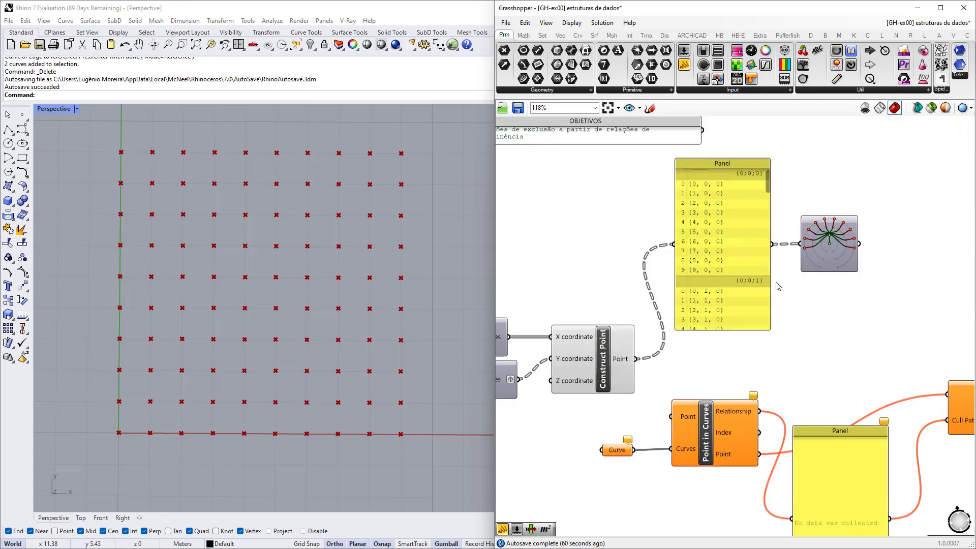
scroll(733, 267, "down", 2)
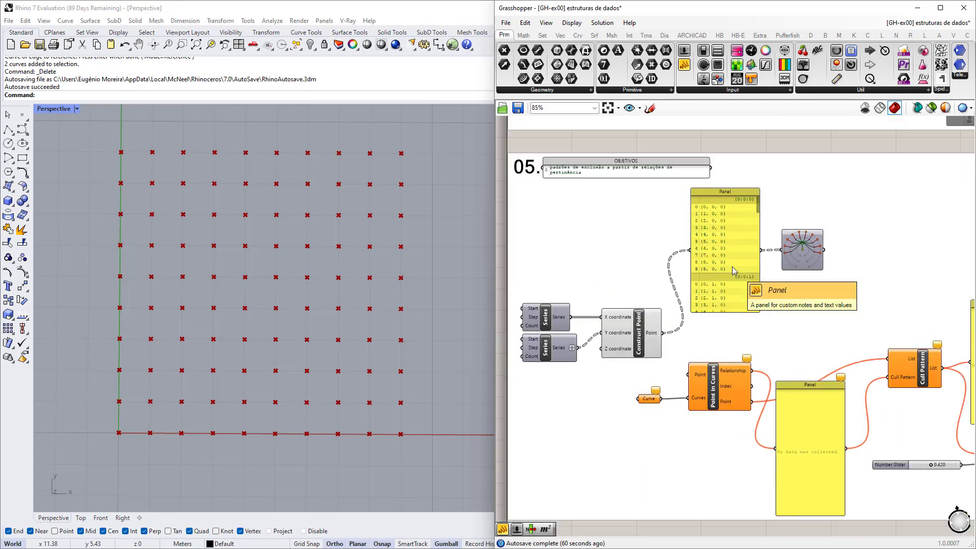
Examine exercise 05's Cull Pattern, Circle and Boundary Surfaces components and how they are wired together
right_click_drag(812, 342, 660, 293)
scroll(750, 316, "up", 1)
right_click_drag(747, 315, 666, 317)
scroll(686, 326, "up", 3)
right_click_drag(732, 348, 618, 261)
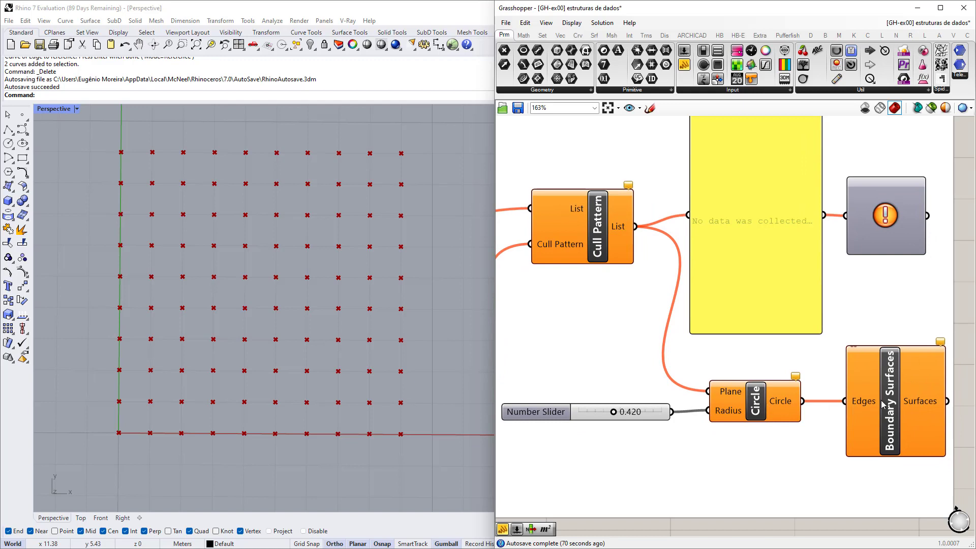
right_click_drag(579, 288, 692, 373)
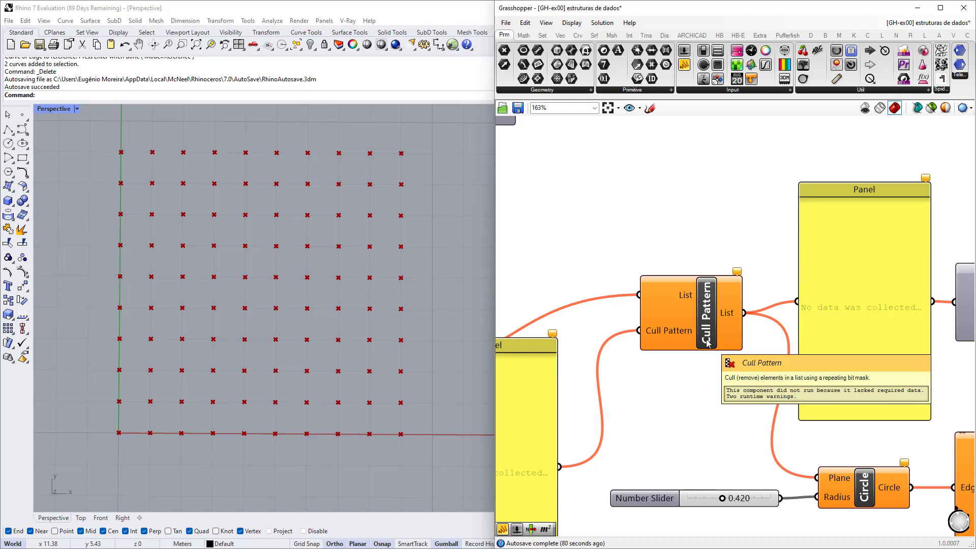
scroll(708, 343, "down", 3)
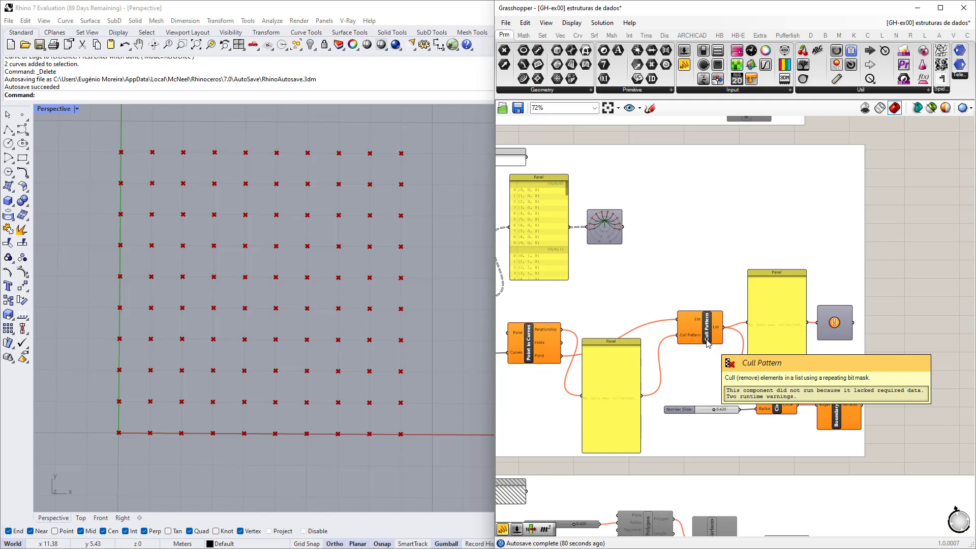
scroll(708, 344, "up", 3)
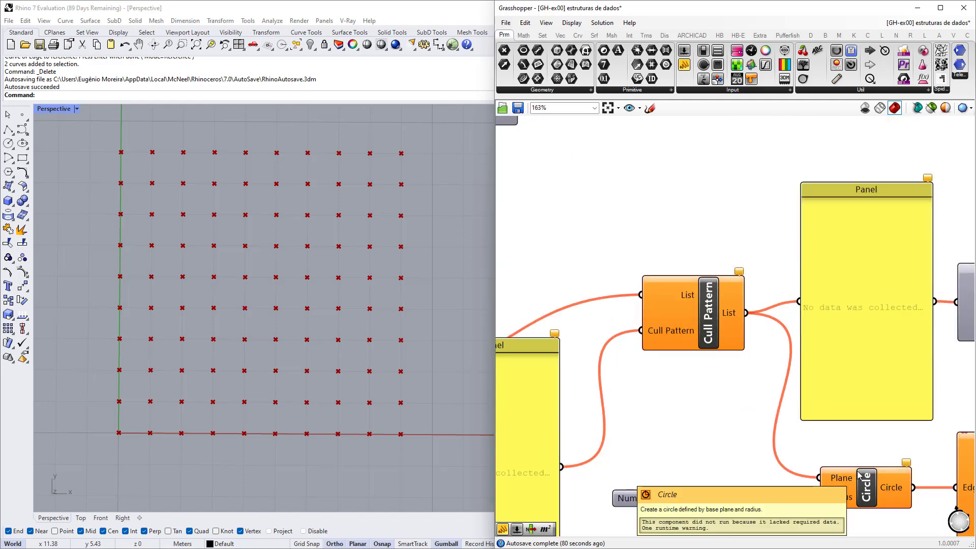
Examine the Point in Curves component's Point and Curves inputs and the Curve parameter wired to it
scroll(659, 315, "down", 2)
right_click_drag(634, 318, 726, 327)
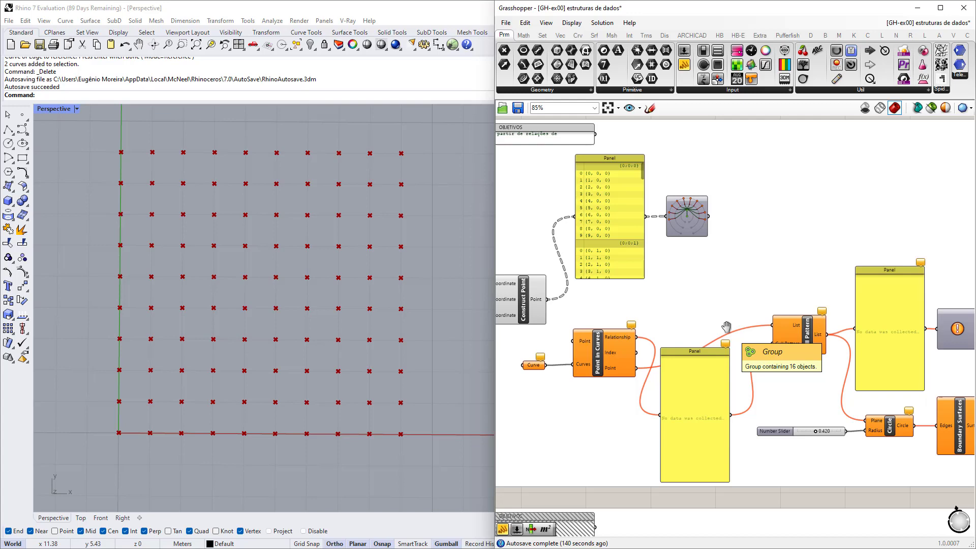
scroll(573, 386, "up", 5)
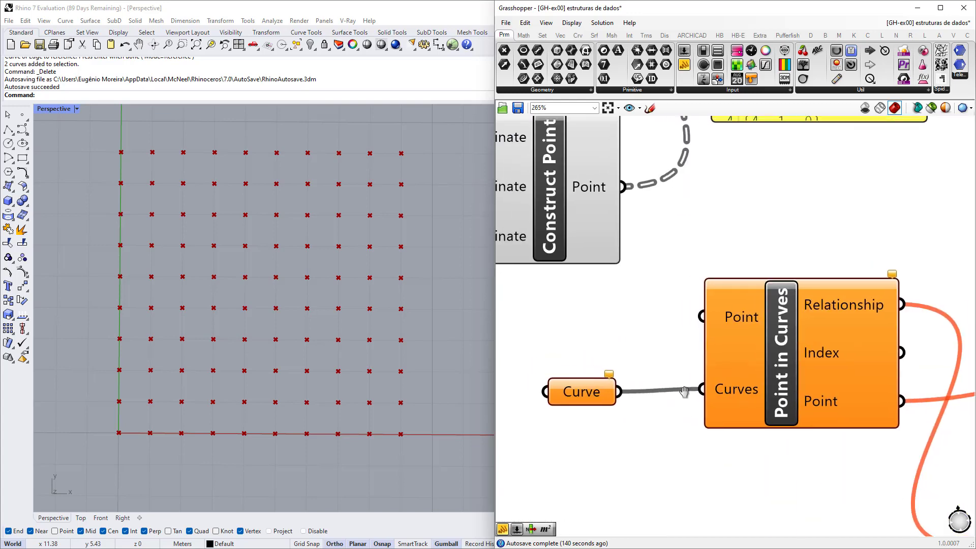
scroll(717, 370, "up", 1)
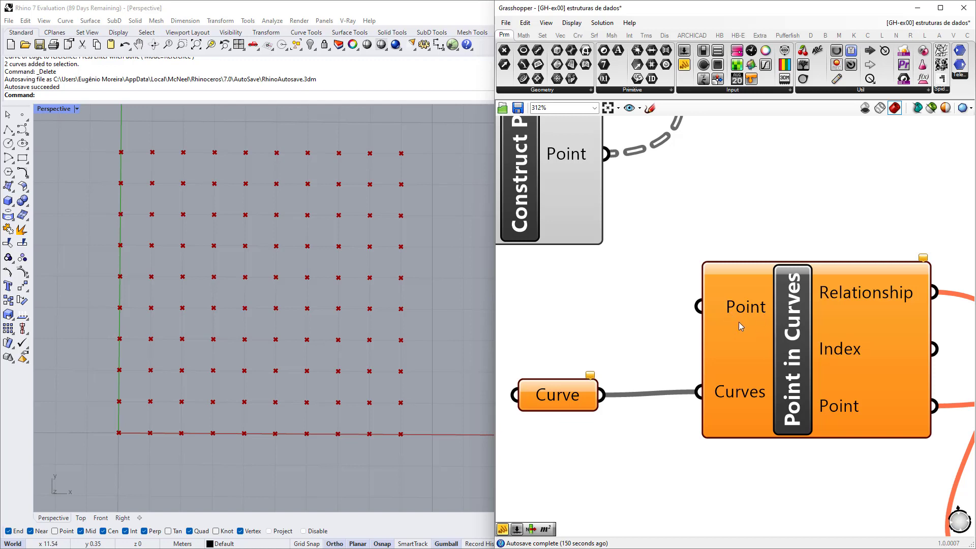
right_click_drag(762, 408, 805, 399)
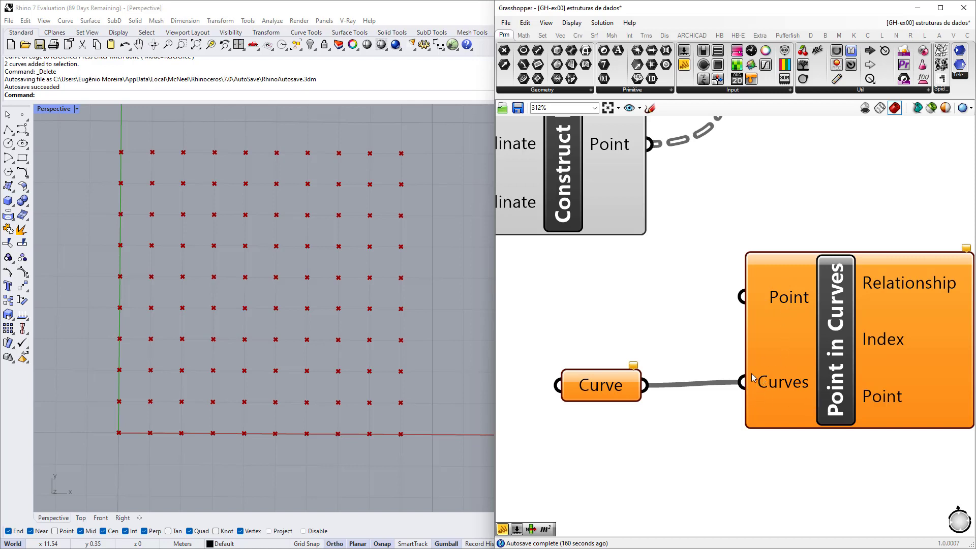
In Rhino, draw a rectangle enclosing the leftmost four columns of the grid's top five rows of points
right_click_drag(804, 345, 660, 347)
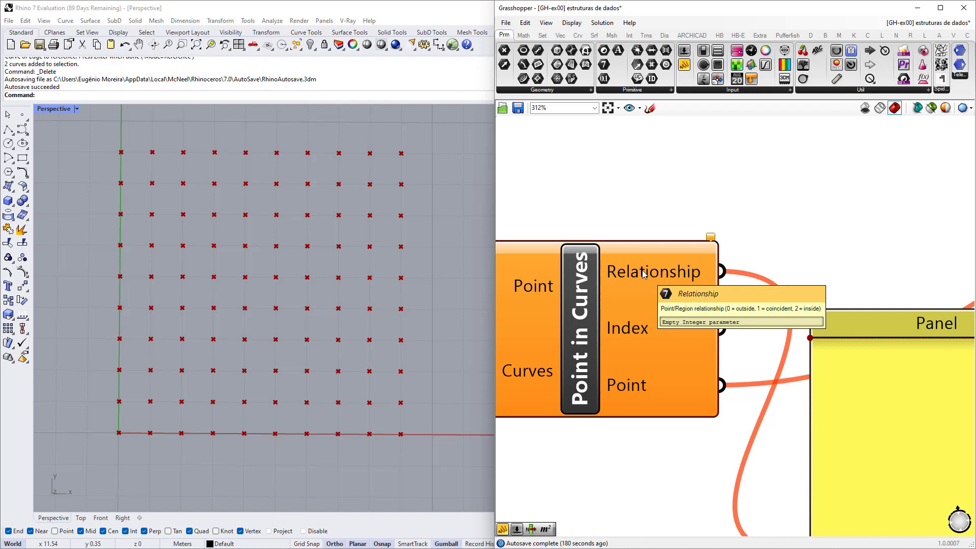
scroll(643, 275, "down", 5)
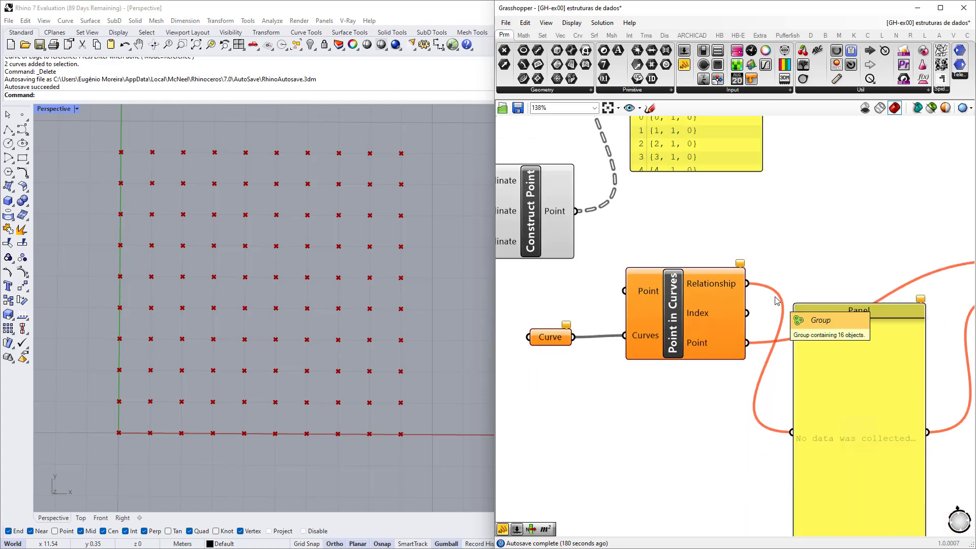
right_click_drag(643, 262, 727, 274)
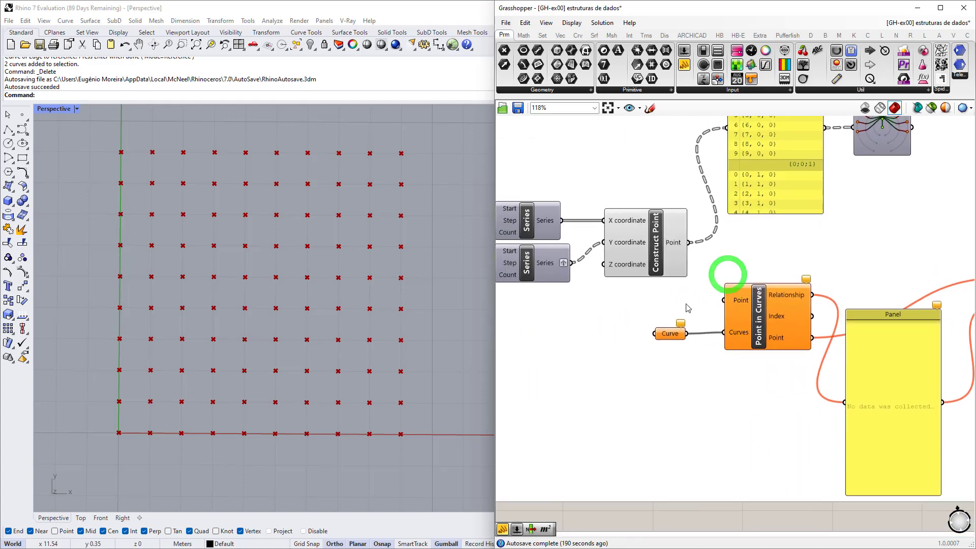
scroll(665, 338, "up", 4)
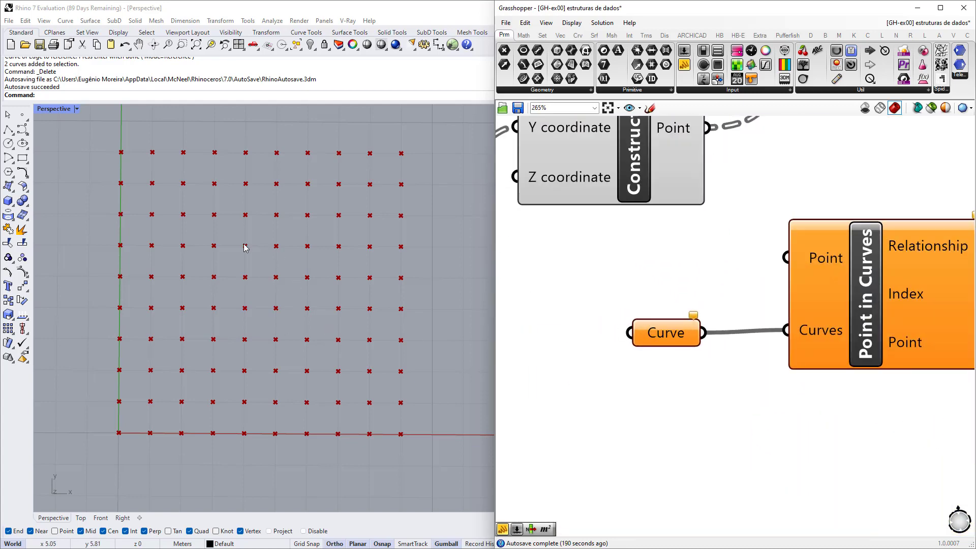
left_click(24, 161)
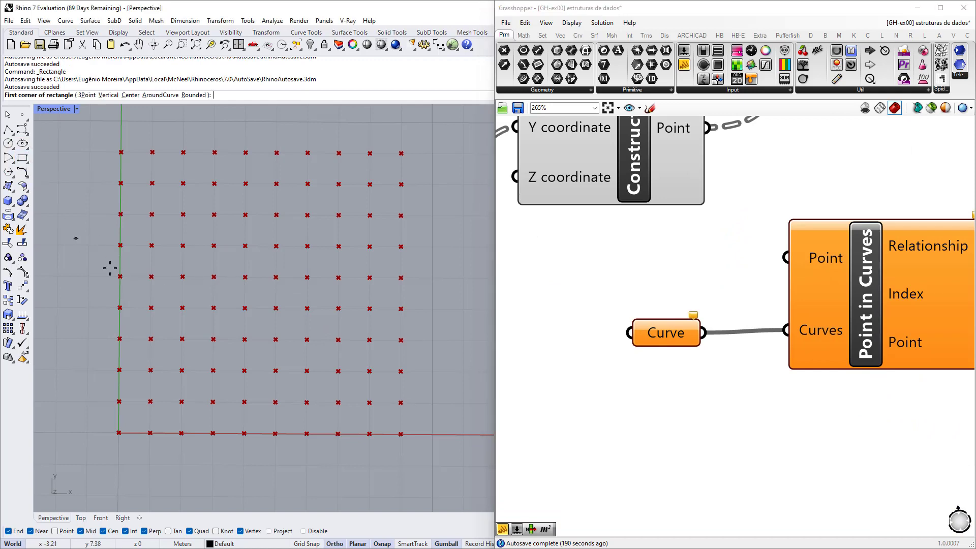
left_click(94, 140)
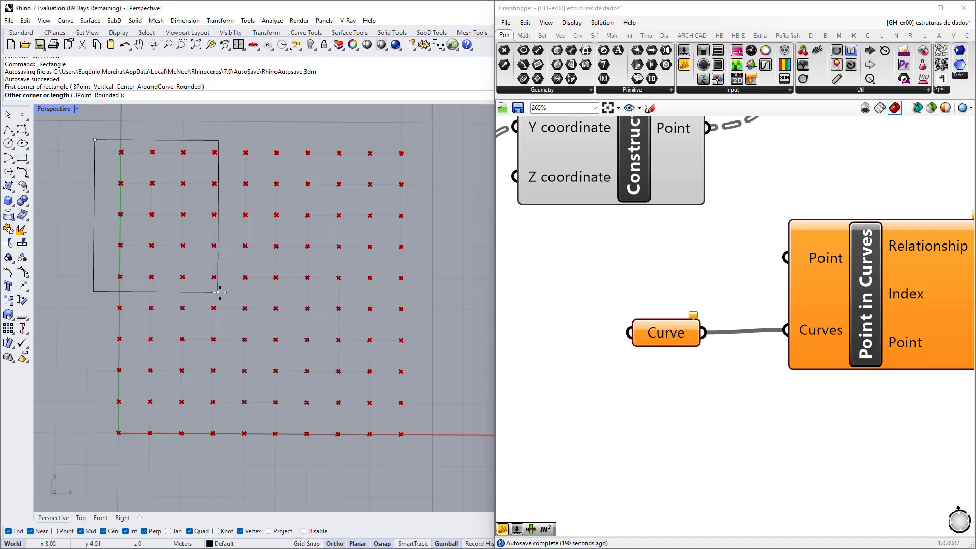
left_click(235, 290)
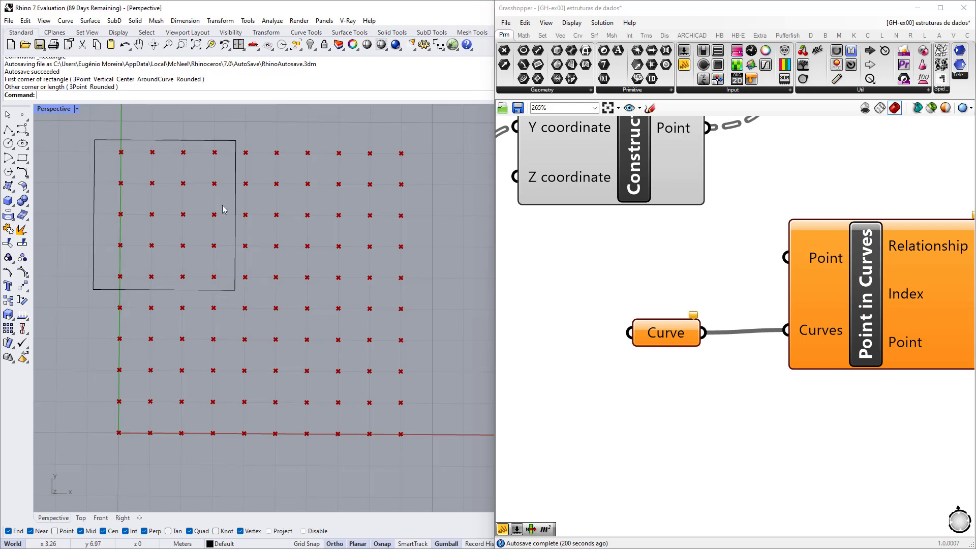
Reference the drawn rectangle as the single curve of the Curve parameter feeding Point in Curves
right_click(672, 337)
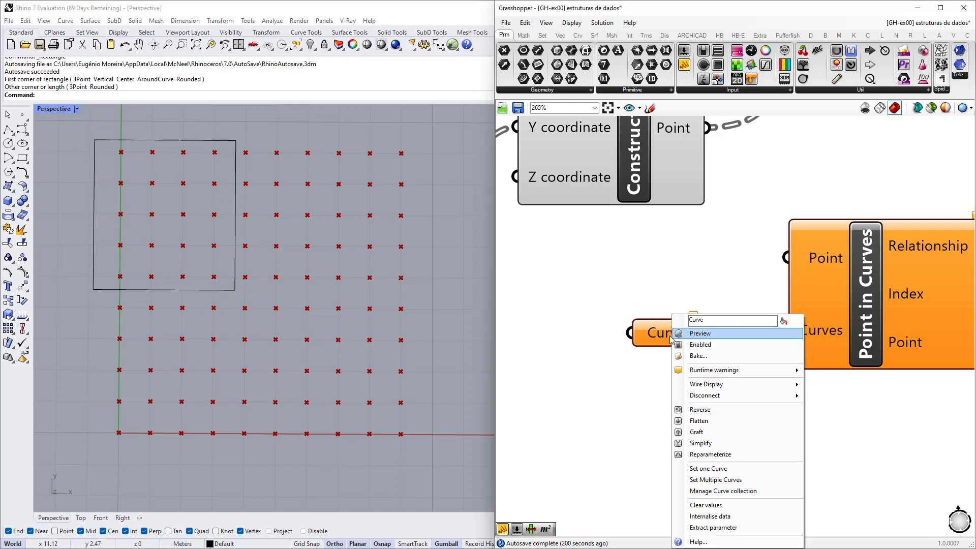
left_click(712, 470)
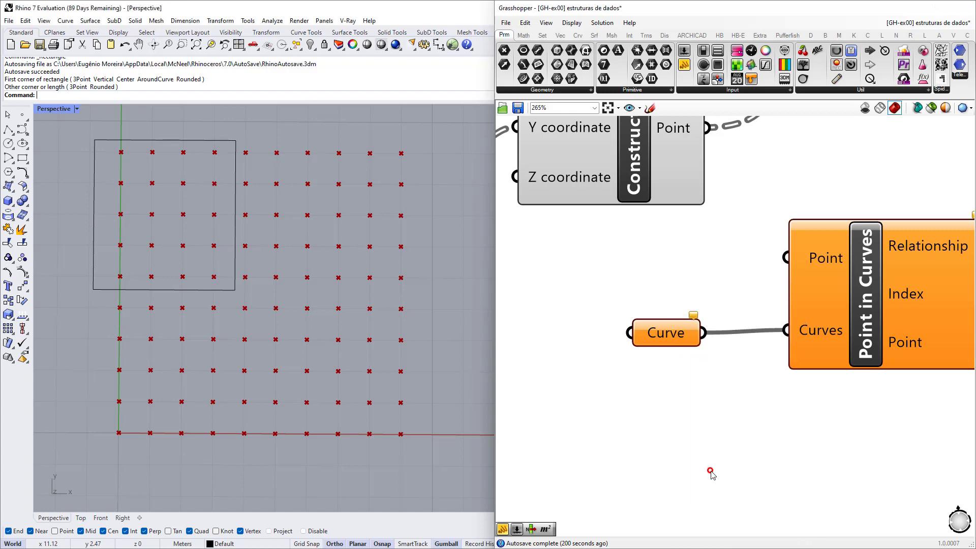
left_click(208, 291)
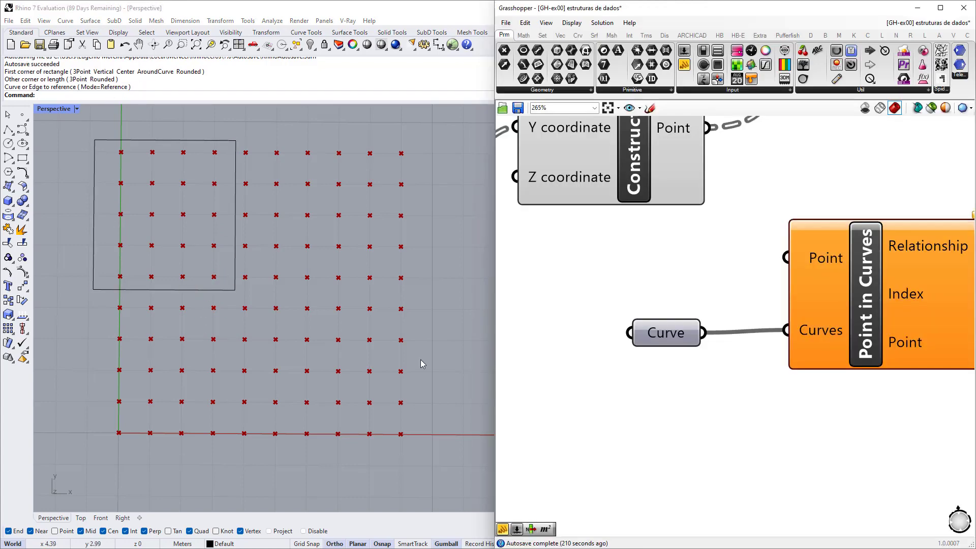
Connect the Construct Point component's Point output to the Point input of Point in Curves
scroll(627, 349, "down", 3)
right_click_drag(624, 281, 703, 344)
scroll(773, 350, "up", 3)
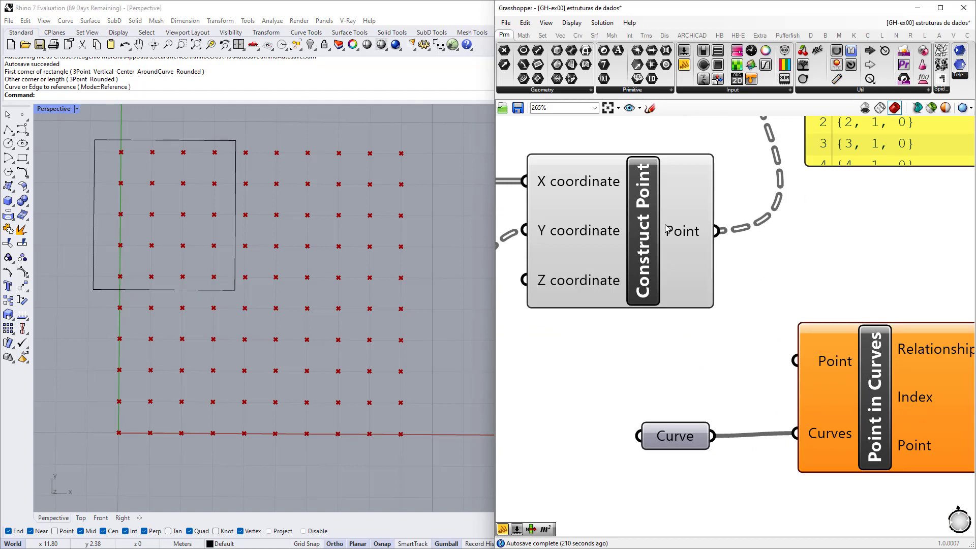
left_click_drag(714, 232, 778, 371)
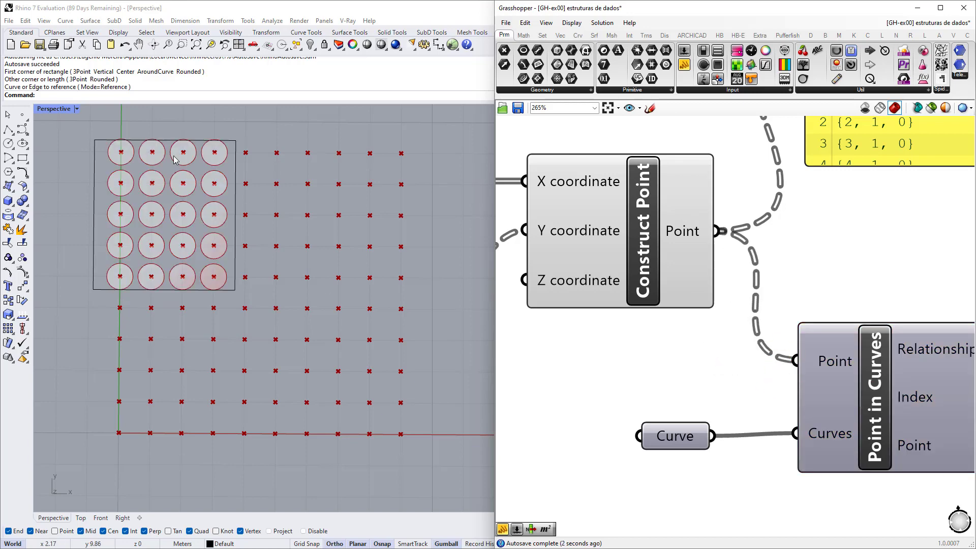
Examine the Point in Curves Relationship output, tracing it from Construct Point and reading its panel through branch {0;0;5}
scroll(715, 386, "down", 3)
right_click_drag(775, 359, 689, 343)
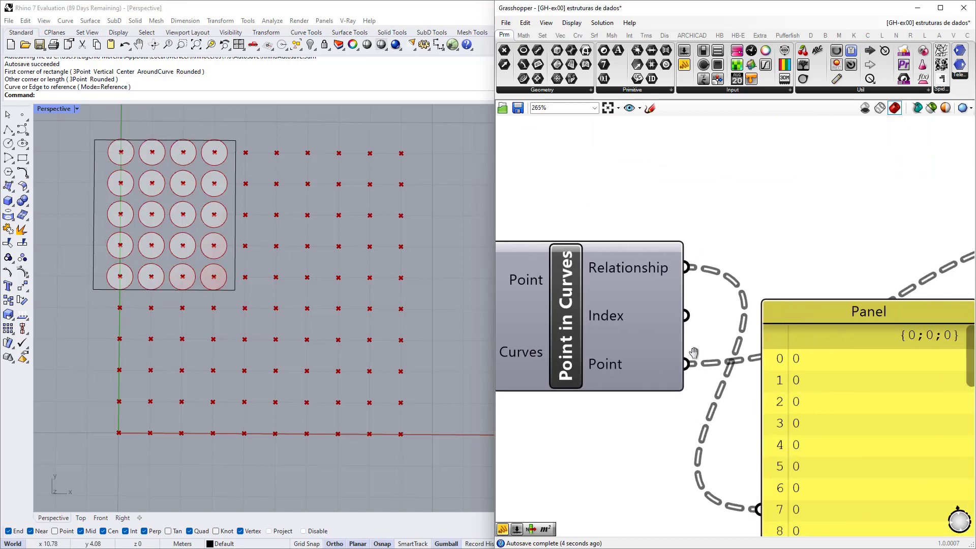
mouse_move(623, 296)
scroll(623, 296, "up", 6)
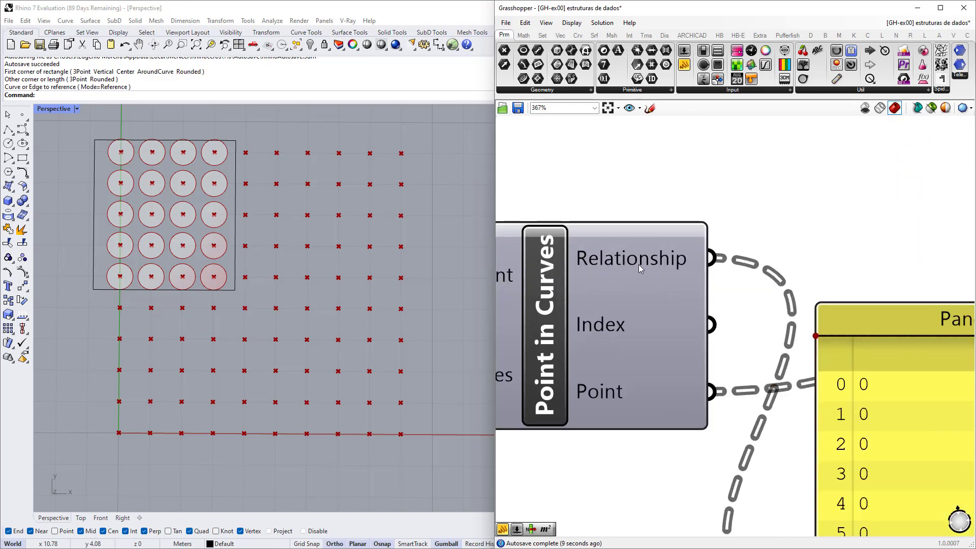
scroll(639, 268, "down", 5)
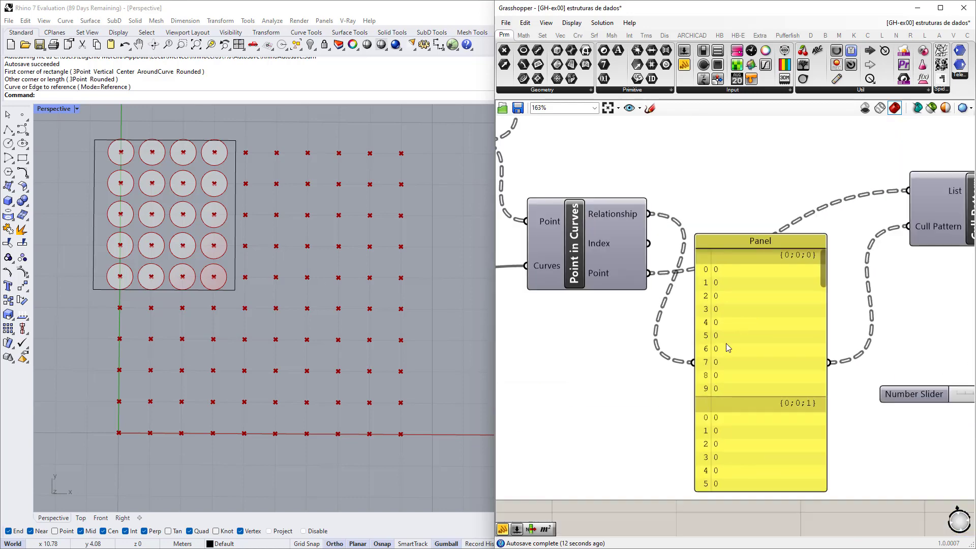
right_click_drag(726, 344, 732, 314)
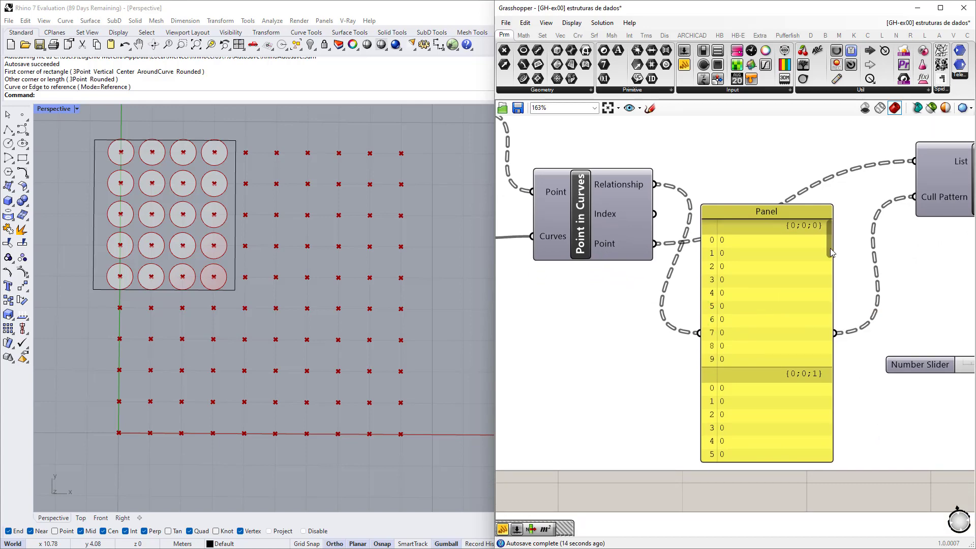
scroll(800, 306, "down", 3)
scroll(807, 298, "up", 4)
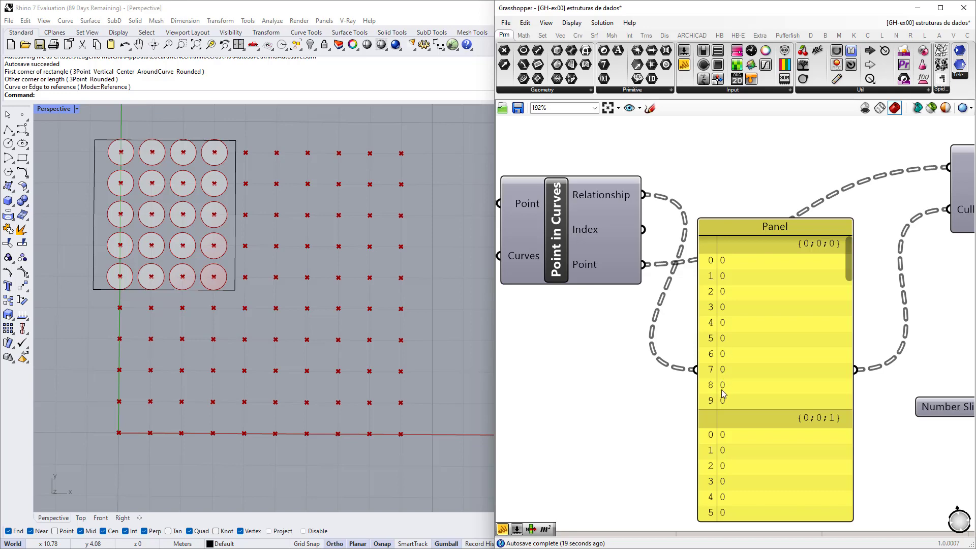
scroll(686, 275, "down", 3)
scroll(639, 242, "up", 3)
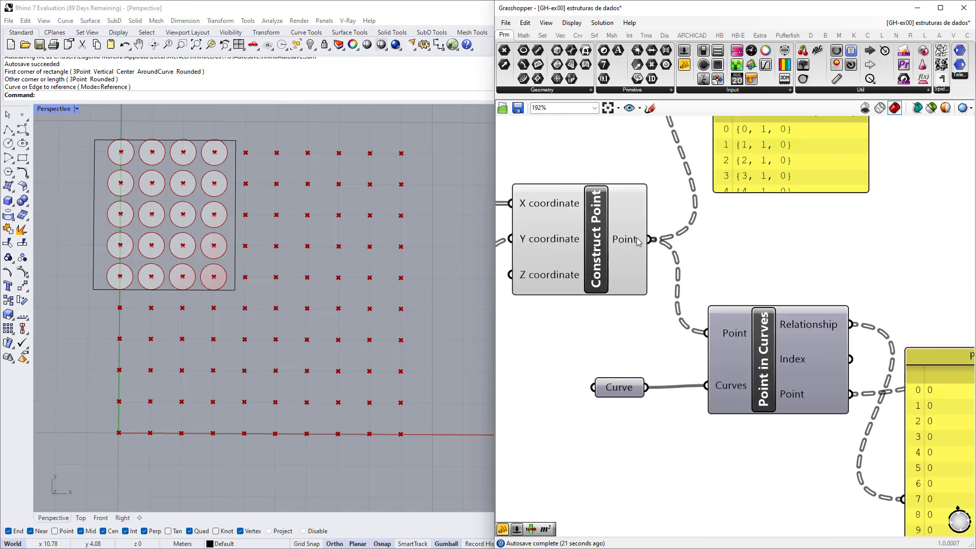
scroll(639, 242, "down", 3)
scroll(736, 231, "up", 3)
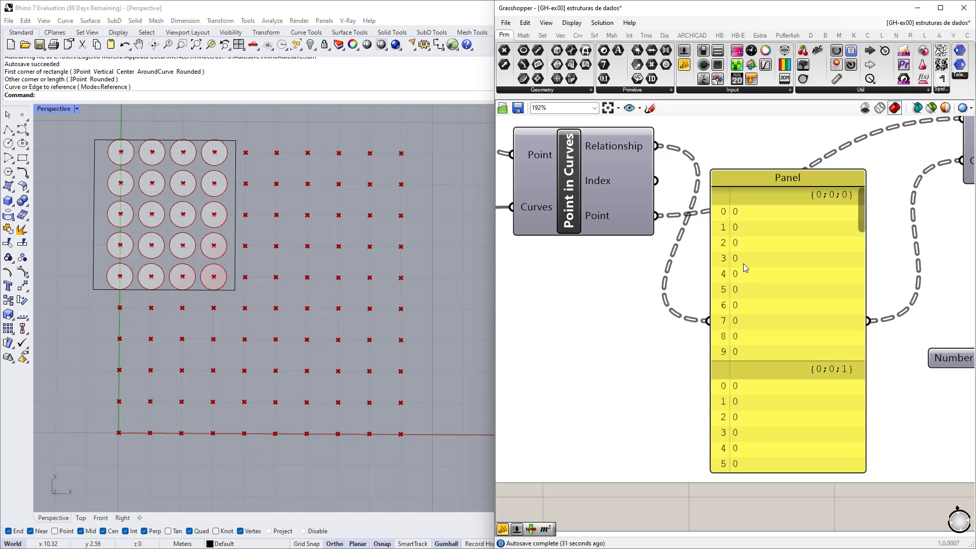
left_click_drag(862, 223, 871, 351)
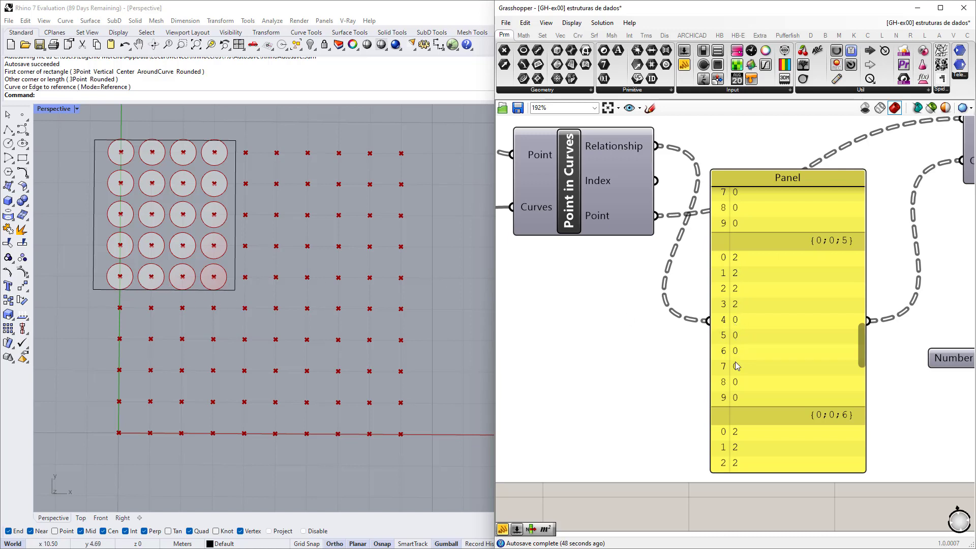
Examine the Cull Pattern component's pattern input and compare it with the Relationship values in the panel
right_click_drag(749, 336, 699, 375)
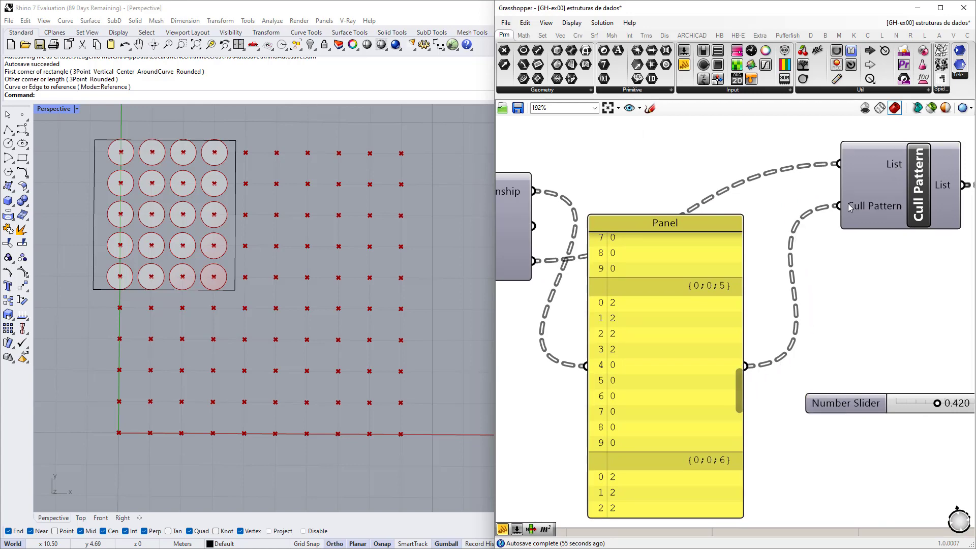
scroll(850, 209, "up", 3)
mouse_move(744, 234)
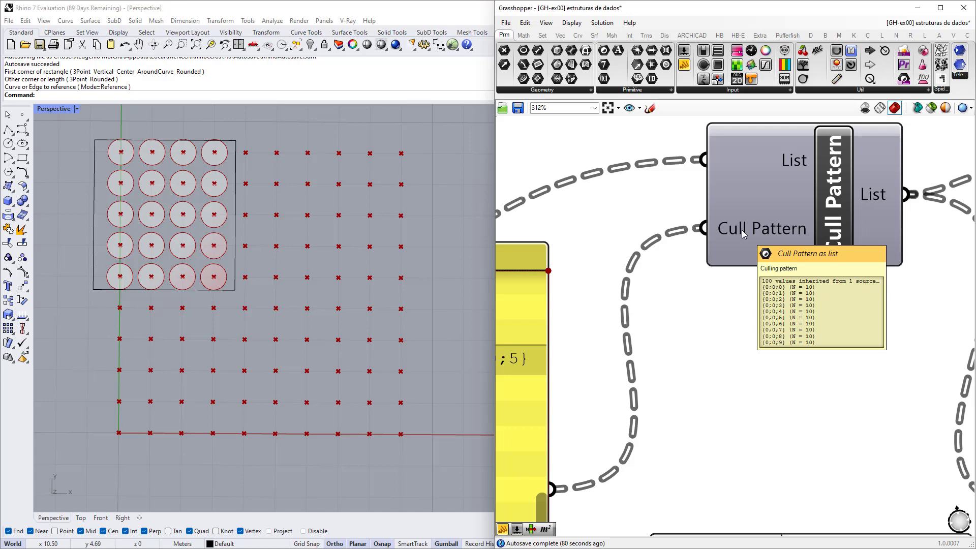
scroll(743, 234, "down", 3)
scroll(610, 331, "up", 2)
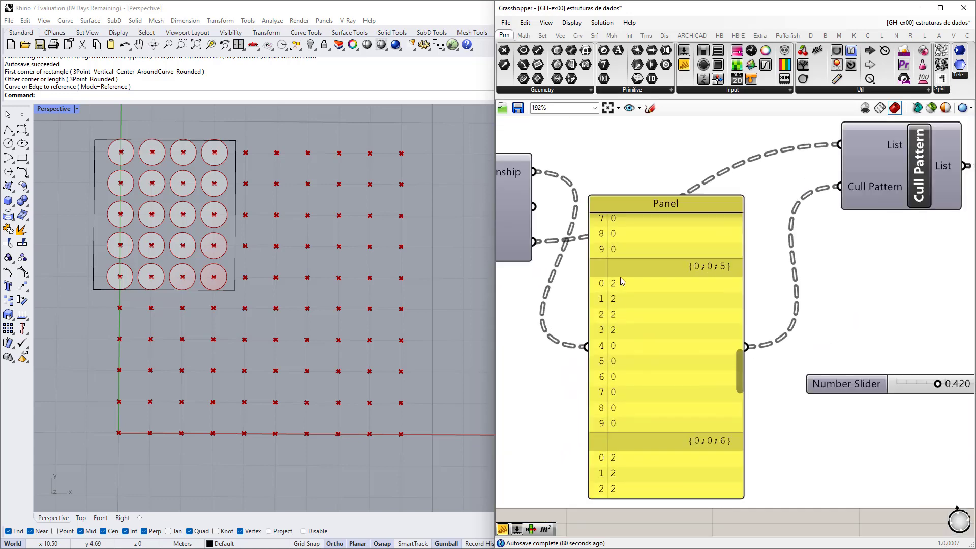
scroll(190, 250, "down", 4)
scroll(188, 228, "up", 4)
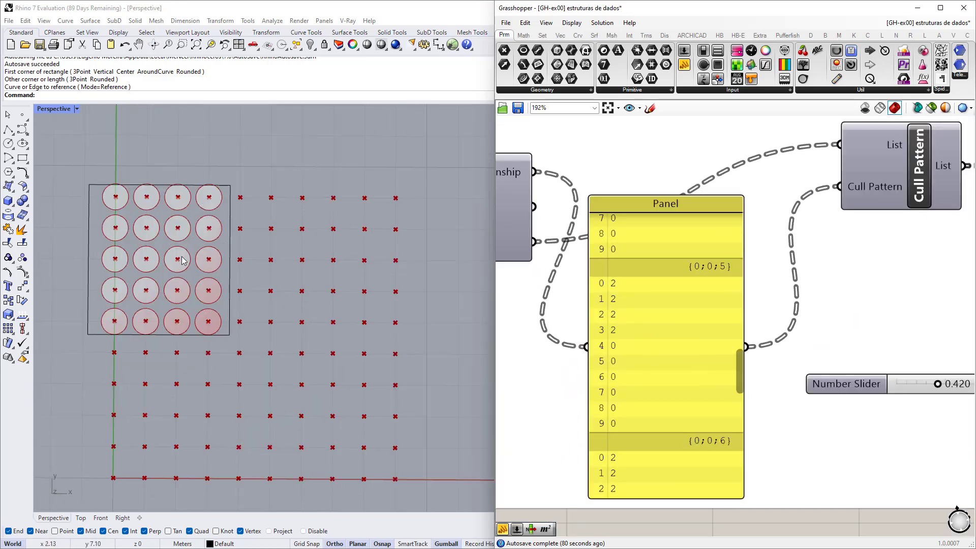
Move the rectangle to several places over the point grid, ending around the leftmost four columns of the top four rows
left_click(229, 246)
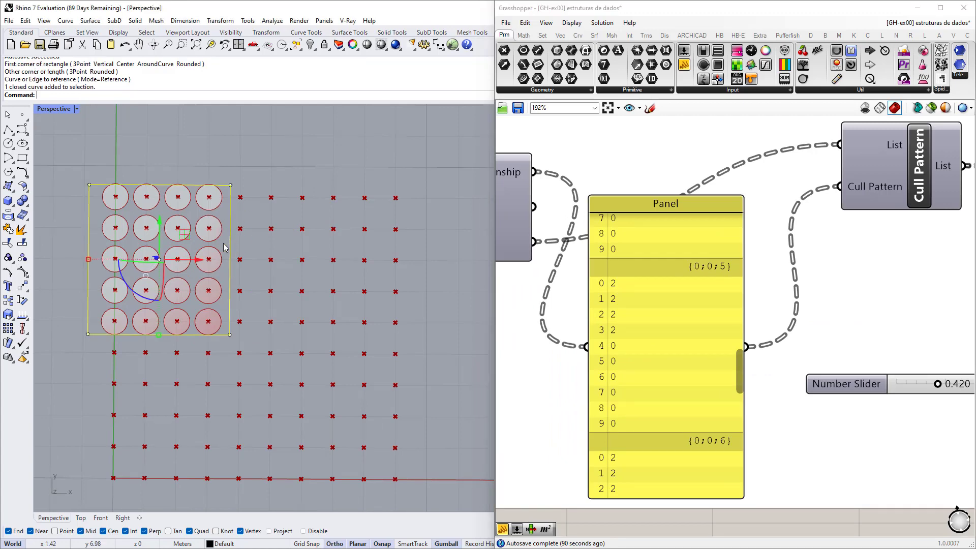
left_click_drag(189, 234, 326, 253)
left_click_drag(325, 252, 427, 358)
left_click_drag(427, 358, 435, 263)
left_click_drag(435, 263, 303, 286)
left_click_drag(303, 286, 408, 371)
left_click_drag(409, 371, 168, 193)
scroll(673, 337, "down", 2)
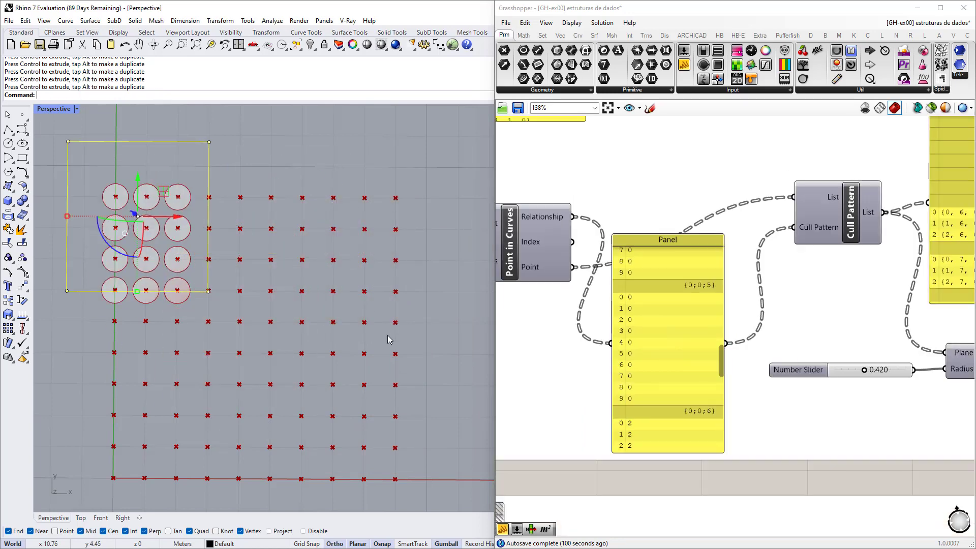
mouse_move(165, 191)
left_mouse_down()
mouse_move(175, 208)
mouse_move(179, 200)
left_mouse_up()
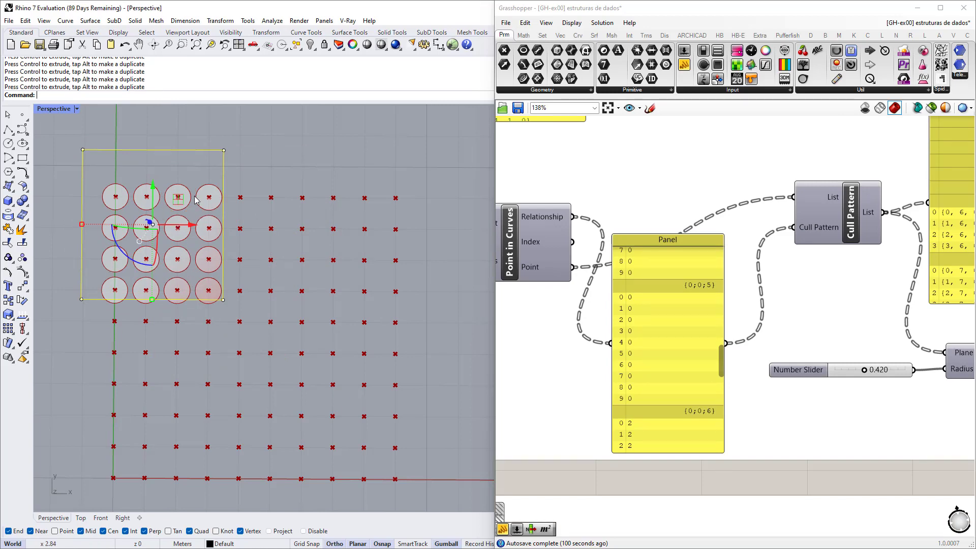
Flatten the Point output of exercise 05's Construct Point component
scroll(656, 279, "down", 3)
scroll(656, 279, "up", 5)
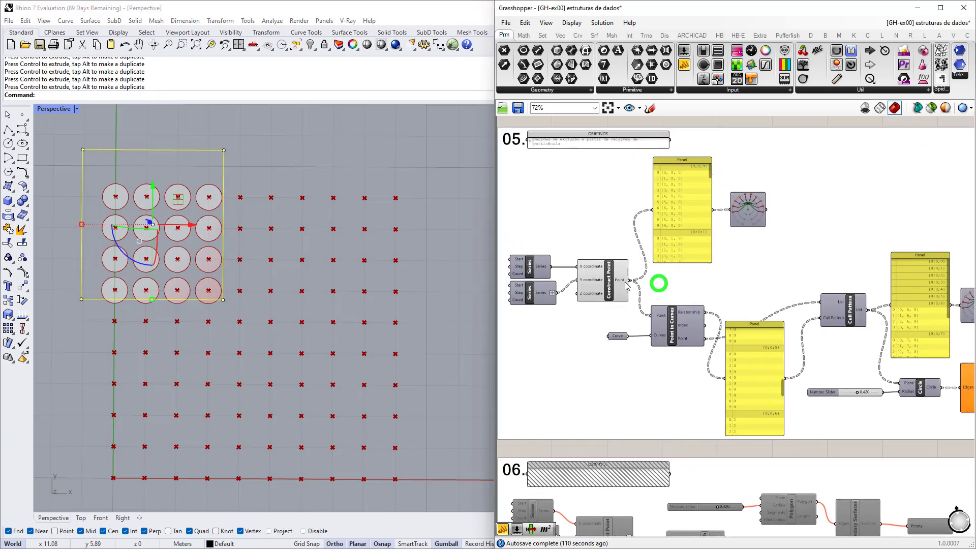
right_click(612, 283)
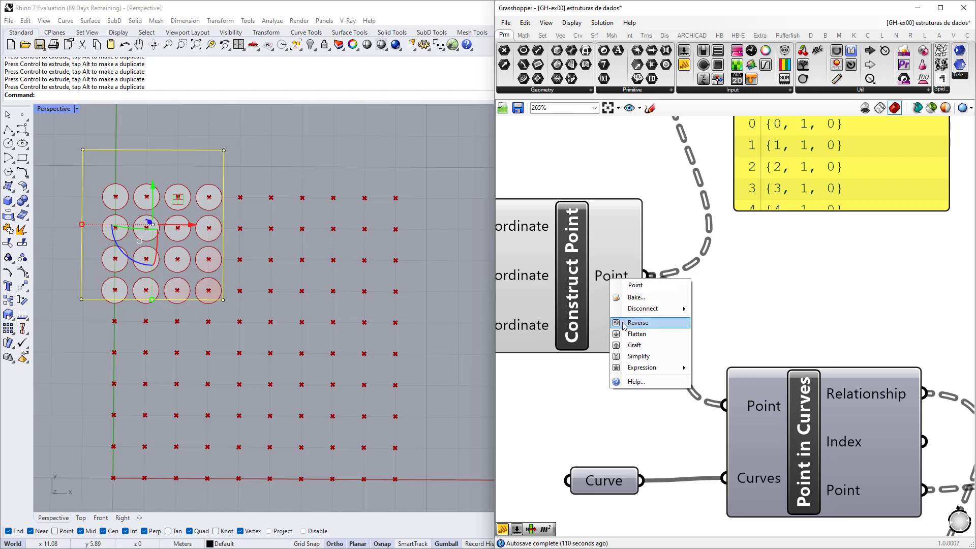
left_click(634, 335)
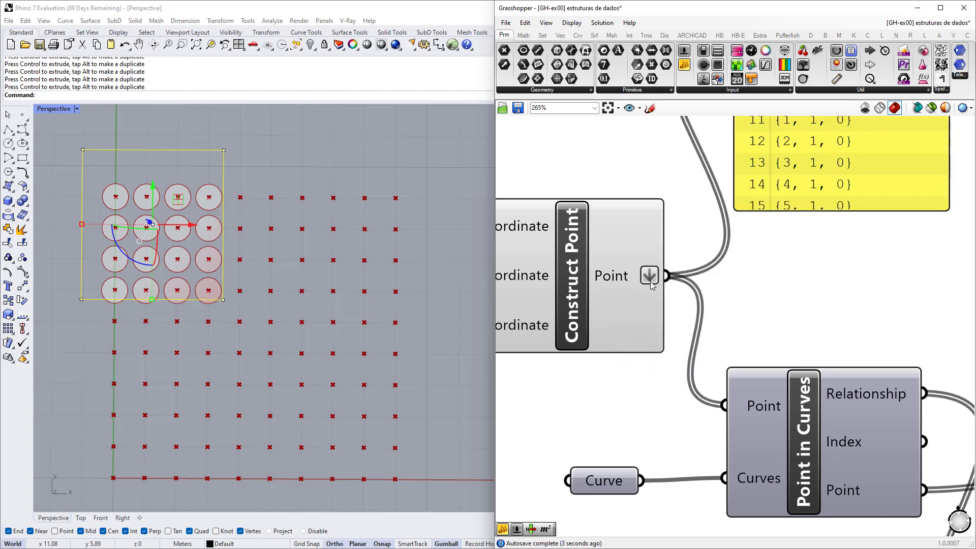
scroll(559, 366, "down", 4)
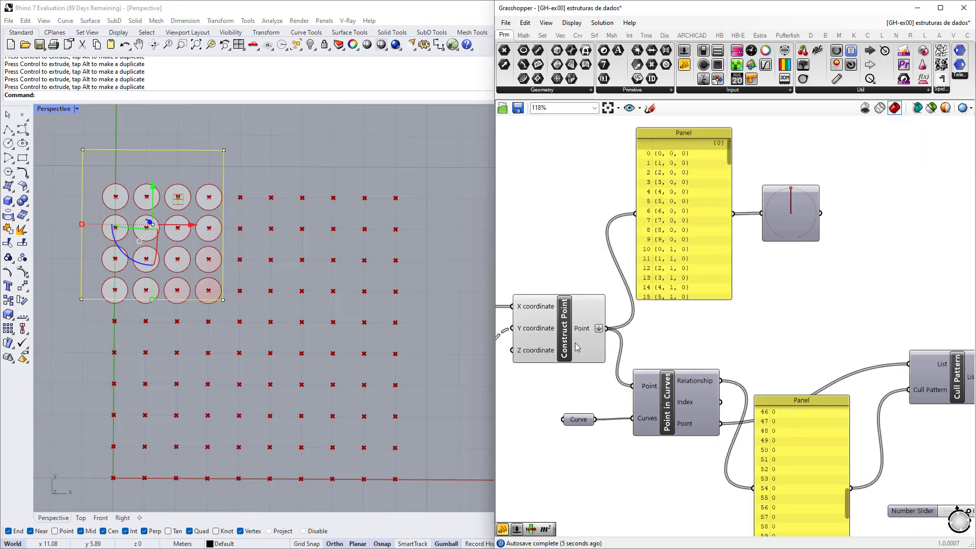
Move the rectangle over the grid's rightmost four columns and review the flattened Relationship list in the panel
left_click_drag(176, 201, 383, 268)
right_click_drag(728, 445, 615, 345)
scroll(614, 345, "up", 2)
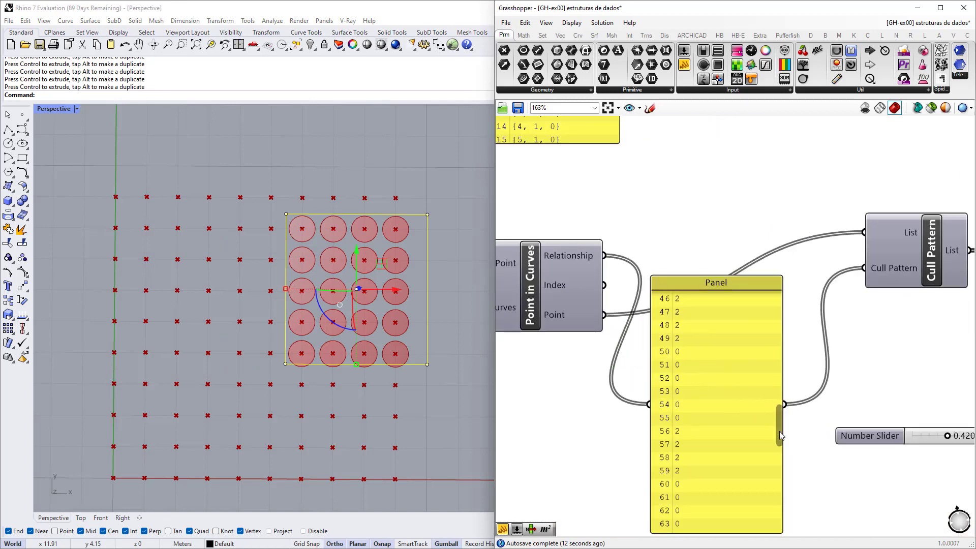
left_click_drag(781, 436, 781, 315)
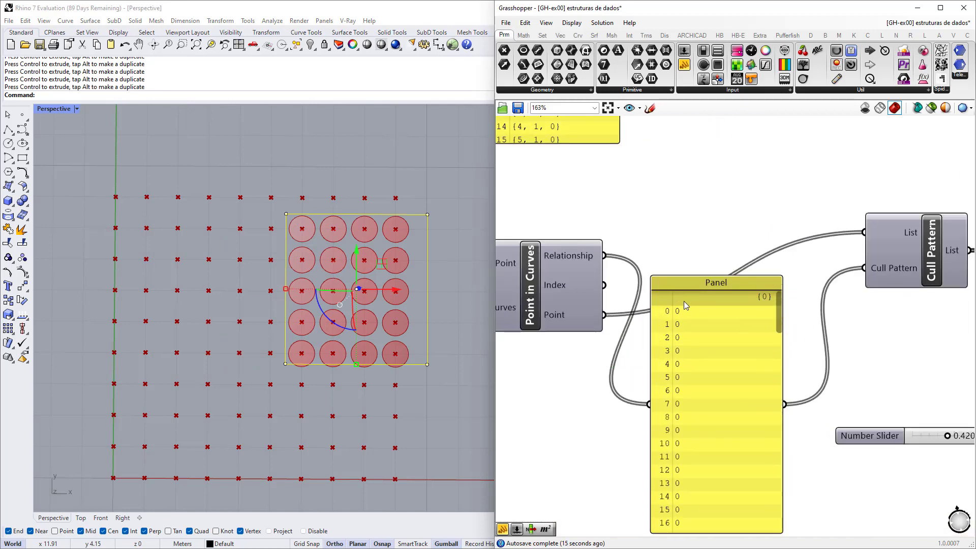
right_click_drag(730, 374, 734, 341)
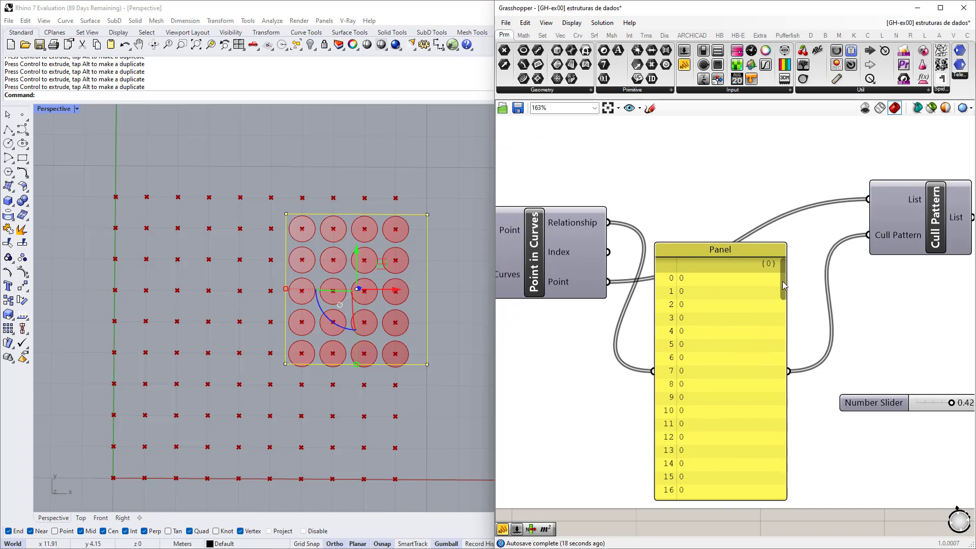
left_click_drag(785, 284, 786, 447)
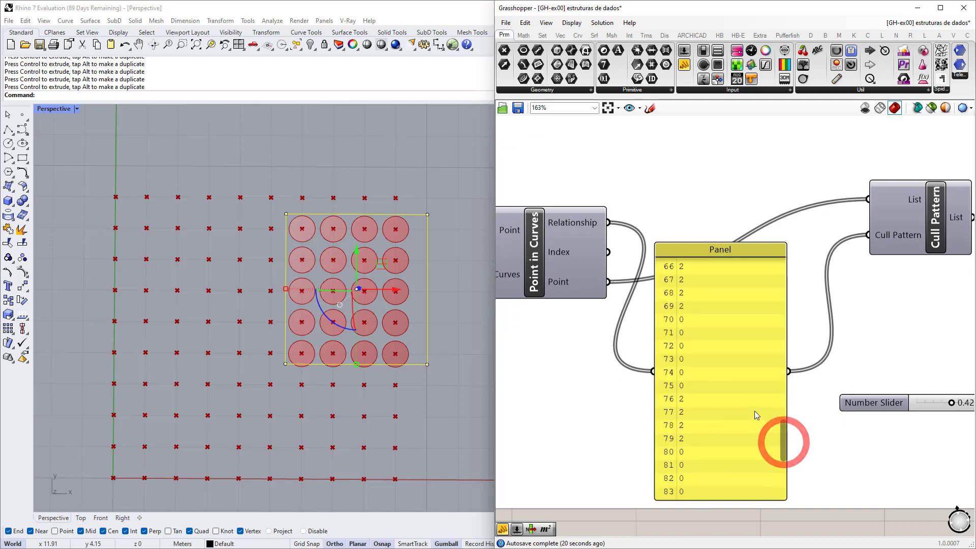
Turn off flattening on the Point output of exercise 05's Construct Point component and deselect the rectangle
scroll(755, 413, "down", 2)
right_click_drag(619, 320, 712, 372)
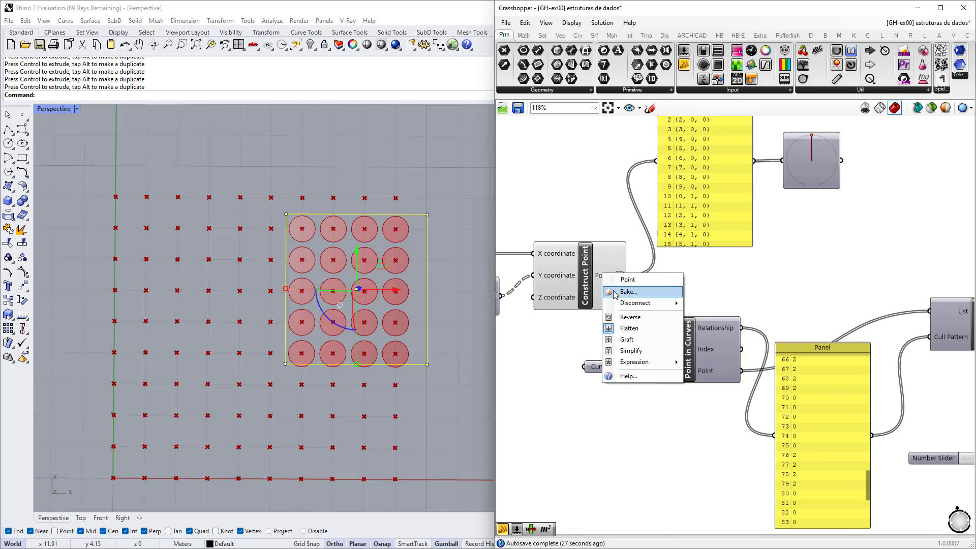
left_click(629, 328)
right_click_drag(807, 403, 650, 321)
scroll(410, 291, "down", 3)
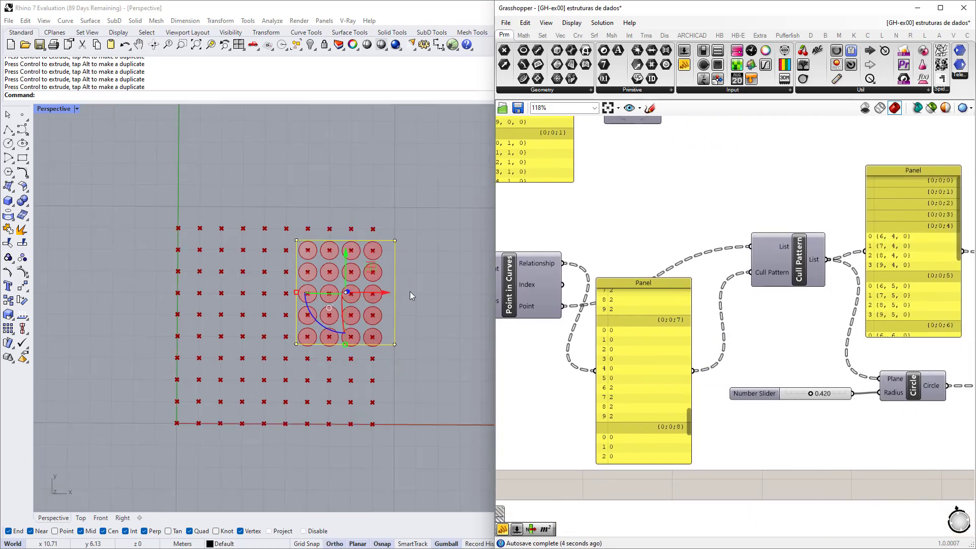
left_click(457, 296)
Examine how the unflattened Point in Curves data feeds the Cull Pattern inputs, and review the branches in the culled points panel
right_click_drag(806, 379, 821, 352)
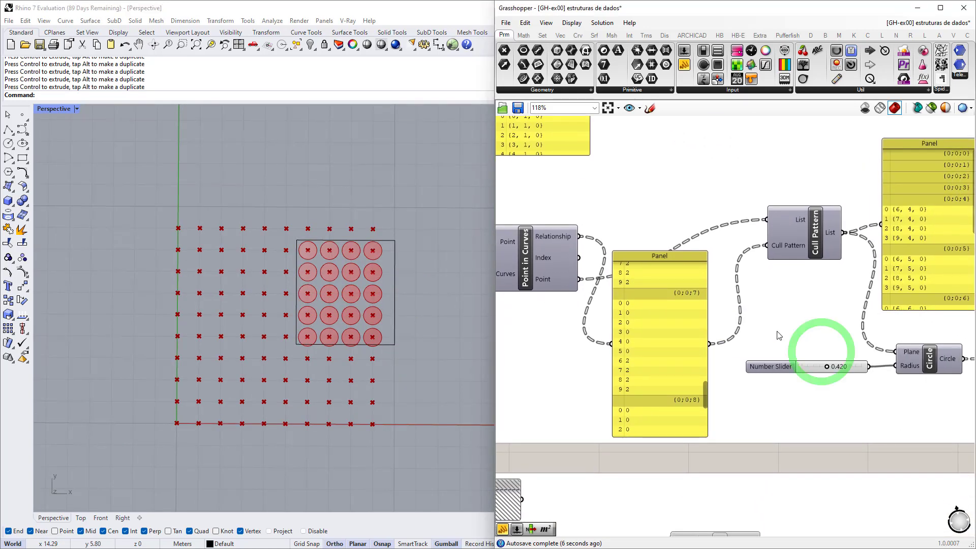
right_click_drag(766, 284, 677, 334)
scroll(727, 284, "up", 5)
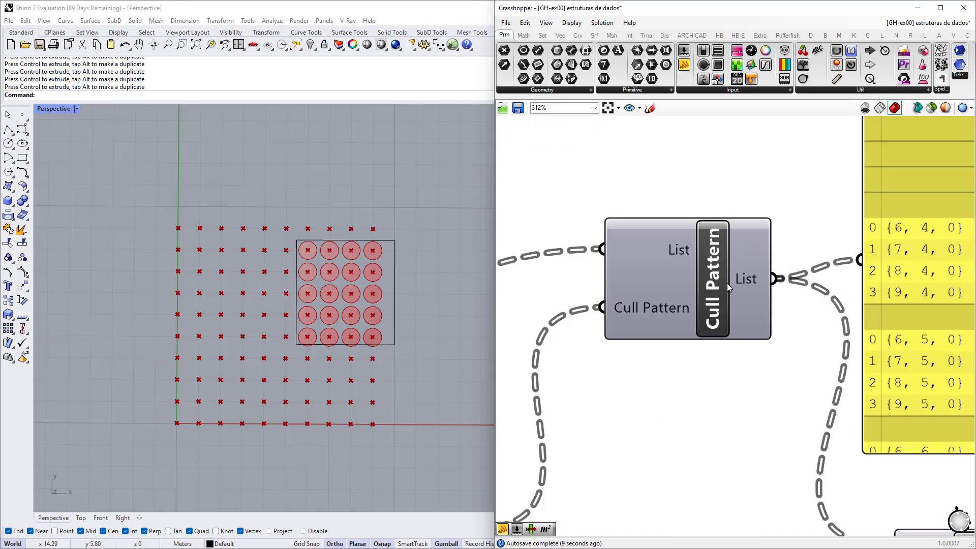
right_click_drag(727, 284, 711, 333)
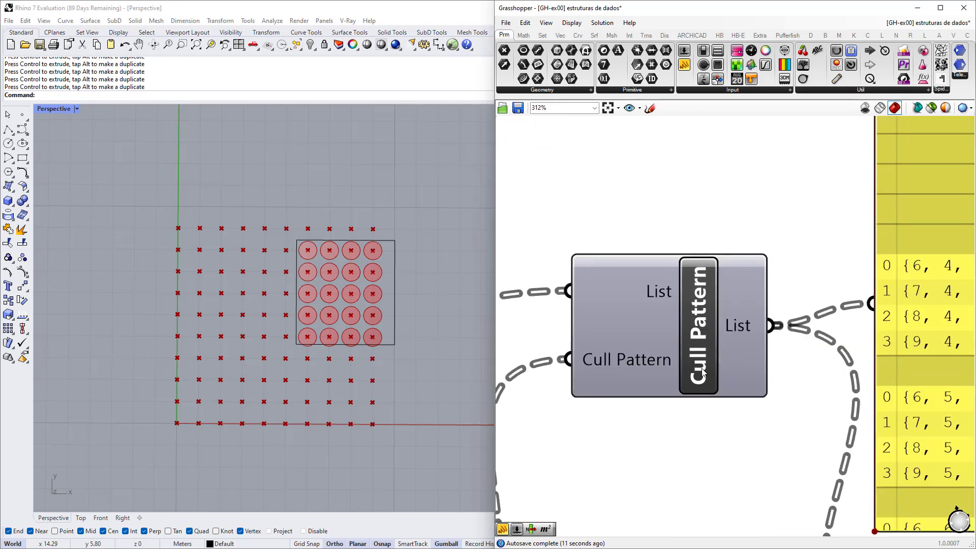
scroll(702, 372, "down", 3)
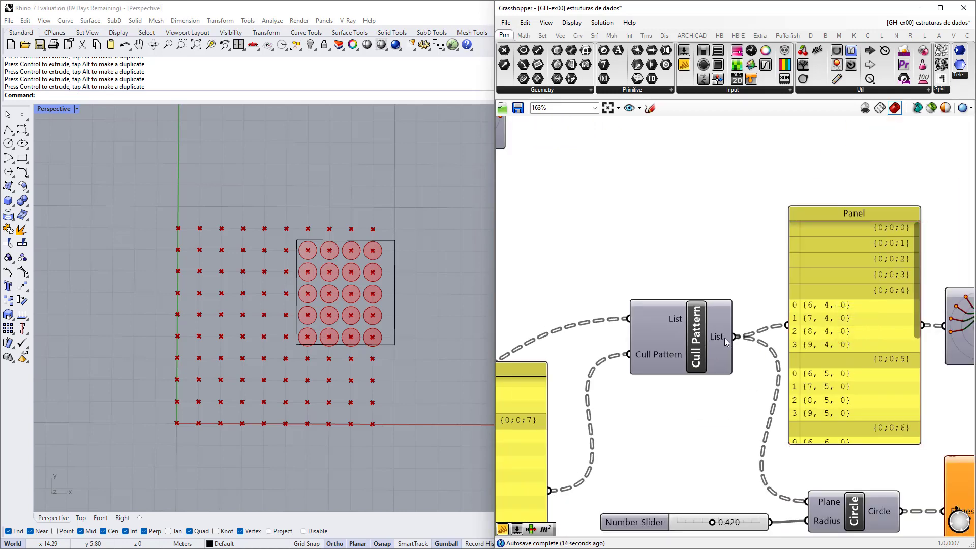
right_click_drag(628, 361, 727, 319)
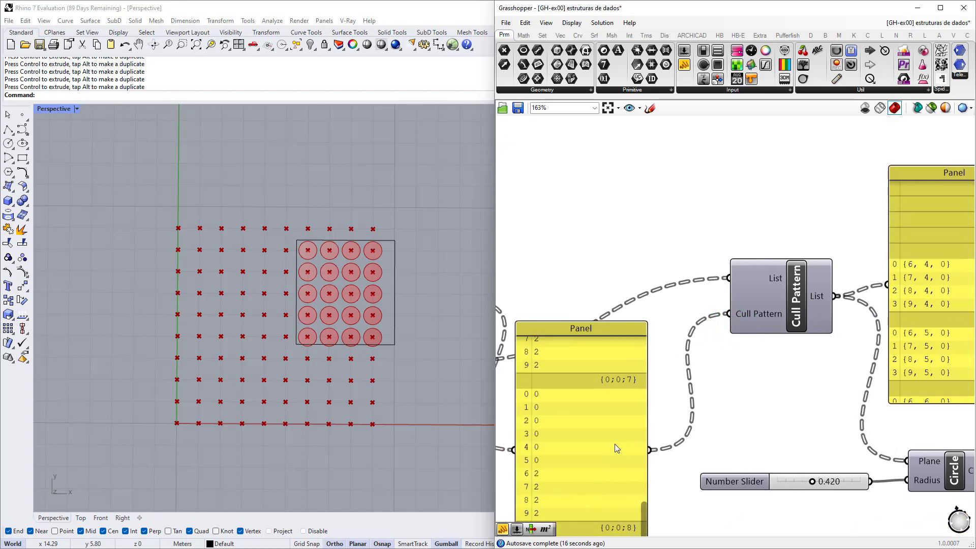
scroll(605, 399, "down", 2)
right_click_drag(596, 381, 645, 383)
scroll(541, 379, "up", 2)
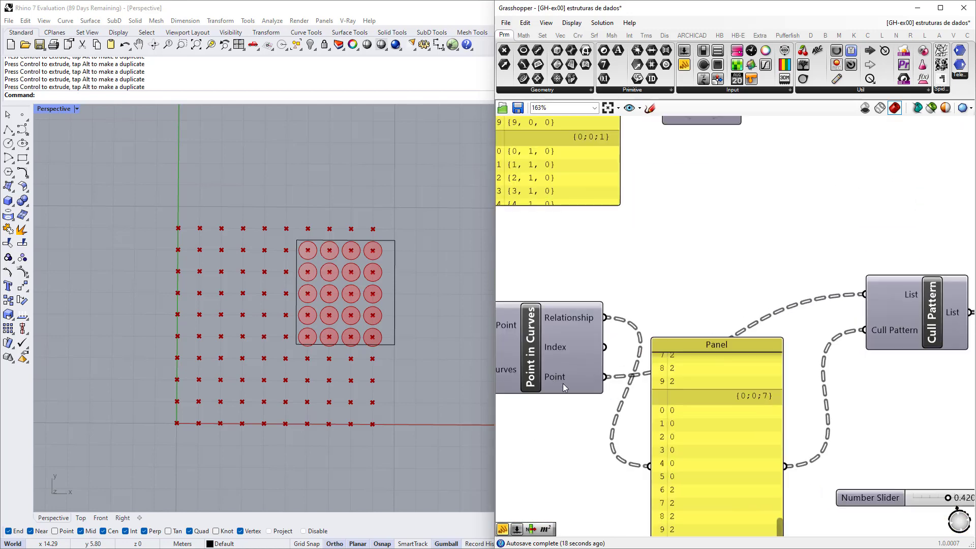
scroll(563, 384, "down", 1)
right_click_drag(858, 315, 701, 332)
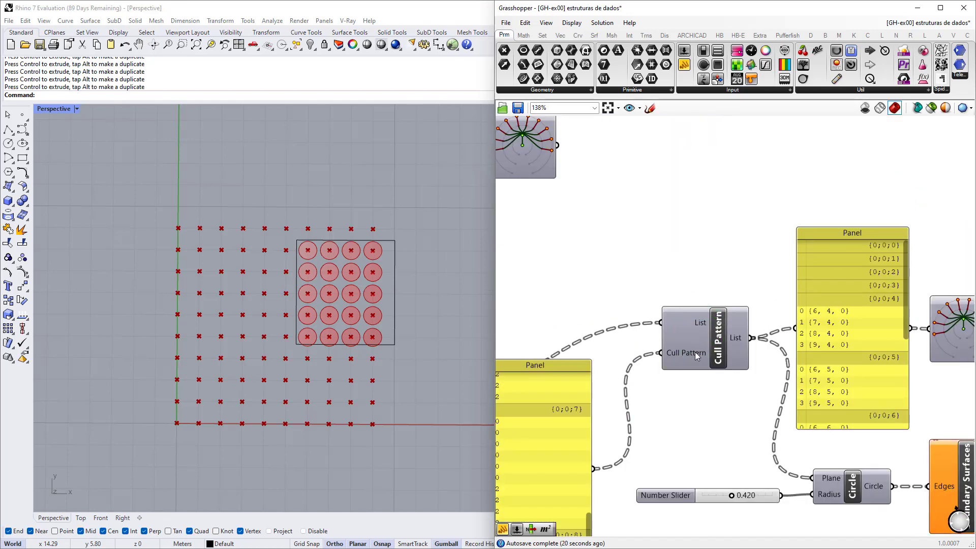
scroll(682, 359, "up", 3)
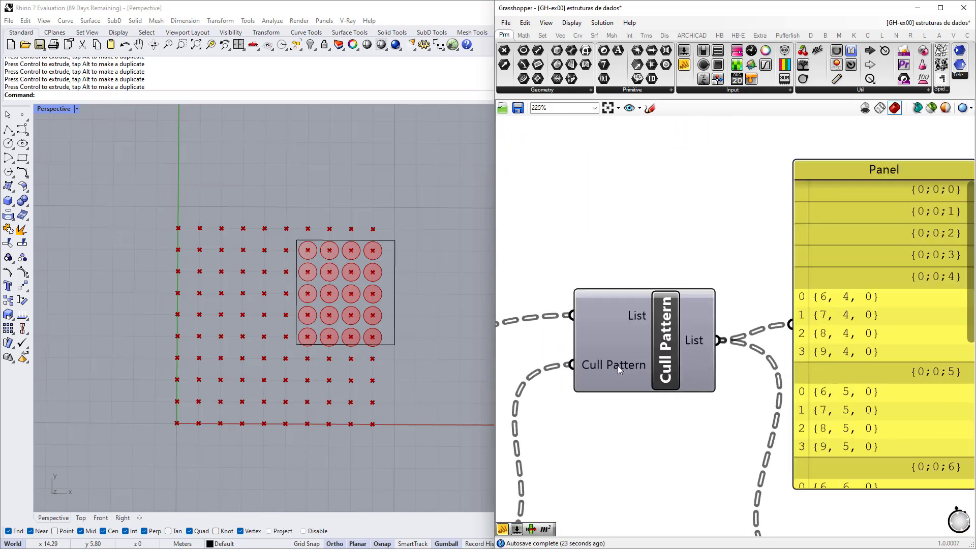
scroll(599, 371, "down", 2)
scroll(823, 361, "down", 6)
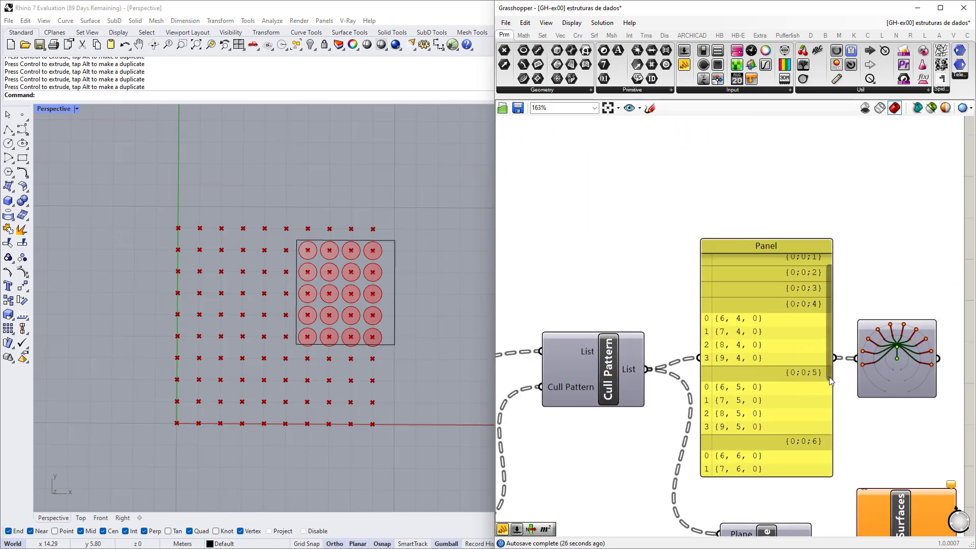
scroll(819, 438, "up", 6)
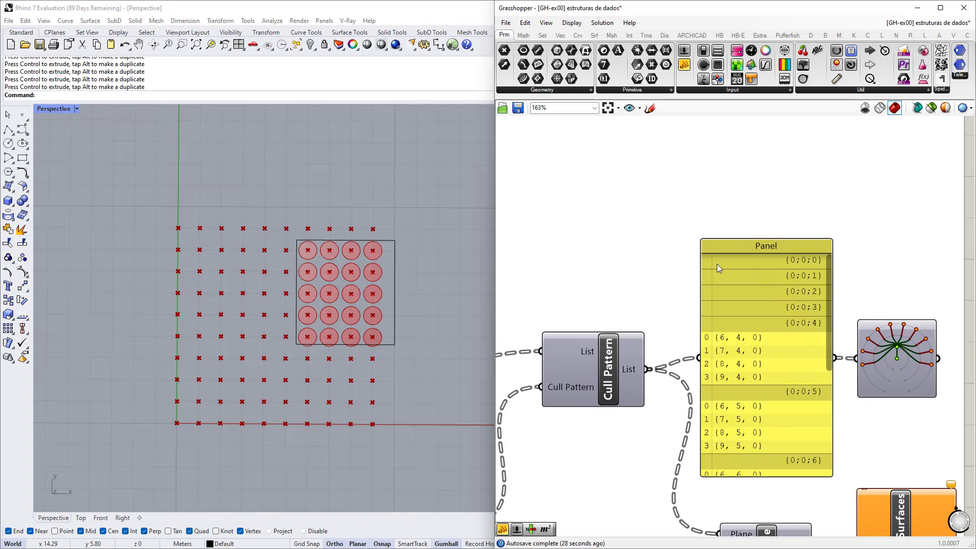
scroll(752, 276, "up", 2)
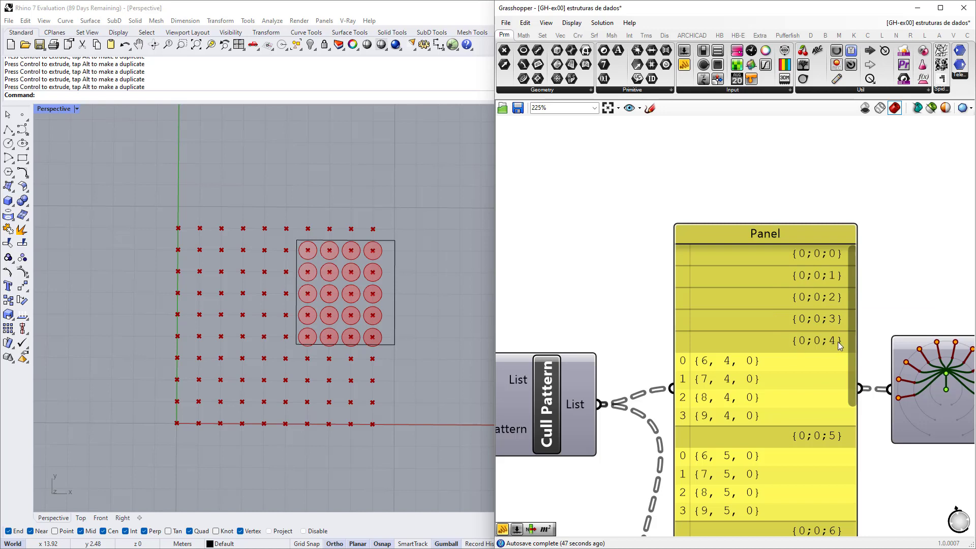
Move the rectangle to the grid's lower-right and upper-right corners, ending around the leftmost three columns of the top three rows
left_click(383, 347)
left_click_drag(347, 257, 337, 348)
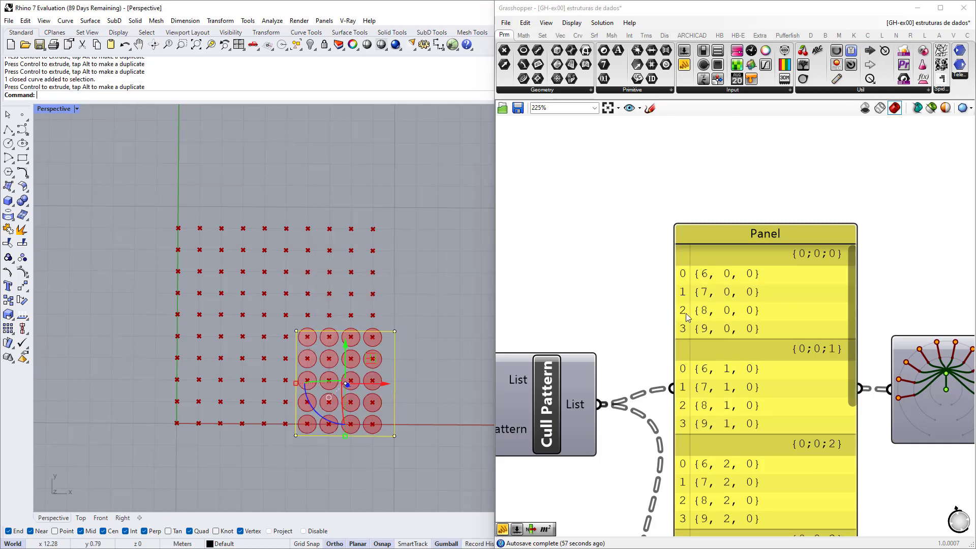
left_click_drag(345, 343, 346, 196)
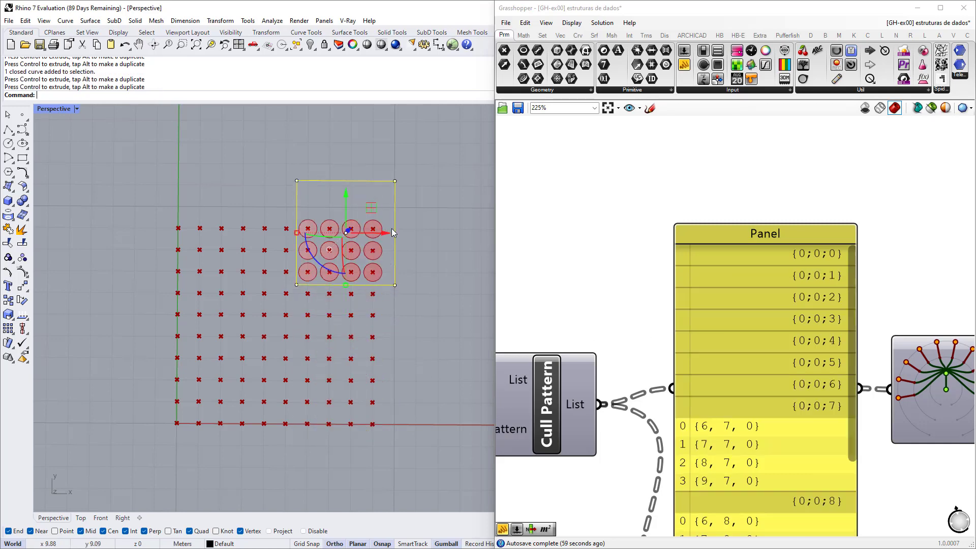
left_click_drag(392, 233, 229, 232)
Draw a second rectangle around the grid's rightmost five columns, spanning the second to fifth rows from the bottom
scroll(734, 285, "down", 5)
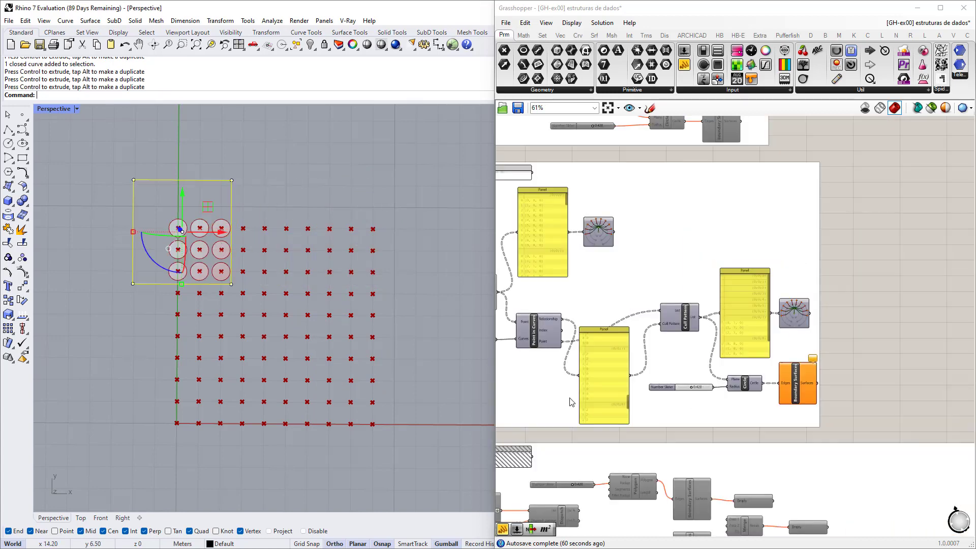
scroll(763, 294, "up", 6)
right_click_drag(821, 251, 809, 292)
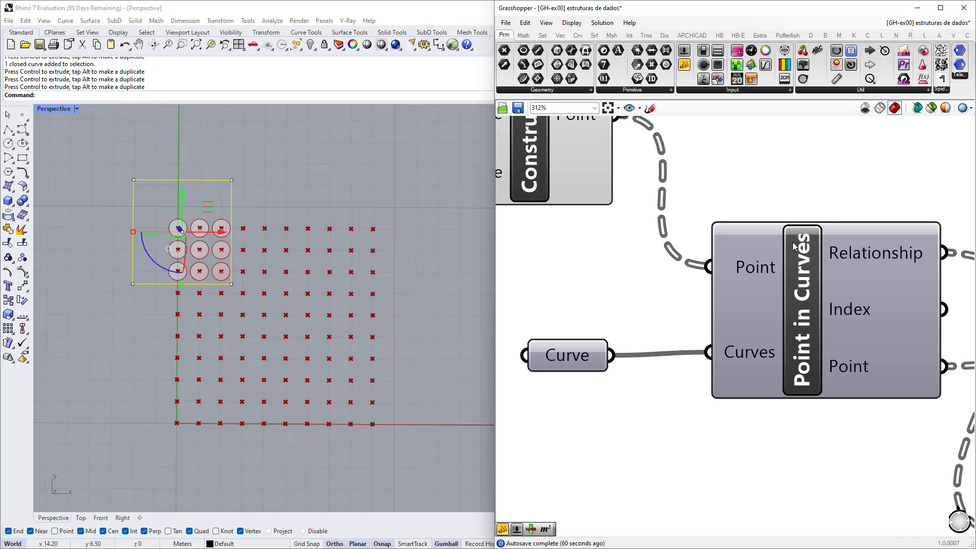
left_click(127, 314)
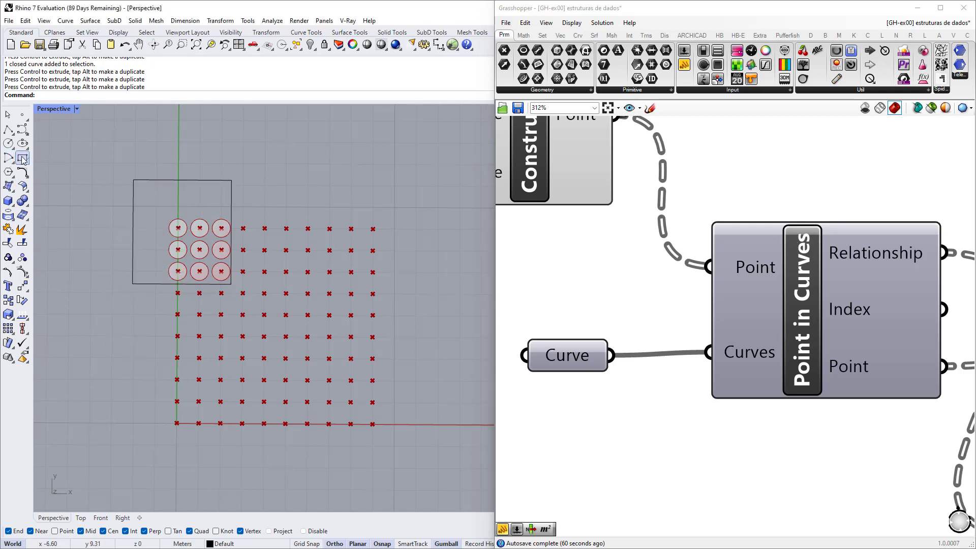
left_click(23, 160)
left_click(277, 326)
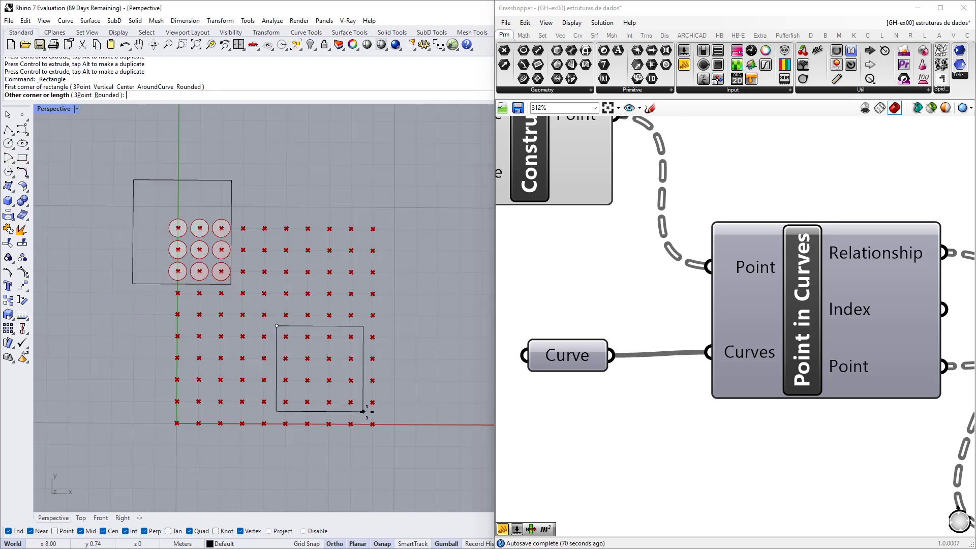
left_click(413, 411)
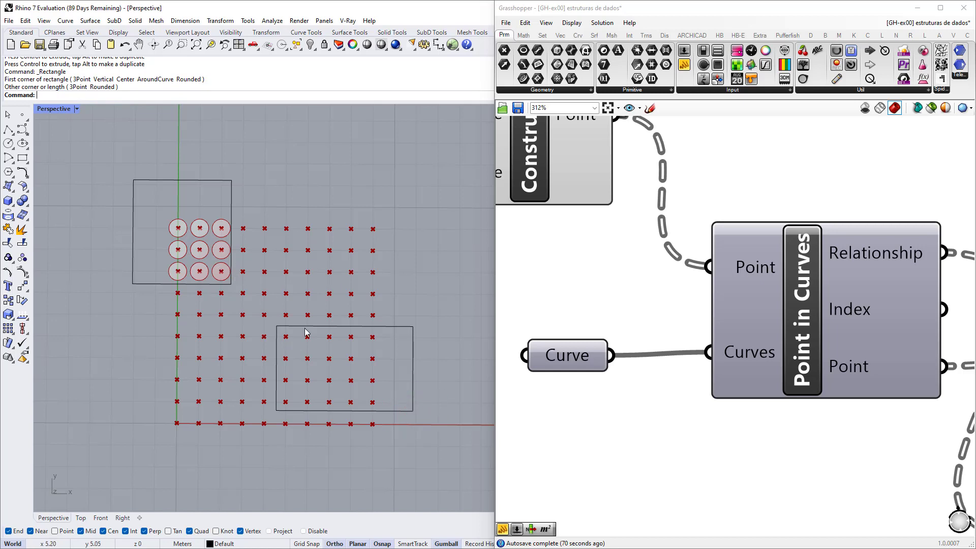
Clear the Curve parameter's values and reference both rectangles with Set Multiple Curves
right_click_drag(569, 355, 628, 351)
right_click(628, 351)
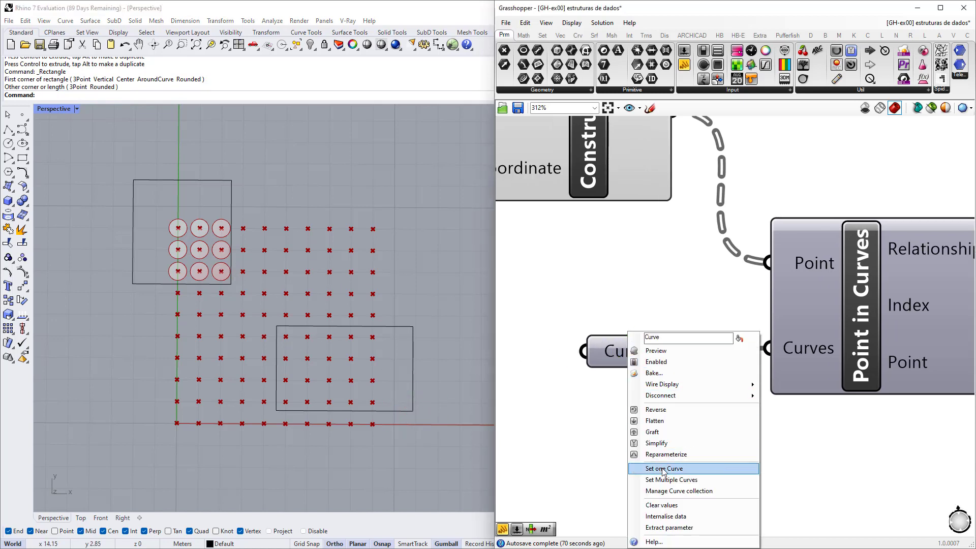
left_click(670, 505)
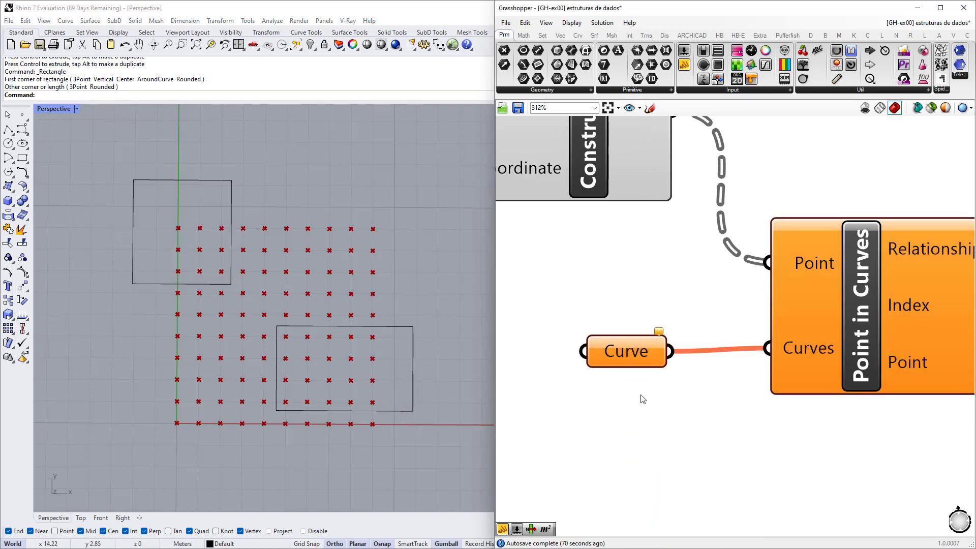
right_click(633, 356)
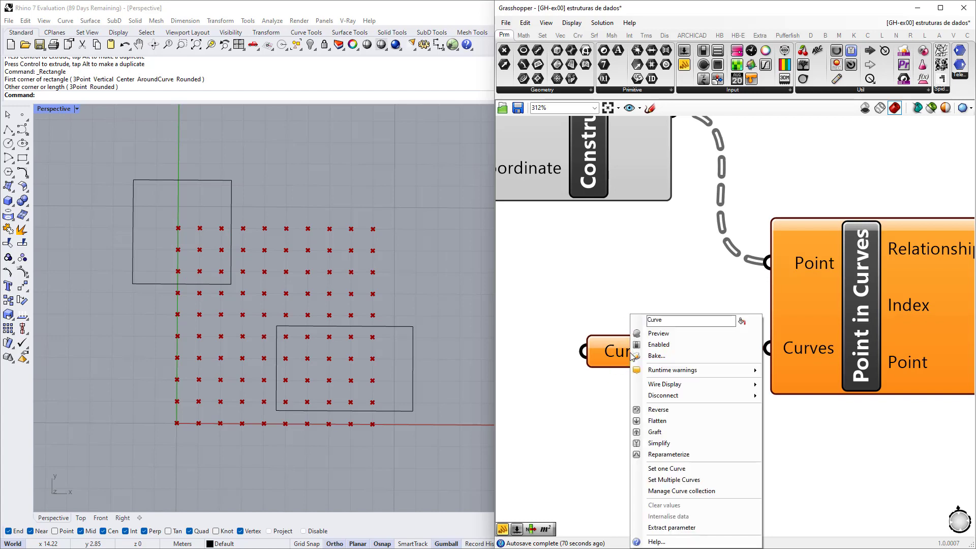
left_click(674, 480)
left_click(213, 285)
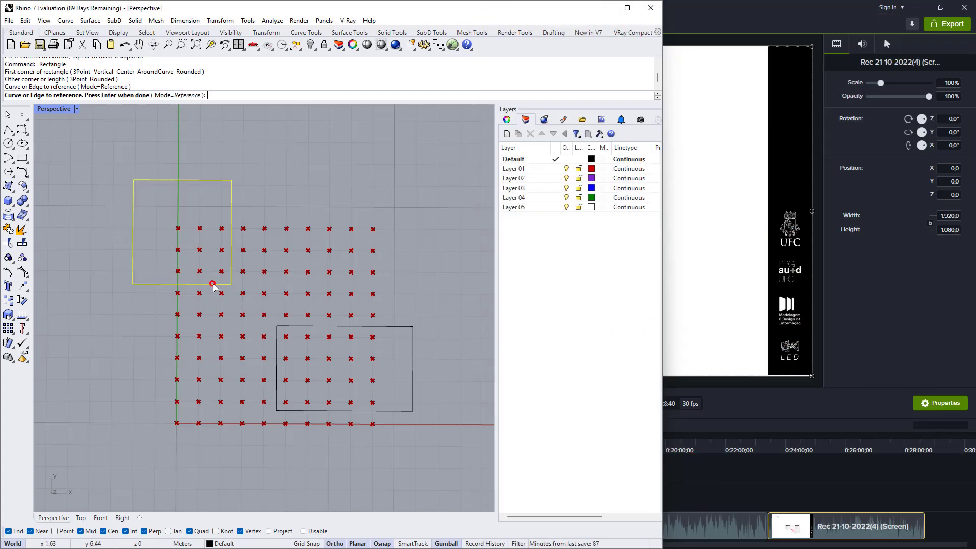
left_click(284, 328)
key("Return")
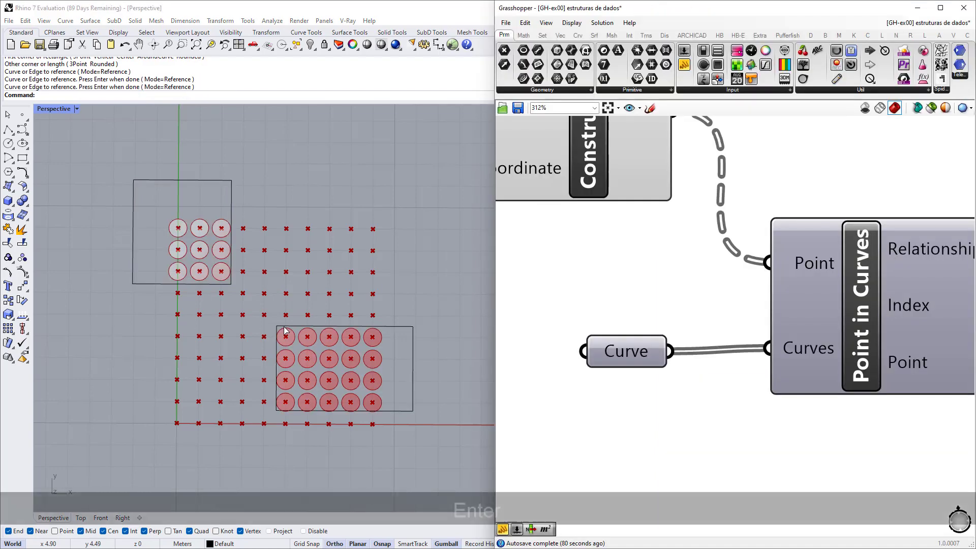
Move the second rectangle over the grid, ending around the rightmost four columns of the second to fourth rows from the bottom
left_click(349, 327)
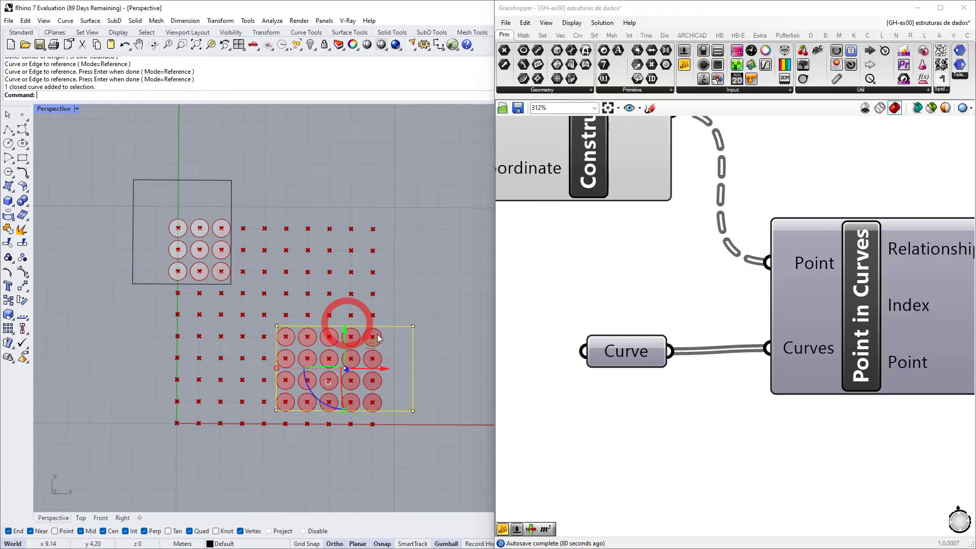
left_click_drag(349, 327, 300, 328)
left_click_drag(300, 327, 295, 276)
left_click_drag(294, 275, 272, 284)
left_click_drag(273, 283, 301, 371)
left_click_drag(301, 371, 381, 357)
scroll(598, 298, "down", 3)
right_click_drag(789, 243, 686, 241)
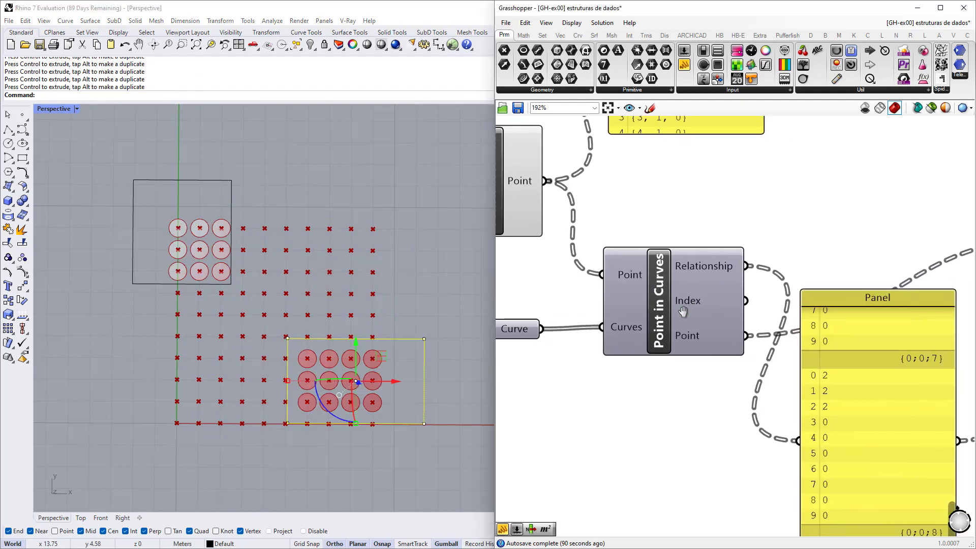
scroll(664, 271, "down", 6)
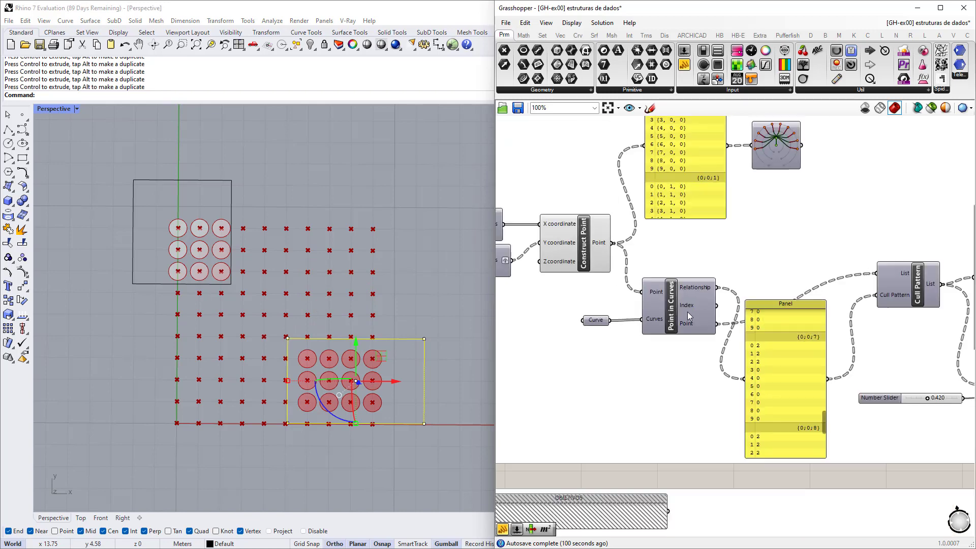